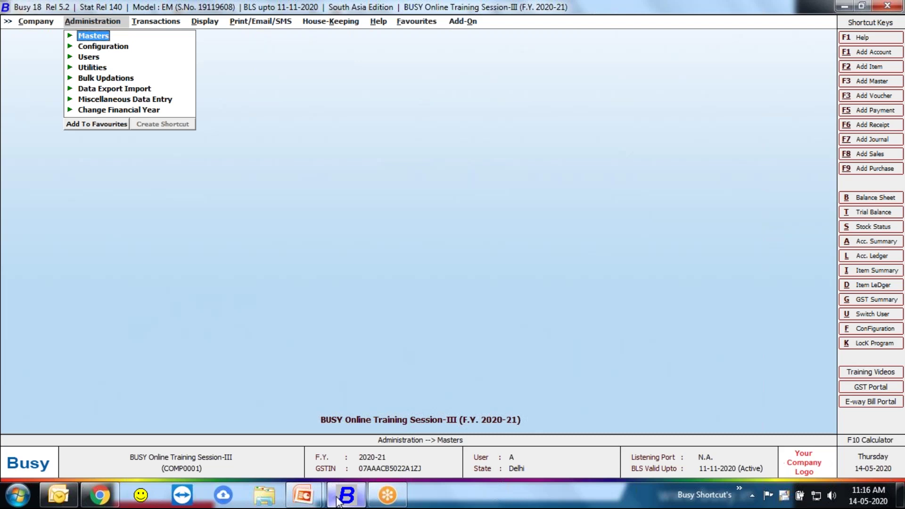
key(Down)
key(Down)
key(Down)
key(Up)
key(Up)
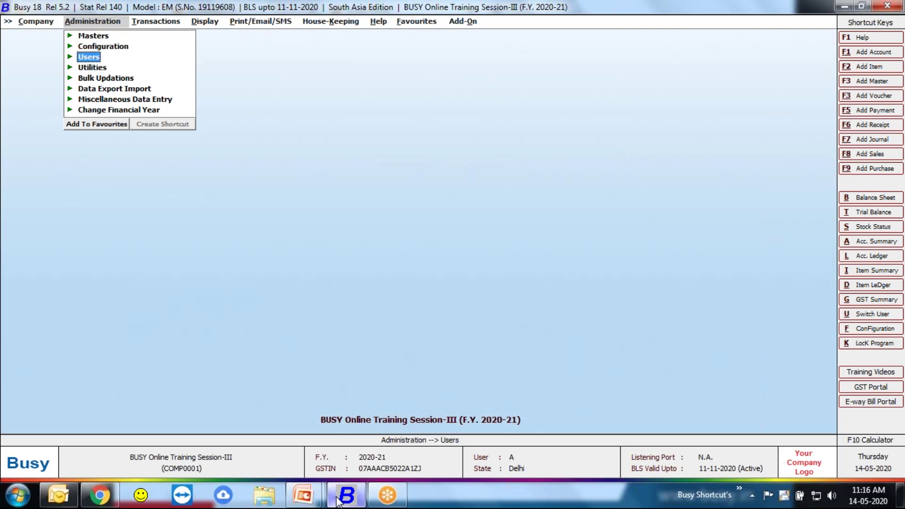
key(Up)
key(Up)
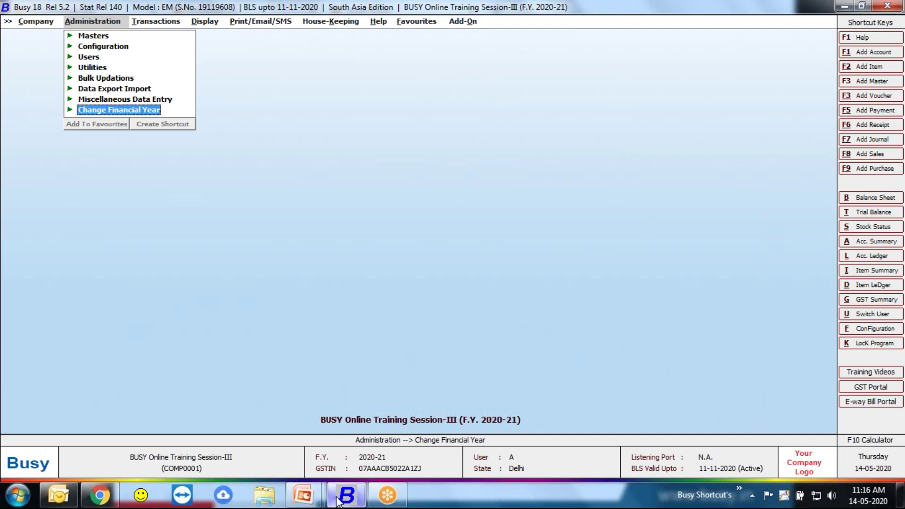
key(Up)
key(Down)
key(Down)
key(Down)
key(Up)
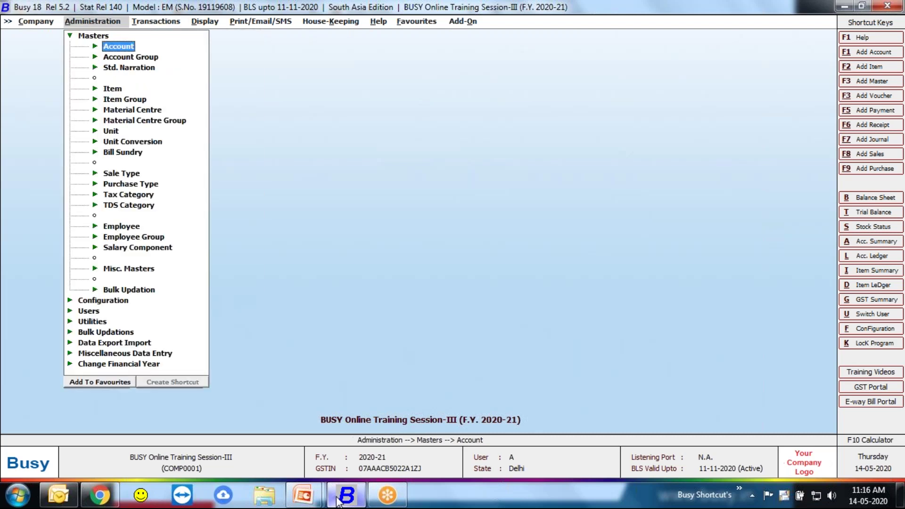
Step: Look through the available master types, including the account, item, material centre and unit masters
key(Down)
key(Down)
key(Down)
key(Down)
key(Down)
key(Down)
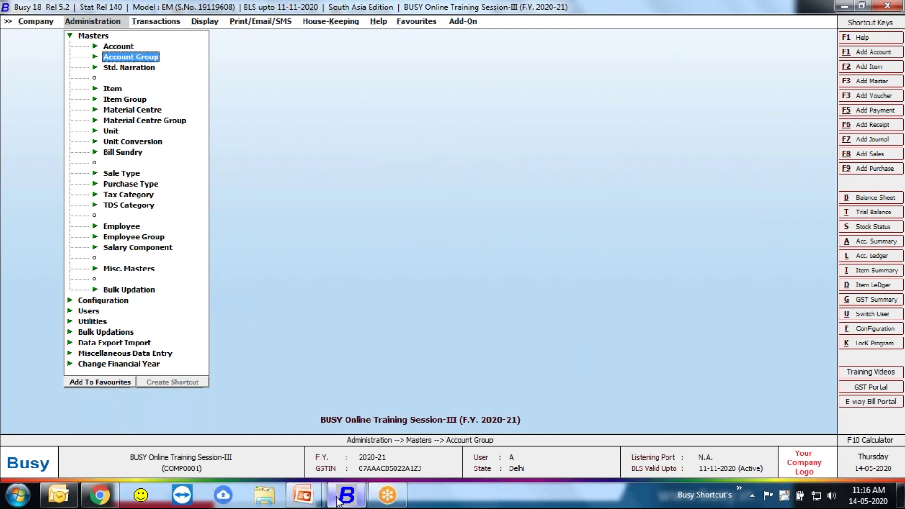
key(Down)
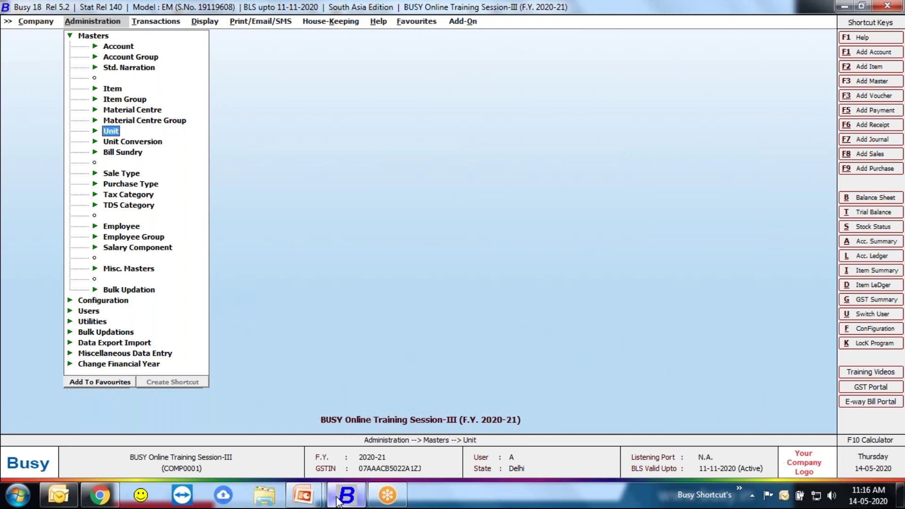
key(Up)
key(Up)
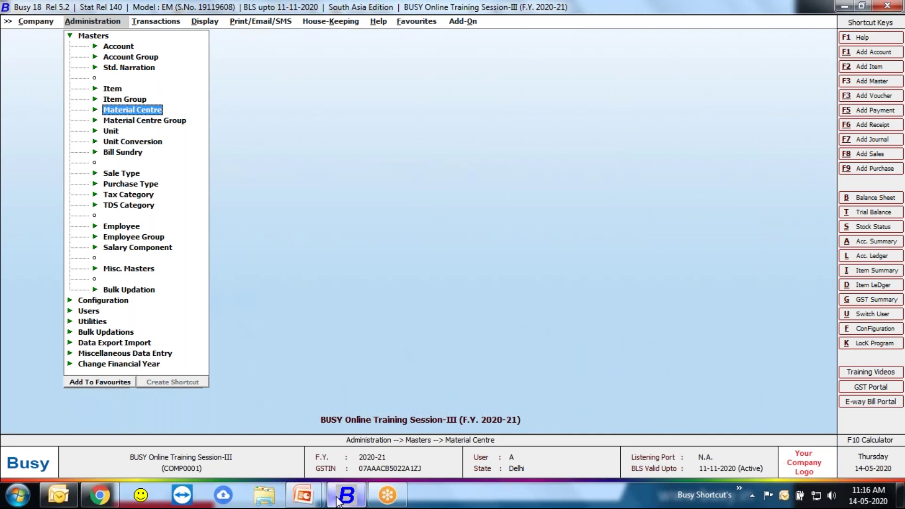
key(Up)
key(Up)
key(Up)
key(Up)
key(Up)
key(Up)
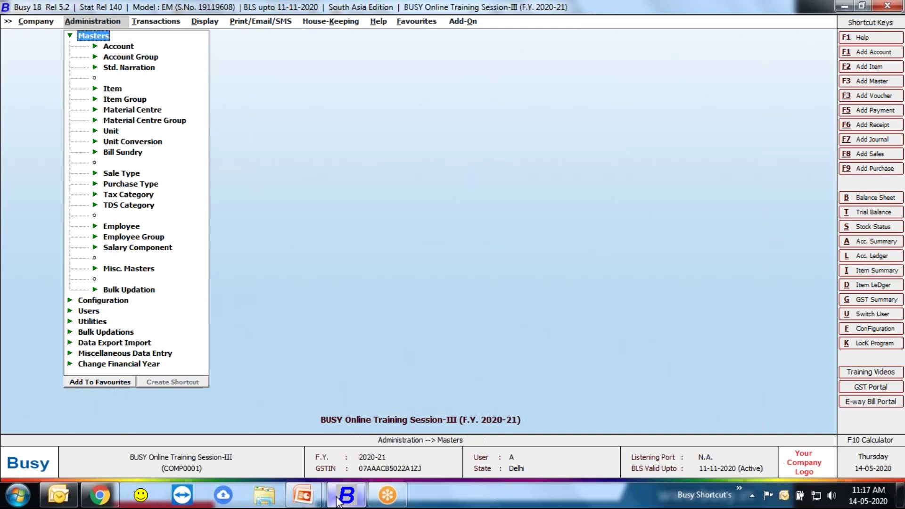
Step: Look through the available transaction types, from Sales and Payment to Stock Journal and Mat. Rcvd. from Party
key(Left)
key(Right)
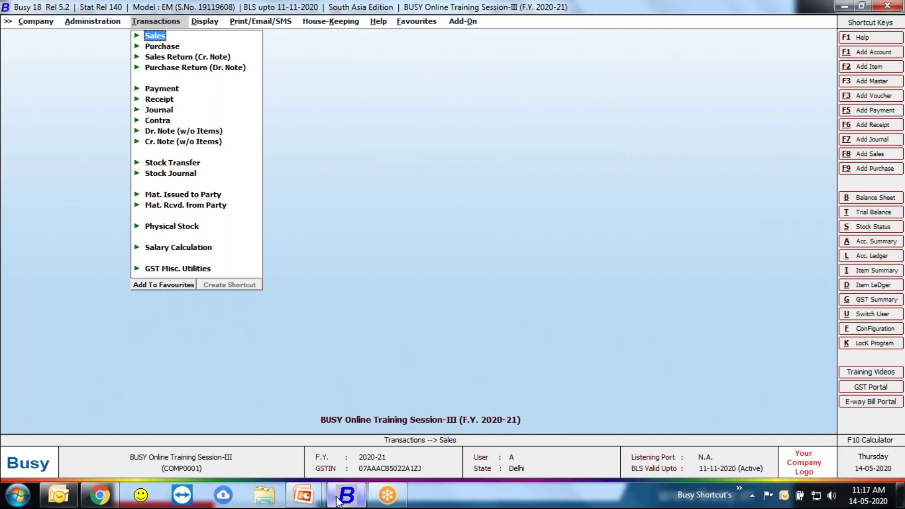
key(Down)
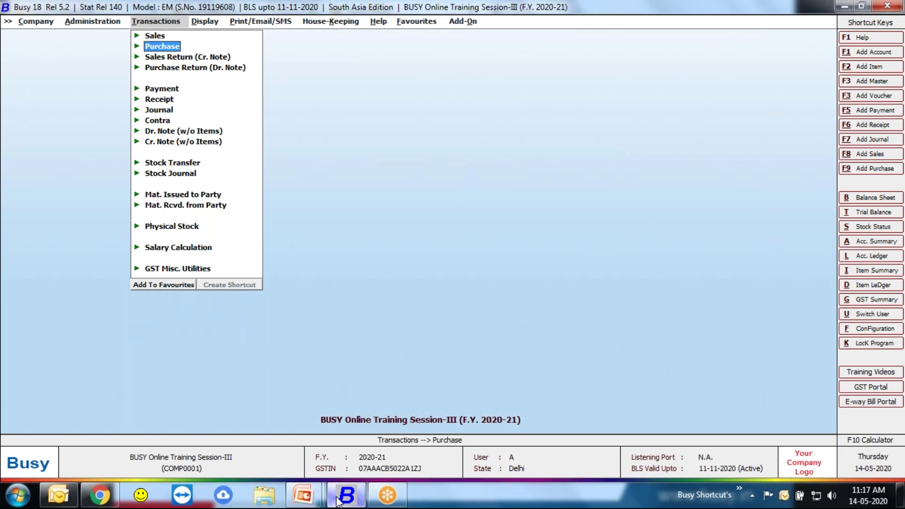
key(Down)
key(Down)
key(Down)
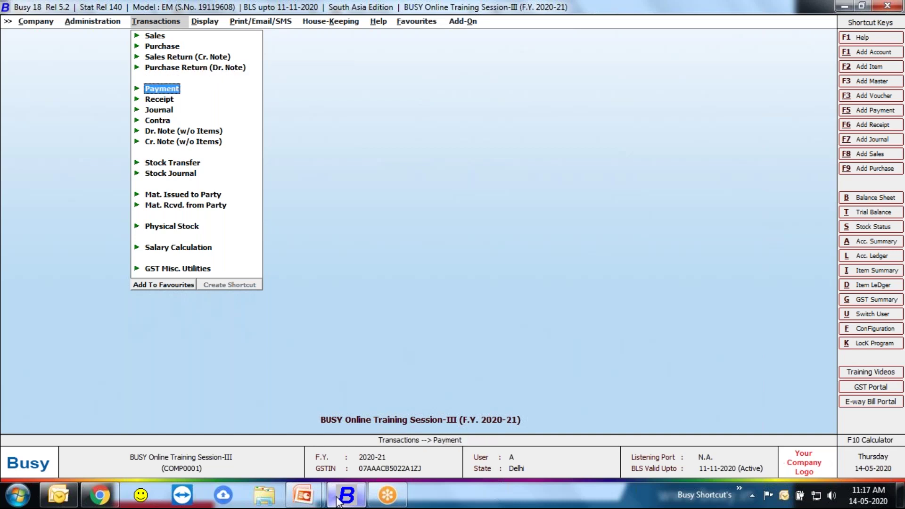
key(Down)
key(Down)
key(Down)
key(Down)
key(Down)
key(Down)
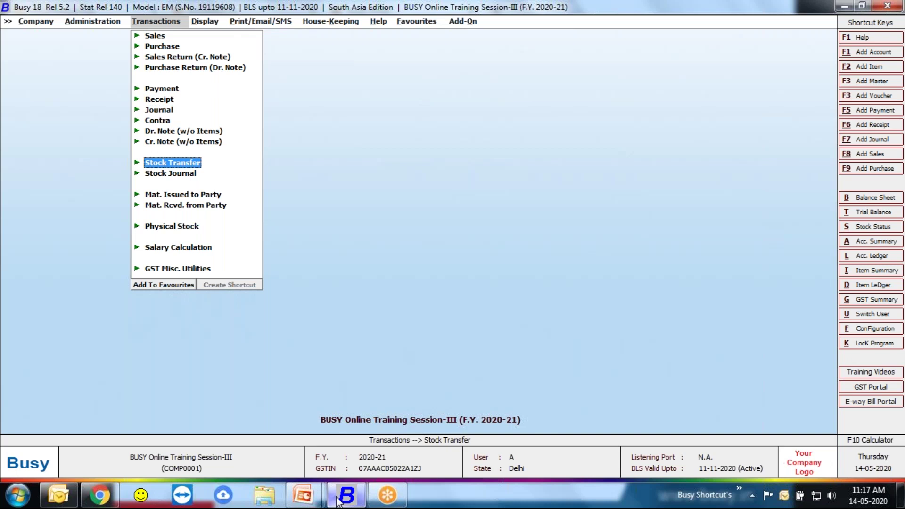
key(Down)
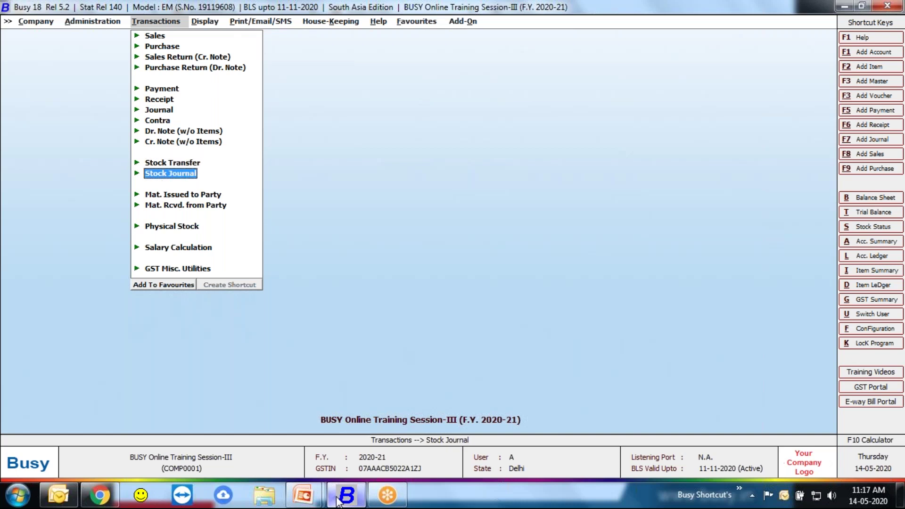
key(Down)
key(Down)
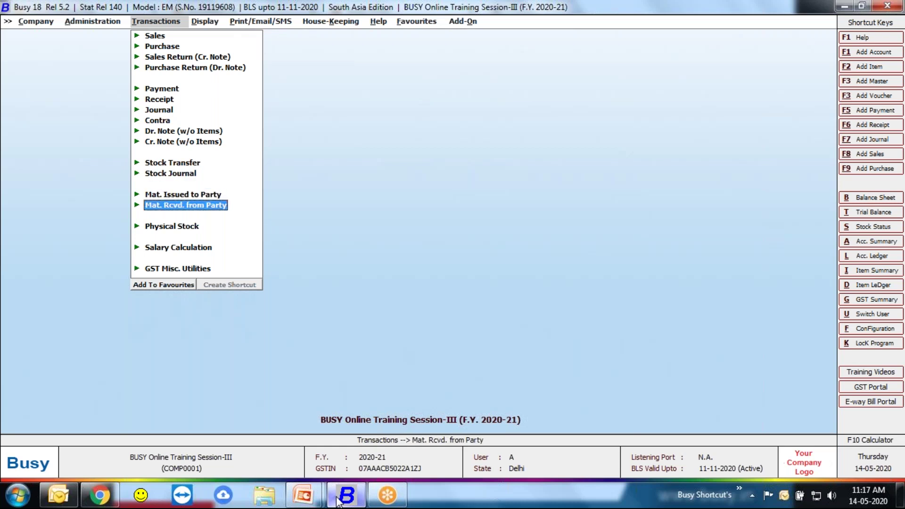
click(820, 172)
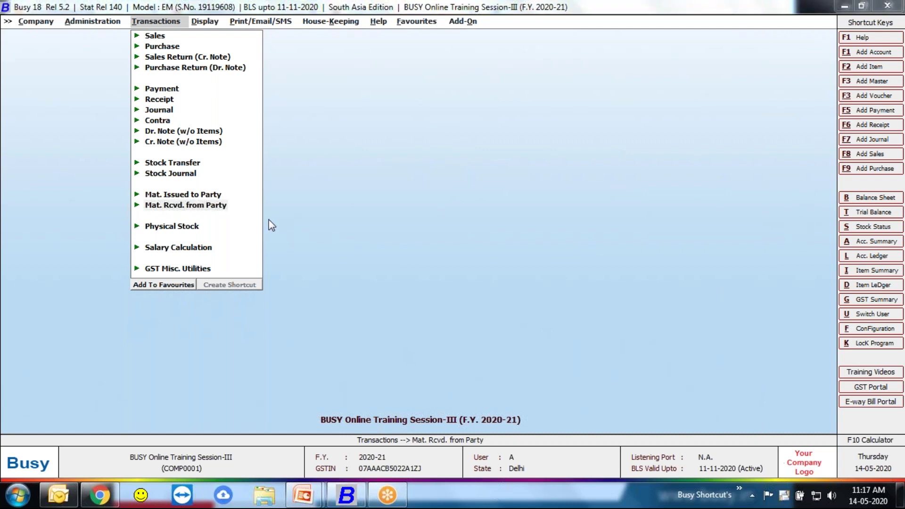
click(309, 187)
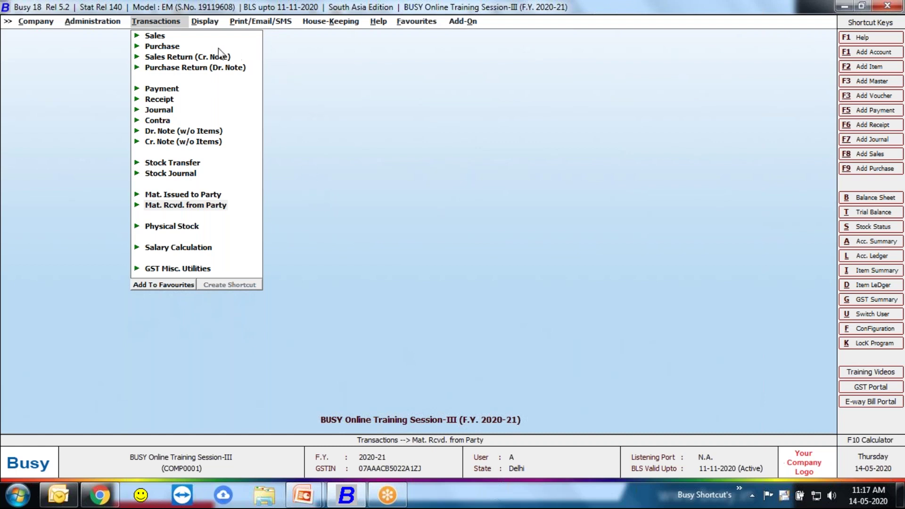
Step: Check the list of masters again for a Bill of Material entry and close it
key(Left)
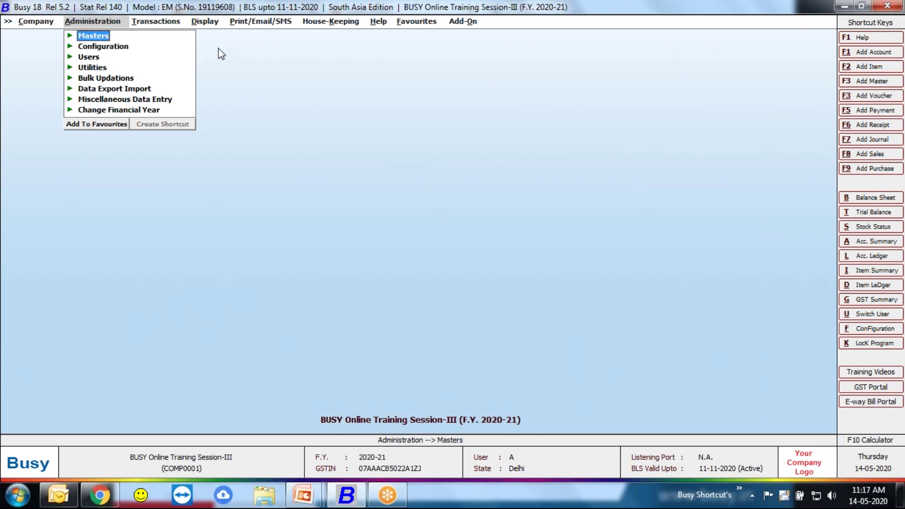
key(Return)
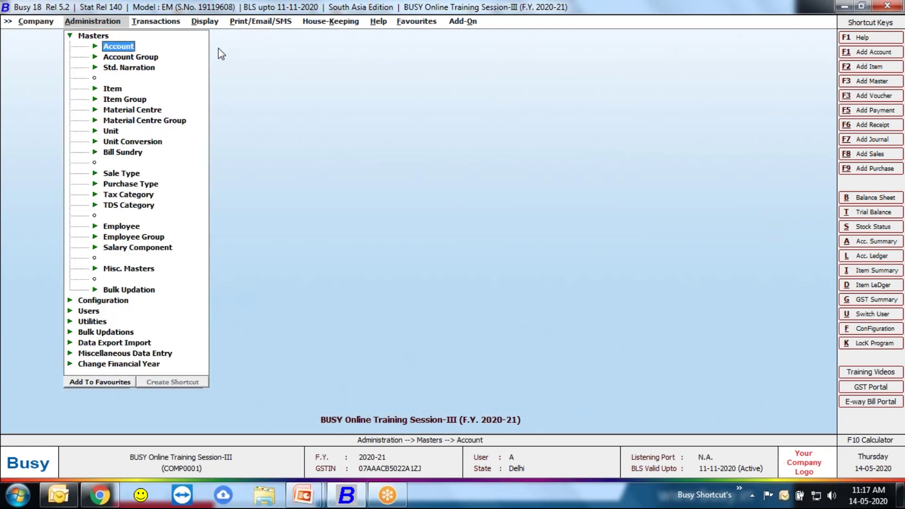
key(Down)
key(Down)
key(Down)
key(Down)
key(Down)
key(Down)
key(Up)
key(Up)
key(Down)
key(Down)
key(Down)
key(Escape)
Step: Enable Manufacturing Features in the company's inventory Features / Options and save the configuration
key(Down)
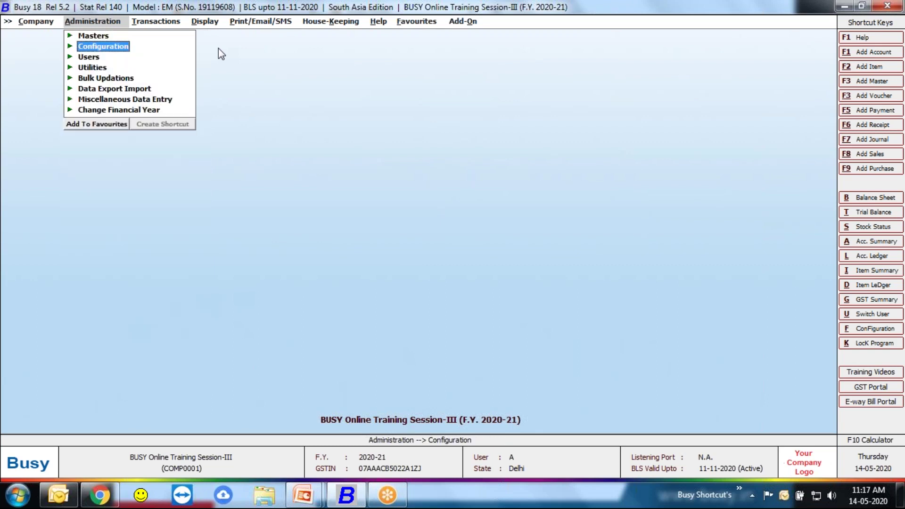
key(Return)
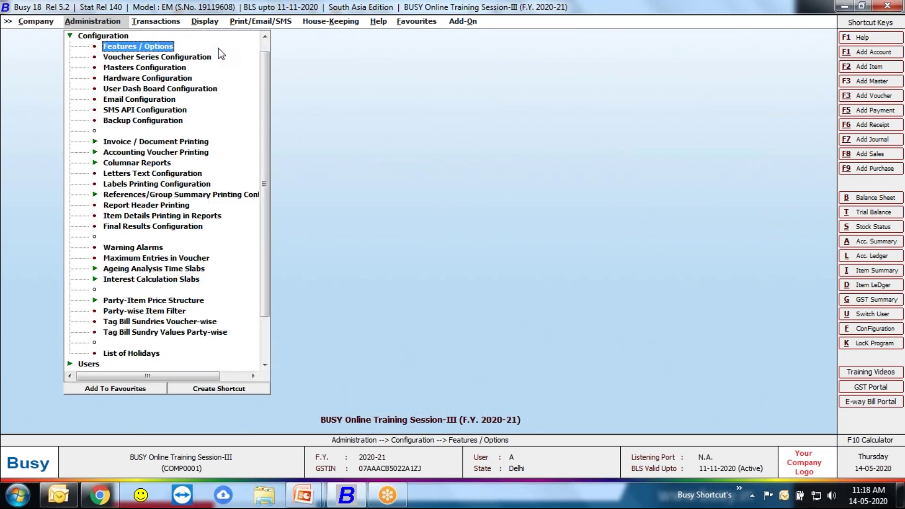
key(Return)
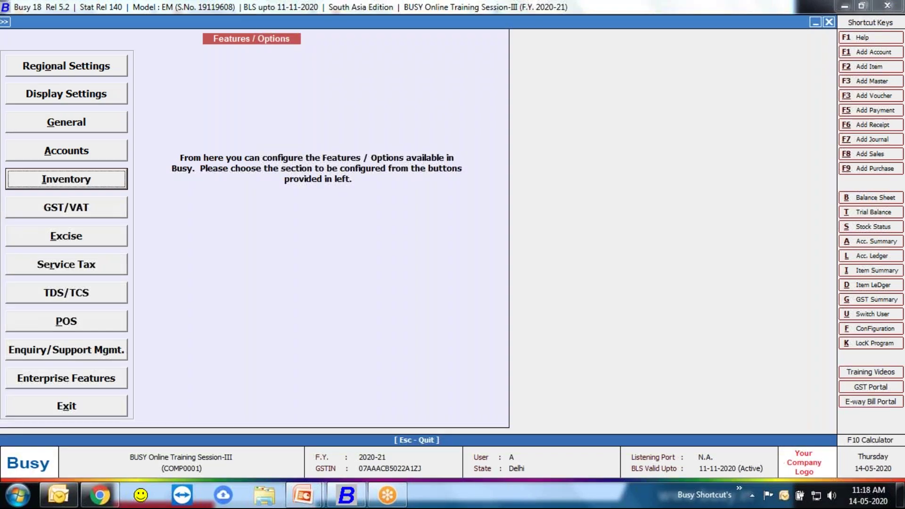
key(Return)
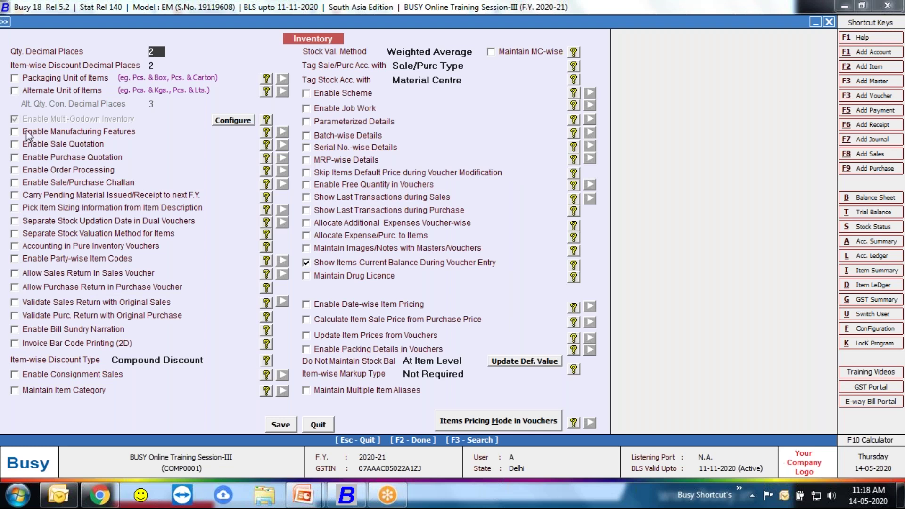
click(60, 134)
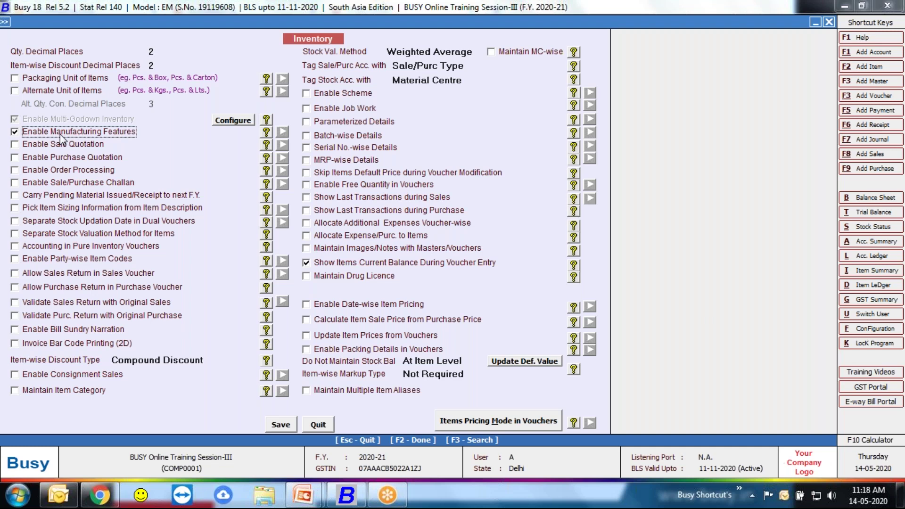
click(289, 425)
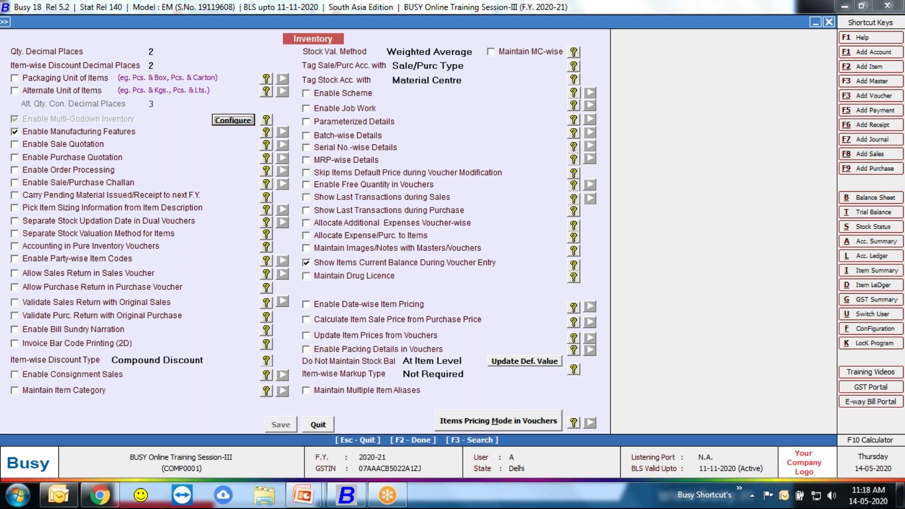
key(Escape)
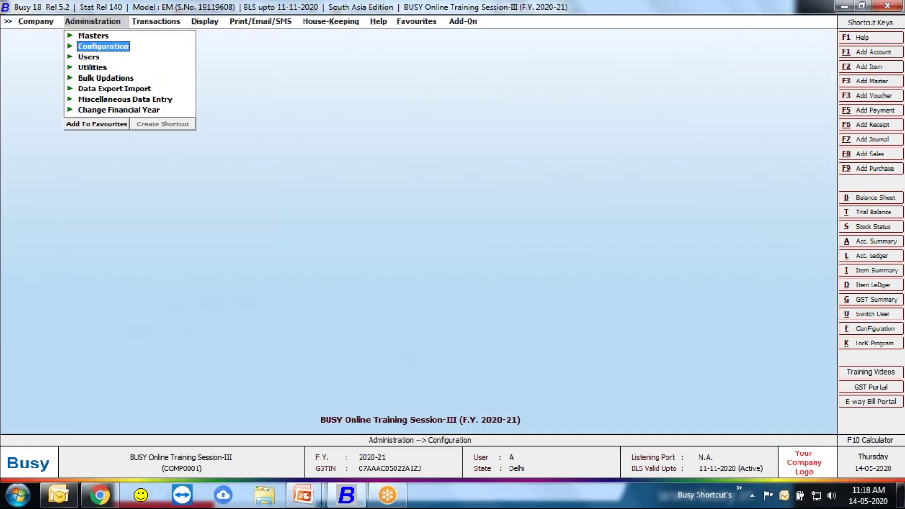
Step: Expand the Bill of Material entry among the masters to show its Add, Modify and List options
key(Up)
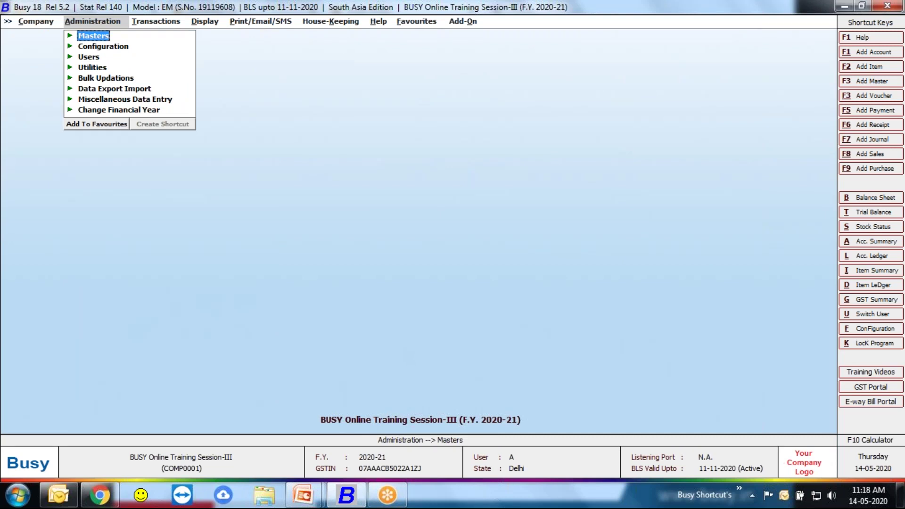
key(Return)
key(Down)
key(Down)
key(Down)
key(Down)
key(Down)
key(Down)
key(Down)
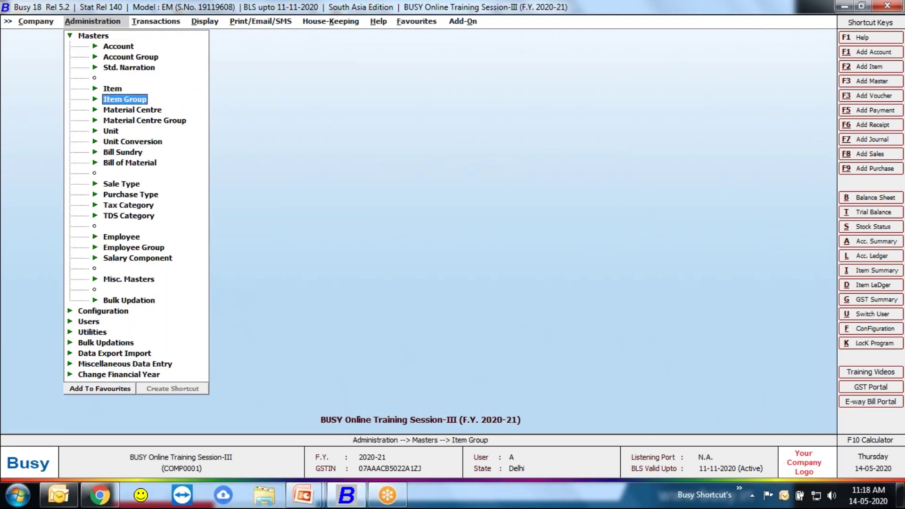
key(Down)
key(Down)
key(Down)
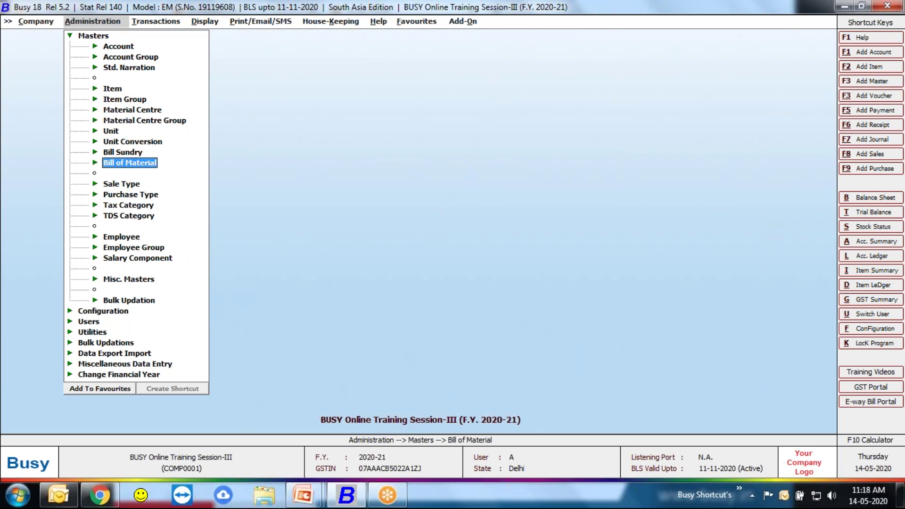
key(Return)
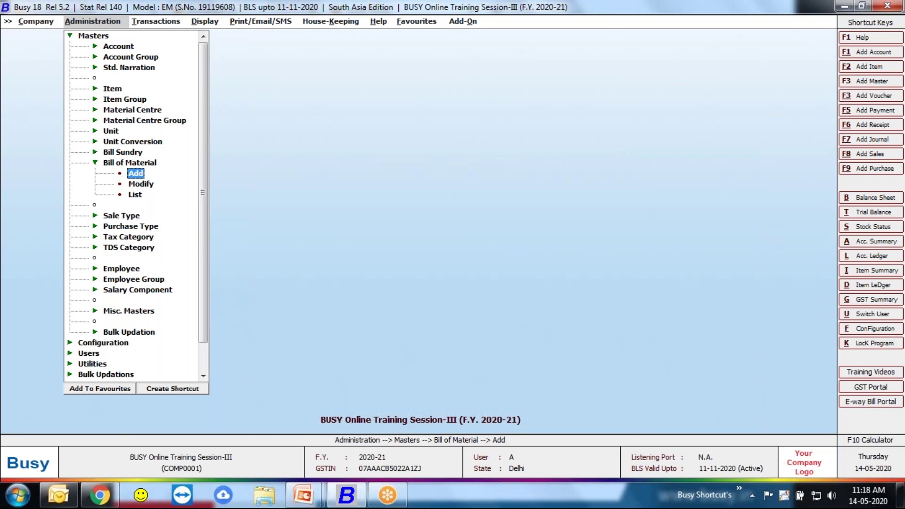
key(Return)
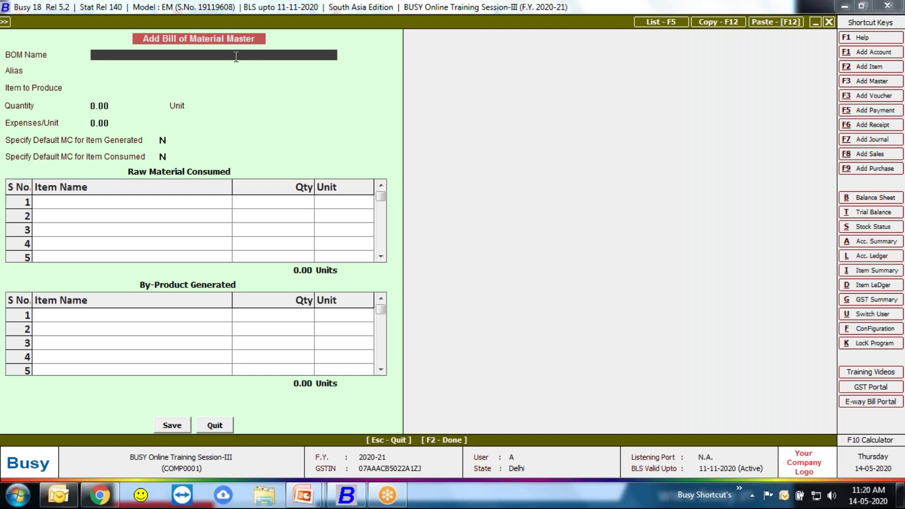
text(Computer)
key(Escape)
key(Return)
Step: Open the existing Computer bill of material for modification
key(Down)
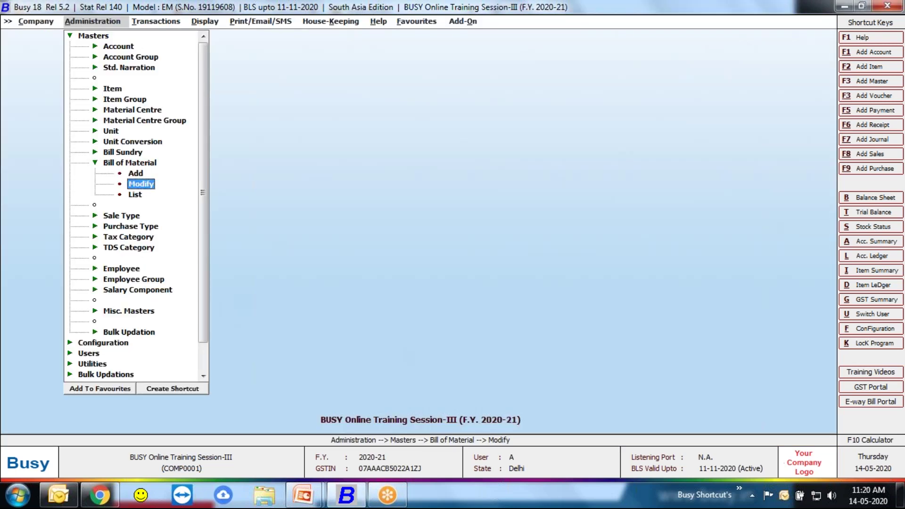
key(Return)
key(Return)
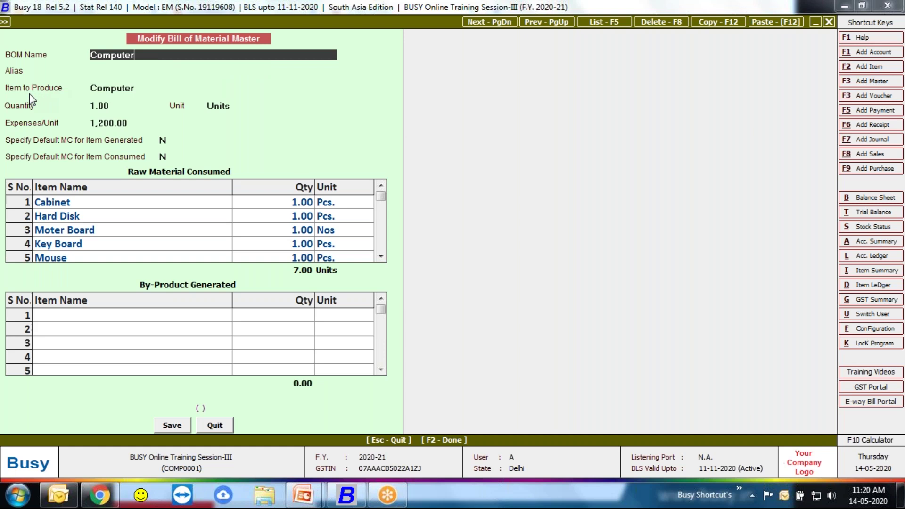
Step: Reselect Computer as the item to produce and accept a quantity of 1.00
click(156, 88)
key(BackSpace)
key(BackSpace)
key(BackSpace)
key(BackSpace)
key(BackSpace)
key(BackSpace)
key(BackSpace)
key(BackSpace)
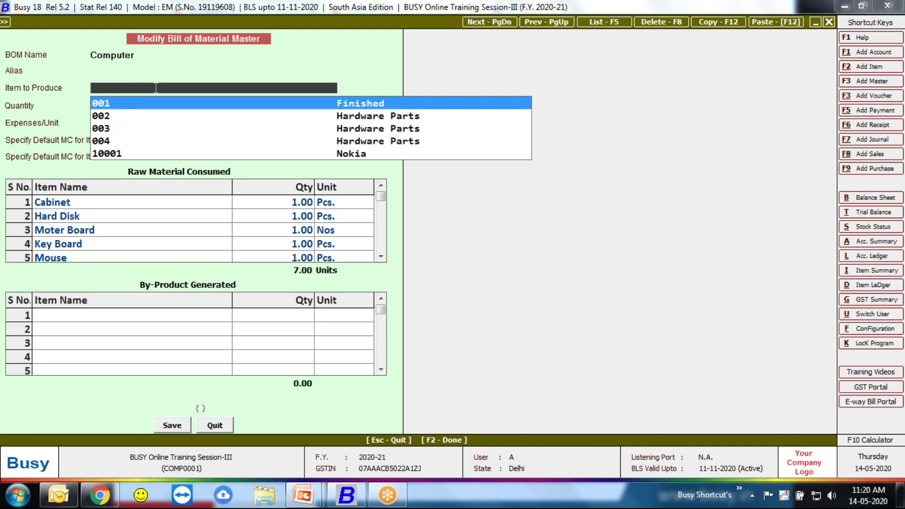
text(com)
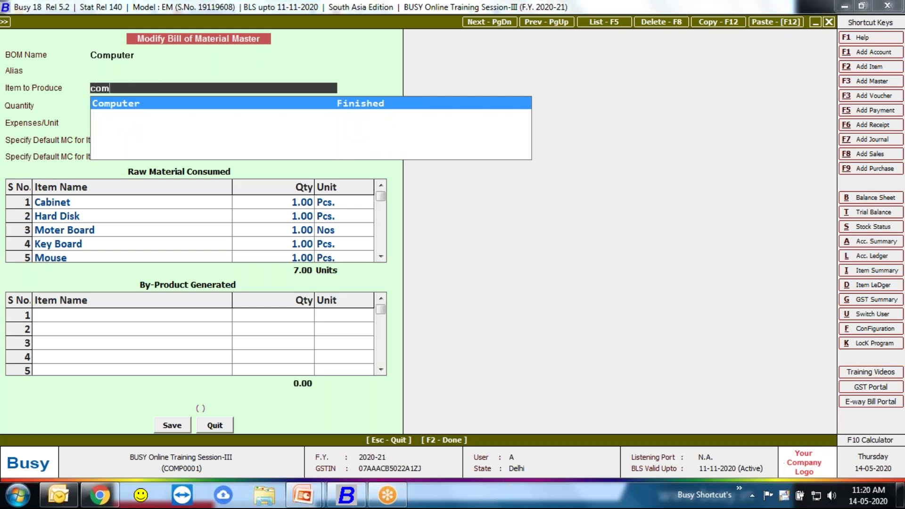
key(Return)
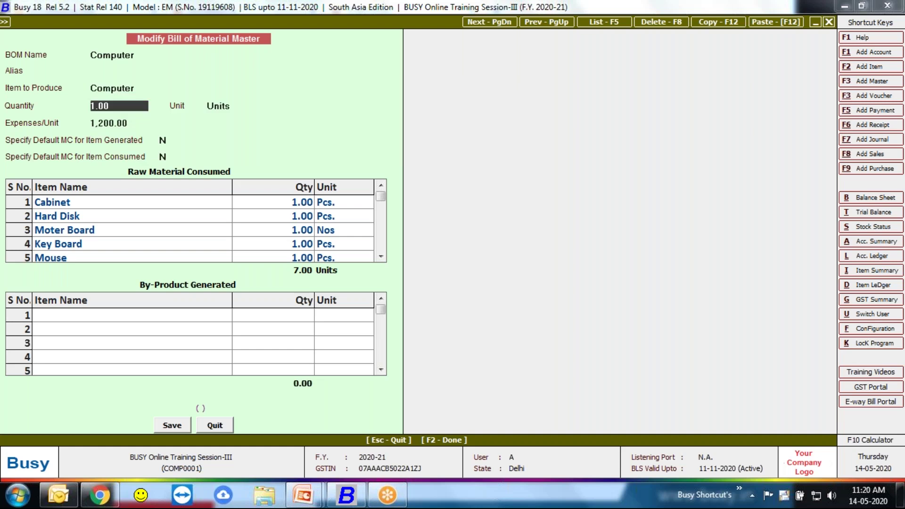
key(Return)
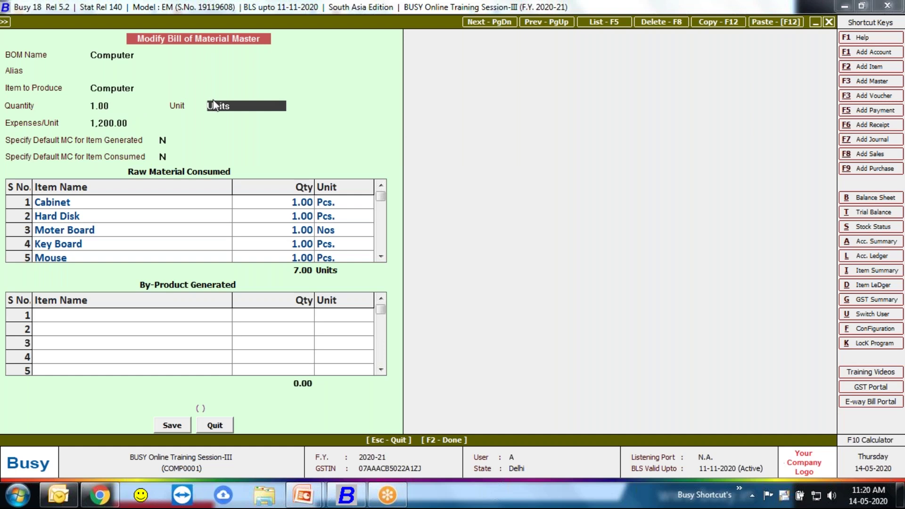
Step: Accept Units as the unit and 1,200.00 expenses per unit, leaving both default material centre options at N
key(Return)
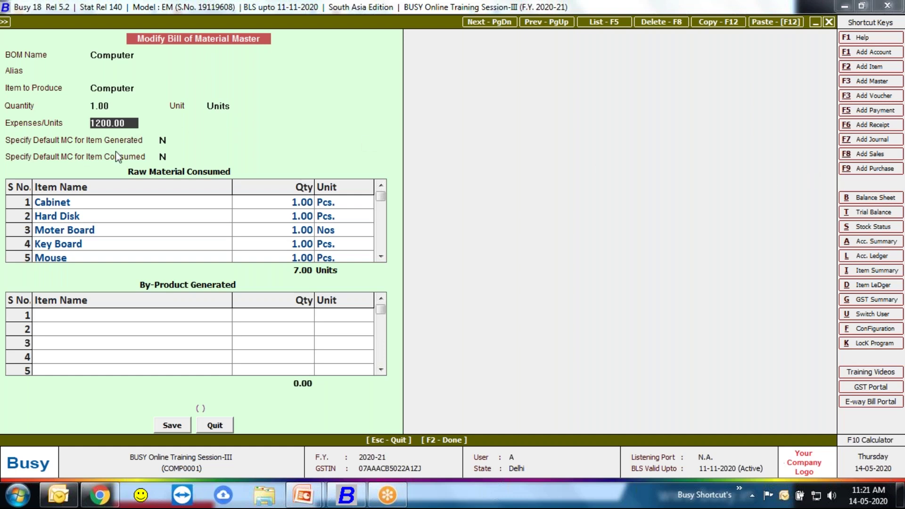
key(Return)
key(Return)
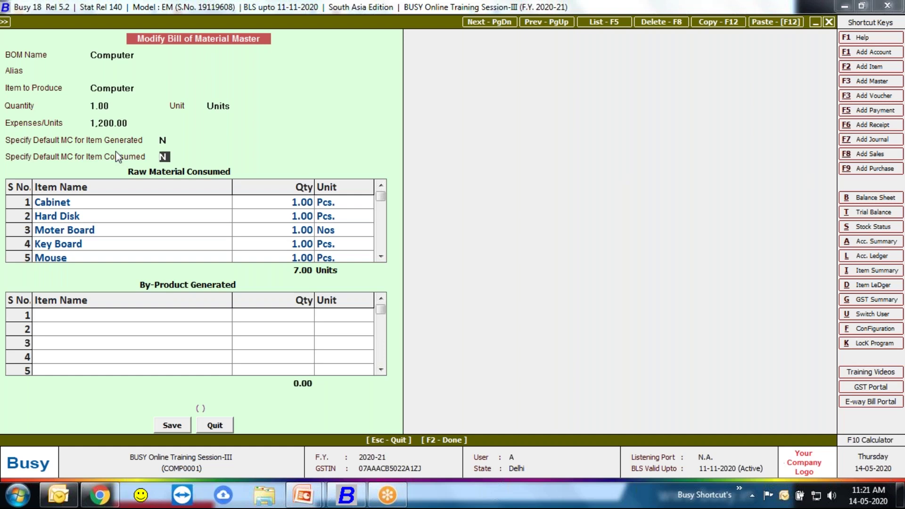
key(Return)
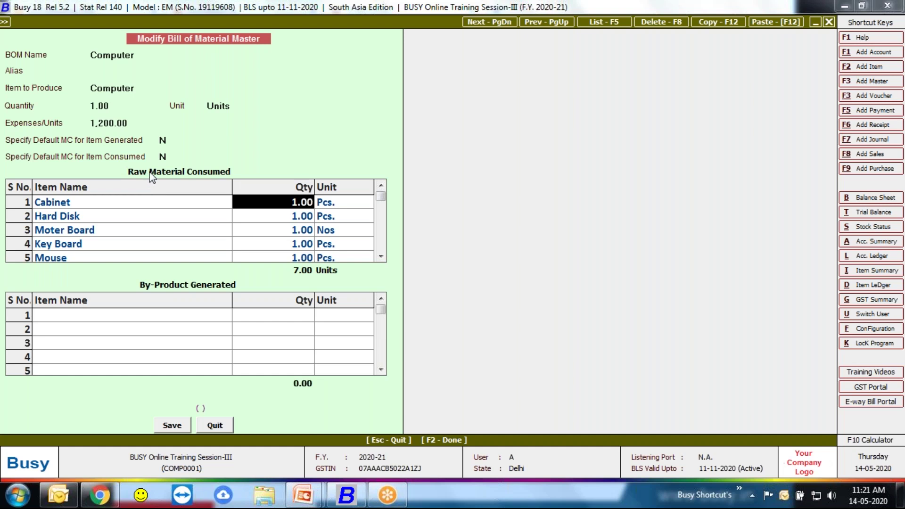
Step: Review the raw material items consumed to produce the Computer, from Cabinet through Screen
click(76, 201)
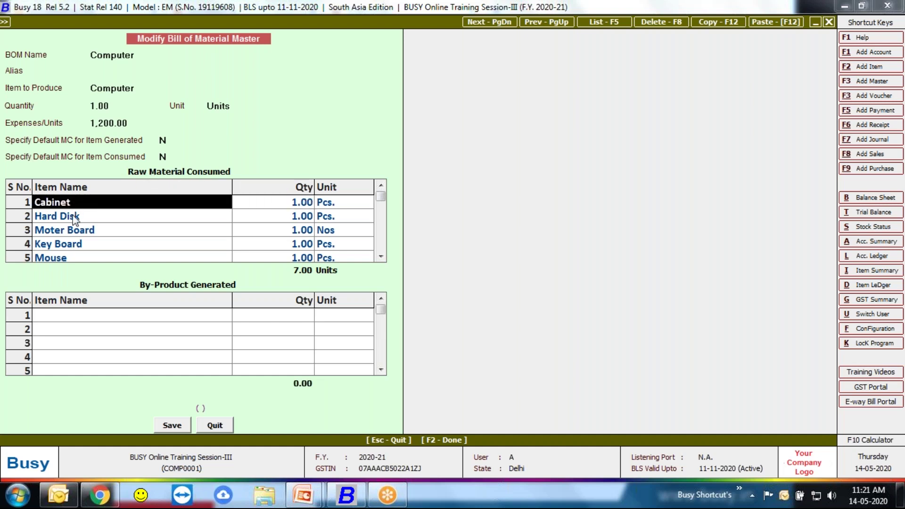
key(Down)
key(Down)
key(Down)
key(Down)
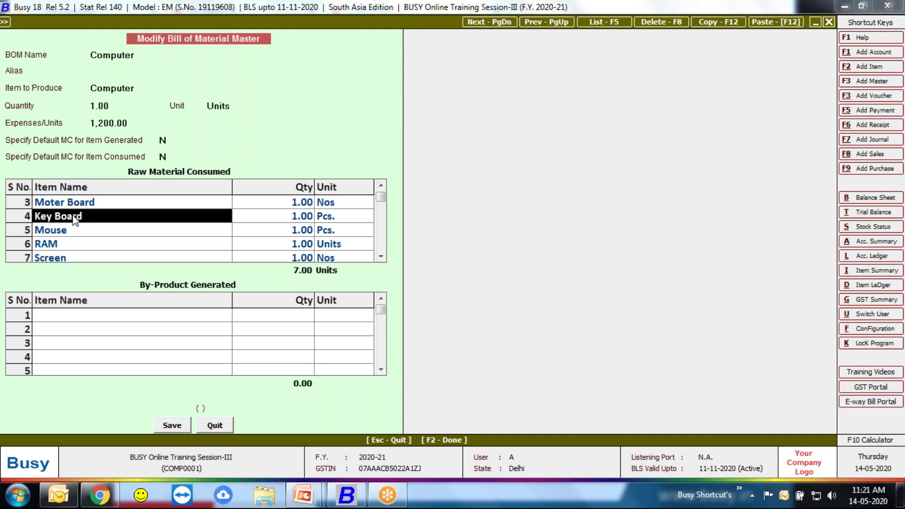
key(Down)
key(Down)
key(Up)
key(Up)
key(Up)
key(Up)
key(Up)
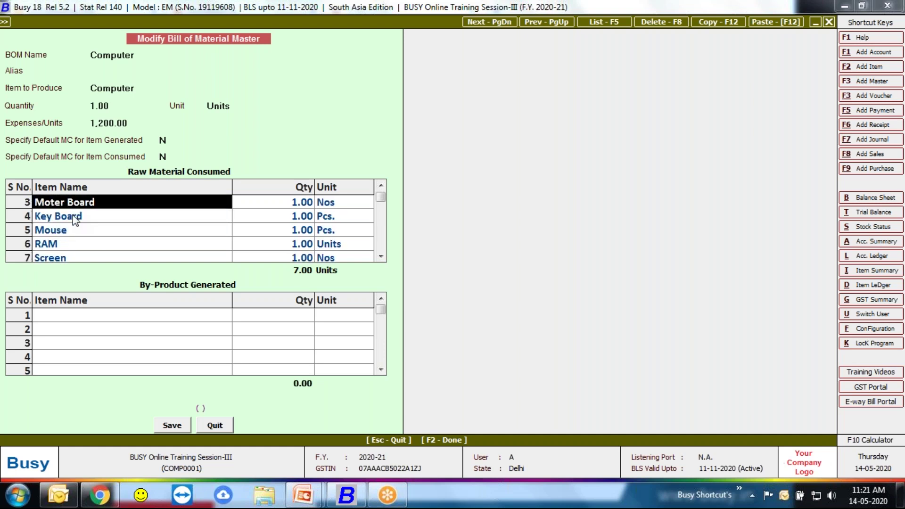
key(Up)
key(Up)
key(Down)
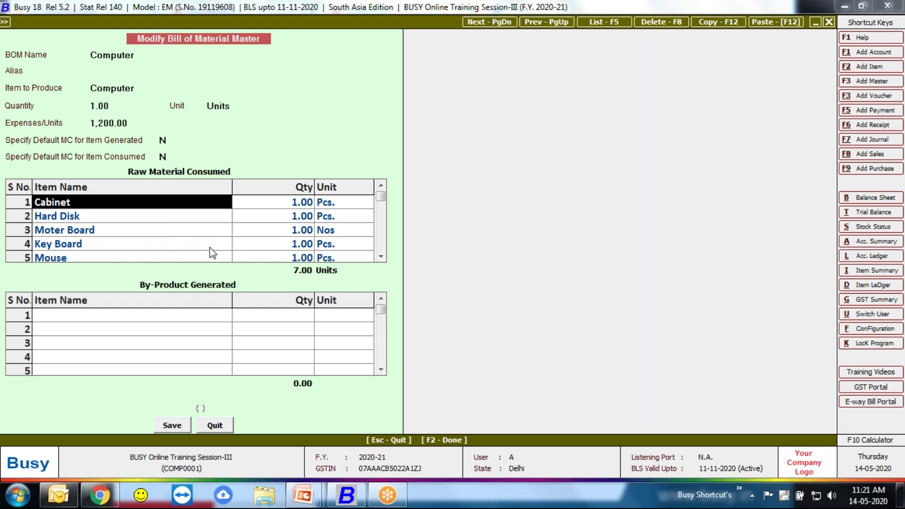
key(Down)
key(Down)
key(Down)
key(Down)
key(Down)
key(Down)
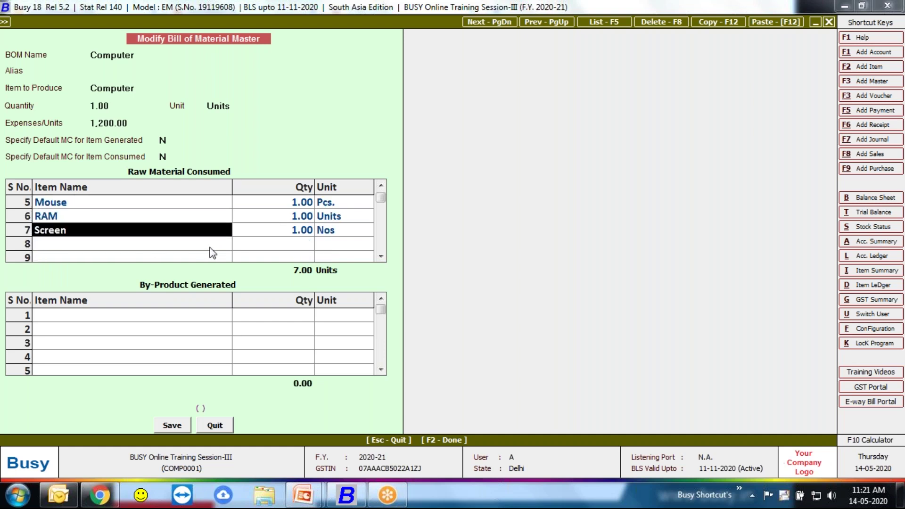
key(Up)
key(Up)
key(Up)
key(Up)
key(Up)
key(Up)
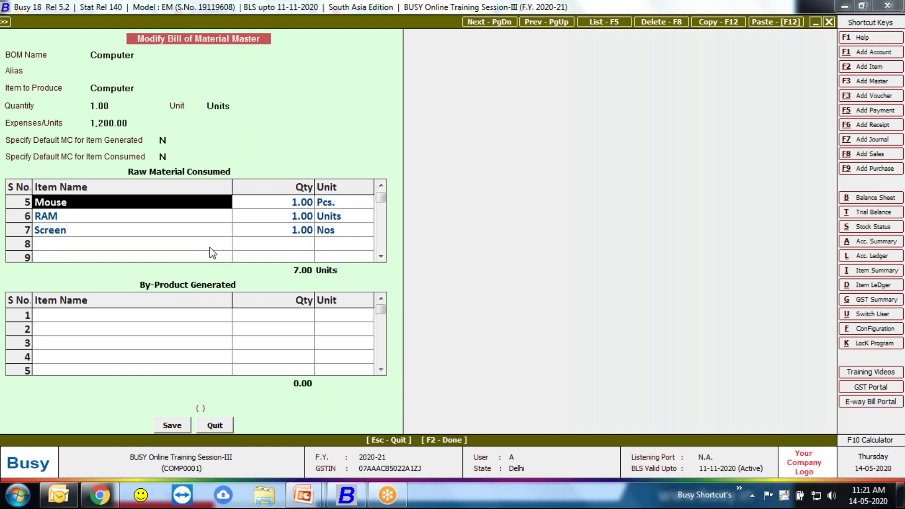
key(Up)
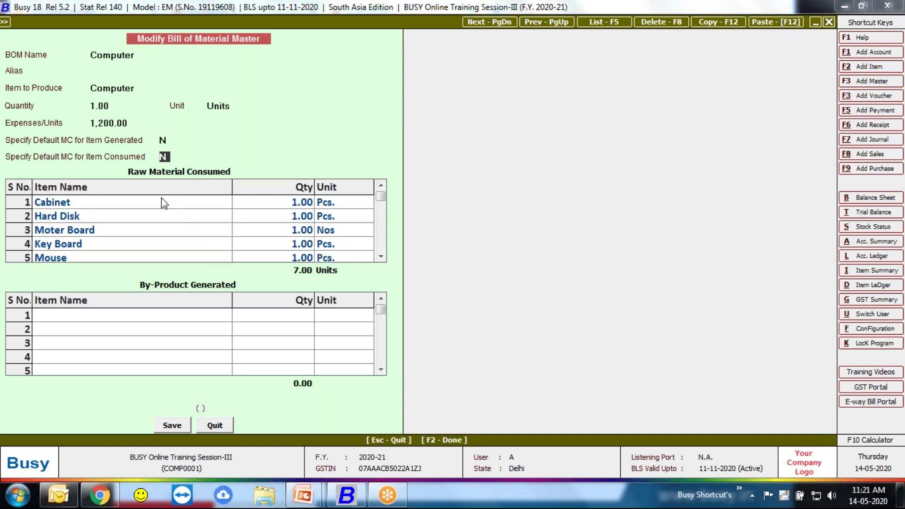
click(143, 206)
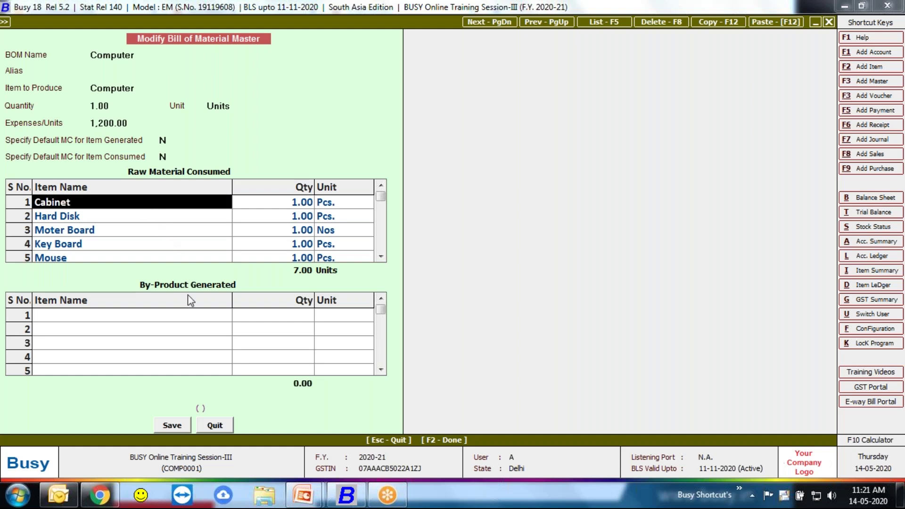
click(123, 316)
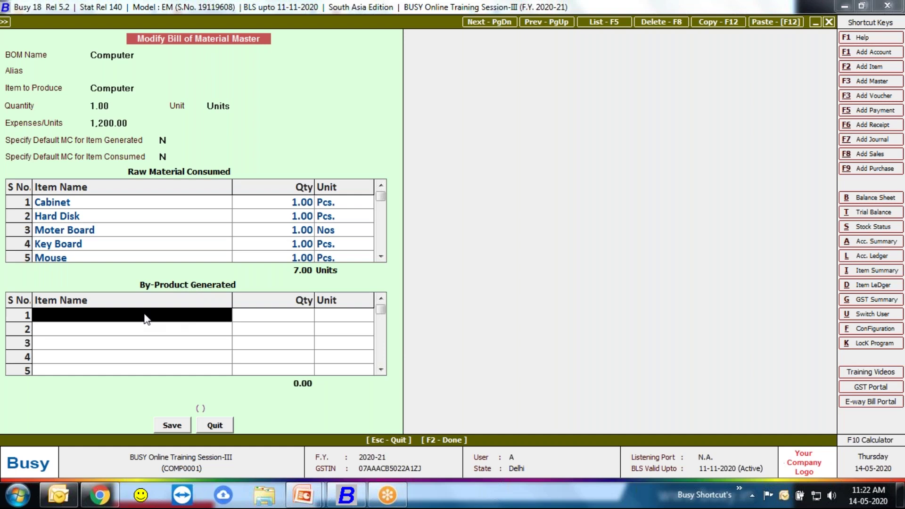
text(scr)
key(BackSpace)
key(BackSpace)
key(BackSpace)
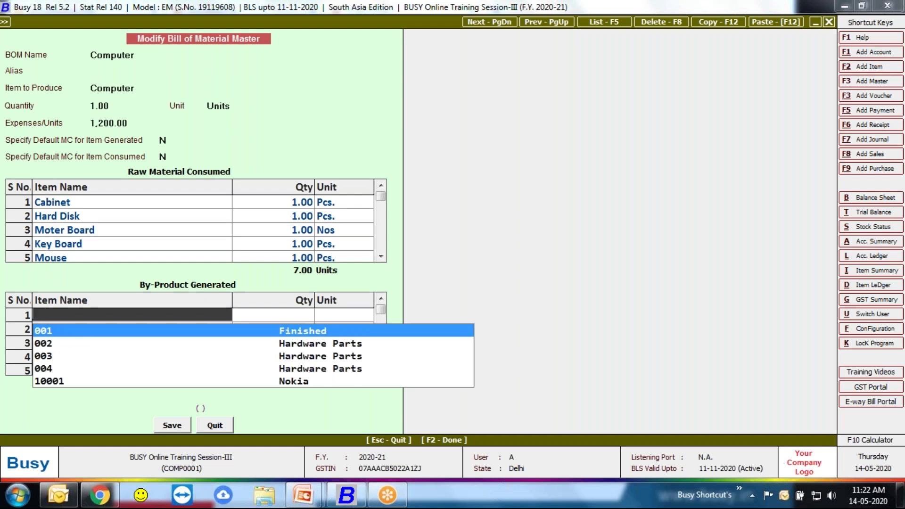
key(Escape)
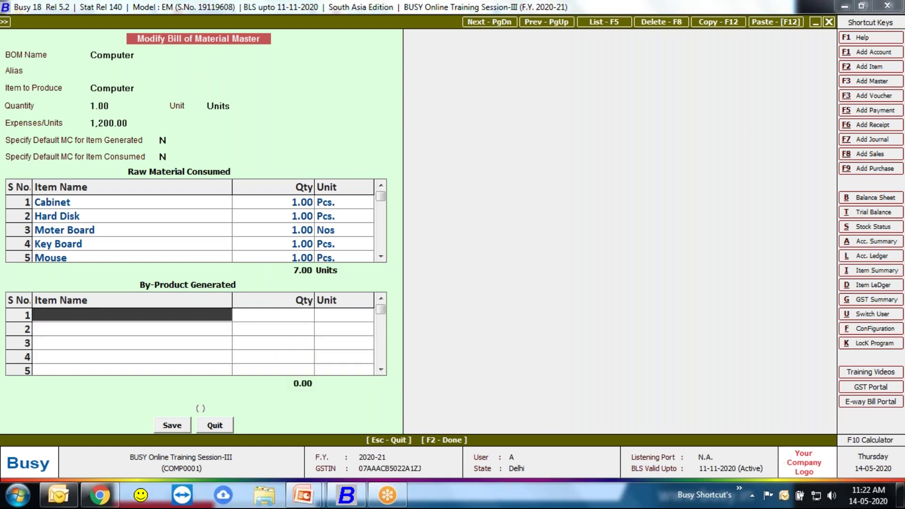
Step: Start a new item master from the first by-product row and name it Wastage, leaving the alias blank and accepting the print name
key(alt+F2)
text(wasteag)
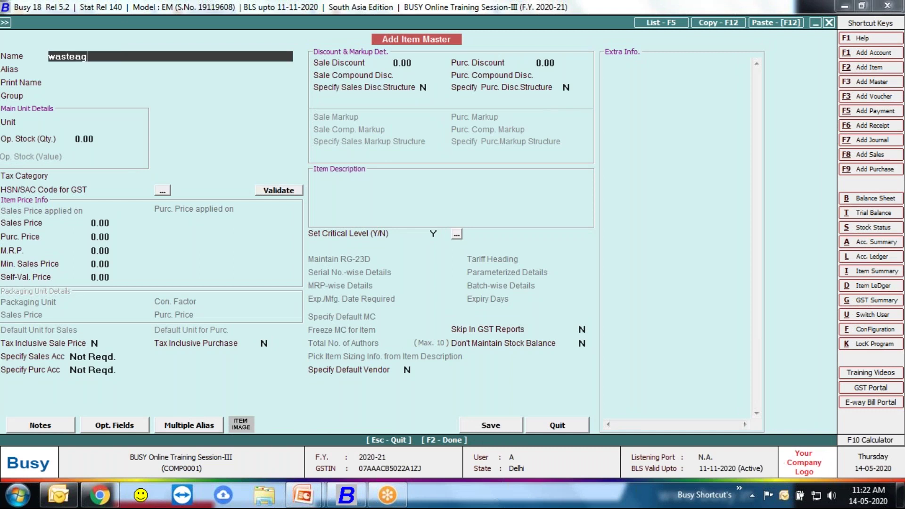
text(e)
key(Return)
key(Return)
key(Up)
key(Up)
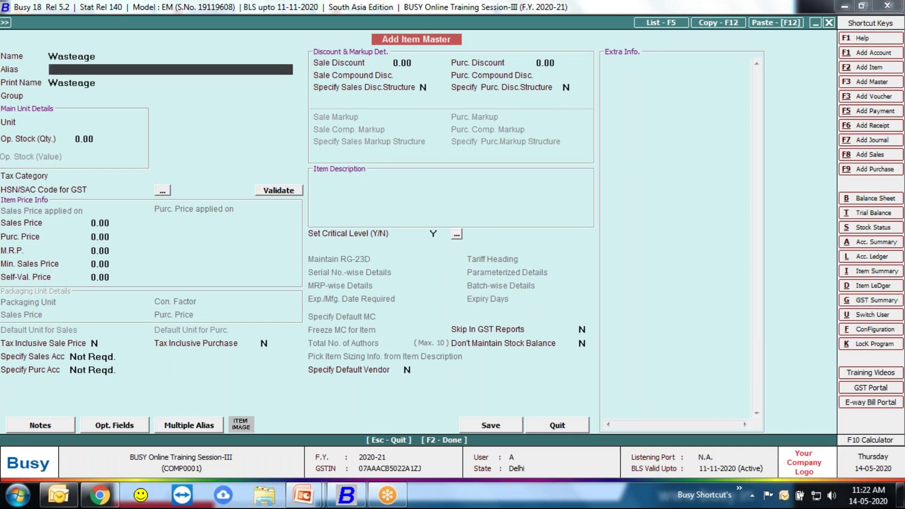
key(BackSpace)
key(BackSpace)
key(BackSpace)
key(BackSpace)
key(BackSpace)
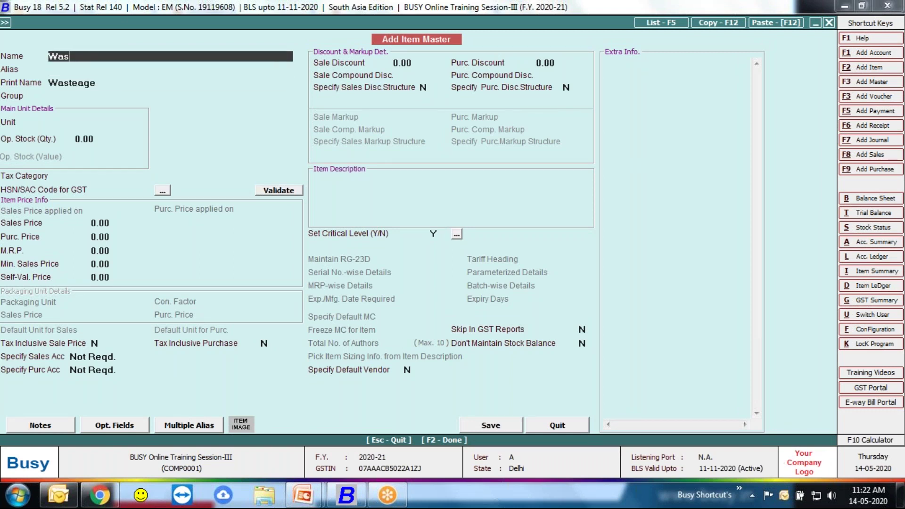
text(tage)
key(Return)
key(Return)
key(Return)
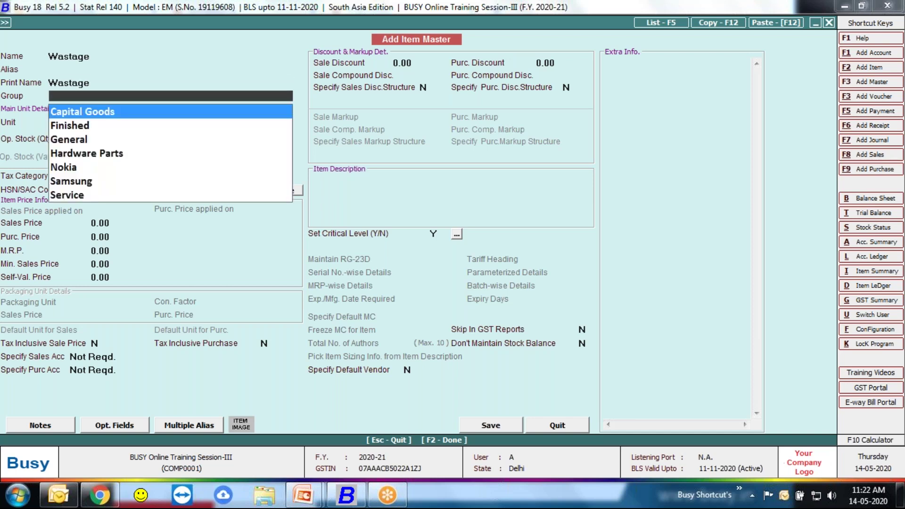
Step: Assign the Wastage item to the General group
text(fi)
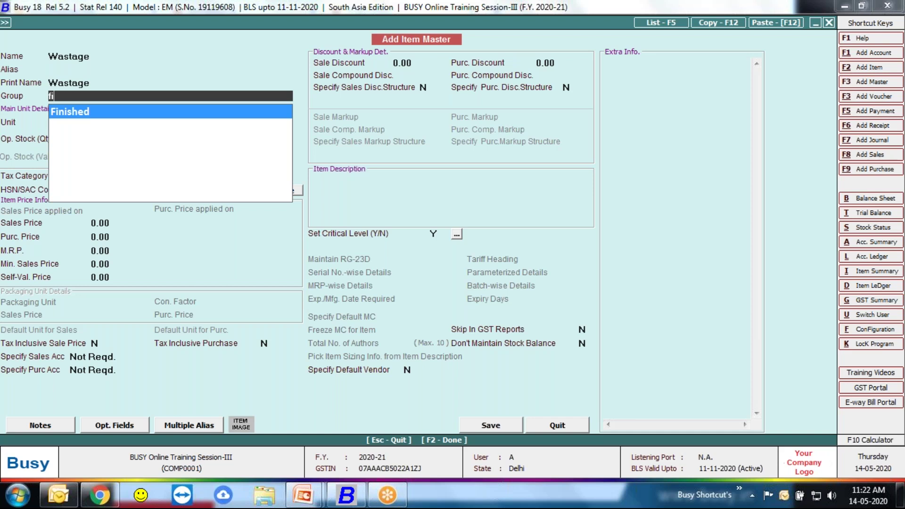
key(BackSpace)
key(BackSpace)
key(Down)
key(Down)
key(Down)
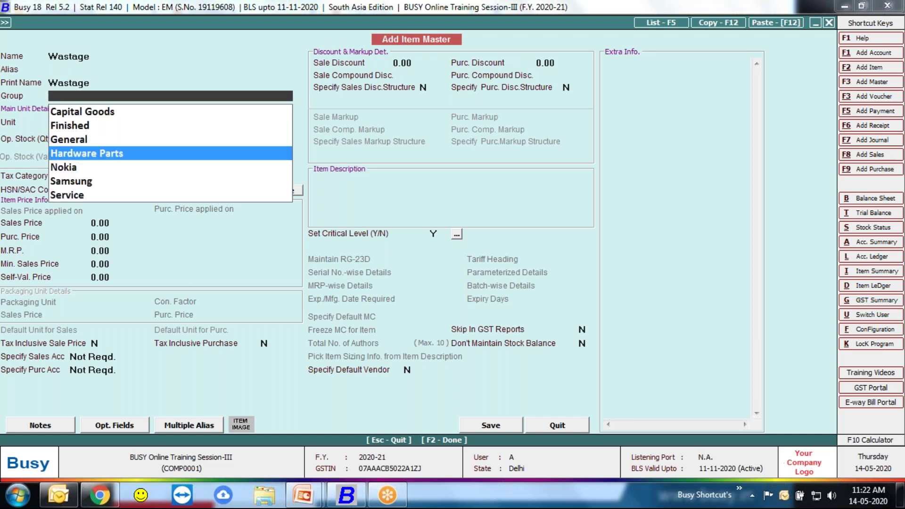
key(Down)
key(Down)
key(Down)
key(Up)
key(Up)
key(Up)
key(Up)
key(Return)
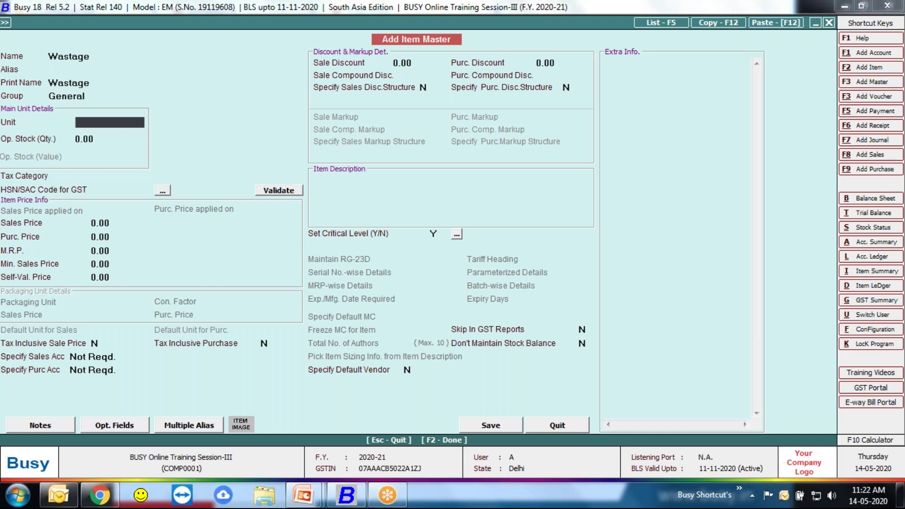
Step: Set the Wastage item's unit to Pcs., choose a tax category, enter HSN code 8855 and save the item
text(pc)
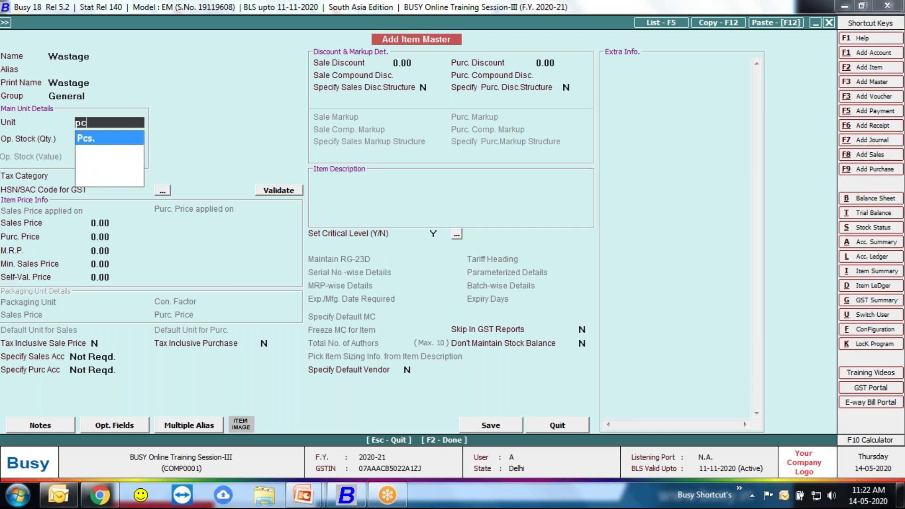
key(Return)
key(Return)
key(Down)
key(Down)
key(Return)
text(8855)
key(Return)
key(F2)
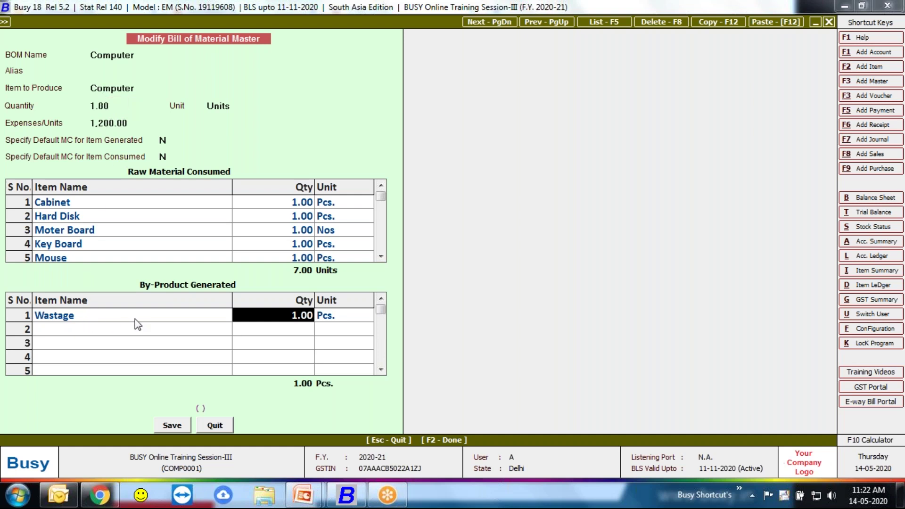
Step: Set the Wastage by-product quantity to 2.00 Pcs
text(2)
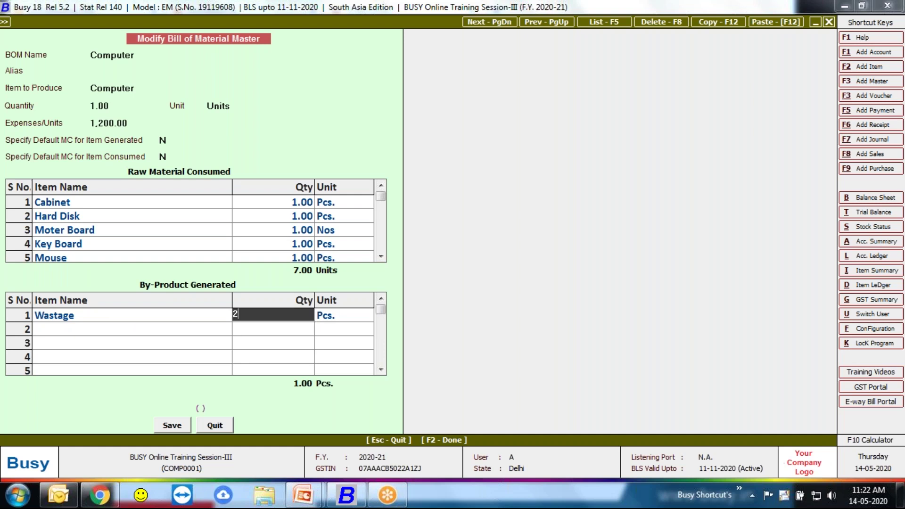
key(Return)
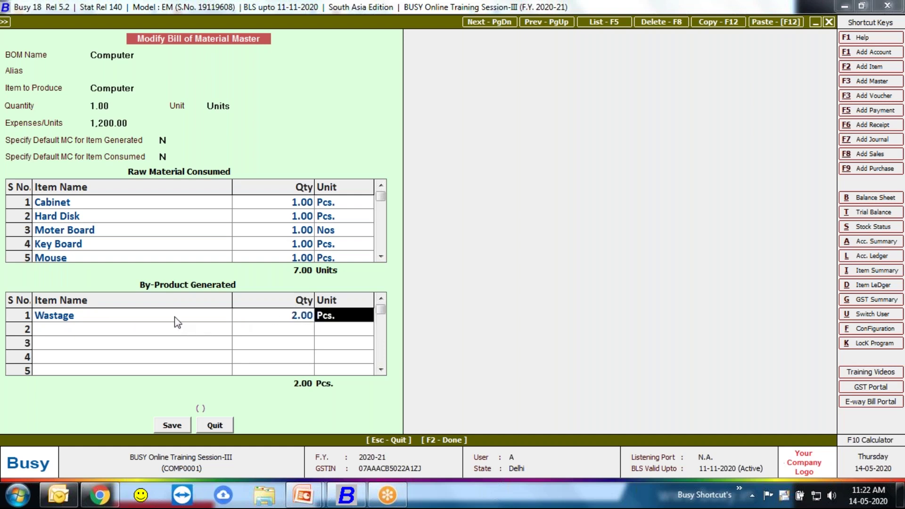
Step: Remove the Wastage row from the by-products, save the Computer bill of material and leave the BOM selection
click(146, 316)
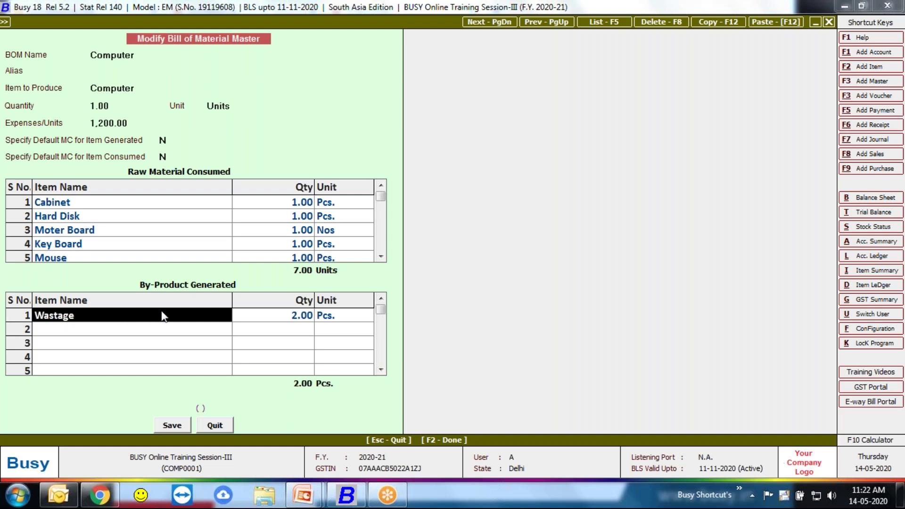
key(F9)
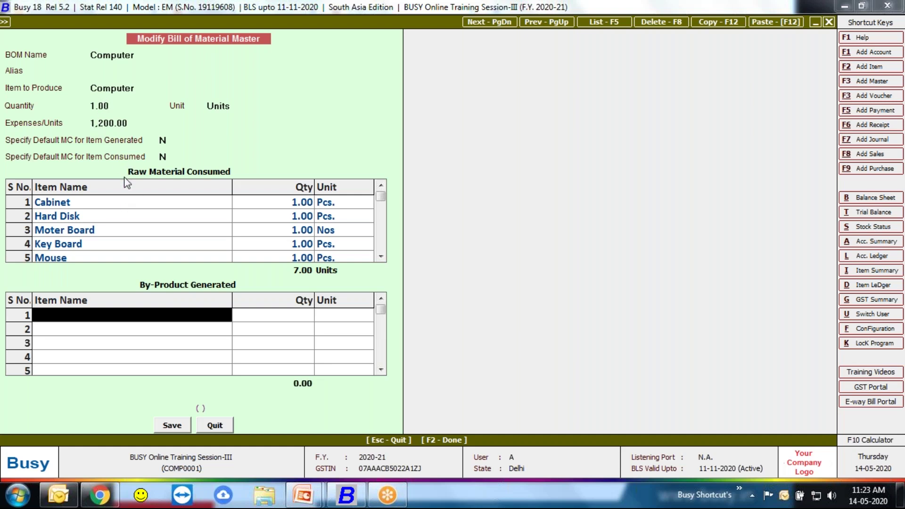
click(117, 201)
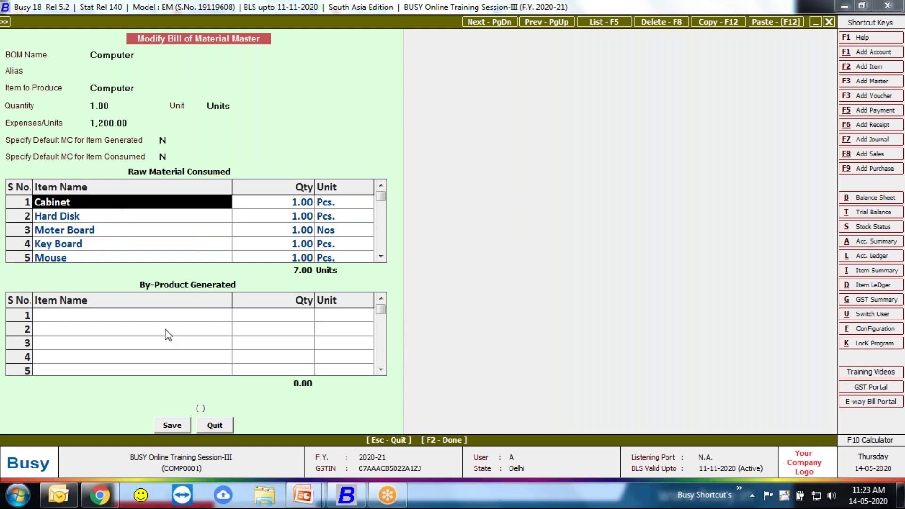
click(171, 424)
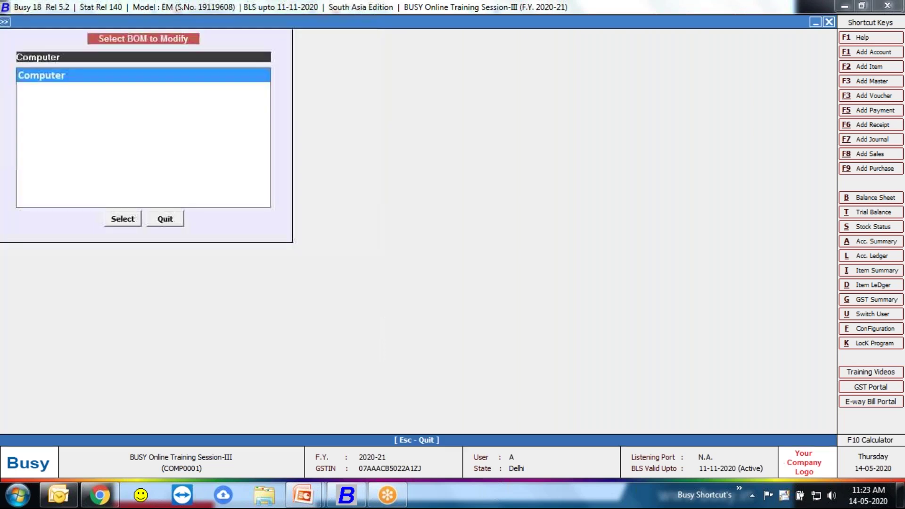
click(179, 224)
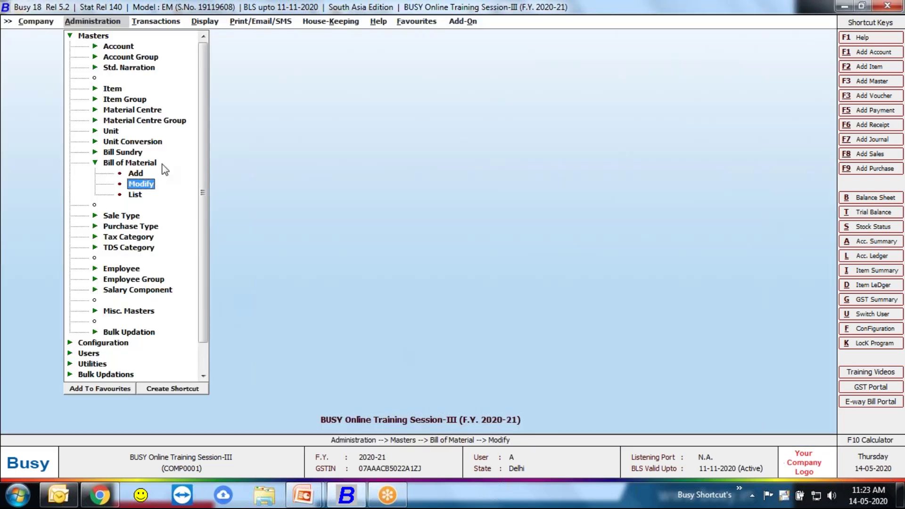
Step: Expand the Production entry among the transactions to show its Add, Modify and List options
click(91, 37)
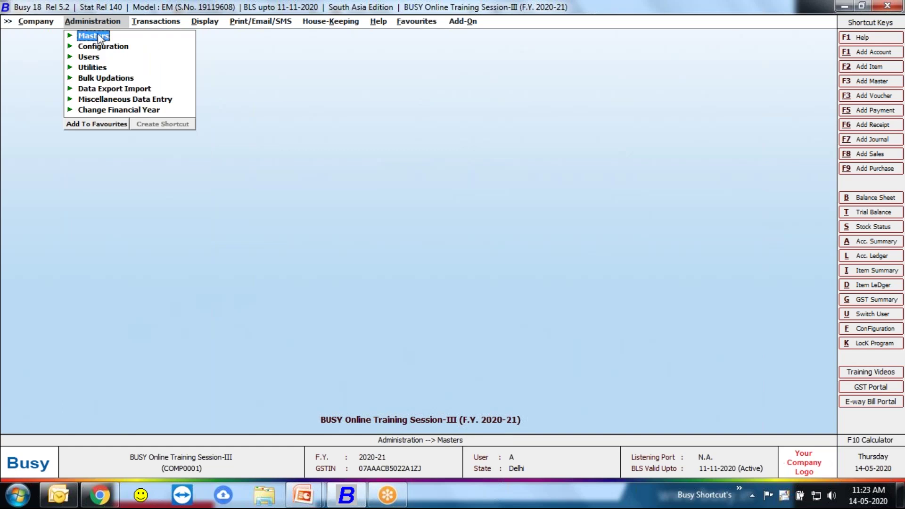
click(152, 21)
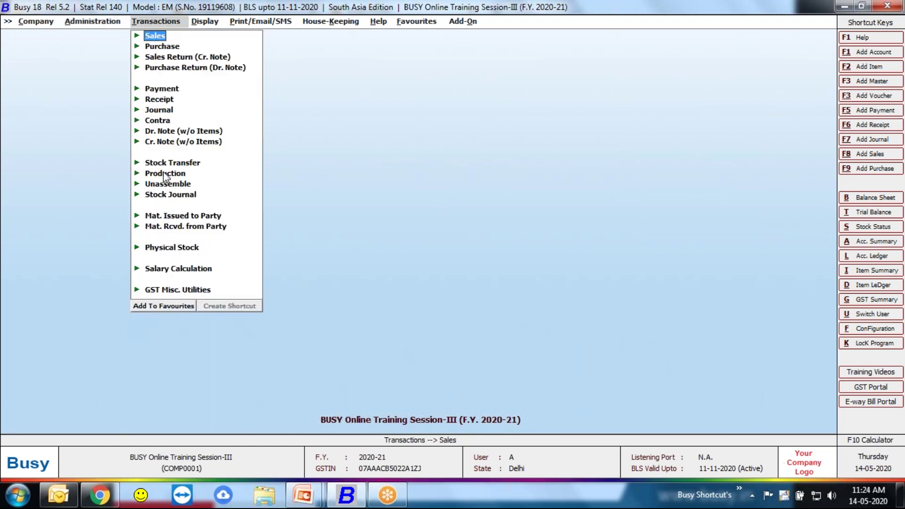
key(Down)
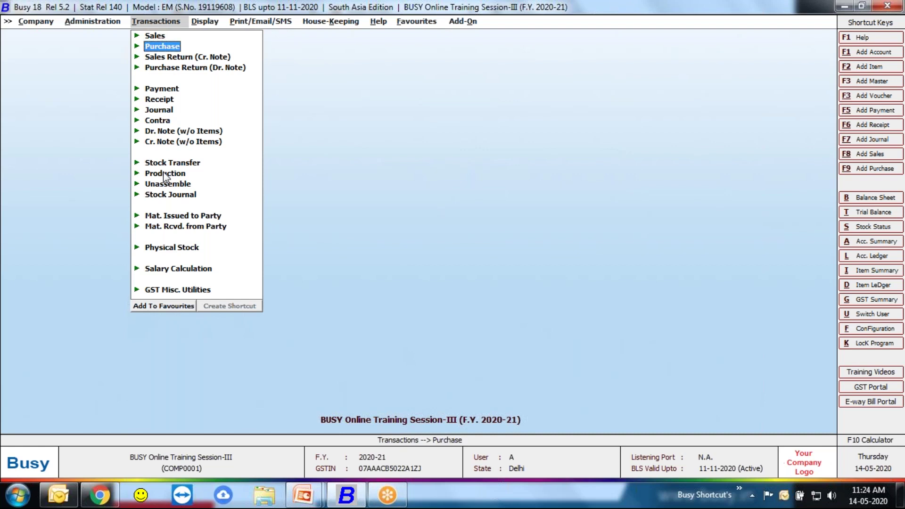
key(Down)
key(Down)
key(Down)
key(Down)
key(Down)
key(Down)
key(Down)
key(Down)
key(Down)
key(Down)
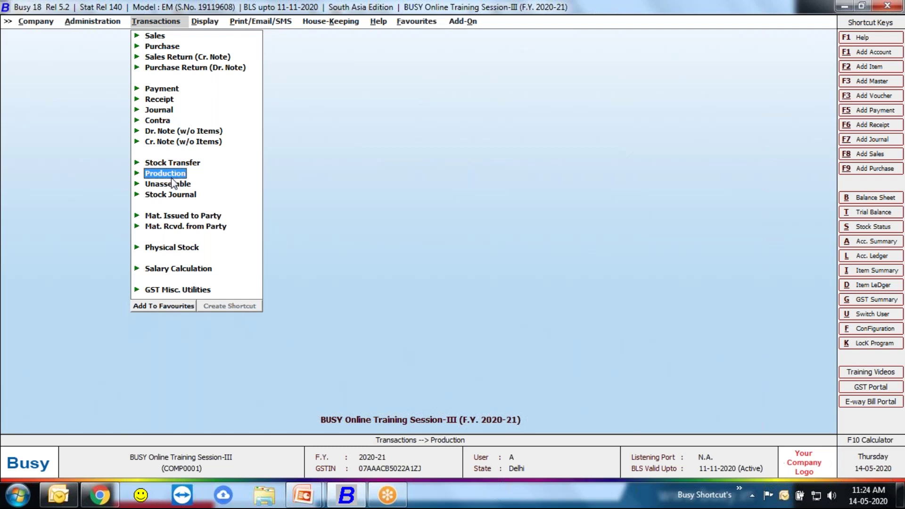
key(Return)
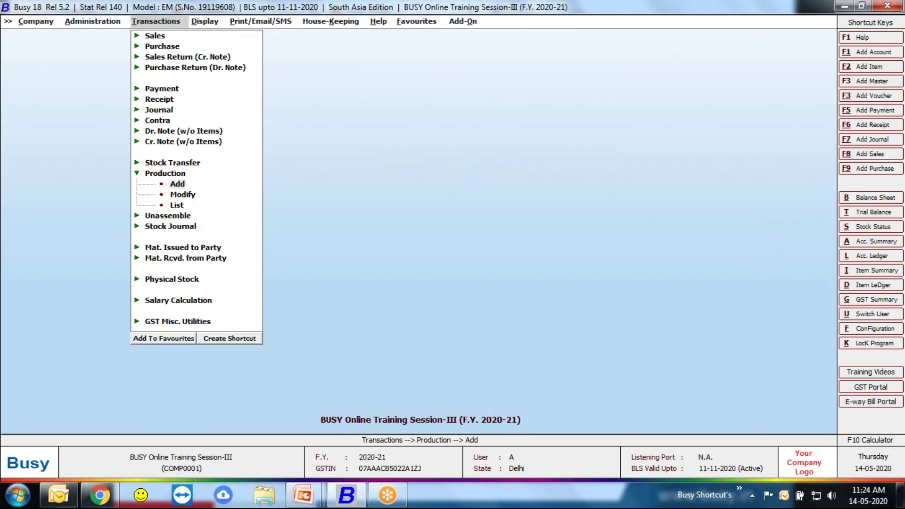
Step: Start a new production voucher in series Main dated 01-04-2020 and choose the Computer BOM
key(Return)
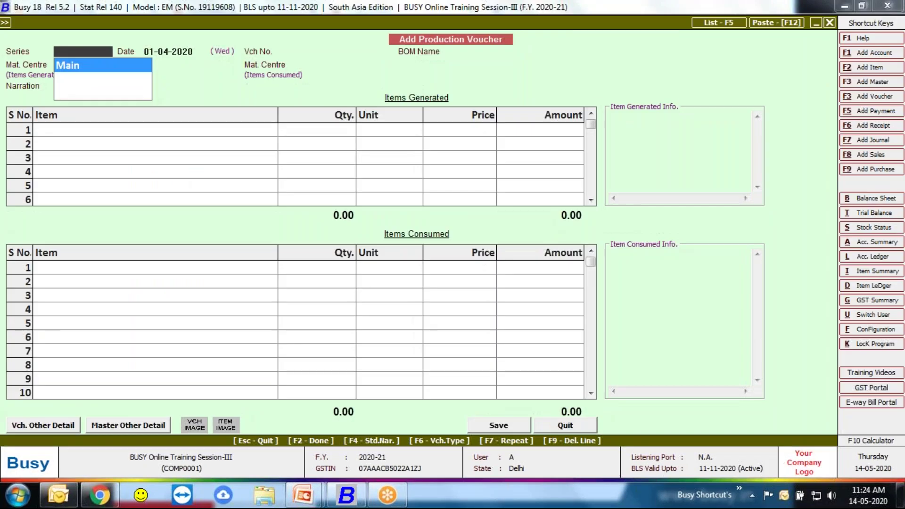
key(Return)
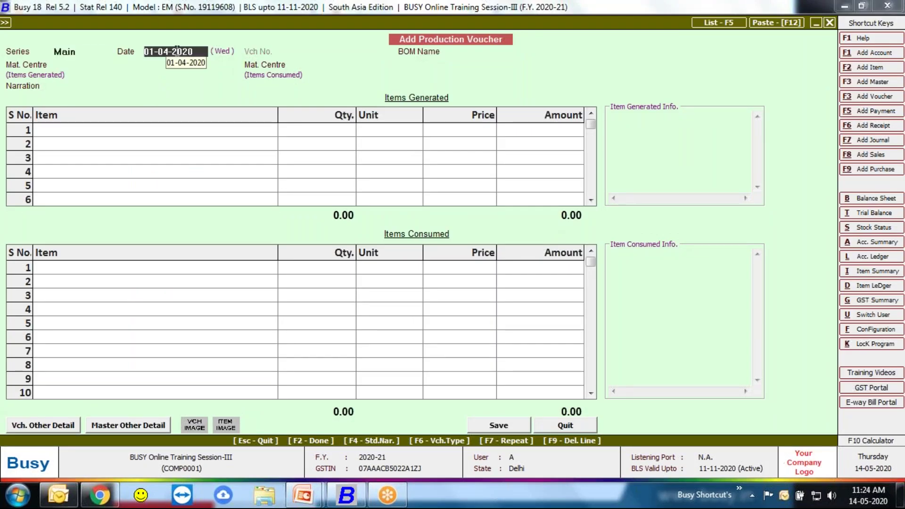
key(Return)
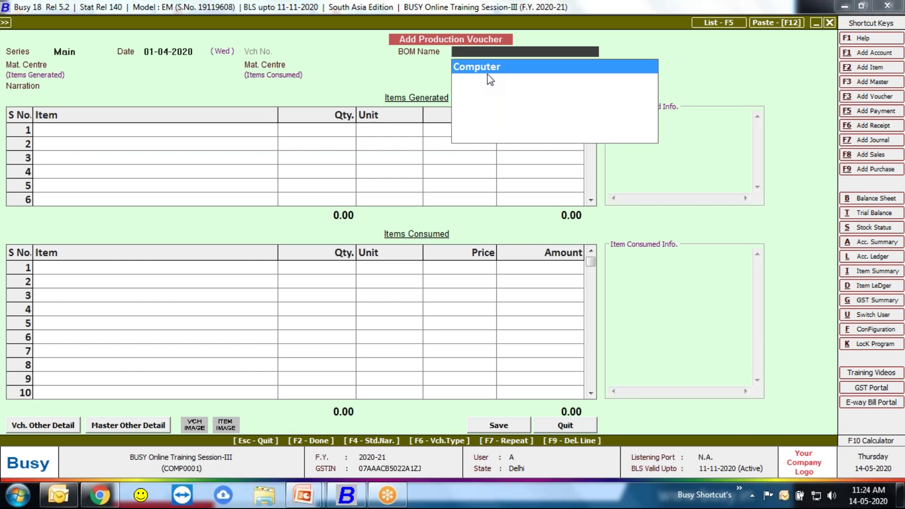
key(Return)
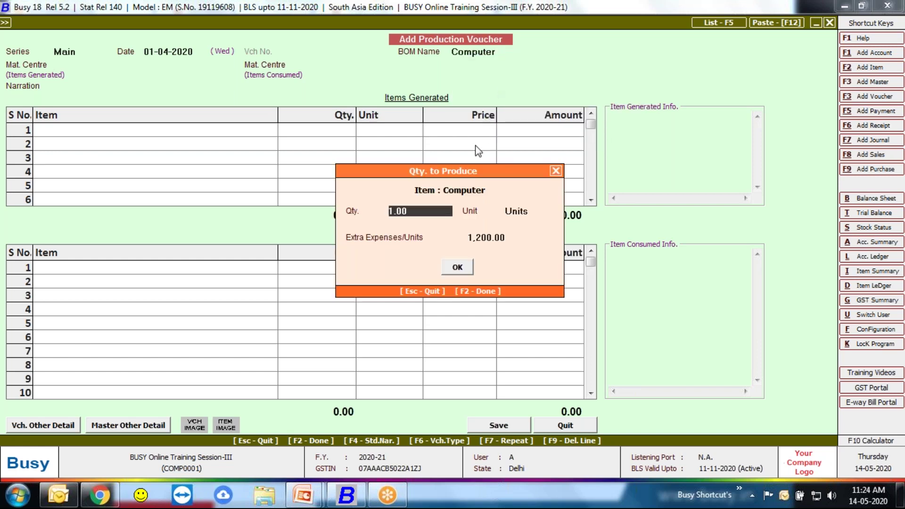
Step: Set the quantity of computers to produce to 10.00 Units, keeping extra expenses of 1,200.00 per unit
drag(467, 172, 267, 138)
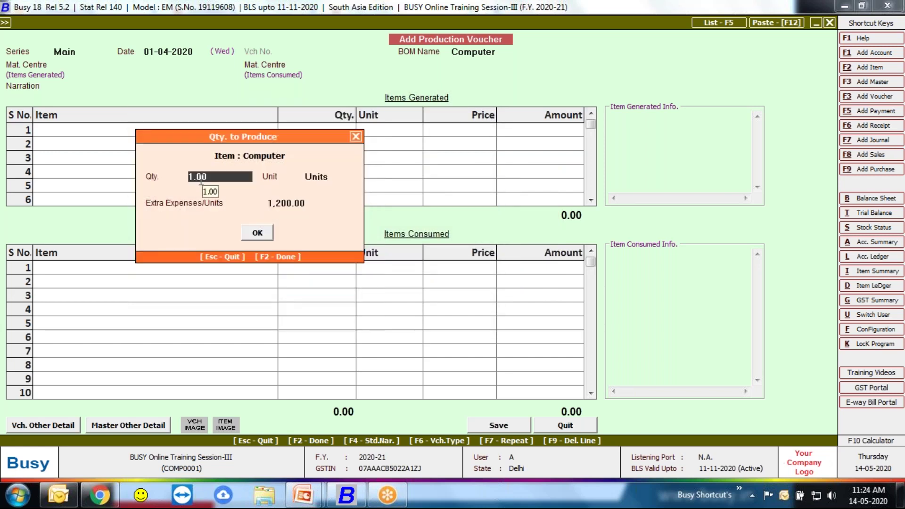
text(10)
key(Return)
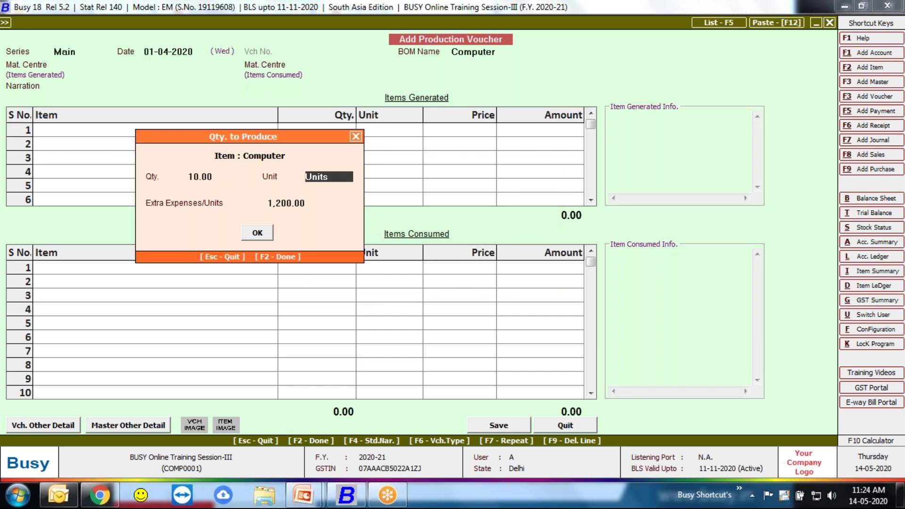
key(Return)
key(Return)
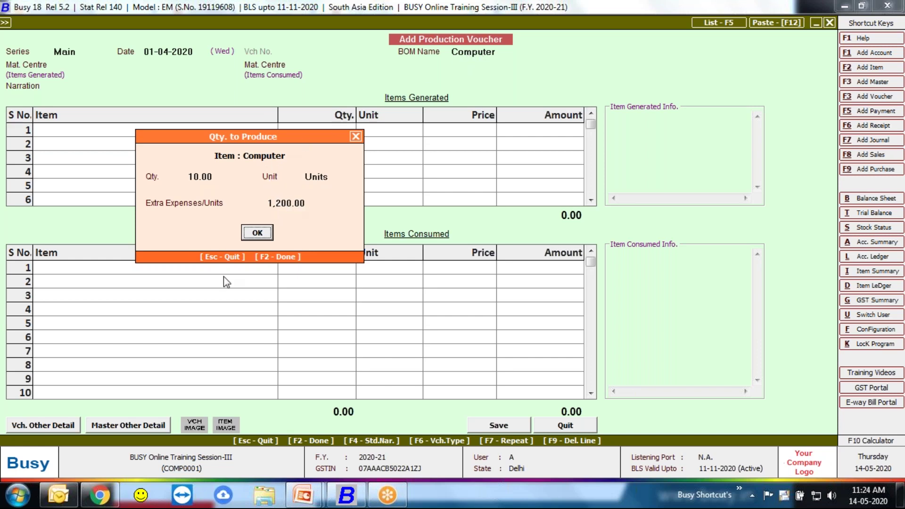
click(250, 237)
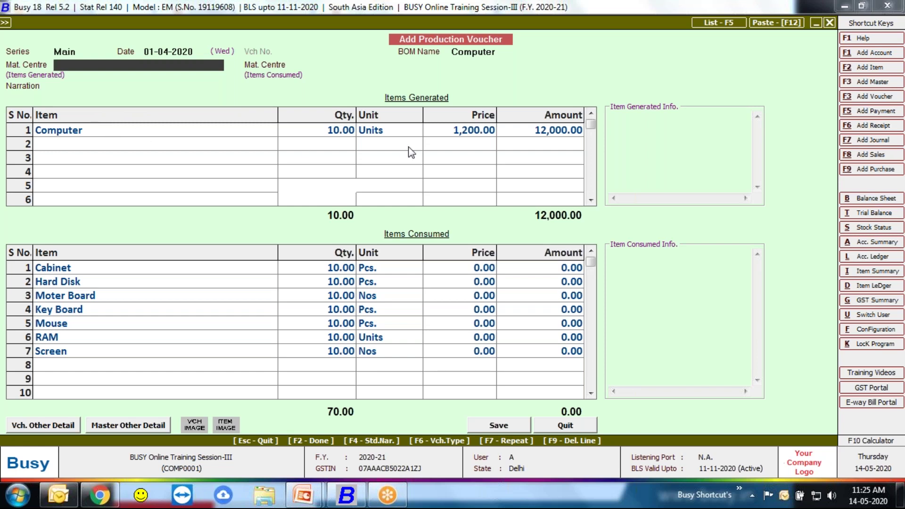
Step: Choose Main Store as the material centre for both the generated and the consumed items
click(476, 134)
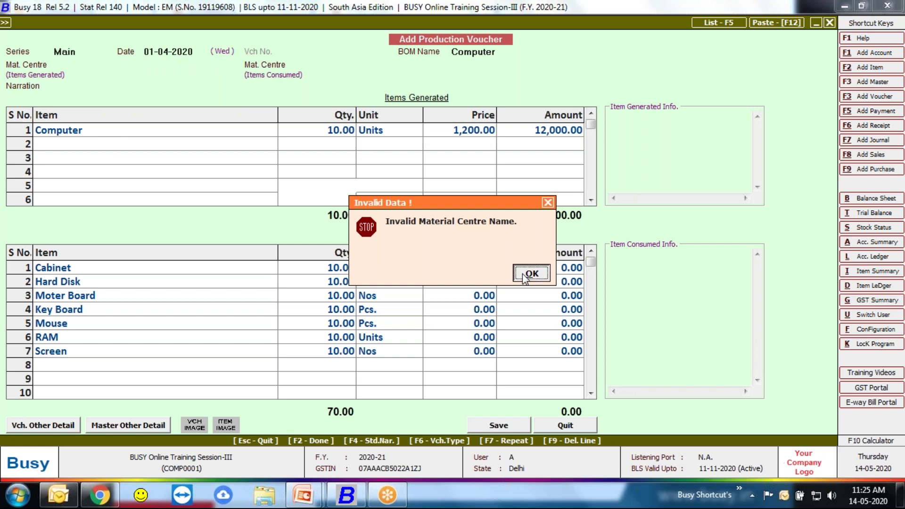
click(523, 274)
key(Return)
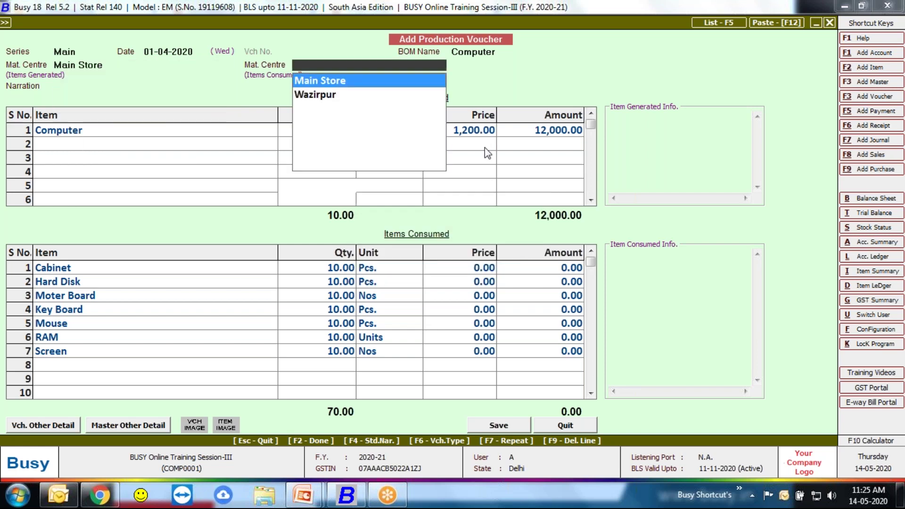
key(Return)
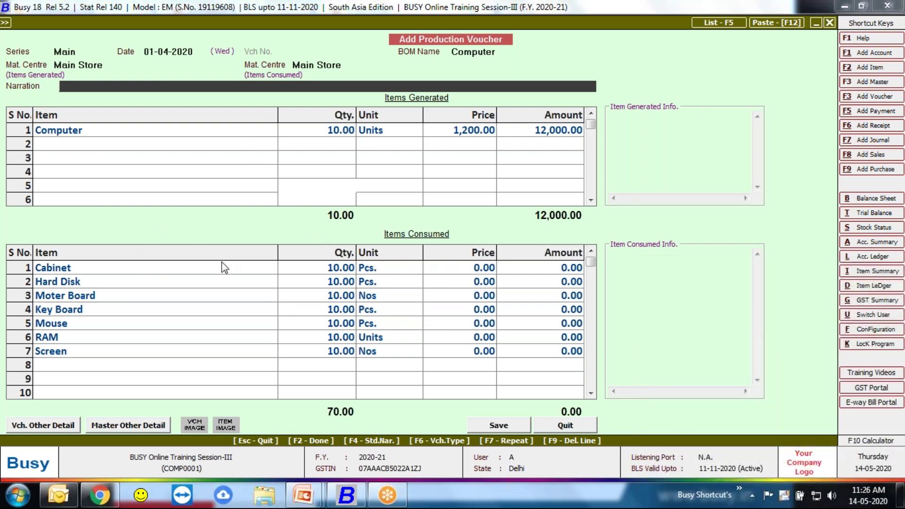
Step: Copy the seven consumed item rows from Cabinet to Screen, and quit the production voucher without saving
click(251, 295)
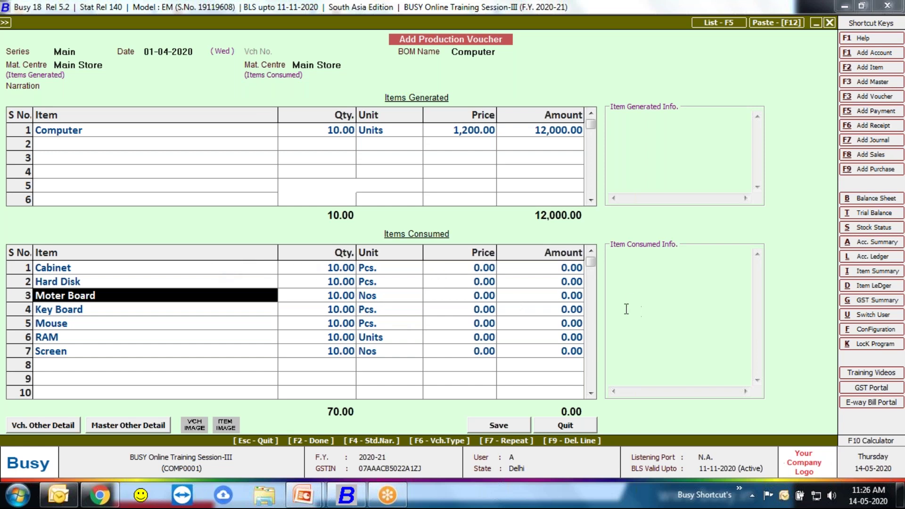
click(264, 270)
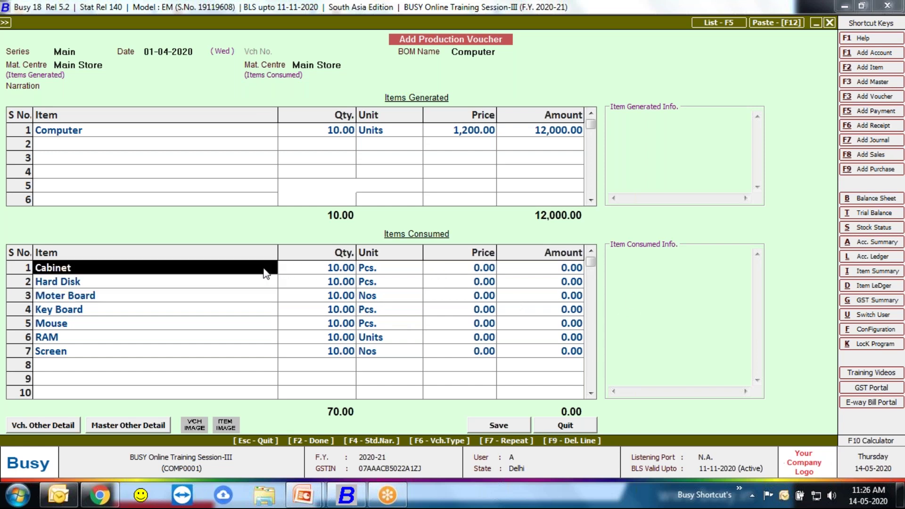
key(shift+Down)
key(shift+Down)
key(shift+Down)
key(shift+Down)
key(shift+Down)
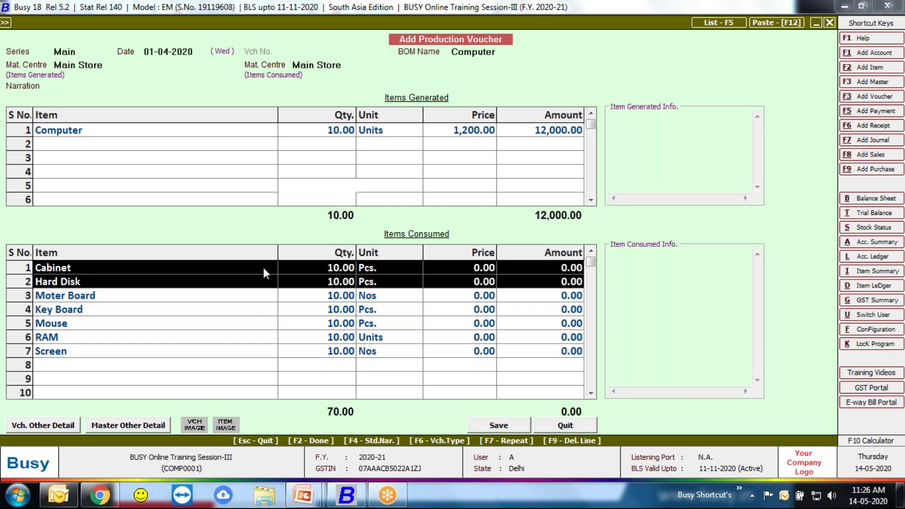
key(shift+Down)
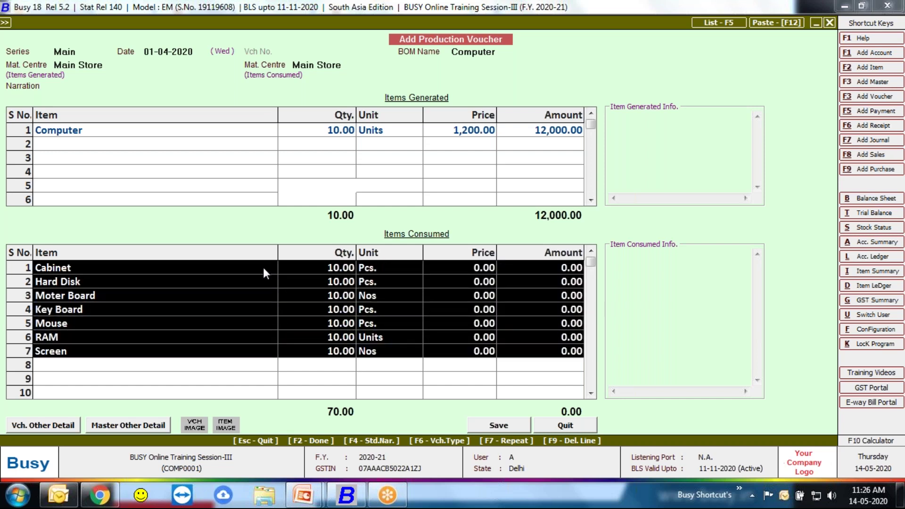
key(Return)
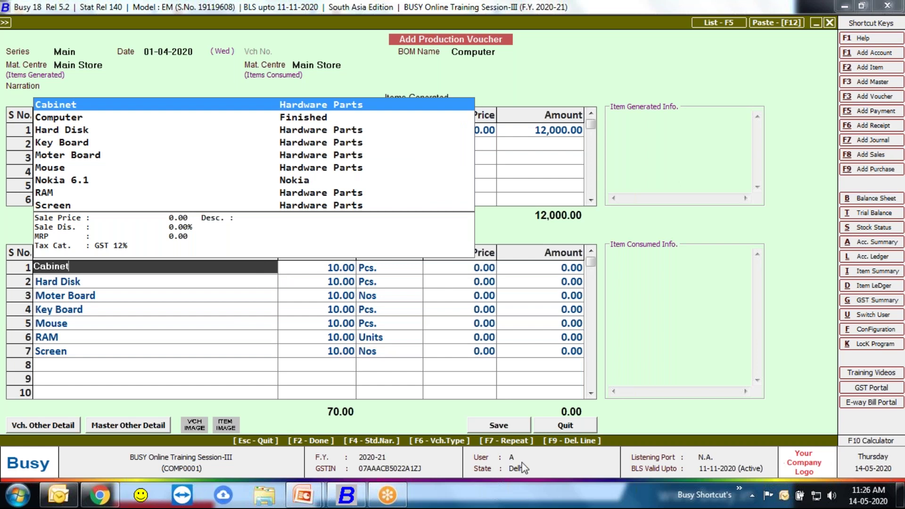
click(554, 424)
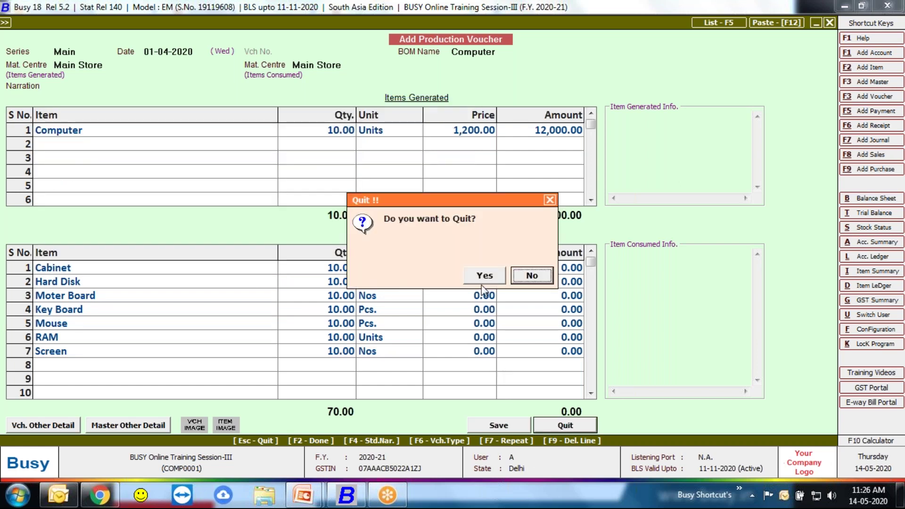
click(481, 277)
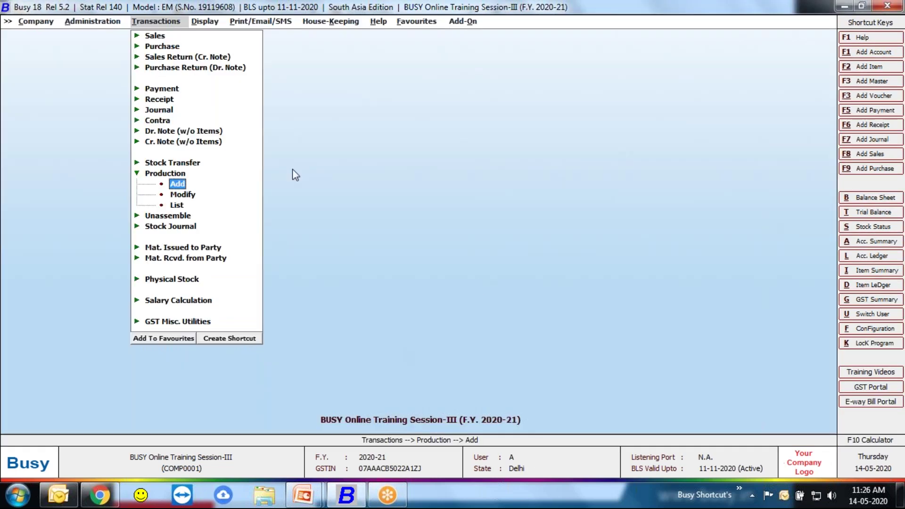
Step: Start a new purchase voucher in series Main dated 05-04-2020, with voucher number 1252 and purchase type 1. L/GST-ItemWise
click(151, 45)
click(182, 59)
key(Return)
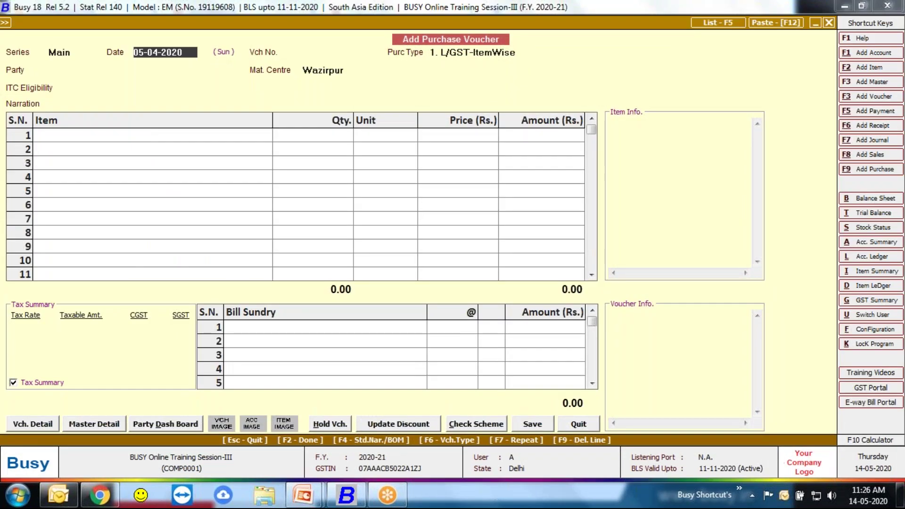
key(Return)
key(Return)
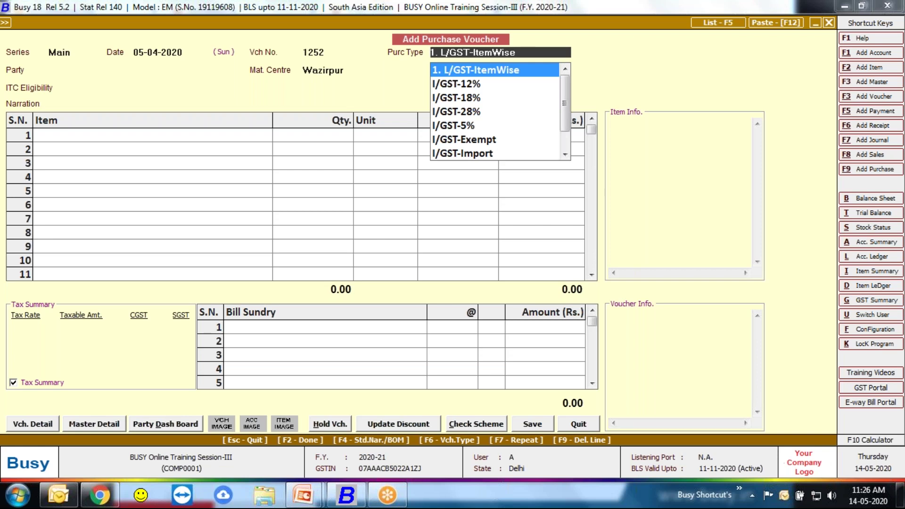
key(Return)
Step: Choose Busy Infotech Pvt. Ltd. as the party, with material centre Main Store and ITC eligibility Input Goods/Services
key(Down)
key(Down)
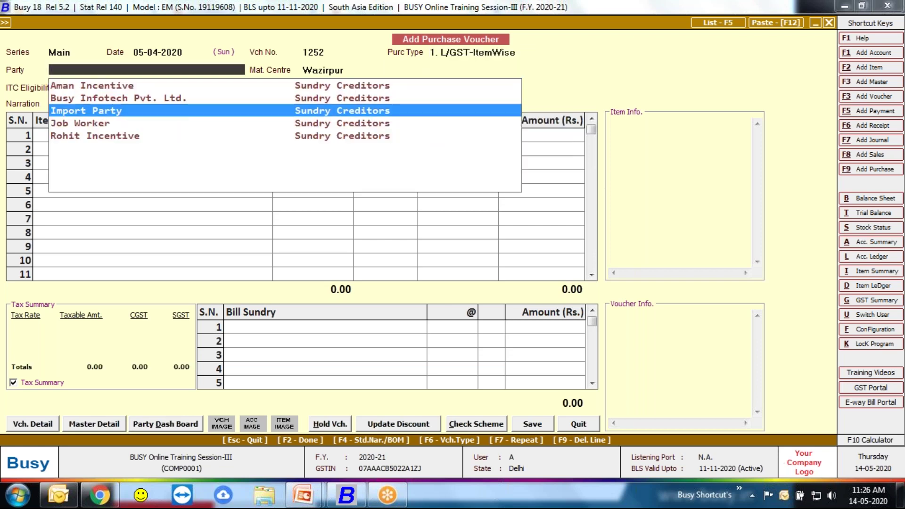
key(Up)
key(Return)
key(Left)
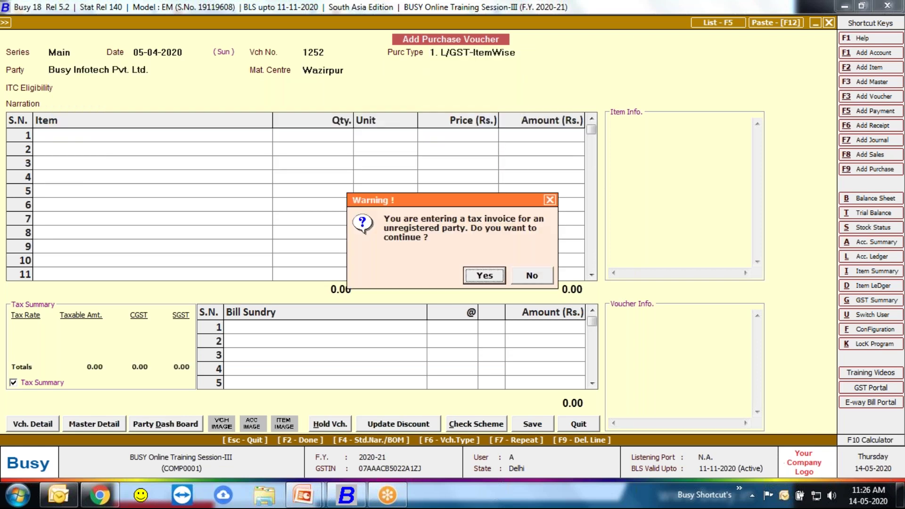
key(Return)
key(Return)
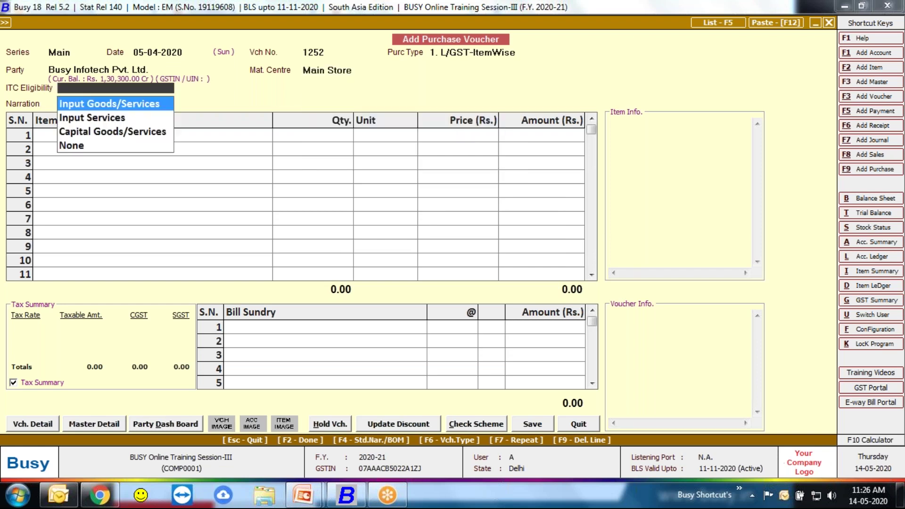
key(Return)
Step: Paste the copied item rows into the purchase voucher and set the Cabinet, Hard Disk and Moter Board quantities to 20
key(F12)
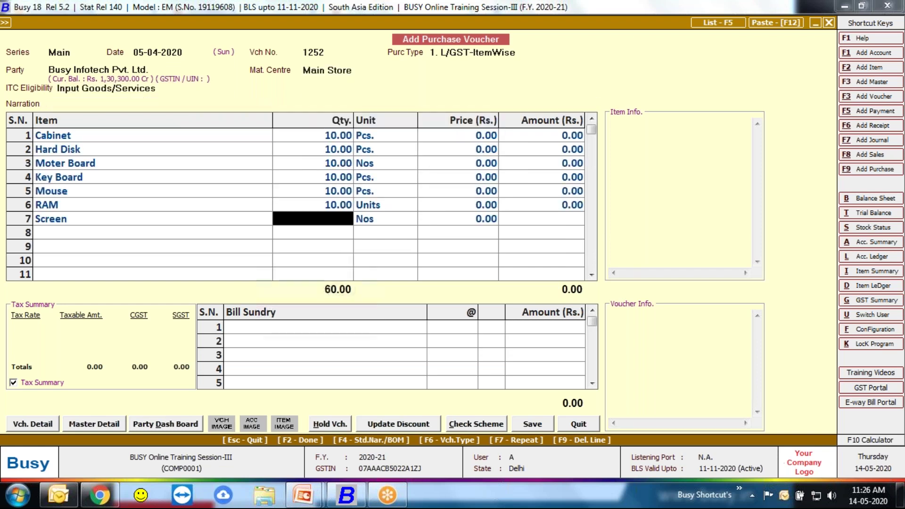
key(Up)
key(Up)
key(Up)
key(Left)
key(Left)
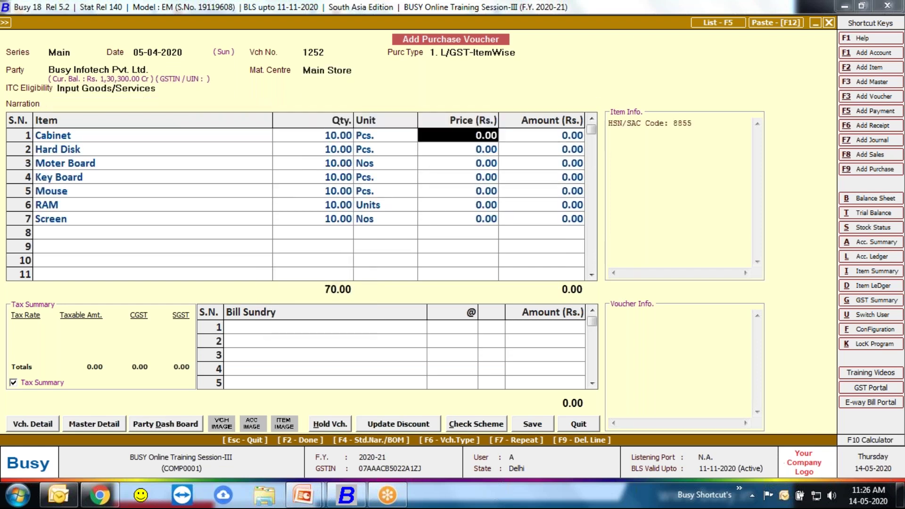
text(20)
key(Return)
key(Down)
key(Left)
text(20)
key(Return)
key(Down)
key(Left)
text(20)
key(Return)
Step: Set the quantities of Key Board, Mouse, RAM and Screen to 20 each
key(Down)
key(Left)
text(20)
key(Return)
key(Down)
key(Left)
text(20)
key(Return)
key(Down)
key(Left)
text(20)
key(Return)
key(Down)
key(Left)
text(20)
key(Return)
Step: Set the purchase price of Cabinet to Rs. 2,700
key(Up)
key(Up)
key(Up)
key(Up)
key(Up)
key(Up)
key(Return)
text(2700)
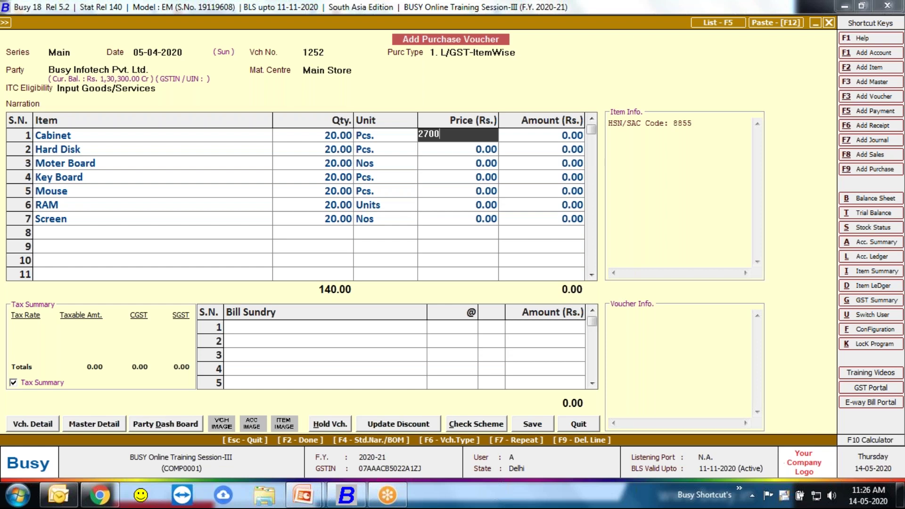
key(Return)
key(Return)
Step: Set the purchase price of Hard Disk to Rs. 4,250
key(Return)
key(Return)
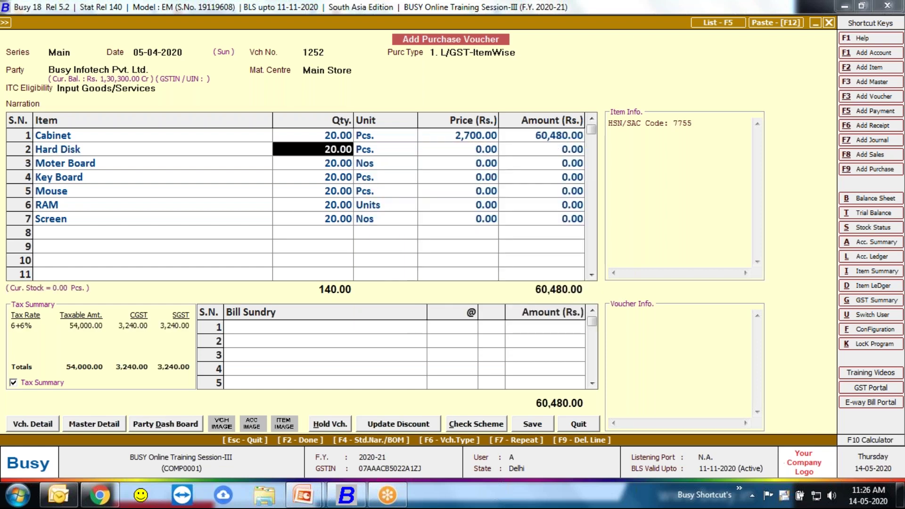
key(Return)
text(4)
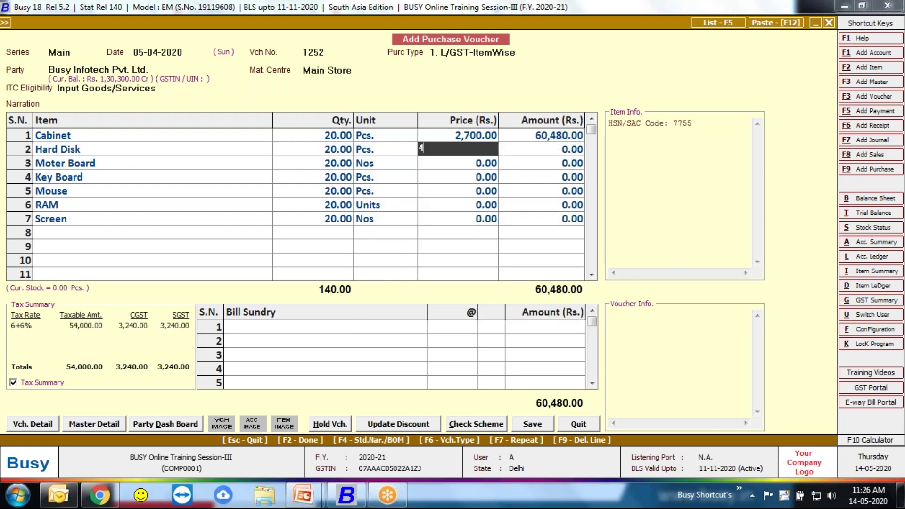
text(250)
key(Return)
key(Return)
Step: Set the purchase price of Moter Board to Rs. 6,600
key(Return)
key(Return)
key(Return)
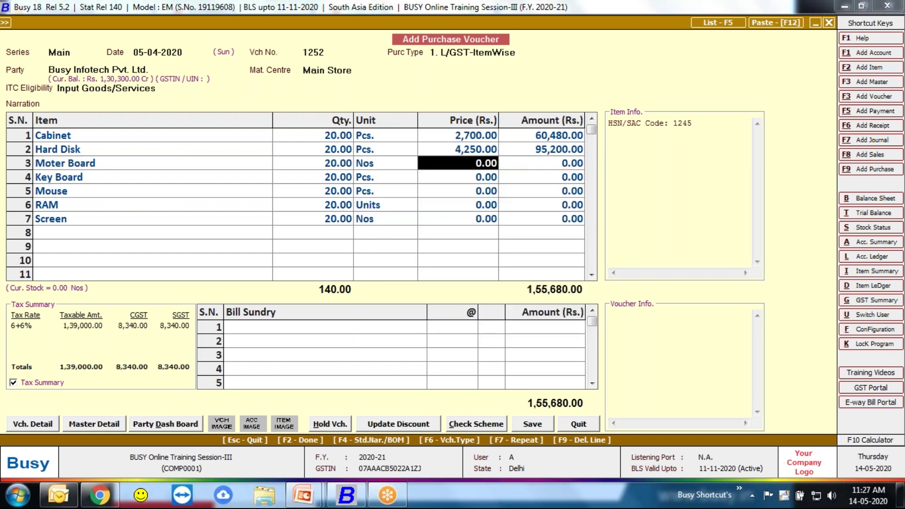
text(6600)
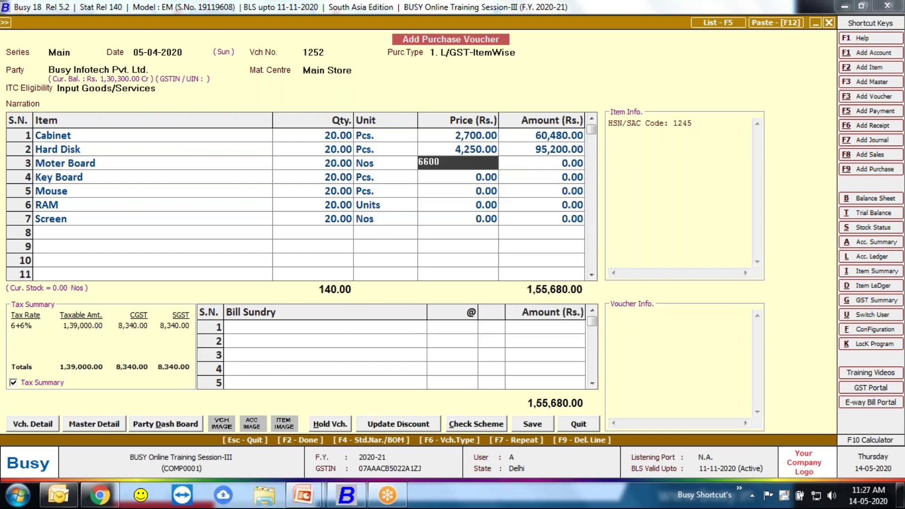
key(Return)
key(Return)
Step: Set the purchase price of Key Board to Rs. 400
key(Return)
key(Return)
key(Return)
text(4000)
key(BackSpace)
key(Return)
key(Return)
Step: Set the purchase price of Mouse to Rs. 225
key(Return)
key(Return)
key(Return)
text(225)
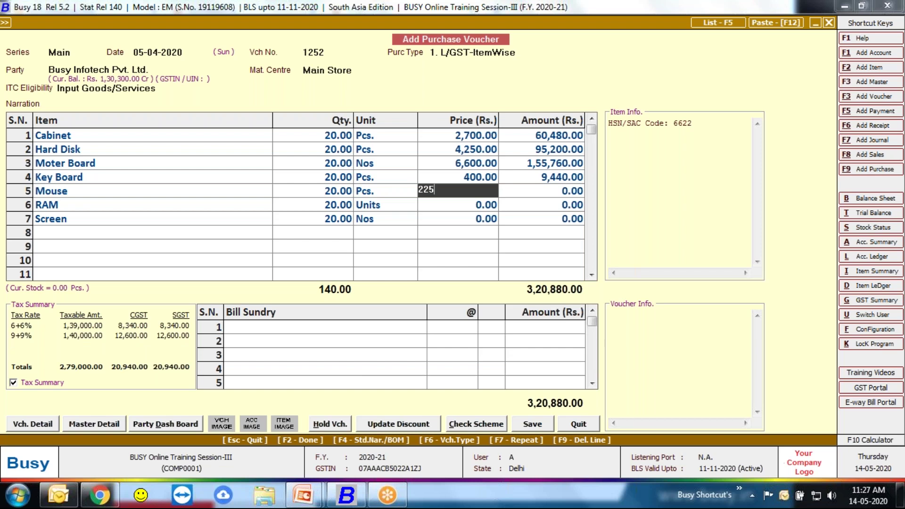
key(Return)
key(Return)
Step: Set the purchase price of RAM to Rs. 2,200
key(Return)
key(Return)
key(Return)
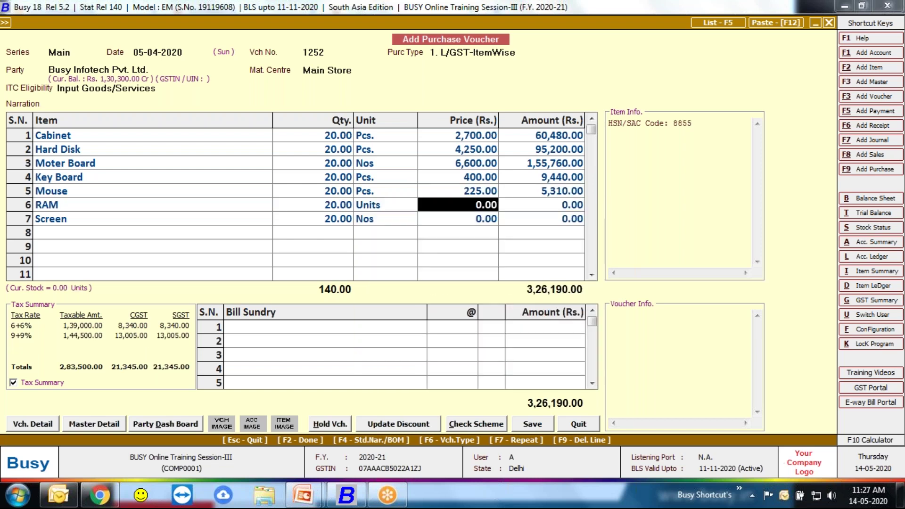
text(22)
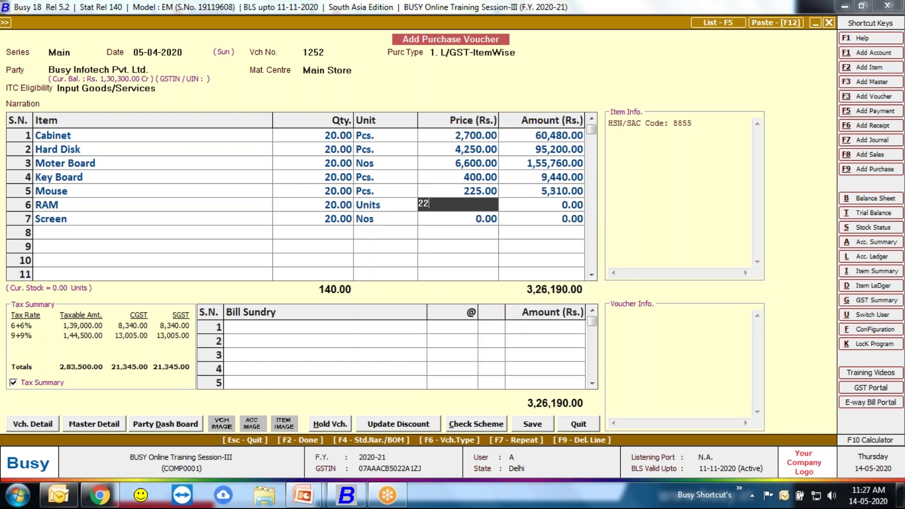
text(000)
key(BackSpace)
key(Return)
key(Return)
Step: Set the purchase price of Screen to Rs. 4,500 and complete its row
key(Return)
key(Return)
key(Return)
text(4500)
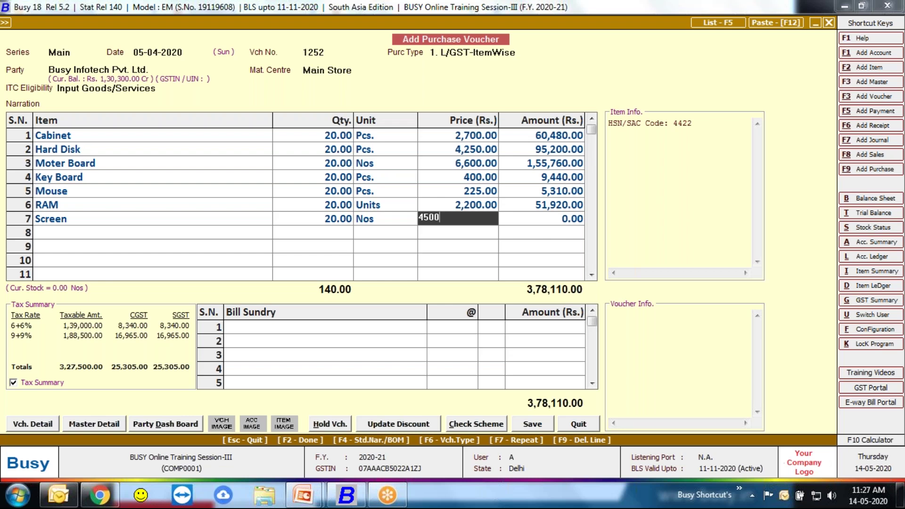
key(Return)
key(Return)
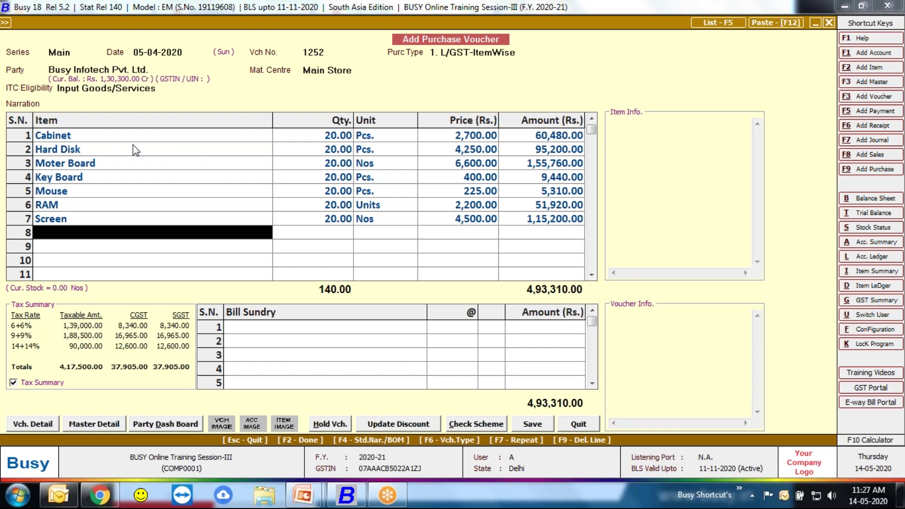
Step: Save the purchase voucher despite the unregistered-party prompt, accept the GST reporting details and bill-by-bill adjustment, and leave purchase entry
click(521, 429)
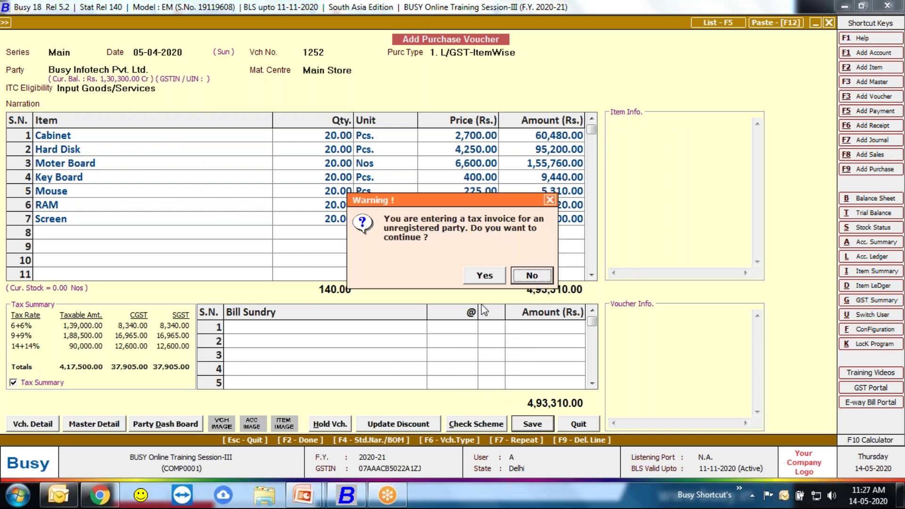
click(466, 275)
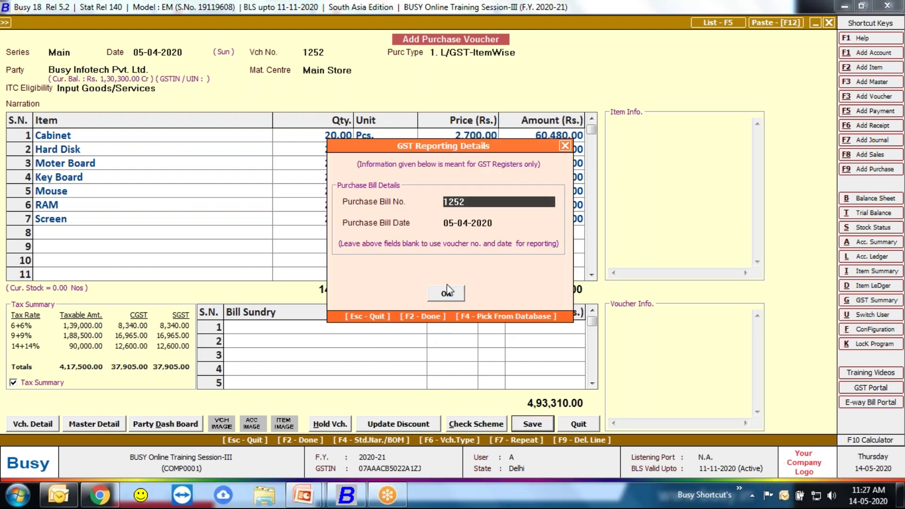
click(445, 293)
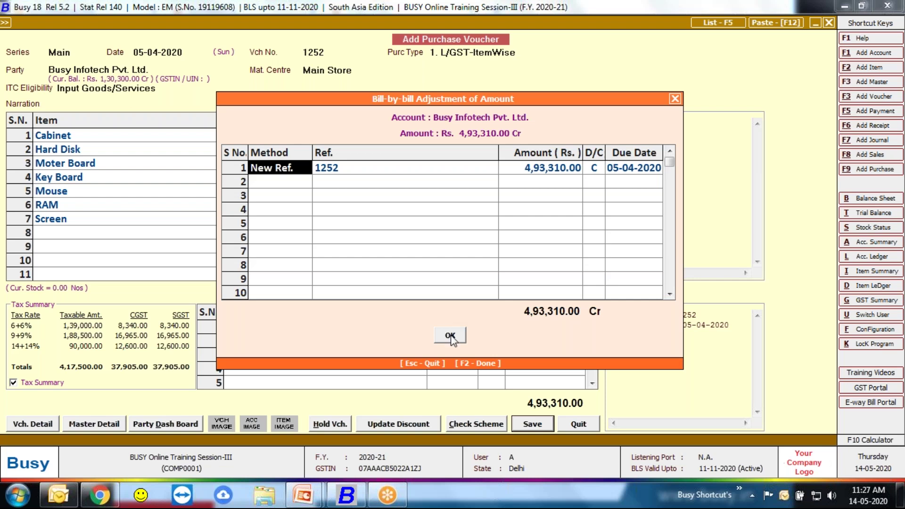
click(450, 336)
click(452, 397)
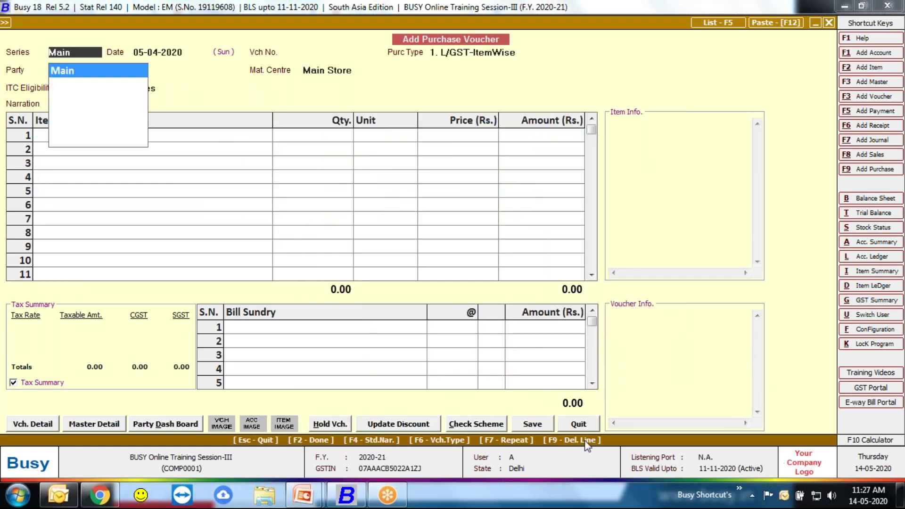
click(572, 427)
Step: Start a new production voucher in the Main series dated 10-04-2020, using the Computer BOM
key(Down)
key(Down)
key(Down)
key(Down)
key(Down)
key(Down)
key(Down)
key(Down)
key(Down)
key(Down)
key(Down)
key(Down)
key(Down)
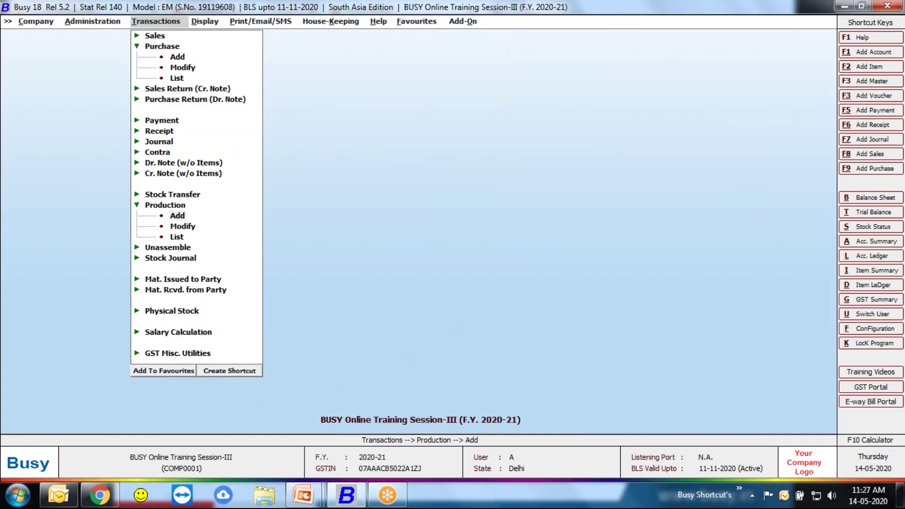
key(Return)
key(Return)
text(10.4)
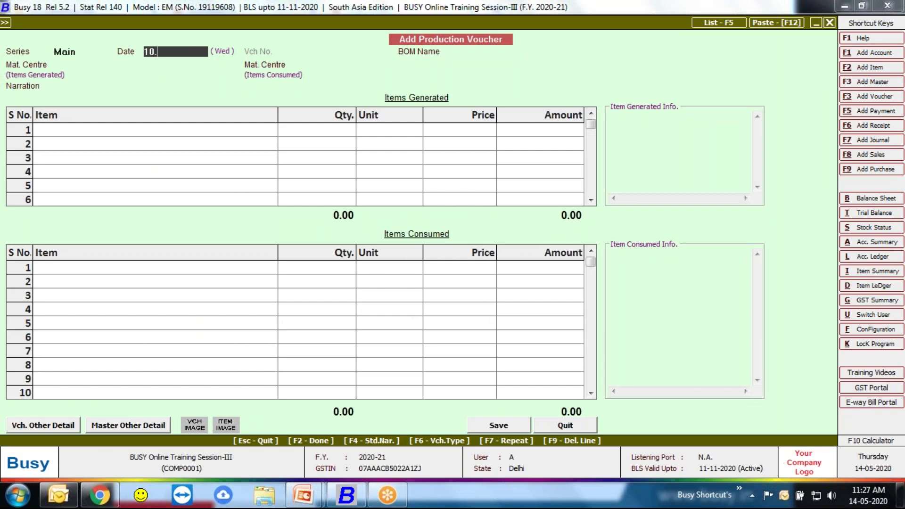
key(Return)
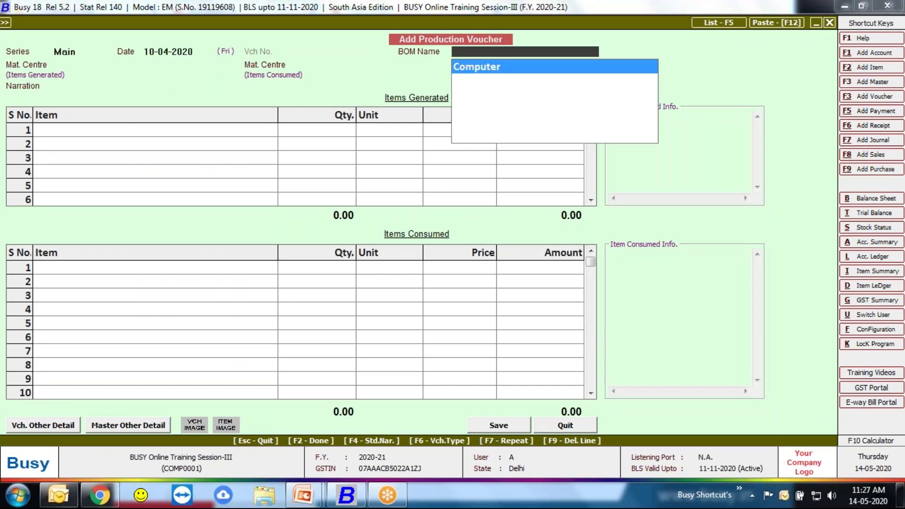
key(Return)
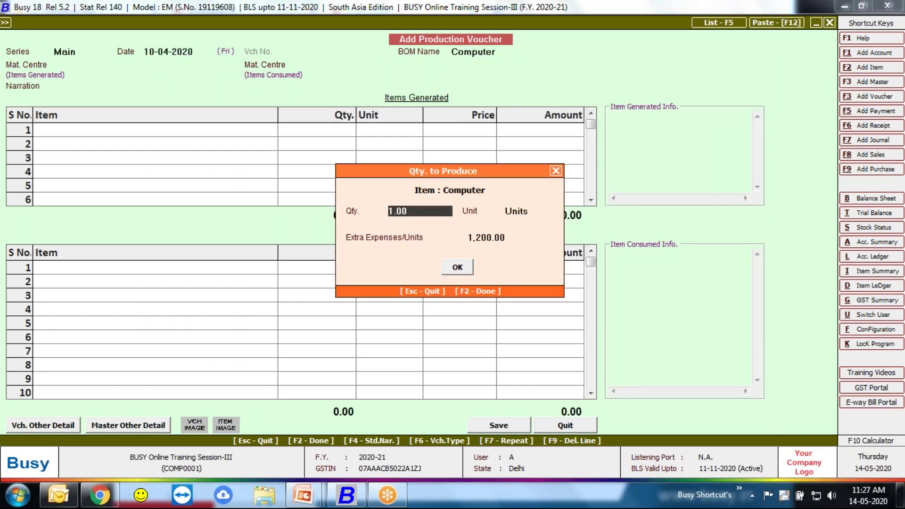
Step: Set production to 10 Computer units with extra expenses of 1,200 per unit, using Main Store for items generated and consumed
text(10)
key(Return)
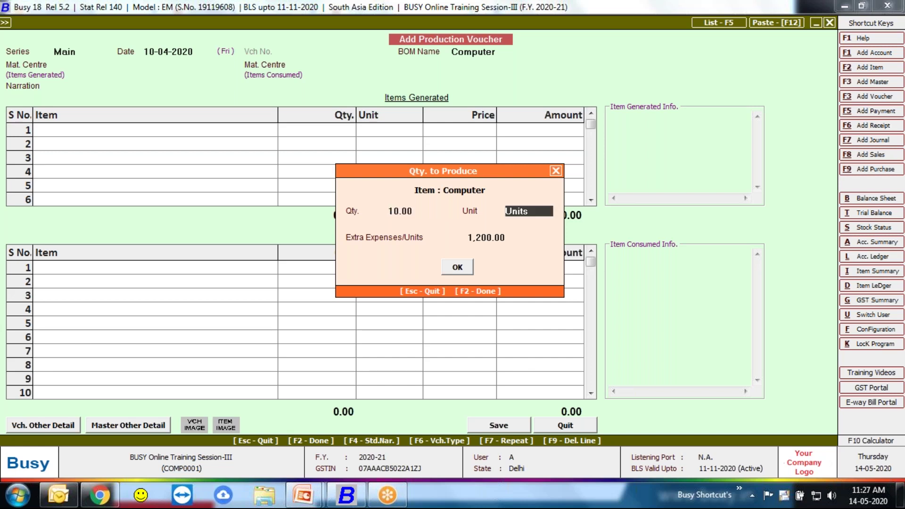
key(Return)
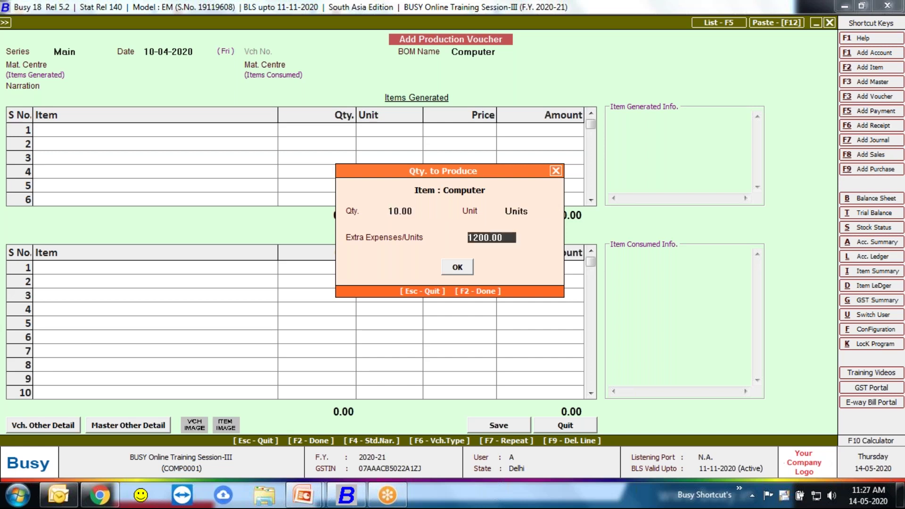
key(Return)
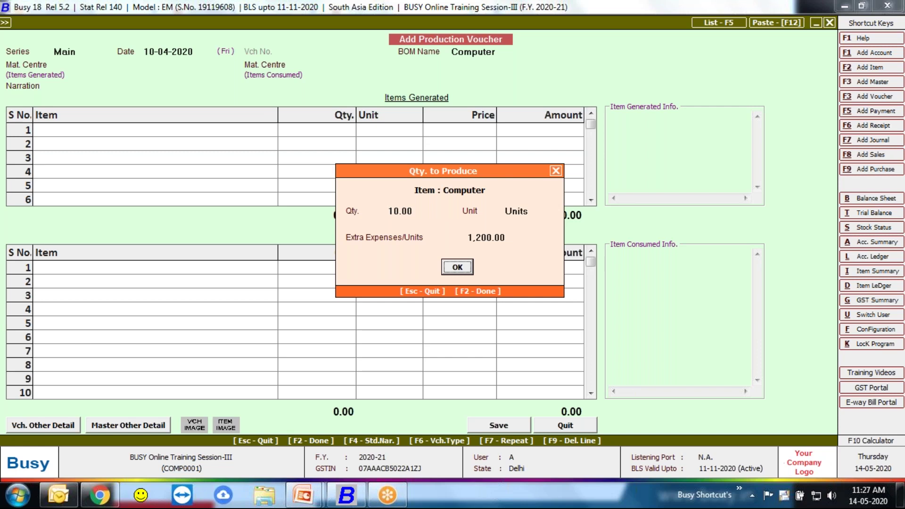
key(Return)
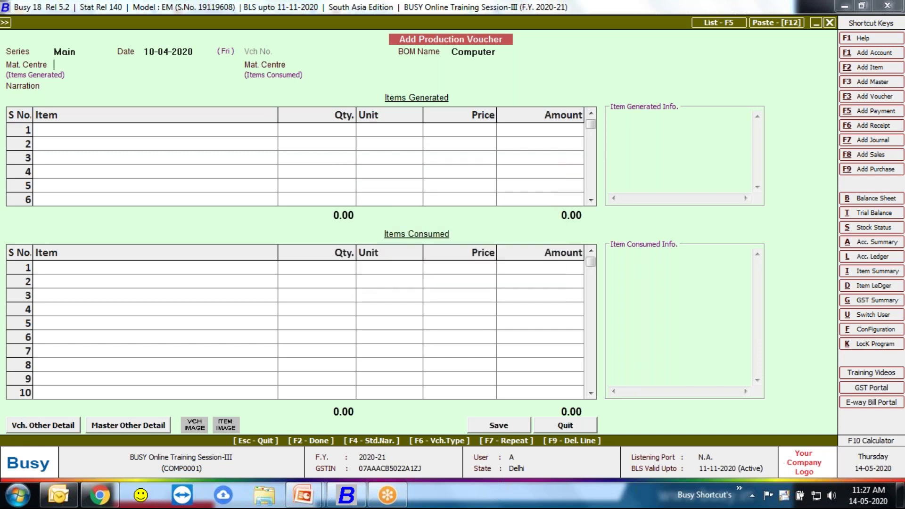
key(Return)
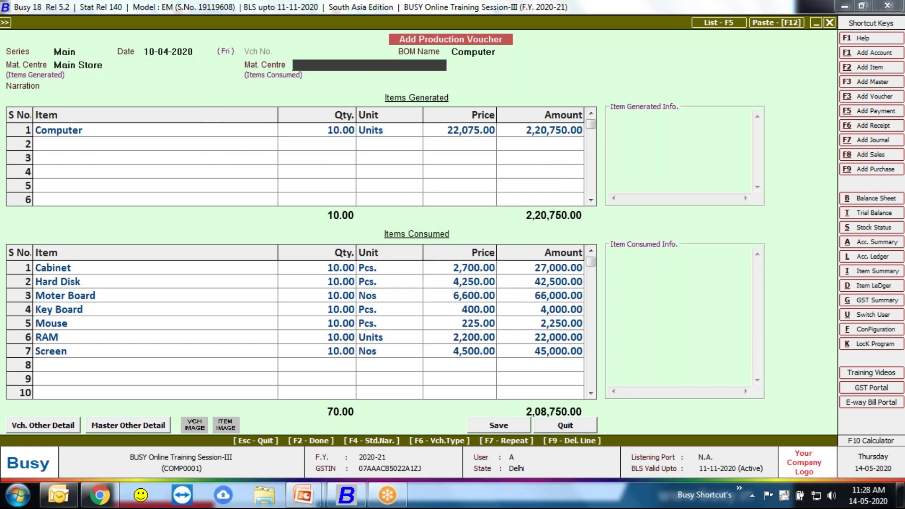
key(Return)
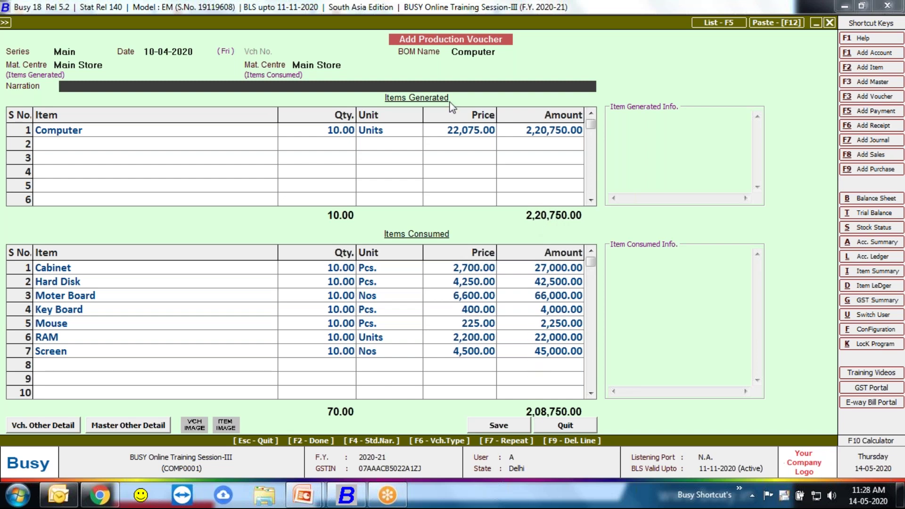
Step: Review the Computer BOM's production quantity and extra expenses per unit, keeping the entered values
key(Up)
key(Up)
key(Up)
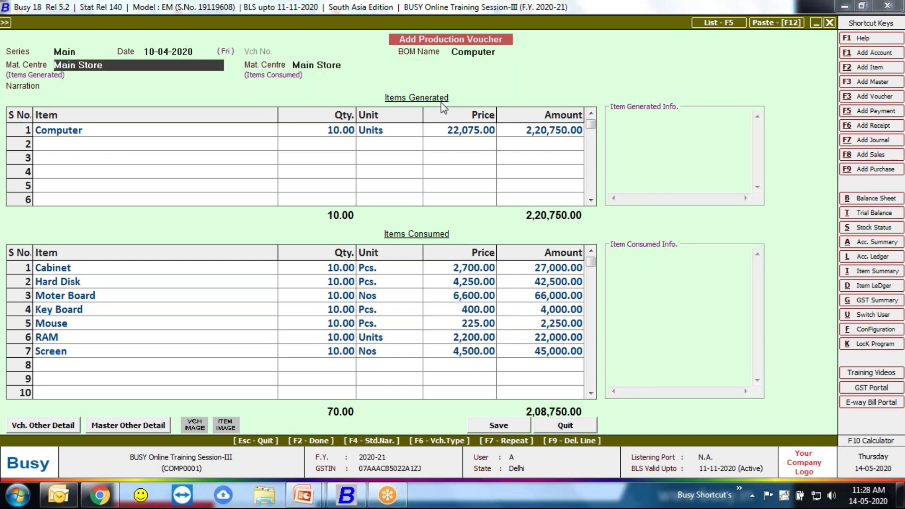
key(Return)
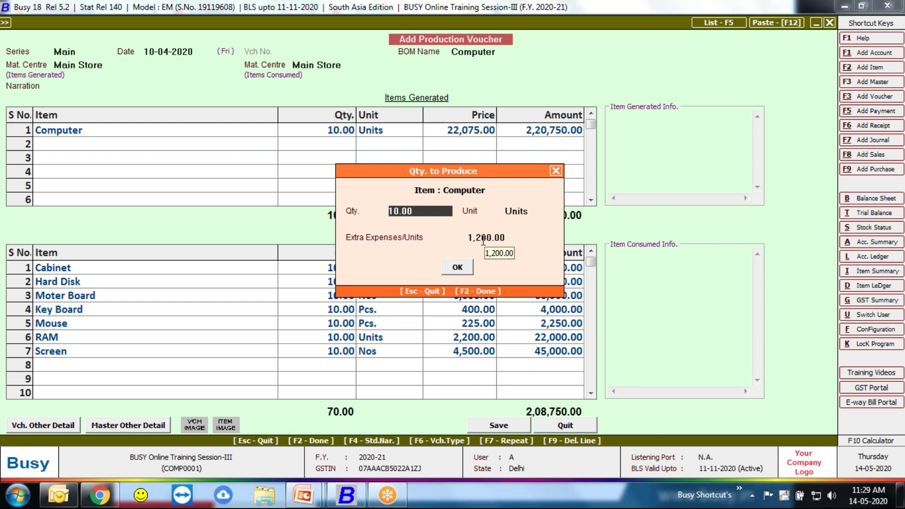
click(455, 266)
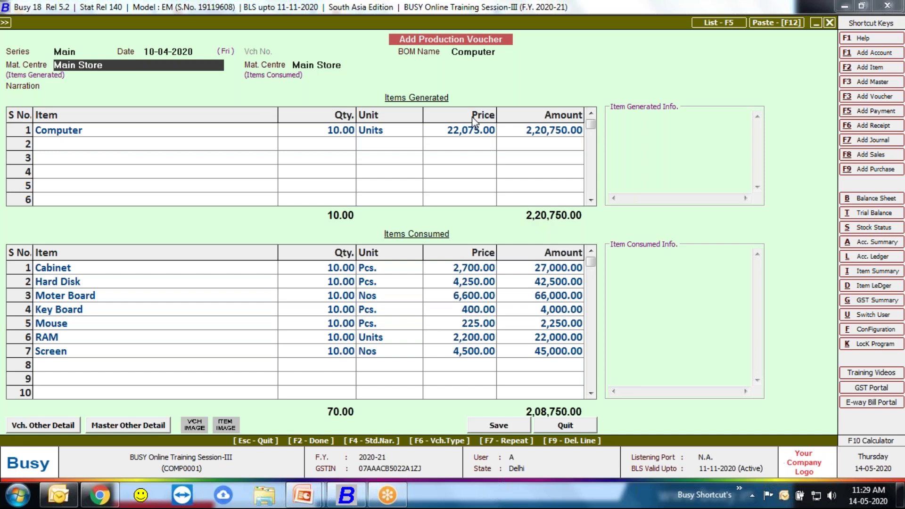
Step: Keep the remaining header fields, save the Computer production voucher, and leave production entry
key(Return)
key(Return)
key(Return)
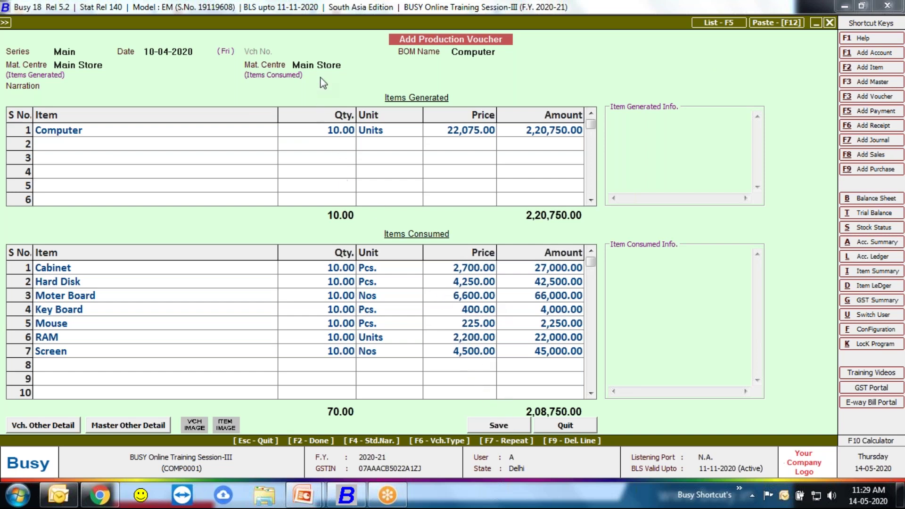
click(492, 427)
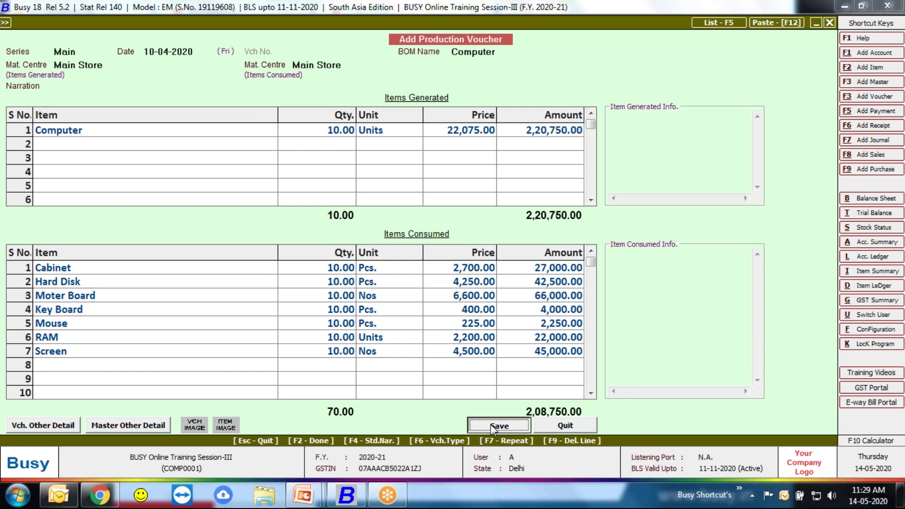
click(542, 429)
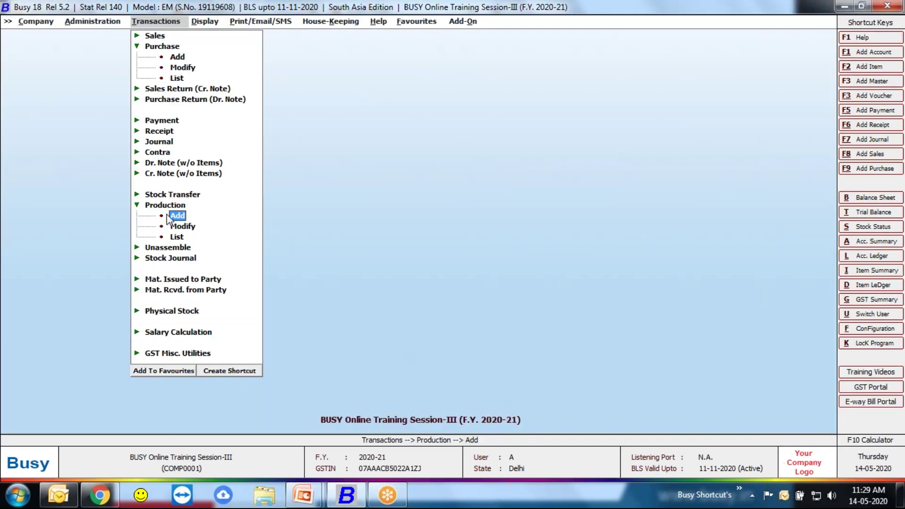
key(Left)
key(Right)
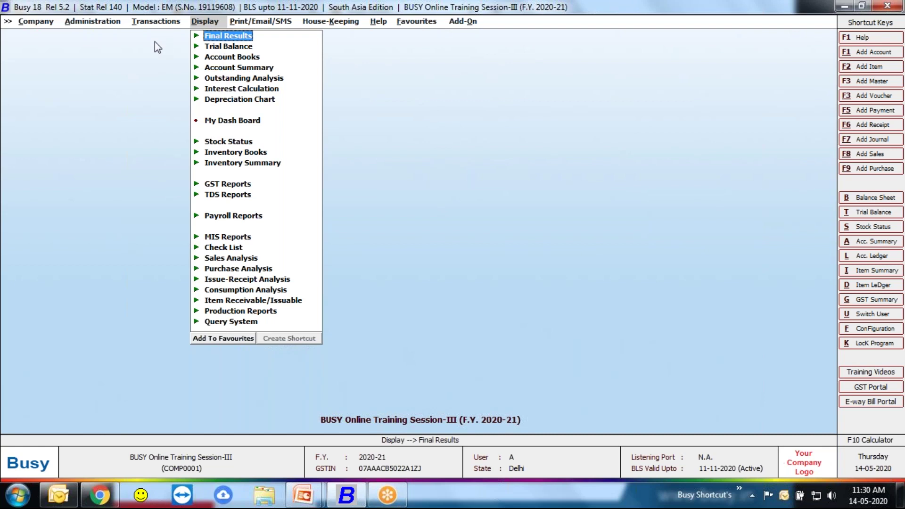
click(155, 23)
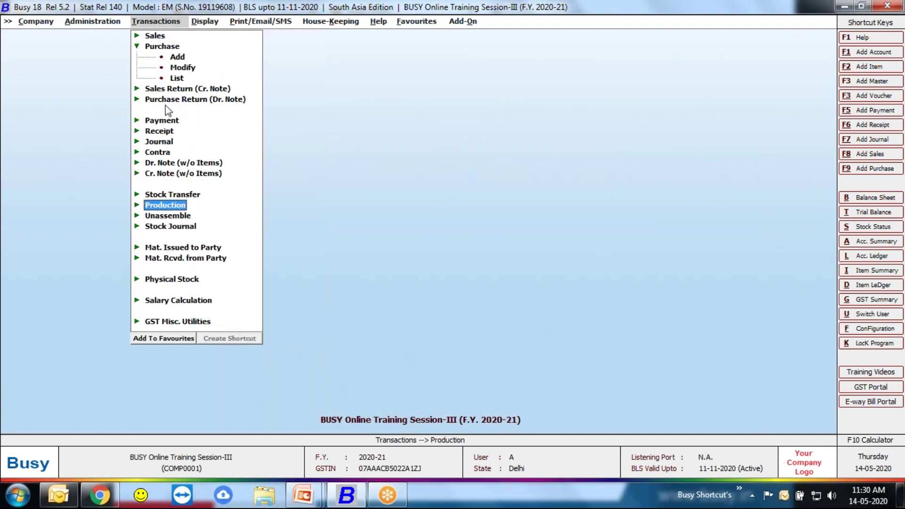
click(165, 49)
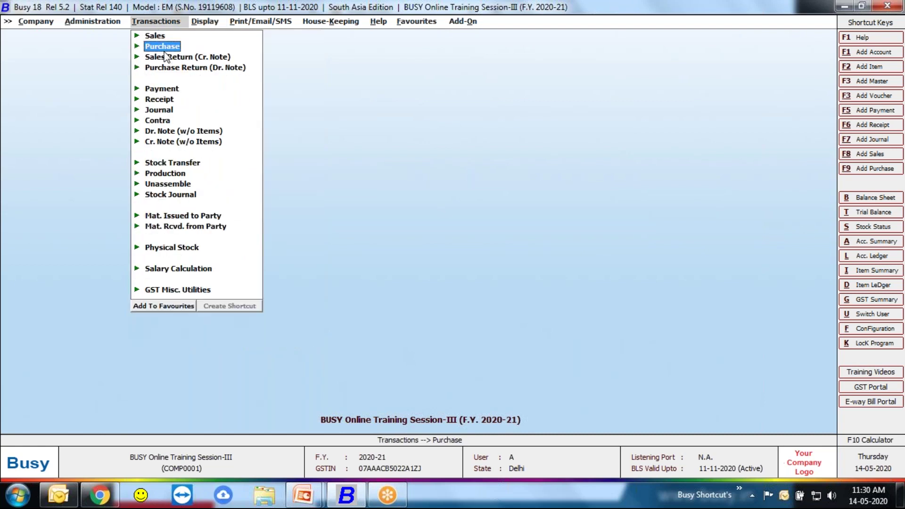
Step: Open the alphabetical closing stock report showing balances only, for one material centre and all items
click(214, 24)
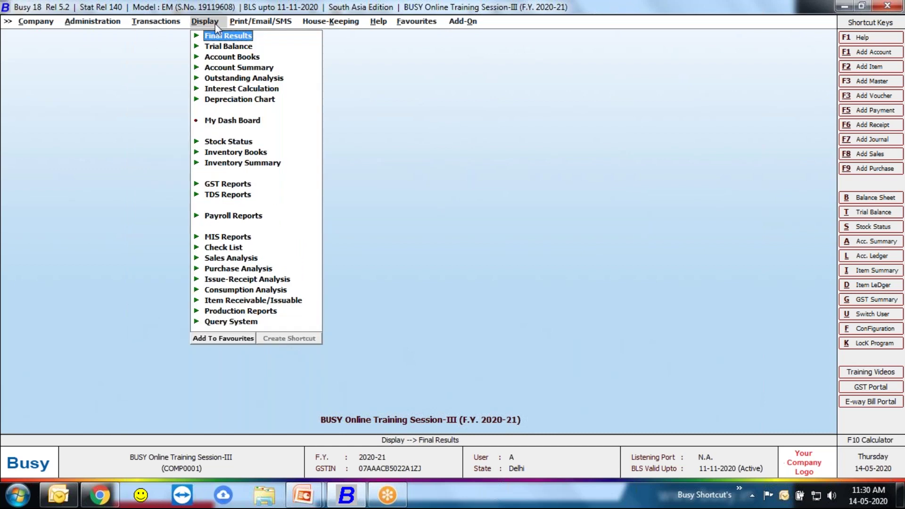
key(Down)
key(Down)
key(Down)
key(Down)
key(Down)
key(Down)
key(Down)
key(Down)
key(Down)
key(Down)
key(Down)
key(Up)
key(Up)
key(Up)
key(Return)
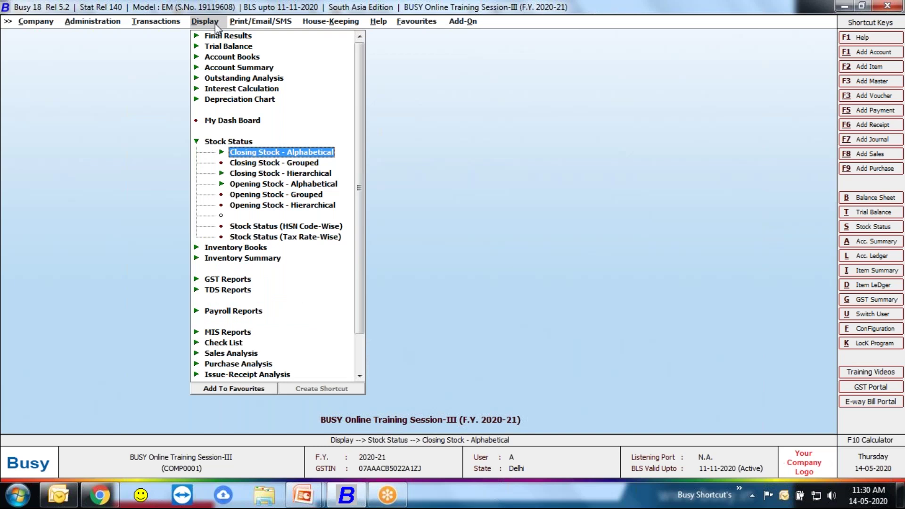
key(Return)
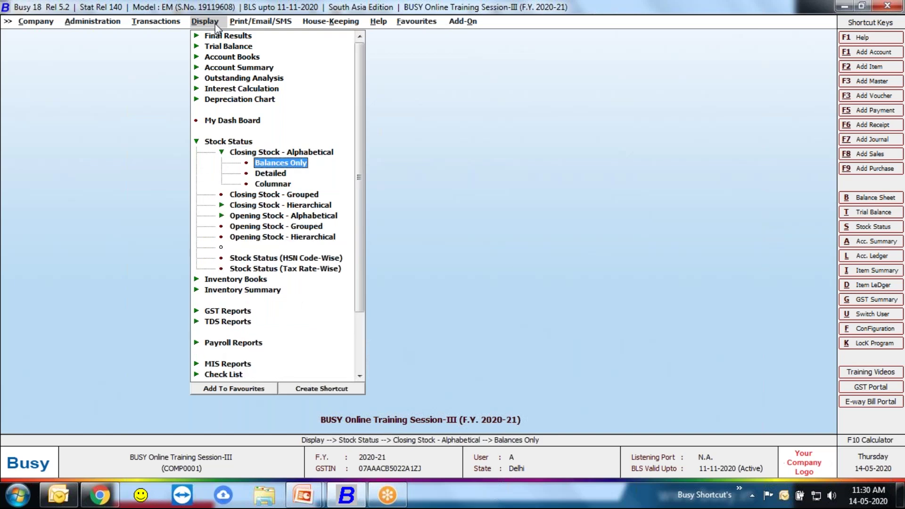
key(Return)
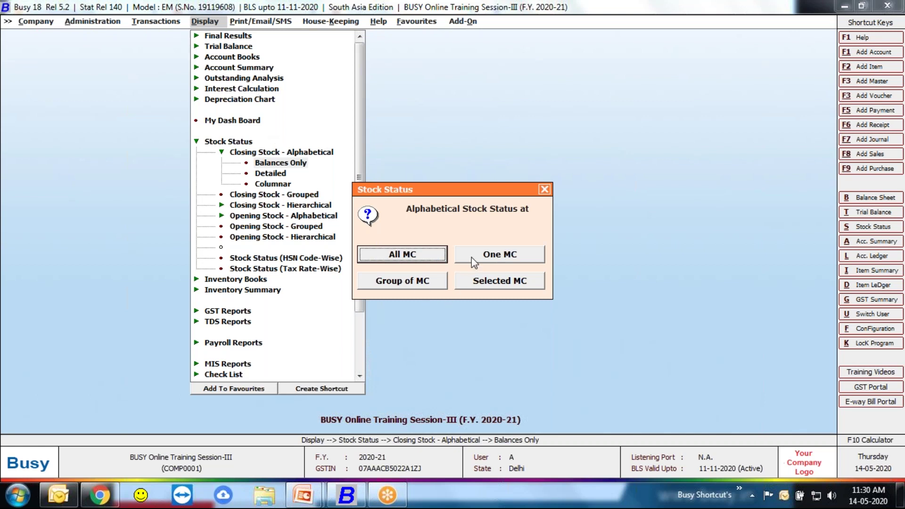
key(Return)
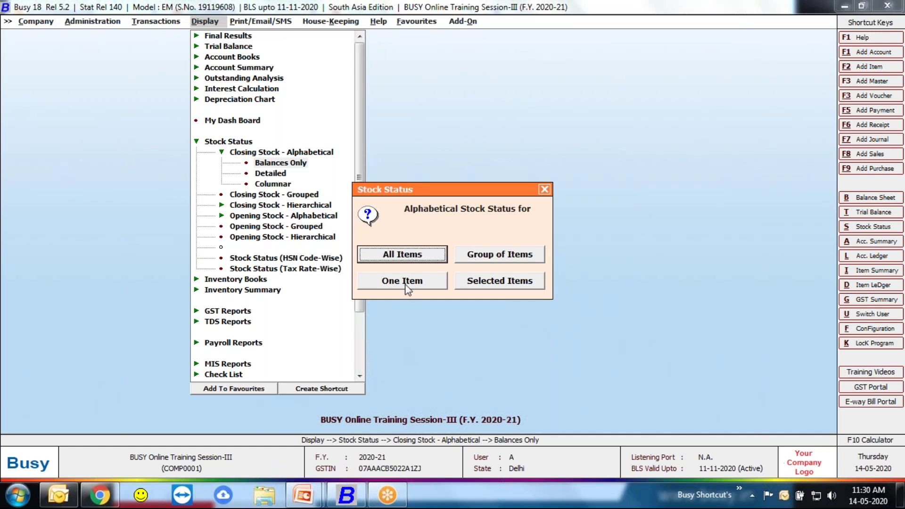
click(430, 256)
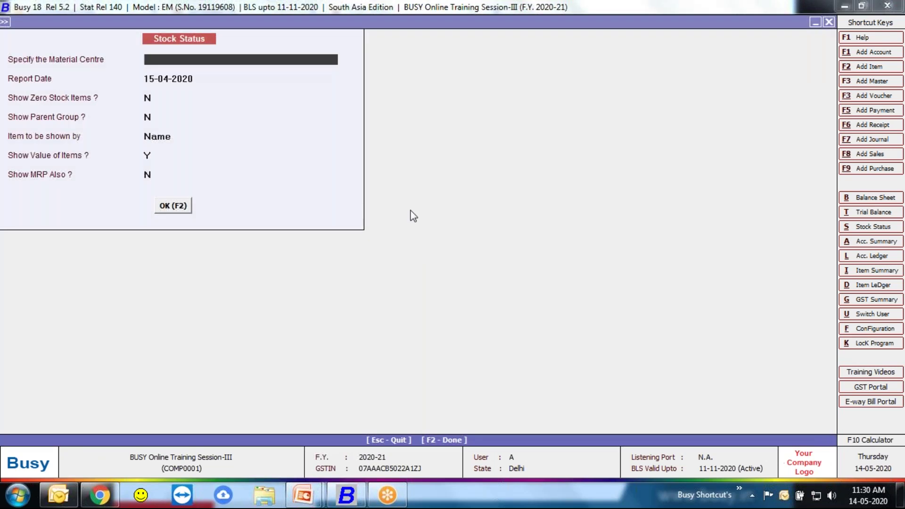
Step: Generate the stock status for Main Store as of 15-04-2020, showing item values and omitting zero-stock items, parent groups and MRP
key(Down)
key(Up)
key(Return)
key(Return)
key(Return)
key(Return)
key(Return)
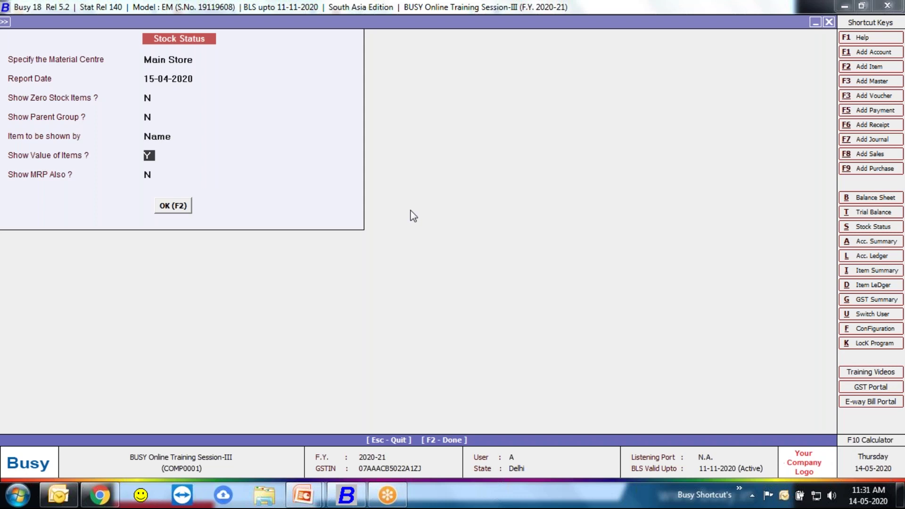
key(Return)
key(Return)
key(Return)
key(F2)
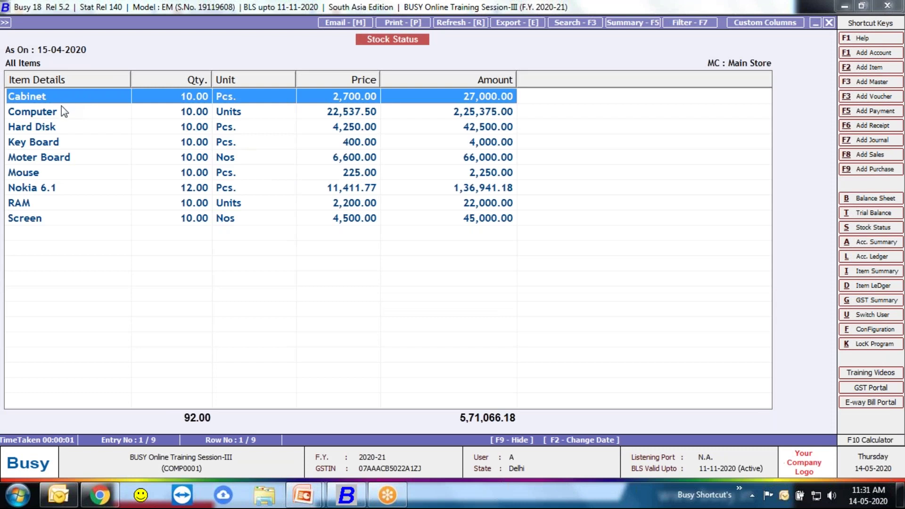
Step: Examine the Cabinet's ledger for its purchase and production movements, return to the stock status, and look through the following items
click(73, 111)
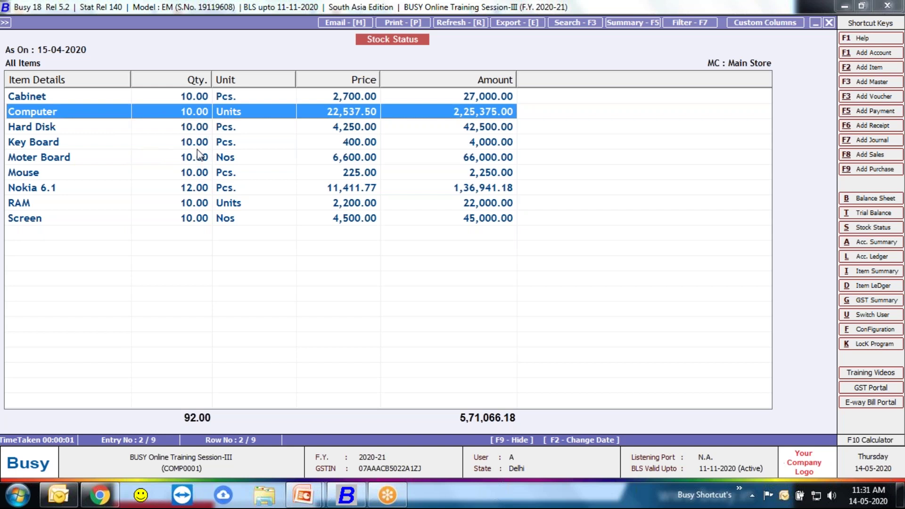
click(183, 97)
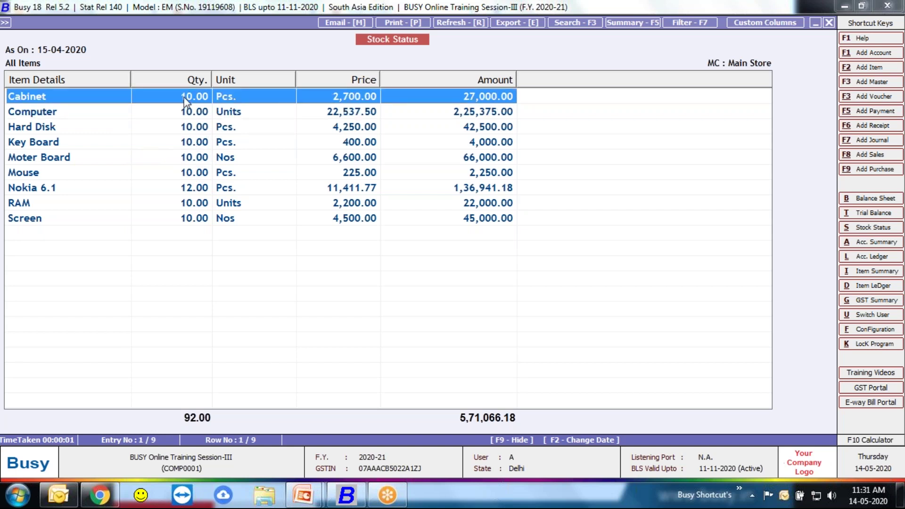
double_click(184, 97)
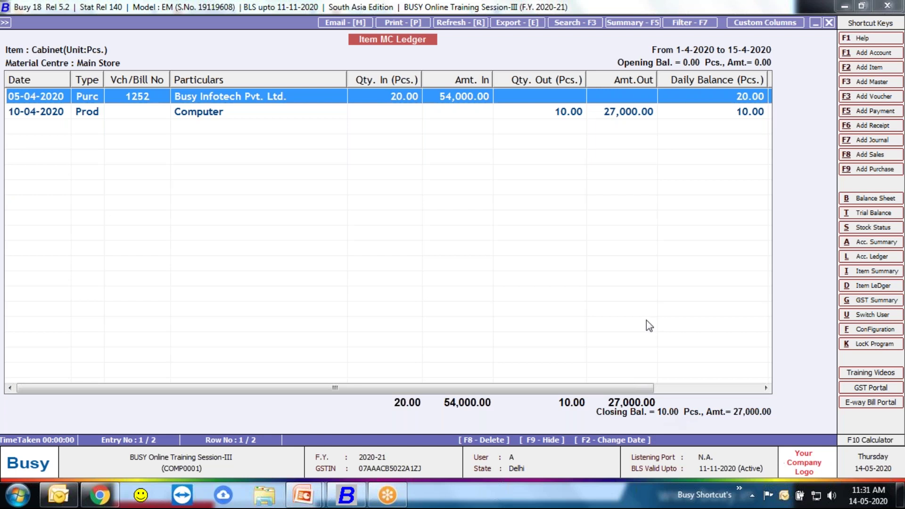
key(Escape)
key(Down)
key(Down)
key(Down)
key(Down)
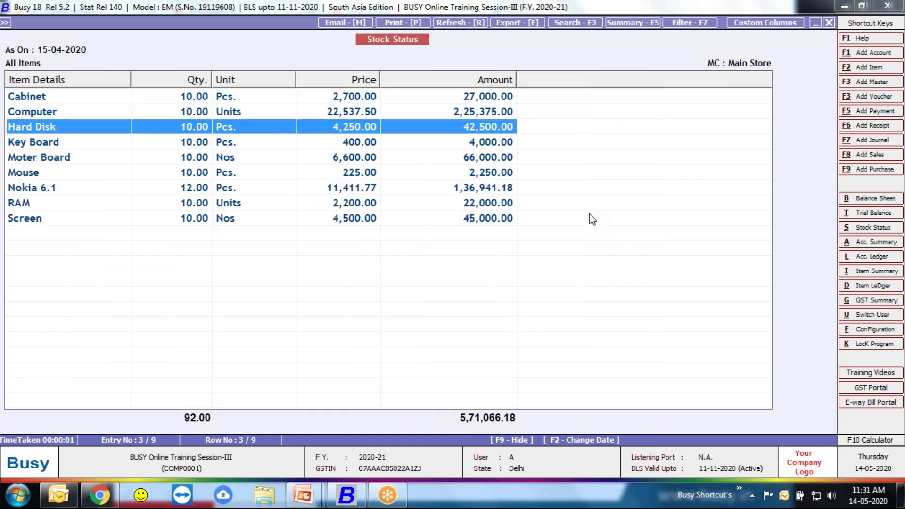
Step: Examine the Moter Board's item ledger from the stock status, and return to the item list at Computer
key(Return)
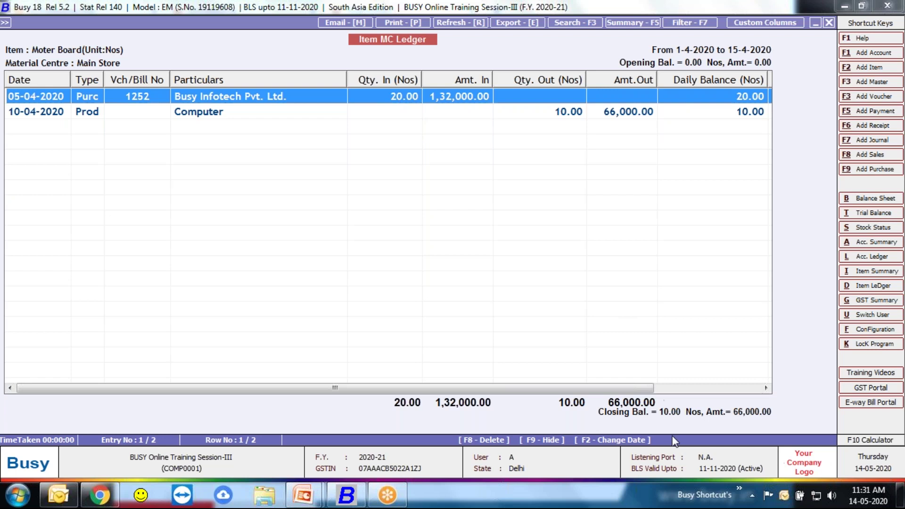
key(Escape)
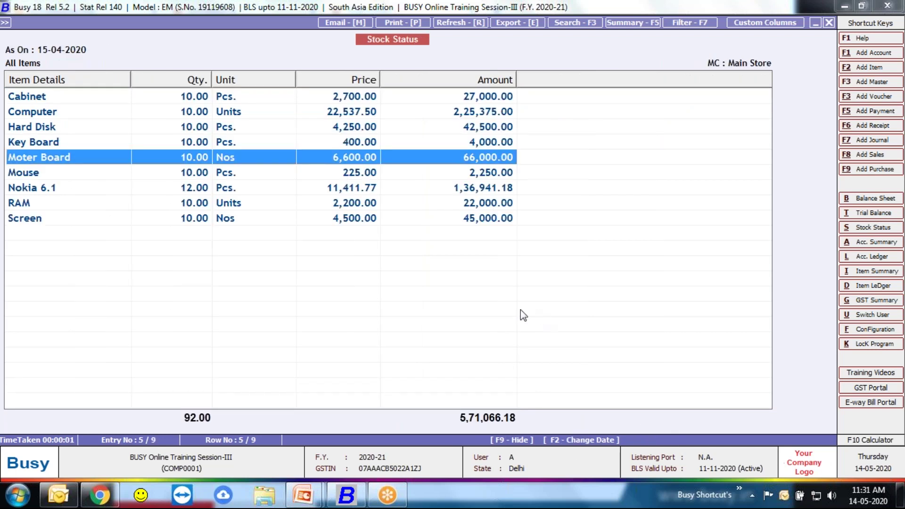
key(Up)
key(Up)
key(Up)
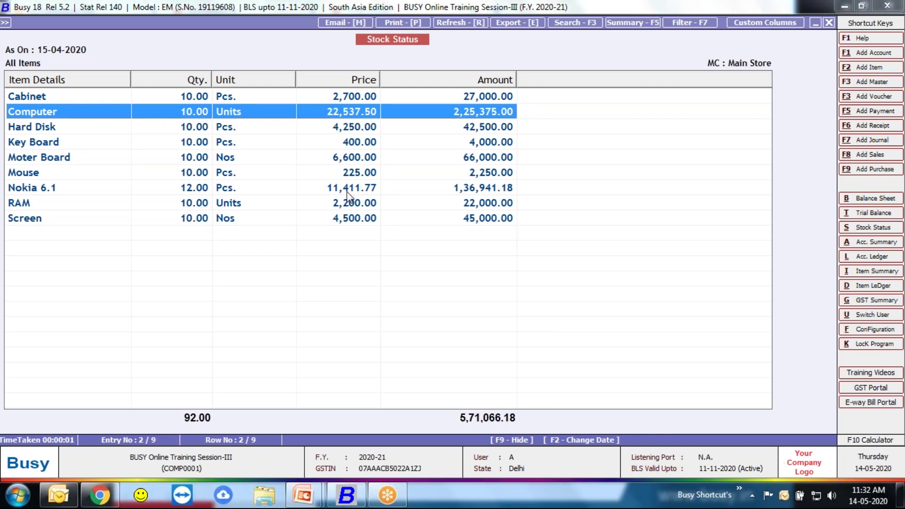
Step: Examine the Computer's item ledger and its production voucher of 10-04-2020, and leave the stock status report
key(Return)
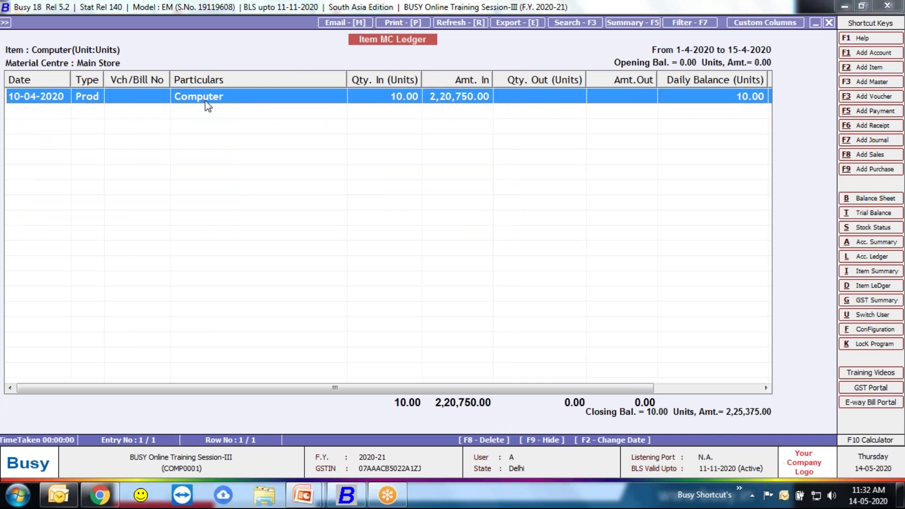
double_click(88, 100)
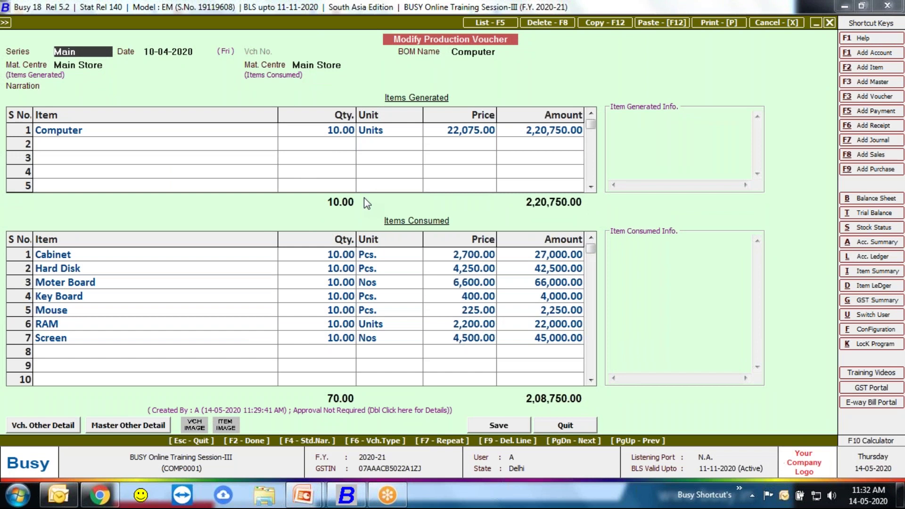
key(Escape)
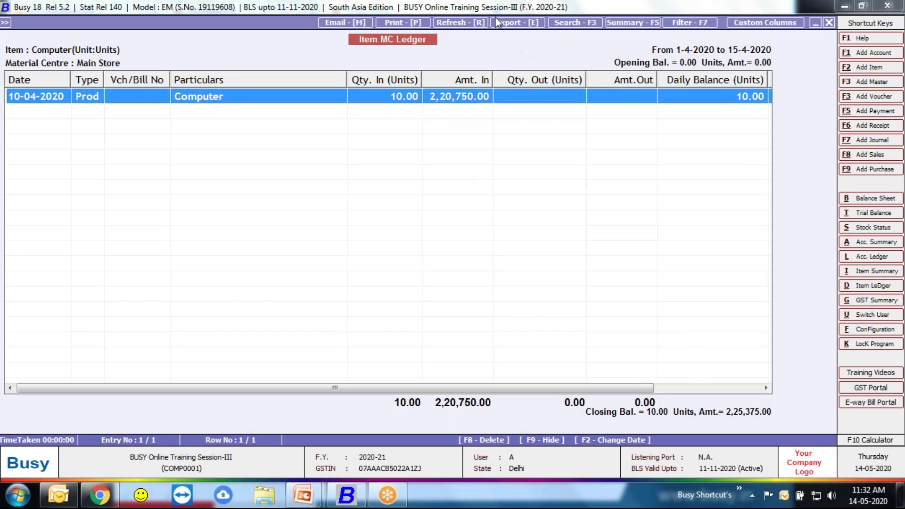
key(Escape)
key(Escape)
key(Escape)
key(Escape)
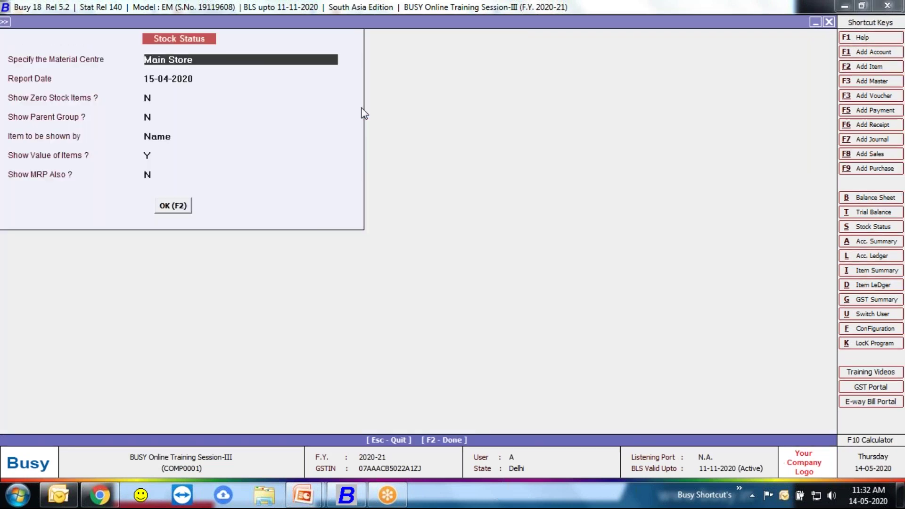
key(Escape)
Step: Start a new sales voucher in series Main dated 10-04-2020 with Cash as the party
key(Left)
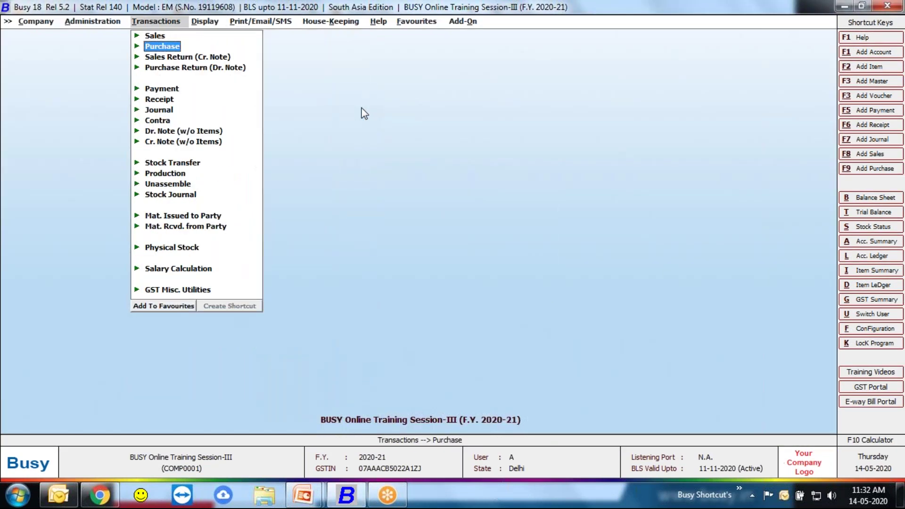
key(Up)
key(Return)
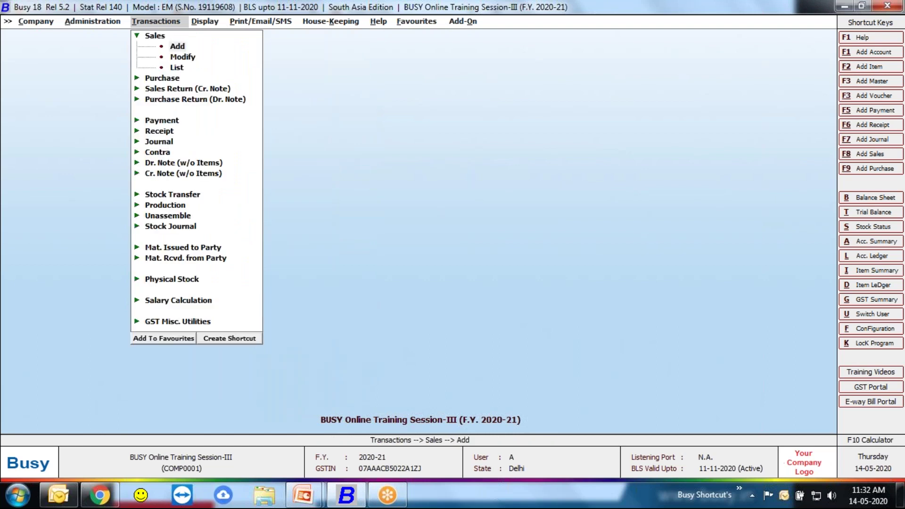
key(Return)
key(Return)
key(Return)
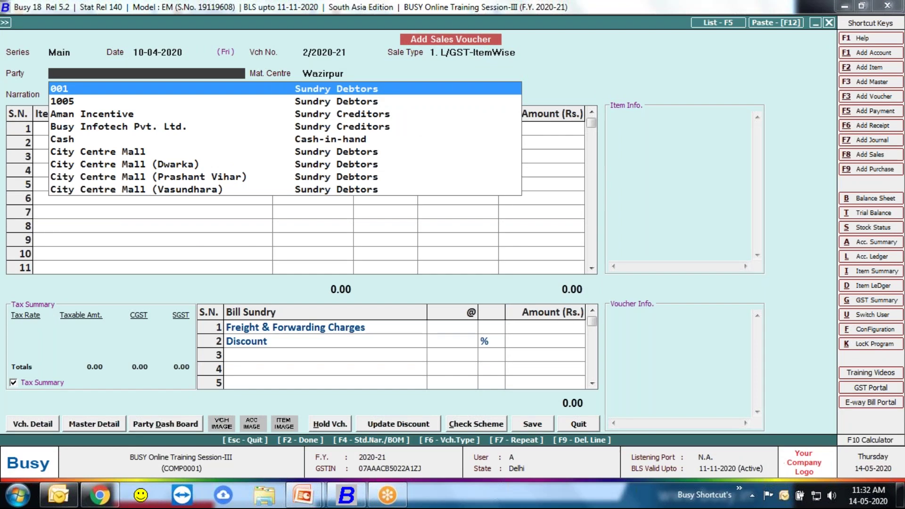
text(cas)
key(Return)
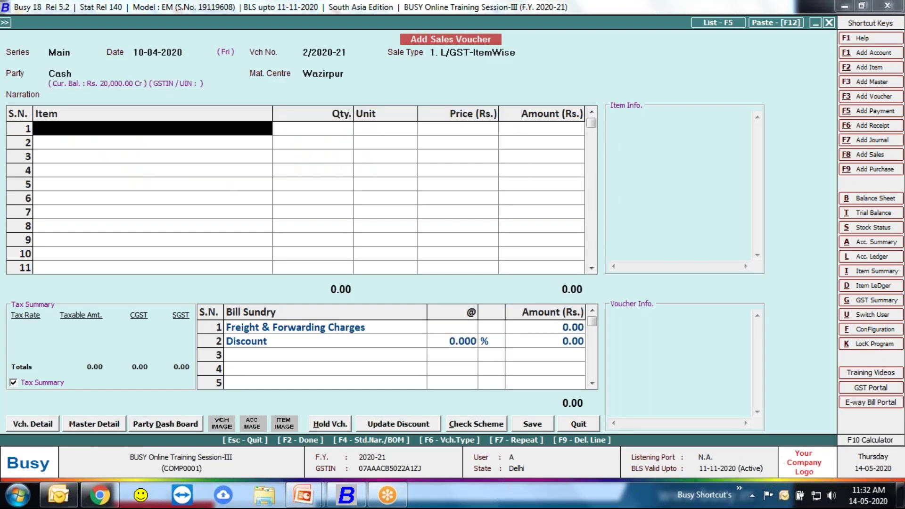
Step: Set the sales voucher's material centre to Main Store and enter Computer as the first item
text(com)
key(Return)
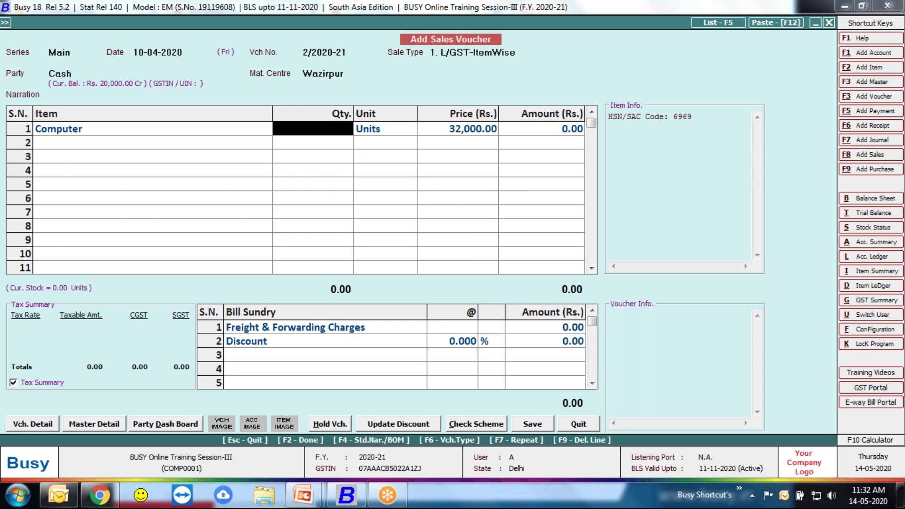
click(323, 74)
text(ma)
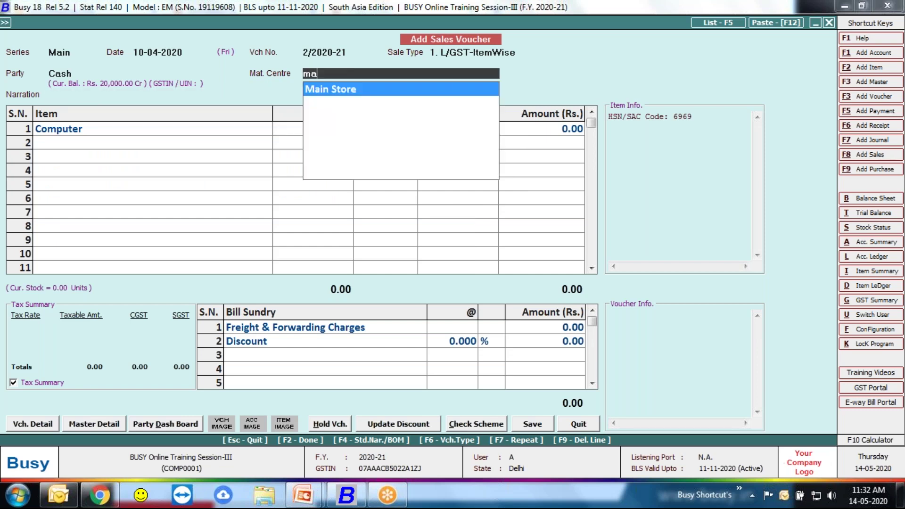
key(Return)
key(Return)
key(Left)
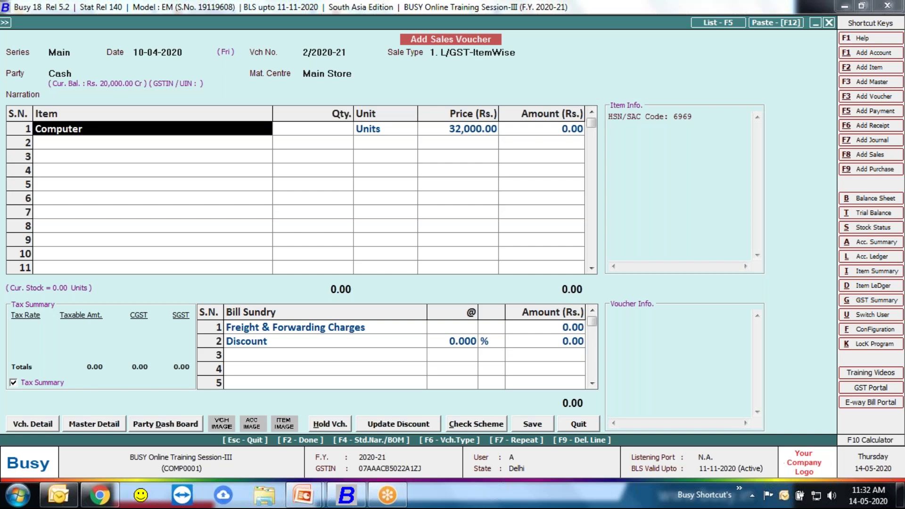
key(BackSpace)
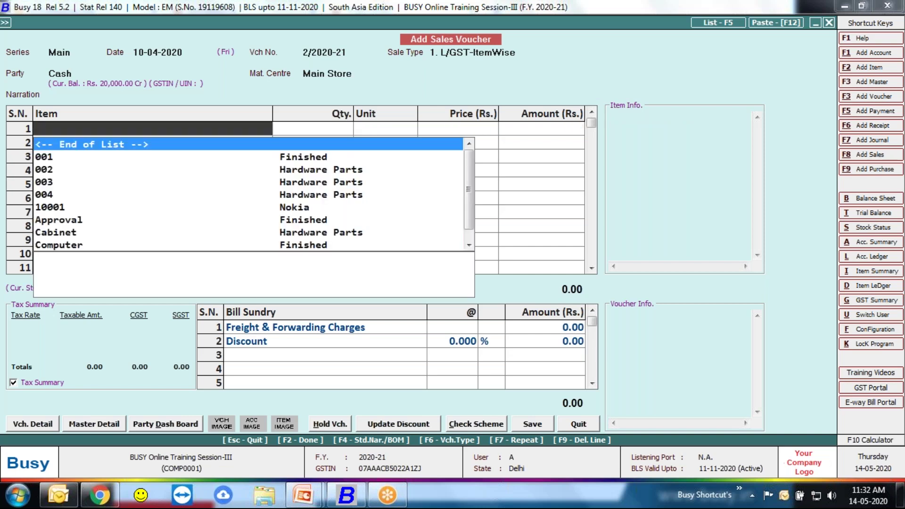
text(com)
key(Return)
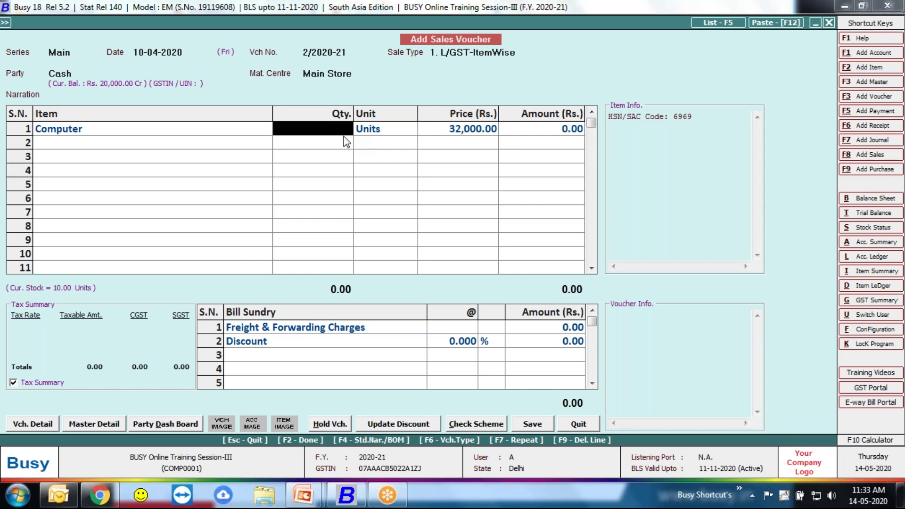
Step: Enter a quantity of 2 units for the Computer line of the sales voucher
text(2)
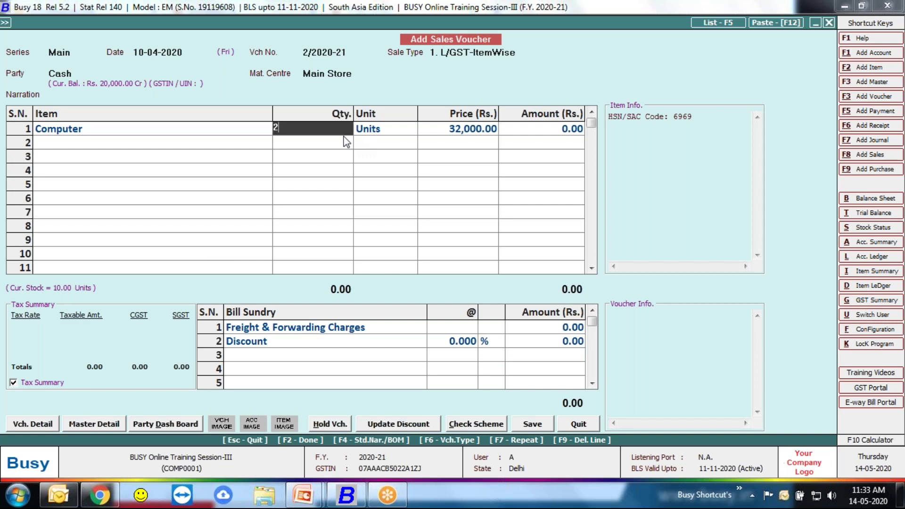
key(Return)
key(Return)
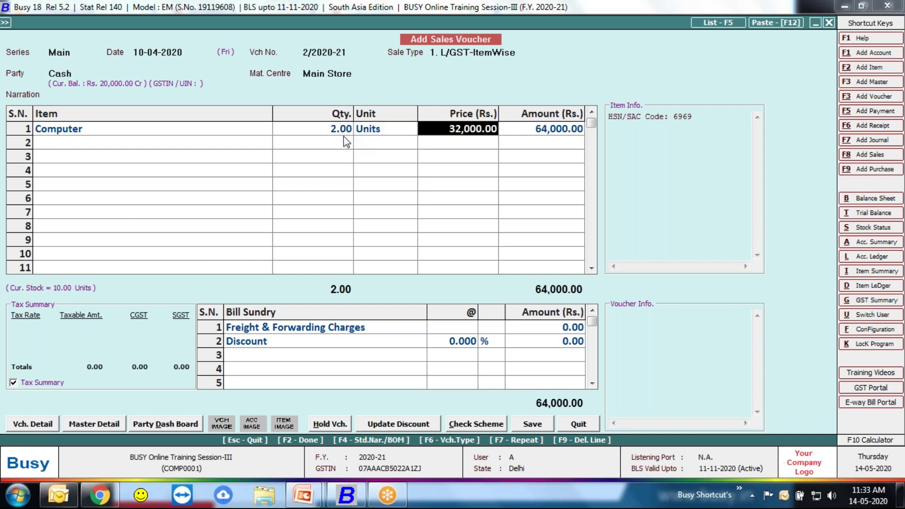
Step: Check the sales price in the Computer's item master from the voucher, and quit the master without changes
key(Up)
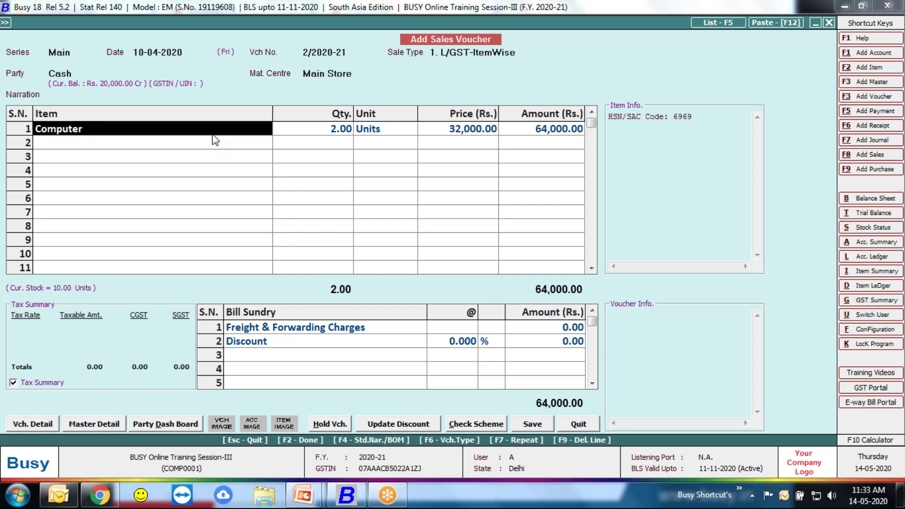
key(alt+m)
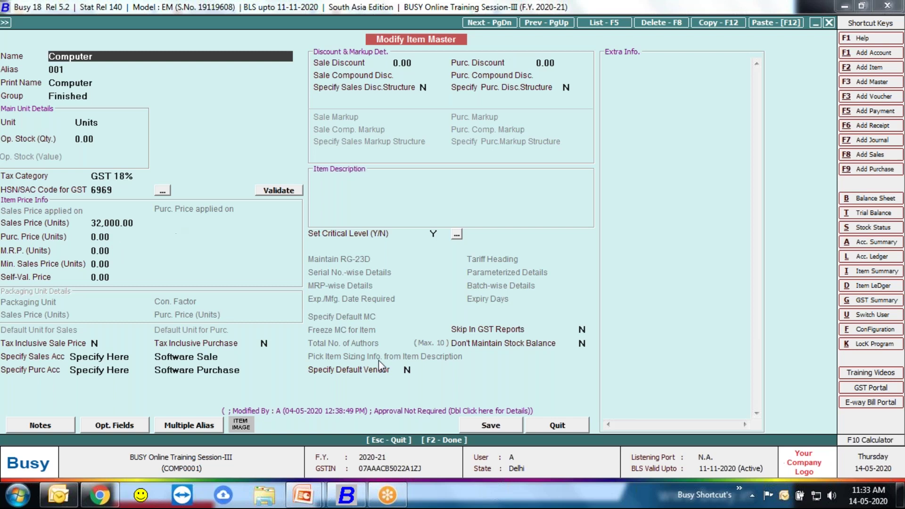
click(569, 430)
Step: Accept the 32,000 price and the item-wise GST of 9% CGST and 9% SGST for the Computer line
key(Return)
key(Return)
key(Return)
key(Return)
key(Return)
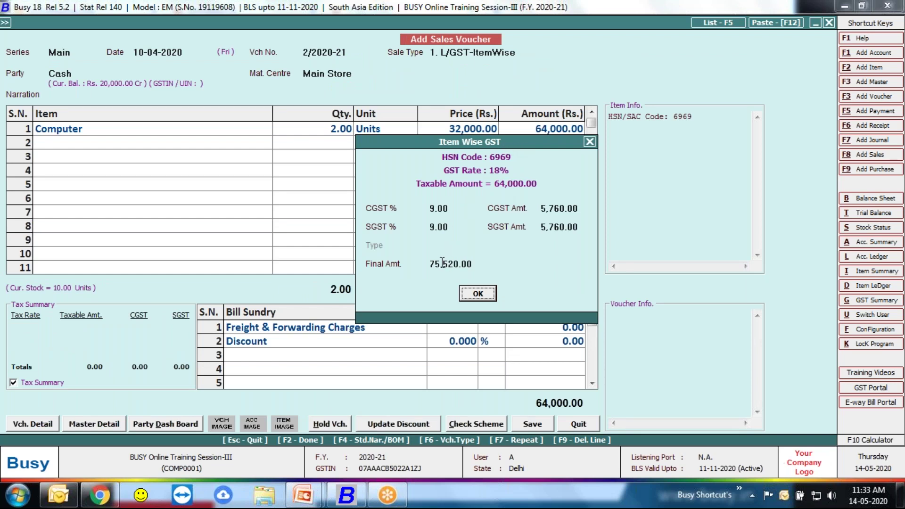
key(Return)
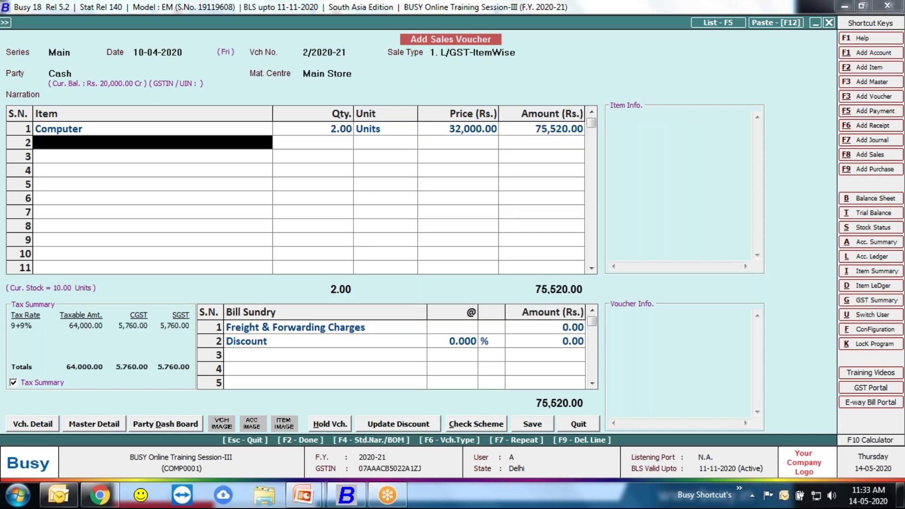
Step: Save the cash sales voucher without printing the invoice, and leave sales entry
click(525, 425)
click(447, 397)
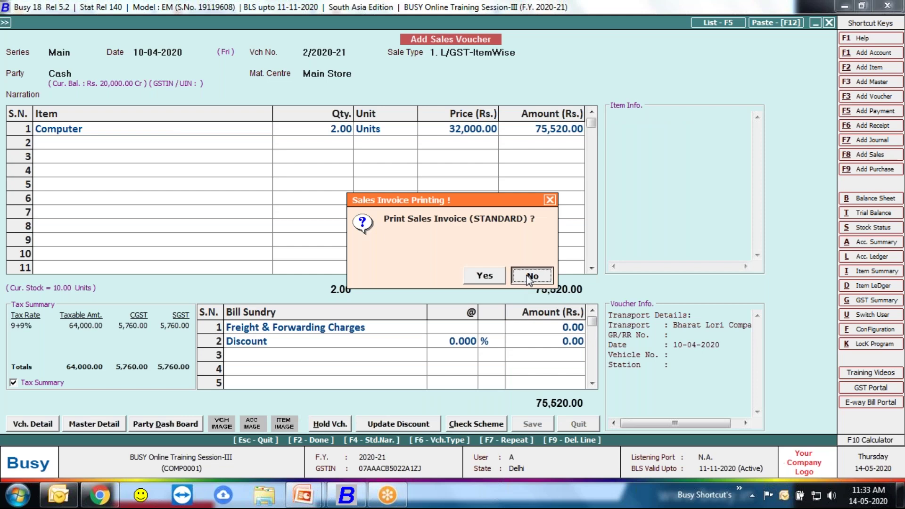
click(530, 276)
key(Escape)
key(Escape)
key(Escape)
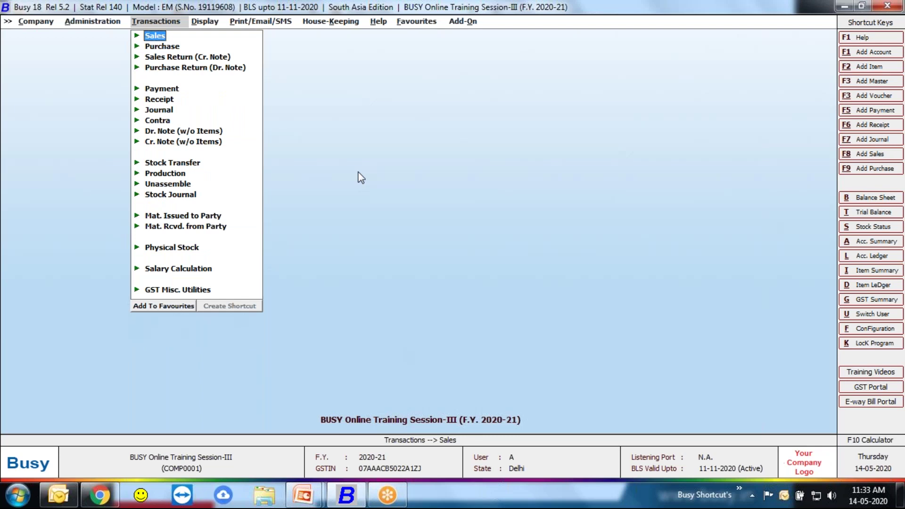
Step: Open the Computer Bill of Material to review its expenses per unit and raw materials, and quit it without changes
key(Down)
key(Left)
key(Down)
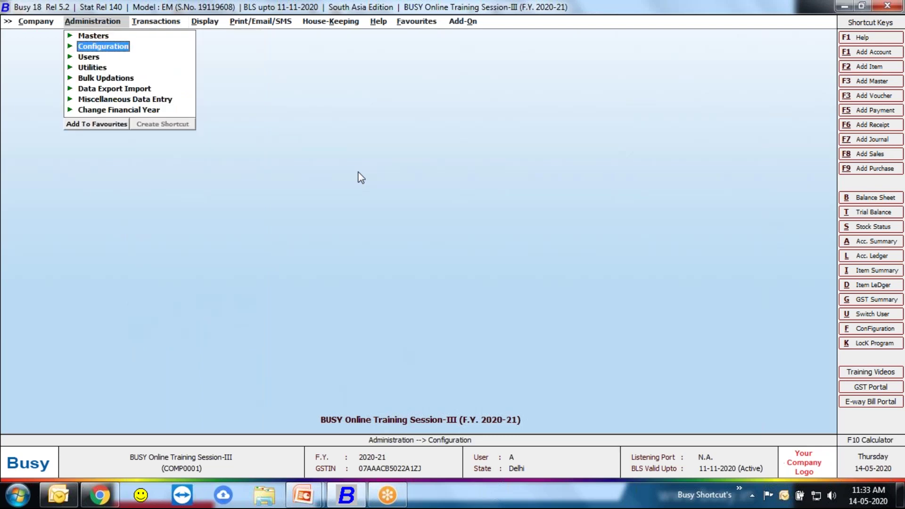
key(Up)
key(Return)
key(Down)
key(Down)
key(Down)
key(Down)
key(Down)
key(Down)
key(Down)
key(Down)
key(Down)
key(Down)
key(Down)
key(Down)
key(Down)
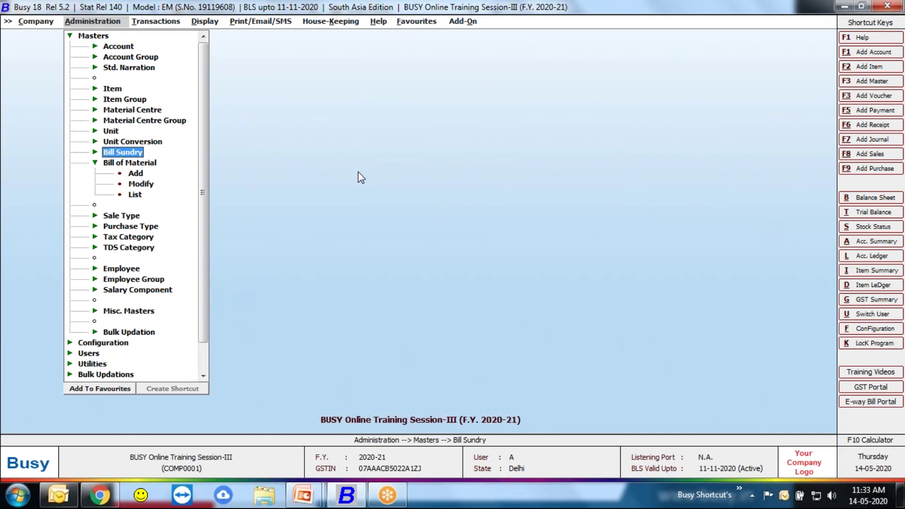
key(Down)
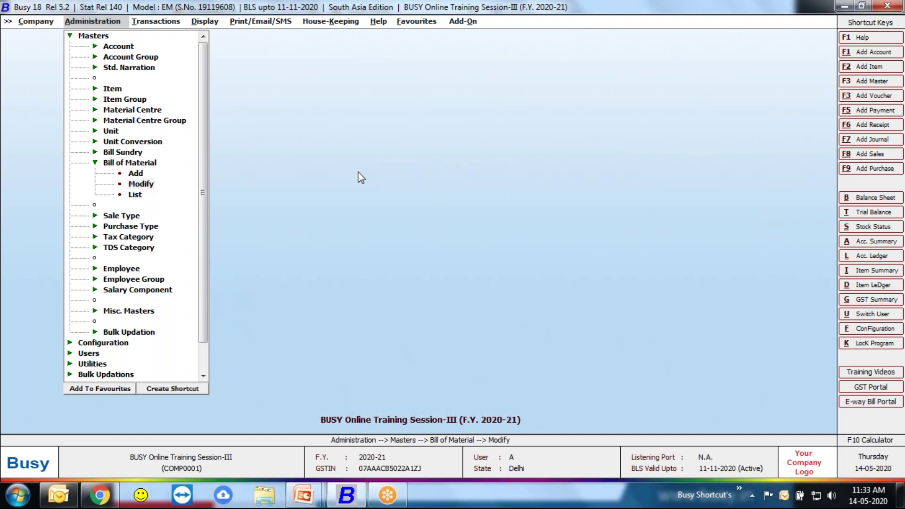
key(Return)
key(Return)
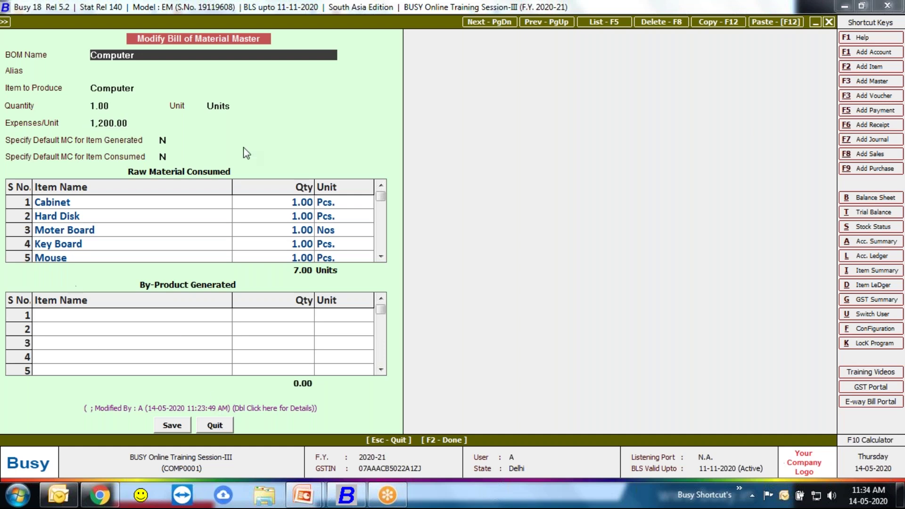
click(224, 430)
click(177, 225)
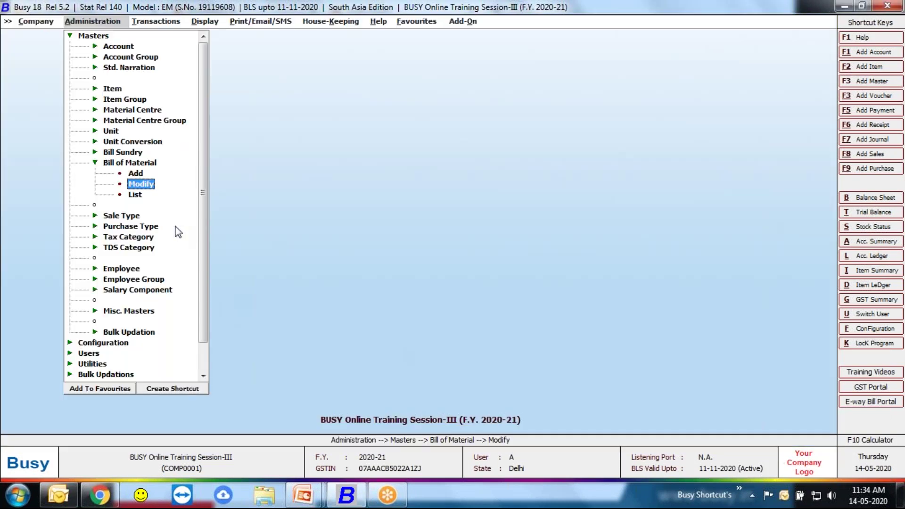
click(124, 165)
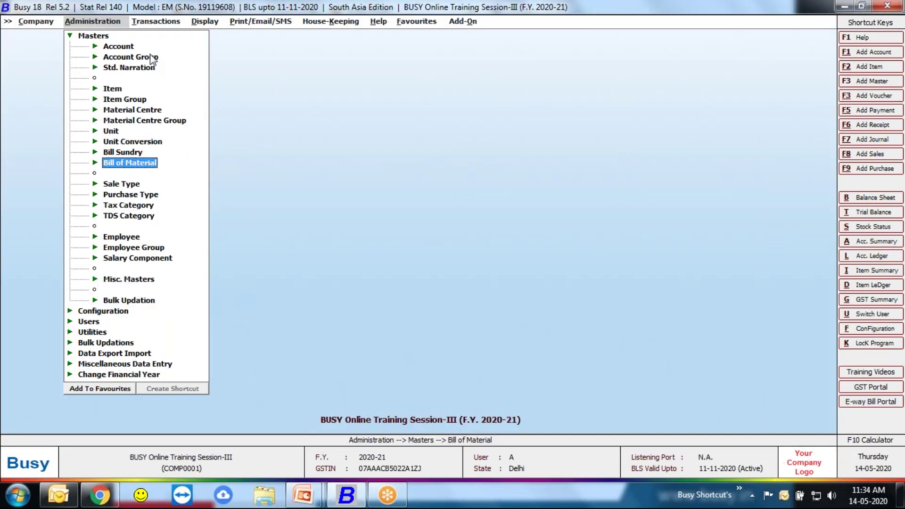
click(104, 37)
Step: List purchase vouchers of all series on screen from 1-4-2020 to 15-4-2020, including material centre names and item values
click(150, 23)
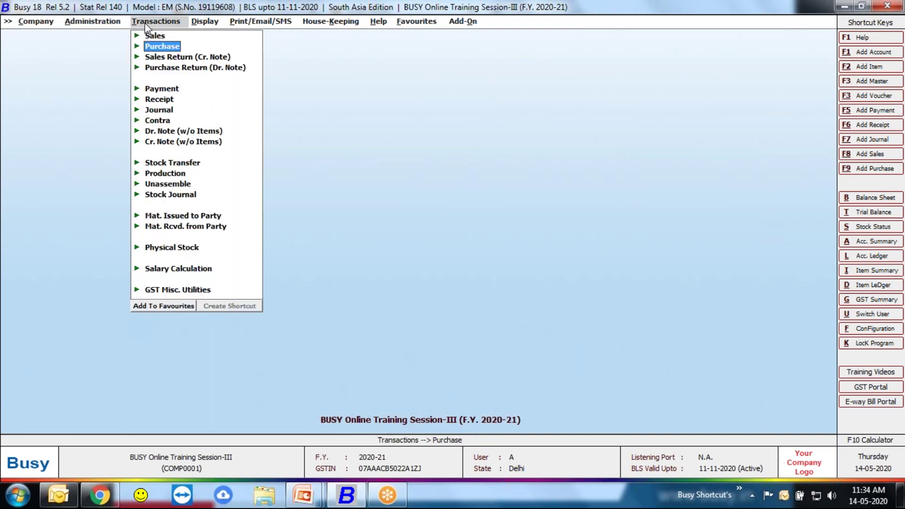
click(156, 47)
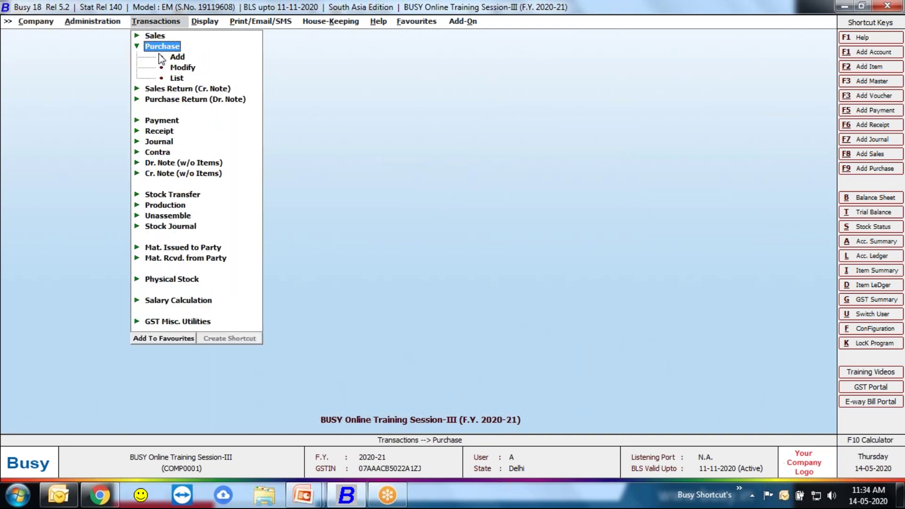
click(177, 79)
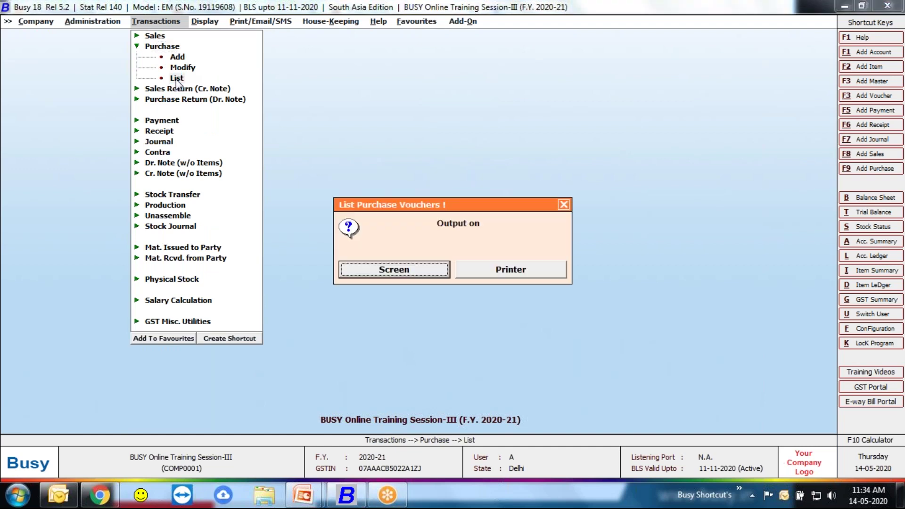
key(Return)
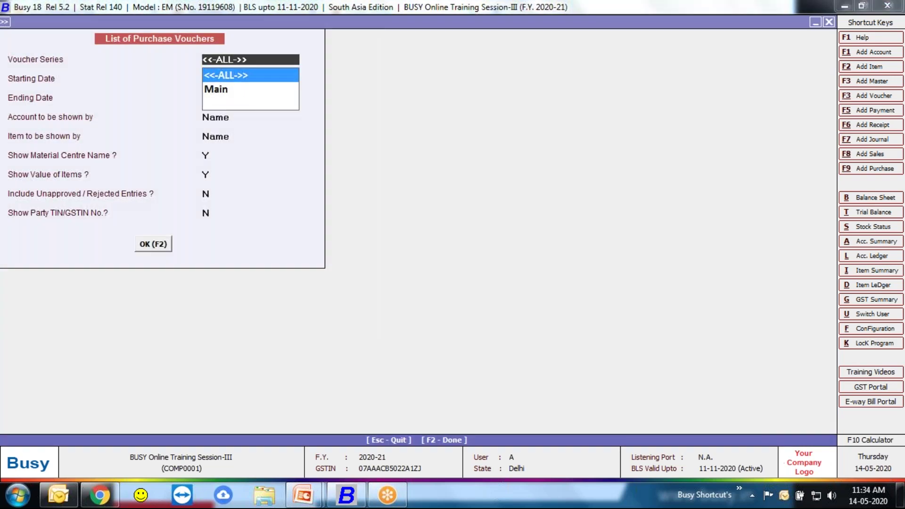
key(Return)
key(Return)
key(Return)
key(Return)
key(Return)
key(Return)
key(Return)
key(Return)
key(Return)
key(Return)
key(F2)
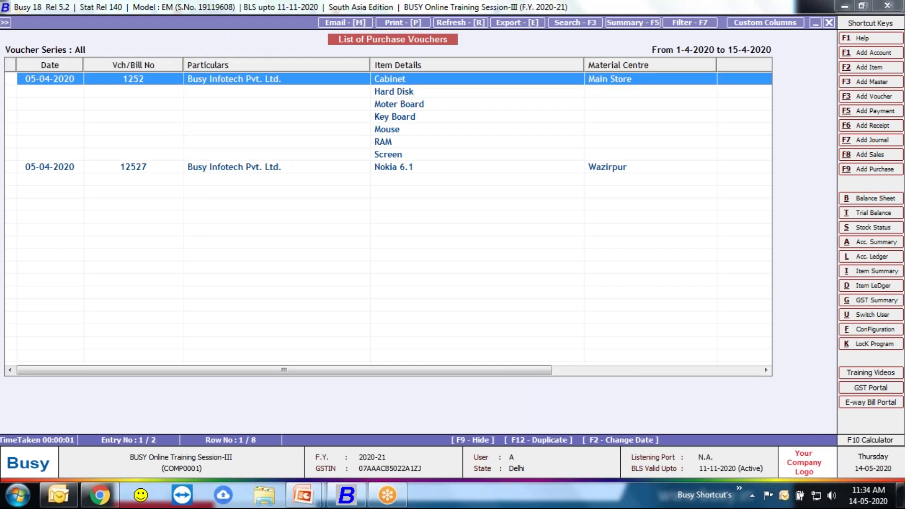
Step: Open purchase voucher 1252 from the purchase list to review its raw materials, and leave it and the list without changes
double_click(296, 154)
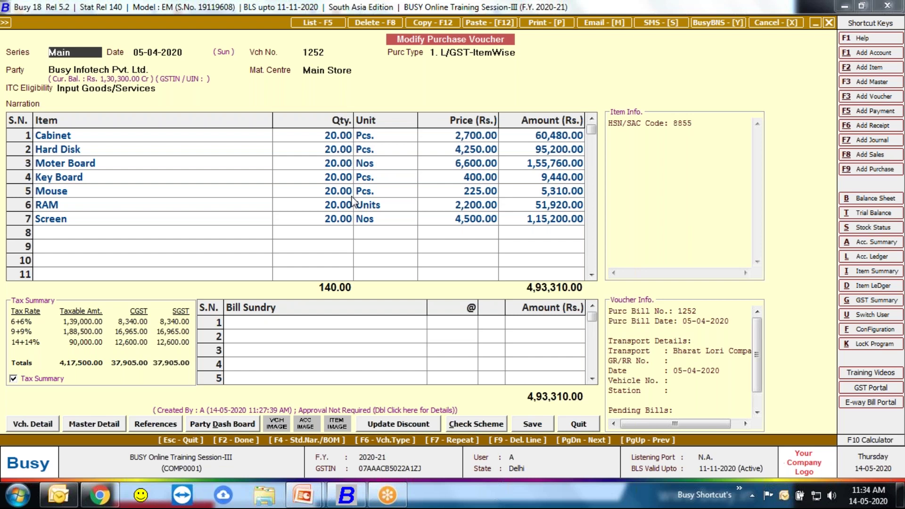
key(Escape)
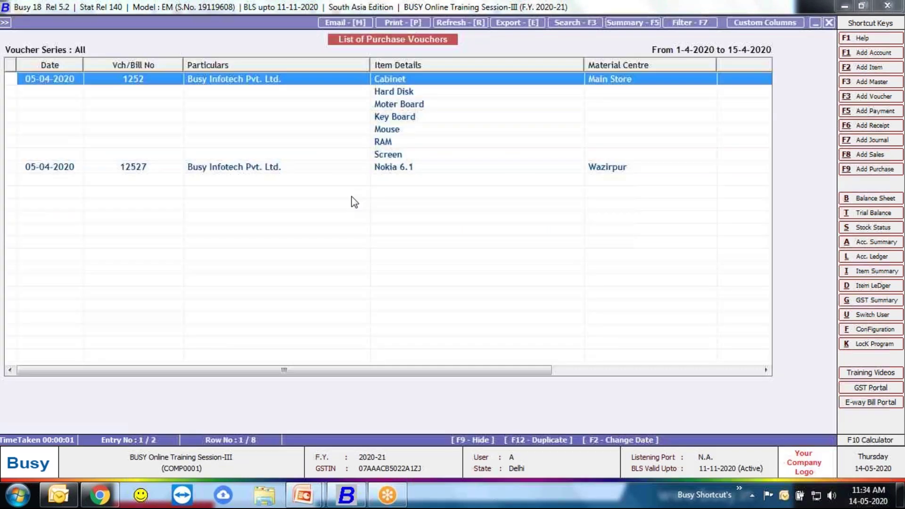
key(Escape)
key(Escape)
key(Escape)
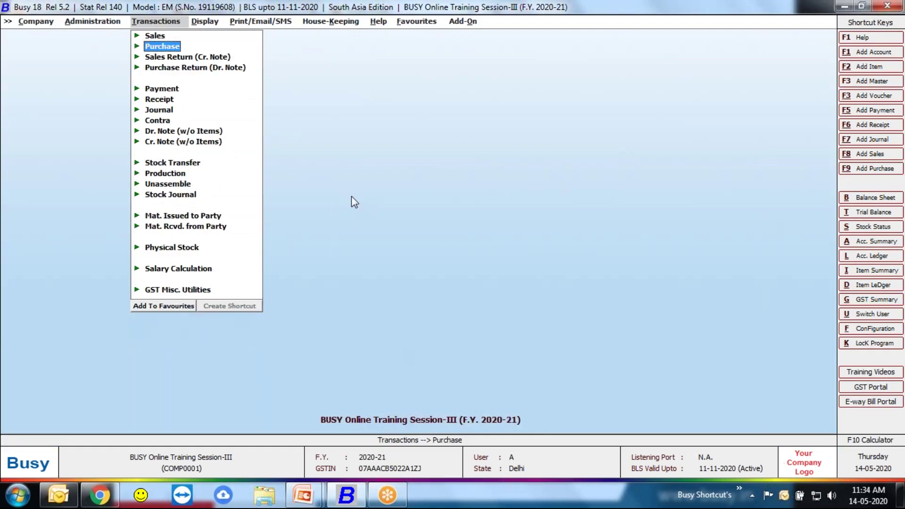
Step: Open the Main series production voucher dated 10-04-2020 for modification
key(Down)
key(Down)
key(Down)
key(Down)
key(Down)
key(Down)
key(Down)
key(Down)
key(Down)
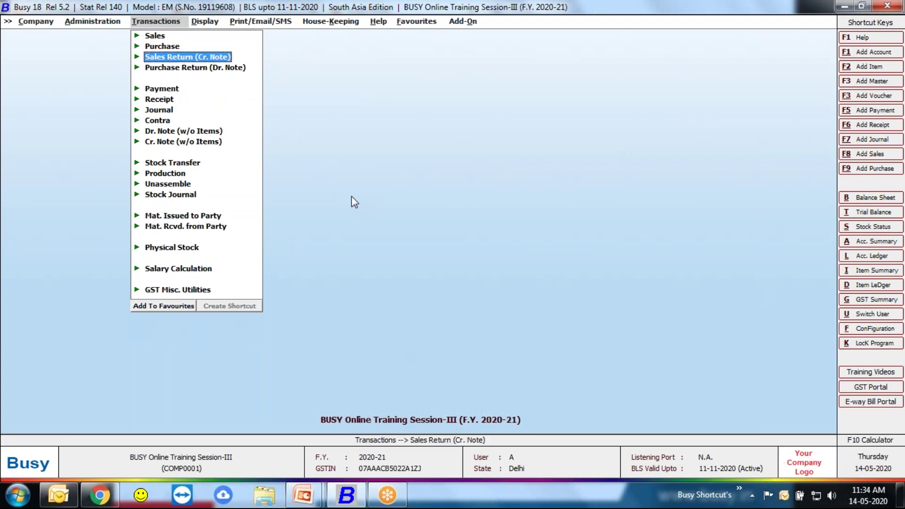
key(Down)
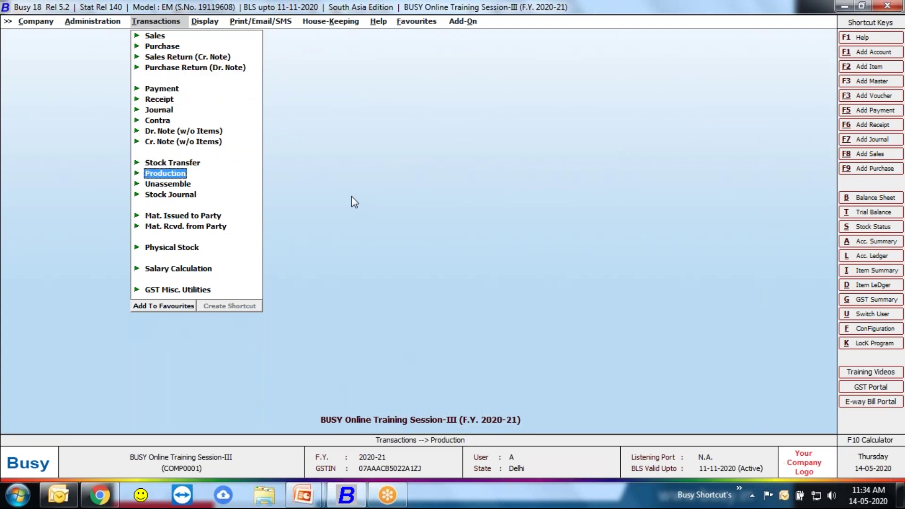
key(Return)
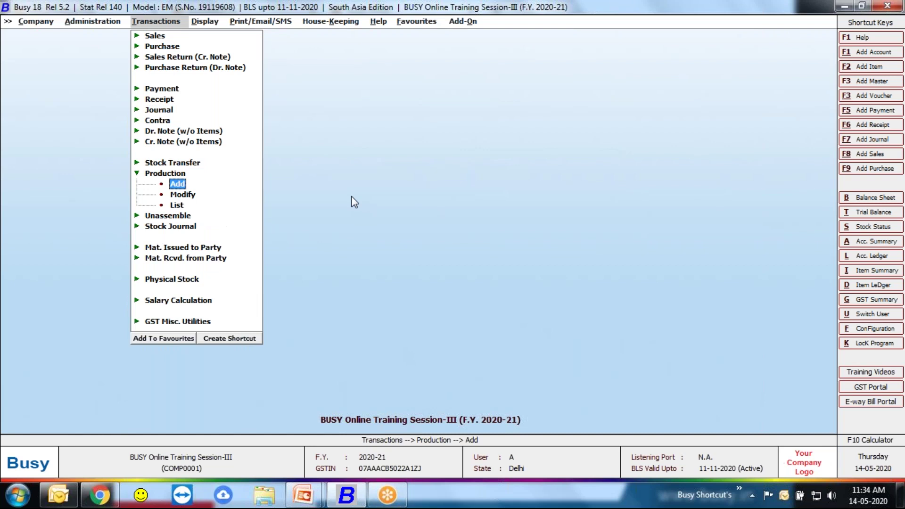
key(Down)
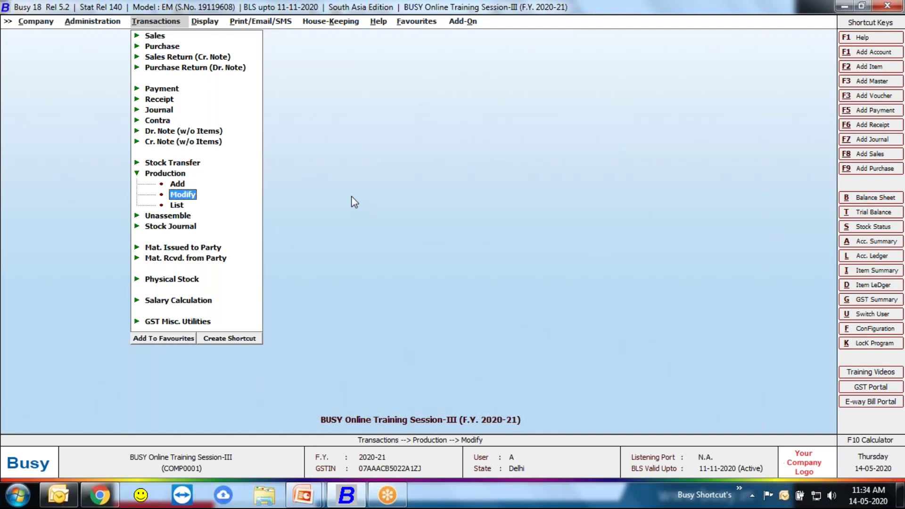
key(Return)
key(Return)
key(Return)
key(Return)
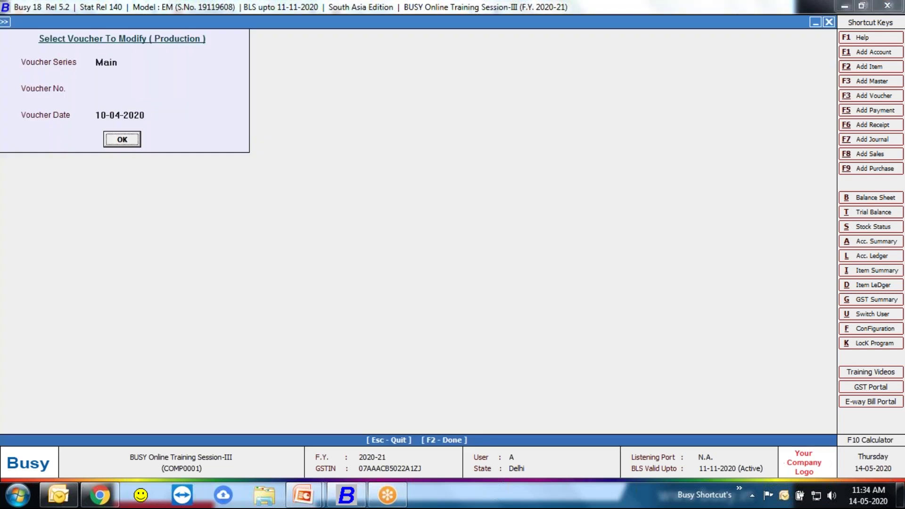
key(Return)
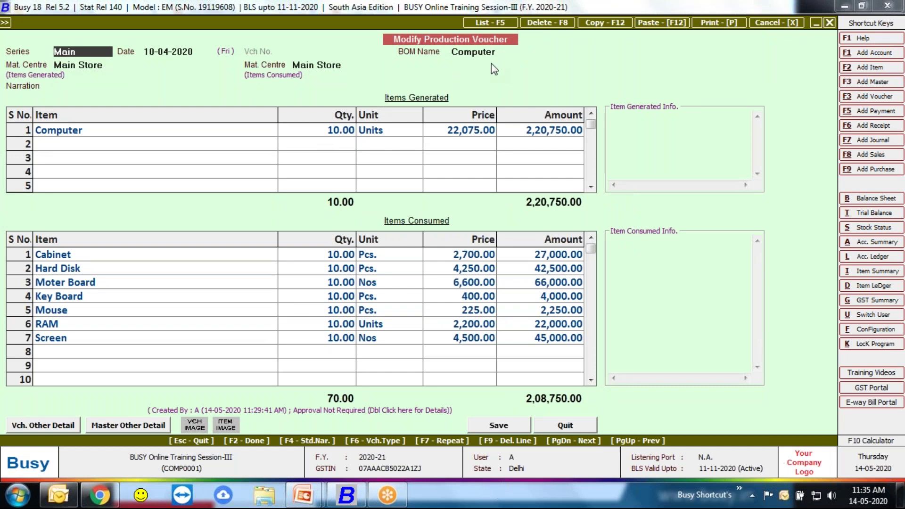
Step: Reselect the Computer BOM in the production voucher, with 10 units to produce and extra expenses of 1,200 per unit
key(Return)
key(Return)
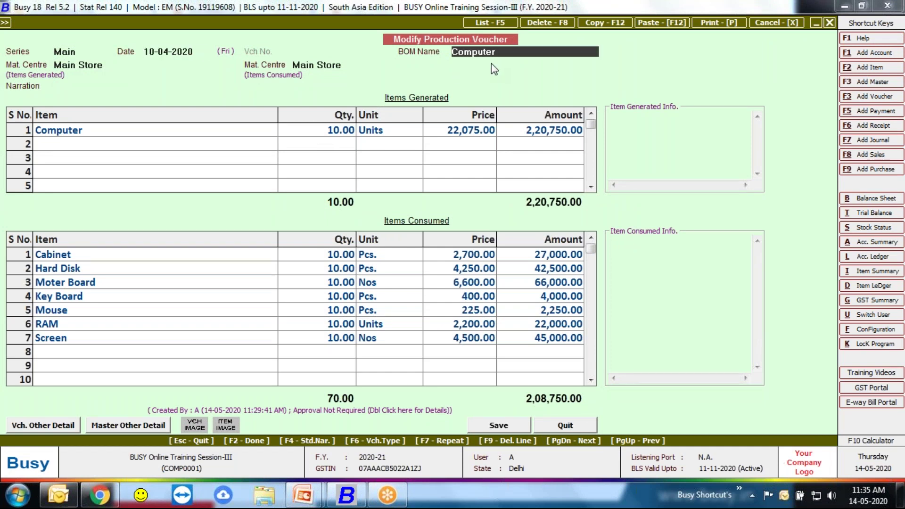
key(space)
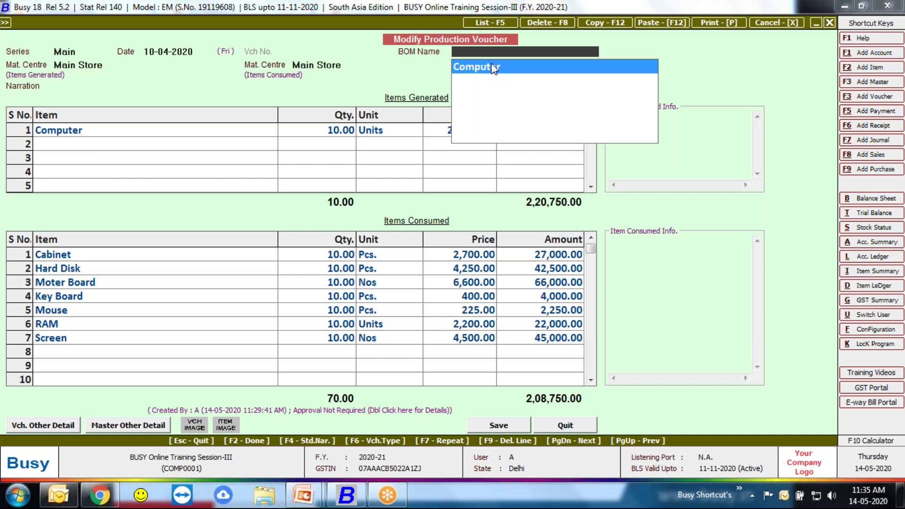
key(Return)
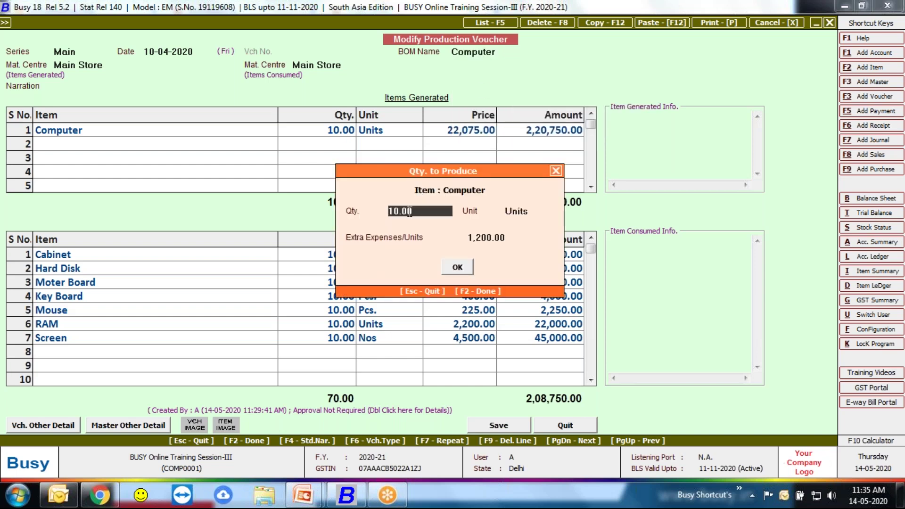
key(Return)
key(Return)
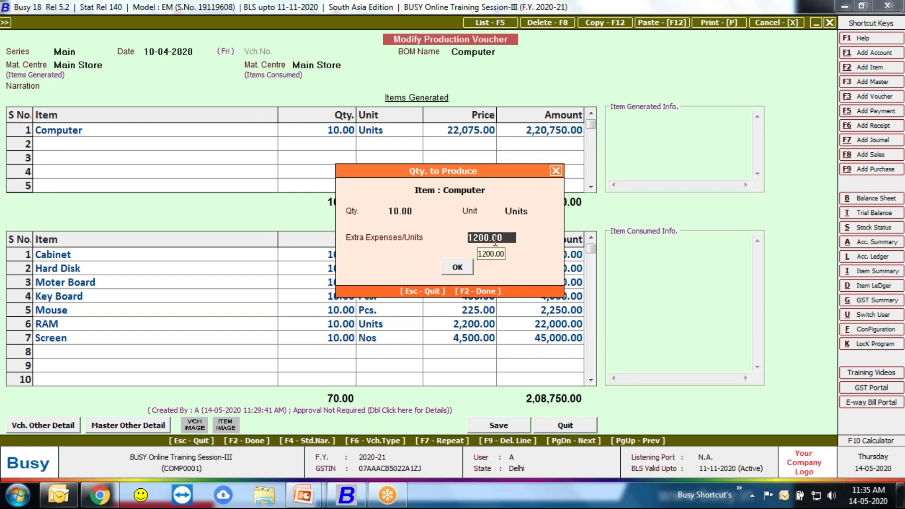
key(Return)
key(Return)
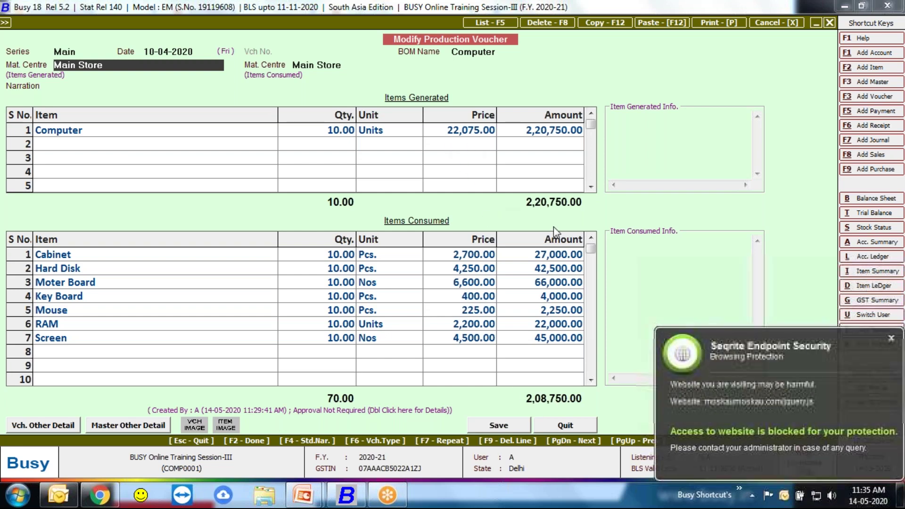
Step: Dismiss the browsing protection notification, save the production voucher, and leave production modification
click(891, 338)
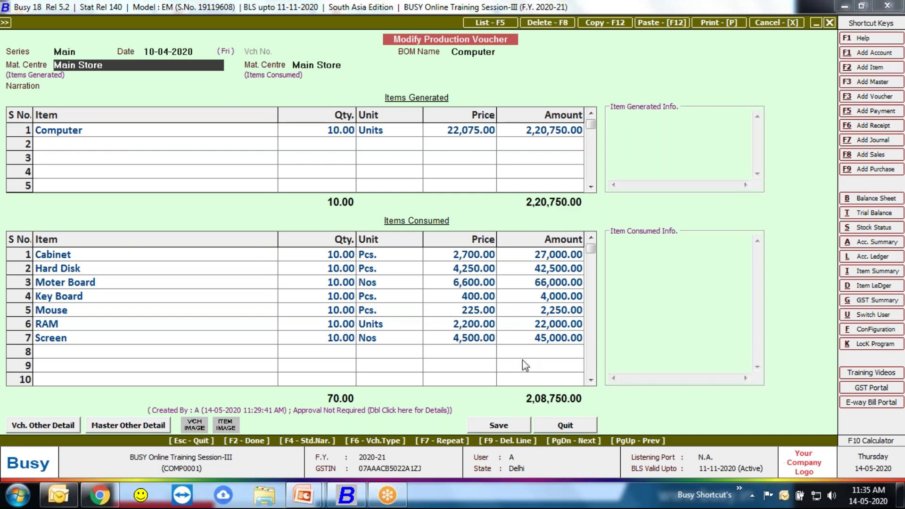
click(522, 424)
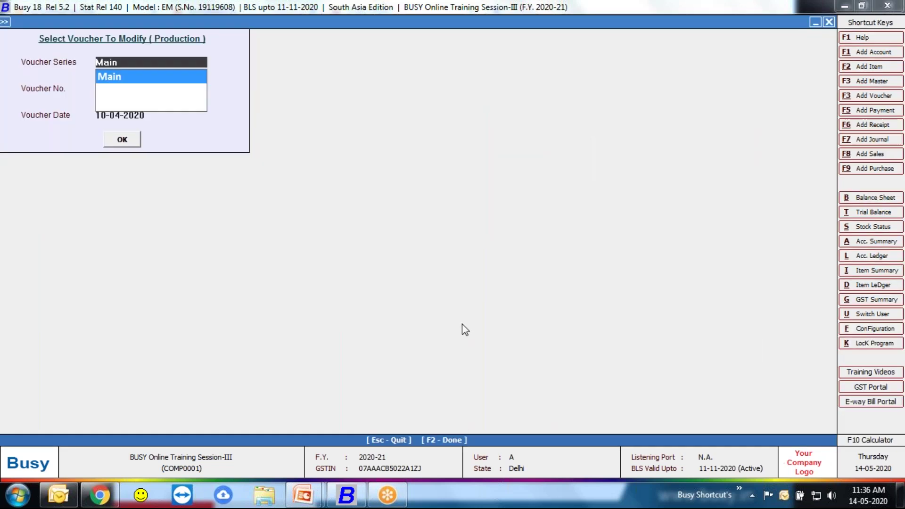
key(Escape)
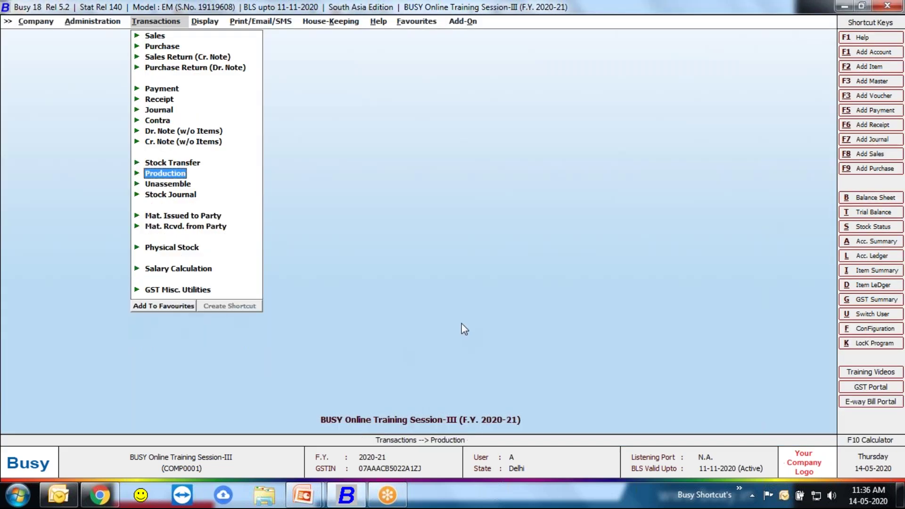
Step: Open the Main series sales voucher dated 10-04-2020 for modification
key(Up)
key(Up)
key(Up)
key(Up)
key(Up)
key(Up)
key(Up)
key(Up)
key(Up)
key(Up)
key(Up)
key(Return)
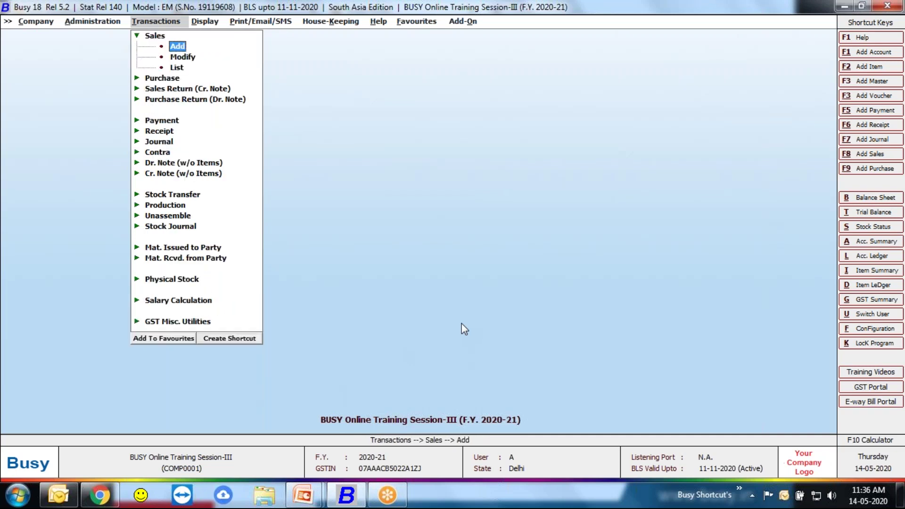
key(Down)
key(Return)
key(Return)
key(Return)
key(Return)
key(Return)
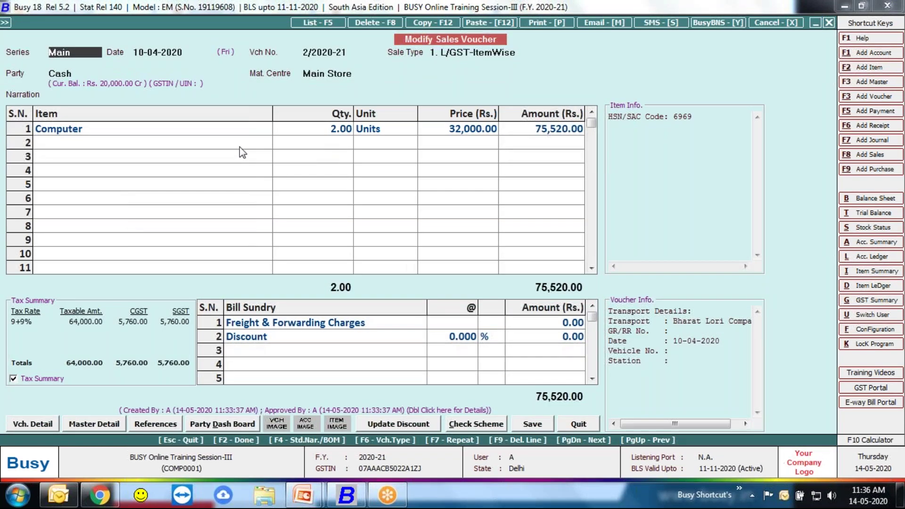
Step: Review the Computer line's item and quantity, save the sales voucher without printing the invoice, and leave sales modification
click(117, 132)
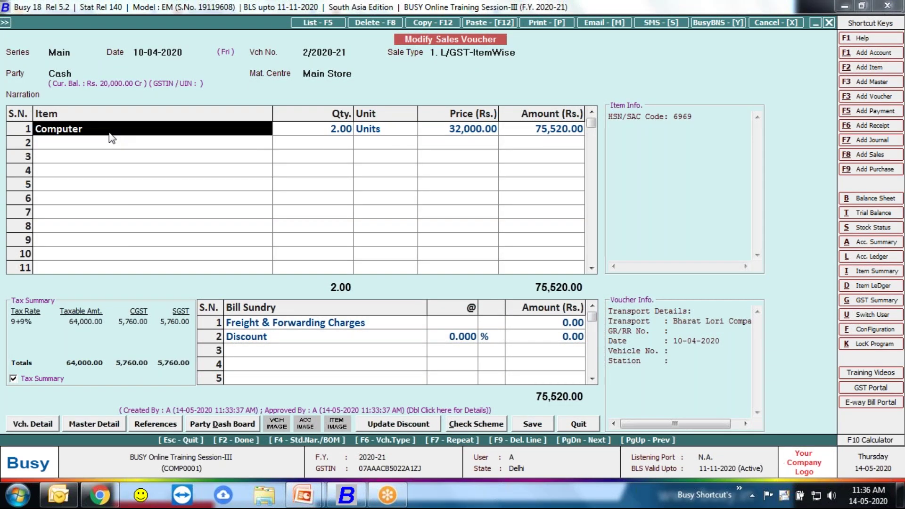
key(Return)
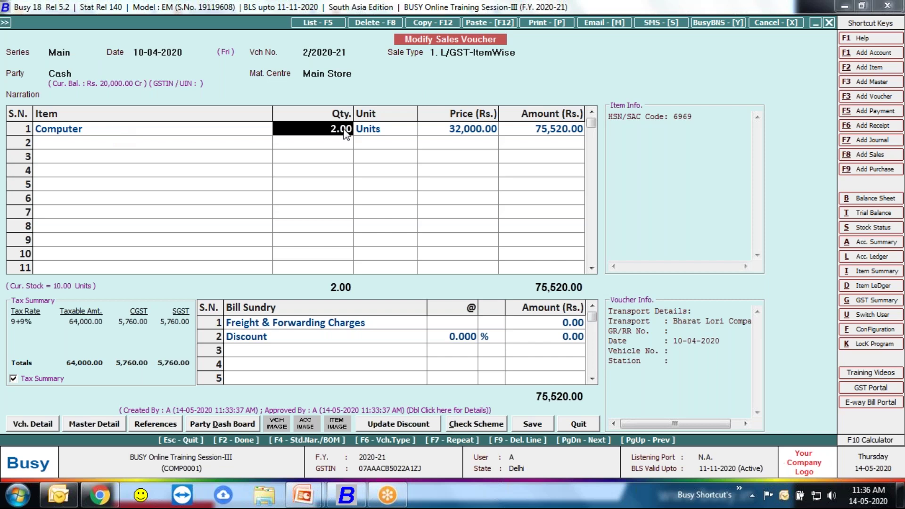
click(534, 423)
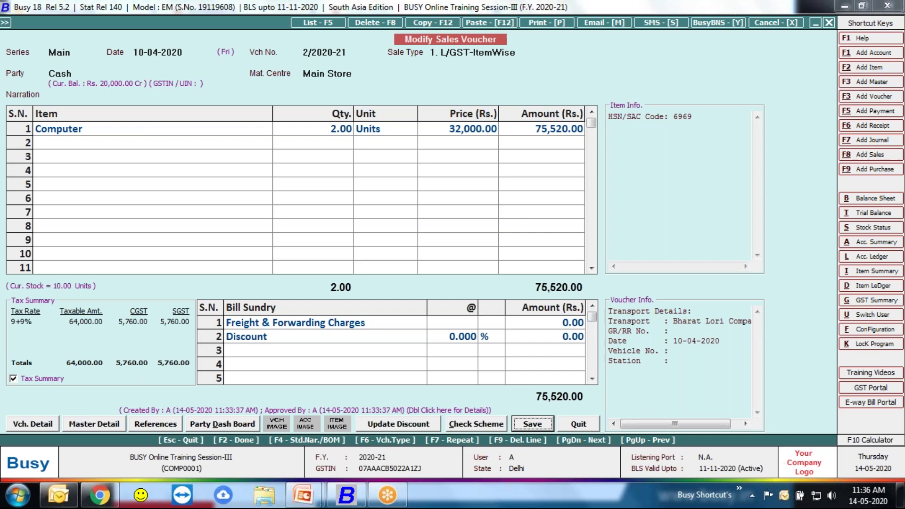
click(457, 393)
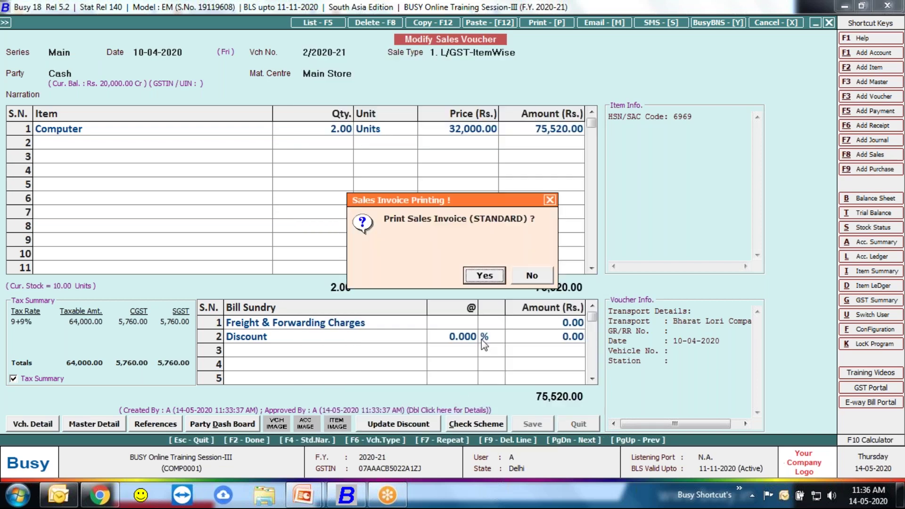
click(521, 278)
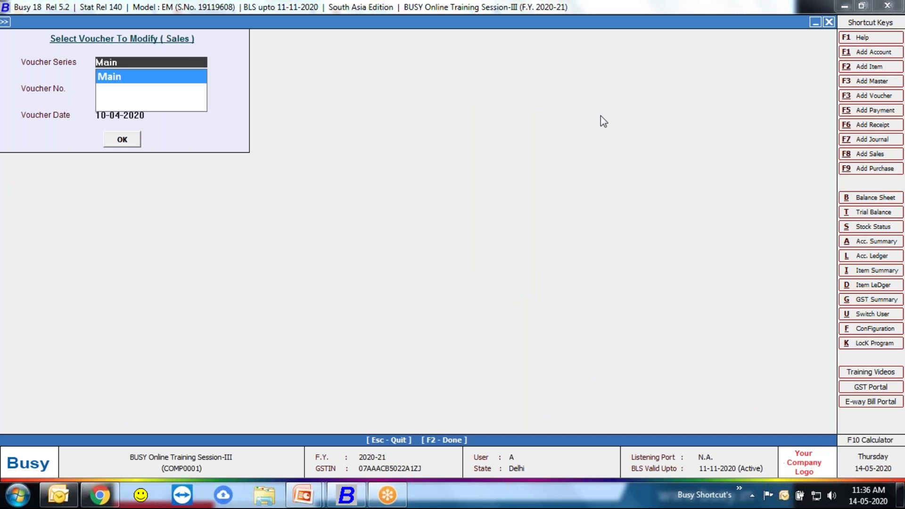
key(Escape)
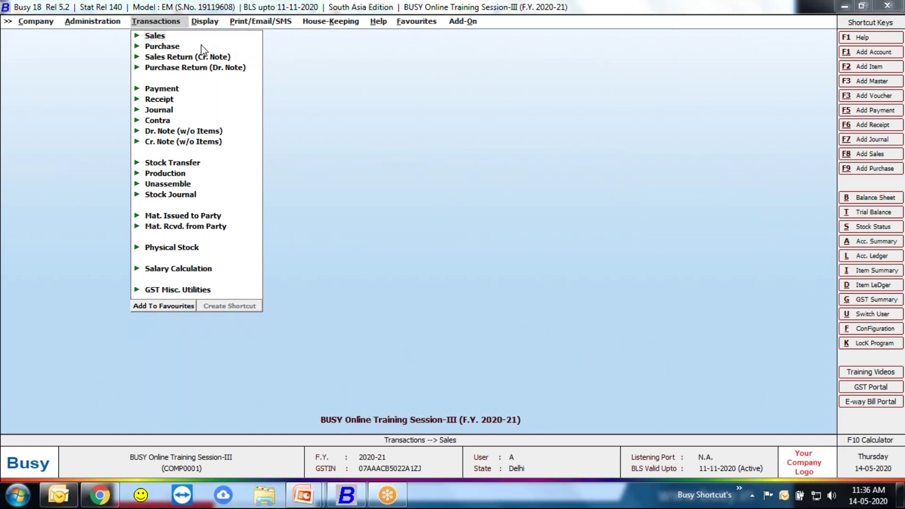
click(114, 28)
key(Down)
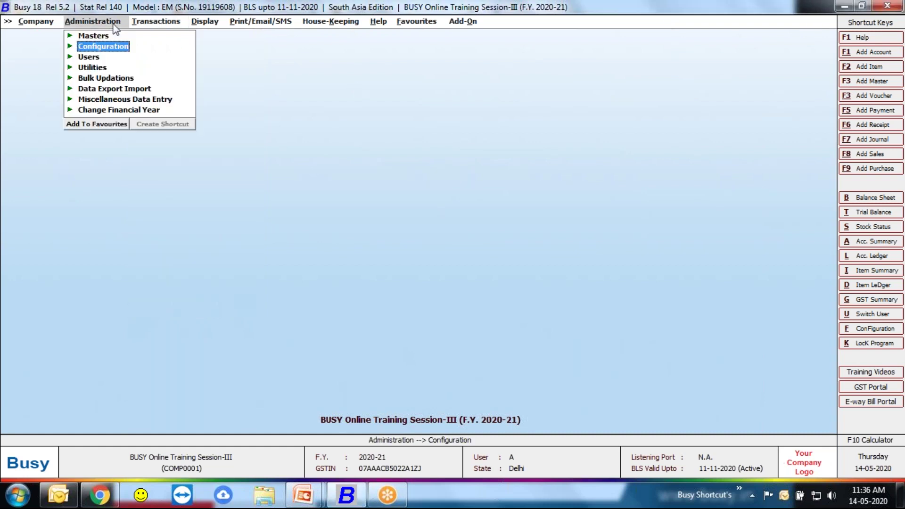
key(Return)
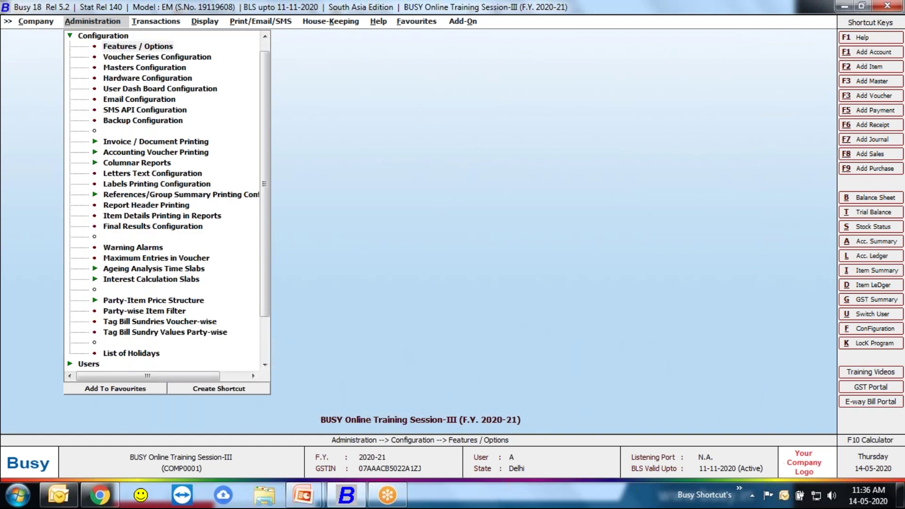
key(Return)
key(Down)
key(Down)
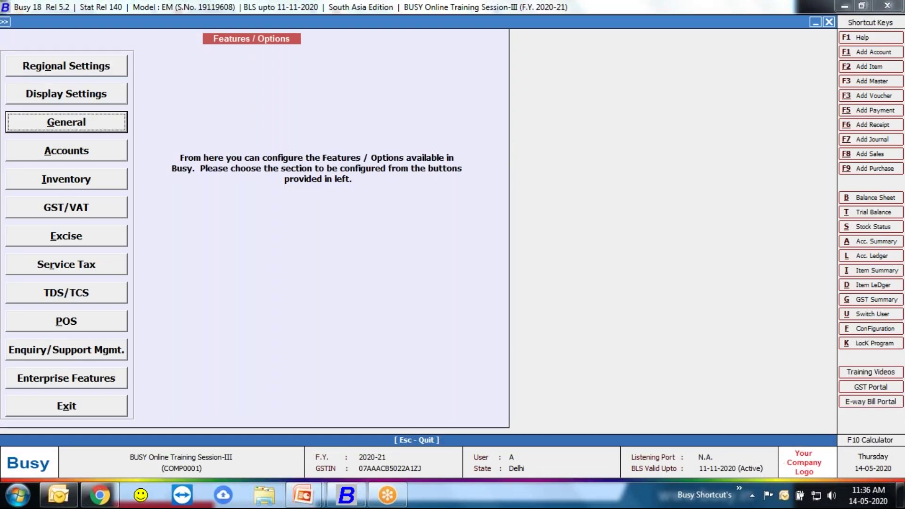
key(Return)
key(Escape)
key(Escape)
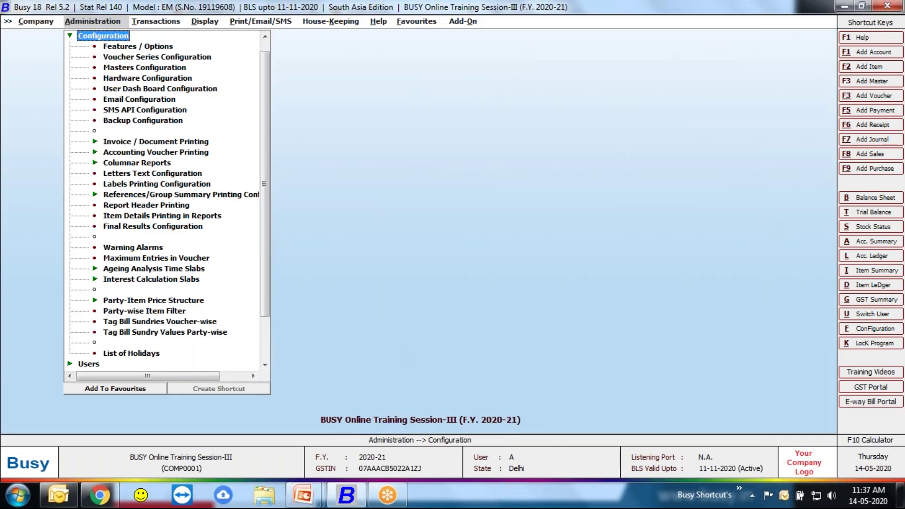
Step: In the General section of Features / Options, set Maintain Data Checklist to N
key(Return)
key(Down)
key(Down)
key(Down)
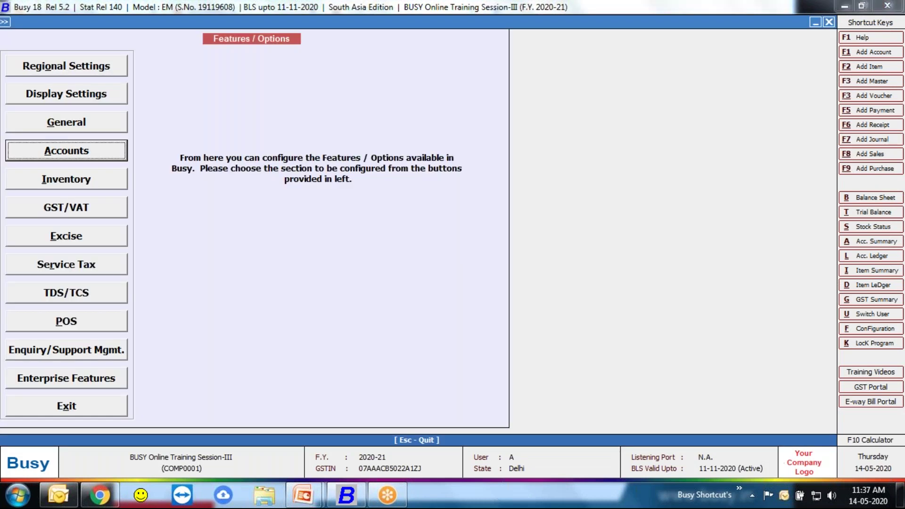
key(Up)
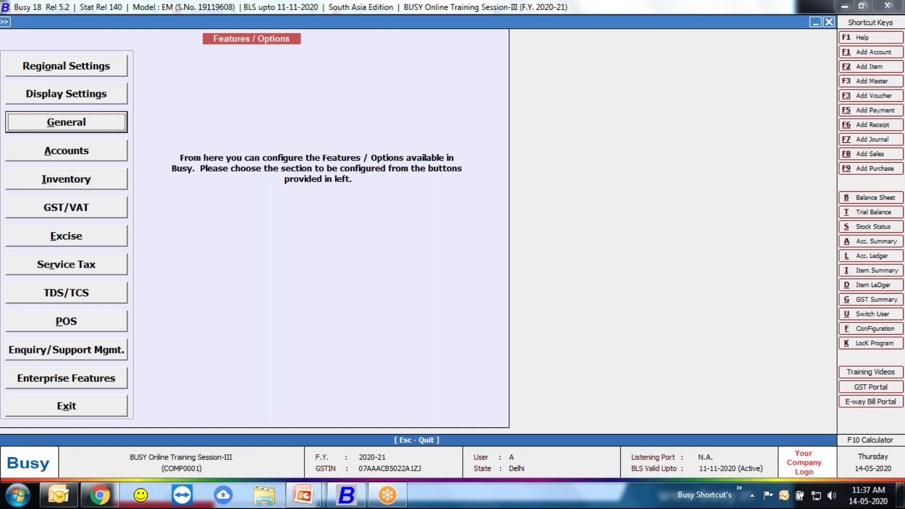
key(Return)
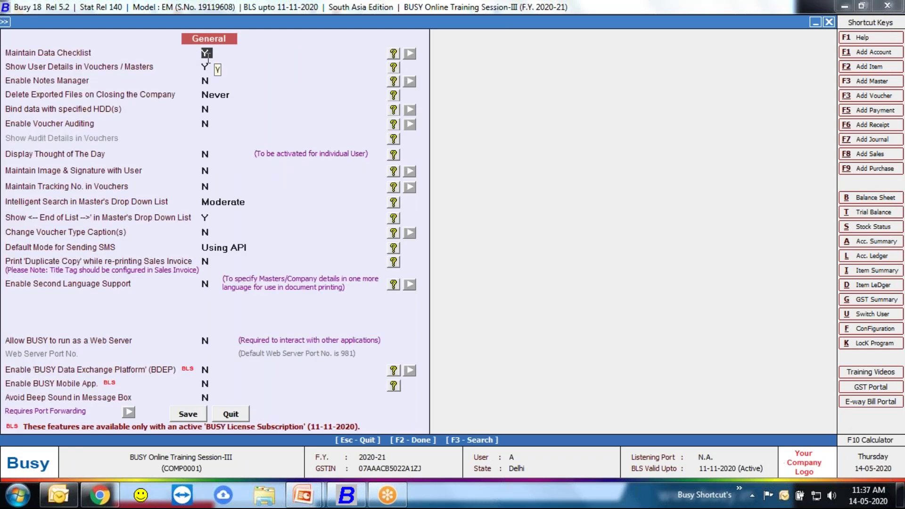
text(N)
key(Return)
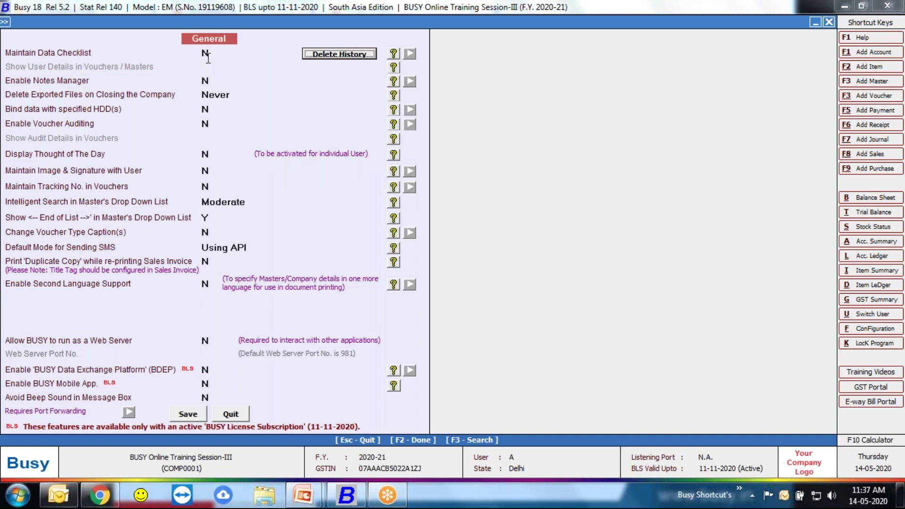
Step: Try to delete the Data Checklist history and answer the confirmation prompt
key(Return)
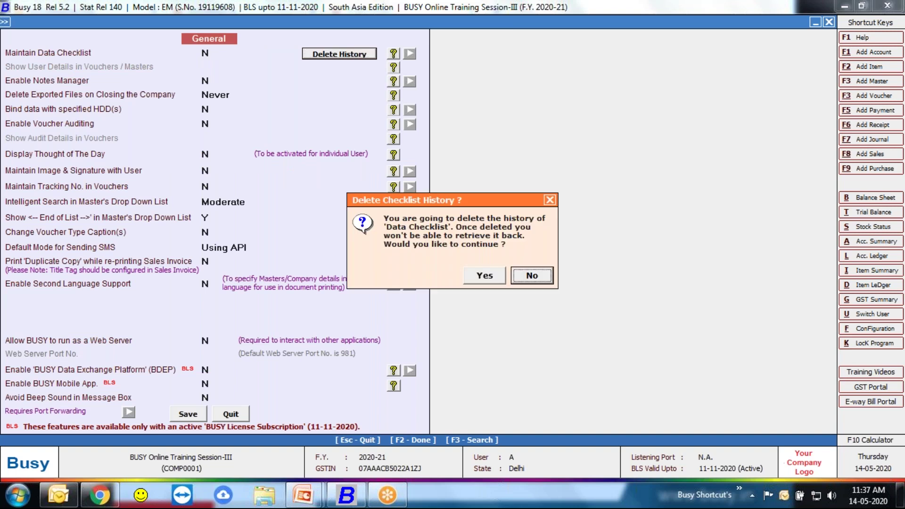
click(703, 16)
click(485, 278)
click(513, 274)
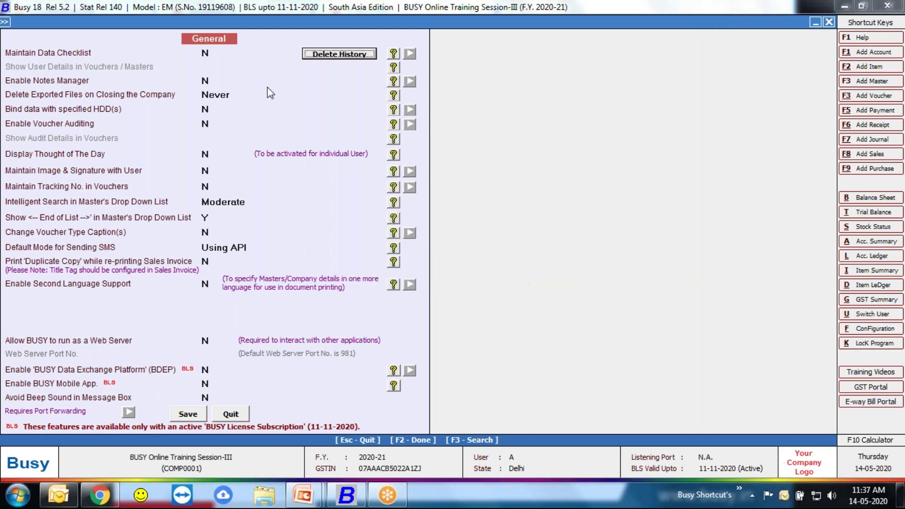
click(211, 213)
key(n)
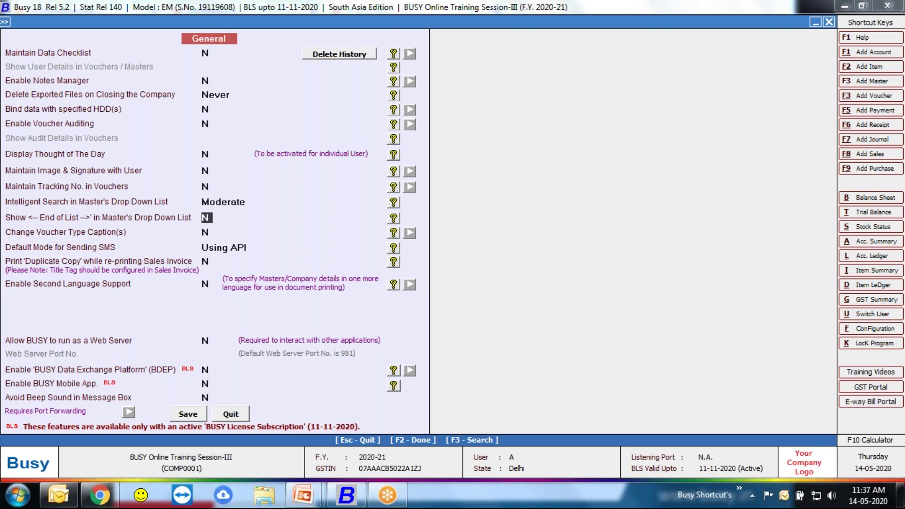
click(212, 53)
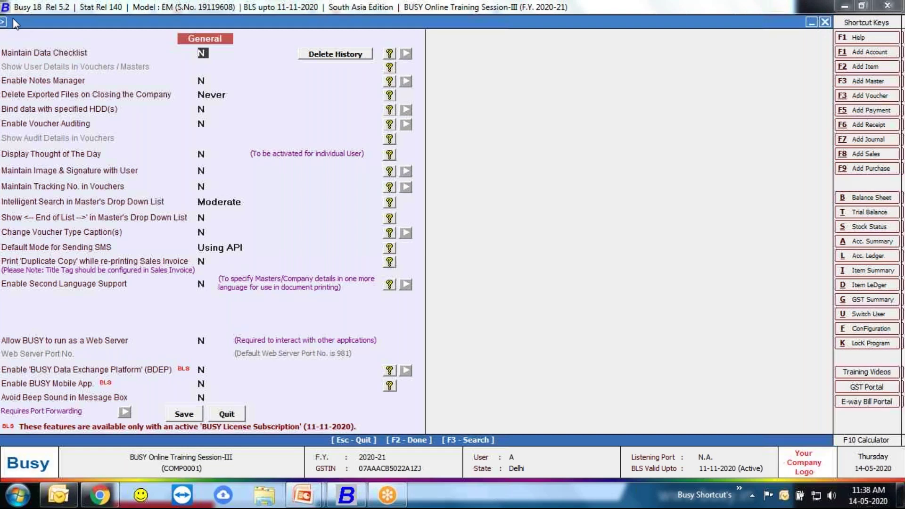
click(5, 22)
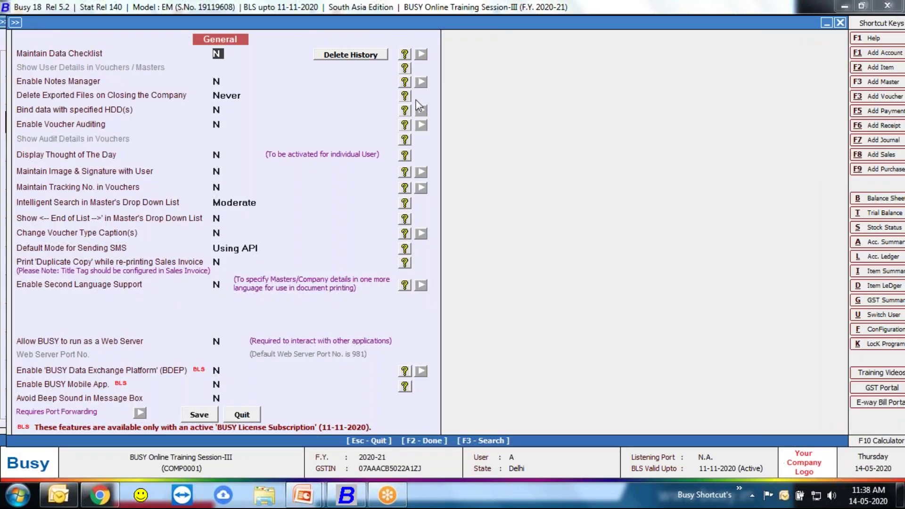
key(Escape)
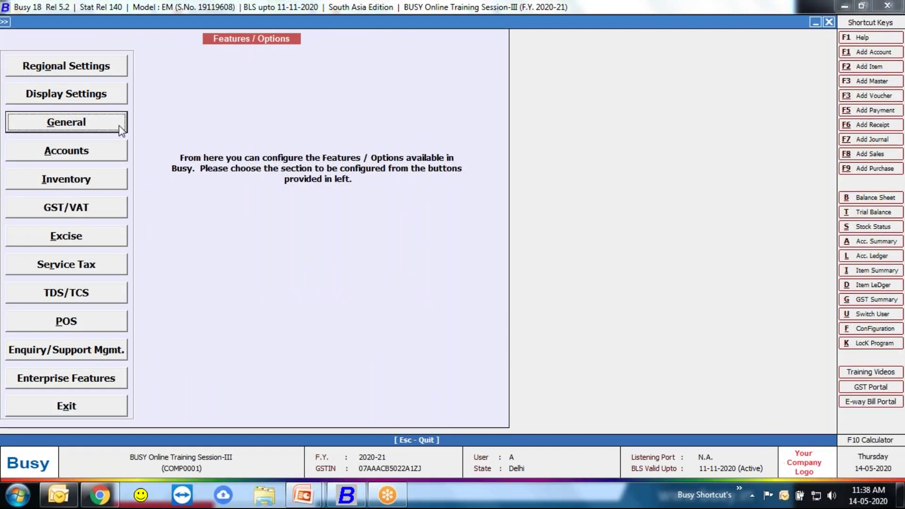
Step: Set Maintain Data Checklist to N in the General options, save the section and leave it
click(104, 124)
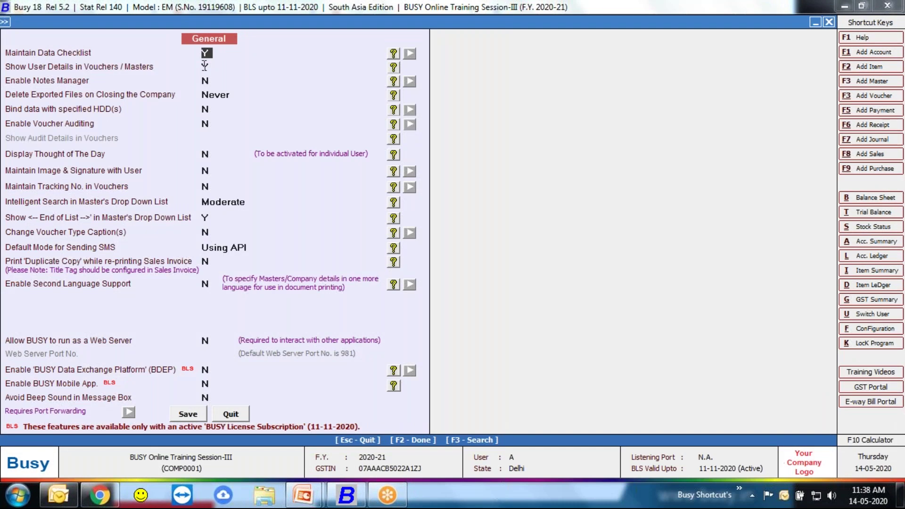
key(n)
key(Return)
key(Return)
key(Return)
key(Return)
key(F2)
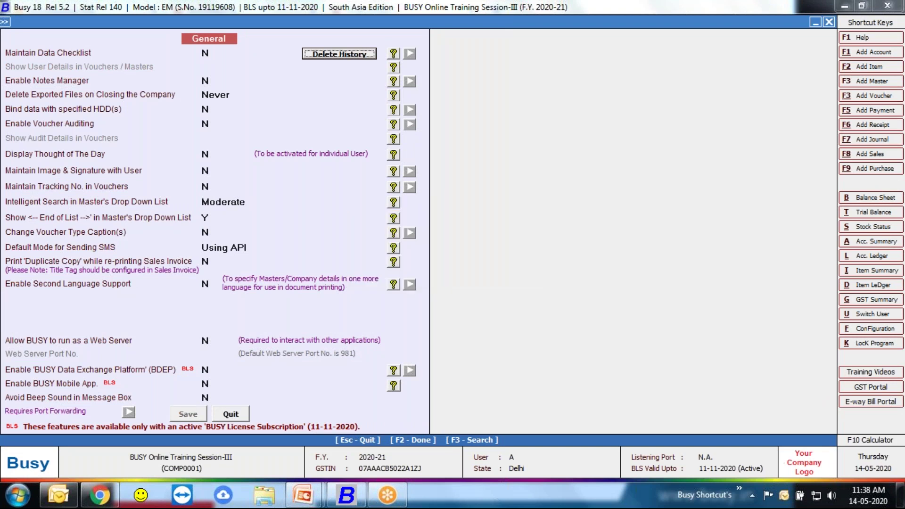
key(Escape)
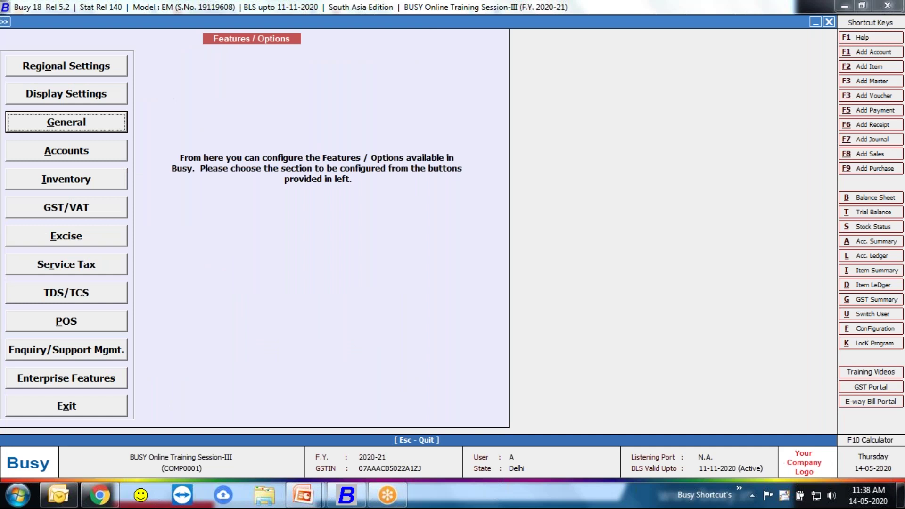
Step: In the General options, set Maintain Data Checklist and Show User Details in Vouchers / Masters to Y, save, and leave Features / Options
key(Return)
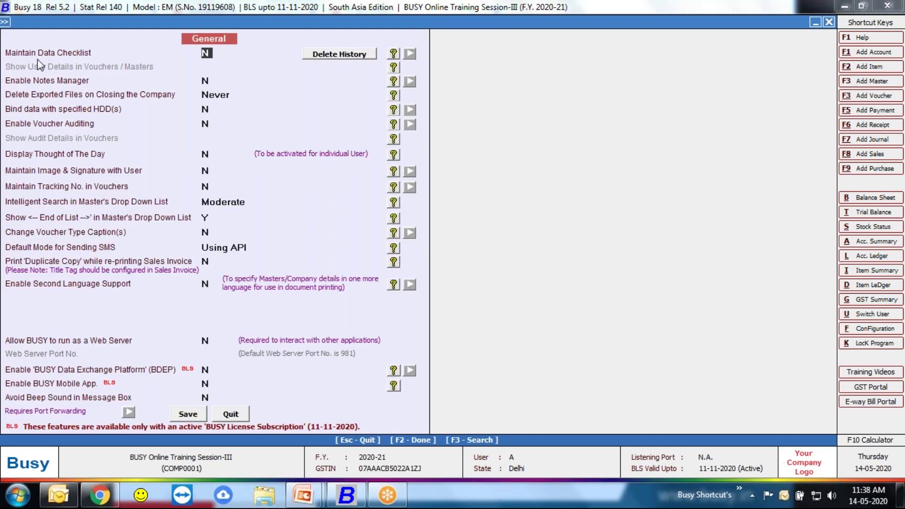
key(y)
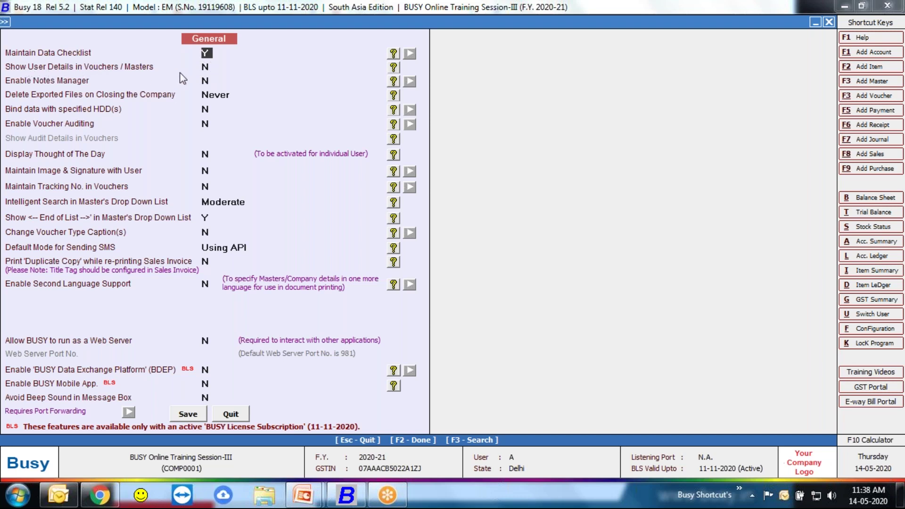
click(208, 67)
text(Y)
click(190, 412)
key(Escape)
key(Escape)
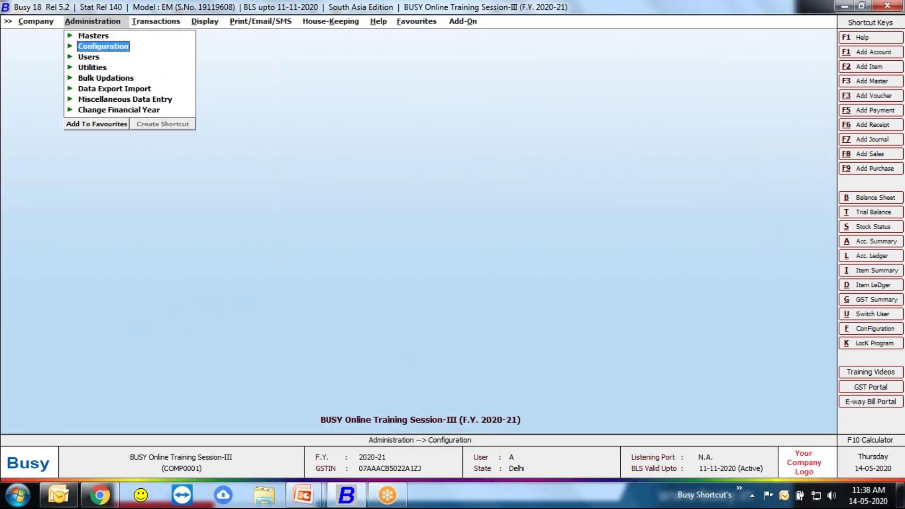
Step: Close the current company and select BUSY Online Training Session-III for reopening
key(Left)
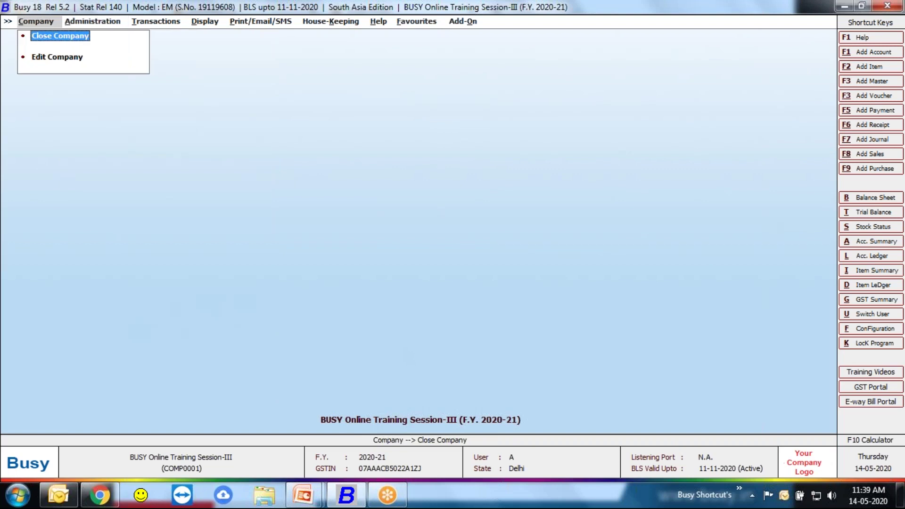
key(Return)
key(Return)
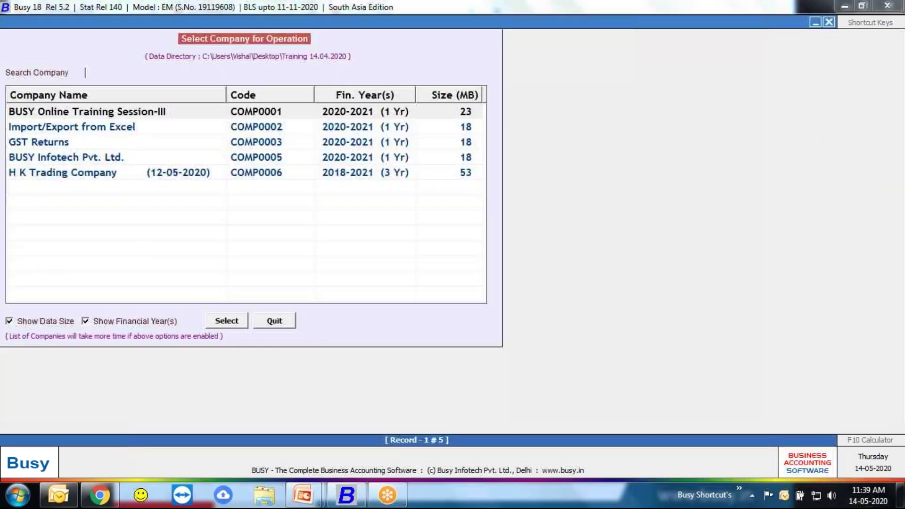
key(Return)
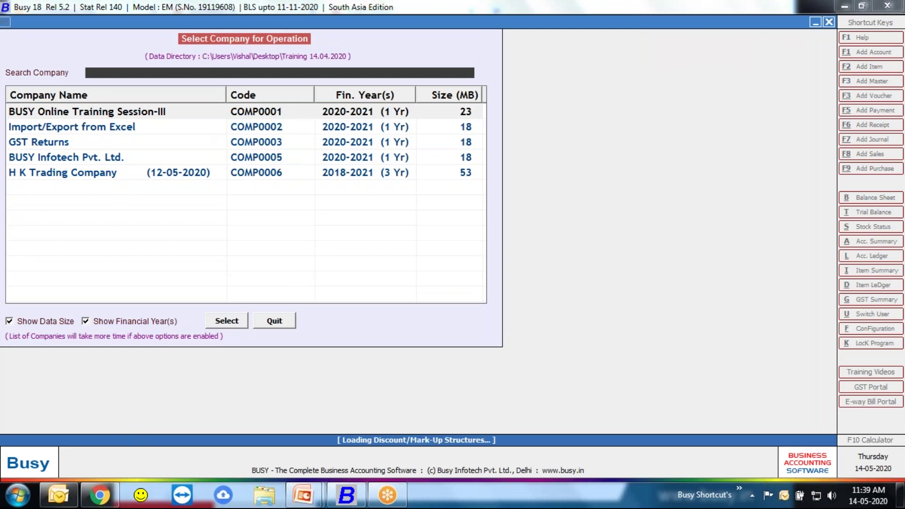
Step: Log in to the company as user B with the account password and dismiss the dashboard prompt
text(B)
key(Return)
text(B)
key(Return)
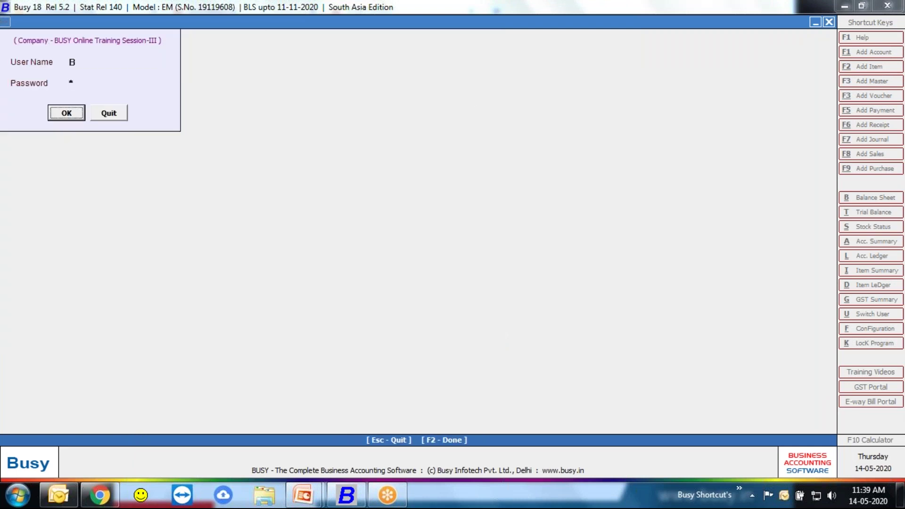
key(Return)
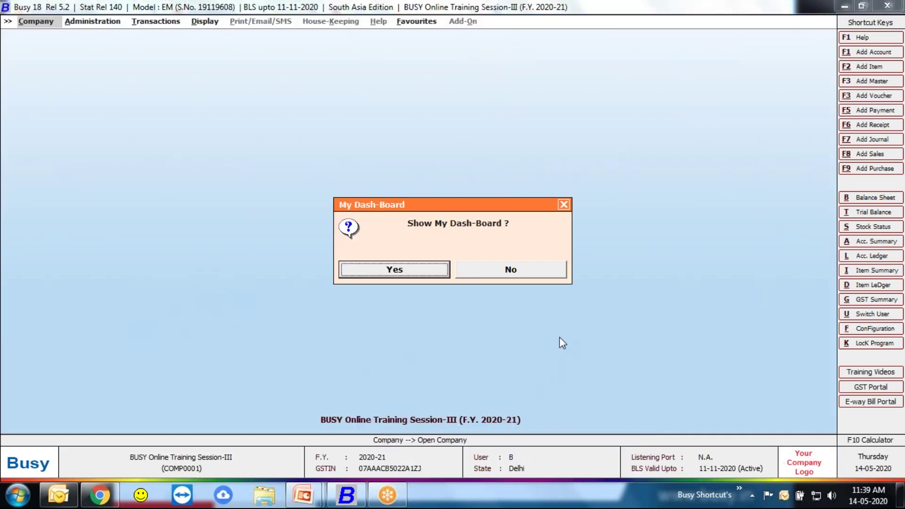
key(Escape)
key(Escape)
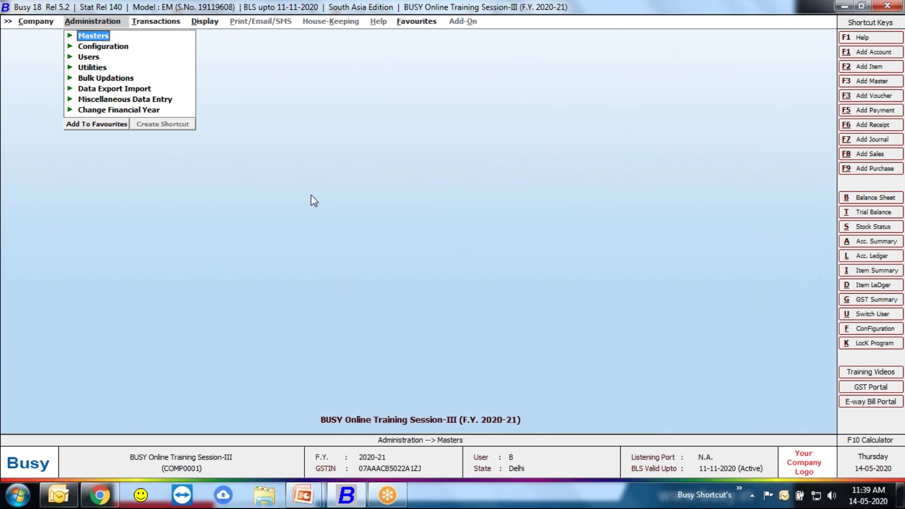
Step: Start a Main series sales voucher dated 20-04-2020 with sale type L/GST-ItemWise, party Cash and material centre Main Store
key(Right)
key(Return)
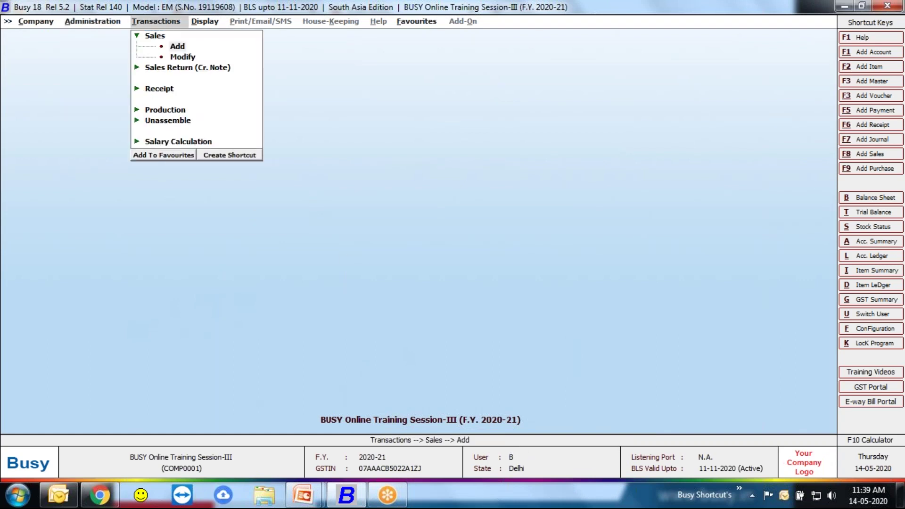
key(Return)
key(Return)
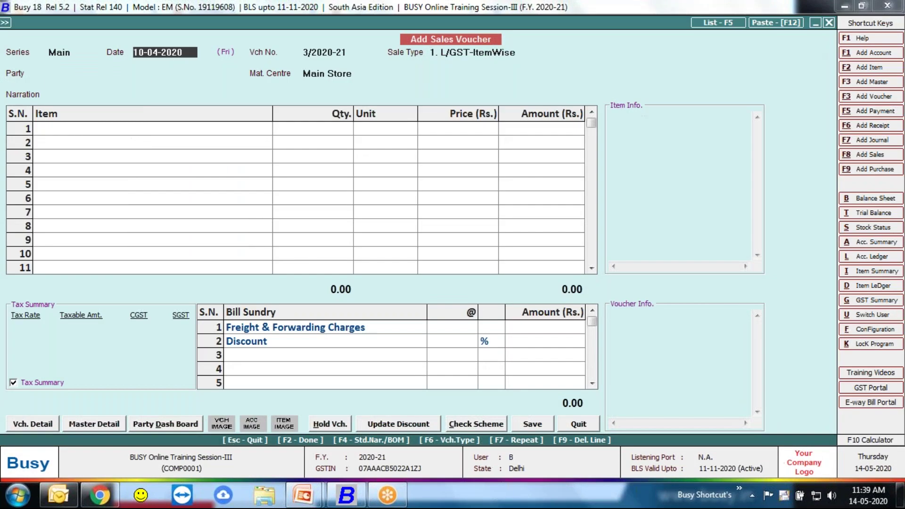
text(20)
key(Return)
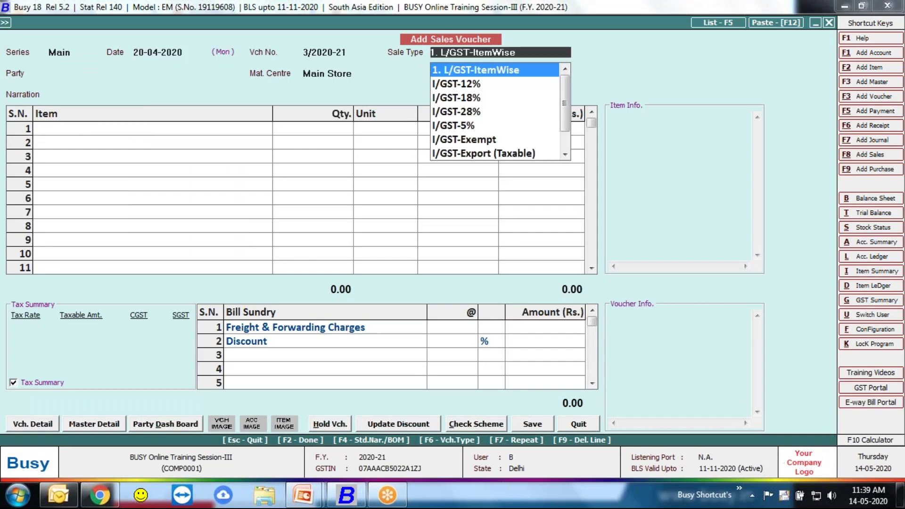
key(Return)
text(cas)
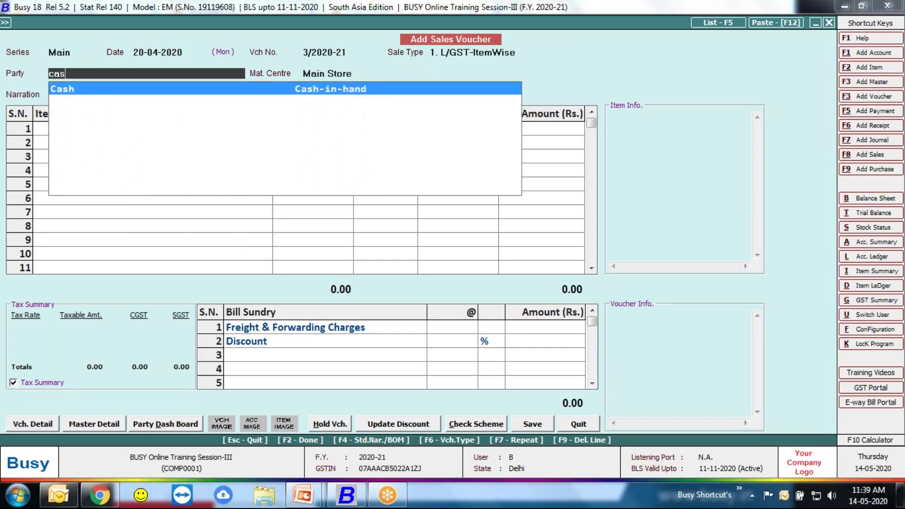
key(Return)
key(Return)
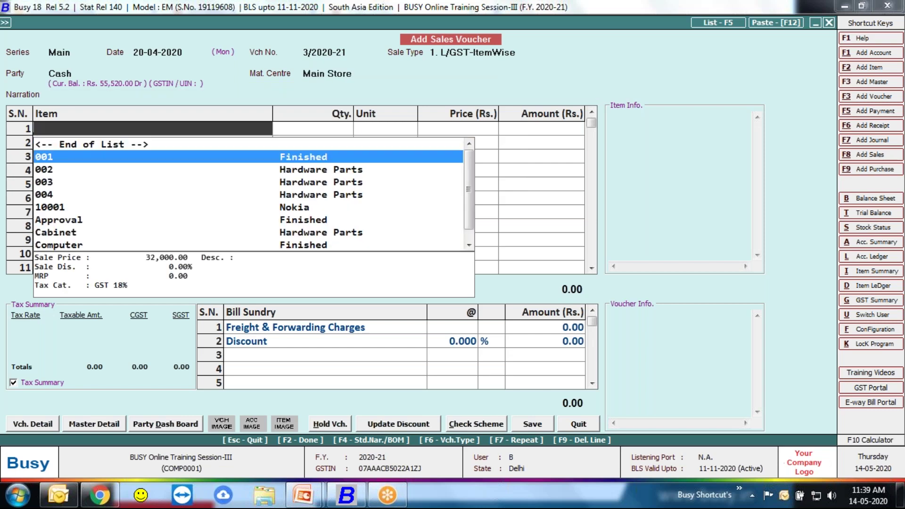
Step: Add the item Nokia 6.1 with a quantity of 2 Pcs. at a price of 13,500
text(no)
key(Return)
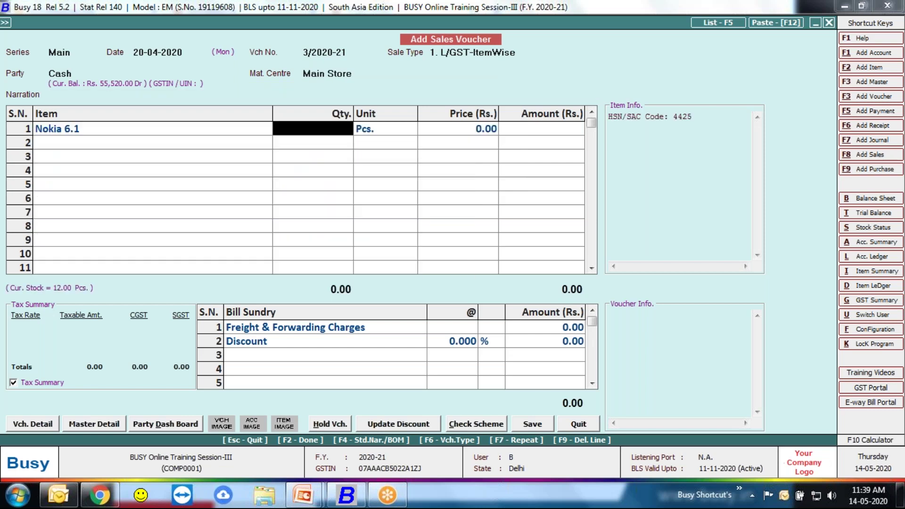
text(2)
key(Return)
key(Return)
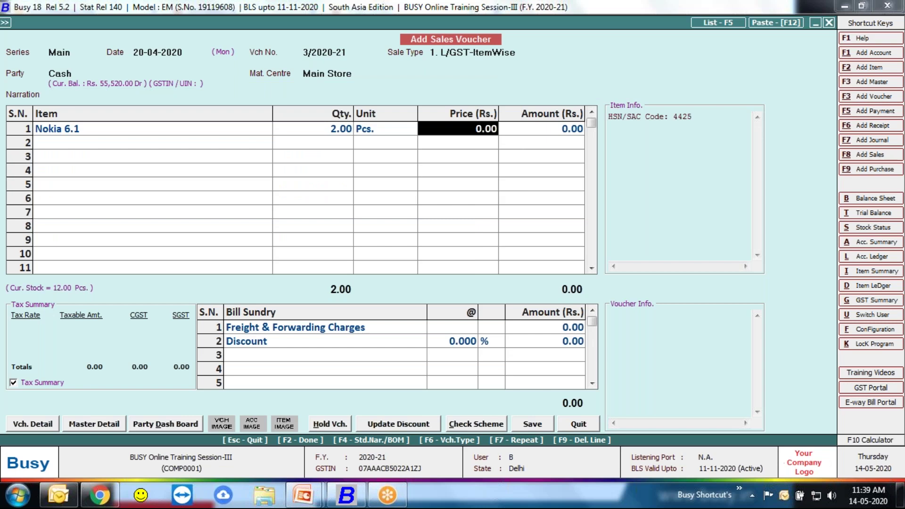
text(13500)
key(Return)
key(Return)
key(Return)
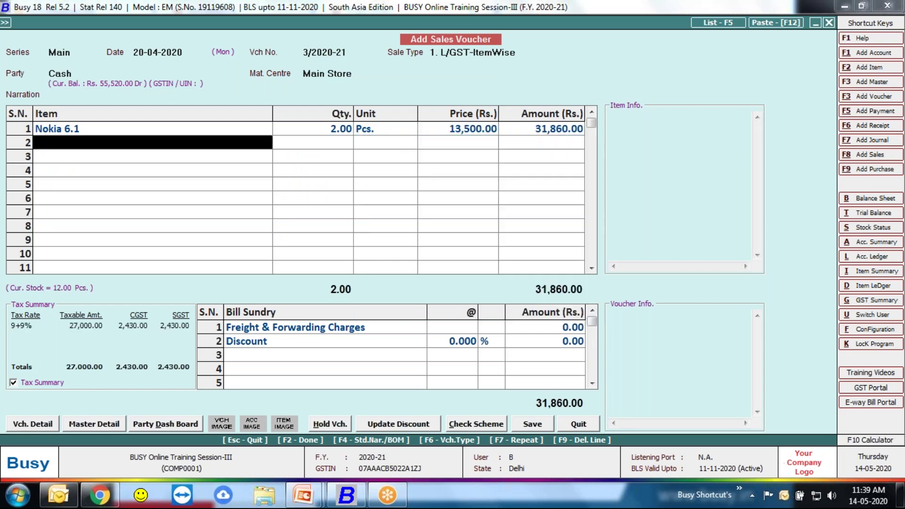
Step: Save the sales voucher with Bharat Lori Company as transport, decline printing, and leave voucher entry
key(F2)
key(F2)
key(Return)
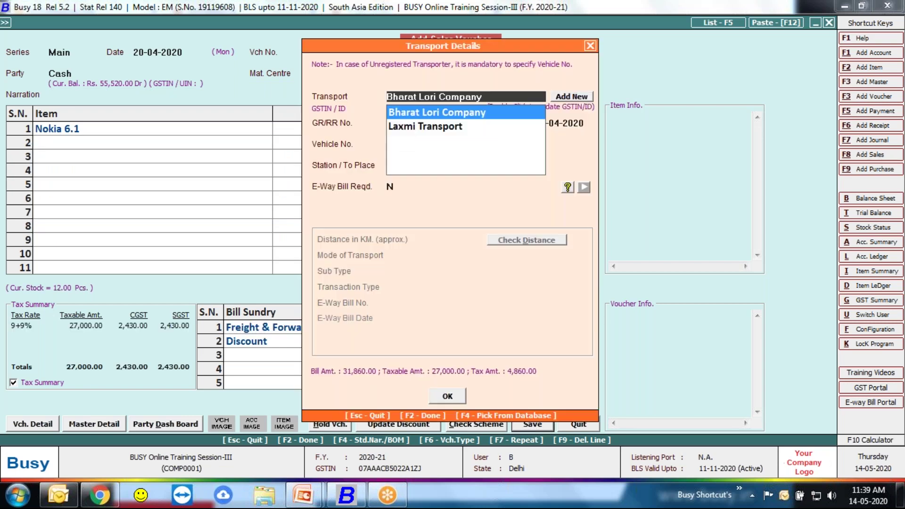
key(F2)
key(n)
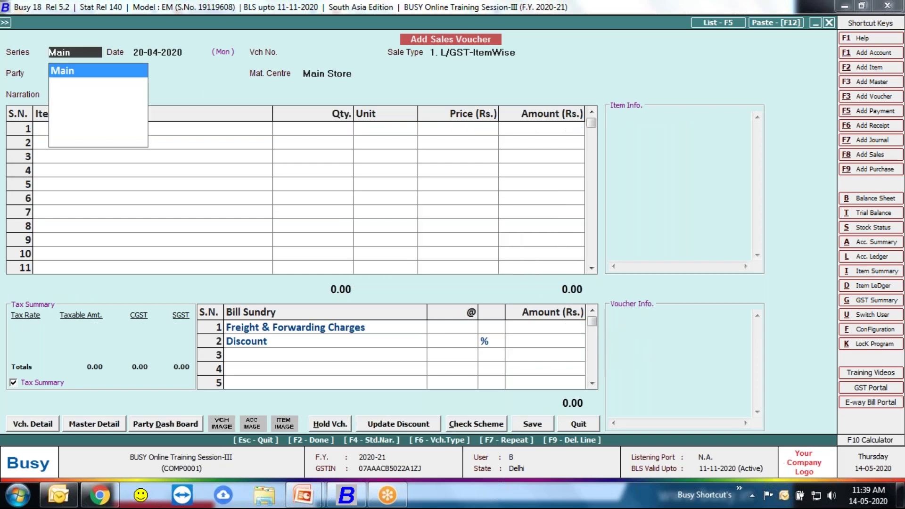
key(Escape)
key(Escape)
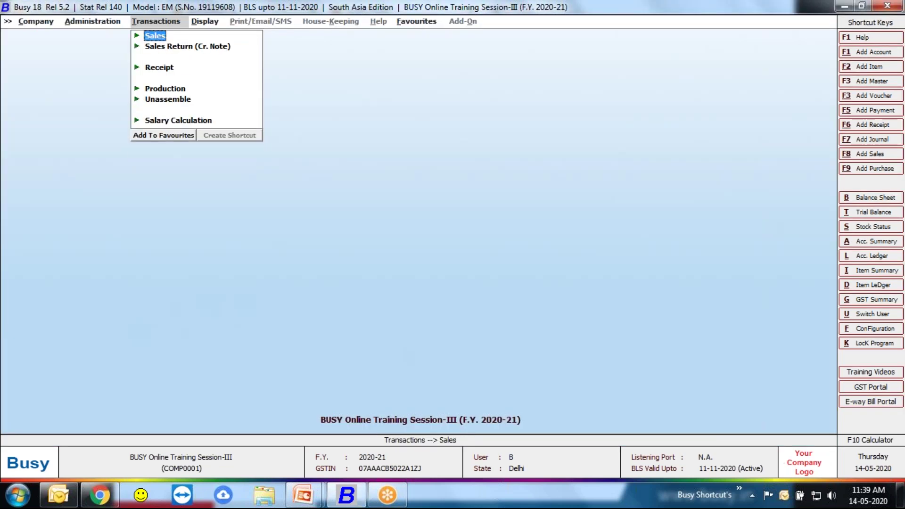
Step: Close the company and choose BUSY Online Training Session-III again from the company list
key(Left)
key(Left)
key(Return)
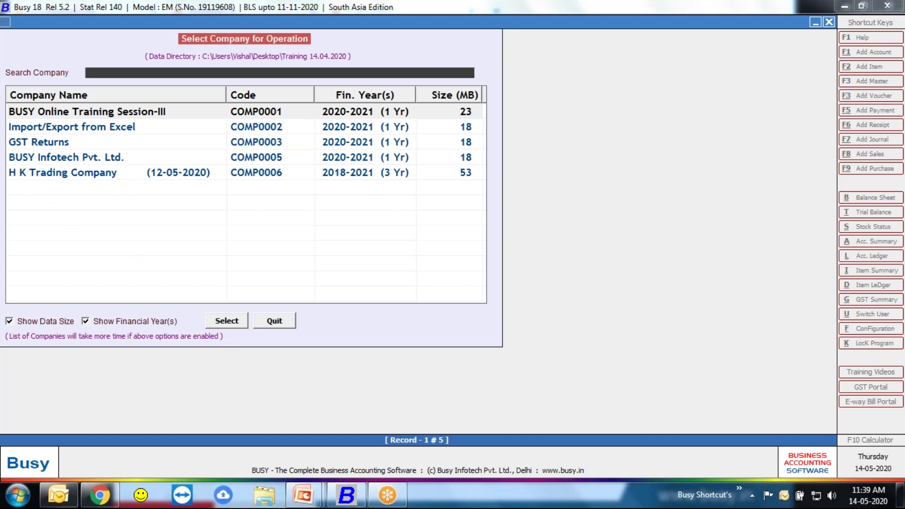
key(Down)
key(Down)
key(Up)
key(Up)
key(Return)
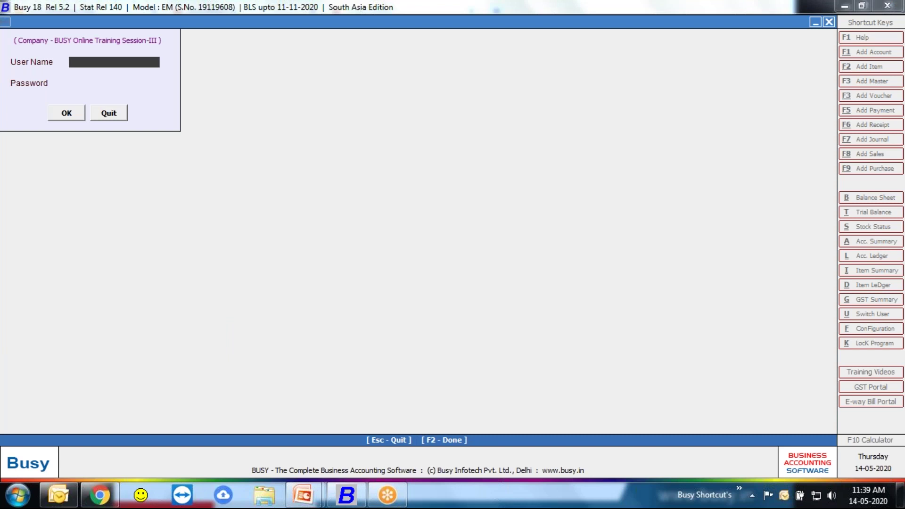
Step: Log in to the company as user A with the account password
text(A)
key(Return)
text(A)
key(Return)
key(Return)
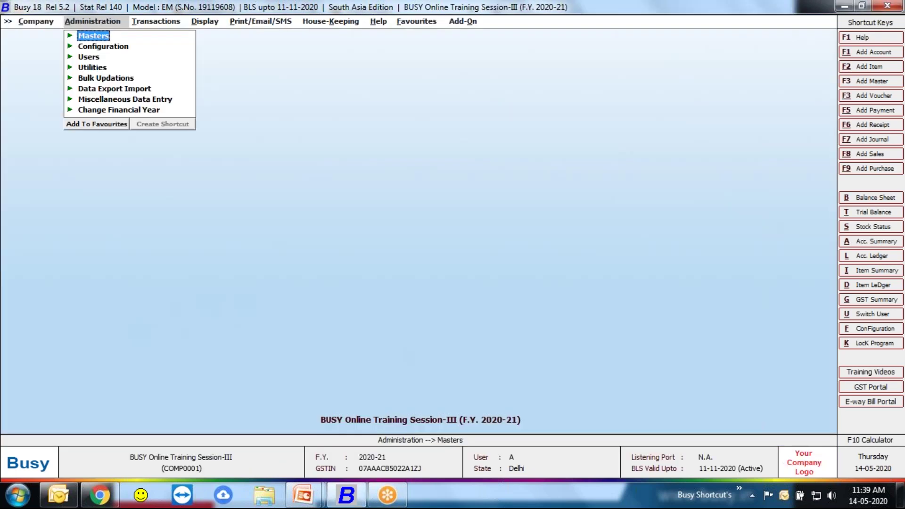
Step: Open the Main series sales voucher dated 20-04-2020 for modification and view its voucher history
key(Right)
key(Return)
key(Down)
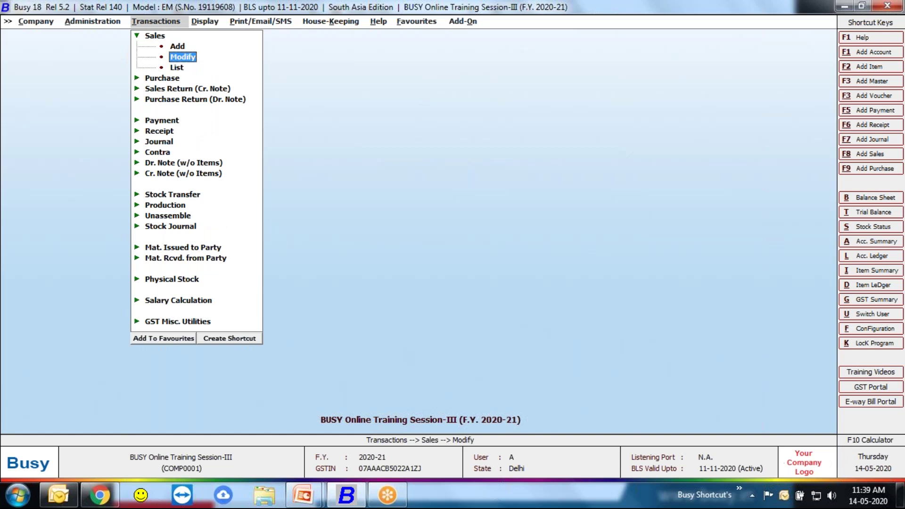
key(Return)
key(Return)
key(Return)
key(Return)
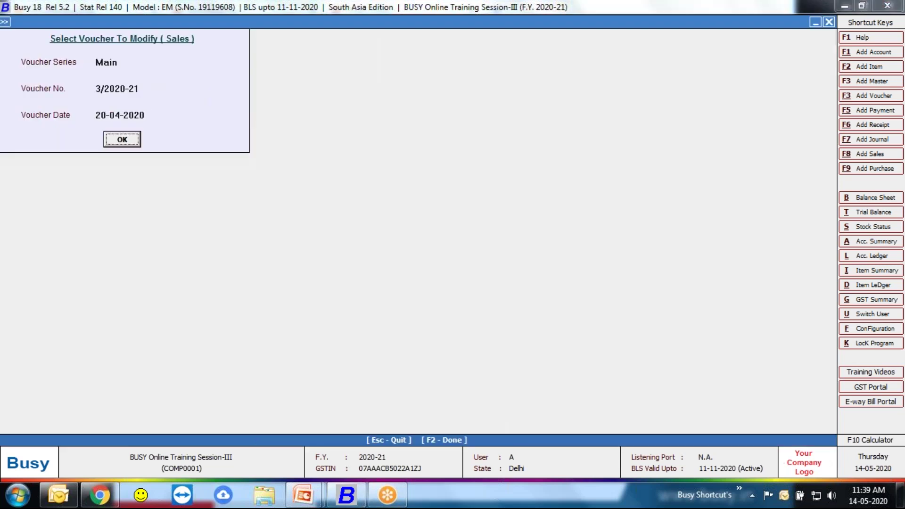
key(Return)
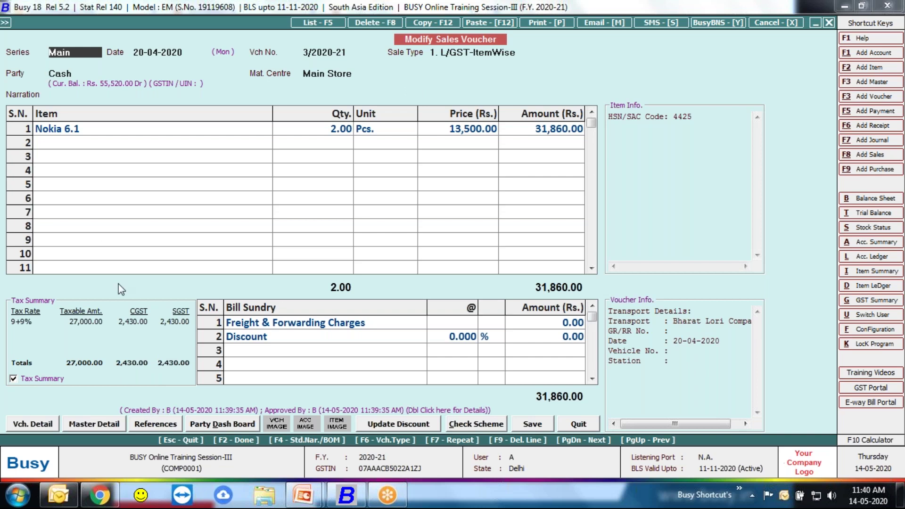
double_click(417, 411)
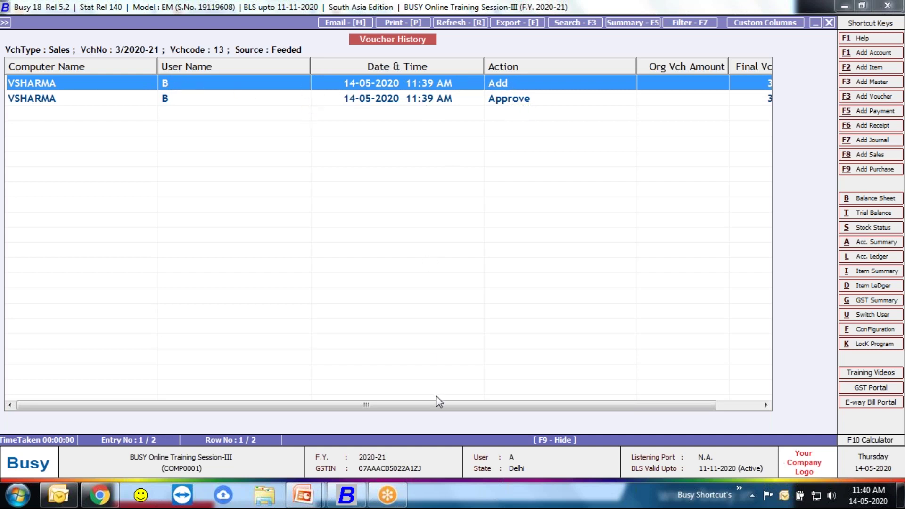
drag(437, 404, 243, 432)
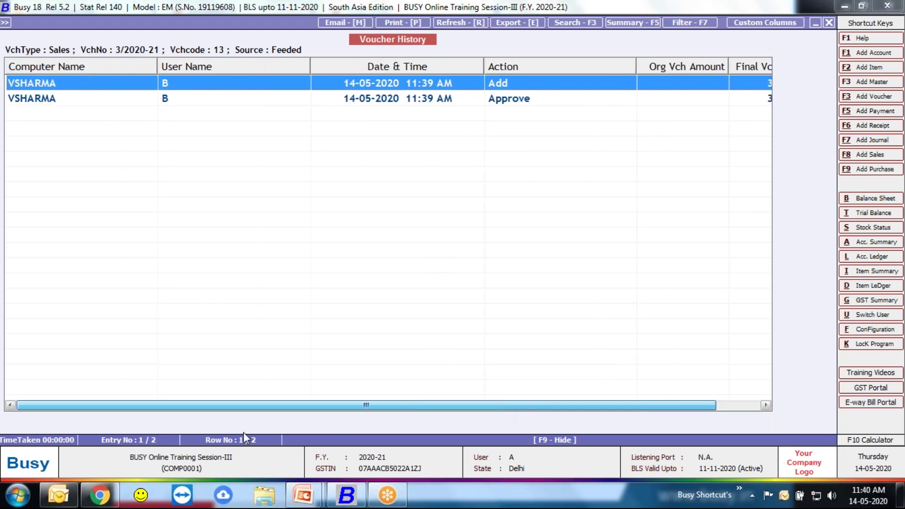
Step: Leave the voucher history and the sales voucher, and close the company
key(Escape)
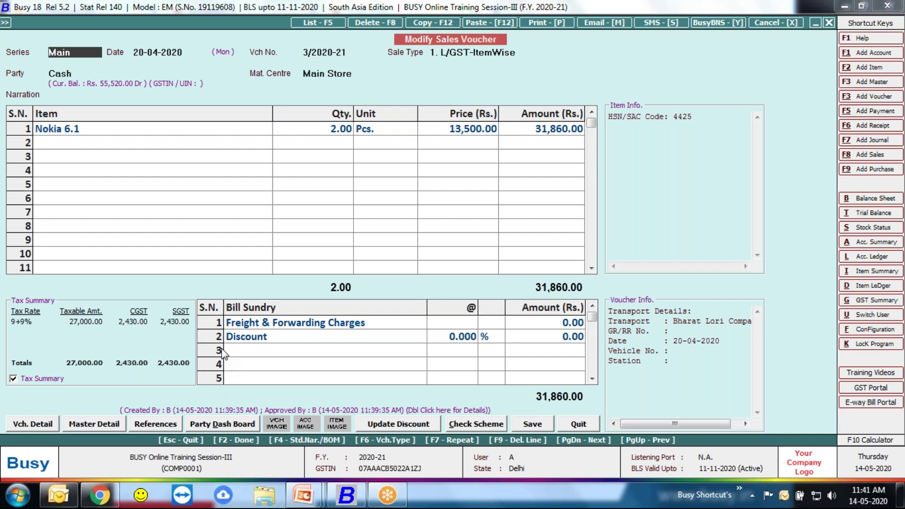
key(Escape)
key(Escape)
key(Left)
key(Left)
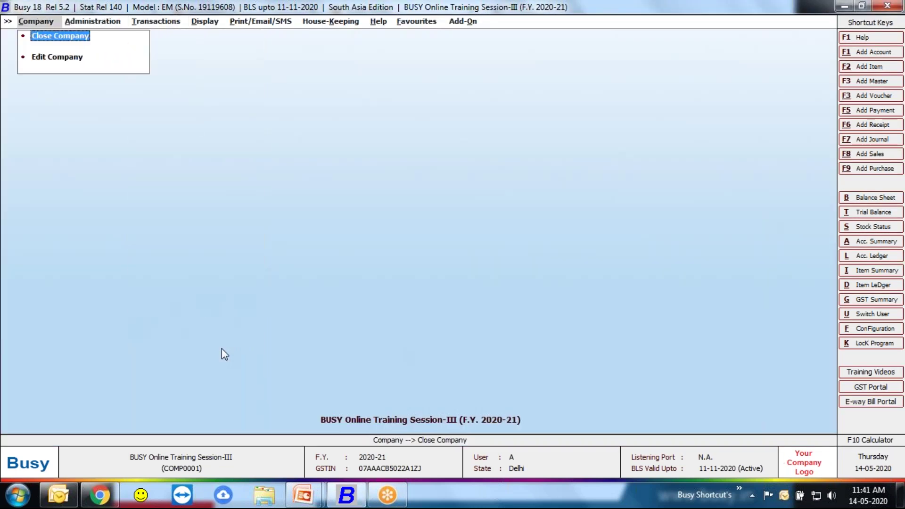
key(Return)
Step: Open BUSY Online Training Session-III from the company list and log in as user C
key(Return)
key(Down)
key(Up)
key(Return)
key(Return)
key(Return)
key(Return)
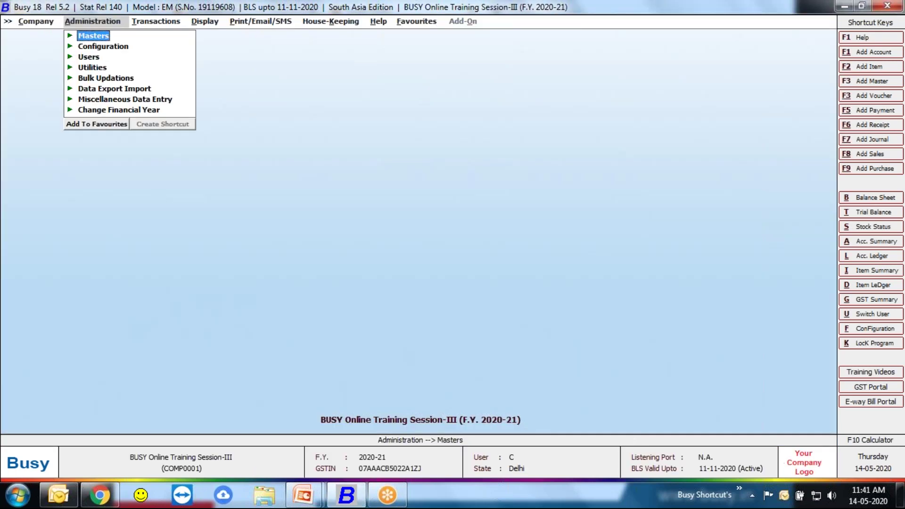
Step: Start a new account master named Softmatrix Technology as a General Ledger under the Sundry Debtors group
key(Return)
key(Return)
key(Return)
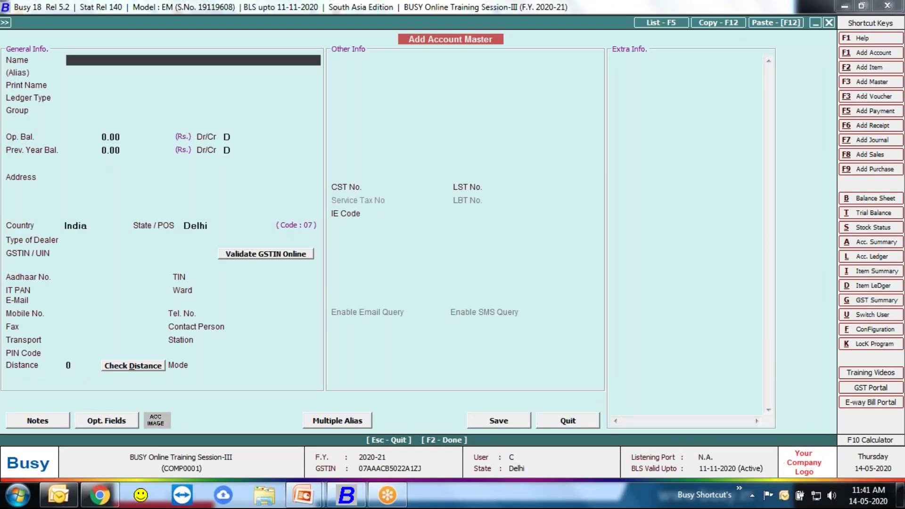
text(Softmatrix Technology)
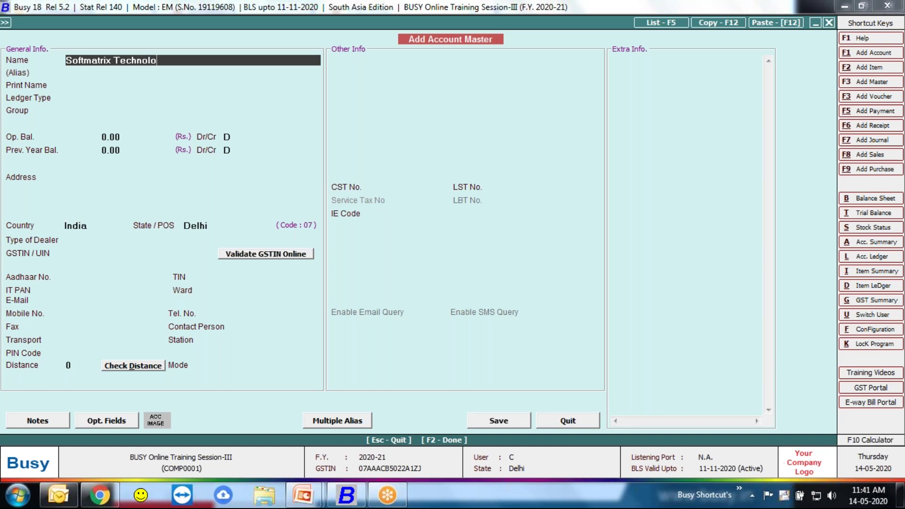
key(Return)
key(Return)
key(Return)
key(Return)
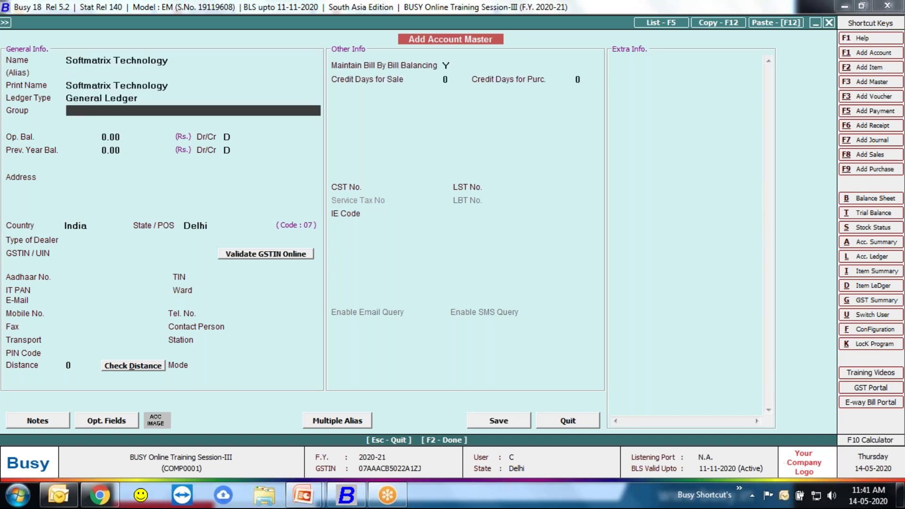
text(su)
key(Down)
key(Return)
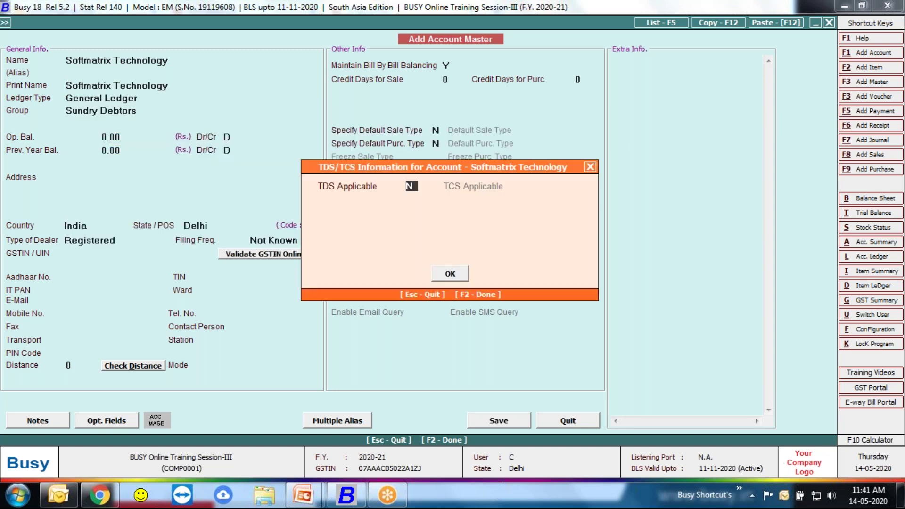
Step: Keep TDS Applicable at N, set the dealer type to Un-Registered, save the account master, and leave account entry
key(Return)
key(Return)
key(Return)
key(Return)
key(Return)
key(Return)
key(Return)
key(Return)
key(Down)
key(Return)
key(F2)
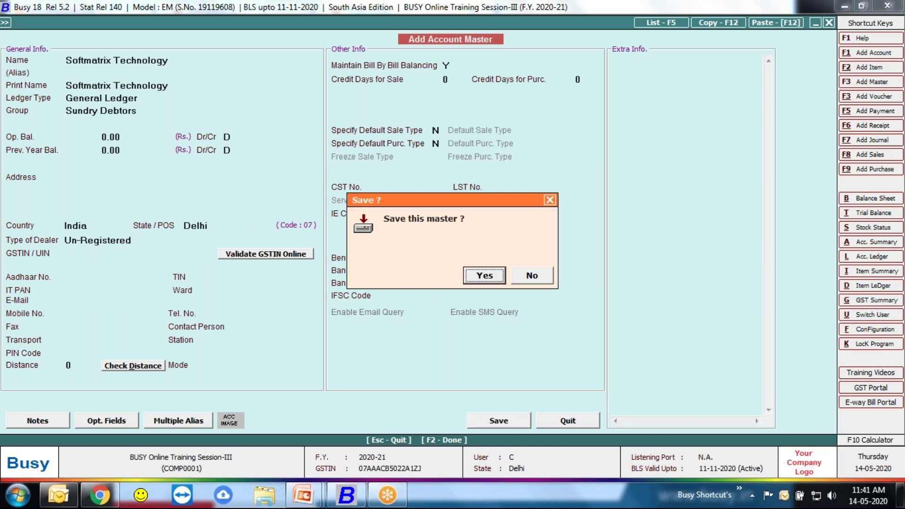
key(Return)
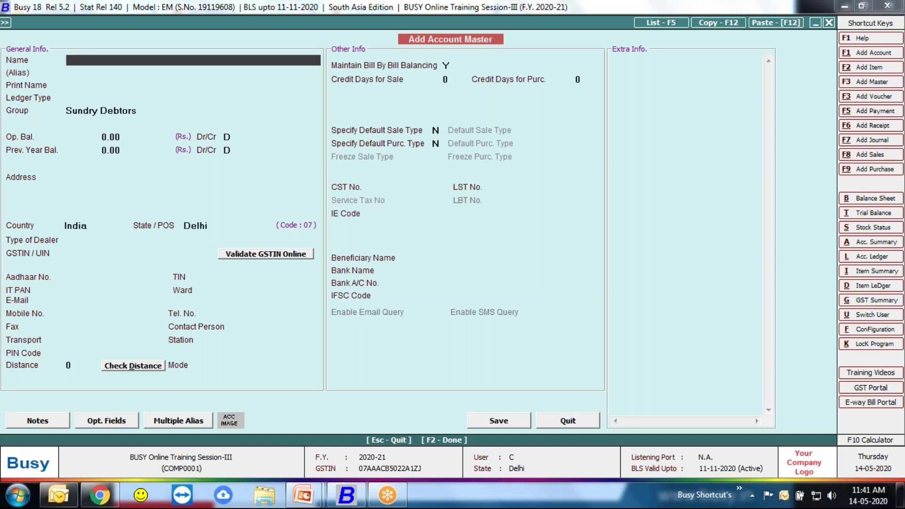
key(Escape)
key(Escape)
key(Escape)
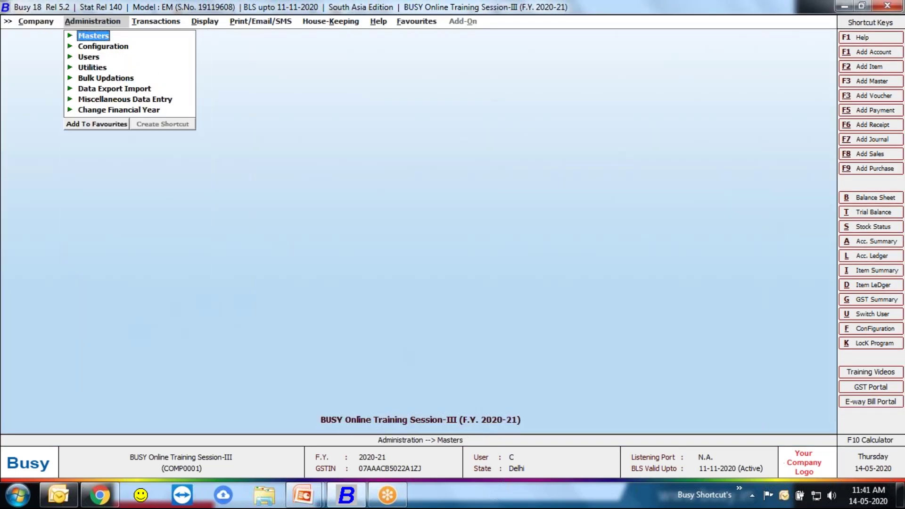
Step: Close the company and bring up the list of companies again
key(Left)
key(Return)
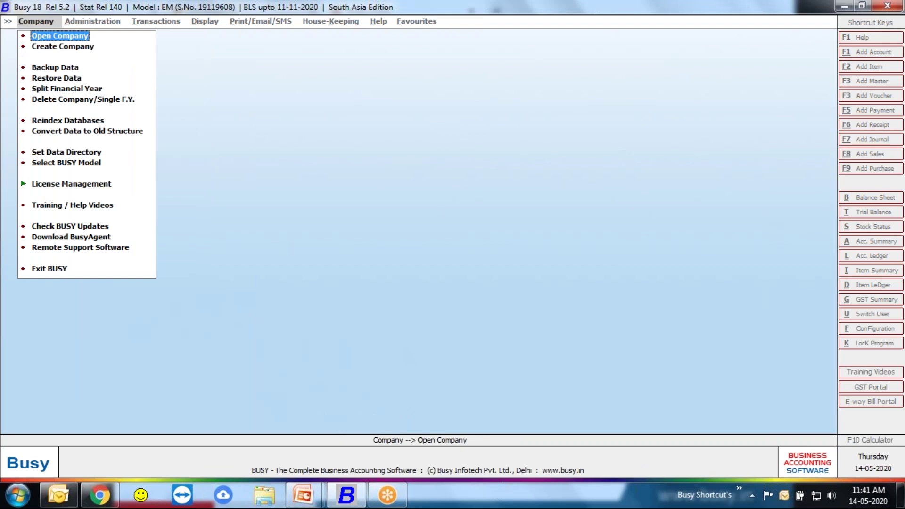
key(Return)
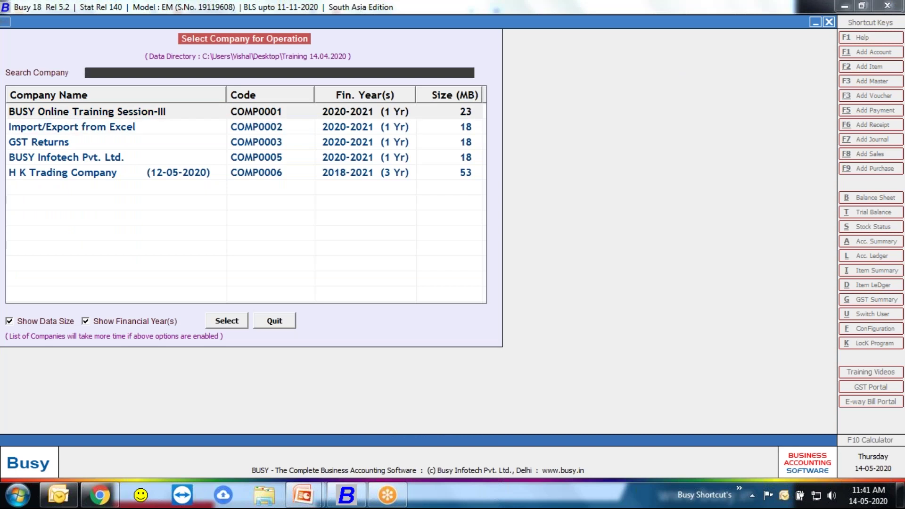
Step: Log in to BUSY Online Training Session-III as user A with the account password
text(A)
key(Return)
text(a)
key(Return)
key(Return)
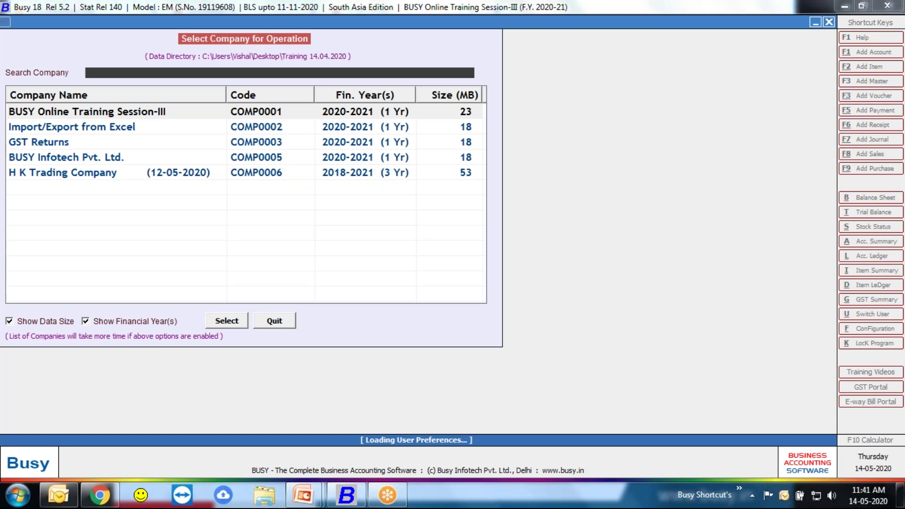
Step: Bring up the list of account masters available for modification
key(Up)
key(Return)
key(Down)
key(Down)
key(Down)
key(Down)
key(Up)
key(Up)
key(Up)
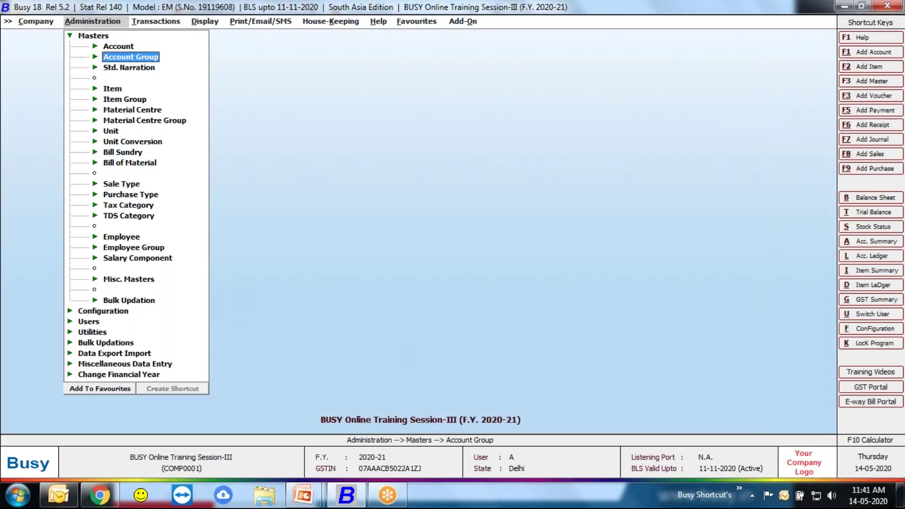
key(Up)
key(Return)
key(Down)
key(Return)
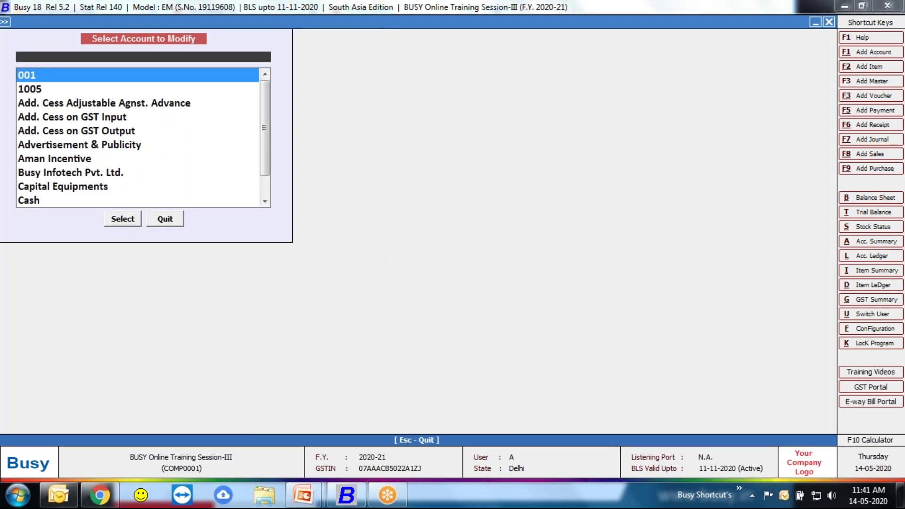
Step: Open the Softmatrix Technology account to check its creation and approval details, and leave account modification
text(sof)
key(Return)
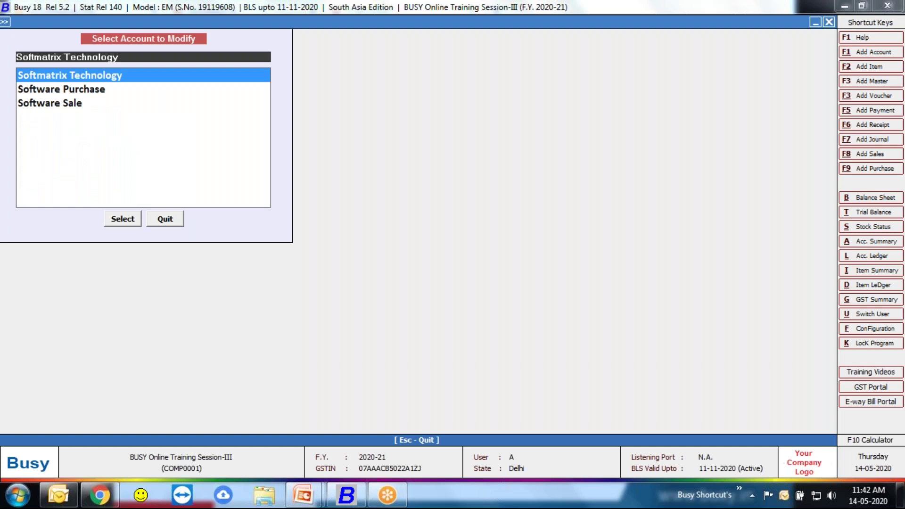
key(Return)
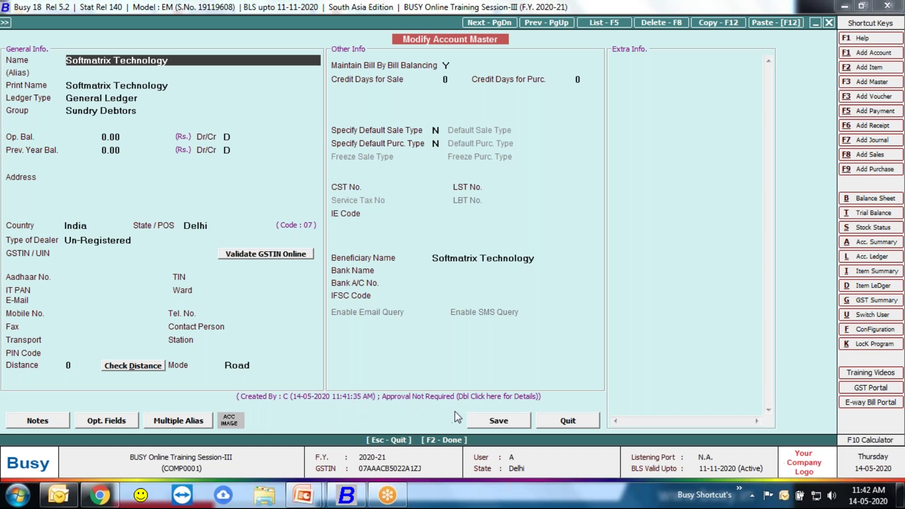
click(542, 419)
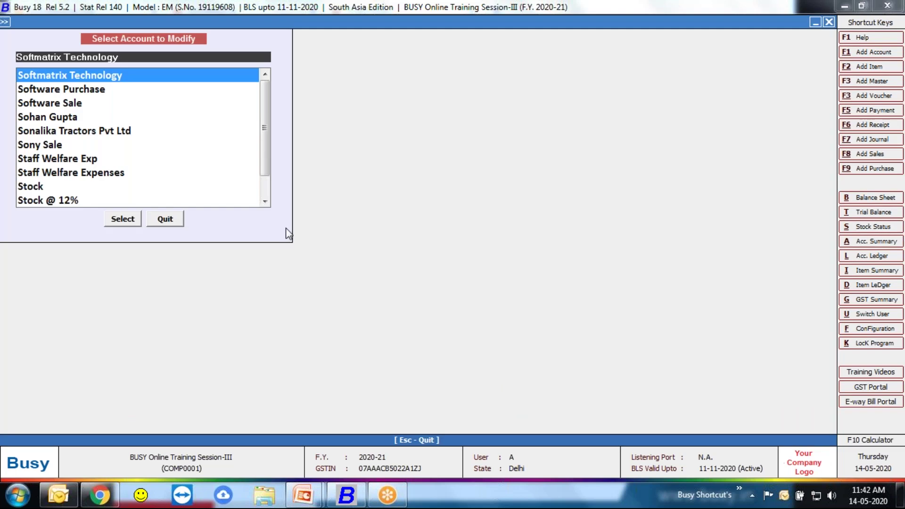
key(Escape)
key(Escape)
key(Escape)
Step: Open the General section of the company's Features / Options configuration
key(Down)
key(Return)
key(Return)
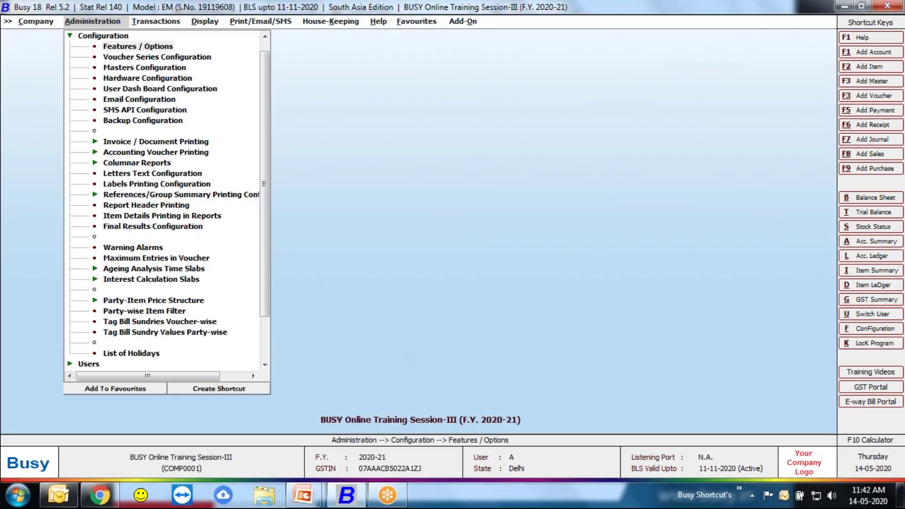
key(Down)
key(Down)
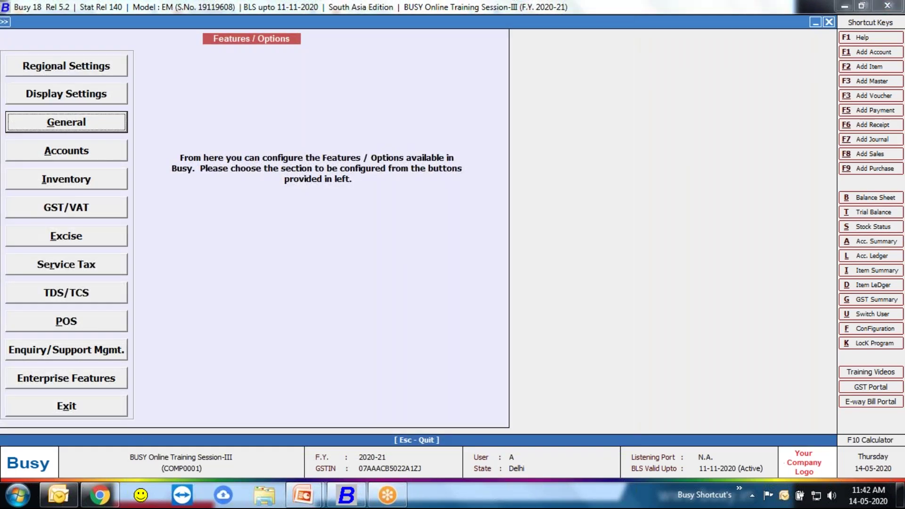
key(Return)
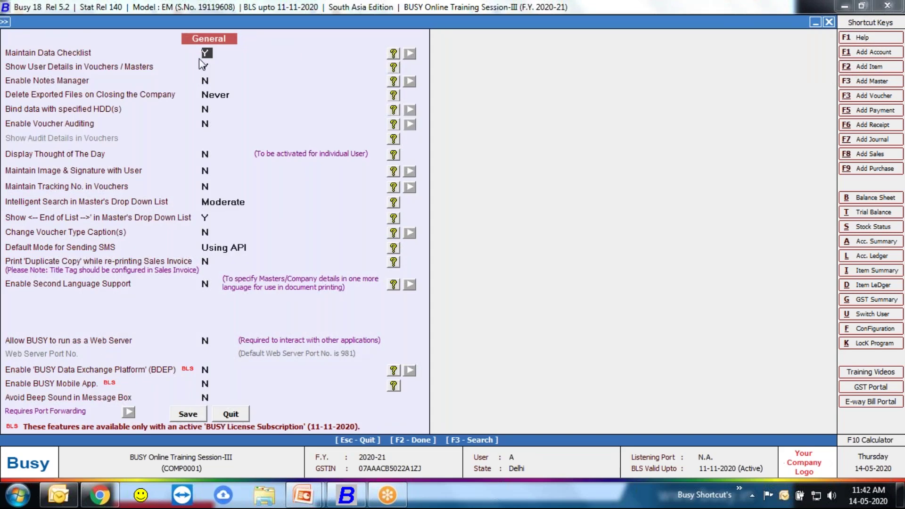
Step: Set Maintain Data Checklist to N and delete the checklist history
text(N)
key(Return)
key(Return)
key(Left)
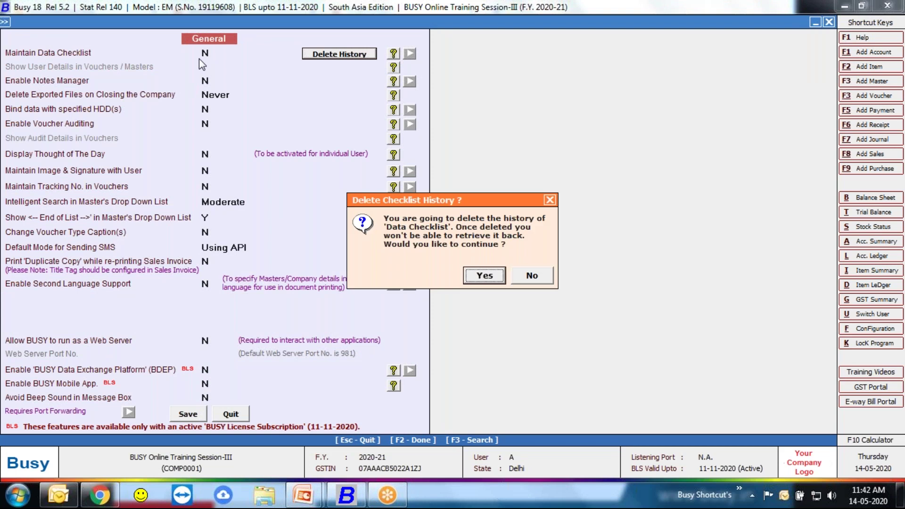
key(Return)
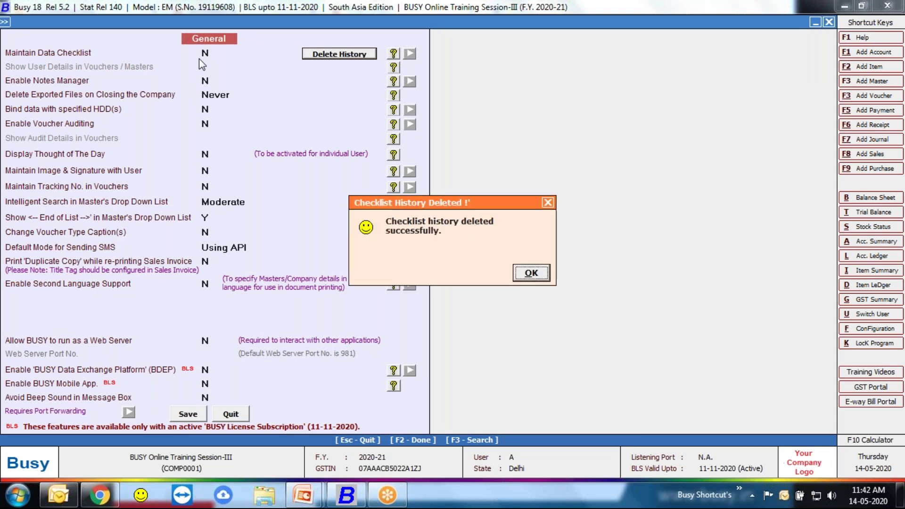
key(Return)
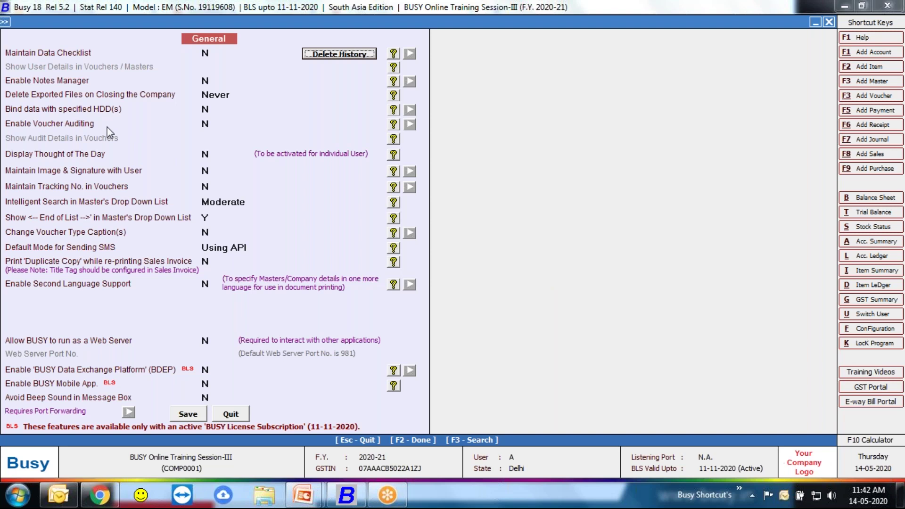
Step: Set Enable Voucher Auditing to Y and open the voucher audit configuration
click(203, 125)
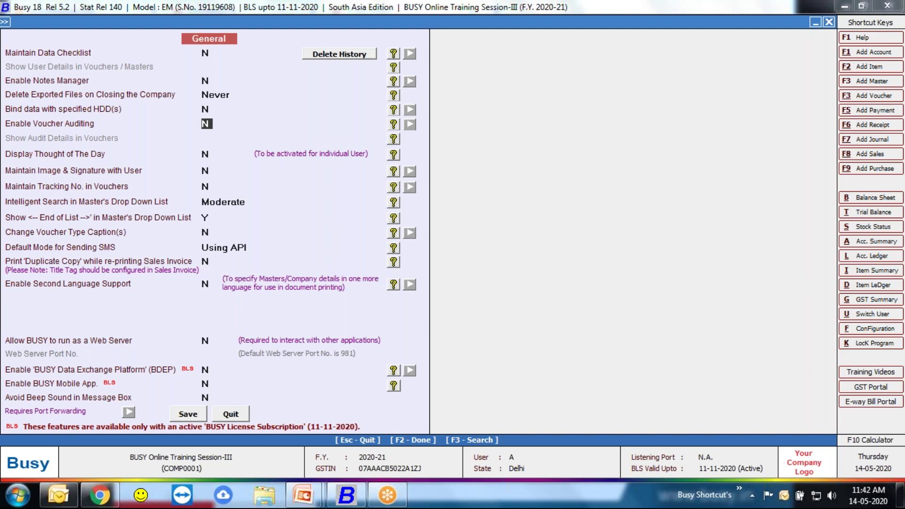
key(y)
key(Return)
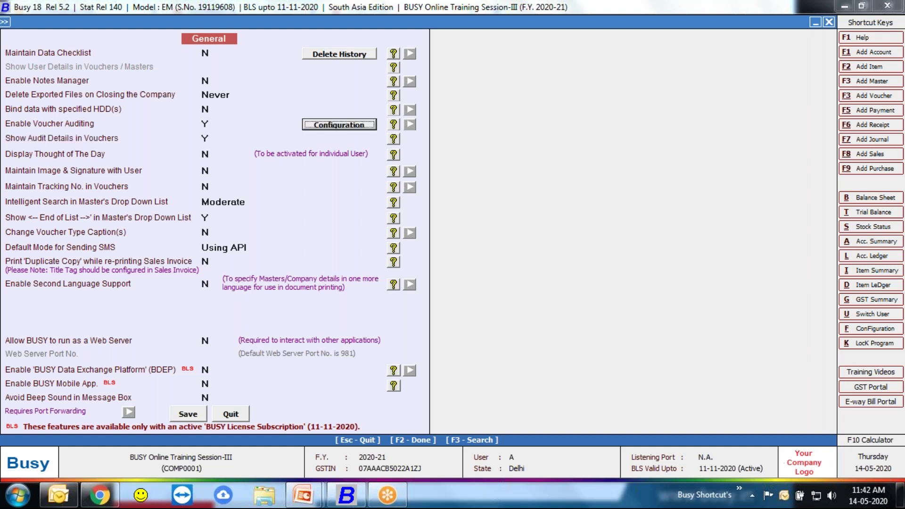
click(319, 125)
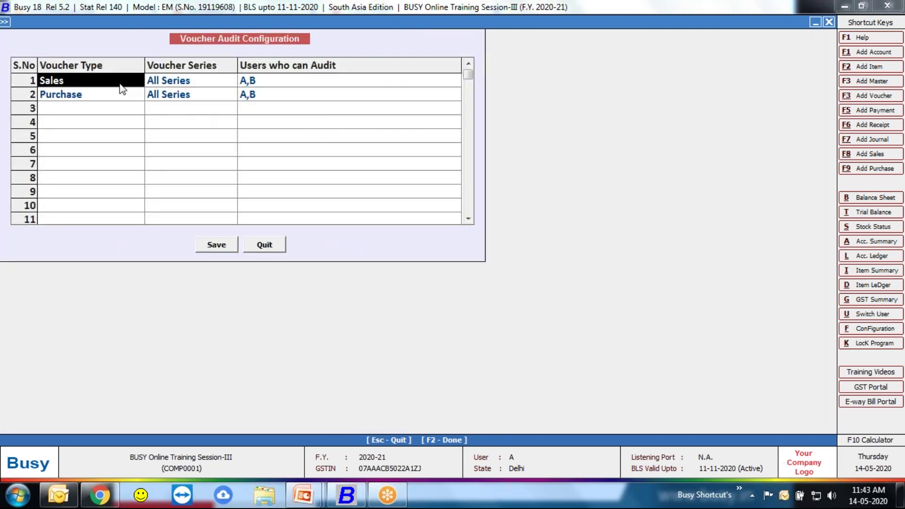
Step: Try to delete the Sales row from the voucher audit configuration
key(Delete)
key(Return)
key(Down)
key(Up)
key(Escape)
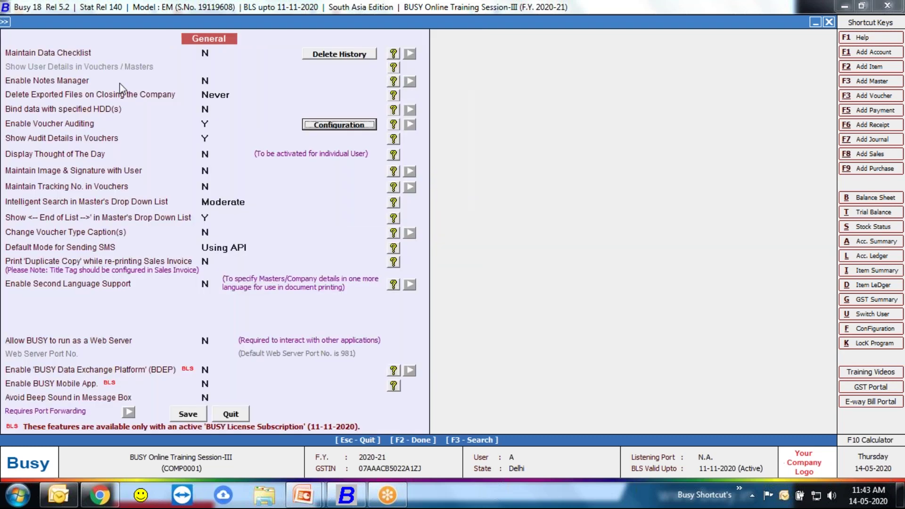
key(Return)
key(ctrl+d)
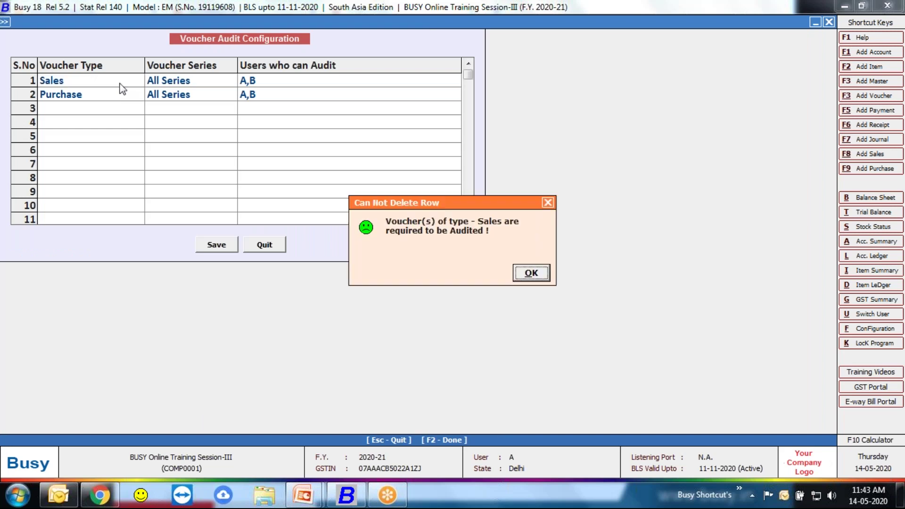
key(Return)
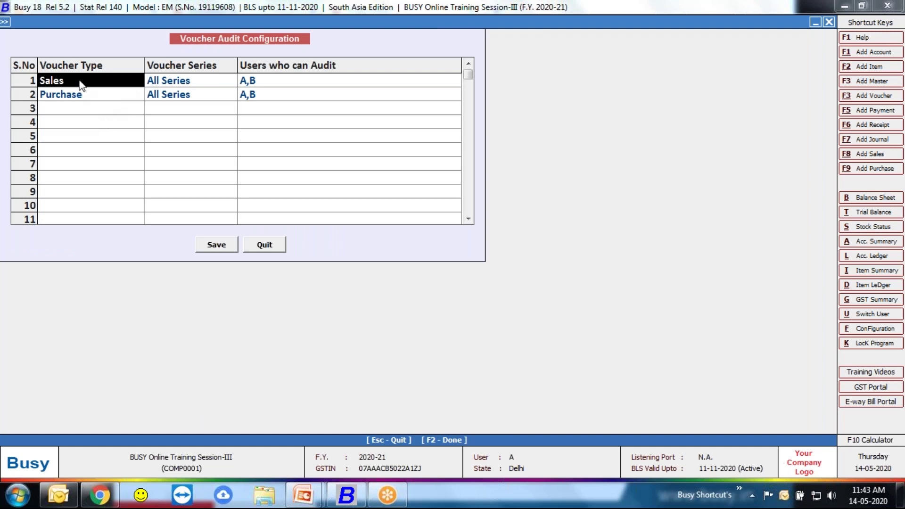
Step: Keep users A and B as auditors for all Sales series, and save the audit configuration and the General options
click(77, 111)
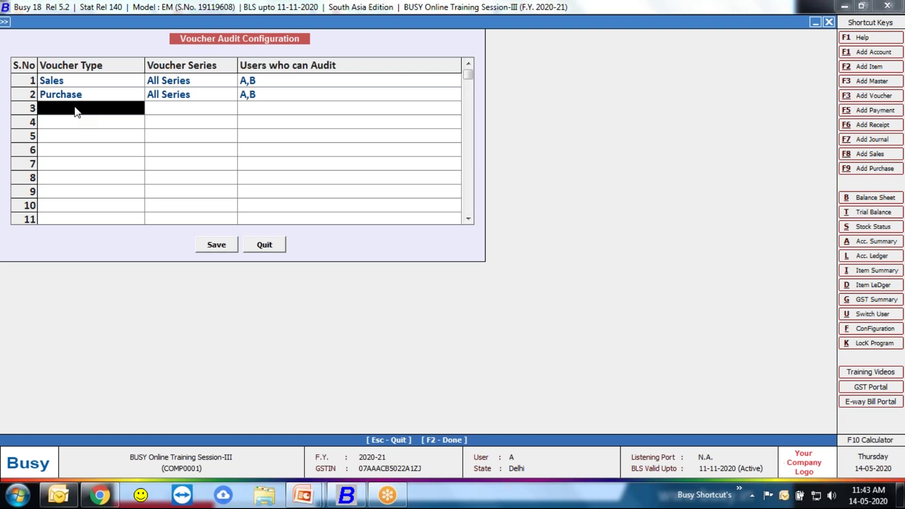
click(68, 87)
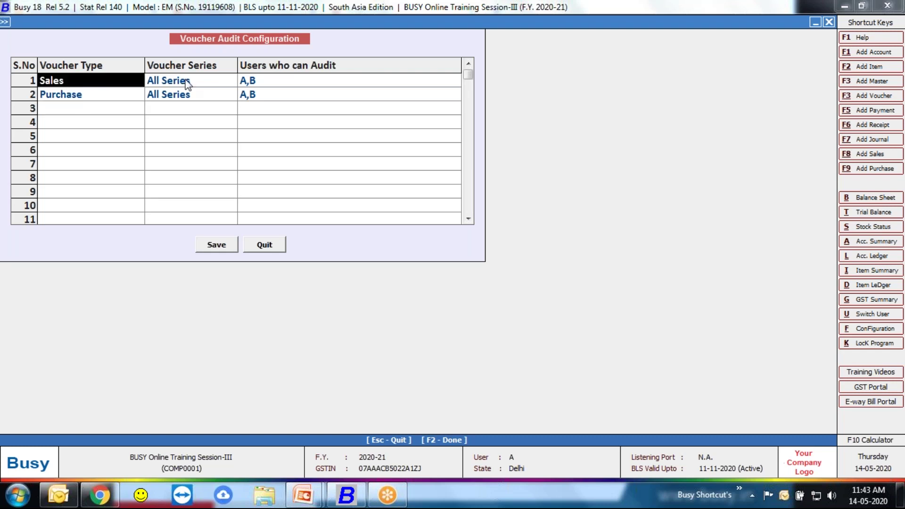
click(214, 81)
key(Return)
key(Down)
key(Up)
key(Return)
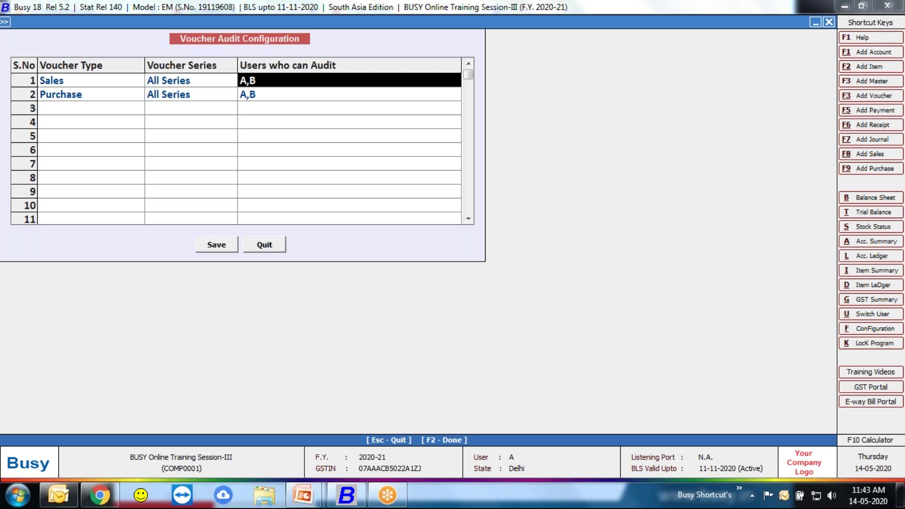
key(Return)
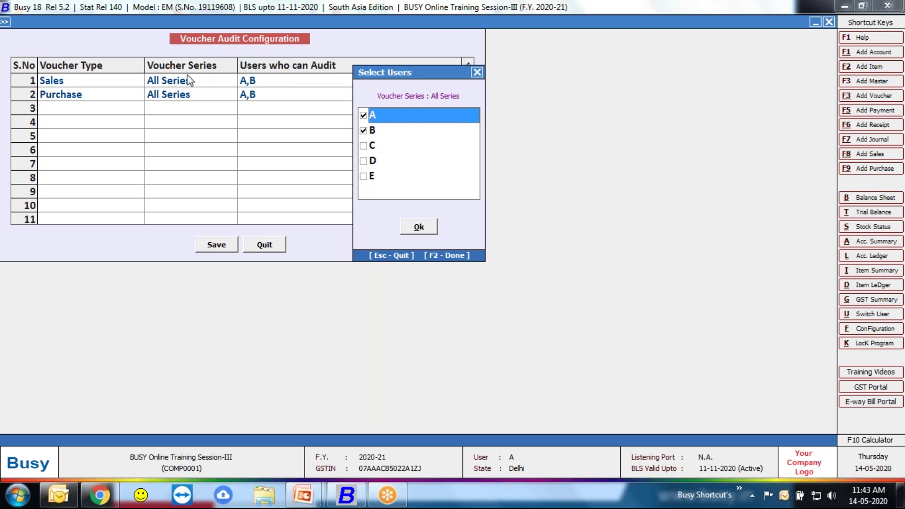
click(417, 229)
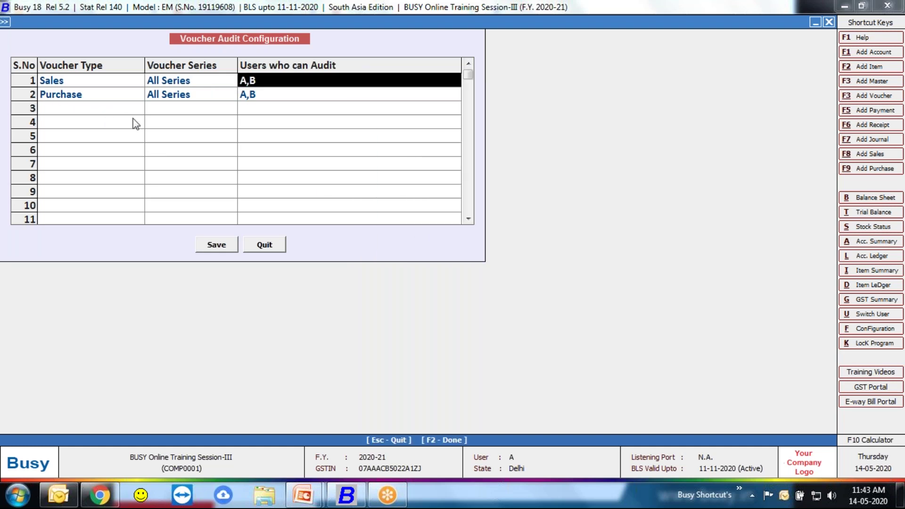
click(210, 244)
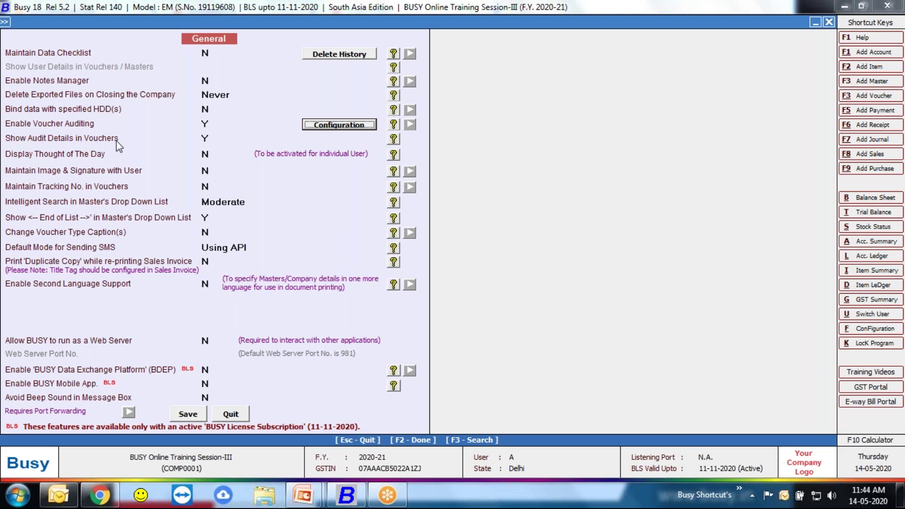
click(189, 415)
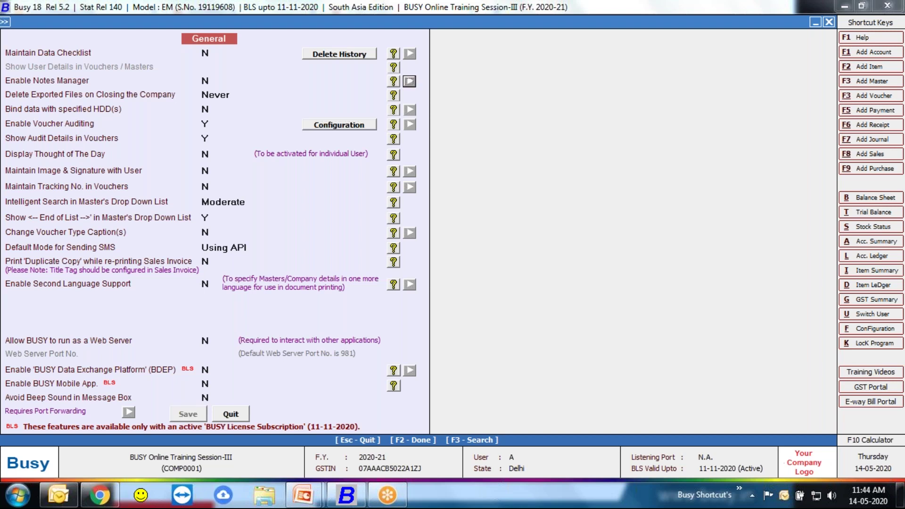
Step: Leave the General configuration and switch to user E, entering the user name and the account password
key(Escape)
key(Escape)
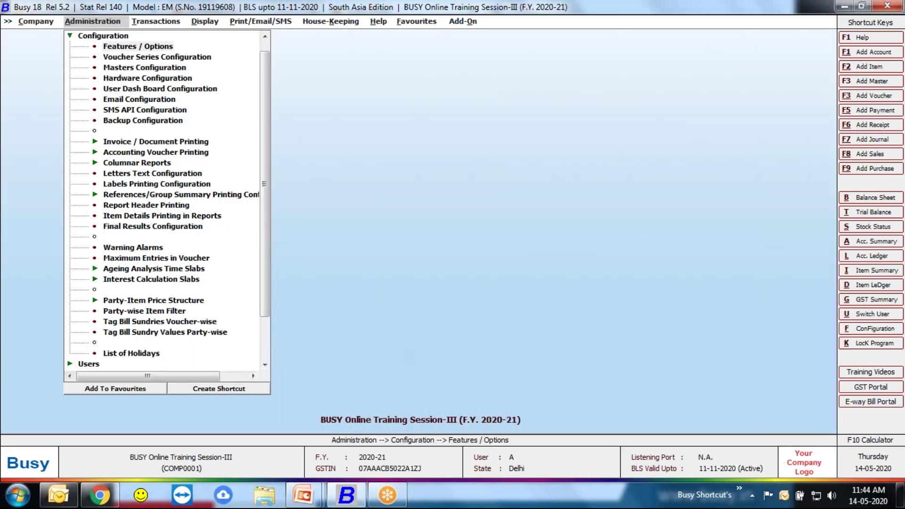
key(Escape)
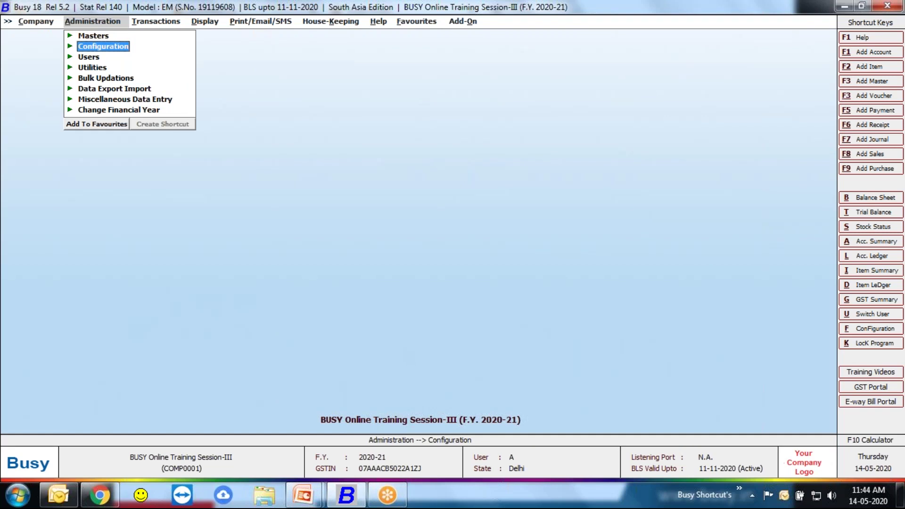
key(ctrl+u)
text(e)
key(Return)
text(e)
key(Return)
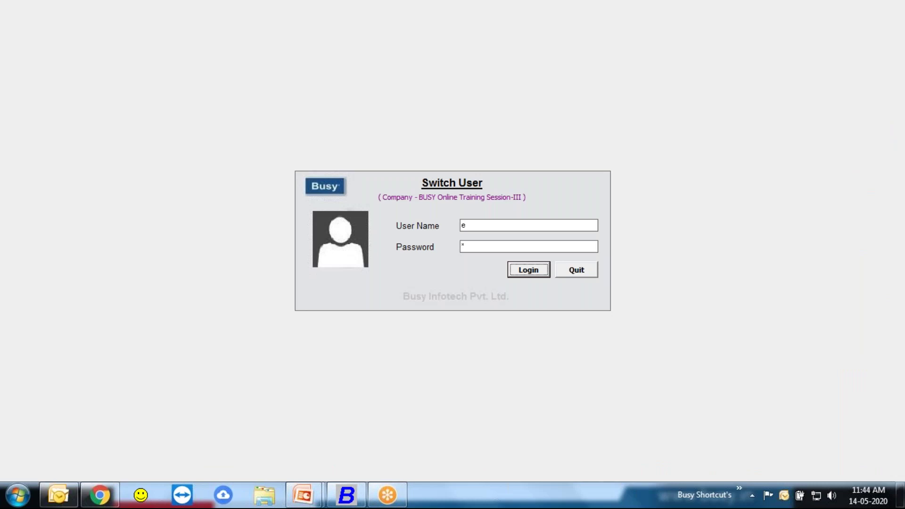
key(Return)
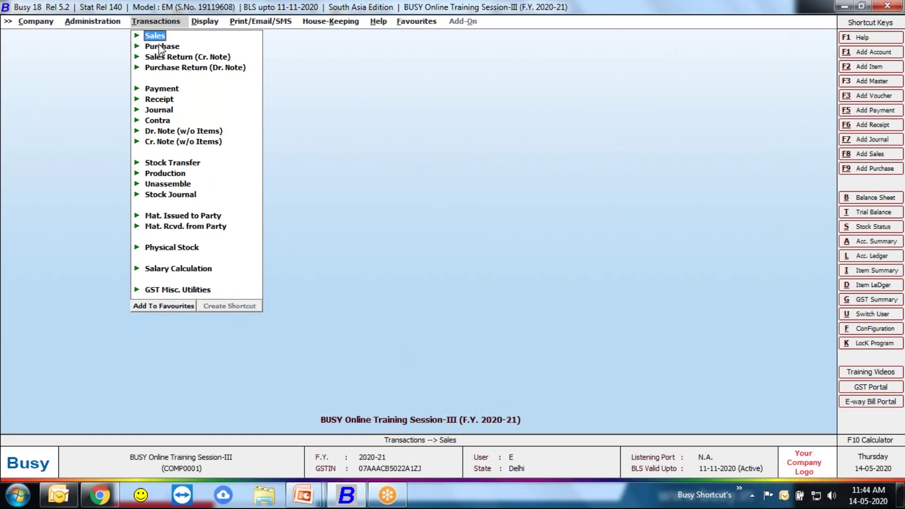
Step: Start a new sales voucher in the Main series dated 28-04-2020, with sale type L/GST-ItemWise and party Softmatrix Technology
key(Return)
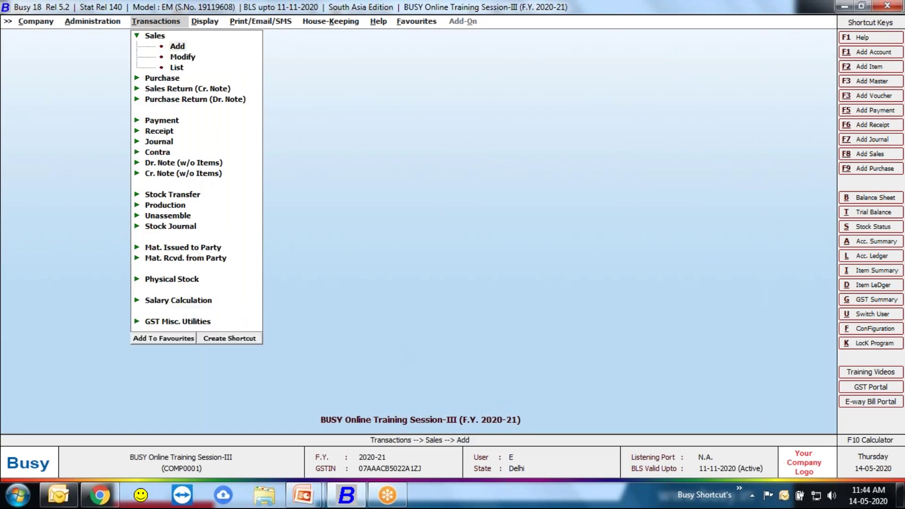
key(Return)
key(Return)
text(30.)
key(BackSpace)
key(BackSpace)
key(BackSpace)
text(28.)
text(4)
key(Return)
key(Return)
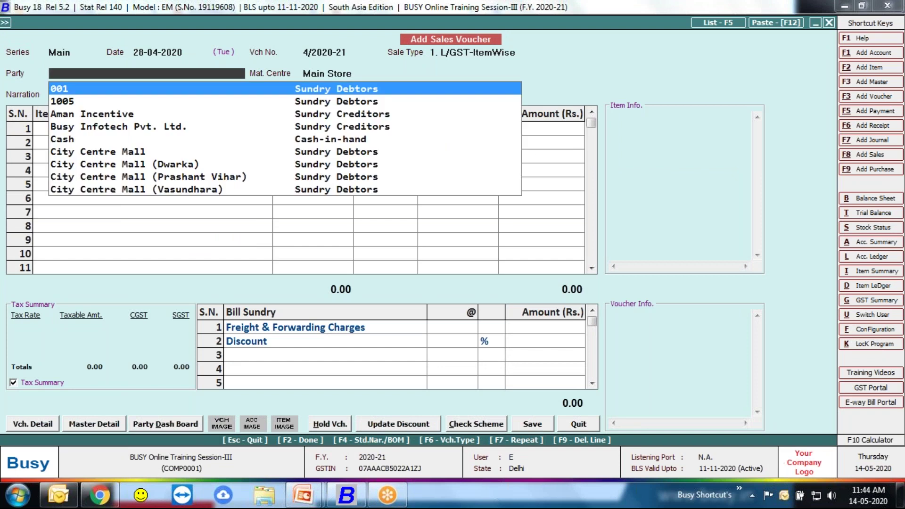
text(sof)
key(Return)
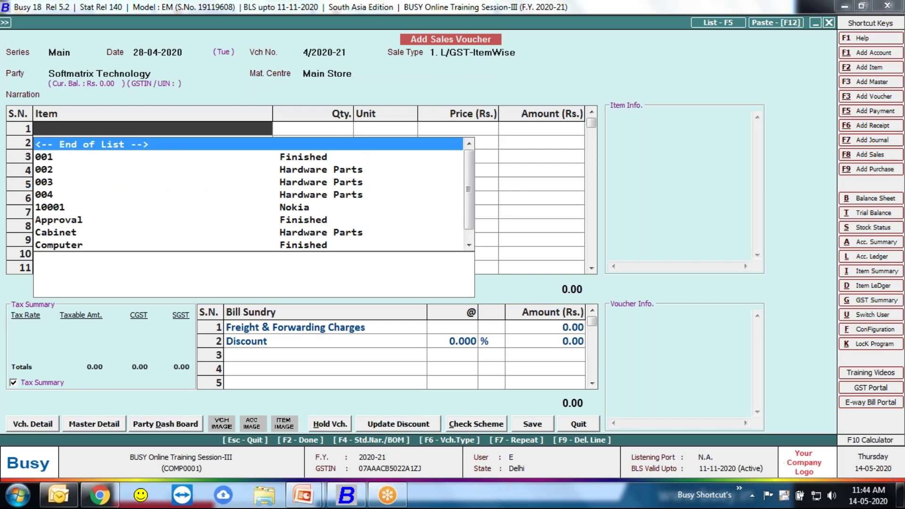
Step: Add the item Computer to the voucher with a quantity of 3 units at a price of 32,000.00
text(c)
key(Down)
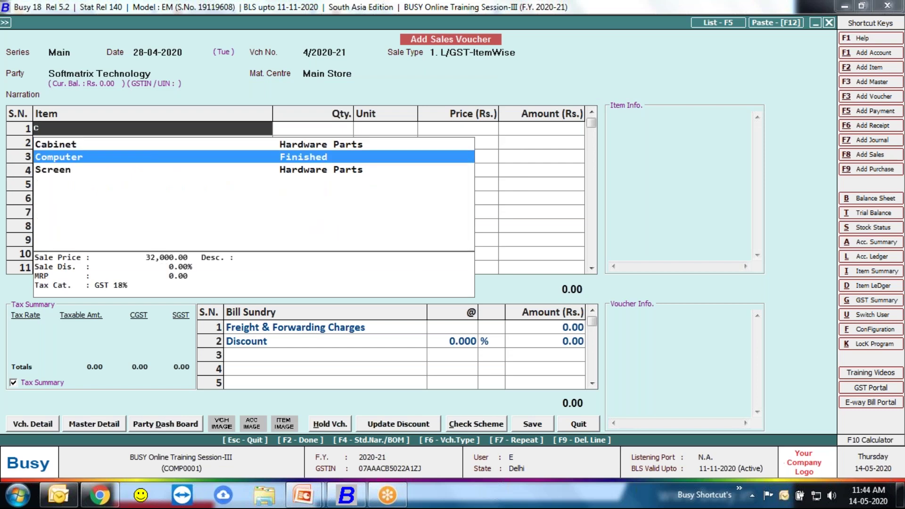
key(Return)
text(3)
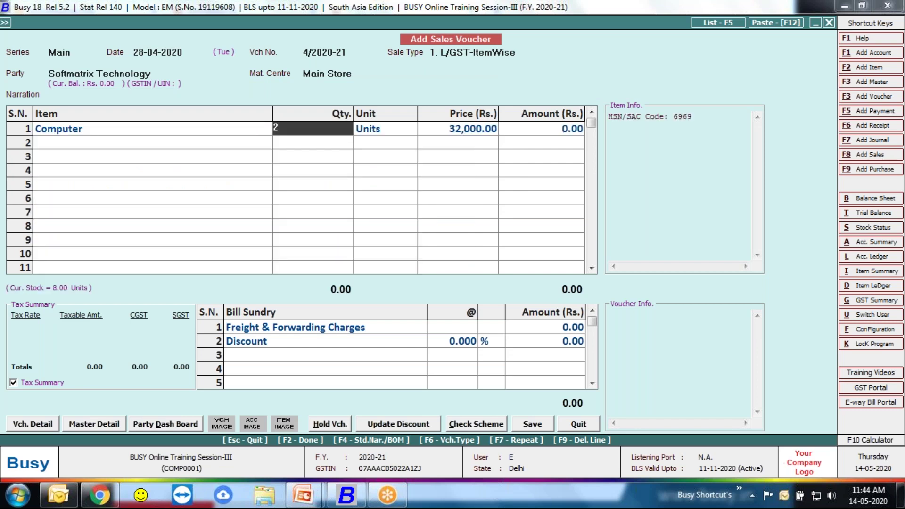
key(Return)
key(Return)
key(Return)
Step: Save the sales voucher without bill sundry amounts and leave voucher entry
key(F2)
key(F2)
key(Return)
key(Return)
key(F2)
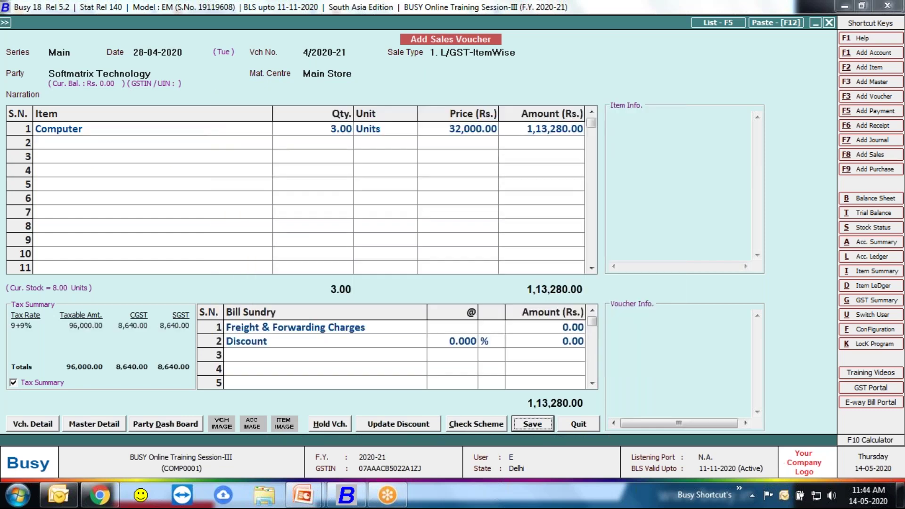
key(F2)
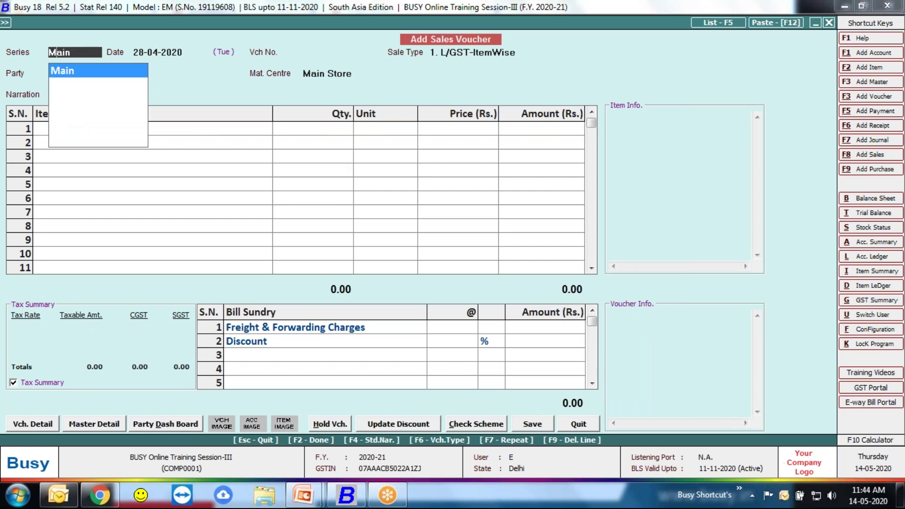
key(Escape)
key(Escape)
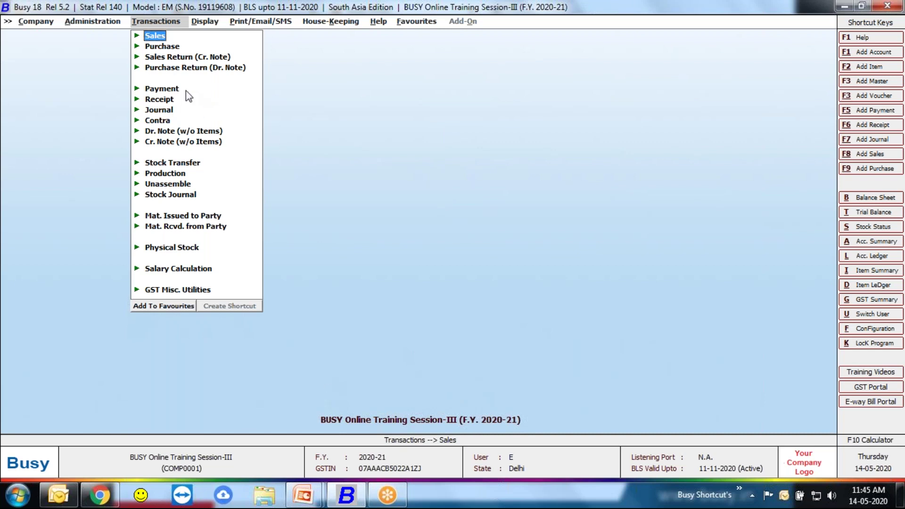
Step: Switch to user B, entering the user name and the account password
click(289, 74)
key(alt+u)
text(b)
key(Return)
text(b)
key(Return)
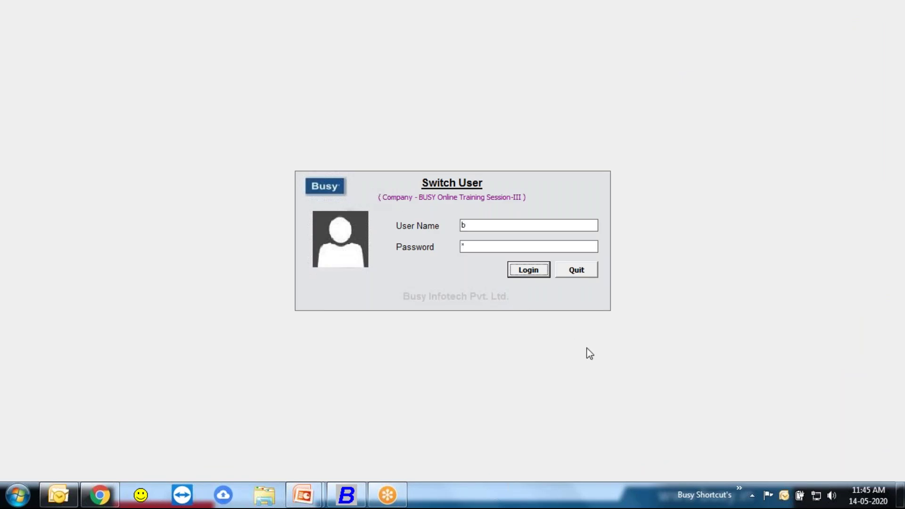
click(521, 275)
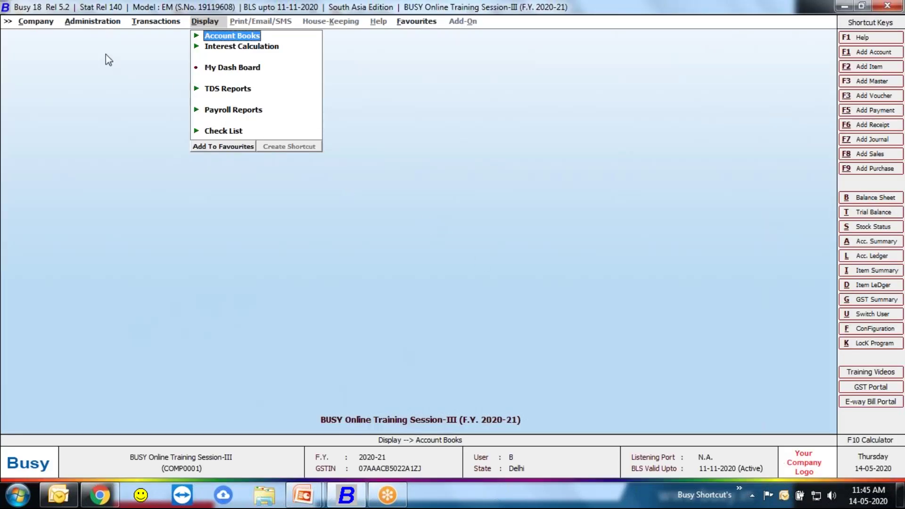
Step: Open the Voucher/Master Approval Report for vouchers that are still to be approved
click(89, 19)
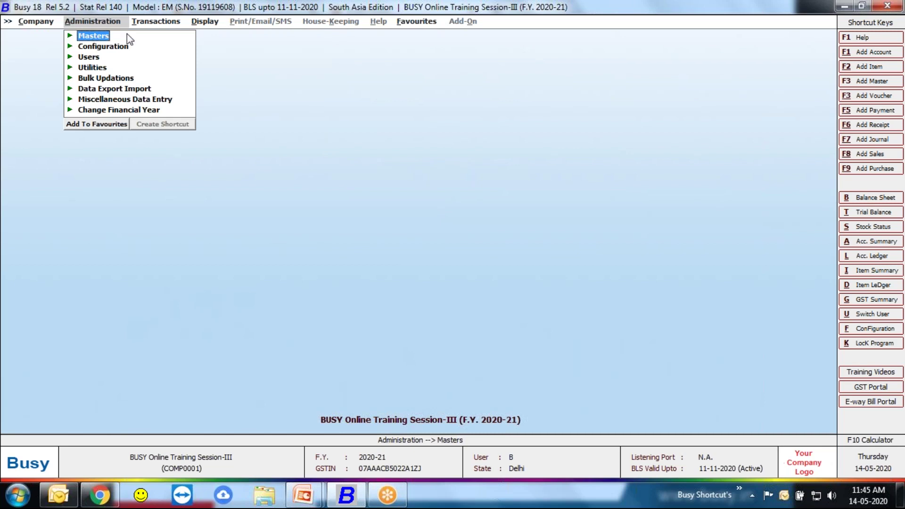
click(191, 21)
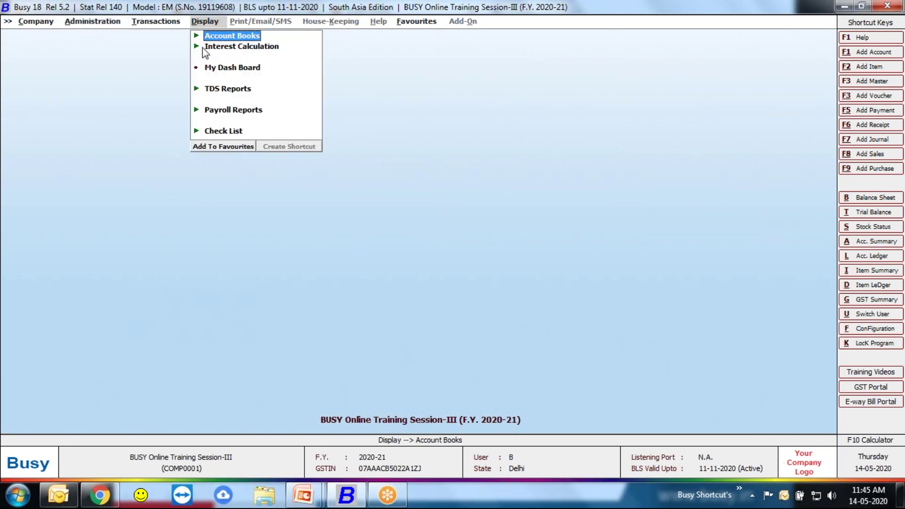
click(220, 130)
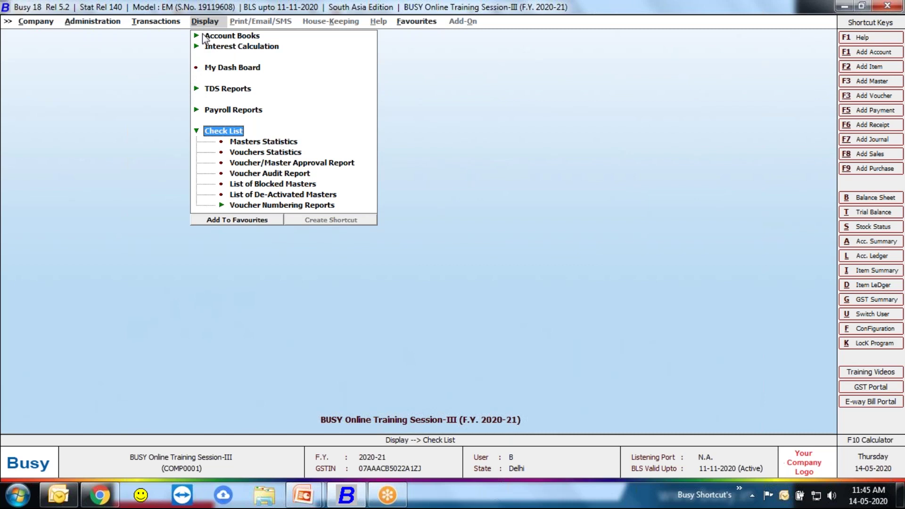
double_click(244, 164)
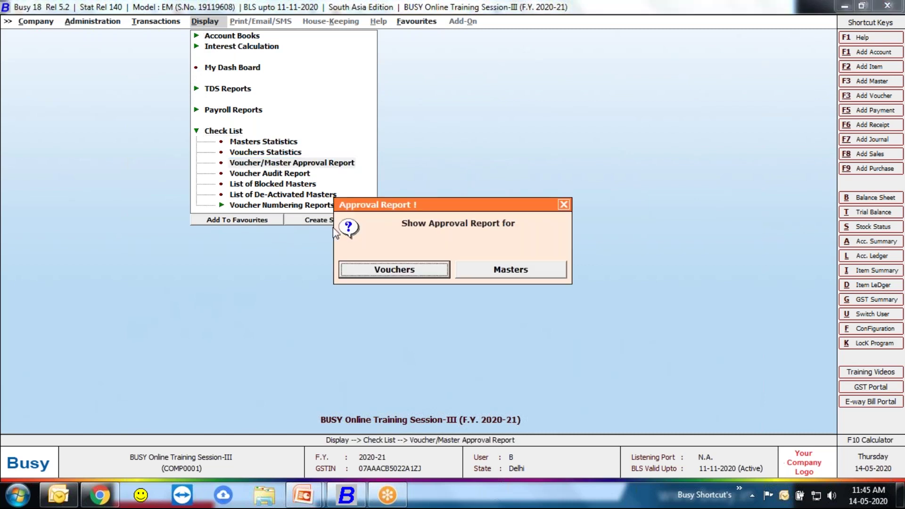
click(402, 271)
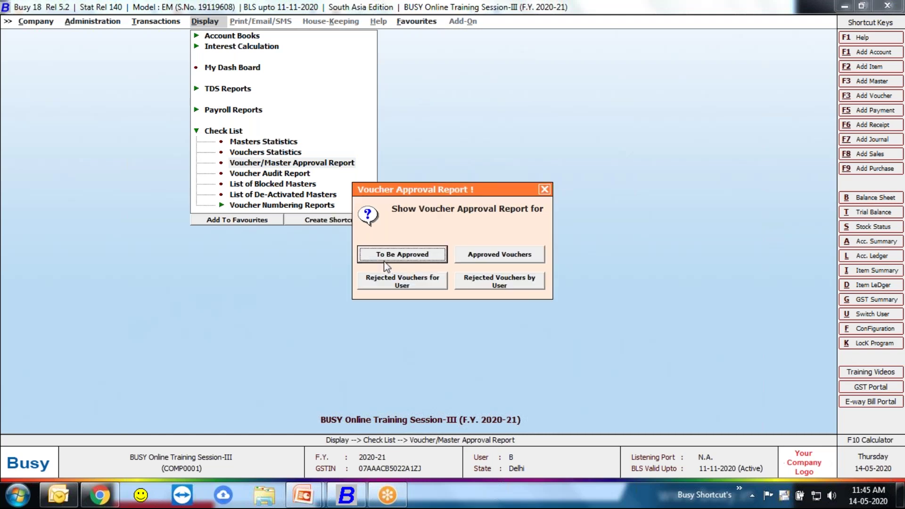
drag(392, 190, 437, 116)
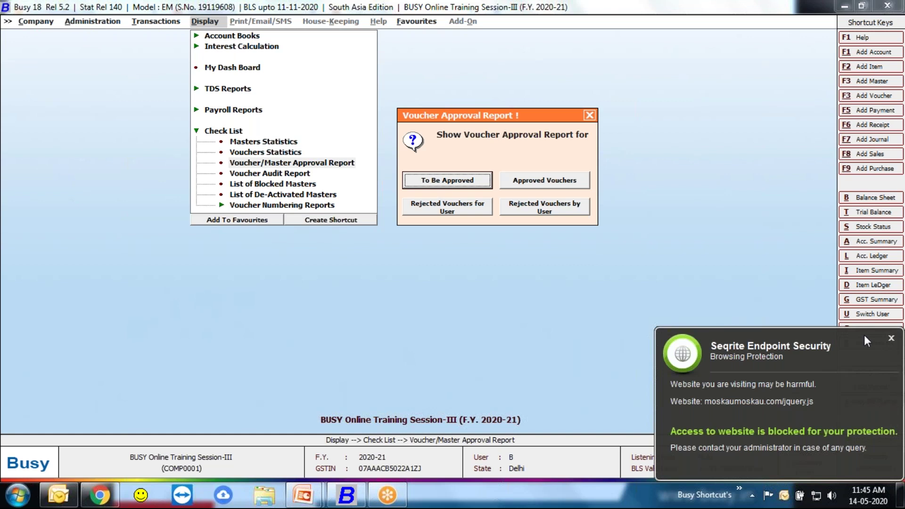
click(891, 339)
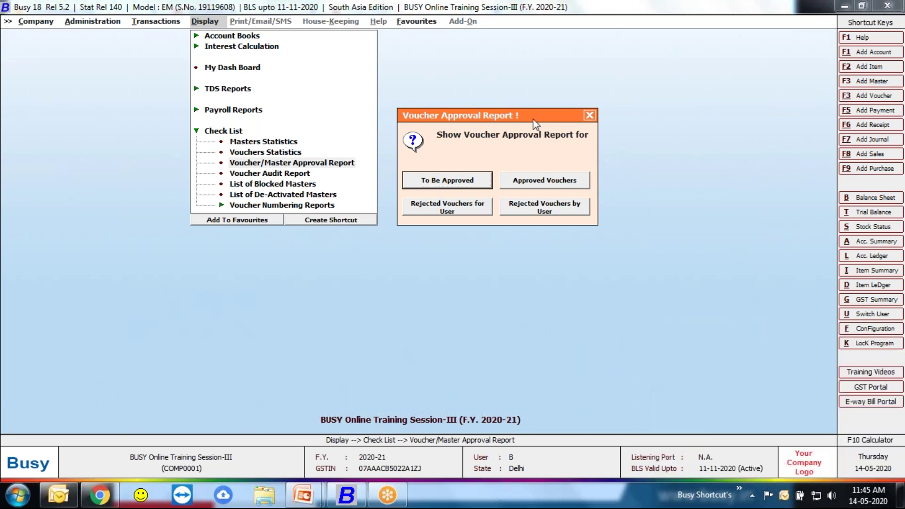
drag(532, 120, 527, 118)
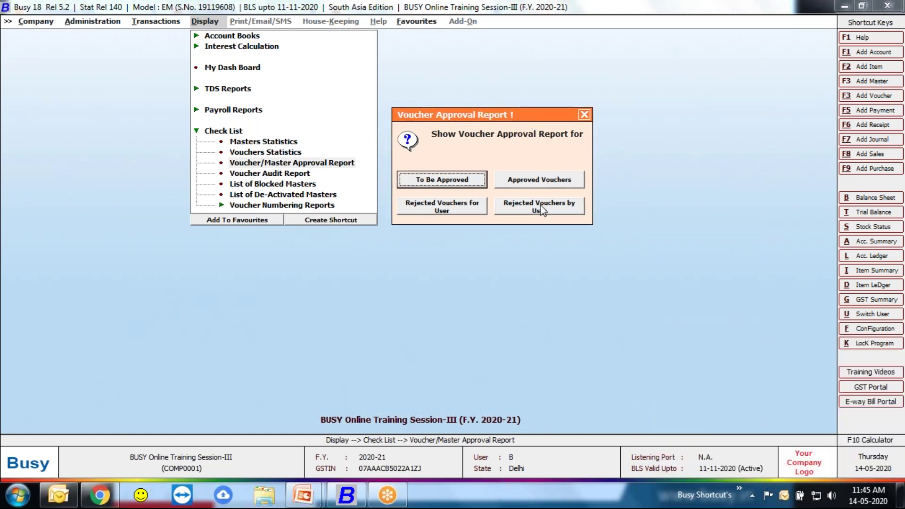
click(443, 181)
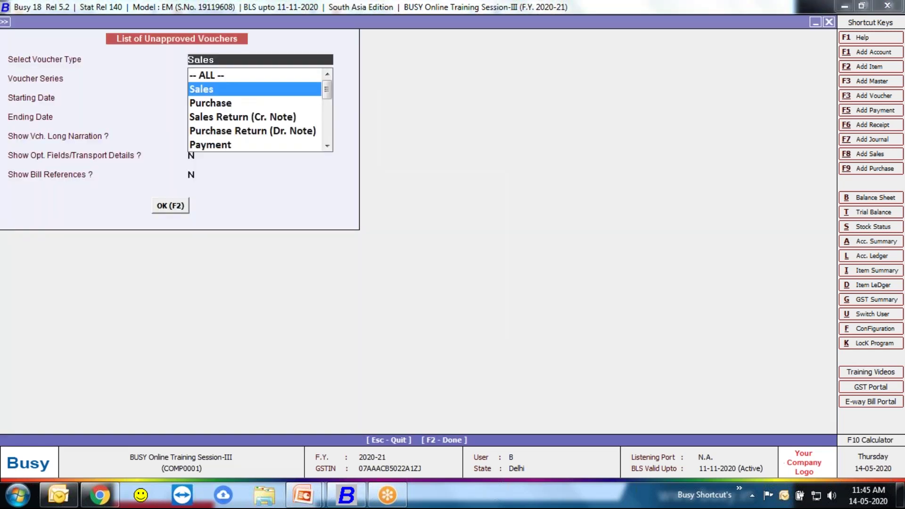
Step: List the unapproved Sales vouchers of all series from 1-4-2020 to 28-4-2020 and widen the Date column
key(Up)
key(Down)
key(Return)
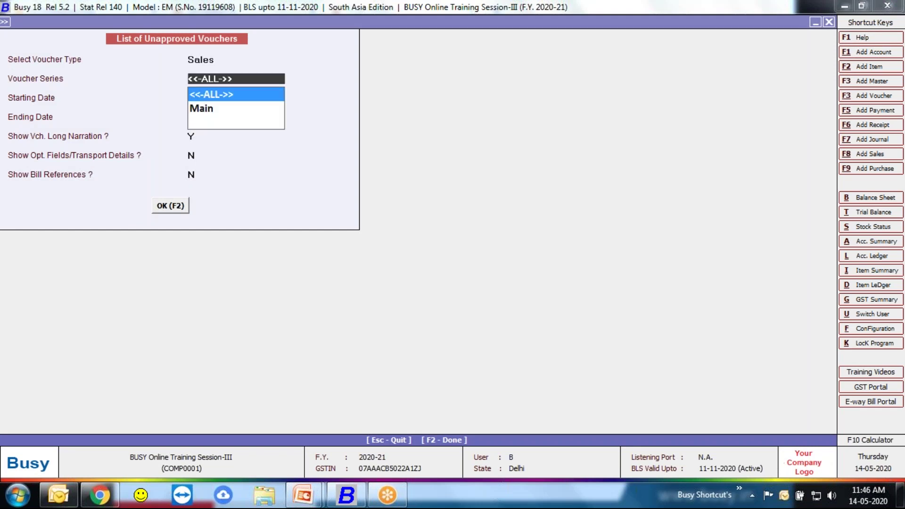
key(Return)
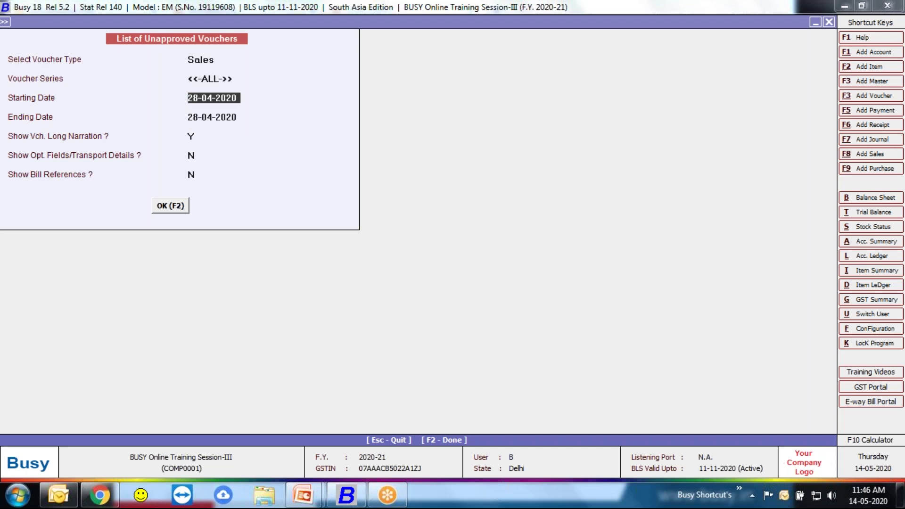
text(1)
key(Return)
key(Return)
key(Return)
key(Return)
key(Return)
key(Return)
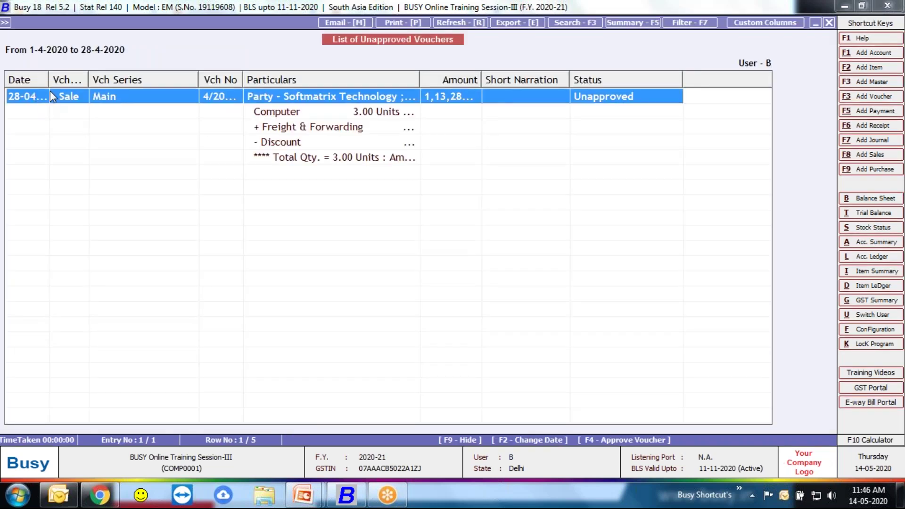
drag(49, 83, 71, 81)
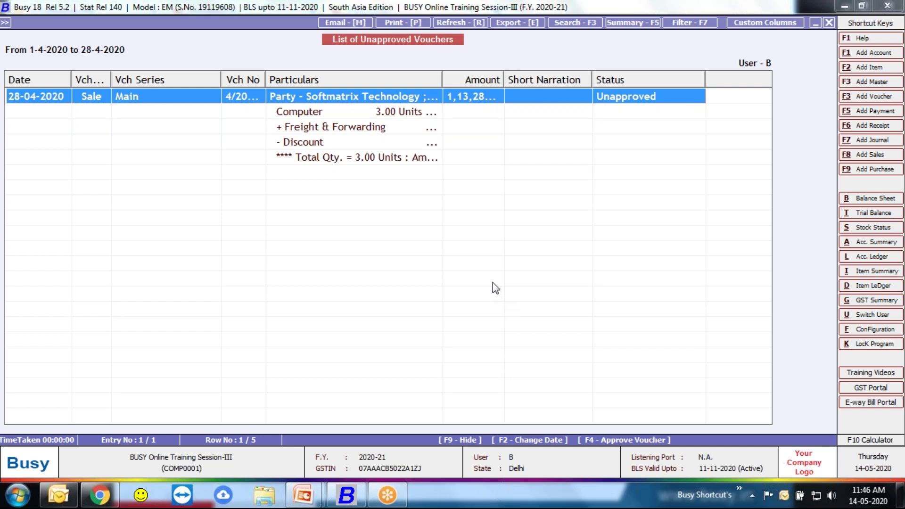
Step: Approve the Softmatrix Technology sales voucher with the approval remarks "The transaction is ok."
key(F4)
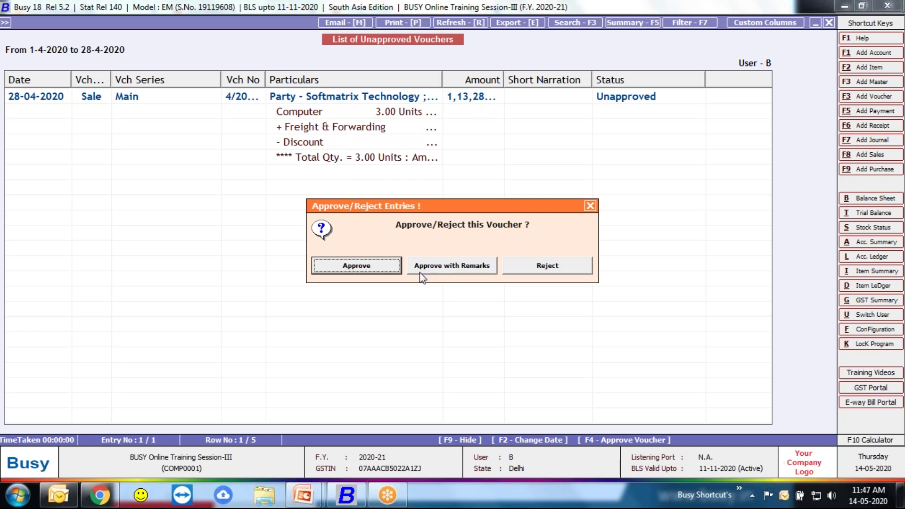
click(437, 269)
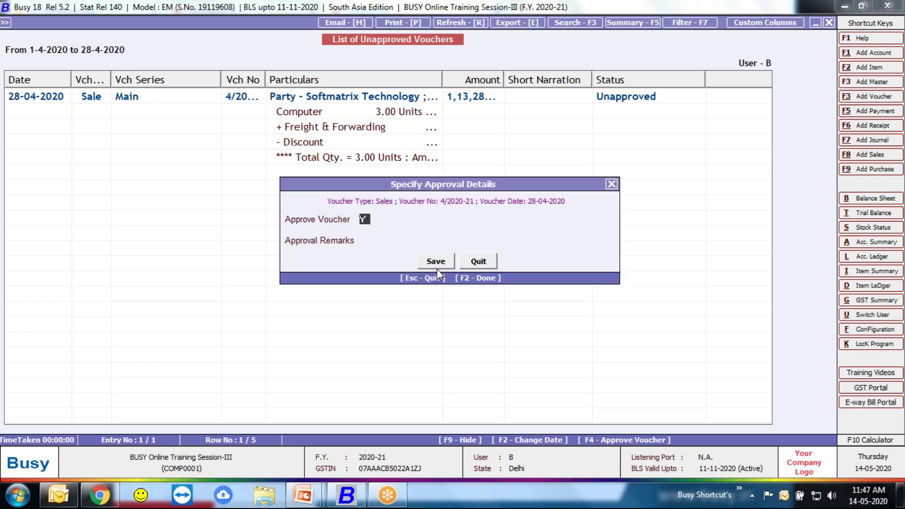
key(Return)
text(The transac)
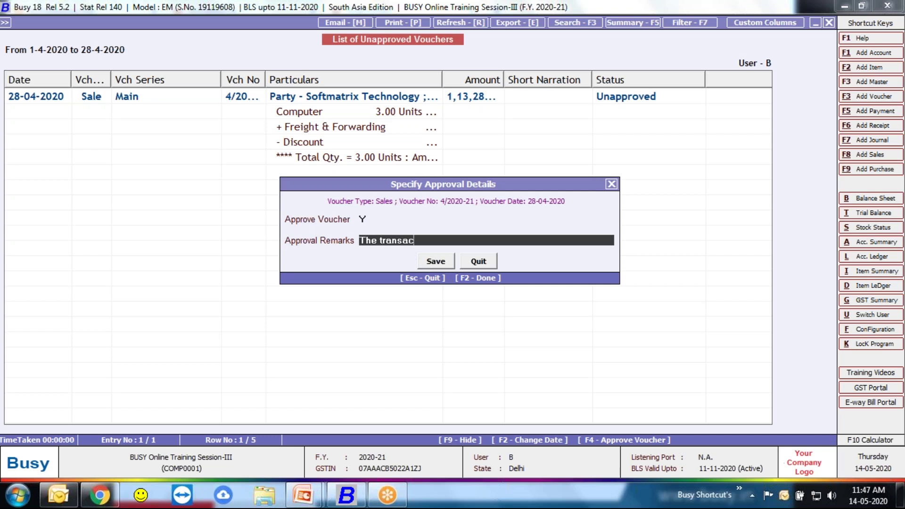
text(tion i ok)
key(BackSpace)
key(BackSpace)
key(BackSpace)
key(BackSpace)
text(is ok.)
click(435, 262)
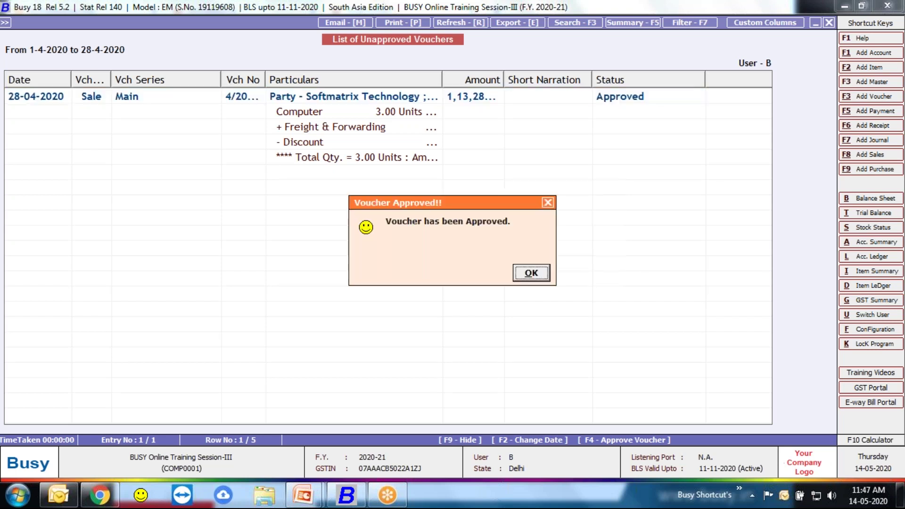
click(526, 274)
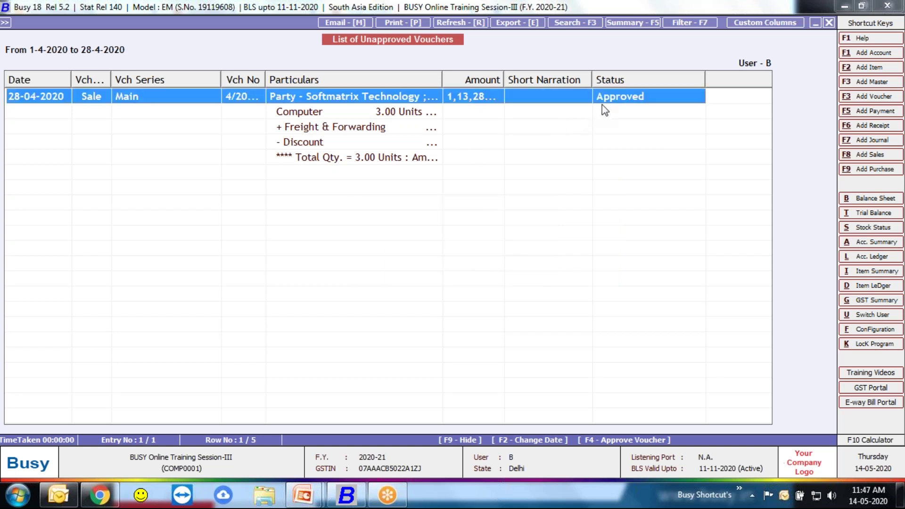
Step: Close the unapproved vouchers list and switch to user A, entering the user name and the account password
key(Escape)
key(Escape)
key(Escape)
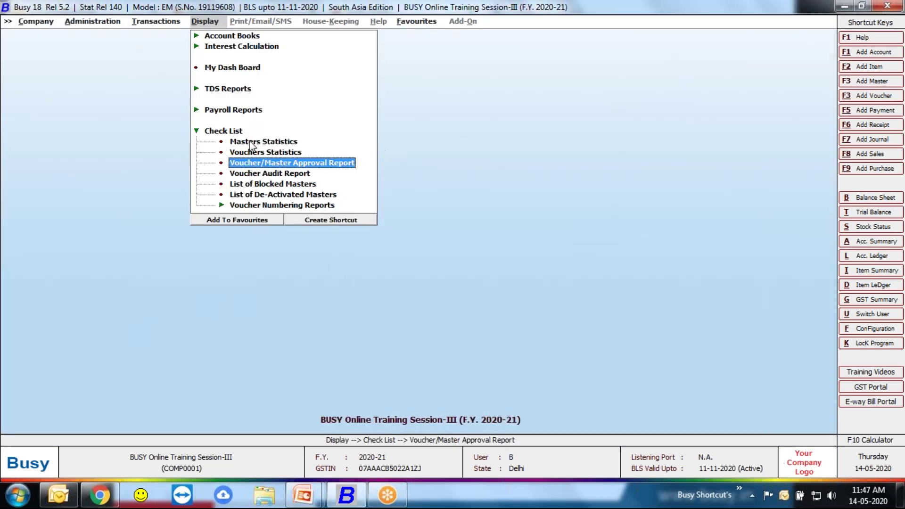
click(224, 139)
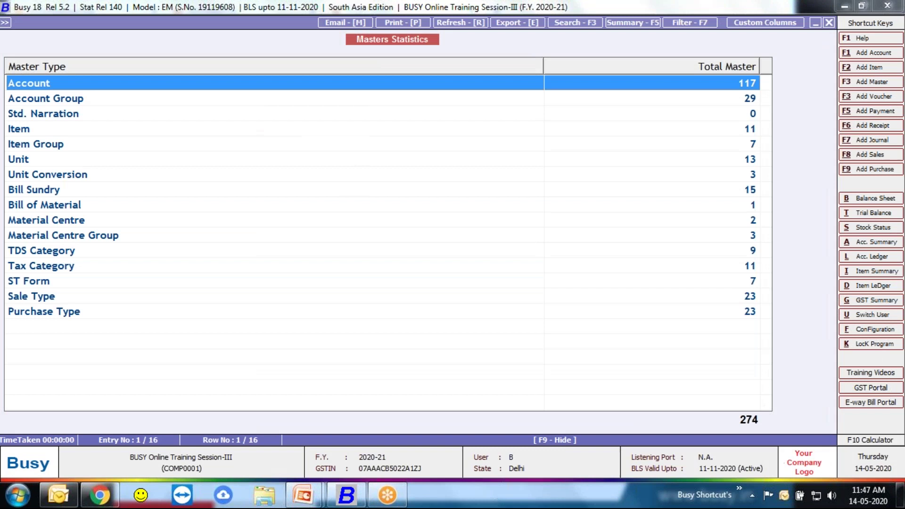
key(Escape)
key(alt+u)
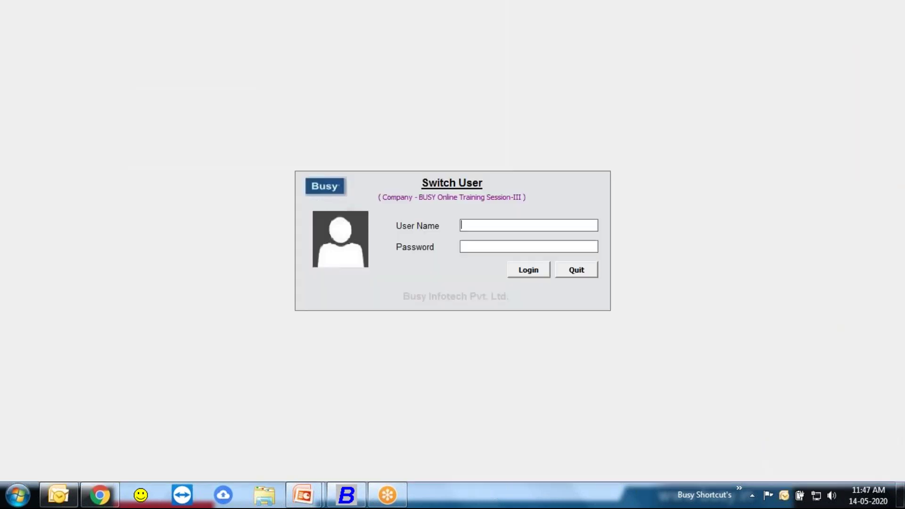
text(aa)
key(Return)
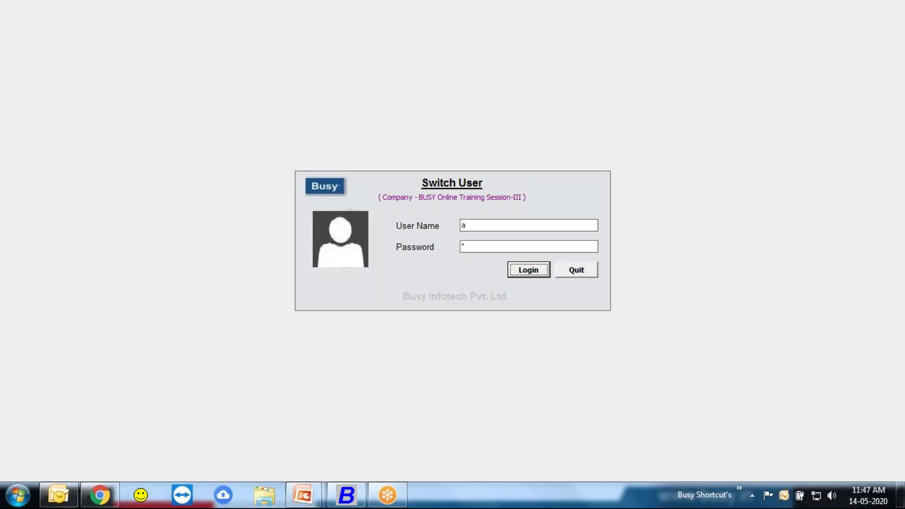
key(Return)
Step: Open the General section of the company's Features / Options configuration
key(Left)
key(Left)
key(Left)
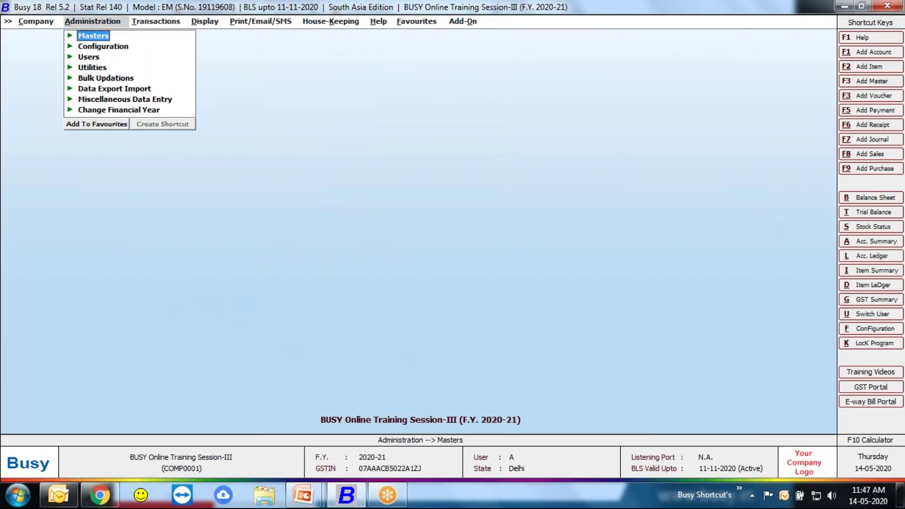
key(Down)
key(Return)
key(Return)
key(Down)
key(Down)
key(Return)
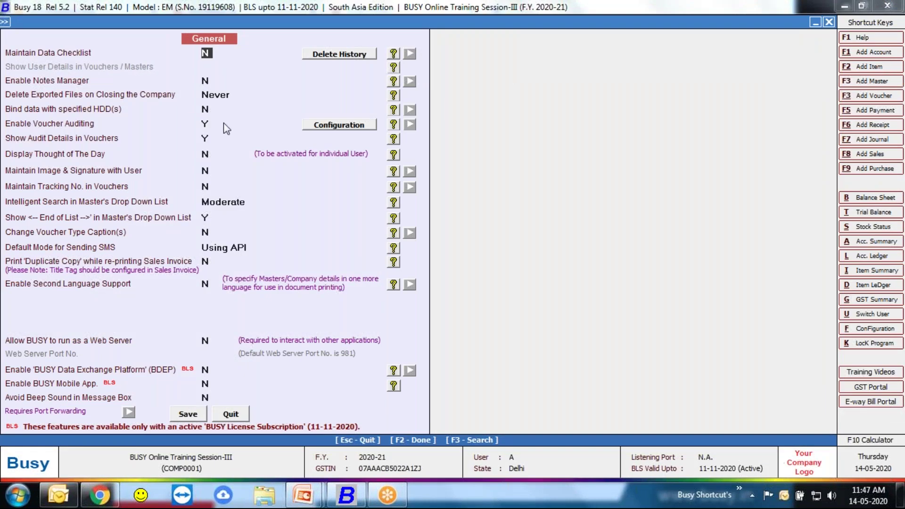
Step: Review which users can audit Sales and Purchase vouchers, then save the audit configuration and the General settings
click(320, 127)
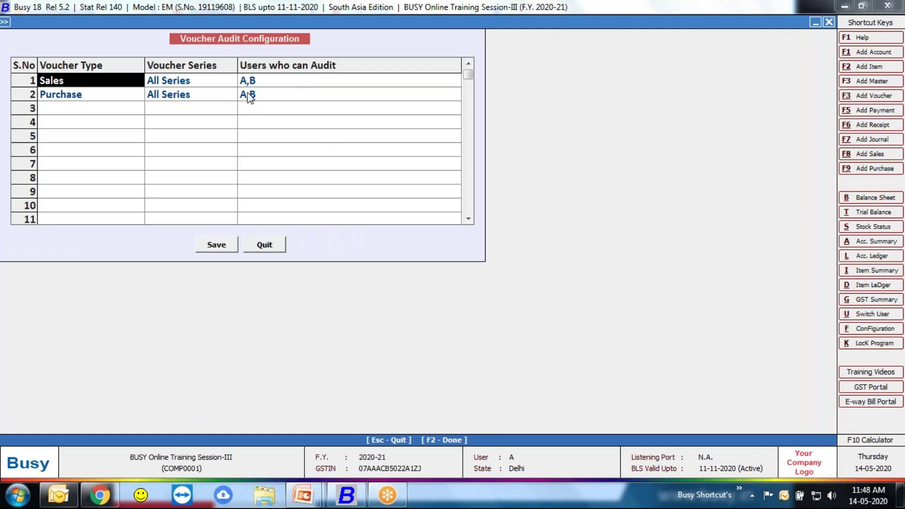
click(215, 244)
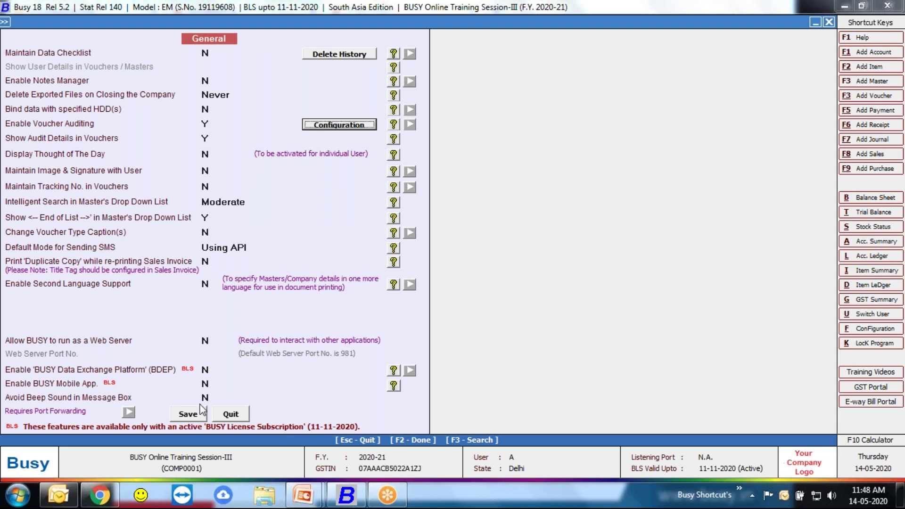
click(188, 413)
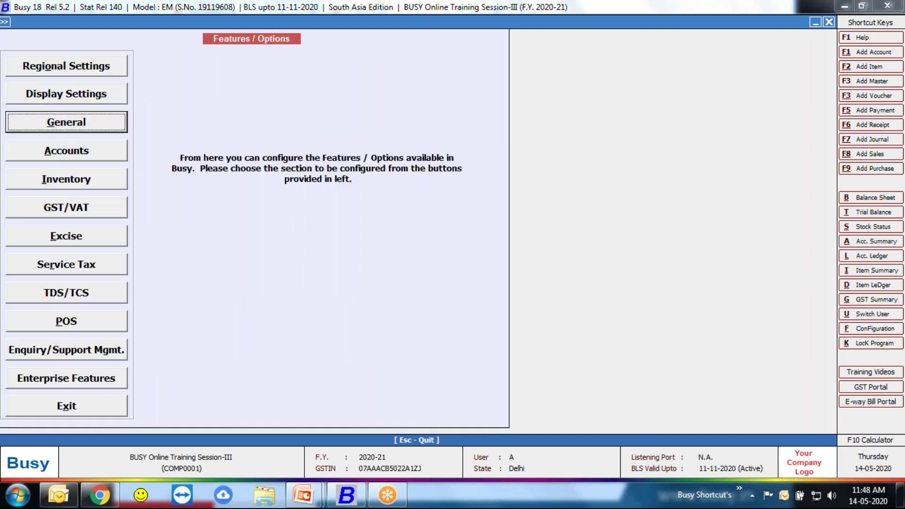
key(Escape)
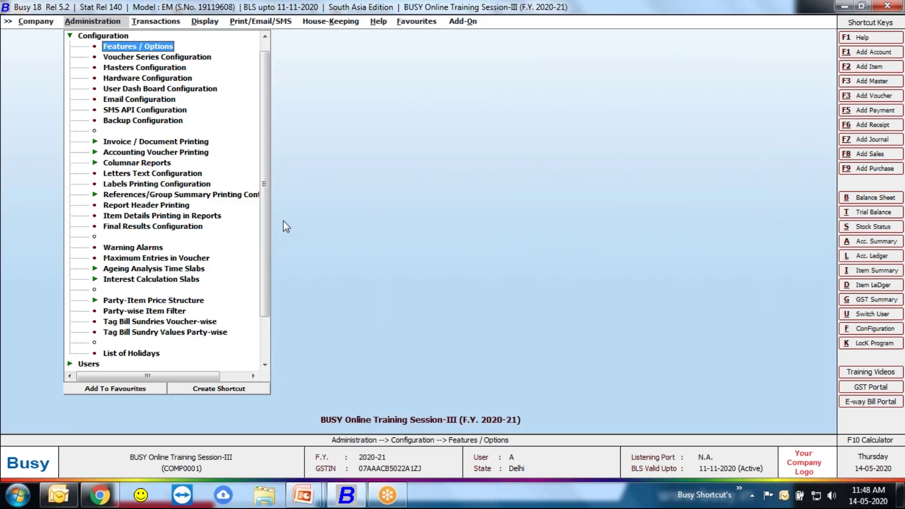
Step: Examine the voucher type names from Sales to Purchase Return in the list of transactions
key(Right)
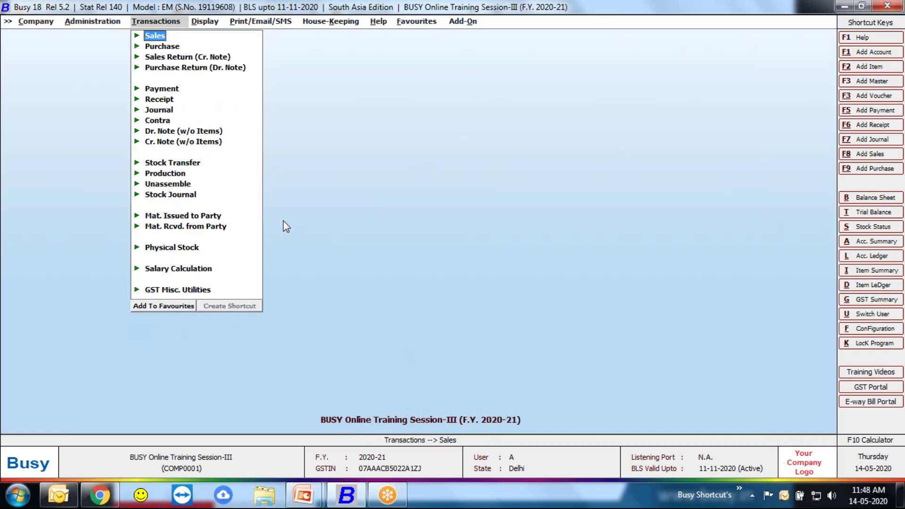
key(Down)
key(Up)
key(Down)
key(Up)
key(Down)
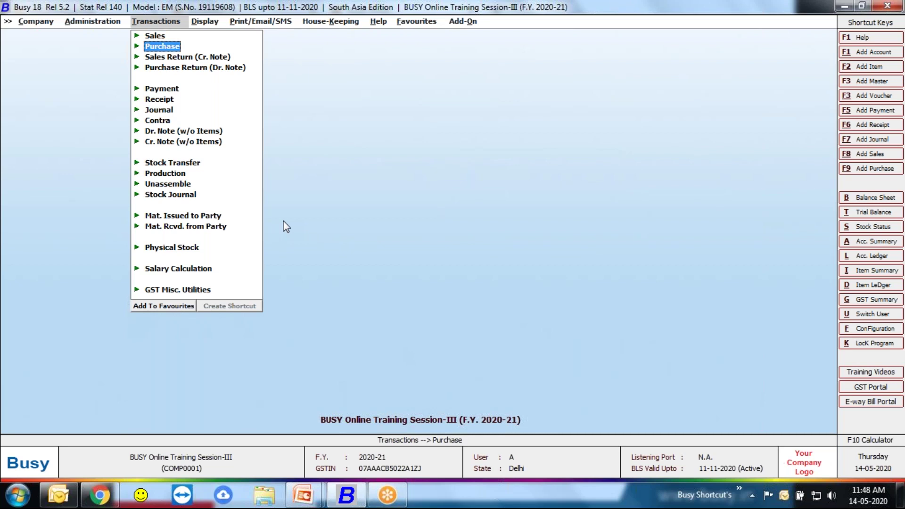
key(Down)
key(Down)
key(Down)
key(Up)
key(Up)
key(Up)
key(Up)
Step: Enable Change Voucher Type Caption(s) in the General features and open its configuration
key(Left)
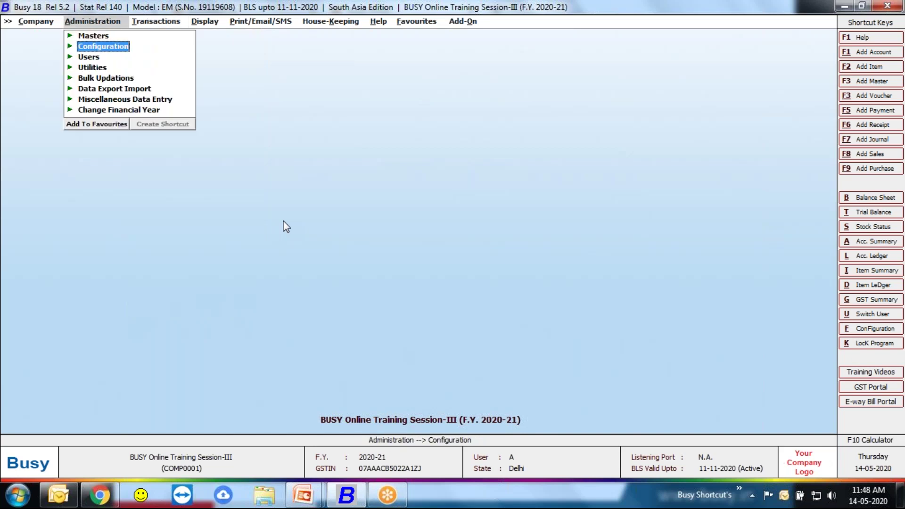
key(Return)
key(Return)
key(Down)
key(Down)
key(Return)
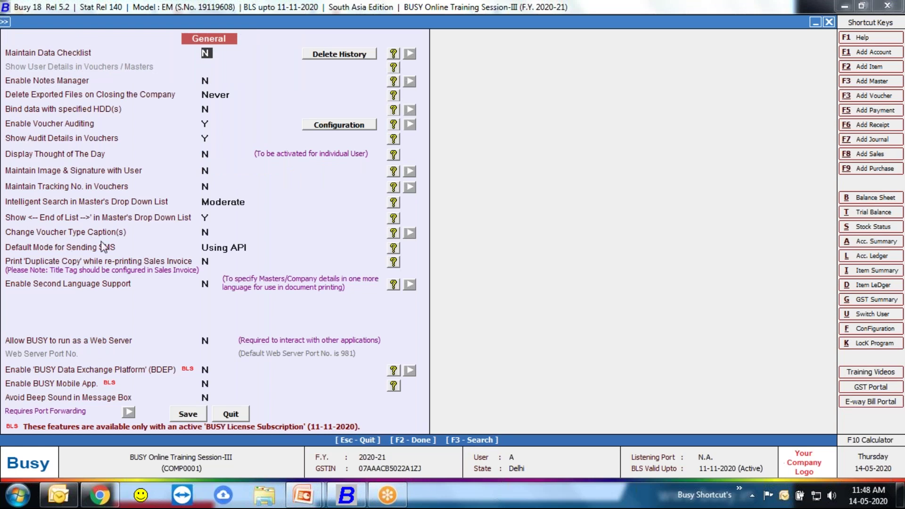
click(207, 232)
key(y)
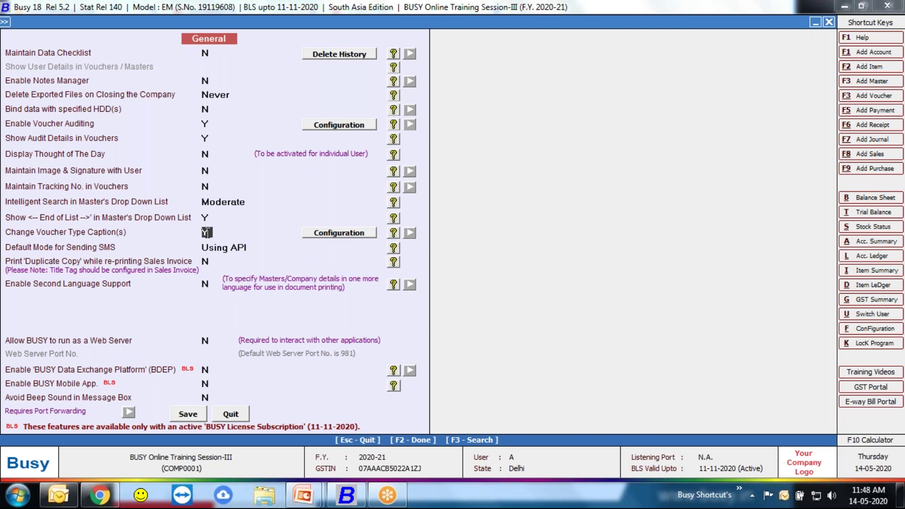
click(320, 234)
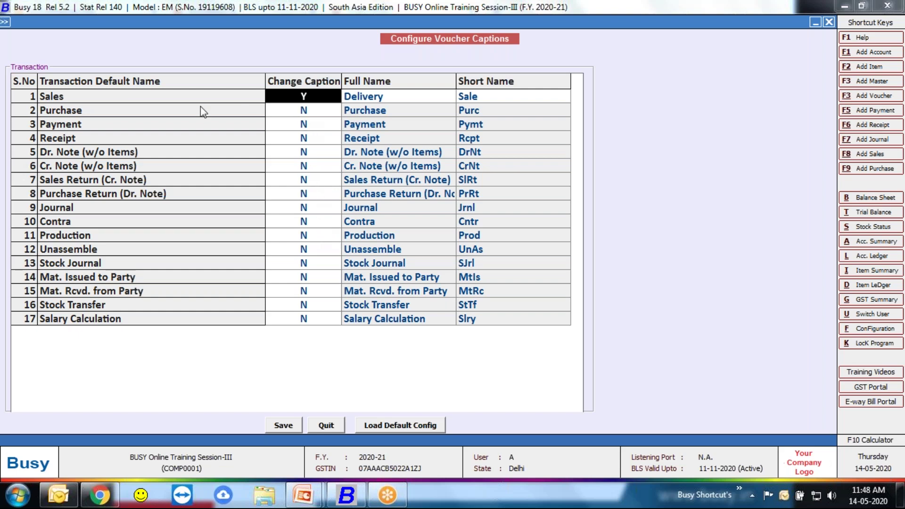
Step: Enter "Delivery" as the full name caption of the Sales voucher type
click(379, 97)
key(Return)
key(BackSpace)
key(BackSpace)
key(BackSpace)
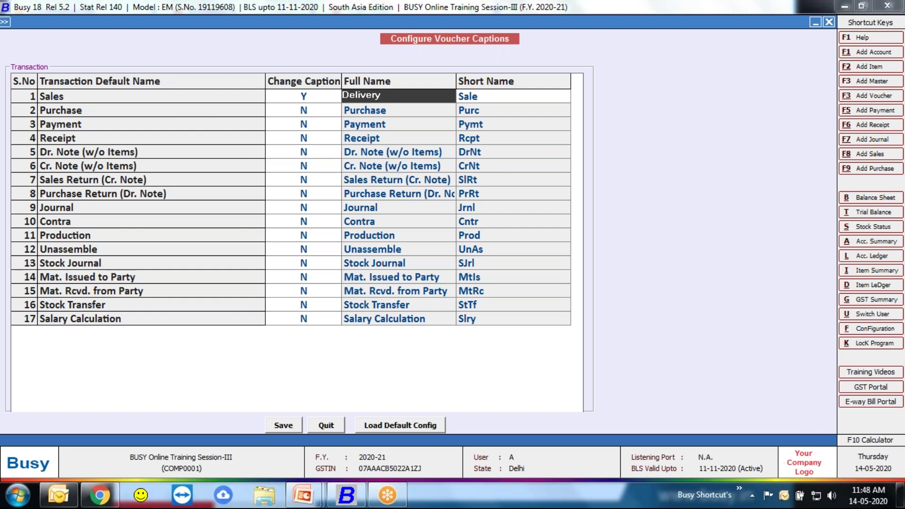
key(BackSpace)
key(BackSpace)
key(BackSpace)
key(BackSpace)
key(BackSpace)
text(Delivery)
key(Return)
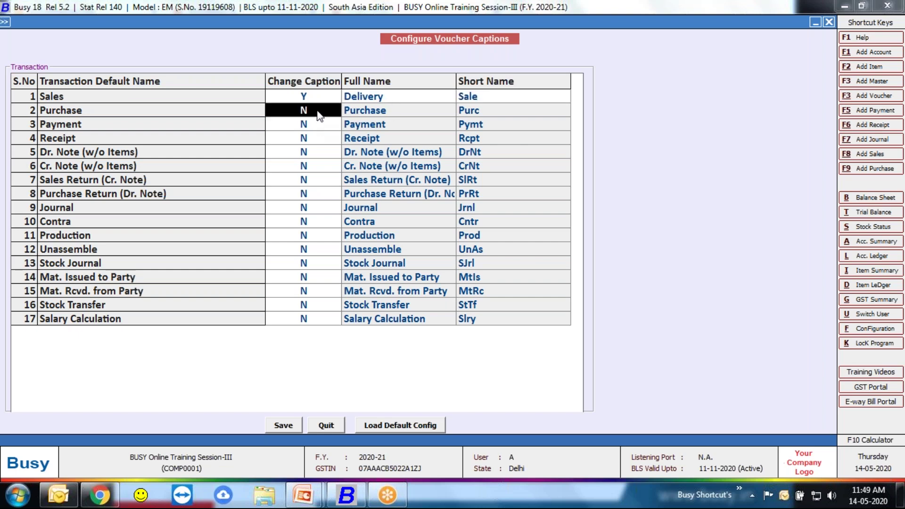
Step: Enable the caption change for the Purchase voucher type and set its full name to "Mat. Received"
text(y)
key(Return)
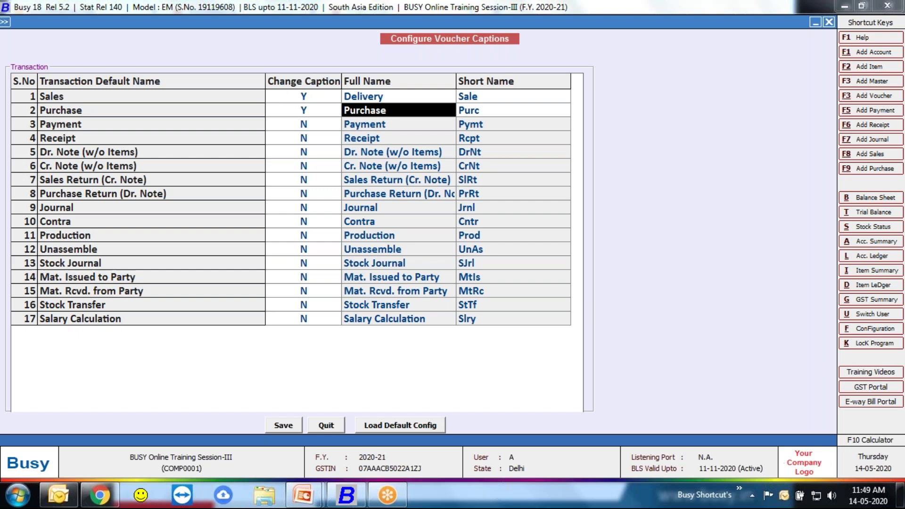
text(Mat)
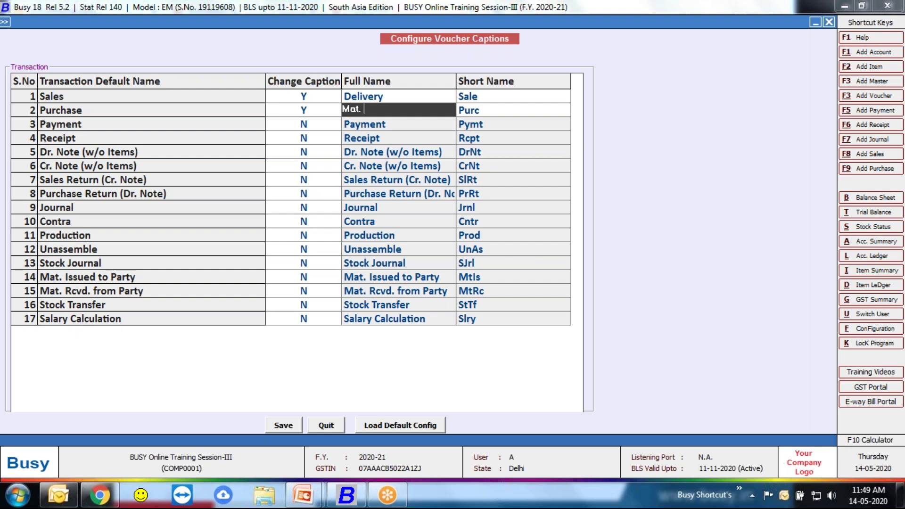
text(. Received)
key(Return)
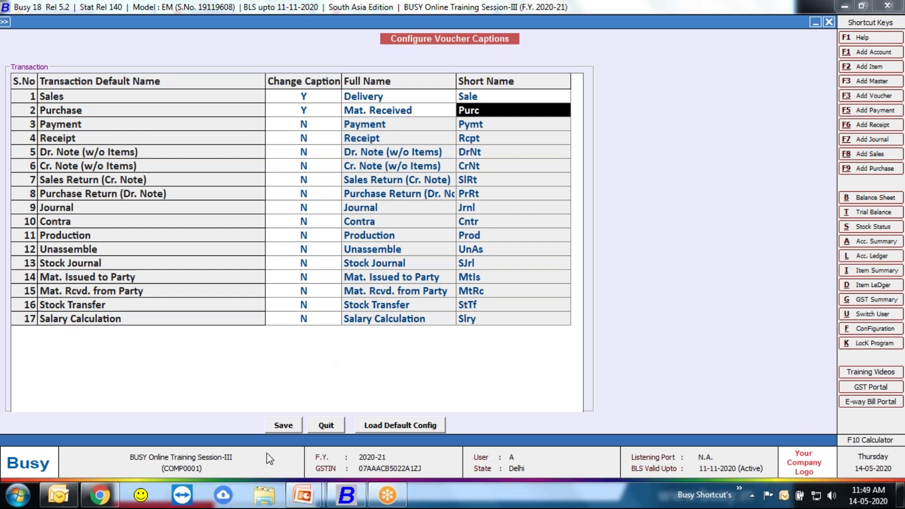
Step: Save the voucher captions and the General settings, then check the Sales and Purchase captions in the list of transactions
click(284, 424)
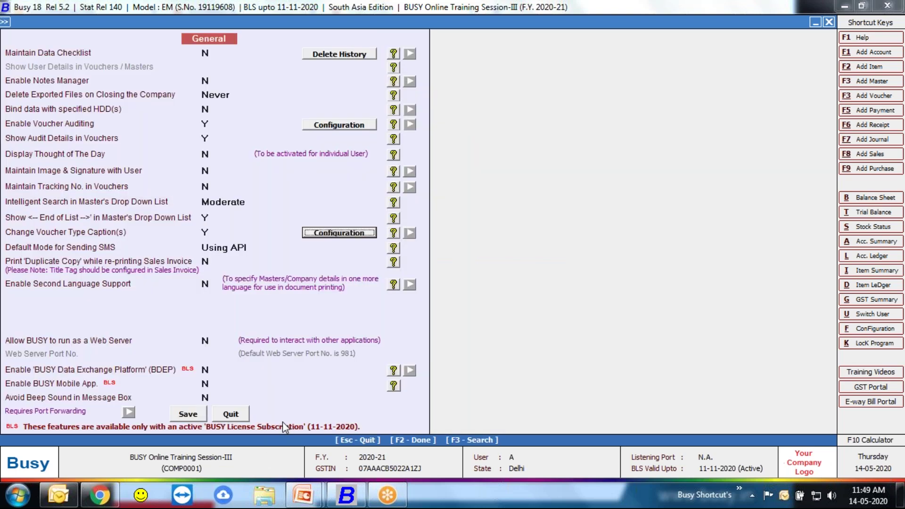
click(180, 412)
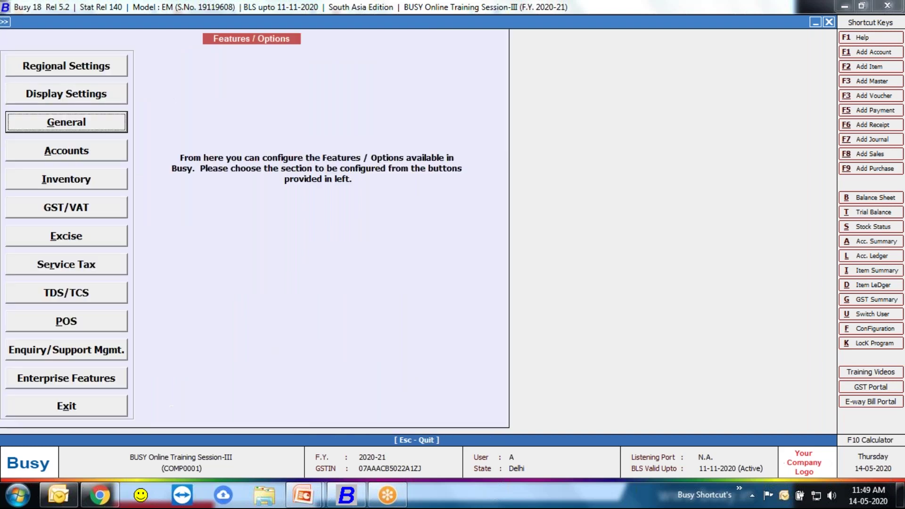
click(124, 405)
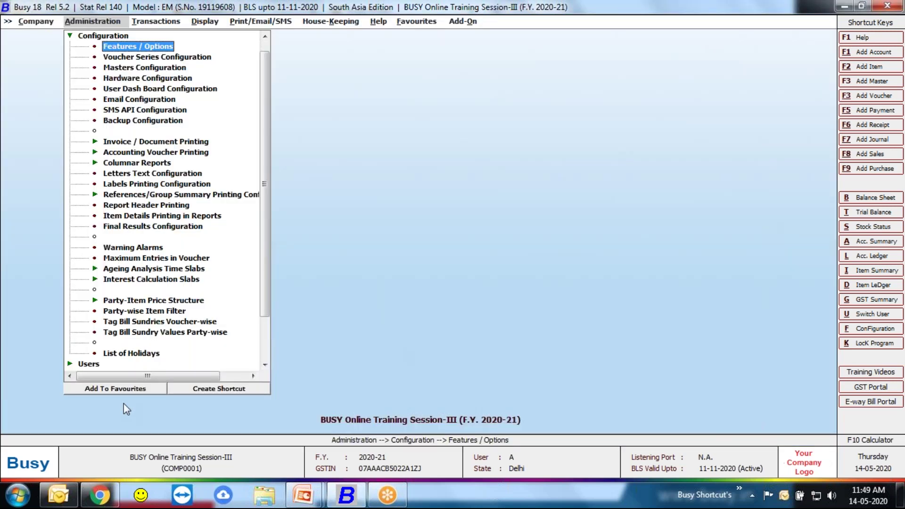
key(Right)
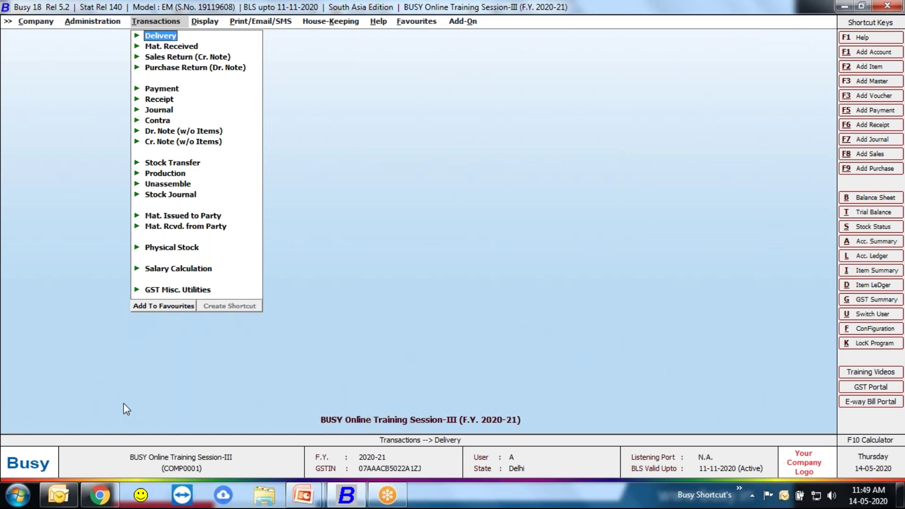
key(Down)
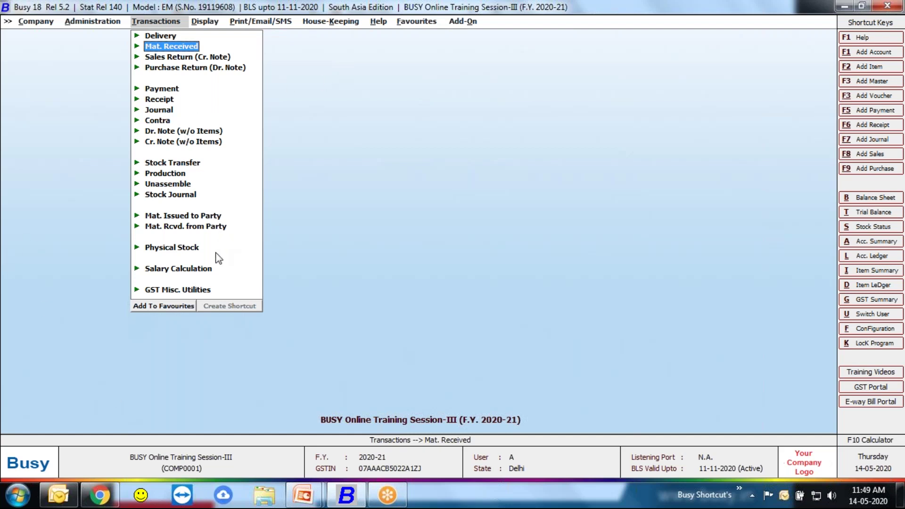
key(Left)
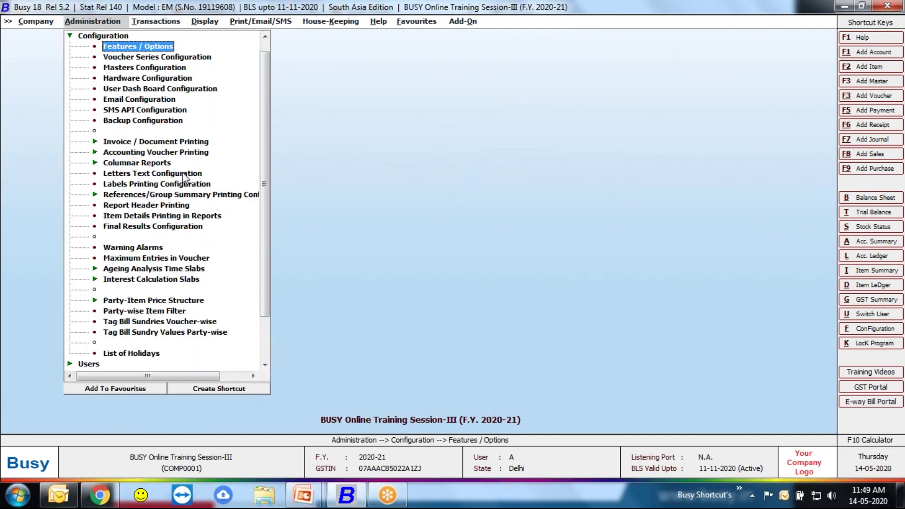
Step: Reopen the voucher caption configuration from the General section of Features / Options
key(Left)
key(Up)
key(Down)
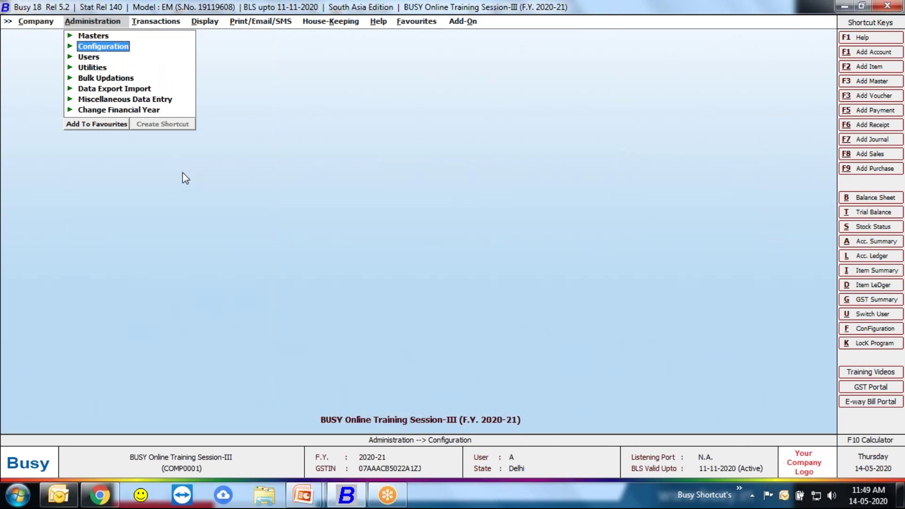
key(Down)
key(Return)
key(Return)
key(Down)
key(Down)
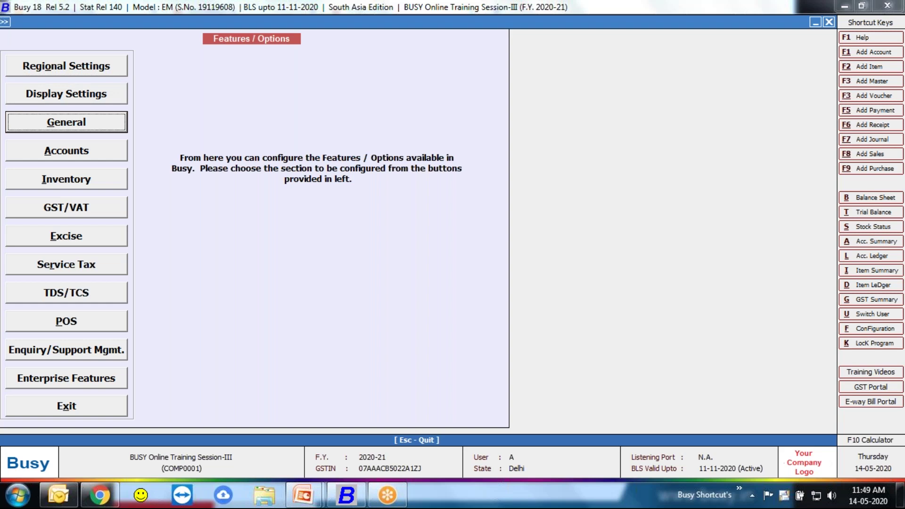
key(Return)
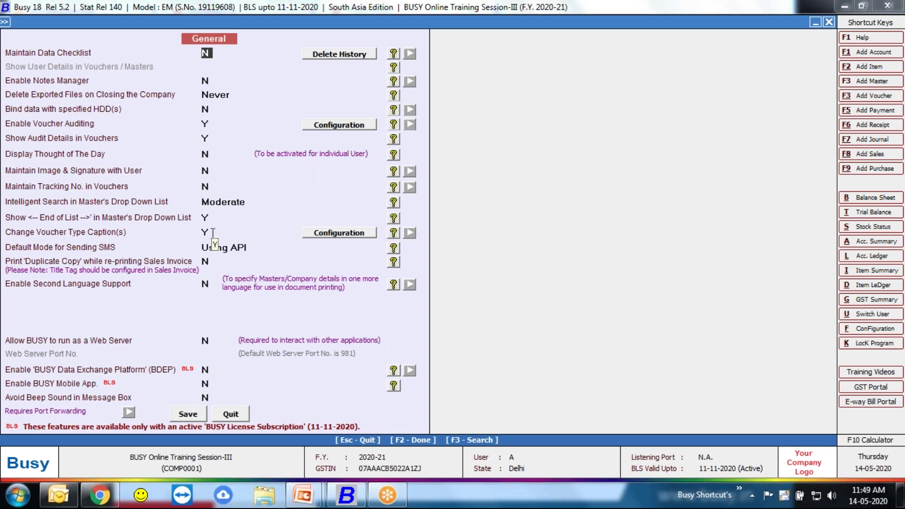
click(315, 234)
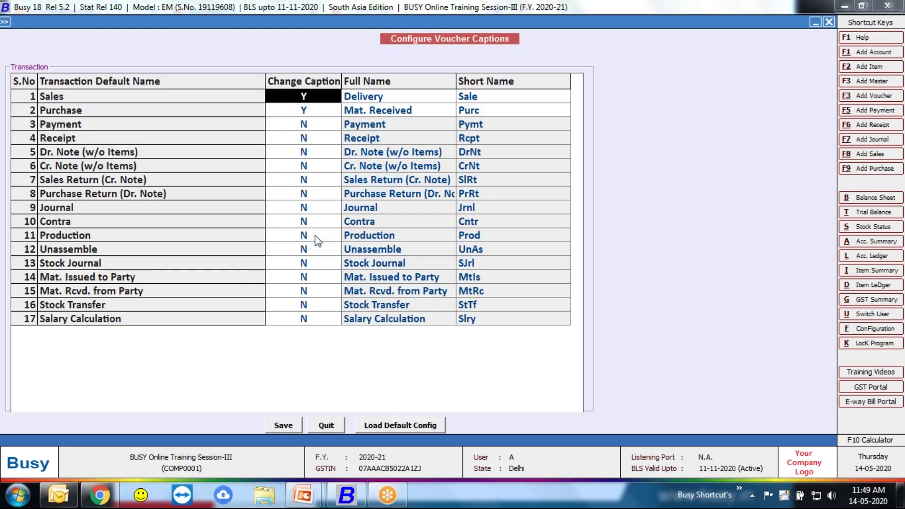
Step: Load the default captions for all voucher types
click(389, 98)
double_click(388, 99)
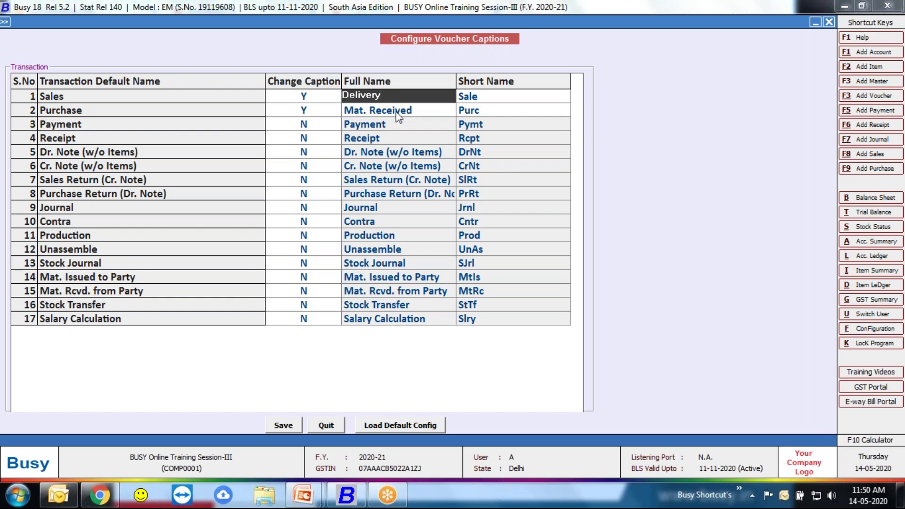
click(322, 100)
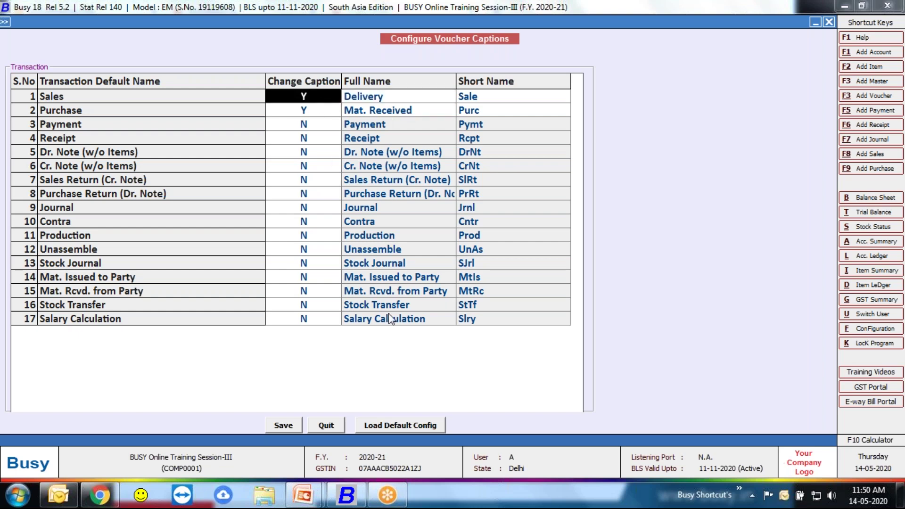
click(377, 425)
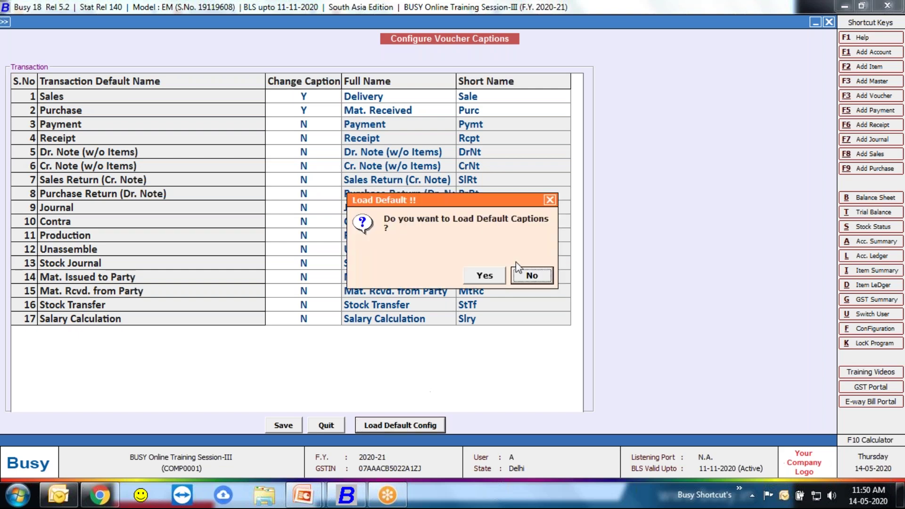
click(488, 276)
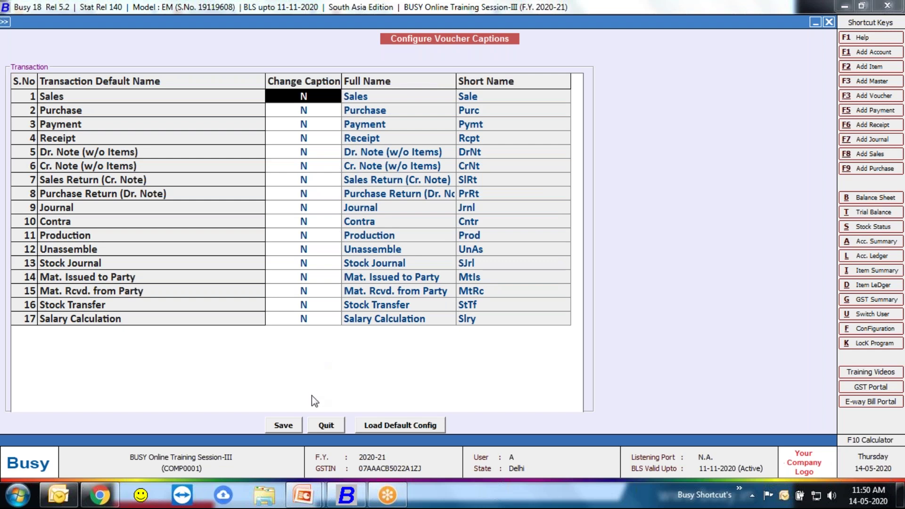
Step: Save the default voucher captions, then review the General feature settings and quit without changing them
click(284, 425)
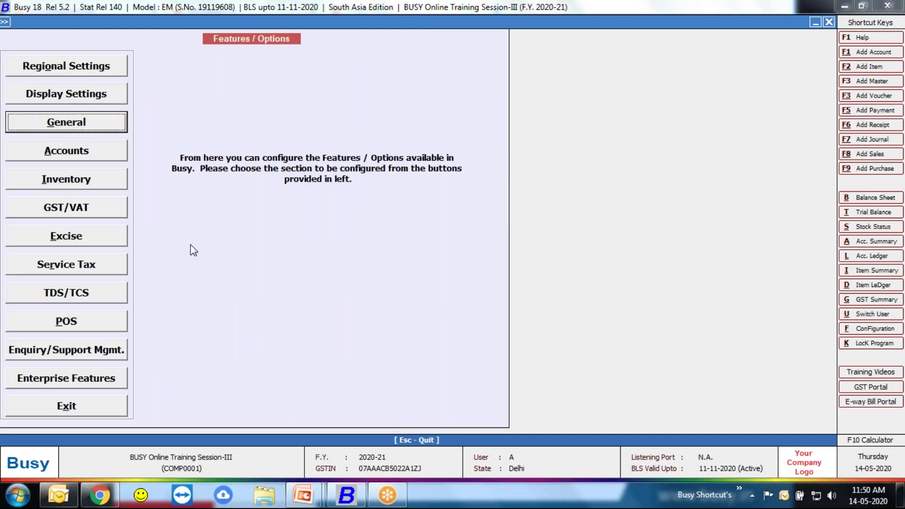
click(82, 127)
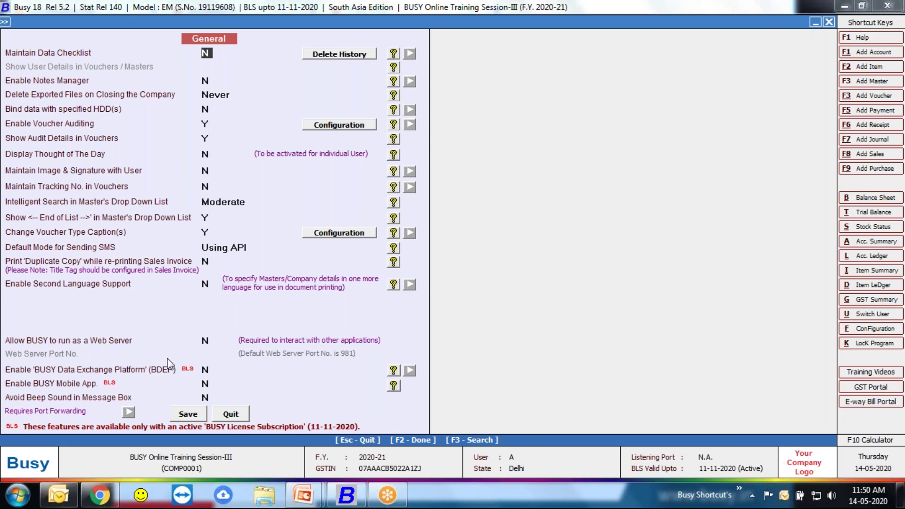
click(227, 414)
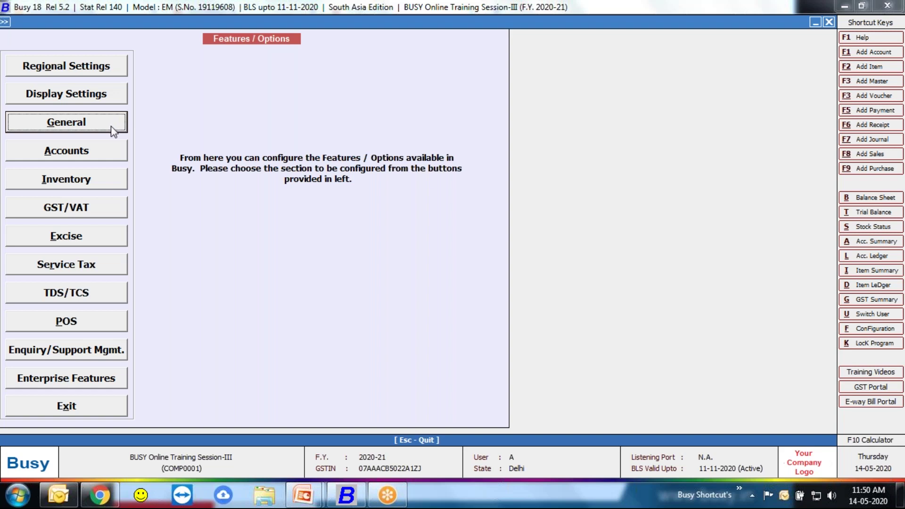
Step: Review the available options in the Accounts section and exit the Features / Options configuration
click(99, 156)
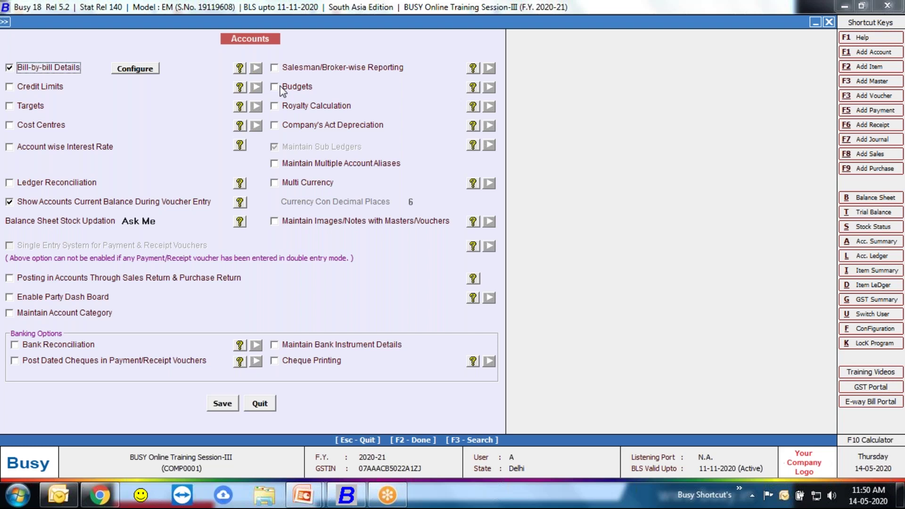
click(700, 17)
click(259, 403)
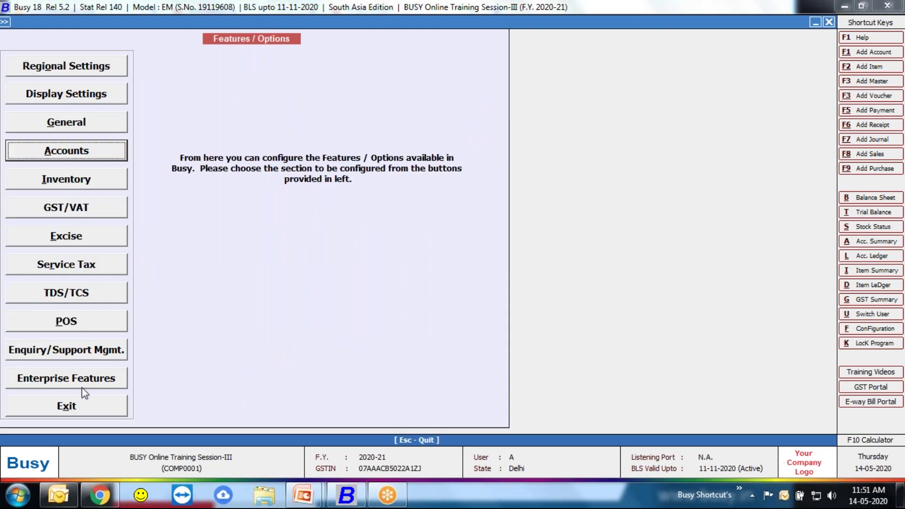
click(88, 405)
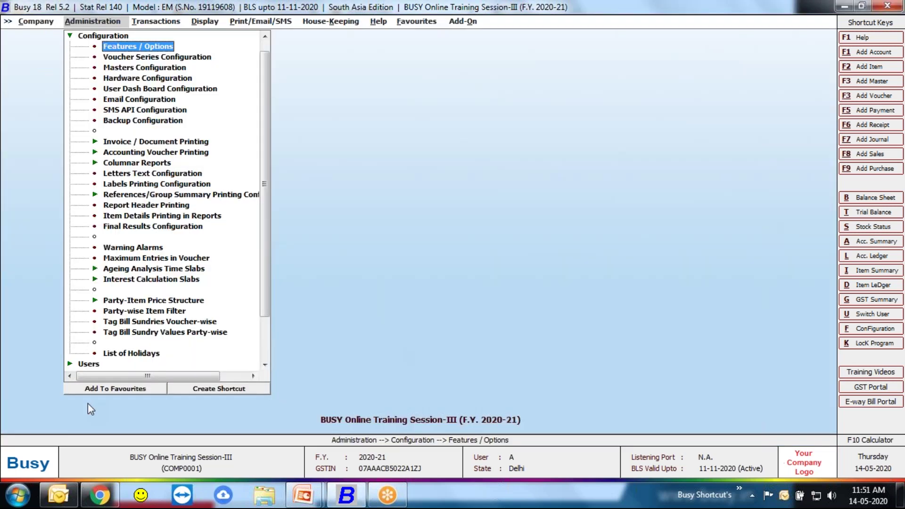
click(111, 38)
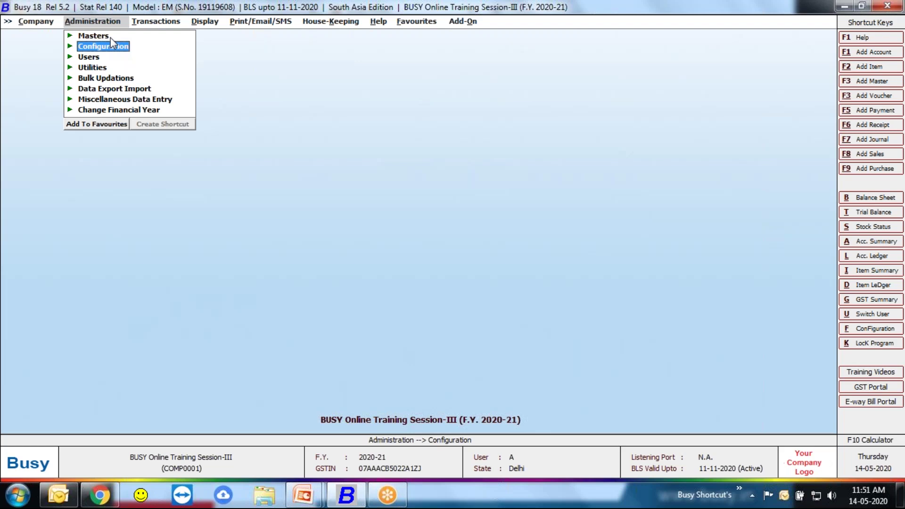
click(171, 22)
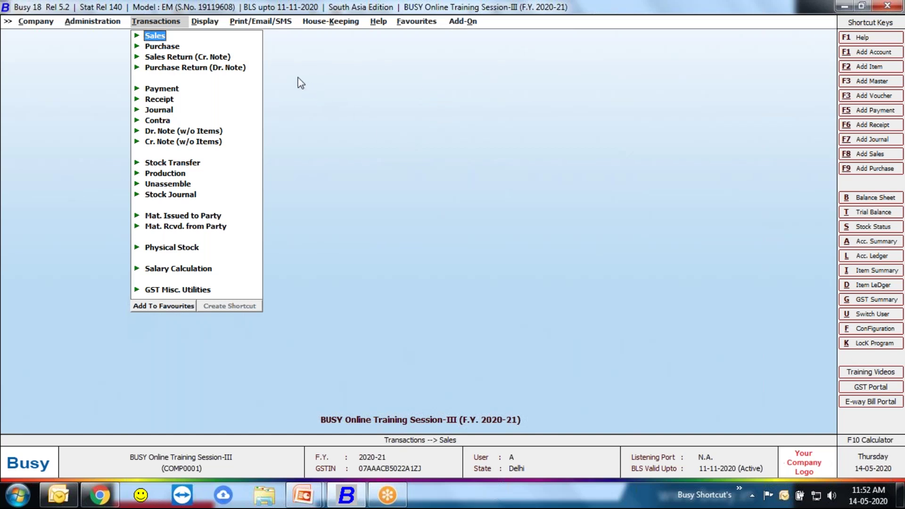
key(Down)
key(Down)
key(Down)
key(Up)
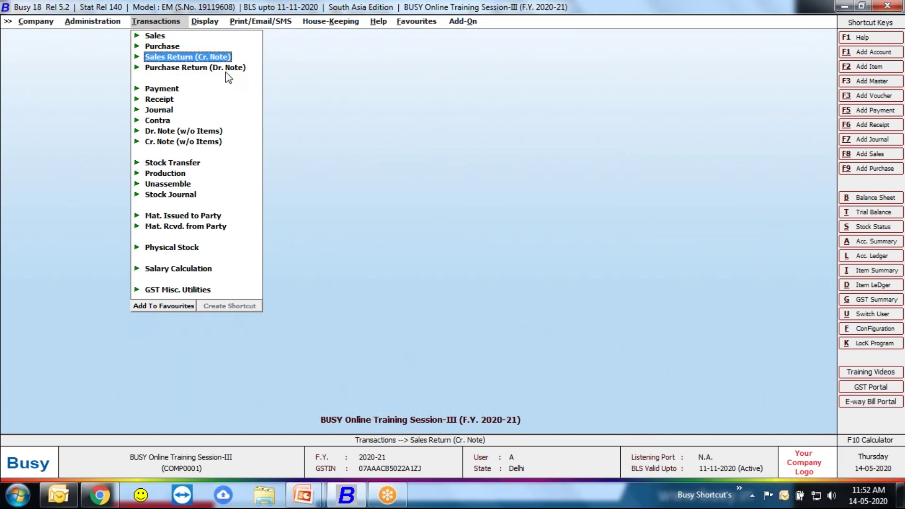
key(Up)
key(Up)
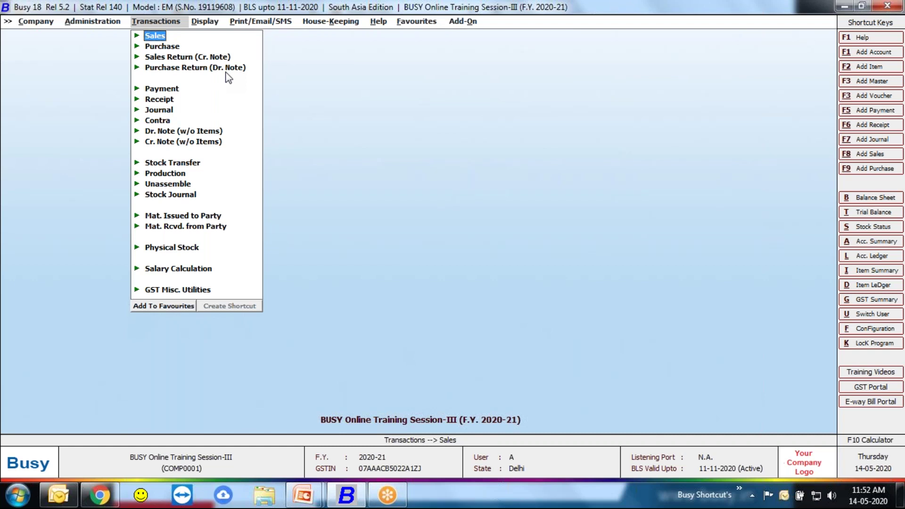
key(Down)
key(Left)
key(Right)
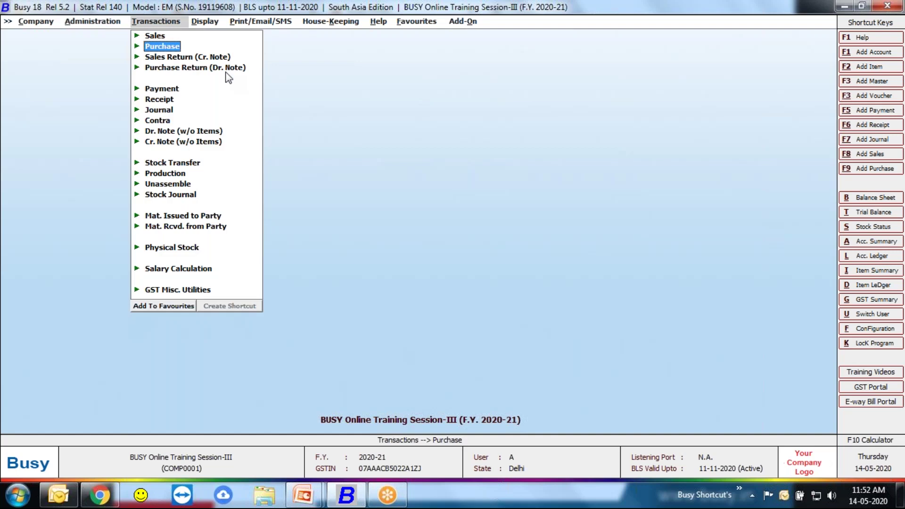
key(Left)
key(Up)
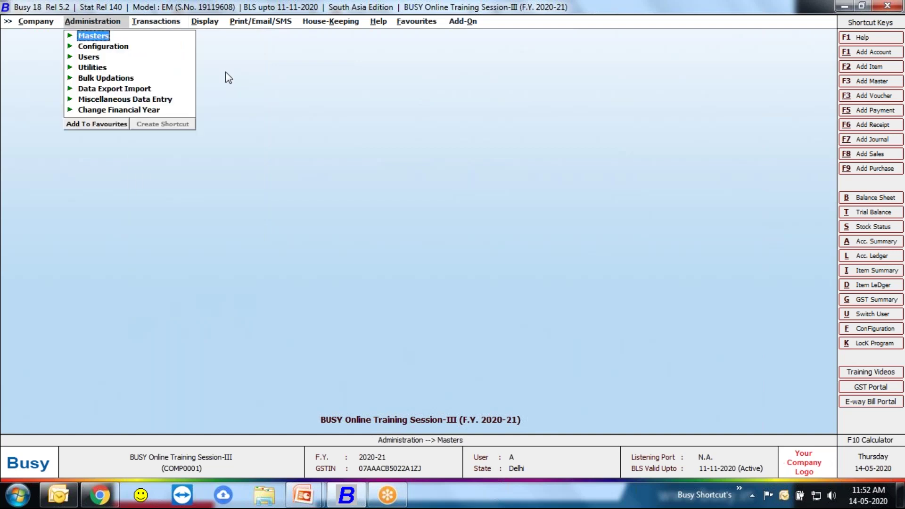
key(Right)
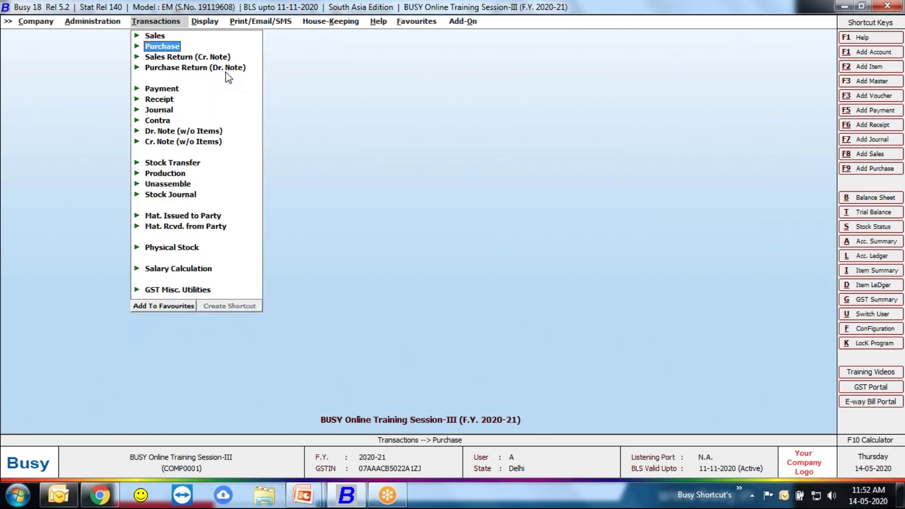
key(Left)
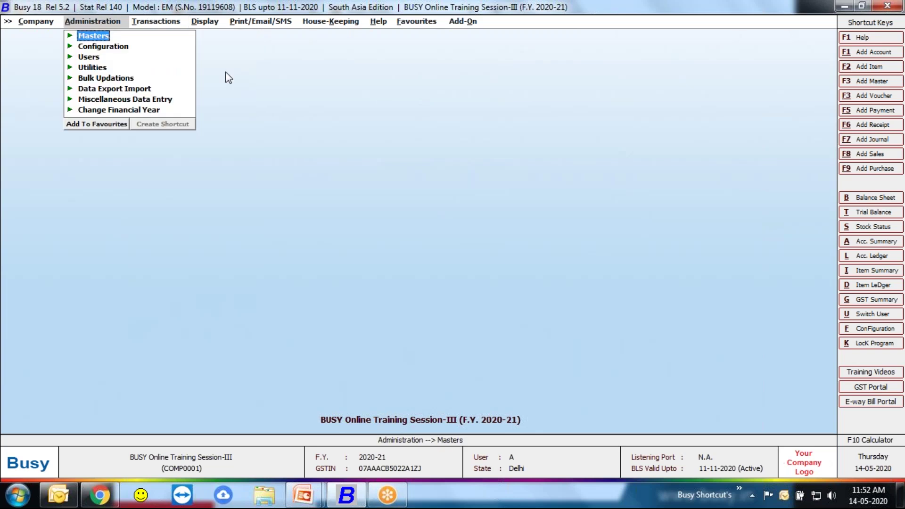
Step: Look up the Softmatrix Technology account master, check its details, and close it without changes
key(Return)
key(Return)
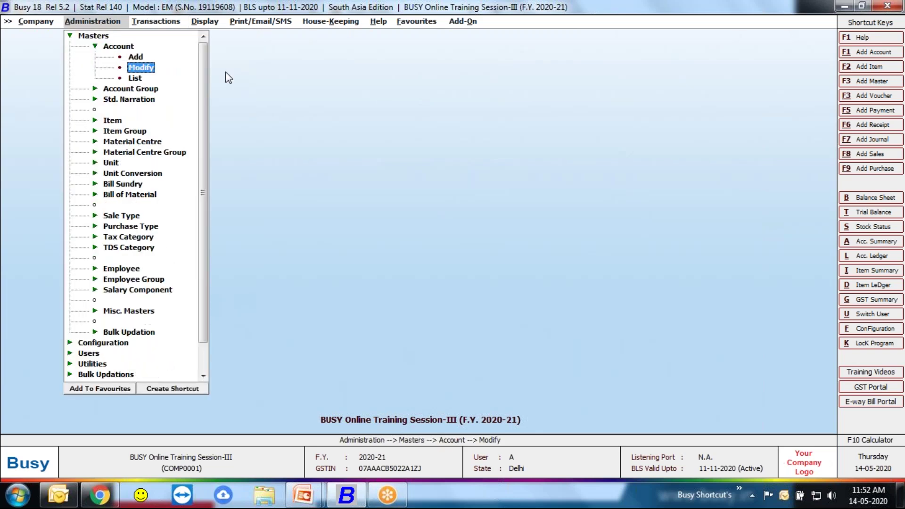
key(Down)
key(Return)
text(sof)
key(Return)
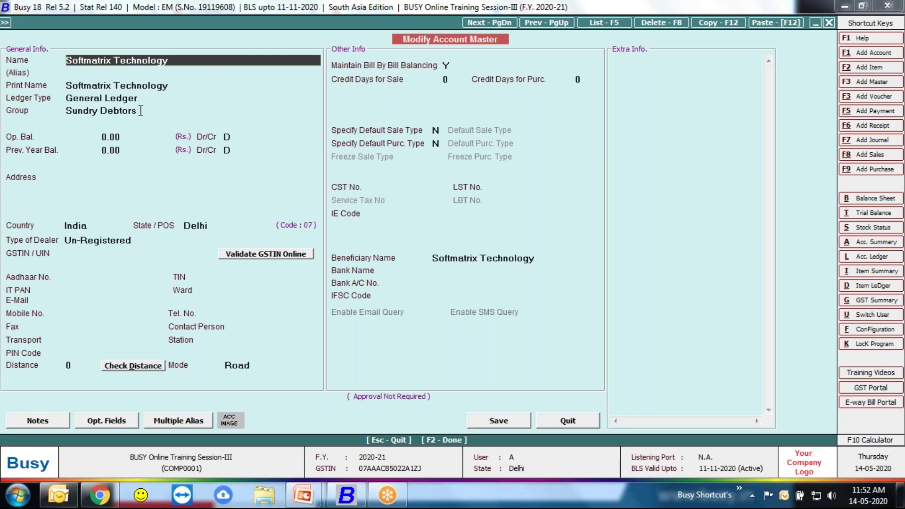
key(Escape)
key(Escape)
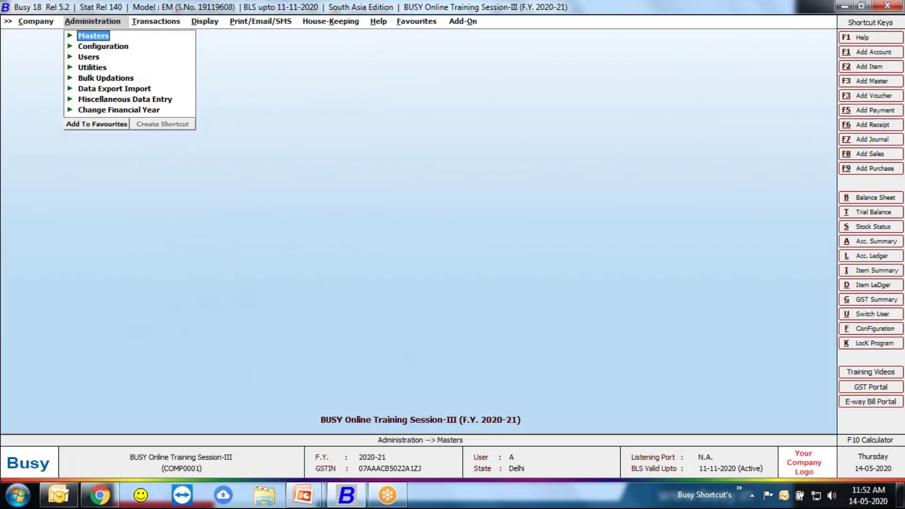
Step: Display the account ledger of Softmatrix Technology with the ending date set to 30-04-2020
text(l)
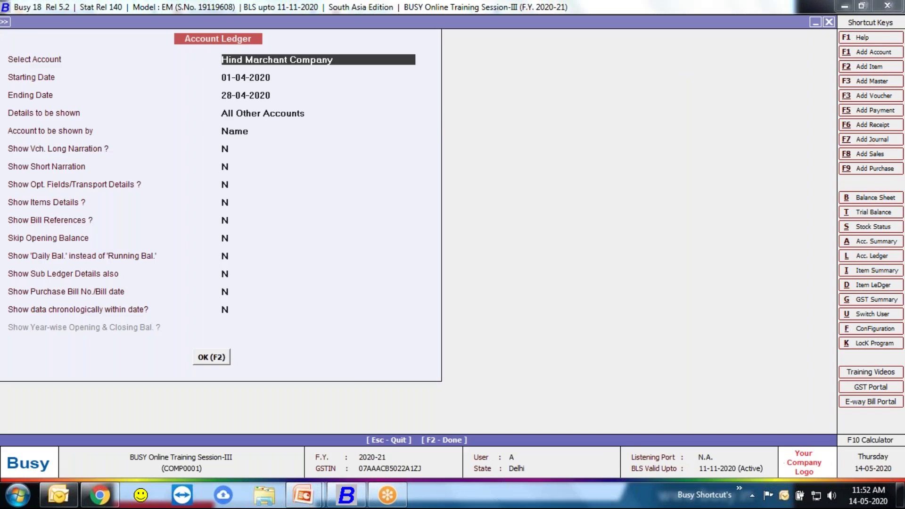
text(sof)
key(Return)
key(Return)
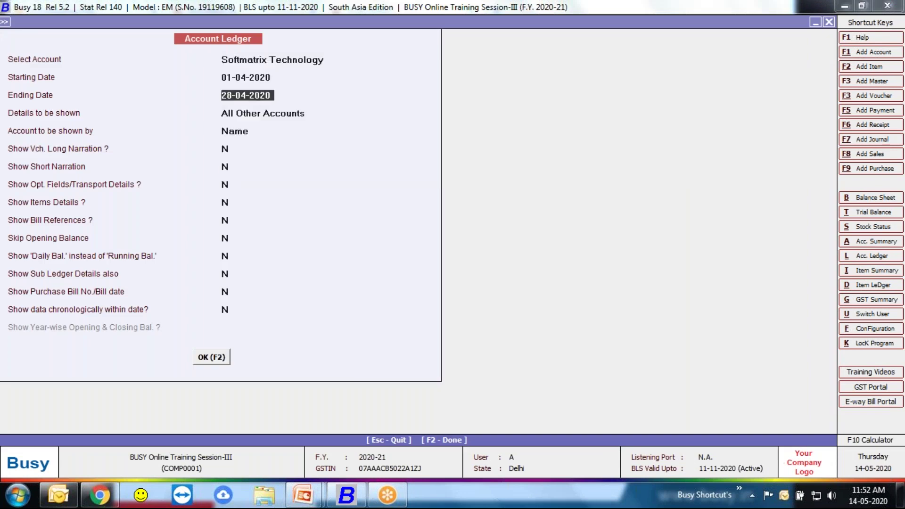
text(330)
key(BackSpace)
key(BackSpace)
text(0.4)
key(Return)
key(Return)
key(F2)
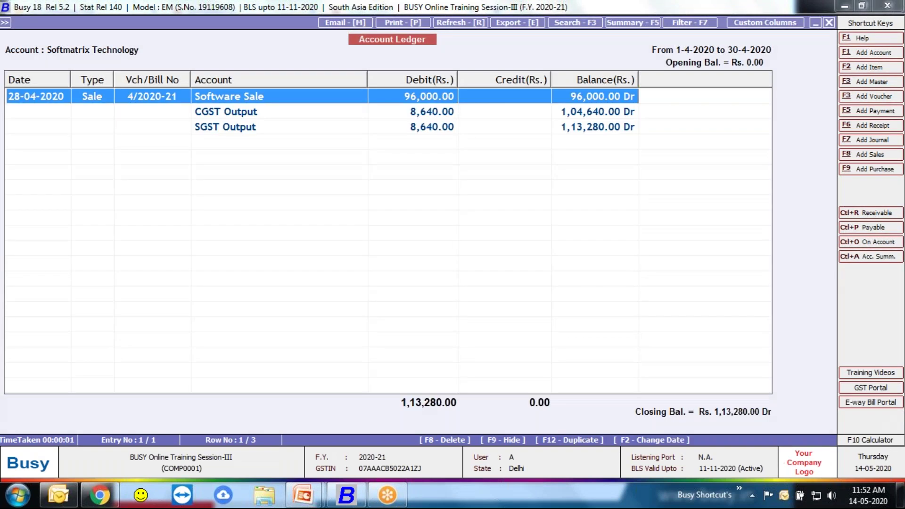
Step: Delete the Computer sales voucher dated 28-04-2020 from the Softmatrix Technology ledger and leave the report
double_click(416, 91)
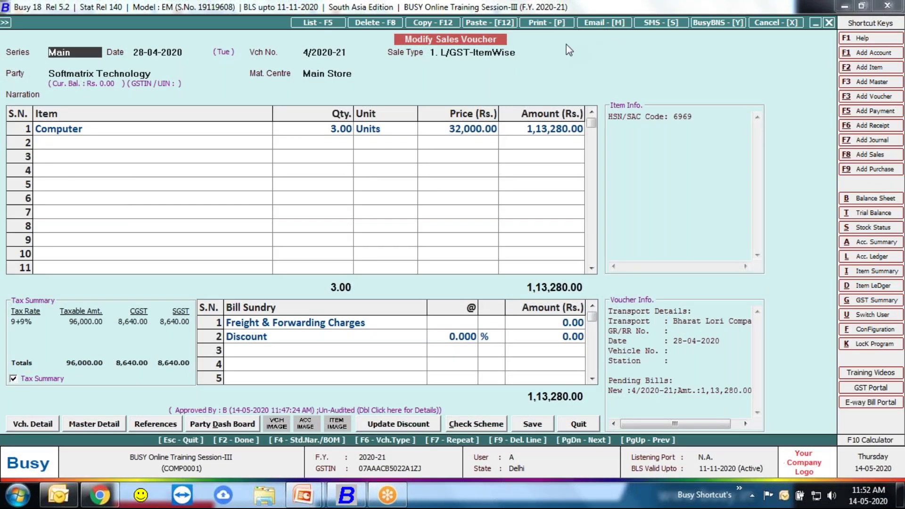
key(F8)
key(y)
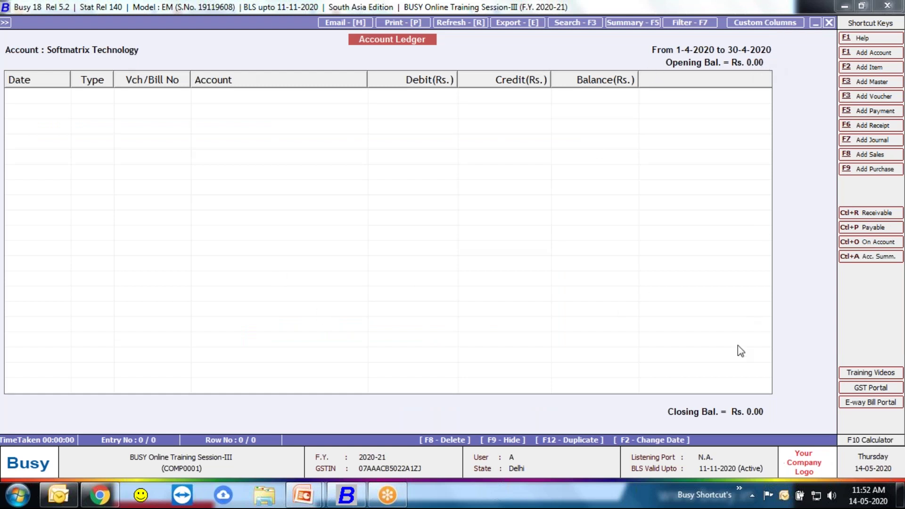
key(Escape)
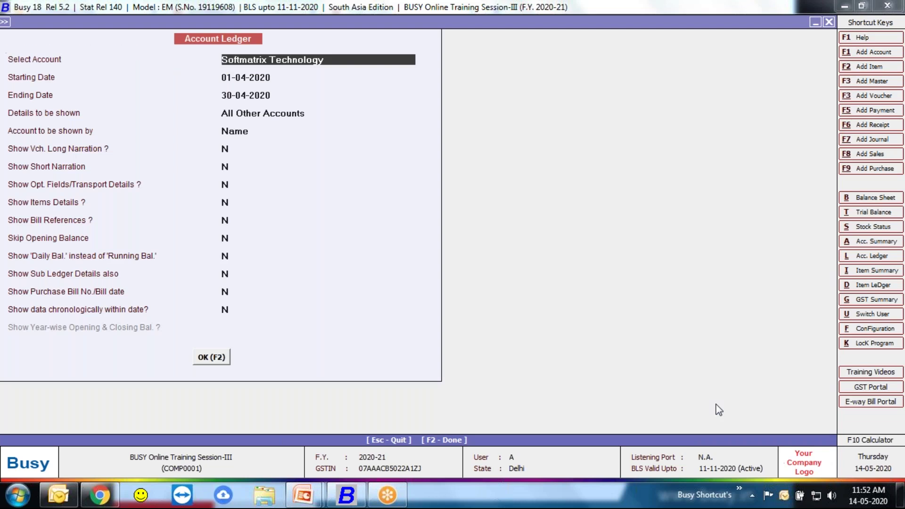
key(Return)
key(Return)
key(Return)
key(Up)
key(Return)
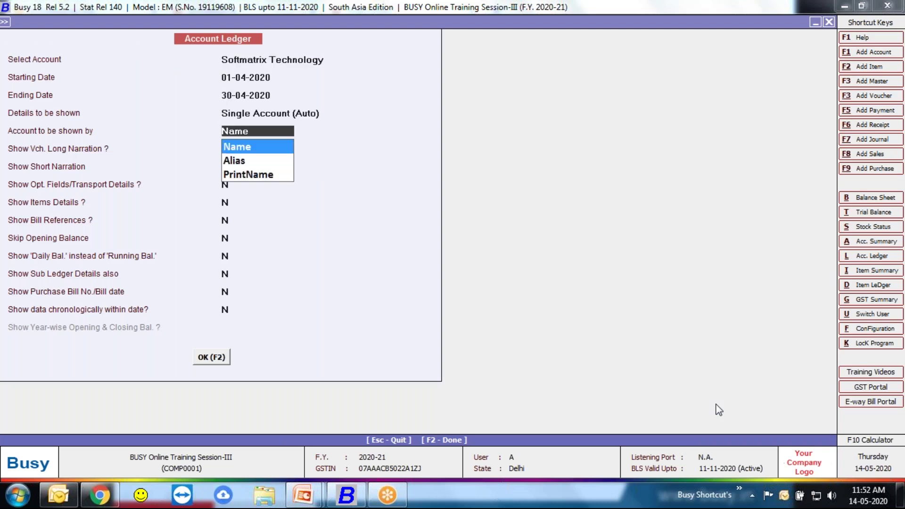
key(Escape)
key(Escape)
key(Escape)
Step: Start a new sales voucher dated 05-04-2020 in the Main series with sale type L/GST-ItemWise
key(Right)
key(Return)
key(Up)
key(Return)
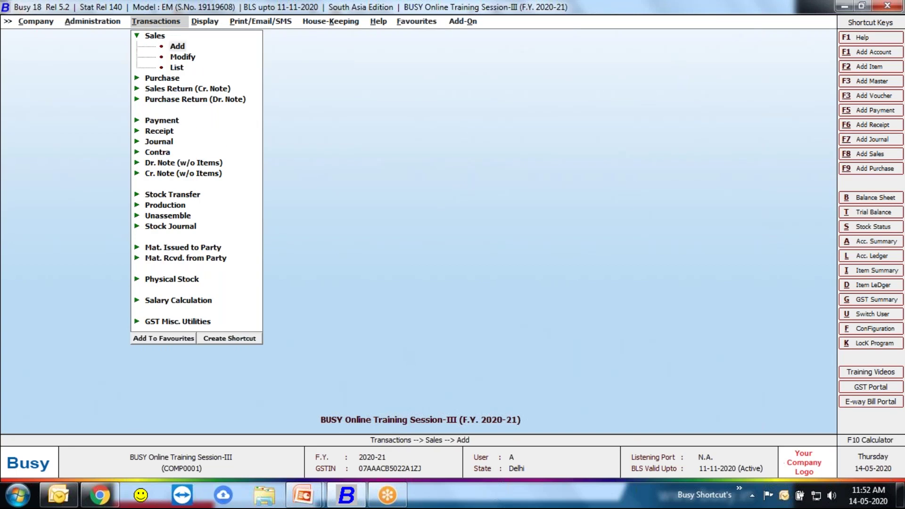
key(Return)
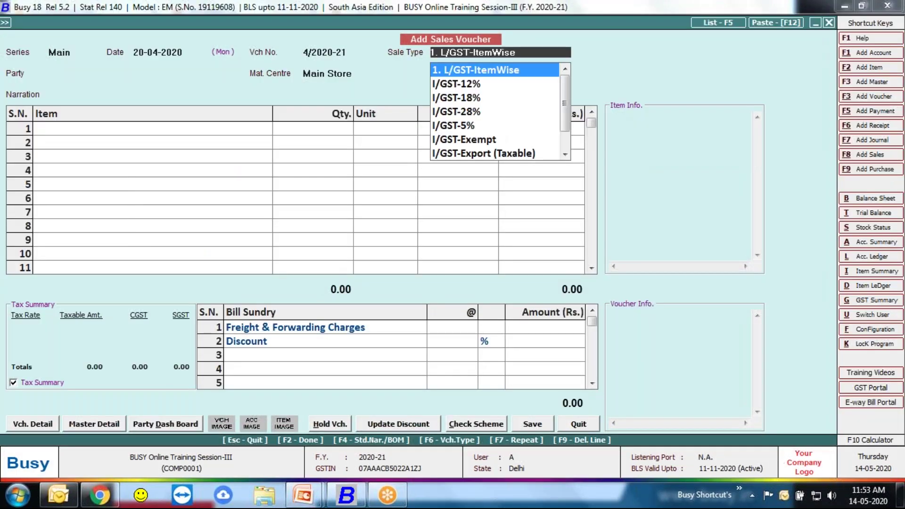
text(05)
key(Return)
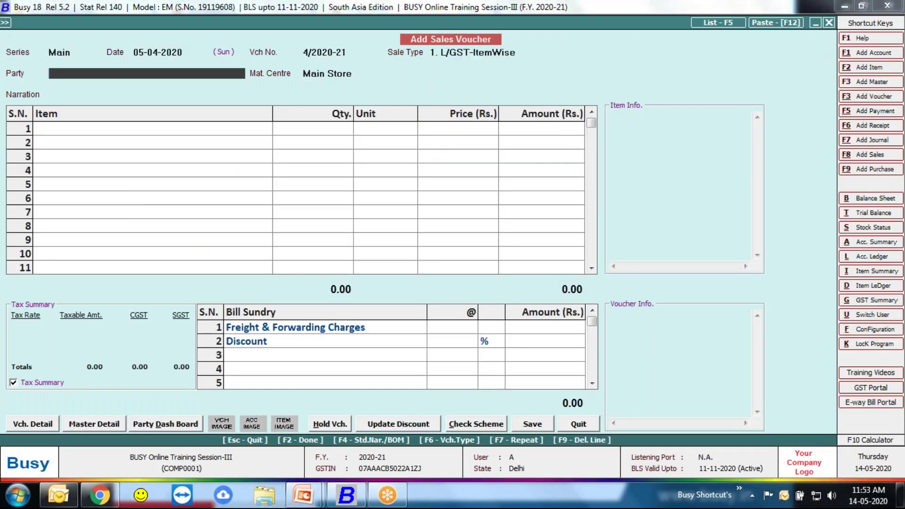
Step: Set the sales voucher's party to Softmatrix Technology and enter the item Computer with a quantity of 2
text(sof)
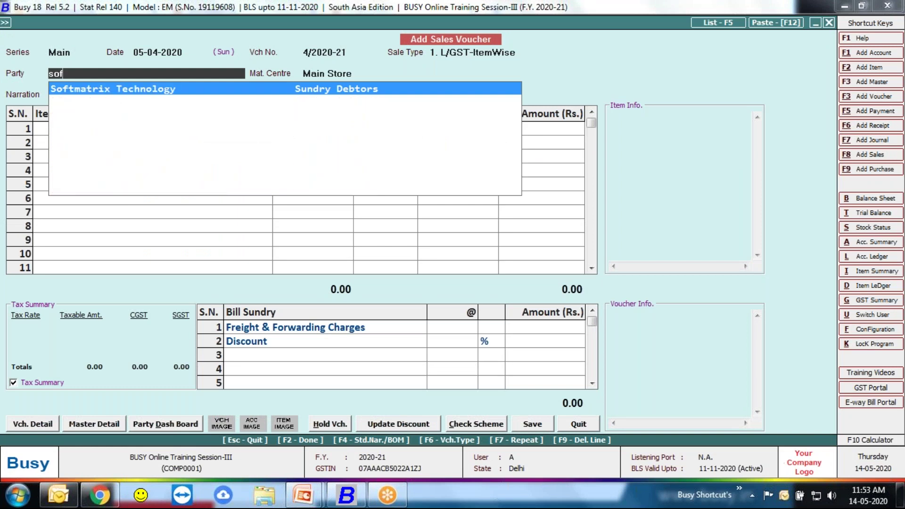
key(Return)
text(co)
key(Return)
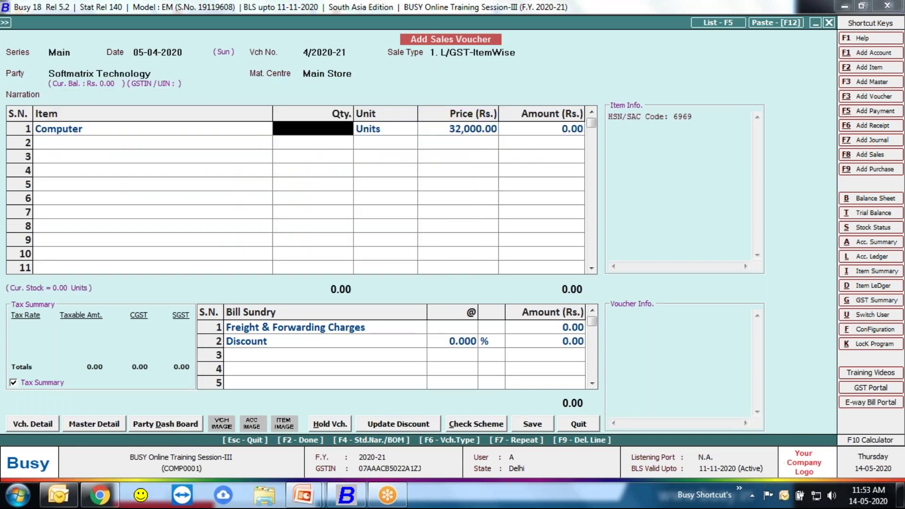
text(2)
key(Return)
Step: Save the Computer sales voucher, accepting the New Ref. bill adjustment and Bharat Lori Company as transport
key(F2)
key(Return)
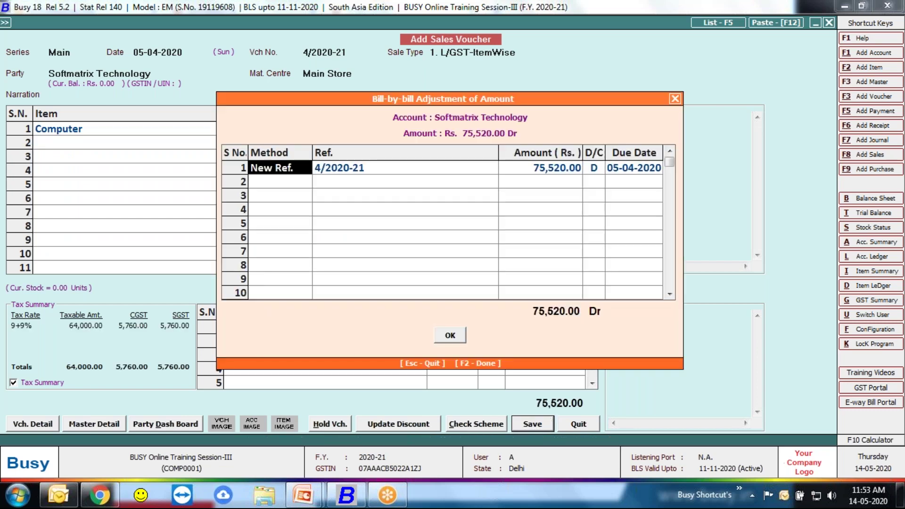
key(F2)
key(F2)
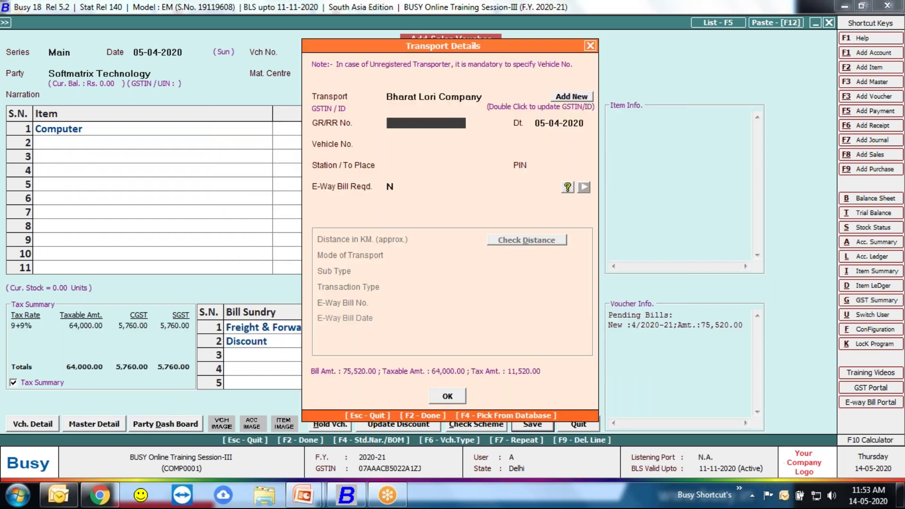
key(Return)
key(Return)
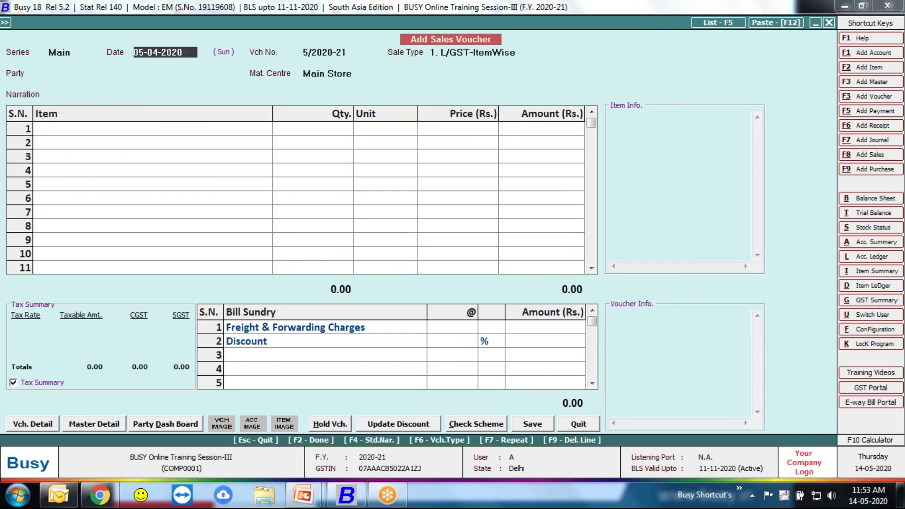
Step: Date the next sales voucher 08-04-2020 with sale type L/GST-ItemWise and Softmatrix Technology as the party
text(08)
key(Return)
key(Return)
text(sof)
key(Return)
key(Return)
key(Return)
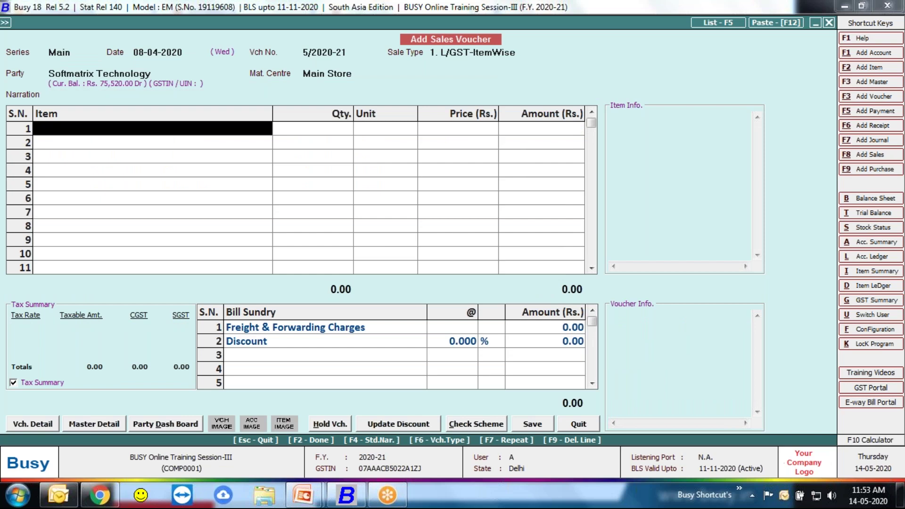
Step: Enter the item Nokia 6.1 in the sales voucher with a quantity of 10 at a price of 14,500
text(nok)
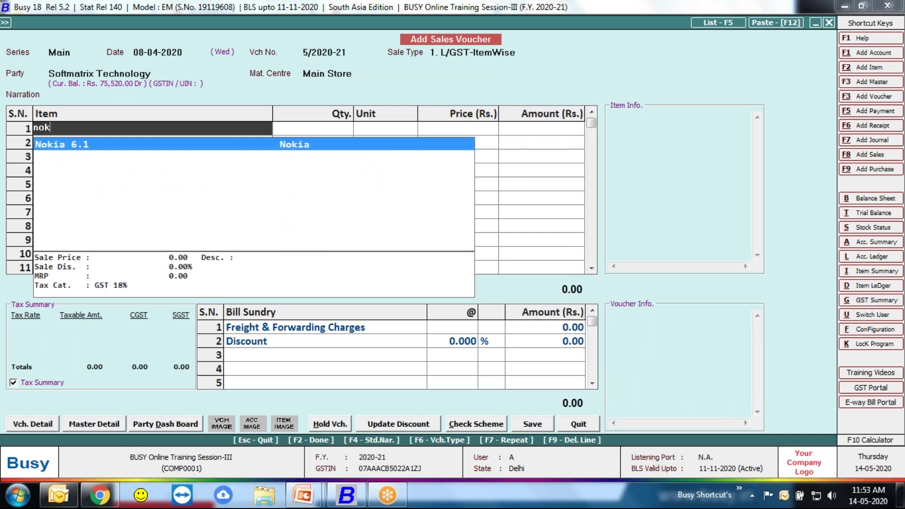
key(Return)
text(10)
key(Return)
key(Return)
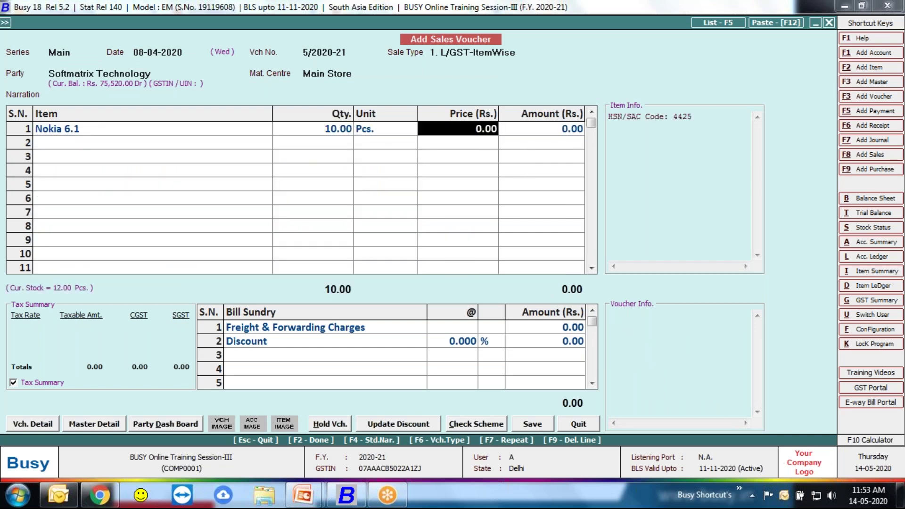
text(4)
text(4500)
key(Return)
key(Return)
Step: Save the Nokia 6.1 sales voucher with no bill sundry amounts
key(F2)
key(F2)
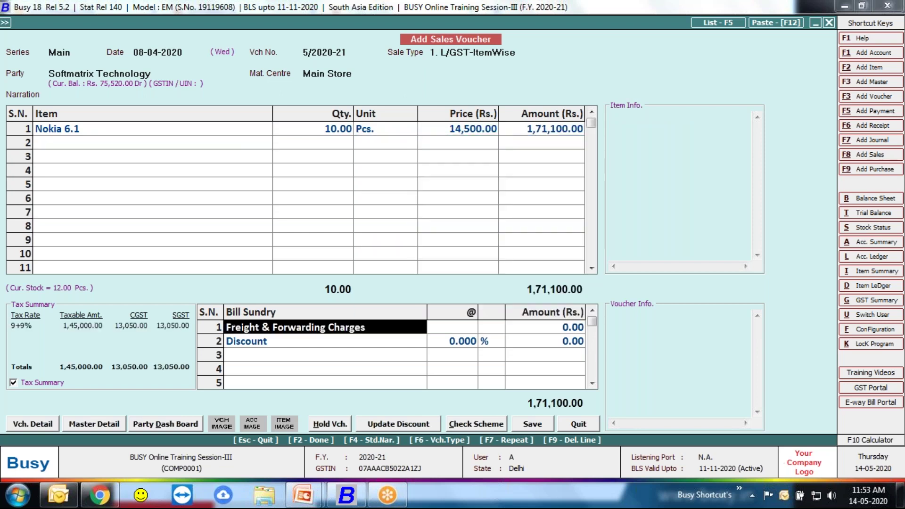
key(F2)
key(F2)
key(F2)
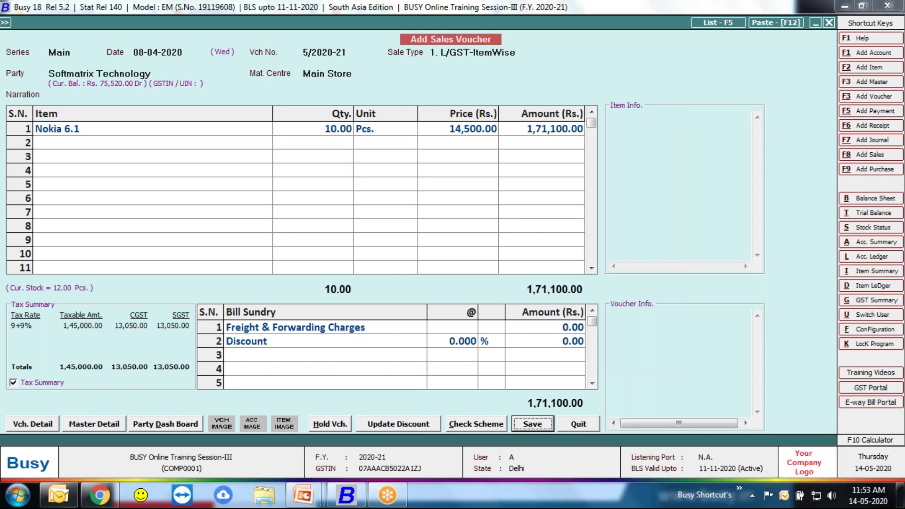
key(Right)
key(Return)
Step: Date the next Main series sales voucher 10-04-2020 and set its party to Softmatrix Technology
key(Return)
text(10)
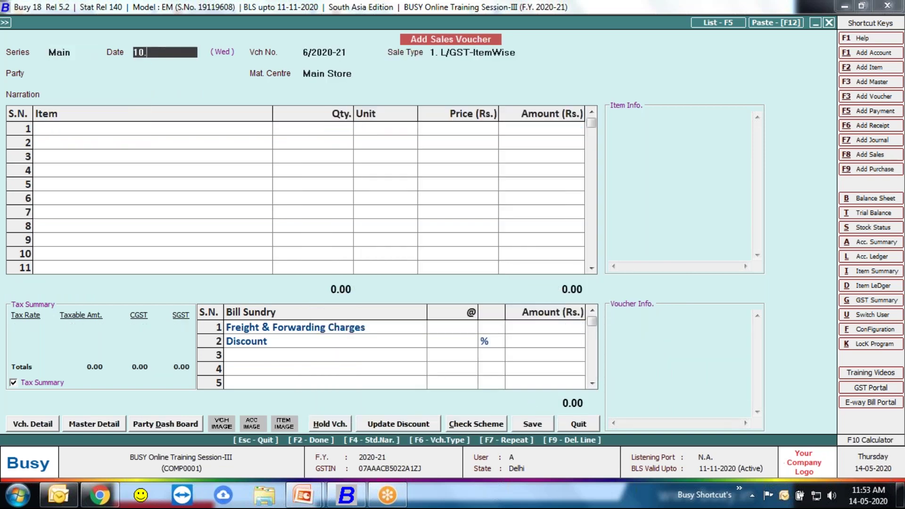
key(Return)
key(Return)
text(sof)
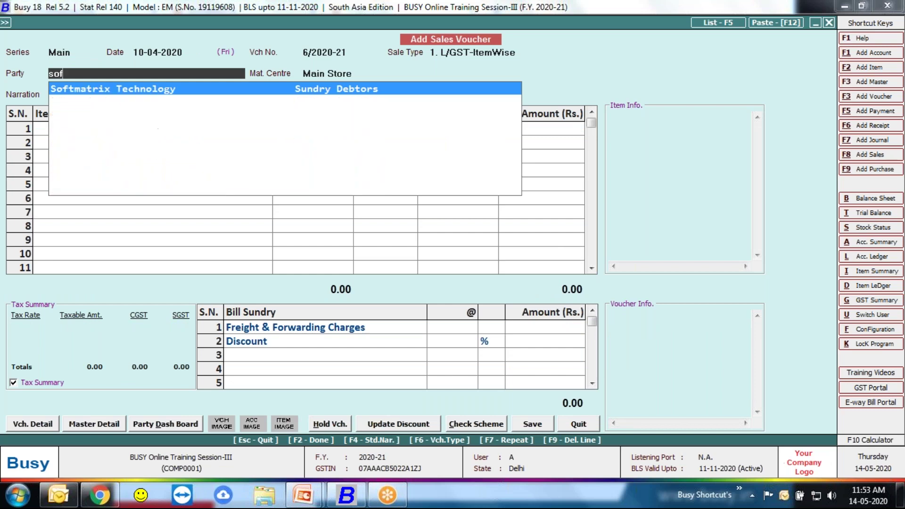
key(Return)
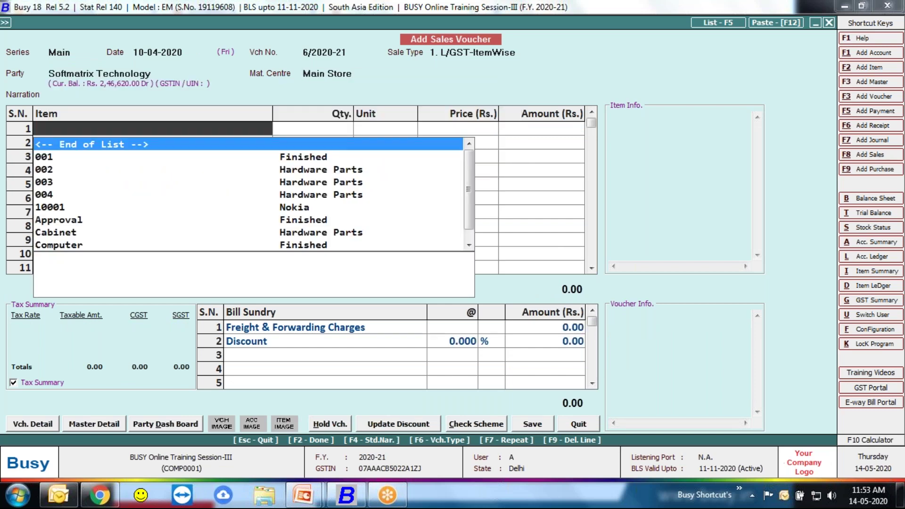
Step: Enter the item Moter Board with a quantity of 4 at a price of 7,500
text(mo)
key(Return)
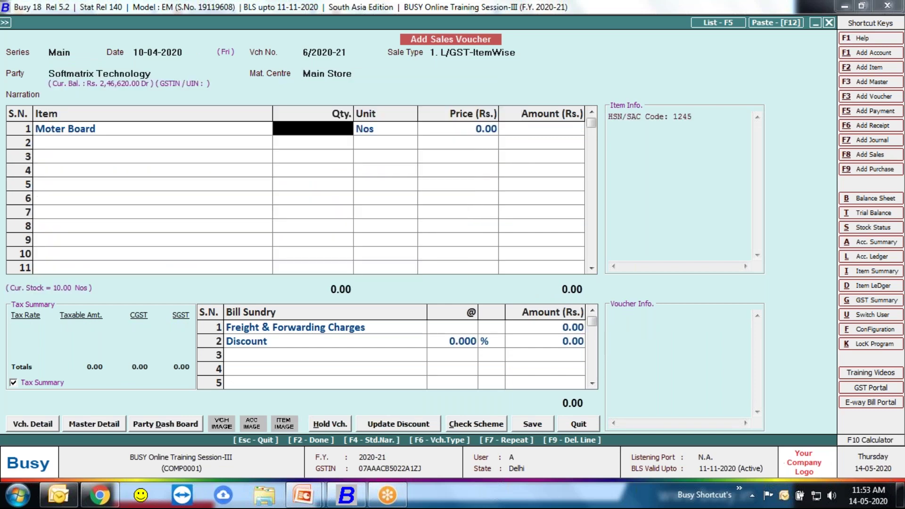
text(4)
key(Return)
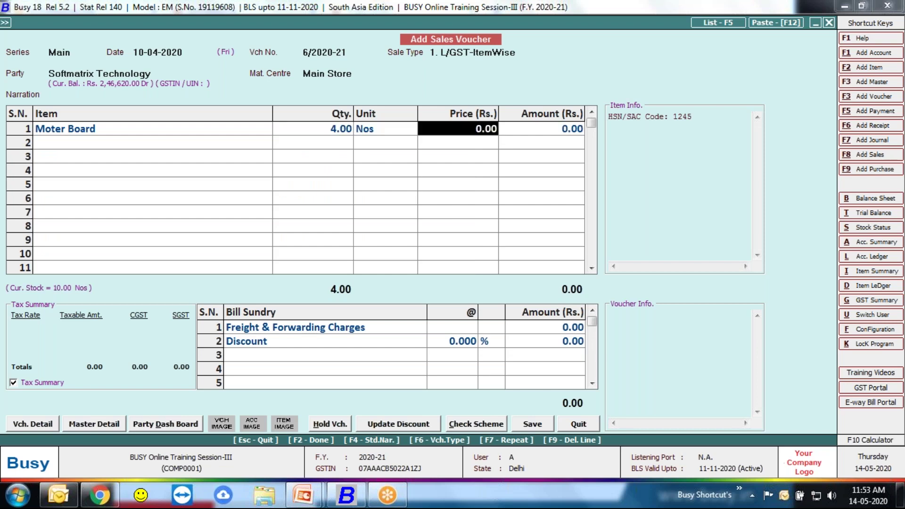
text(7500)
key(Return)
key(Return)
Step: Save the Moter Board sales voucher and leave sales voucher entry
key(F2)
key(Return)
key(Return)
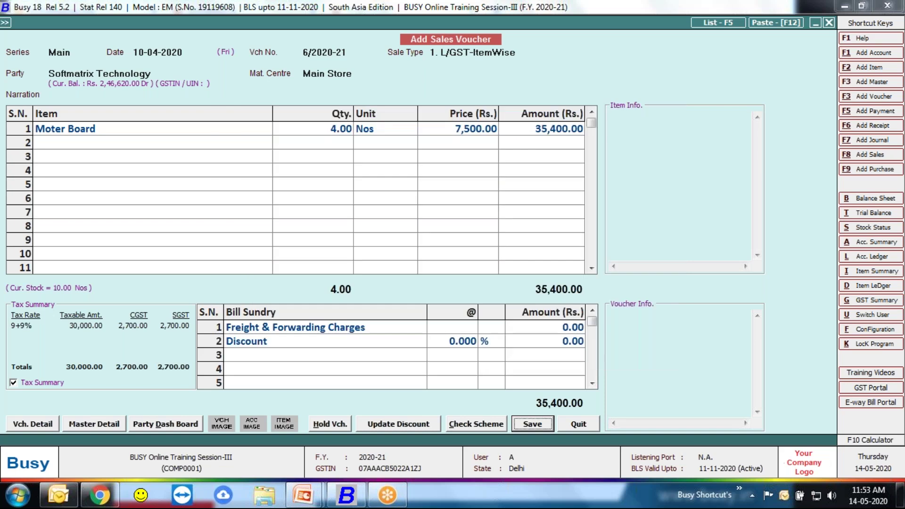
key(Return)
key(F2)
key(Right)
key(Return)
key(Escape)
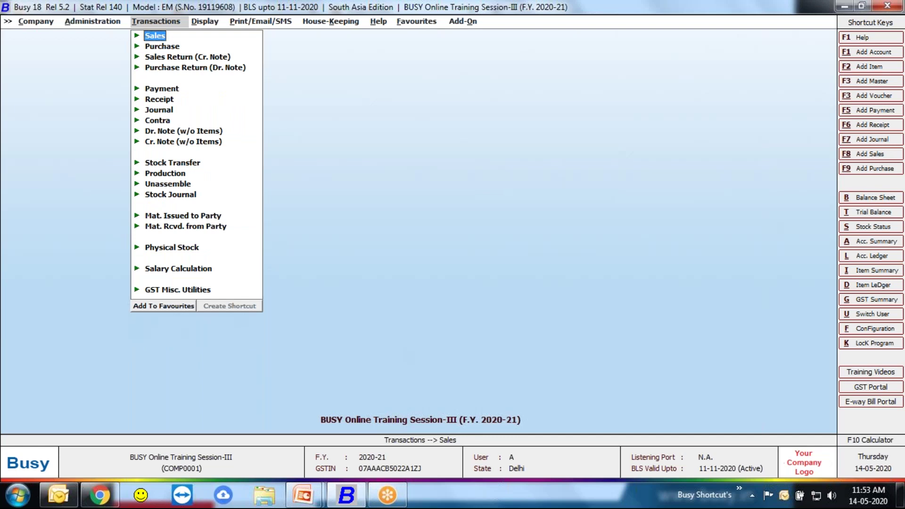
Step: Display the account ledger of Softmatrix Technology from 01-04-2020 to 30-04-2020
key(alt+l)
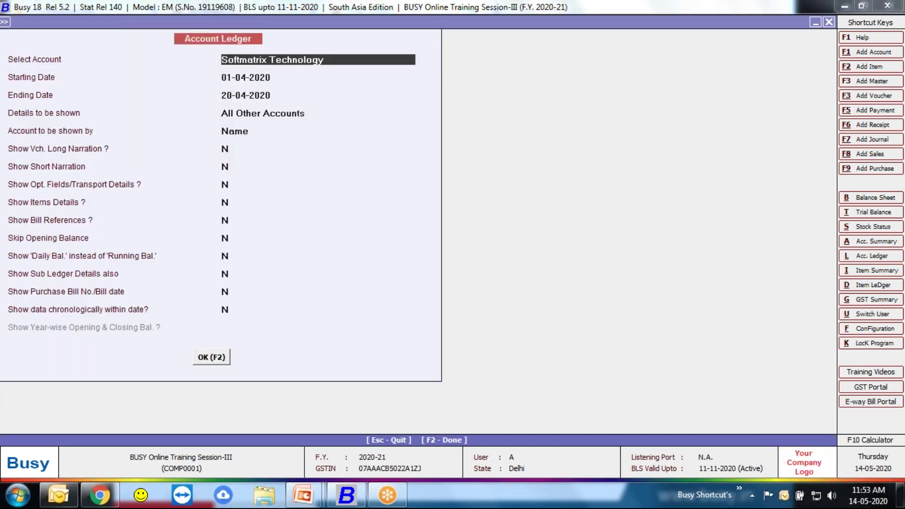
key(Return)
key(Return)
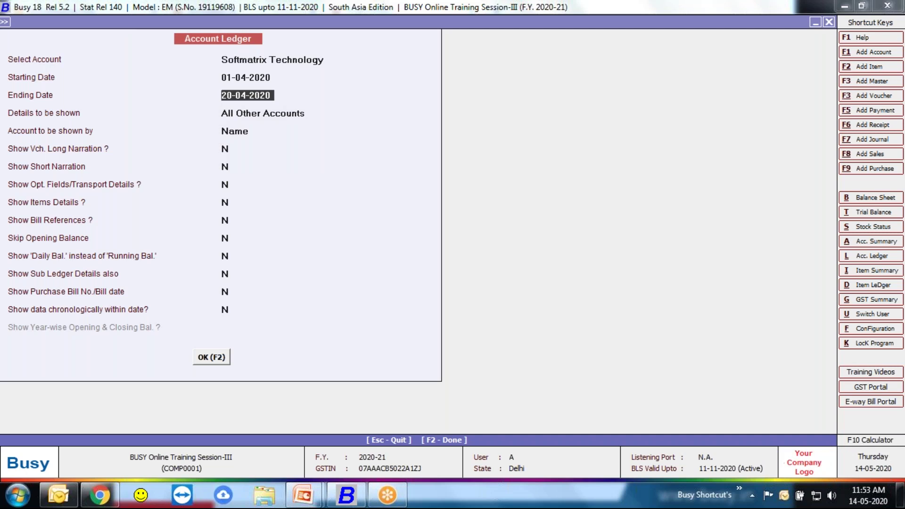
text(30-4)
key(Return)
key(Return)
key(F2)
Step: Redisplay the Softmatrix Technology ledger with Single Account (Auto) details and review its sales entries
key(Escape)
key(Return)
key(Up)
key(Return)
key(Return)
key(Return)
key(Return)
key(F2)
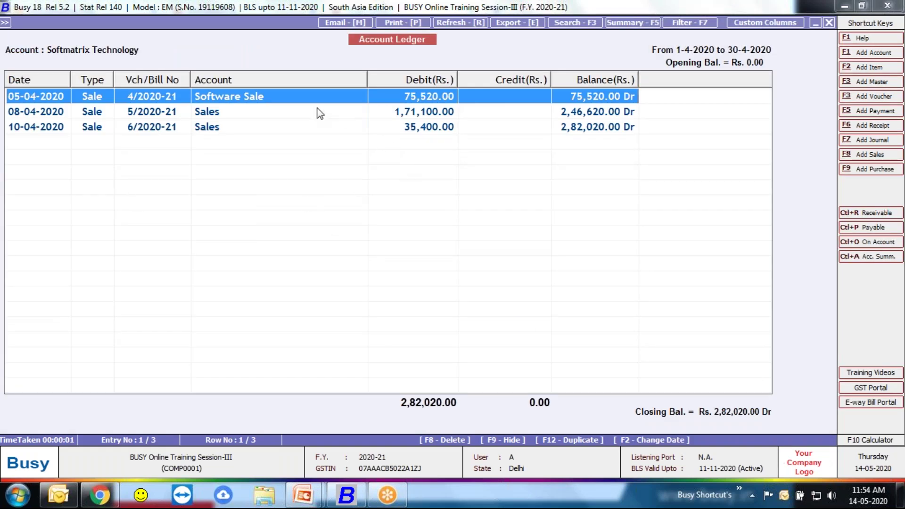
click(422, 134)
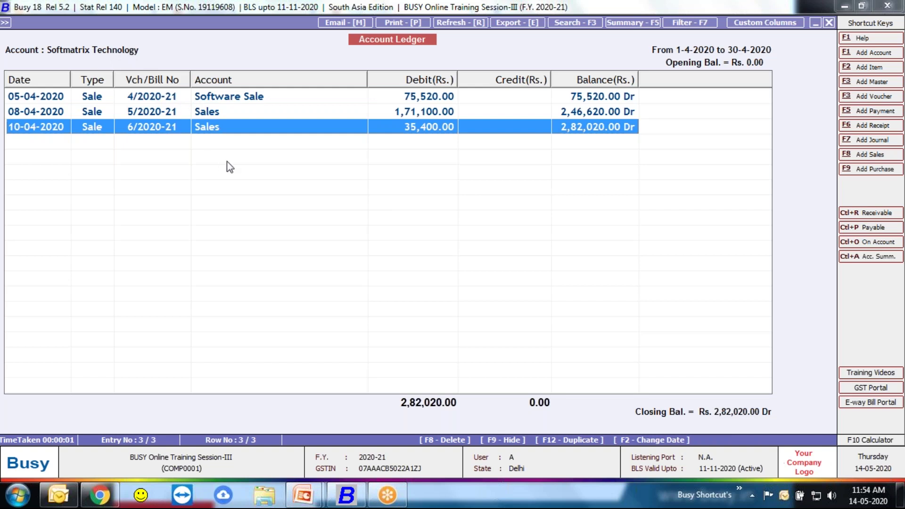
Step: Close the ledger and start a new receipt voucher in the Main series dated 25-04-2020 with GST nature Not Applicable
key(Escape)
key(Escape)
key(Down)
key(Down)
key(Down)
key(Down)
key(Down)
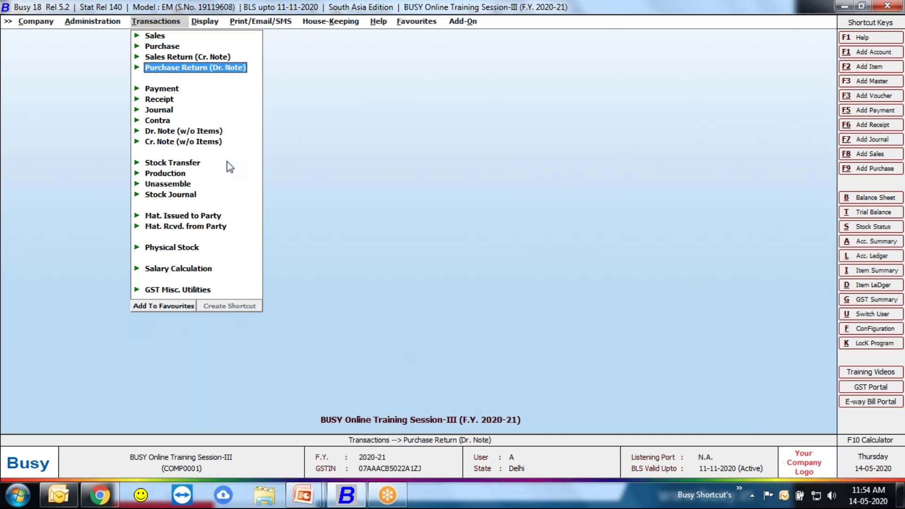
key(Return)
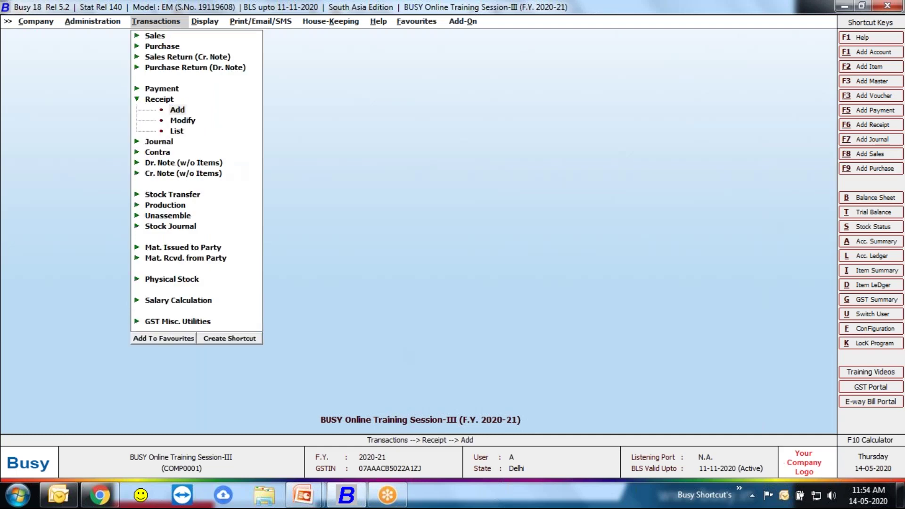
key(Return)
key(Return)
text(25-04)
key(Return)
key(Return)
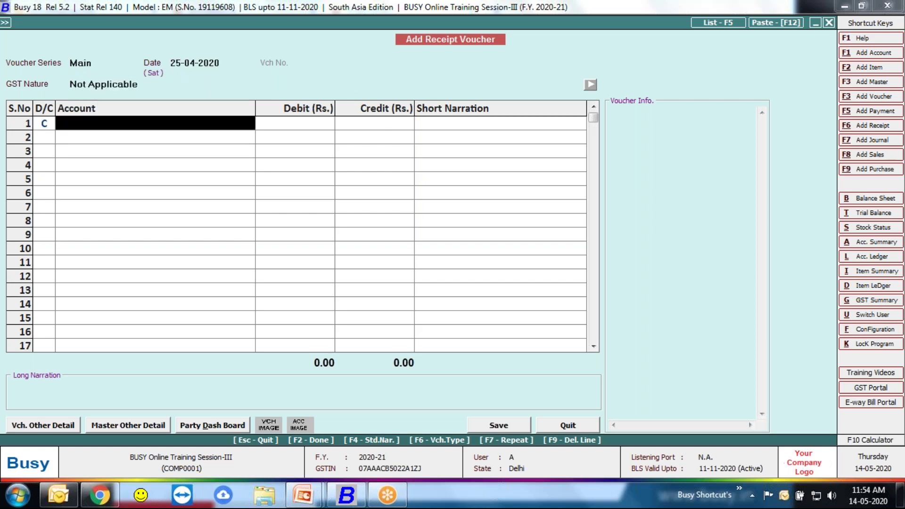
Step: Credit Softmatrix Technology with 1,50,000 in the receipt voucher and bring up its bill-by-bill adjustment
text(sof)
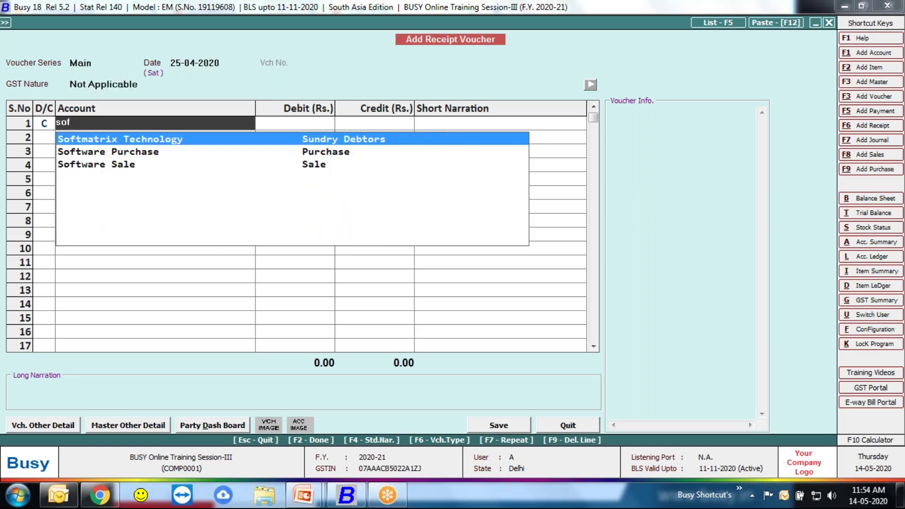
key(Return)
text(150000)
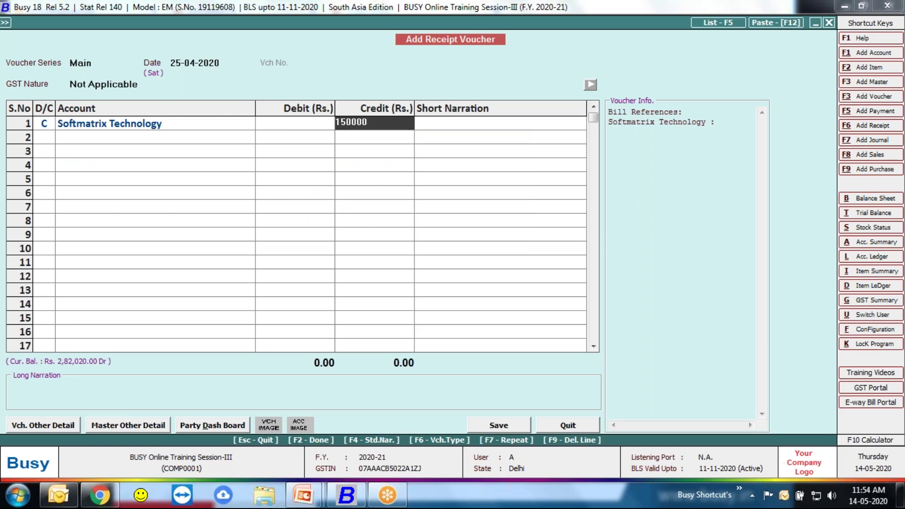
key(Return)
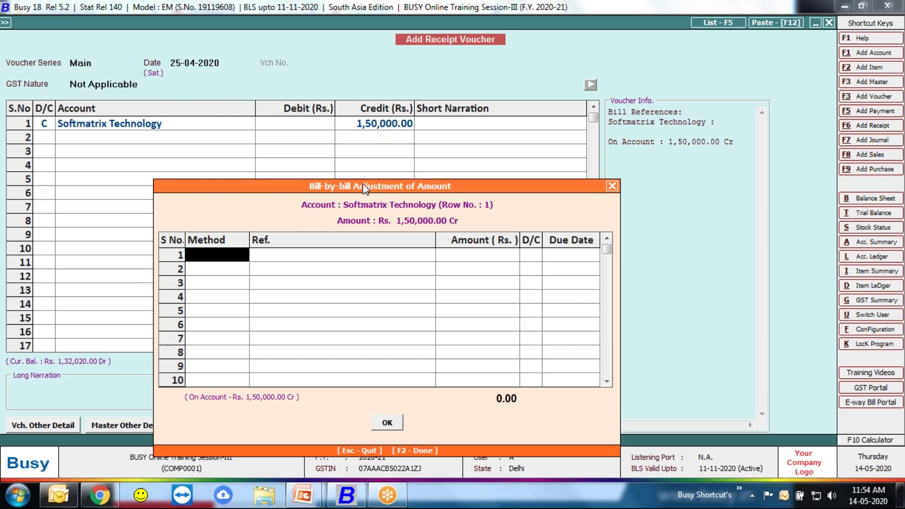
drag(360, 182, 340, 153)
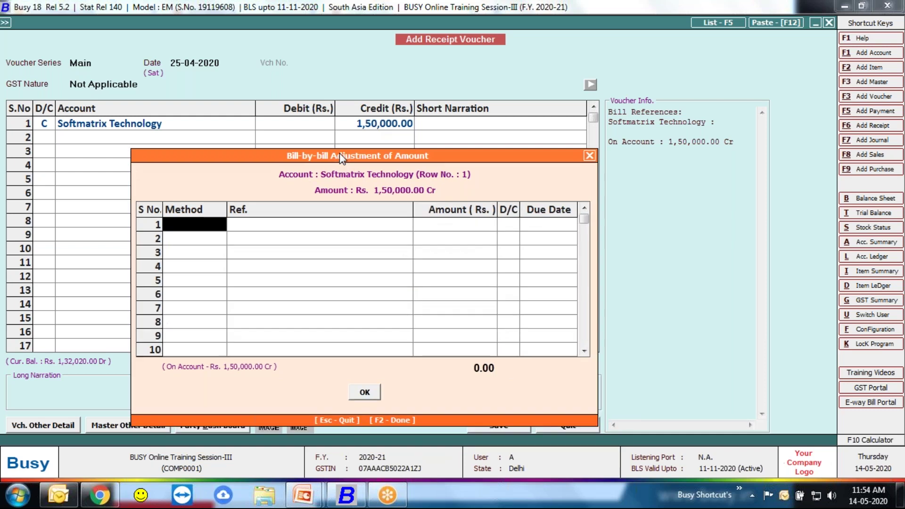
Step: Check the sales bills in Softmatrix Technology's ledger from 01-04-2020 to 20-04-2020, then return to the receipt voucher
key(alt+l)
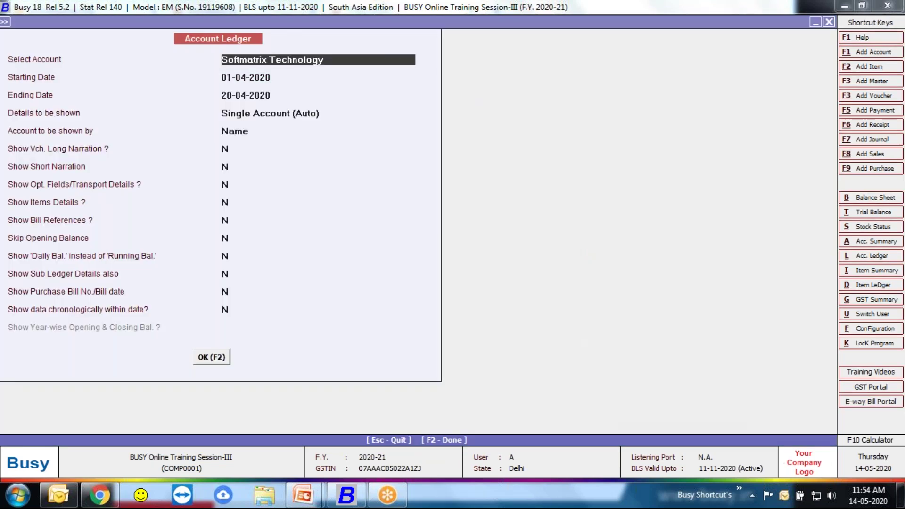
key(F2)
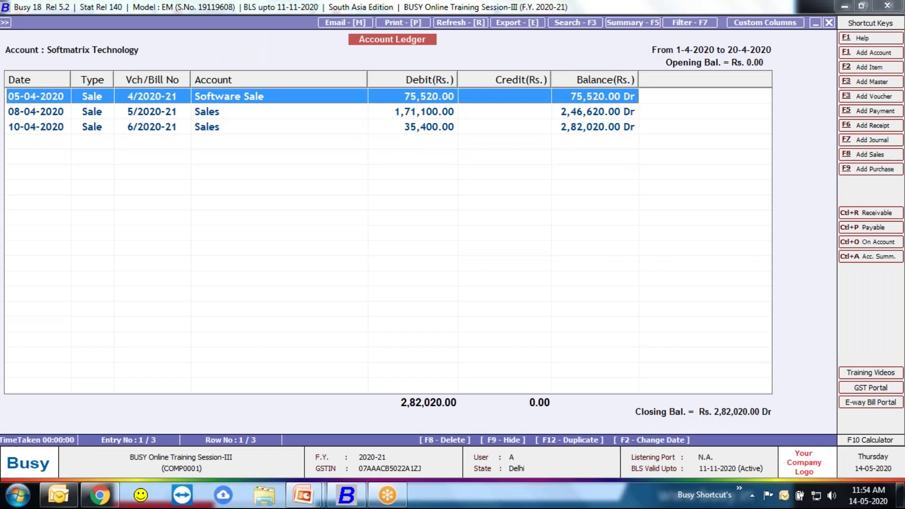
click(408, 129)
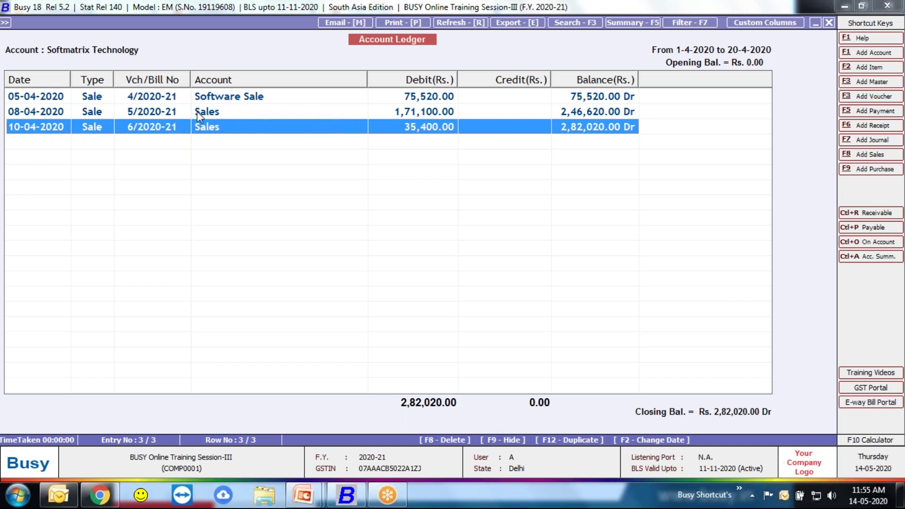
click(258, 112)
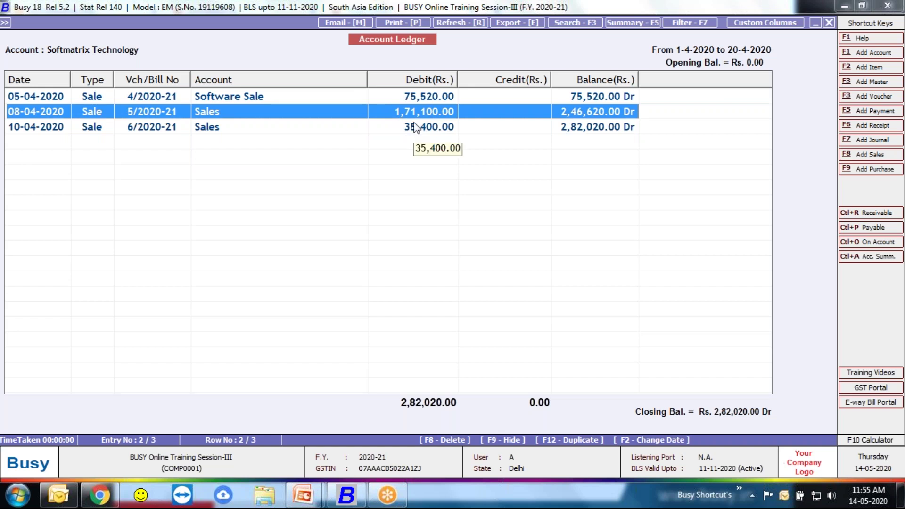
key(Escape)
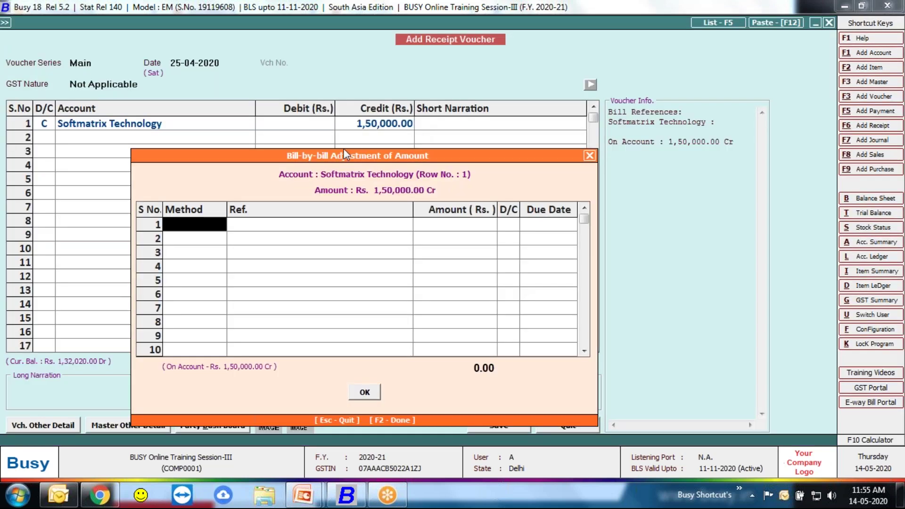
Step: Adjust the full 1,50,000 receipt against bill 5/2020-21 using the Adjustment method
drag(340, 158, 313, 154)
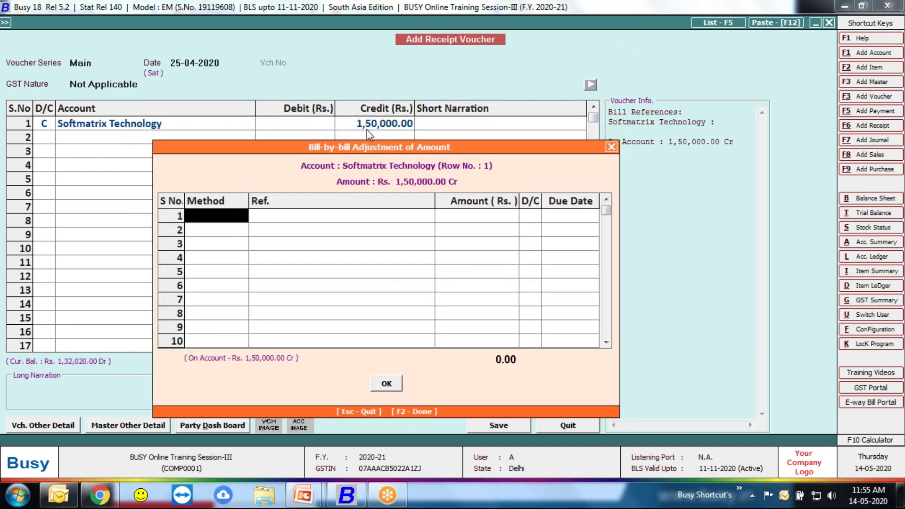
click(199, 219)
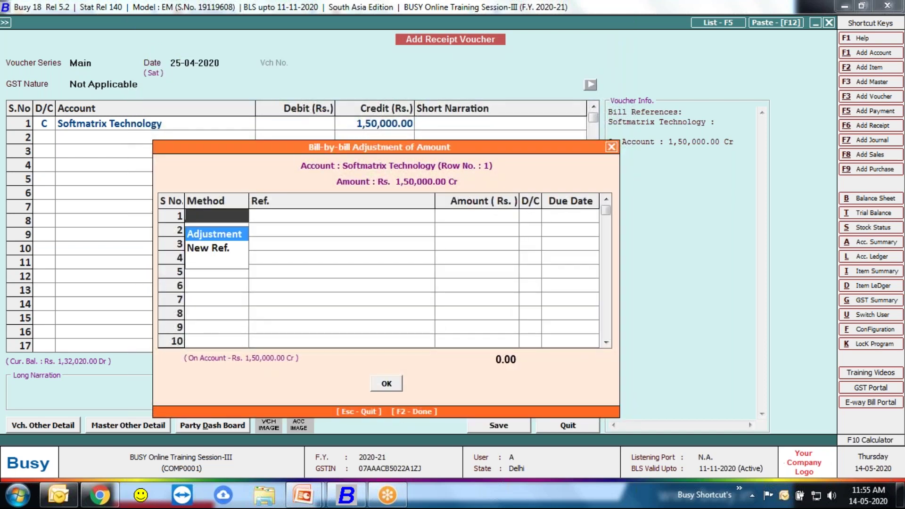
key(Return)
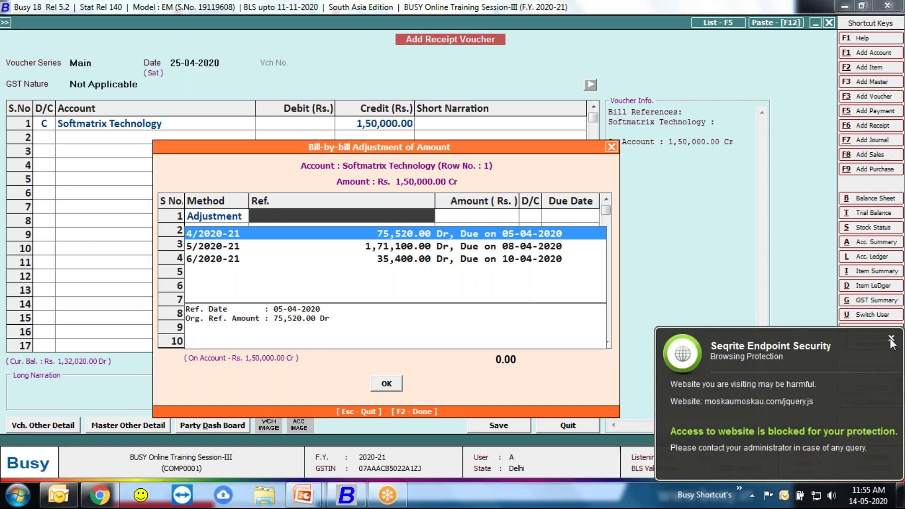
click(890, 339)
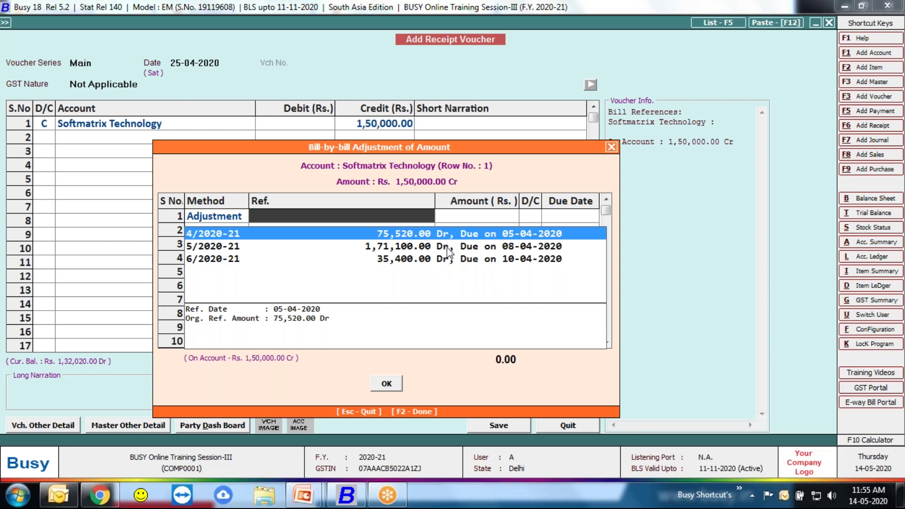
click(399, 249)
key(Return)
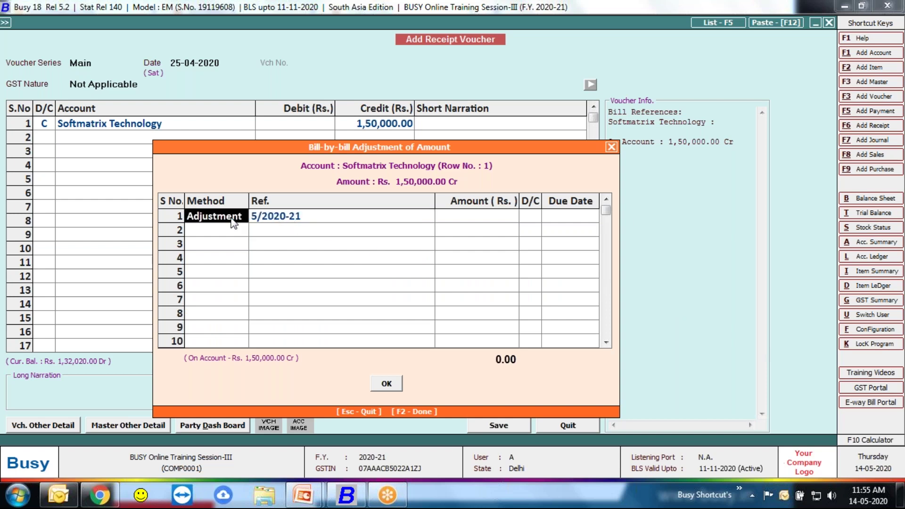
key(Return)
key(Return)
key(Return)
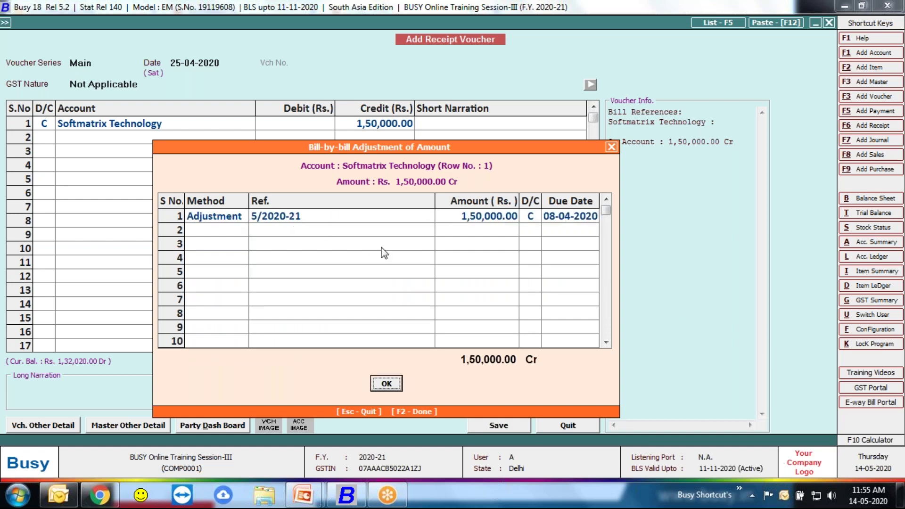
click(386, 384)
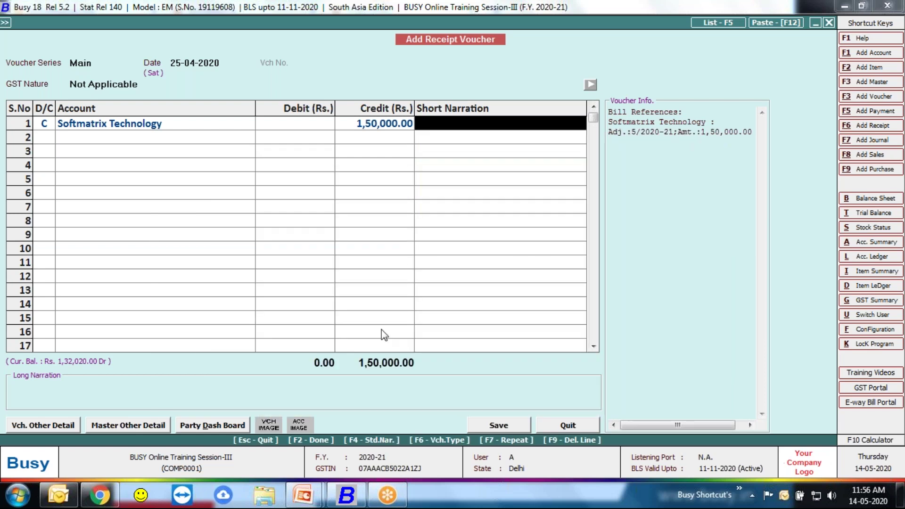
Step: Debit SBI Bank with 1,50,000 and save the receipt voucher
key(Return)
key(Left)
text(sbi)
key(Return)
key(Return)
key(Return)
key(Return)
key(Return)
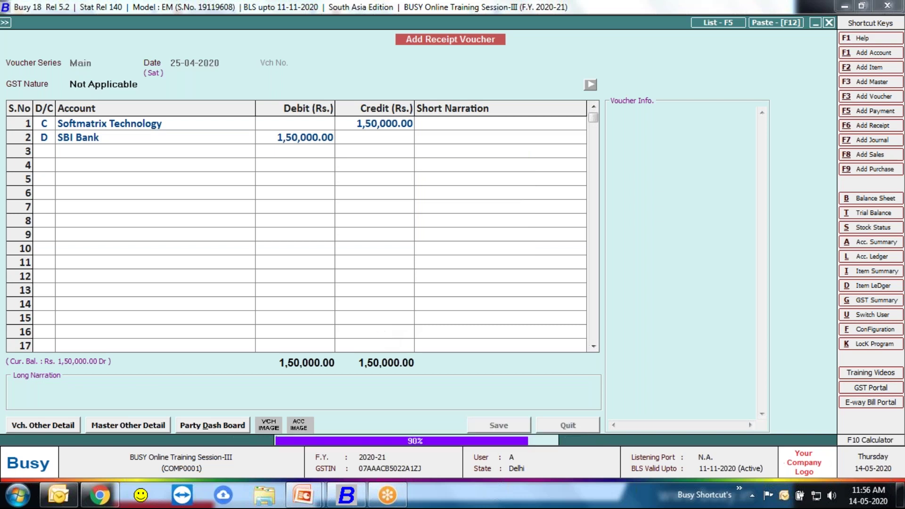
key(alt+l)
key(F2)
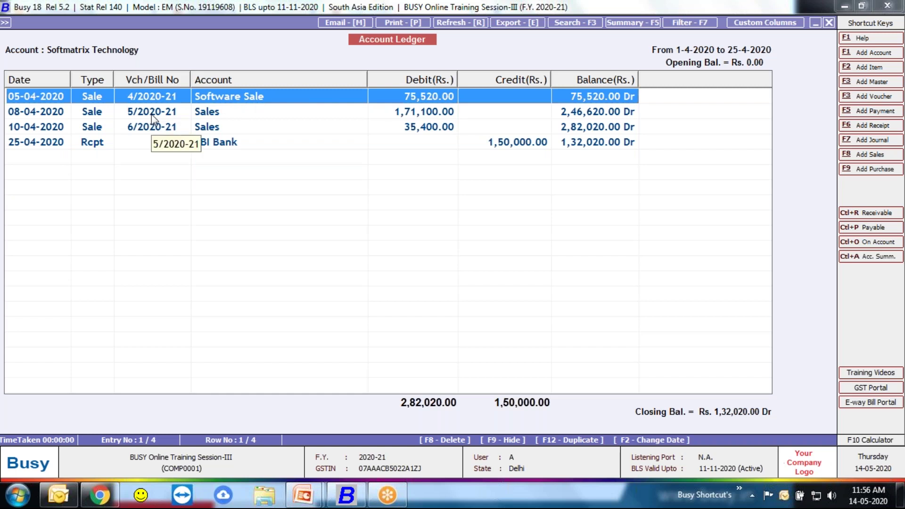
key(Escape)
key(Escape)
key(Escape)
Step: Open the Bills Receivable report options from Outstanding Analysis
key(Right)
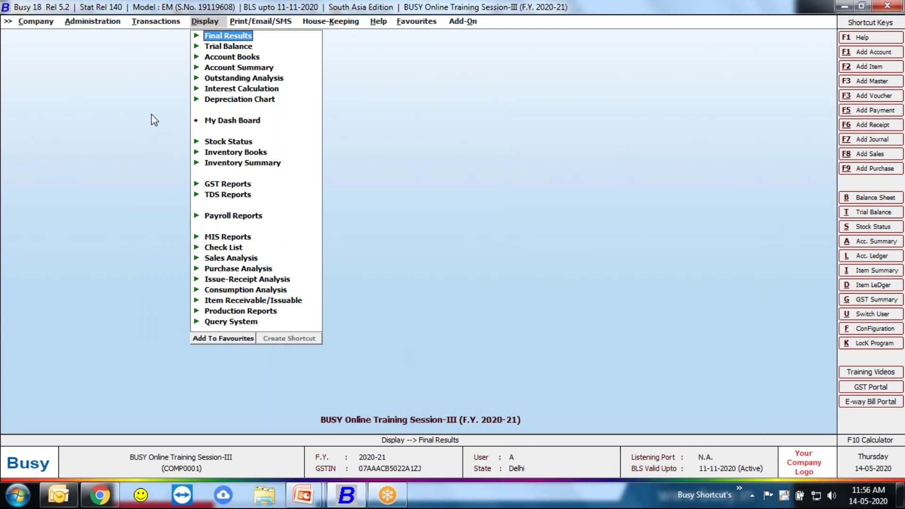
key(Down)
key(Down)
key(Down)
key(Down)
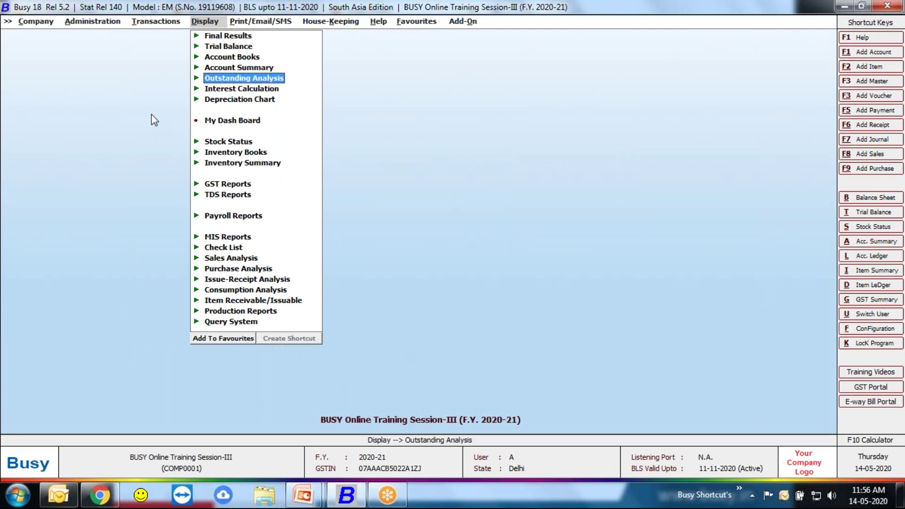
key(Return)
key(Down)
key(Down)
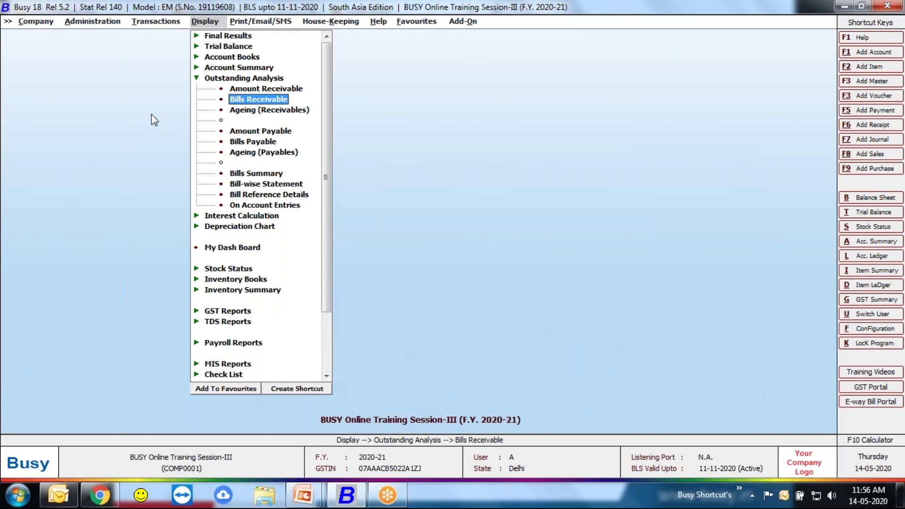
key(Return)
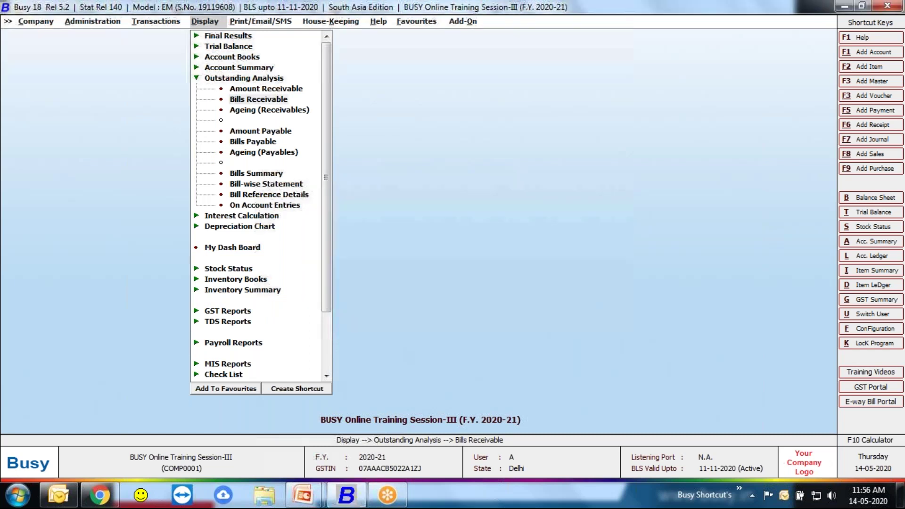
key(Return)
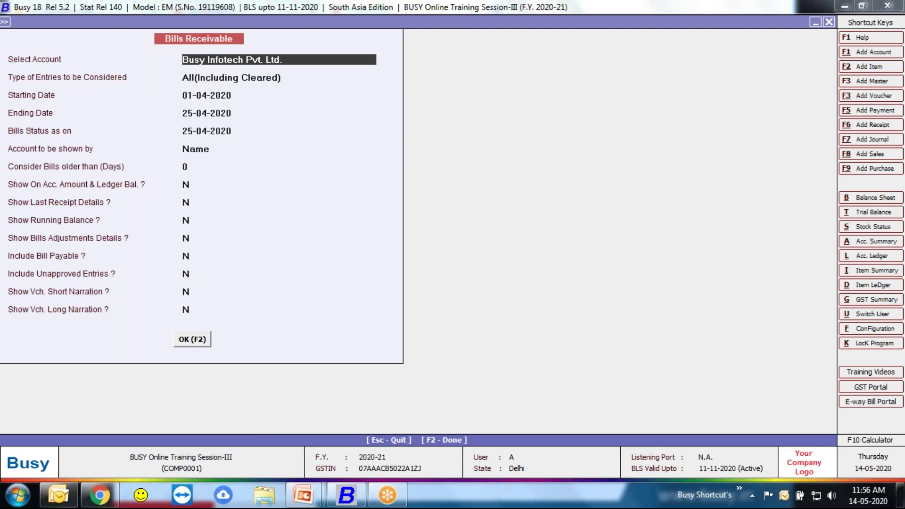
Step: Choose Softmatrix Technology as the report account and All(Including Cleared) as the type of entries
text(sof)
key(Return)
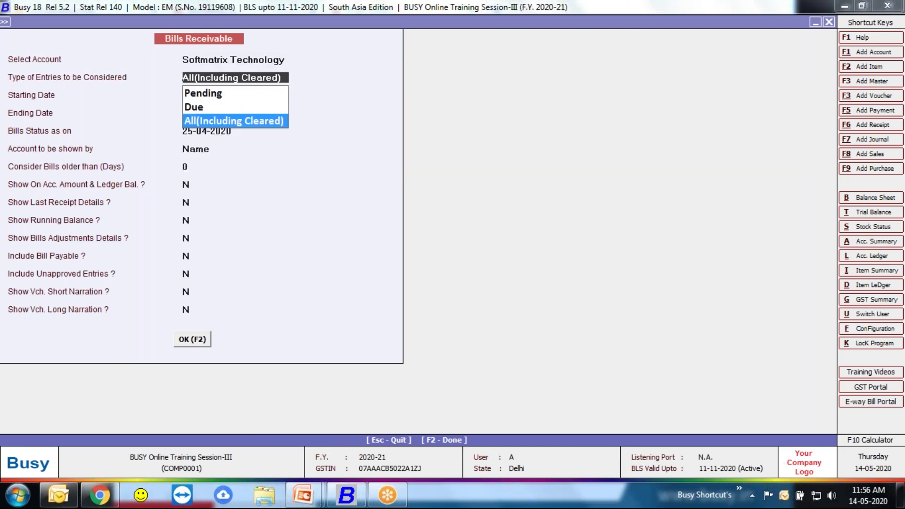
key(Return)
key(Up)
key(Up)
key(Up)
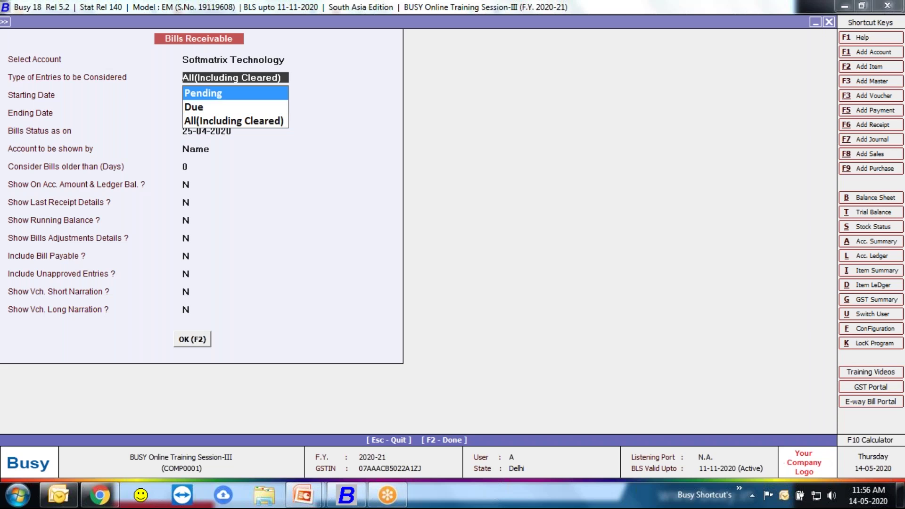
key(Down)
key(Down)
key(Return)
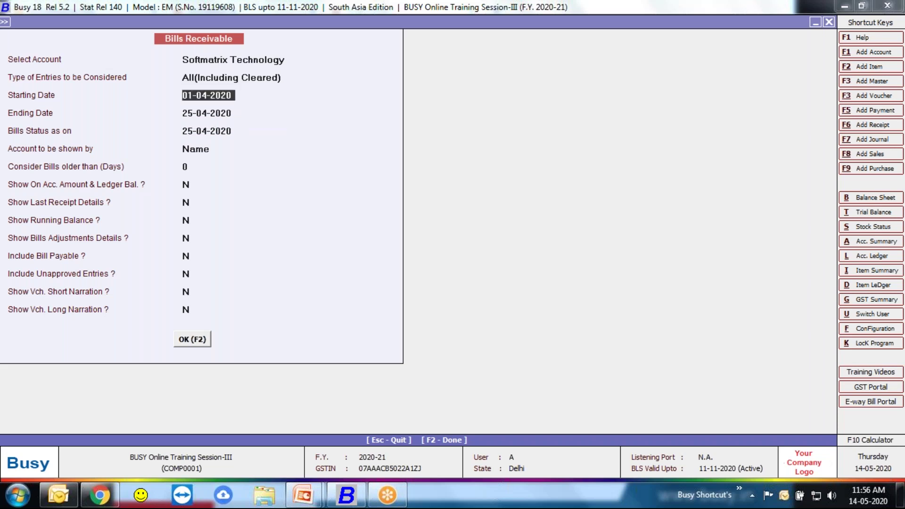
Step: Generate the report for 01-04-2020 to 25-04-2020 with bill adjustment details shown and the other options left as they are
key(Return)
key(Return)
key(Return)
key(Return)
key(Return)
key(Return)
key(Return)
key(Return)
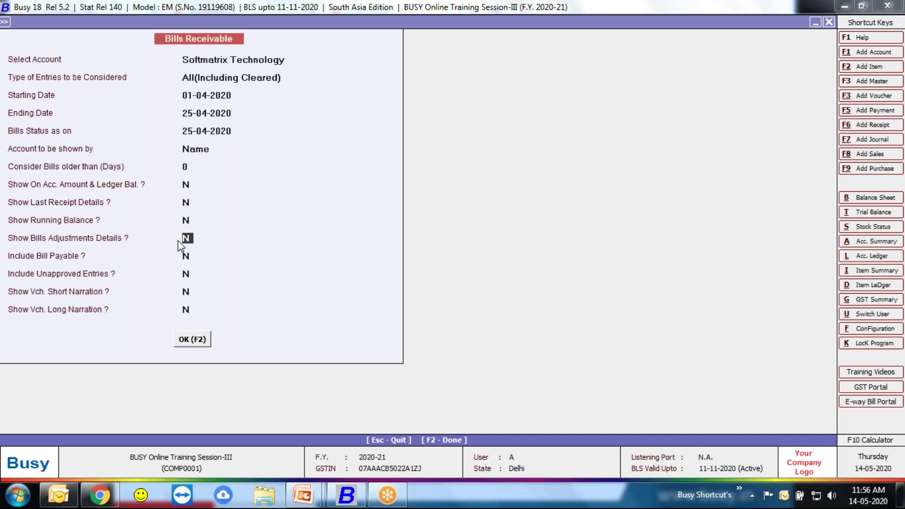
key(Return)
key(Return)
key(Return)
key(Return)
key(Return)
key(Return)
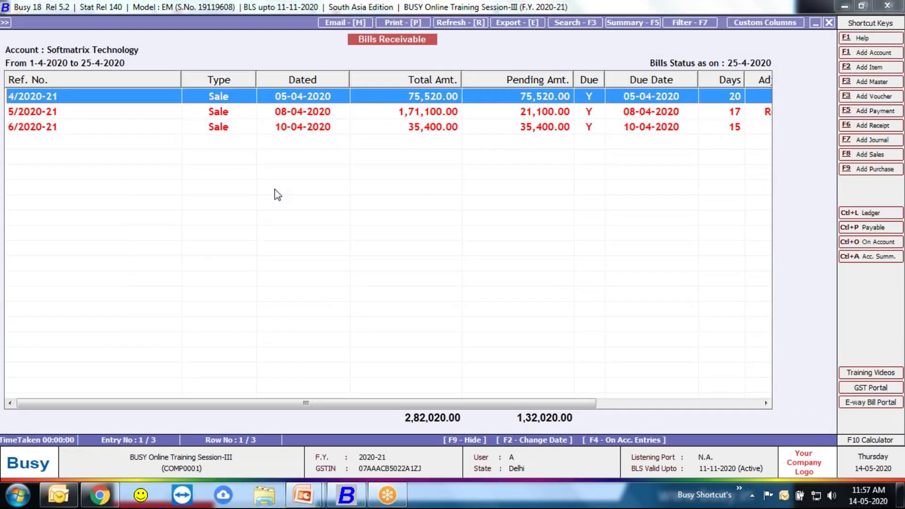
Step: Examine the pending and adjusted amounts of Softmatrix Technology's bills, especially the receipt adjustment on bill 5/2020-21, then close the report
key(Down)
key(Down)
key(Up)
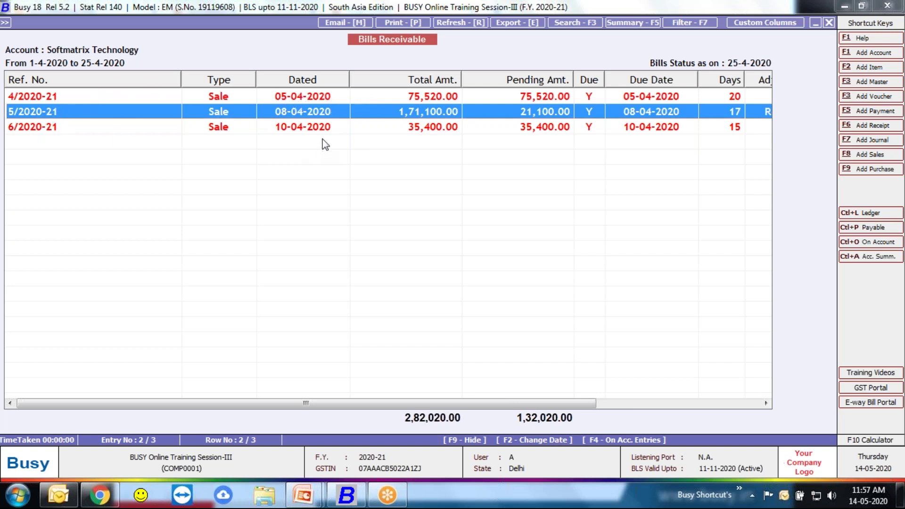
key(Right)
key(Right)
key(Right)
key(Right)
key(Right)
key(Right)
key(Right)
key(Right)
key(Right)
key(Right)
key(Right)
key(Right)
key(Right)
key(Right)
key(Right)
key(Right)
key(Right)
key(Right)
key(Right)
key(Right)
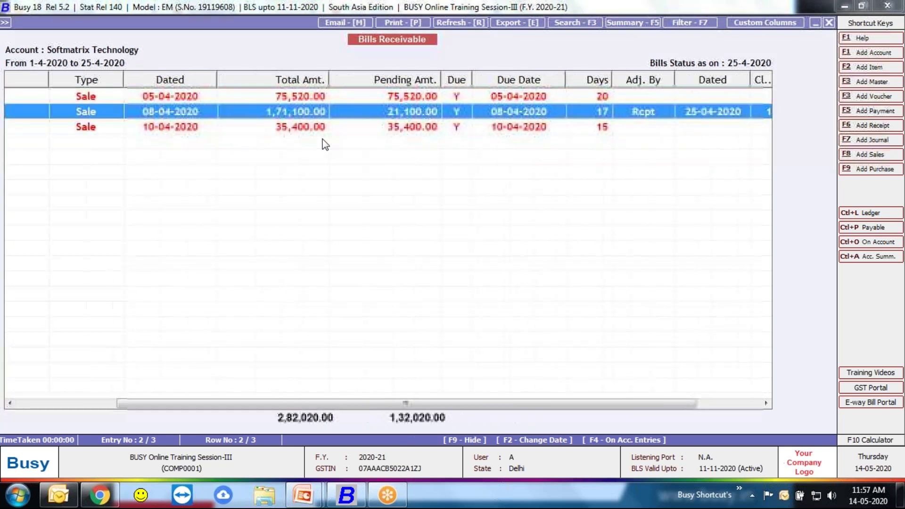
key(Right)
key(Right)
key(Right)
key(Right)
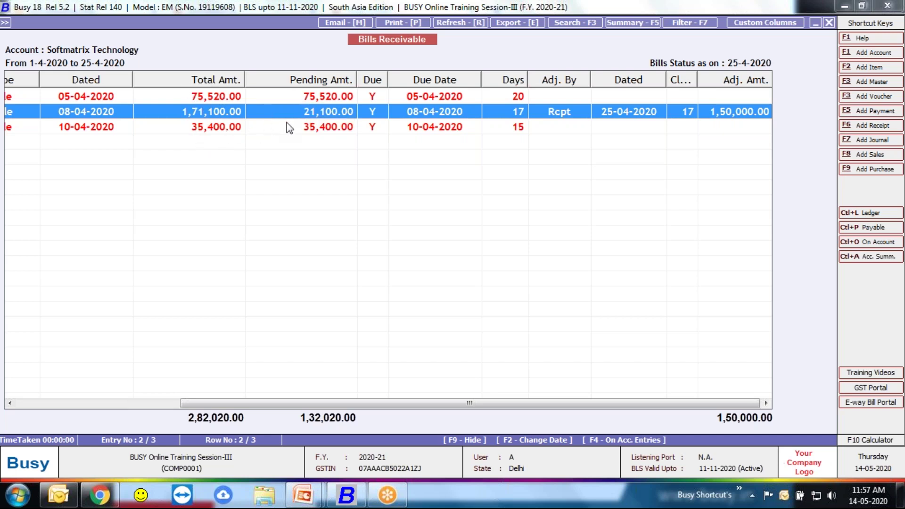
click(345, 130)
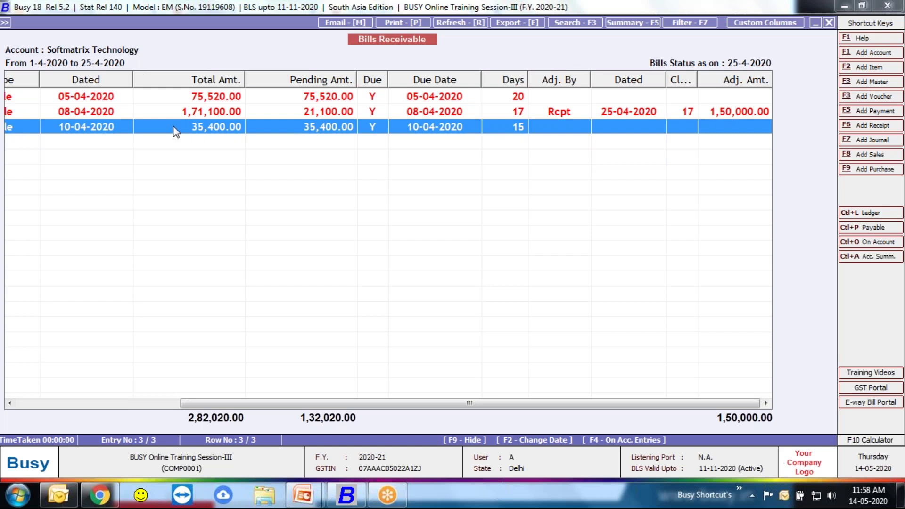
click(177, 114)
drag(410, 403, 212, 176)
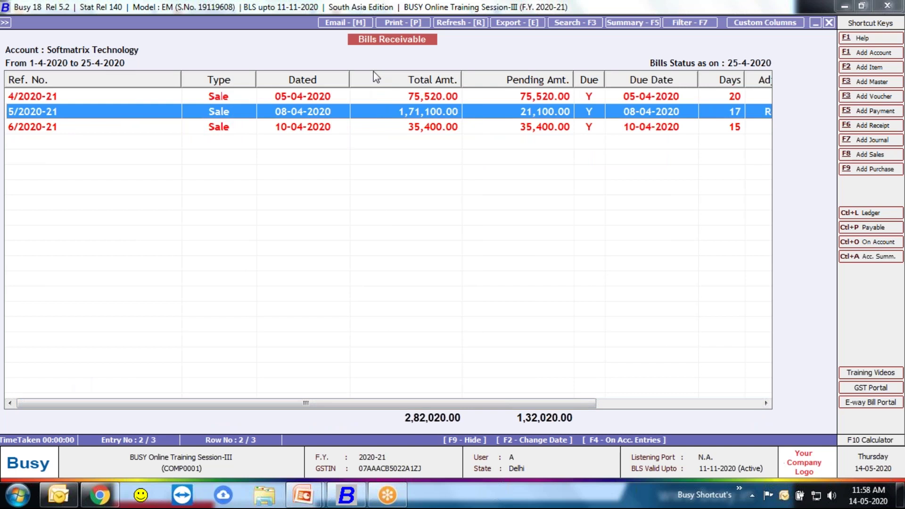
key(Escape)
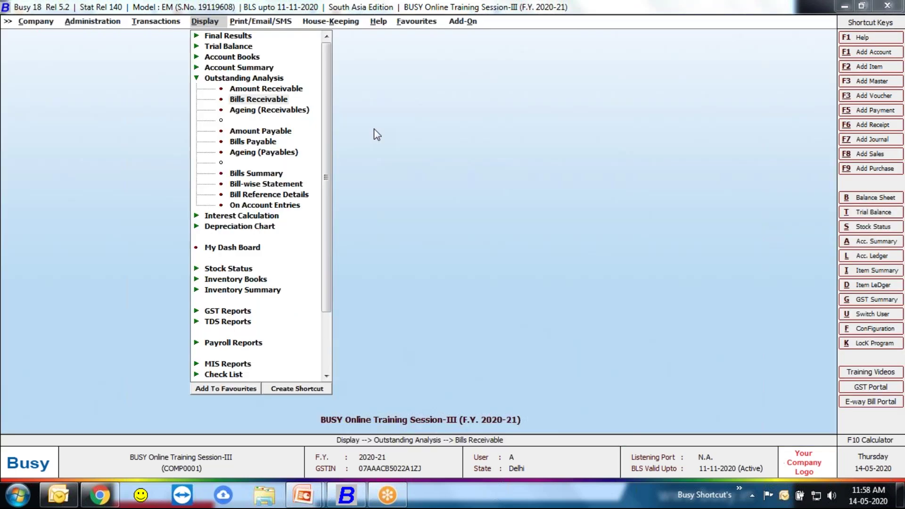
key(Escape)
key(Left)
key(Left)
key(Return)
key(Down)
key(Up)
key(Return)
key(Down)
key(Return)
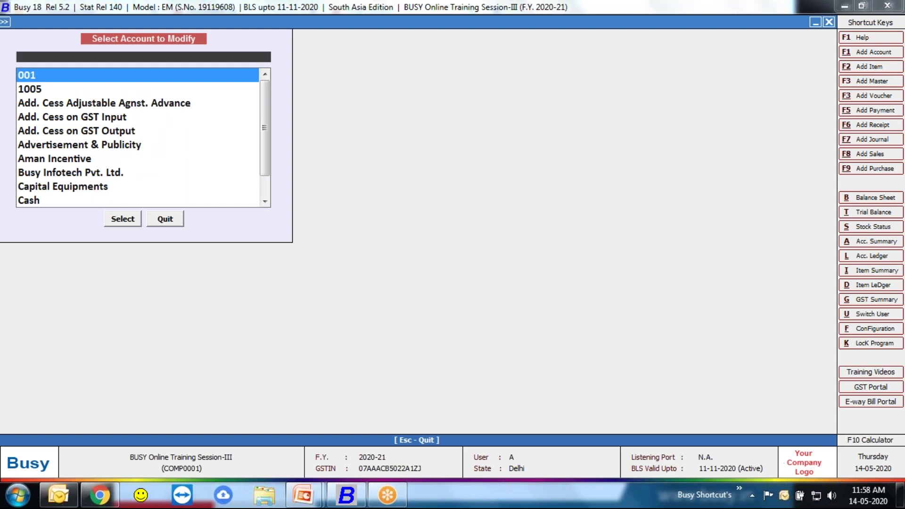
text(sof)
key(Return)
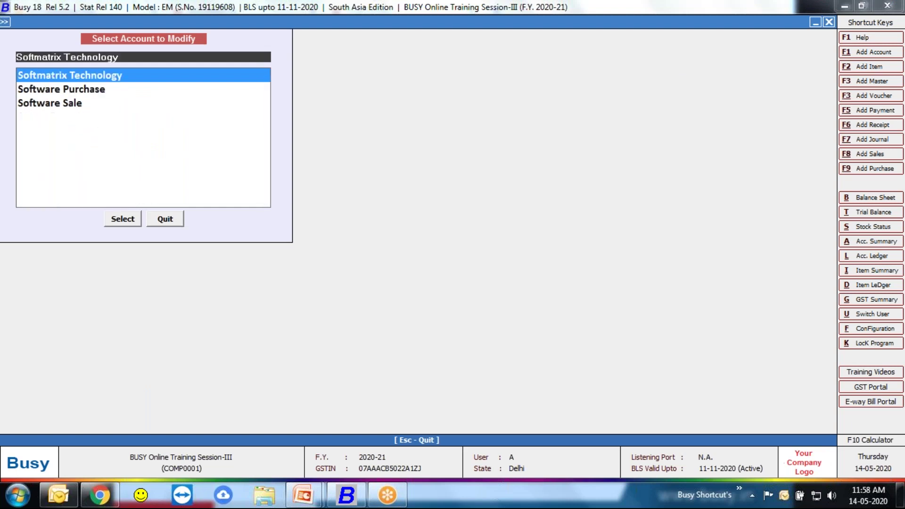
key(Return)
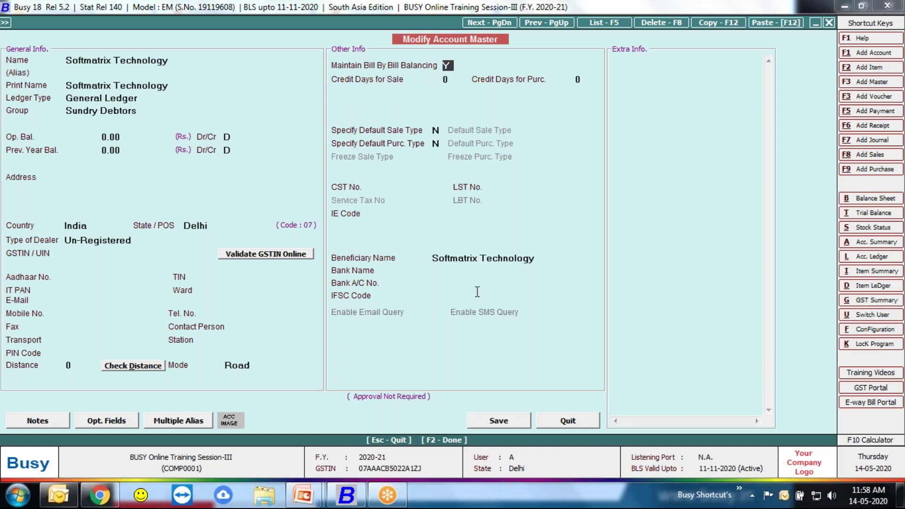
click(589, 417)
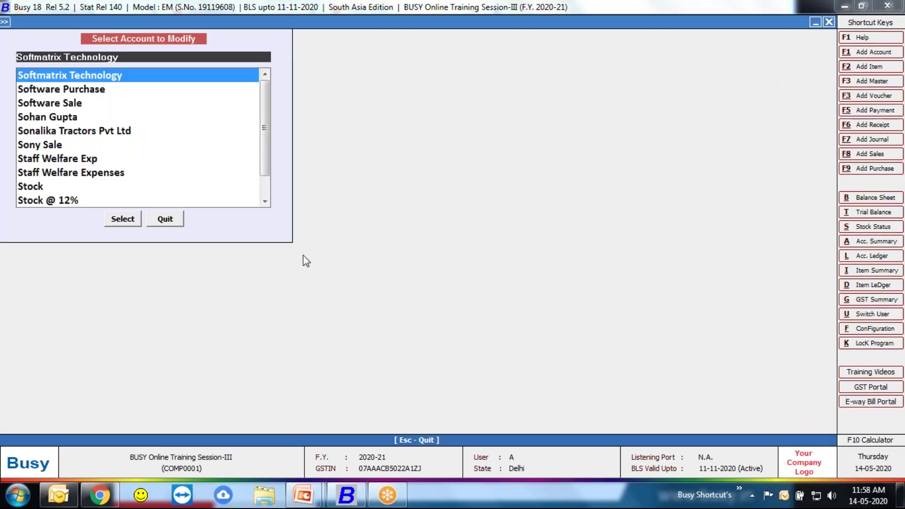
key(Escape)
key(Escape)
key(Escape)
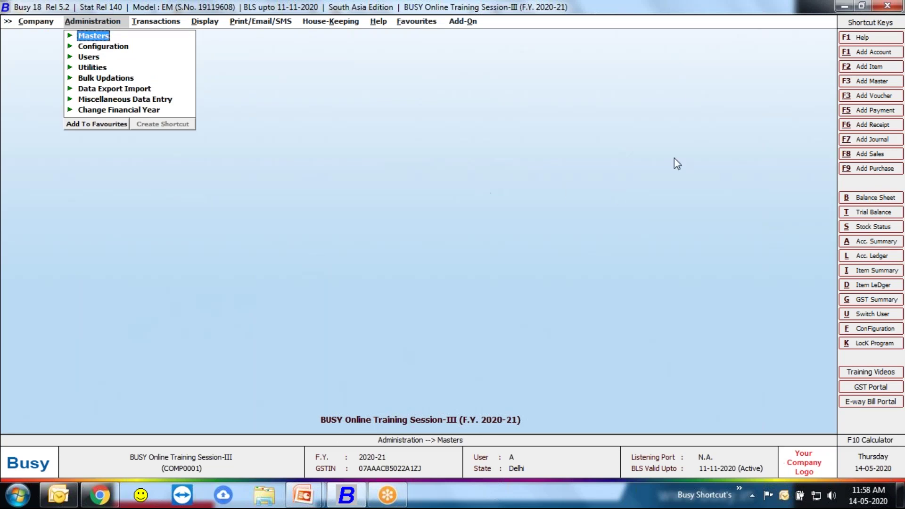
Step: Enable Credit Limits in the Accounts section of Features / Options, save the settings and exit the configuration
click(701, 17)
click(122, 49)
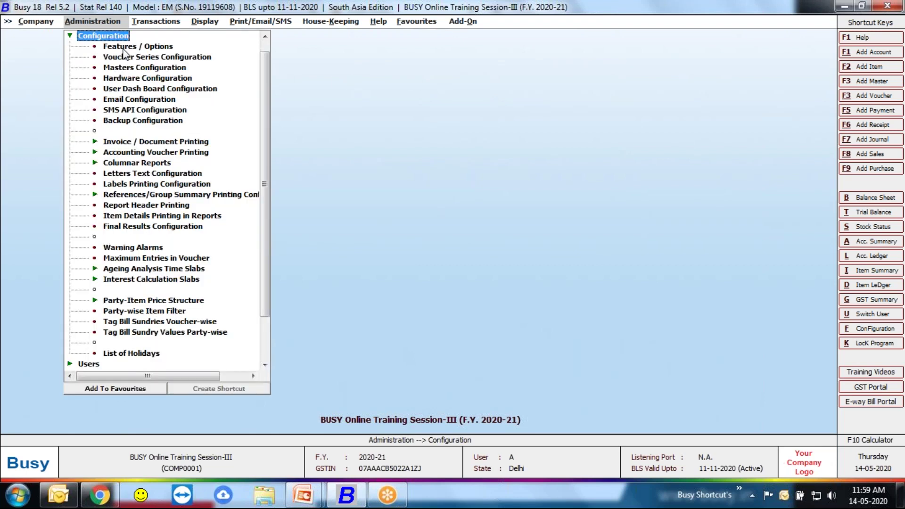
click(122, 47)
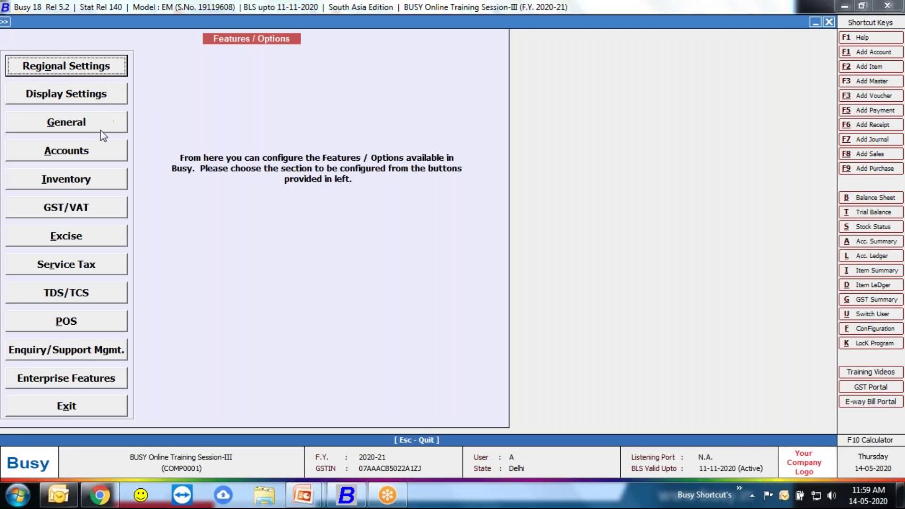
click(98, 149)
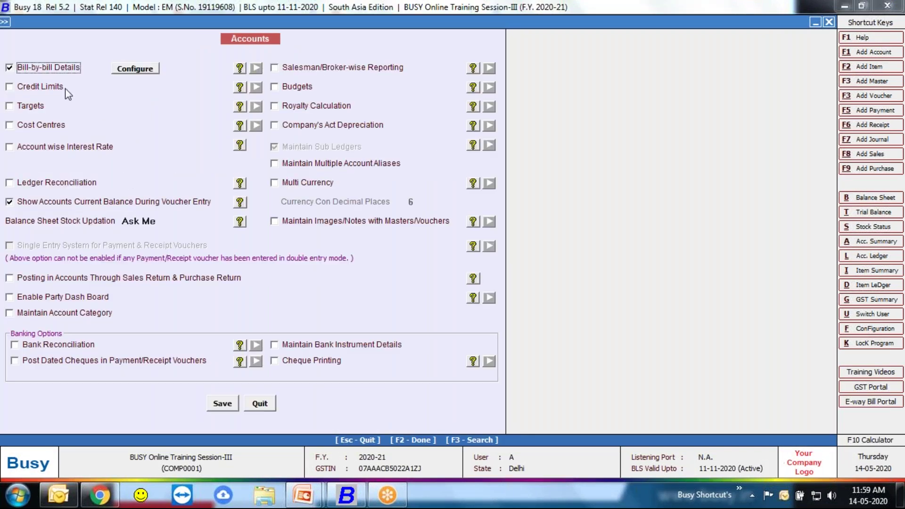
click(42, 86)
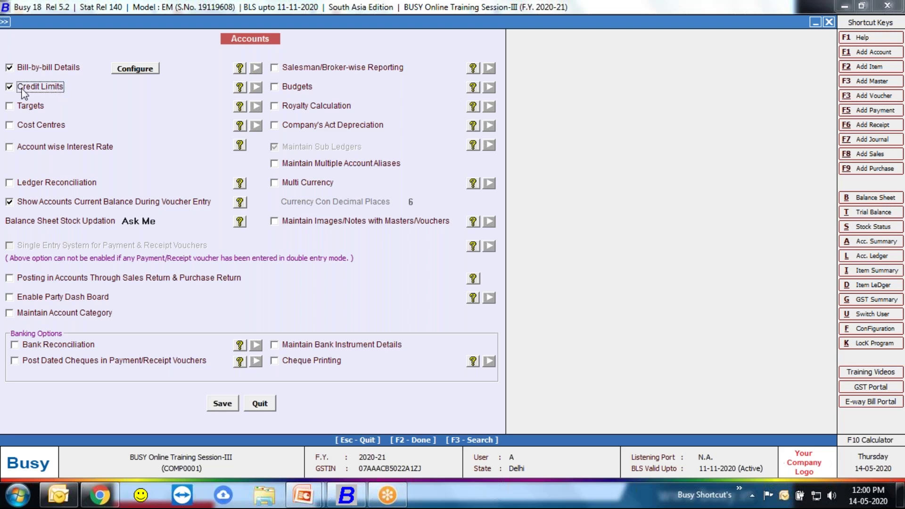
click(220, 404)
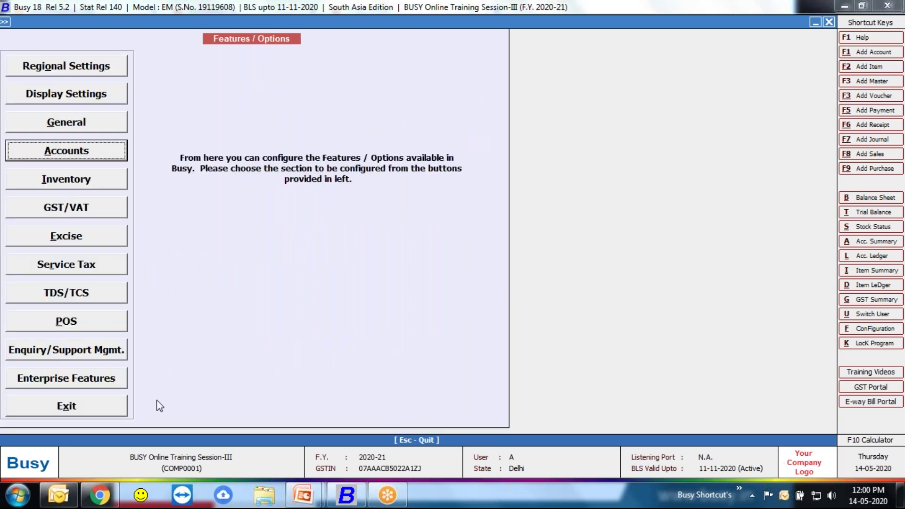
click(124, 404)
Step: Open the Softmatrix Technology account master for modification
click(110, 37)
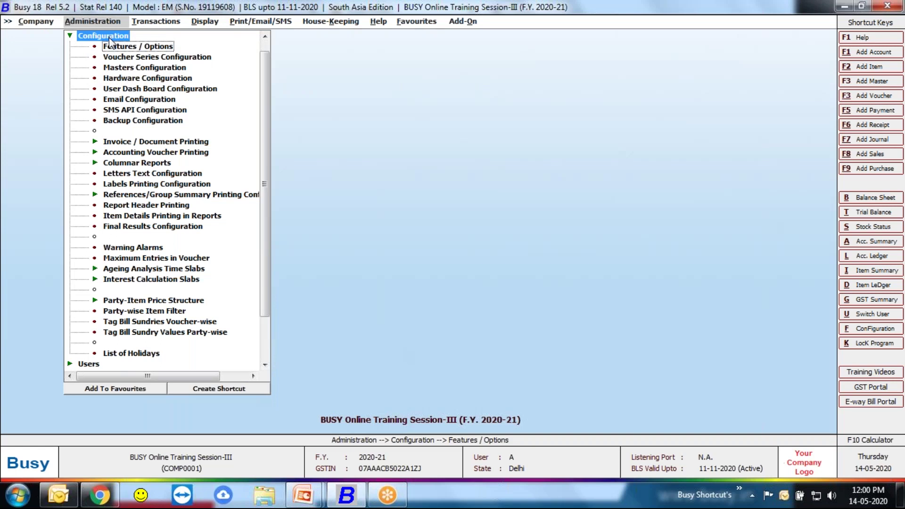
click(104, 37)
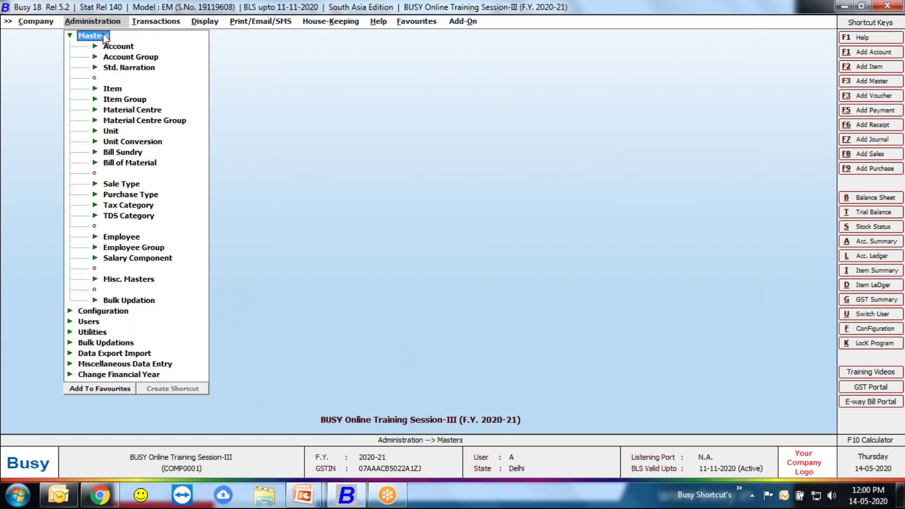
key(Down)
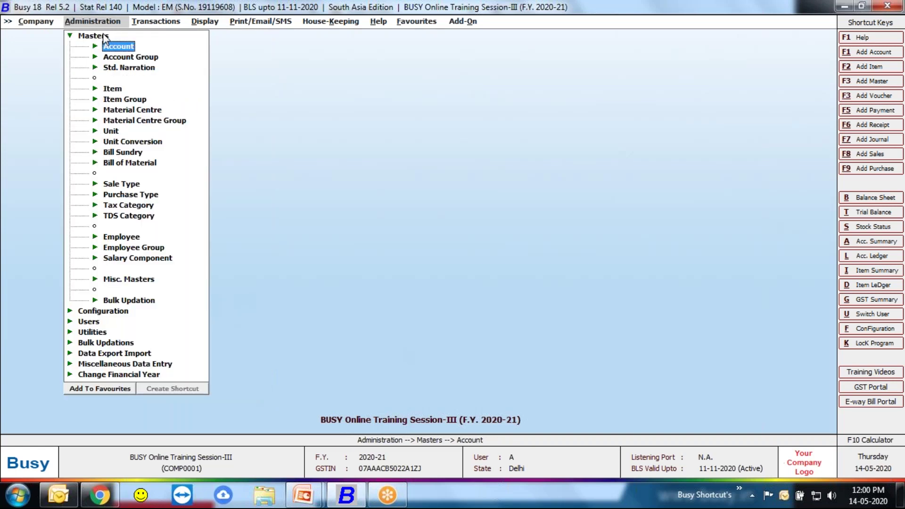
key(Return)
key(Down)
key(Return)
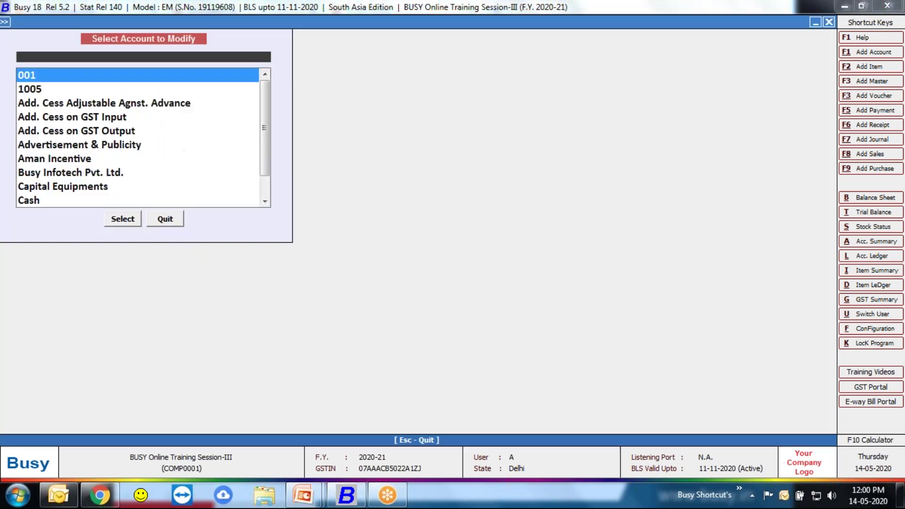
text(soft)
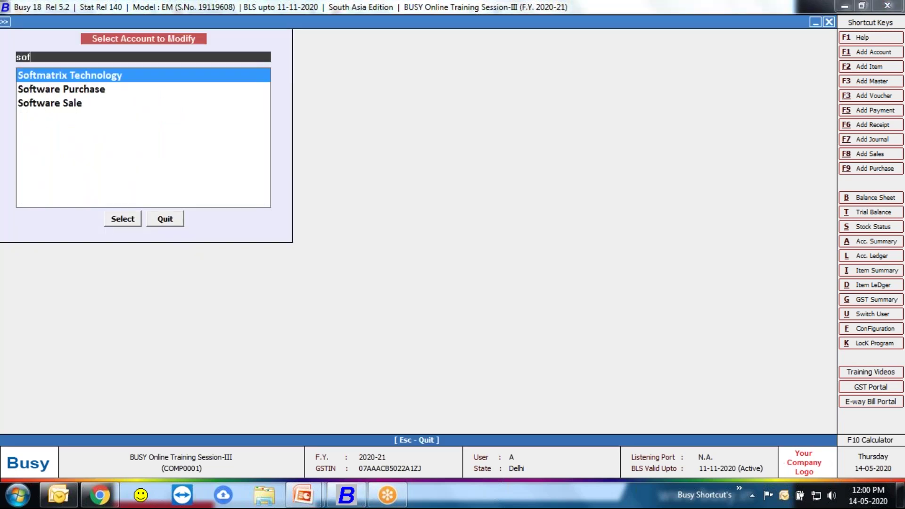
key(Return)
key(Return)
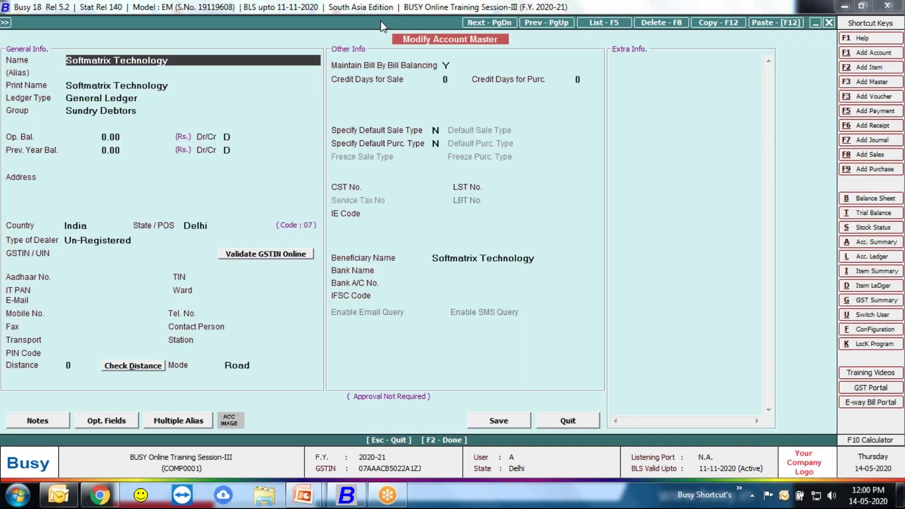
Step: Keep Bill By Bill Balancing at Y, set Credit Days for Sale to 15 and save the account
text(Y)
click(453, 79)
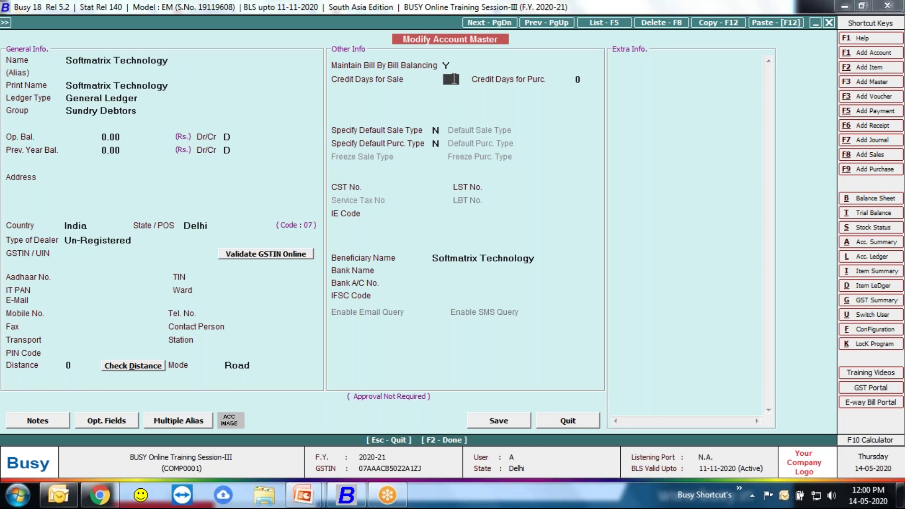
text(15)
key(Return)
click(497, 420)
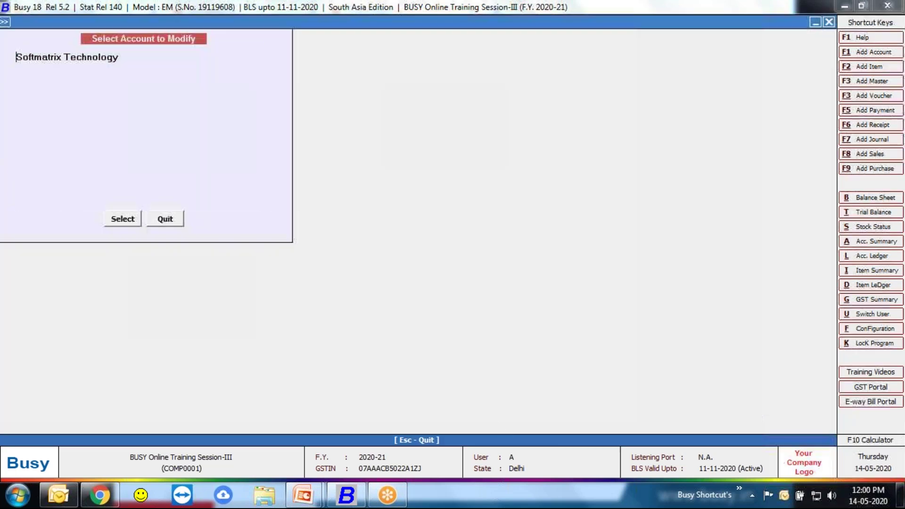
Step: Start a new sales voucher dated 01-05-2020 in the Main series for party Softmatrix Technology, from Main Store
key(Escape)
key(Escape)
key(Escape)
key(Right)
key(Return)
key(Return)
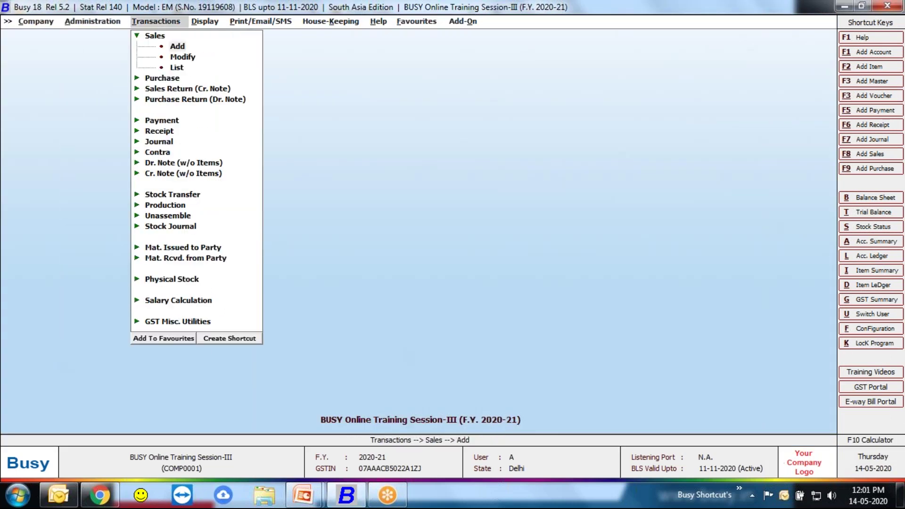
key(Return)
key(Return)
key(Return)
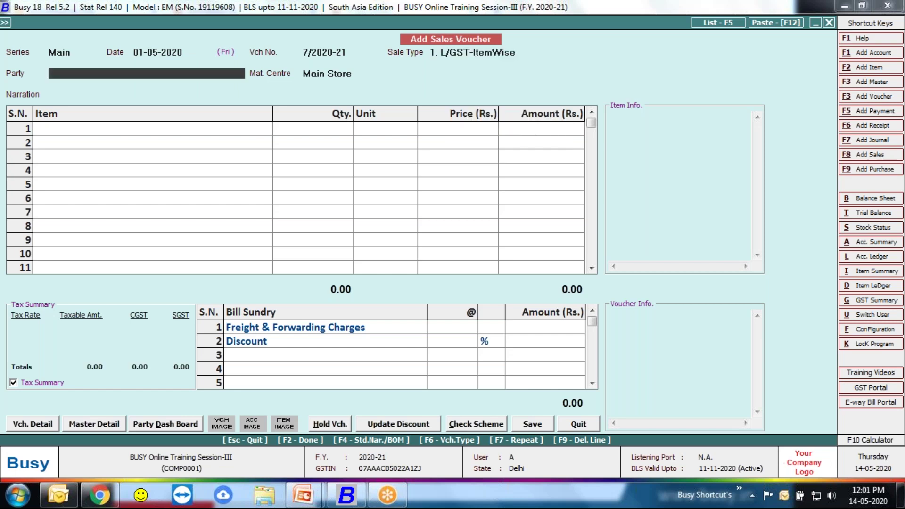
text(sof)
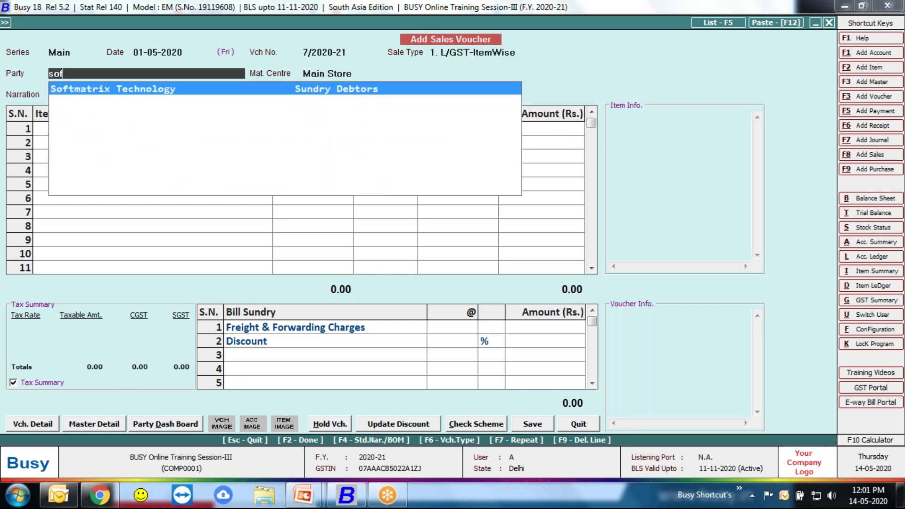
key(Return)
key(Return)
key(Return)
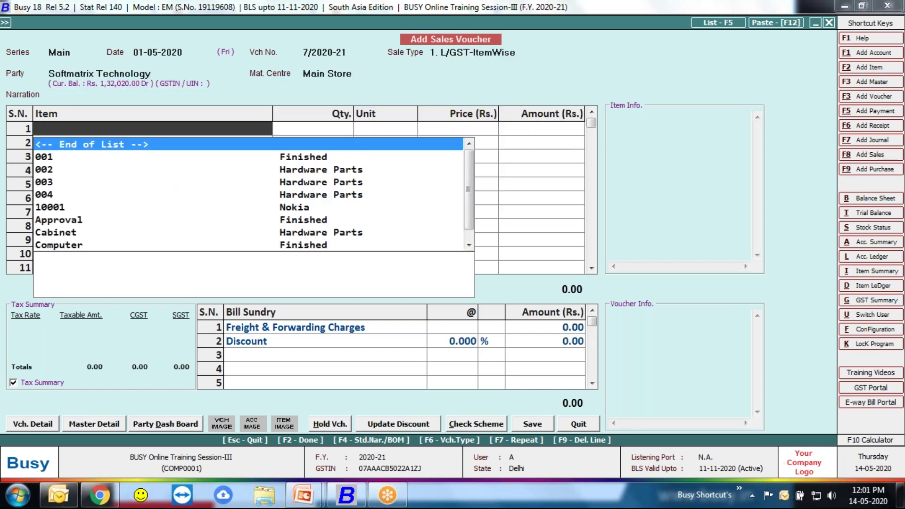
Step: Add one unit of Computer at Rs. 32,000.00 to the sales voucher and accept its 18% item-wise GST
text(com)
key(Return)
text(1)
key(Return)
key(Return)
key(Return)
key(Return)
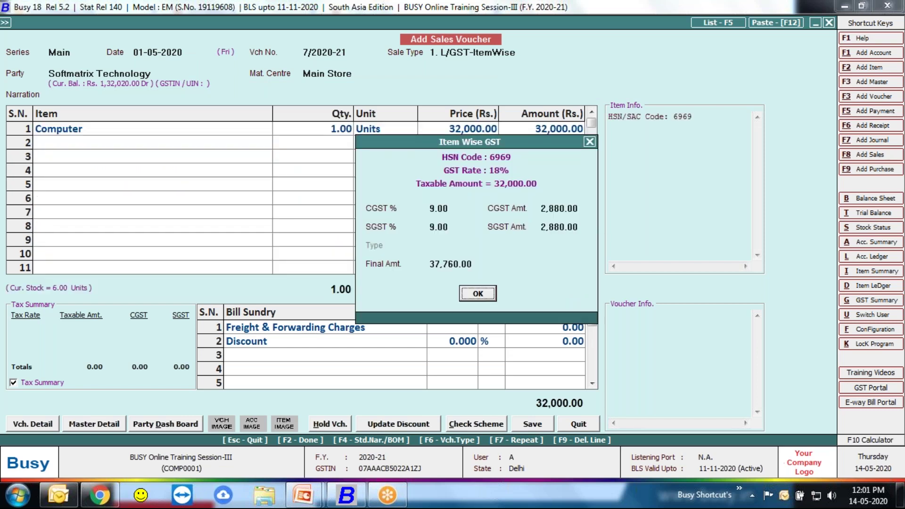
key(Return)
key(Return)
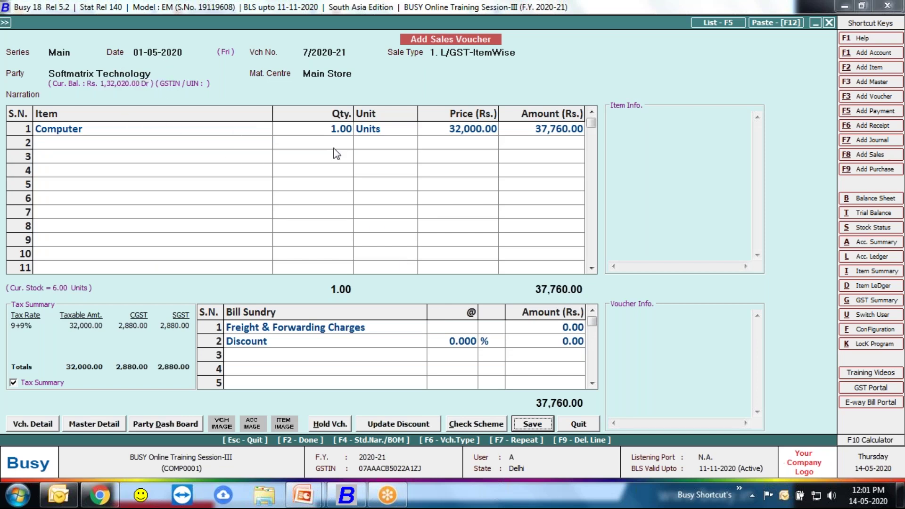
Step: Save the sales voucher, accepting the new bill reference 7/2020-21 with due date 16-05-2020, and leave voucher entry
click(537, 422)
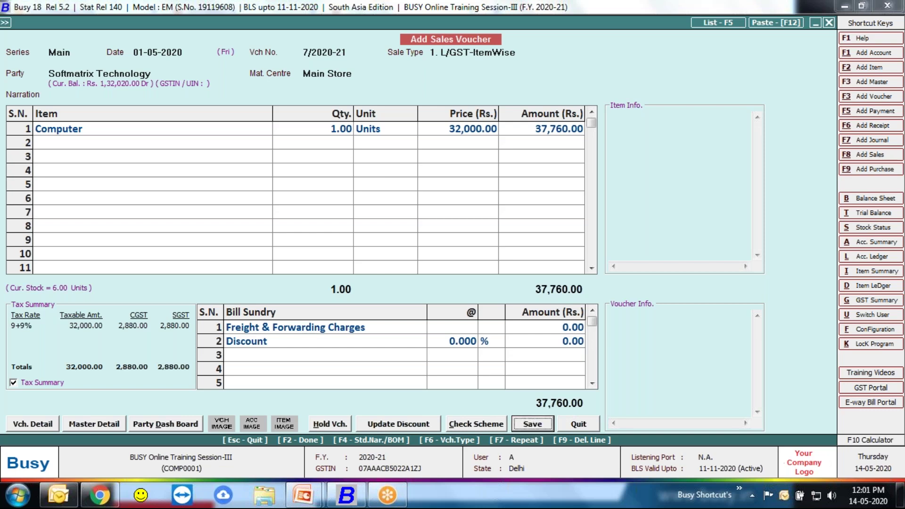
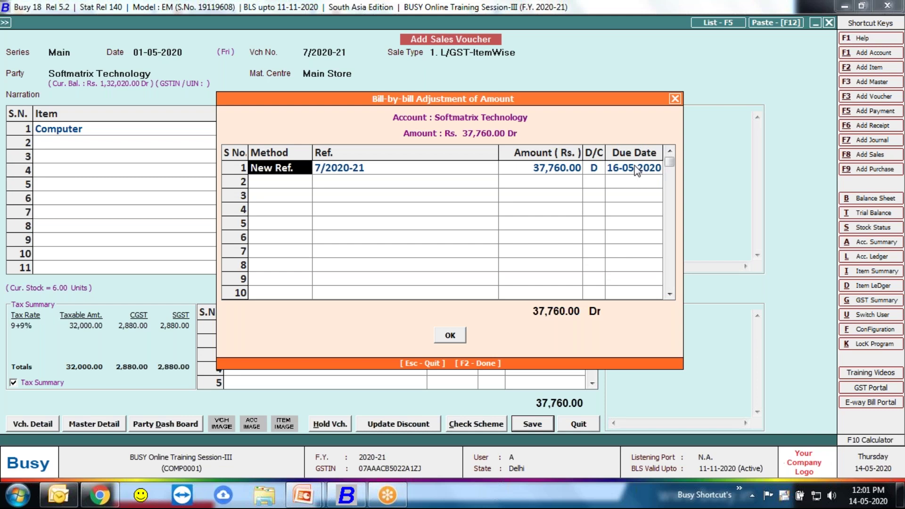
click(456, 335)
key(F2)
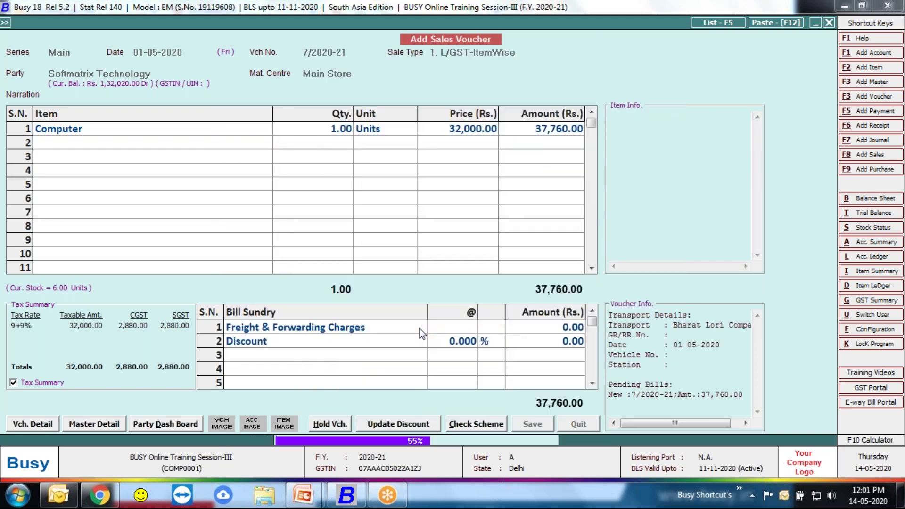
key(Right)
key(Return)
key(Escape)
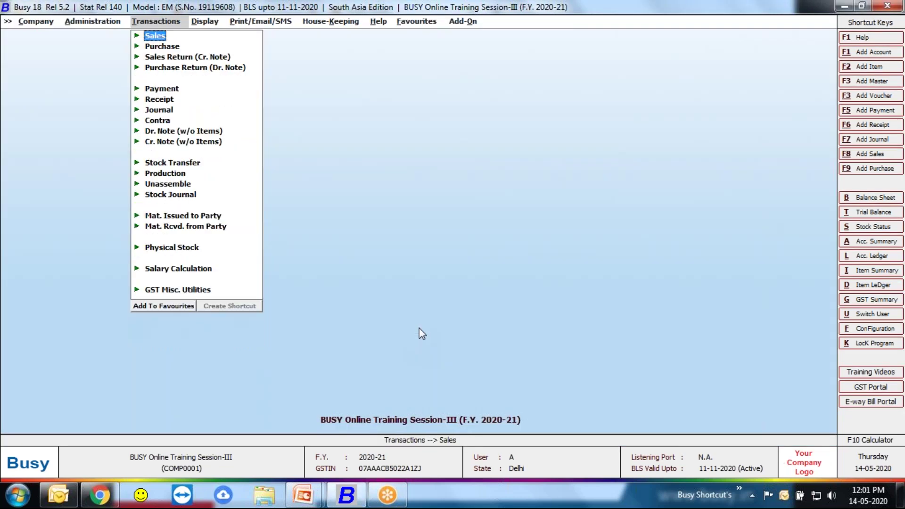
Step: Open the Bills Receivable report options from Outstanding Analysis for the Softmatrix Technology account
key(Right)
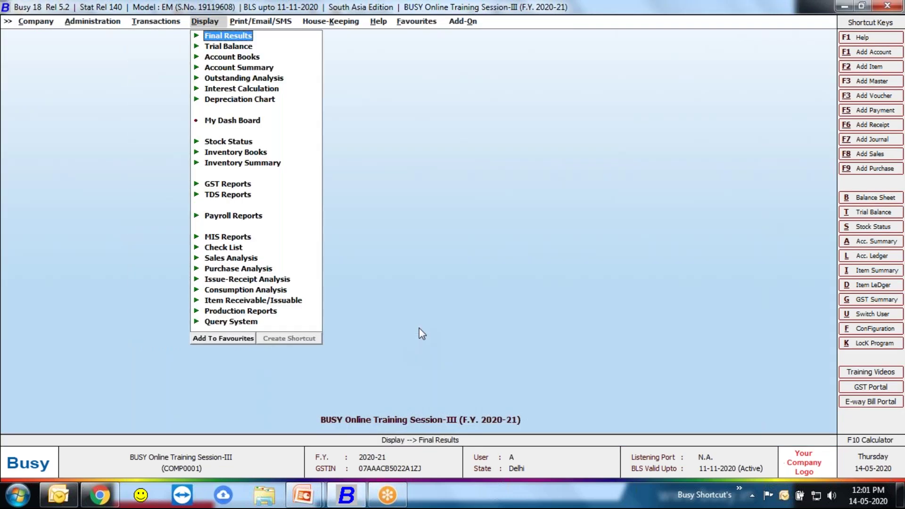
key(Down)
key(Down)
key(Down)
key(Down)
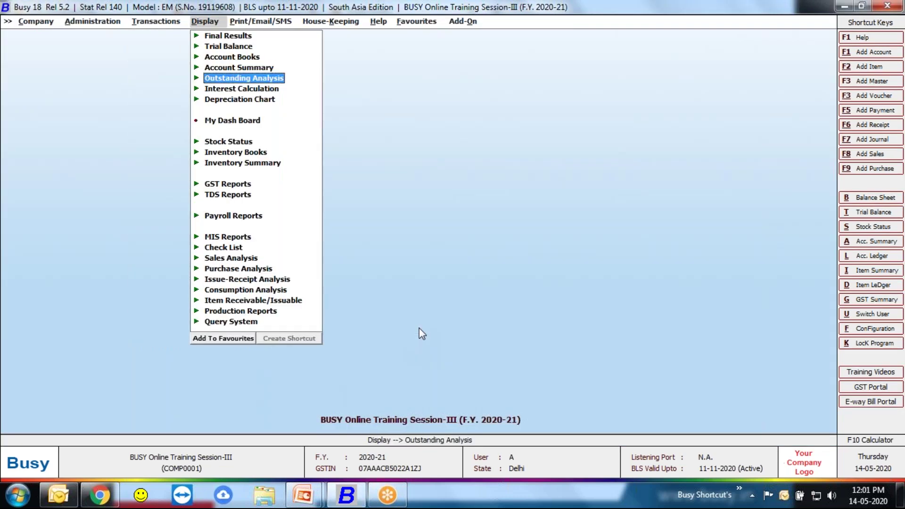
key(Return)
key(Down)
key(Return)
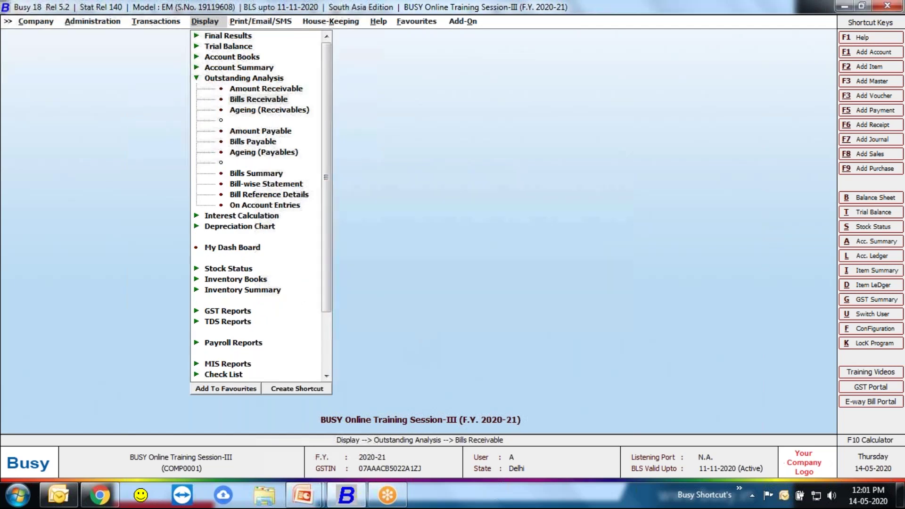
key(Return)
key(Return)
Step: Set the type of entries considered in the Bills Receivable report to Due
key(Up)
key(Up)
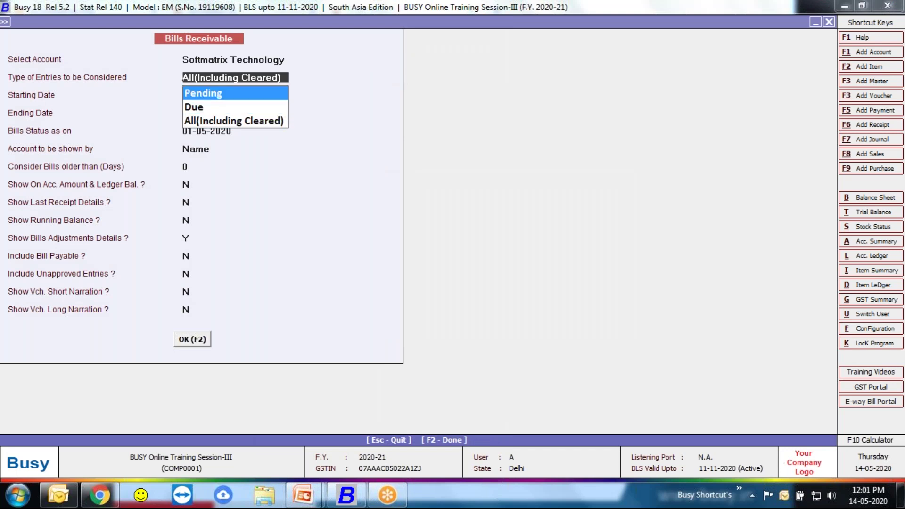
key(Down)
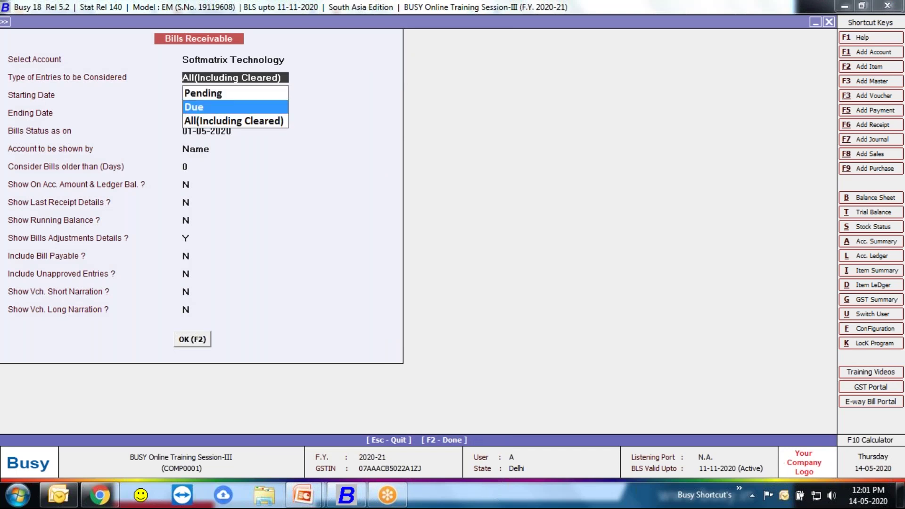
key(Return)
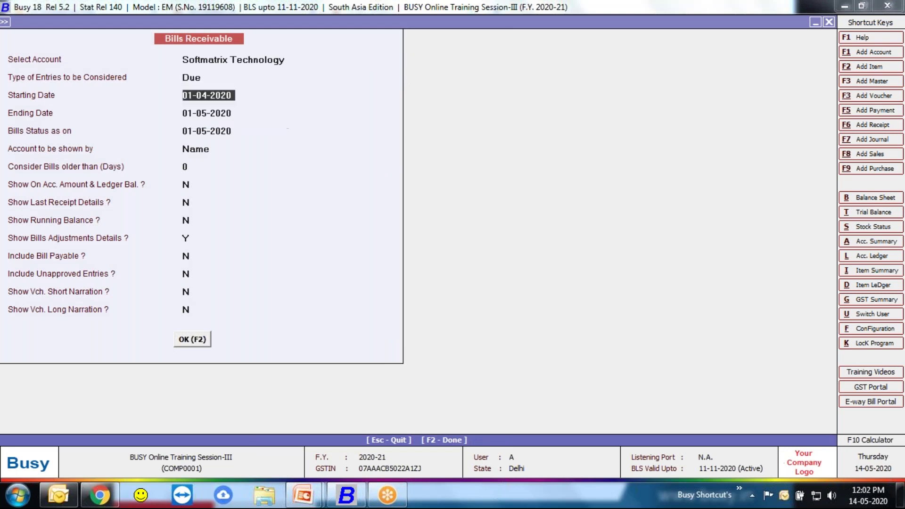
Step: Set the Ending Date and Bills Status date to 15-05-2020, keep the other options, and generate the Bills Receivable report
key(Return)
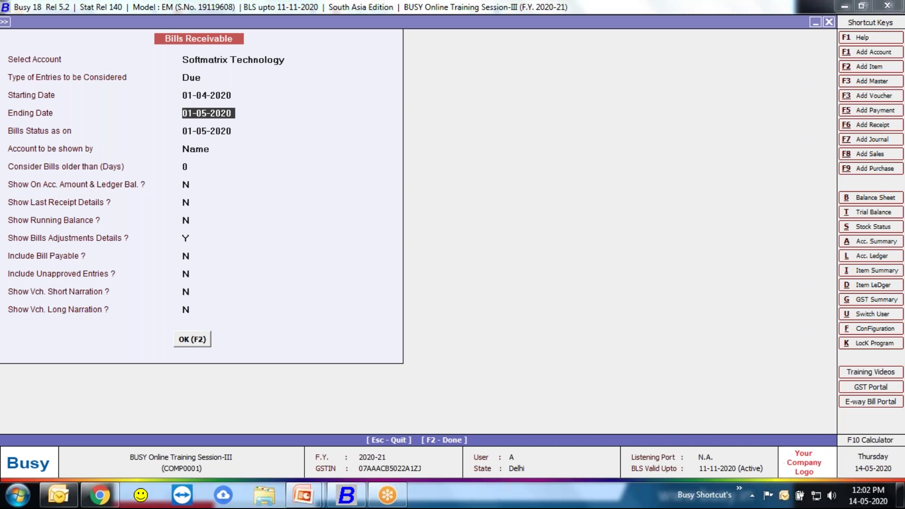
text(15)
key(Return)
text(15)
key(Return)
key(Return)
key(Return)
key(Return)
key(Return)
key(Return)
key(Return)
key(Return)
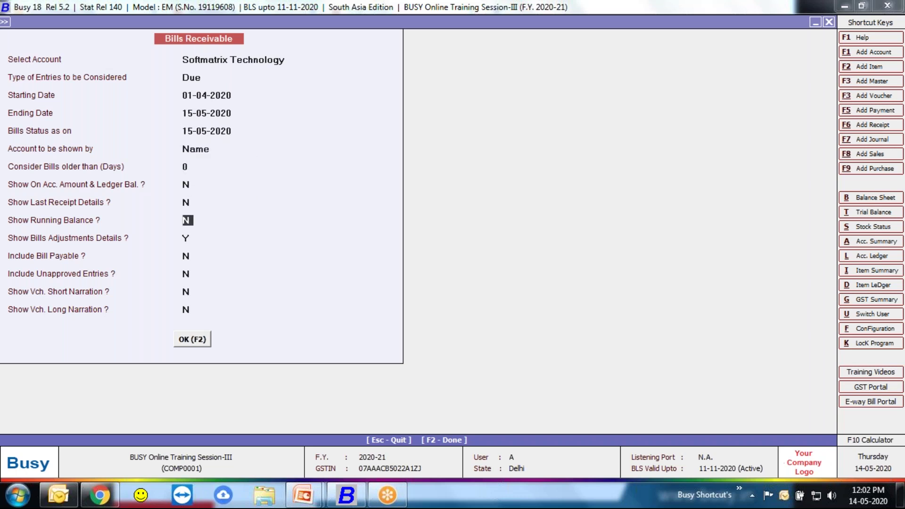
key(Return)
key(Return)
key(Return)
key(Return)
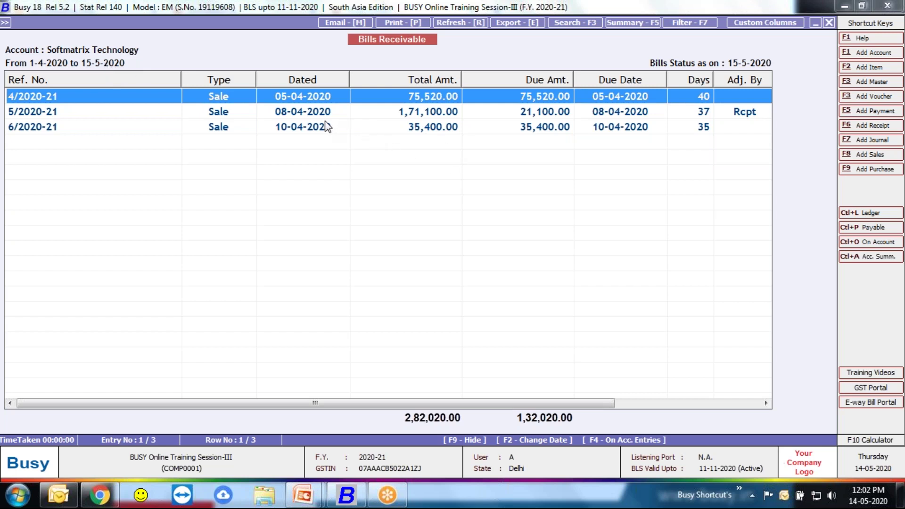
Step: Regenerate the due bills report with Ending Date and Bills Status date 16-05-2020, check bill 7/2020-21, and exit the report
key(Escape)
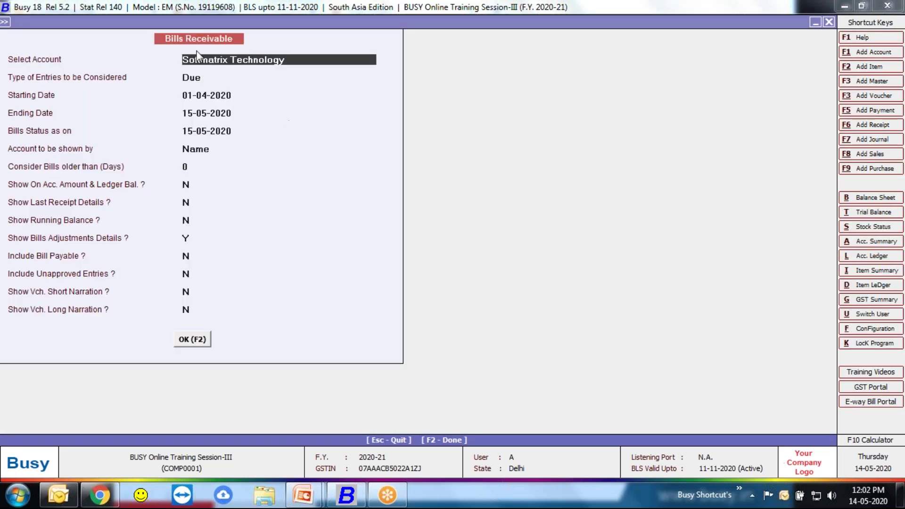
click(209, 82)
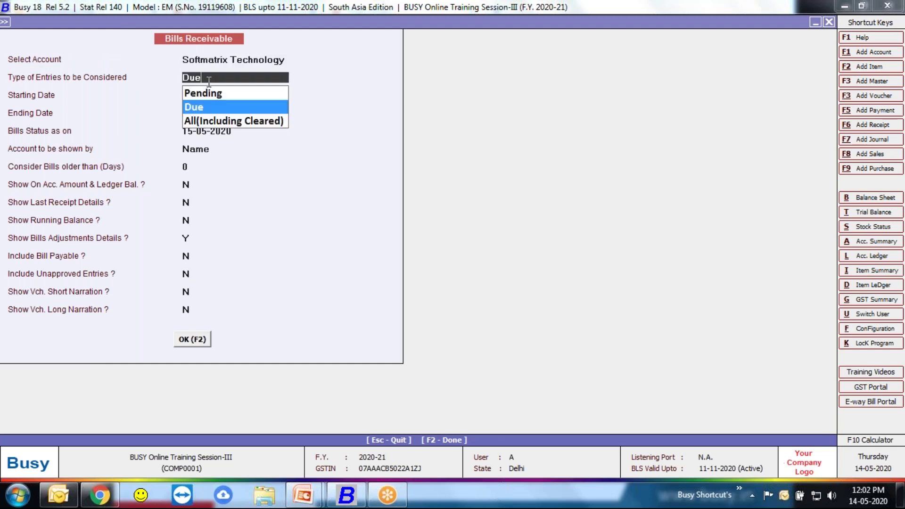
click(199, 111)
key(Return)
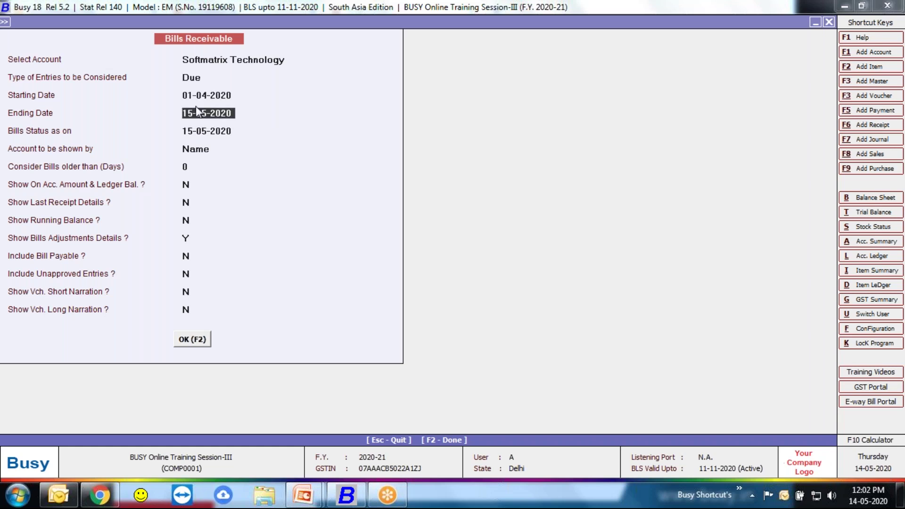
text(16.5)
key(Return)
text(16.5)
key(Return)
key(Return)
click(187, 343)
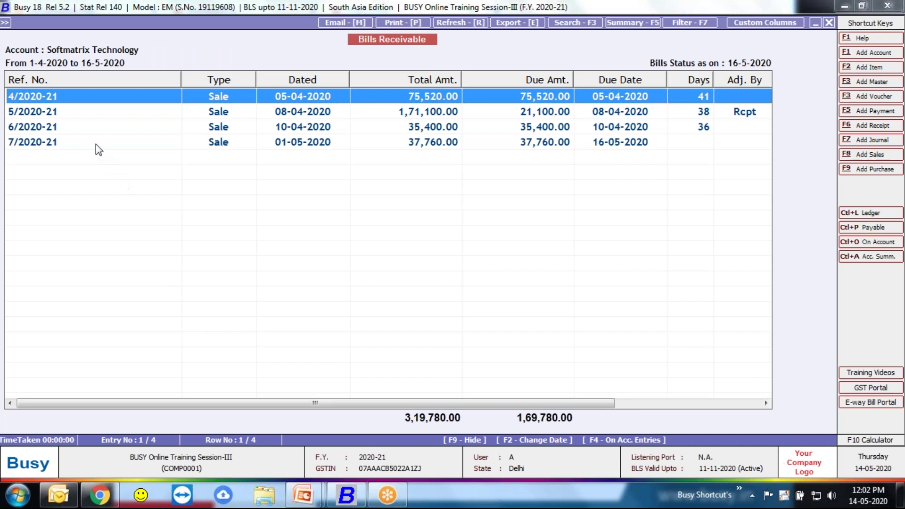
click(96, 143)
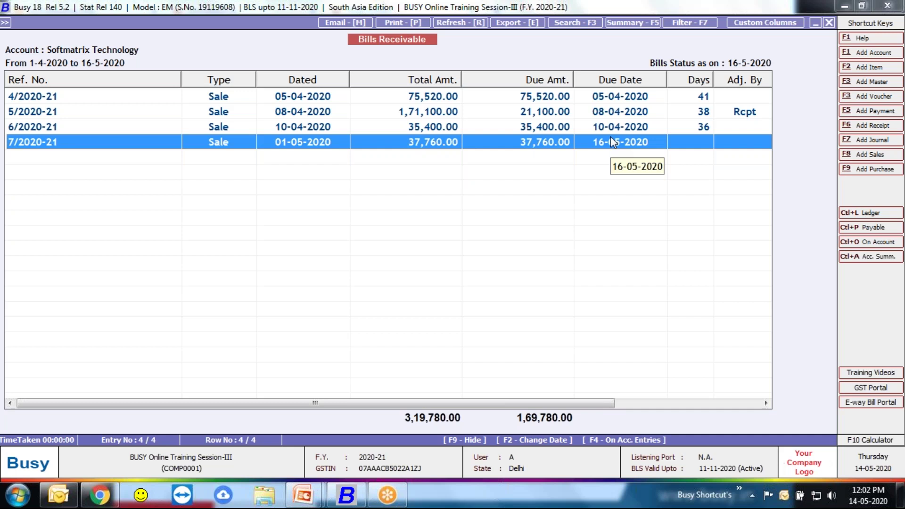
key(Escape)
key(Escape)
key(Escape)
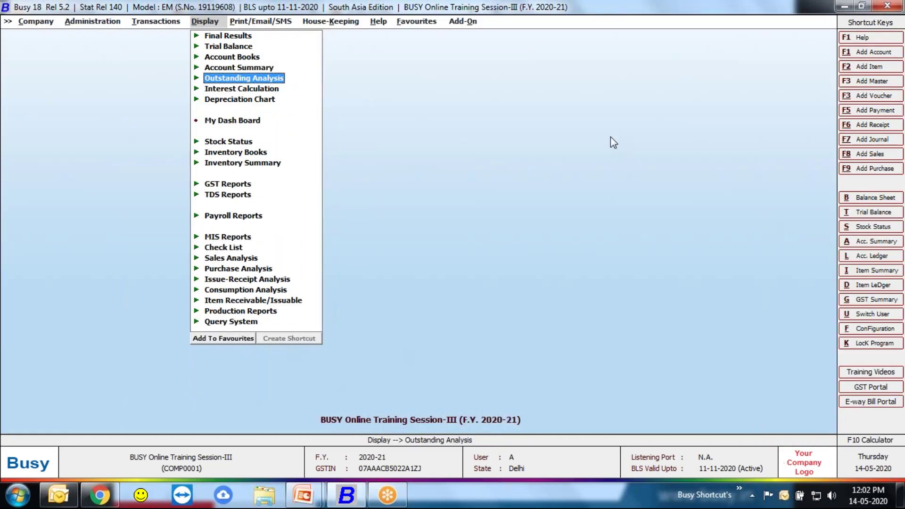
Step: Open the Softmatrix Technology account master for modification
key(Left)
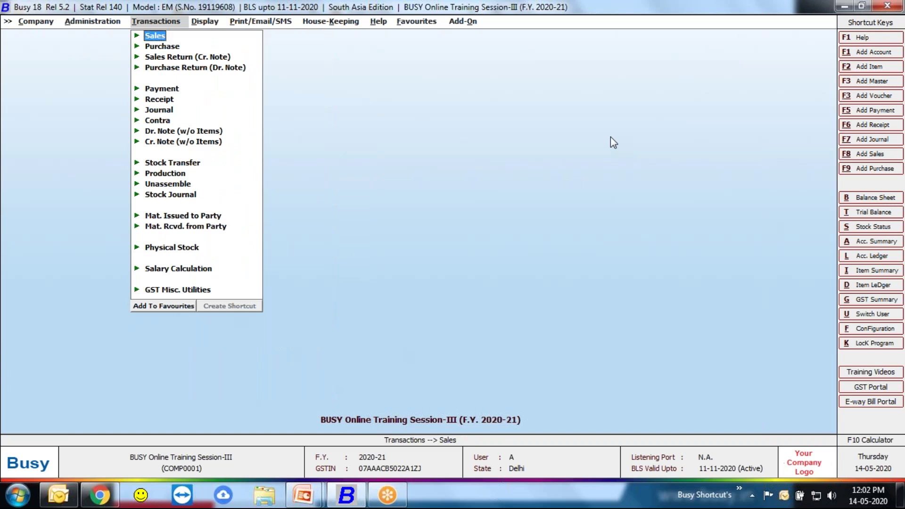
key(Left)
key(Down)
key(Up)
key(Return)
key(Down)
key(Up)
key(Return)
key(Down)
key(Return)
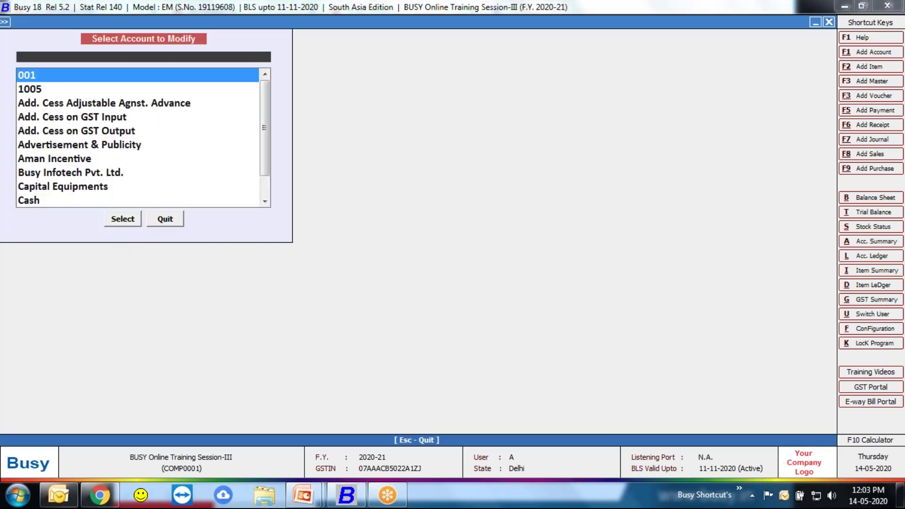
text(so)
key(Return)
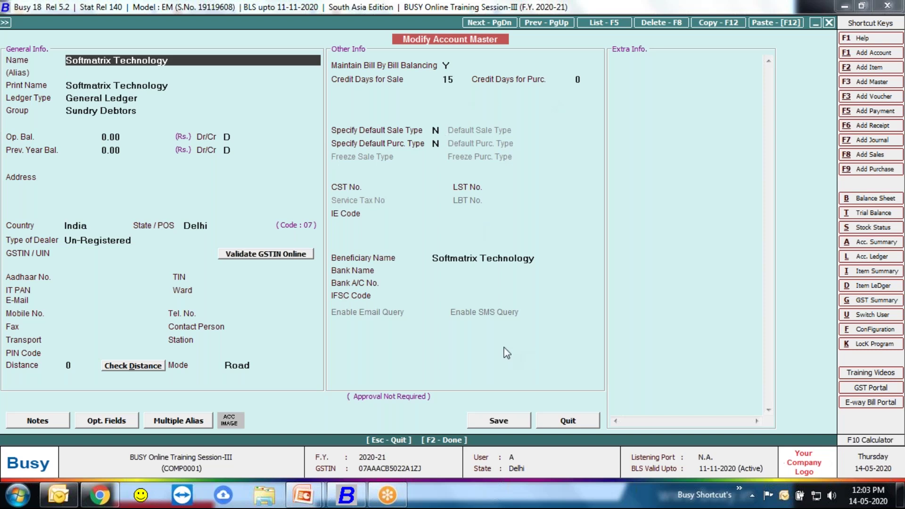
Step: Check the Credit Limits option in the Accounts section of Features / Options, and return to the account master without changes
click(6, 23)
click(42, 34)
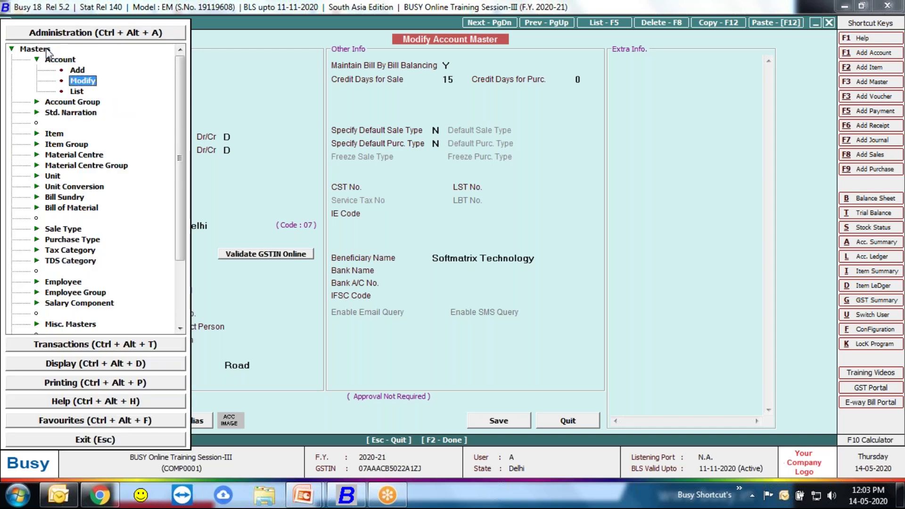
click(44, 49)
click(40, 60)
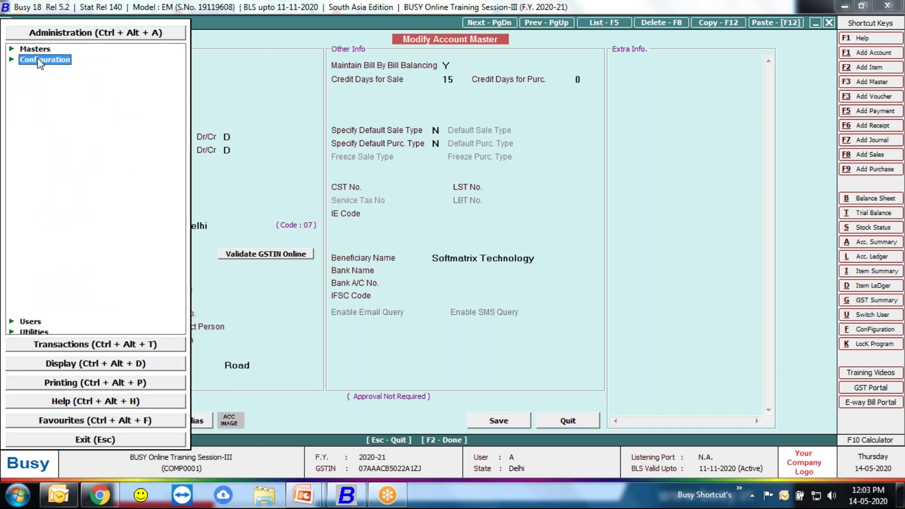
click(56, 62)
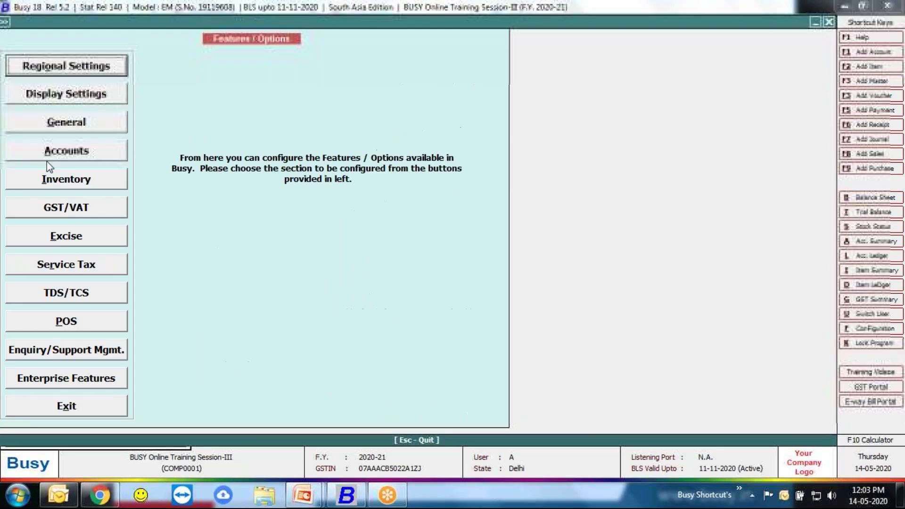
click(48, 155)
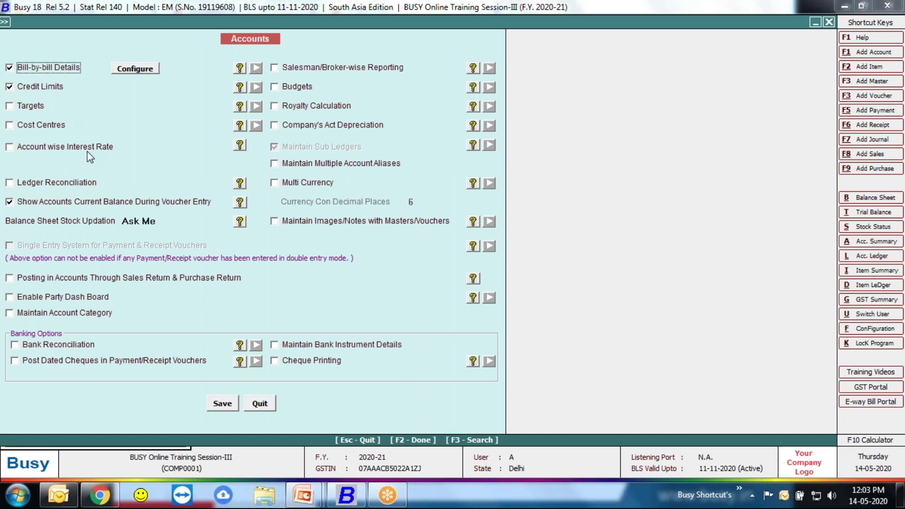
key(Escape)
key(Escape)
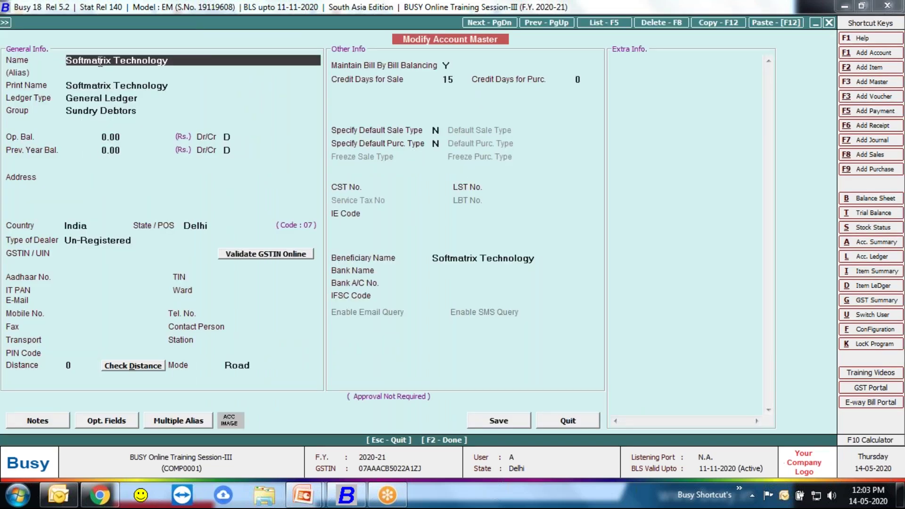
Step: Enable a credit limit for the Softmatrix Technology account and set the Maximum Credit Allowed to 1,50,000.00
key(Return)
key(Return)
key(Return)
key(Return)
key(Return)
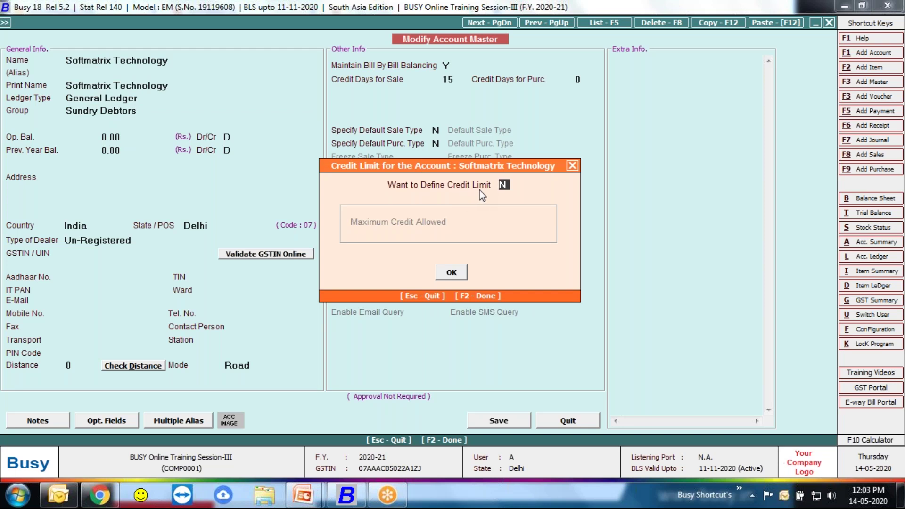
text(Y)
key(Return)
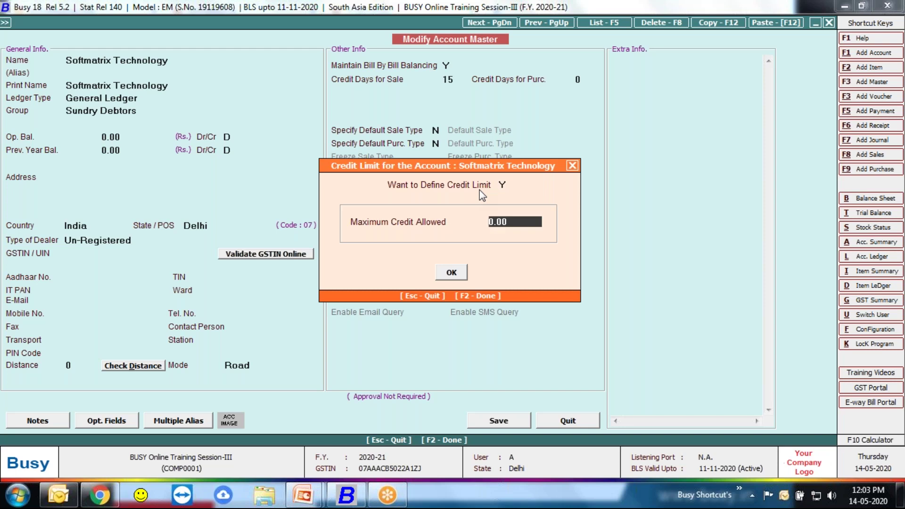
text(1,50,00)
text(0000)
key(Return)
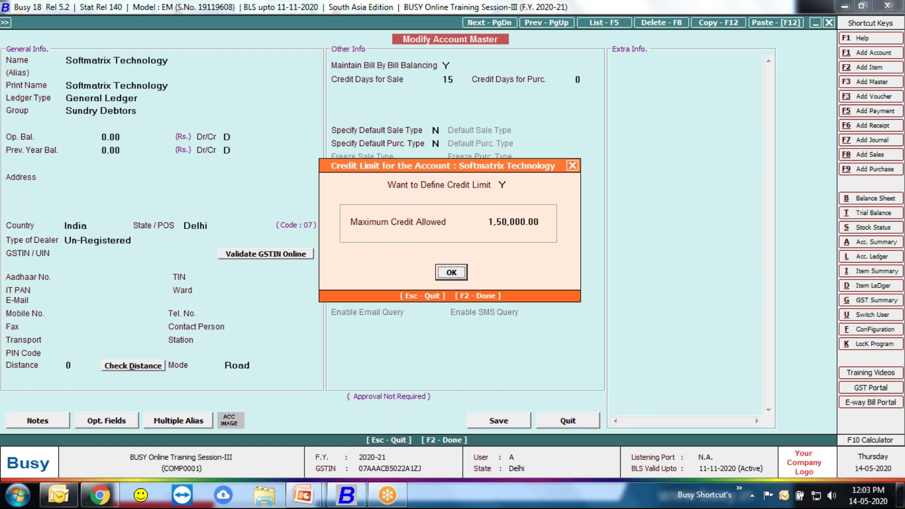
Step: Confirm the credit limit, save the modified account master, and exit to the main menu
key(Return)
key(F2)
key(F2)
key(Return)
key(Escape)
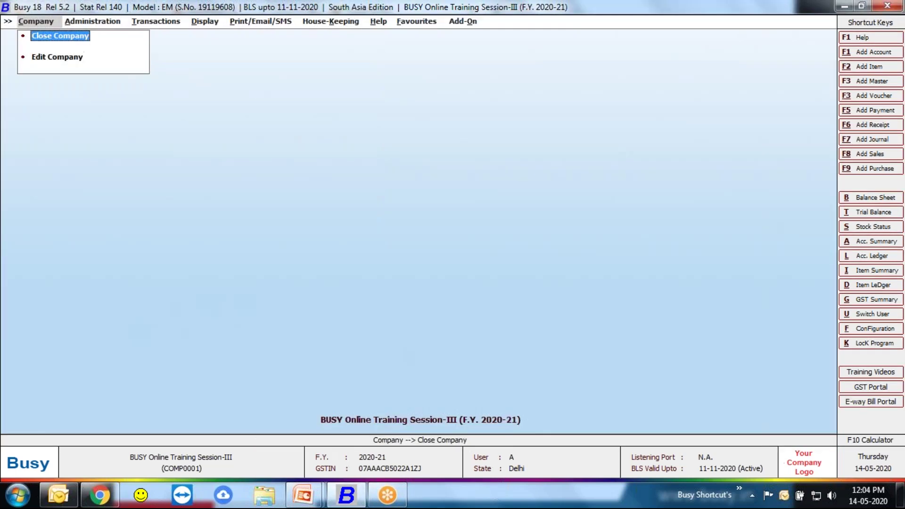
Step: Generate the Softmatrix Technology account ledger from 01-04-2020 to 01-05-2020
key(l)
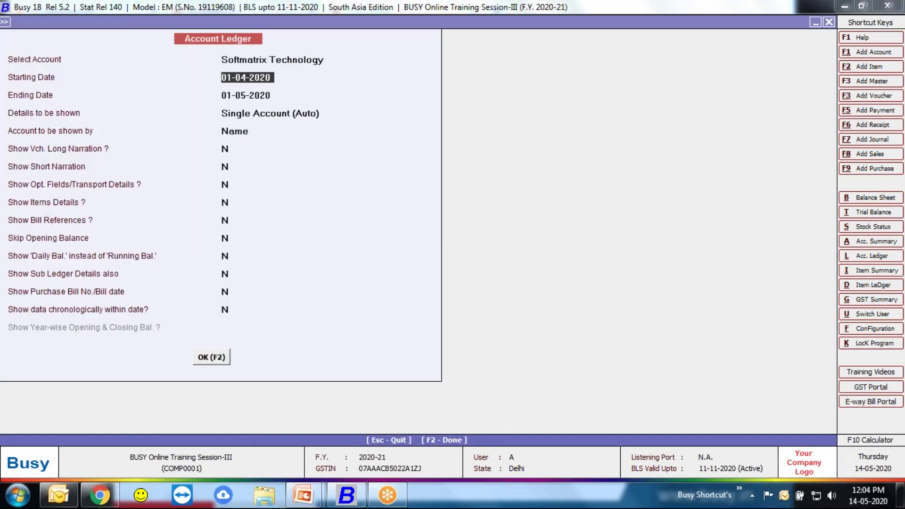
key(Return)
key(F2)
key(Down)
key(Down)
key(Down)
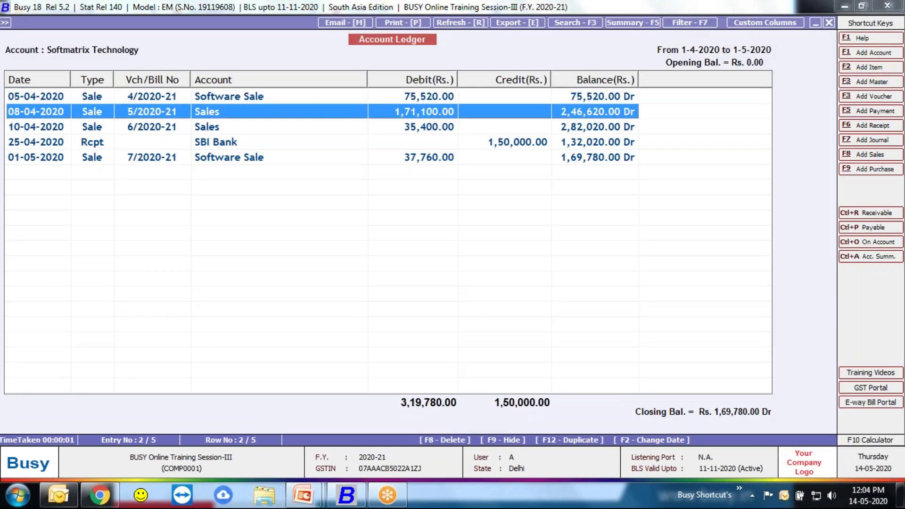
Step: Delete all the vouchers listed in the Softmatrix Technology ledger, and exit the ledger
key(Up)
key(Up)
key(Up)
key(shift+Down)
key(shift+Down)
key(shift+Down)
key(shift+Down)
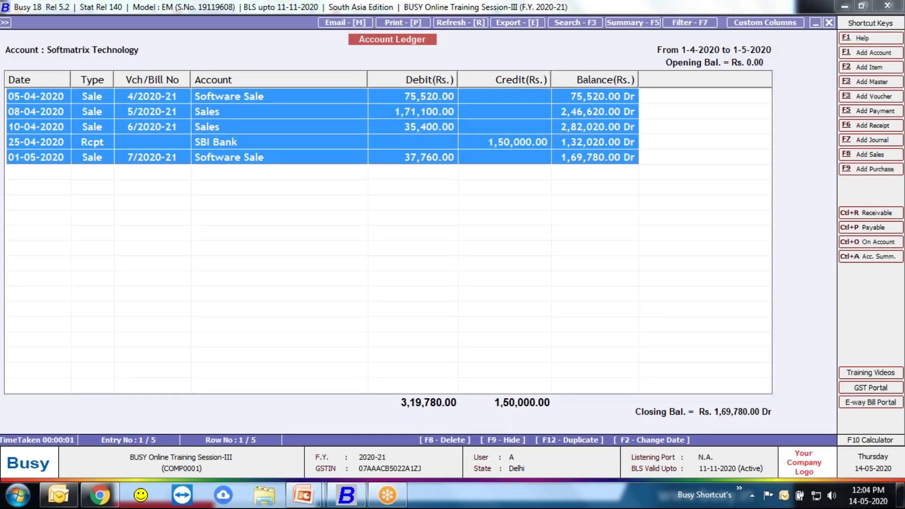
key(F8)
key(Escape)
key(Escape)
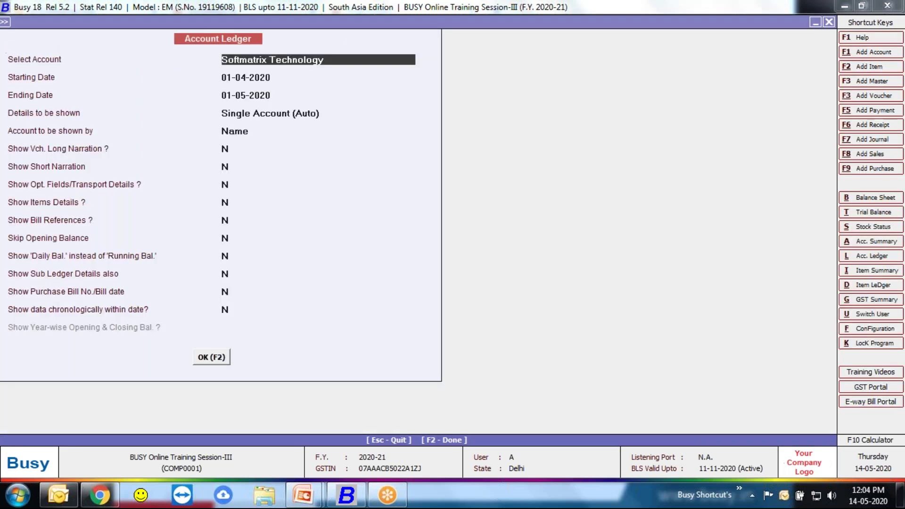
key(Escape)
Step: Start a new sales voucher for the party Softmatrix Technology and set its date to 01-04-2020
key(Right)
key(Right)
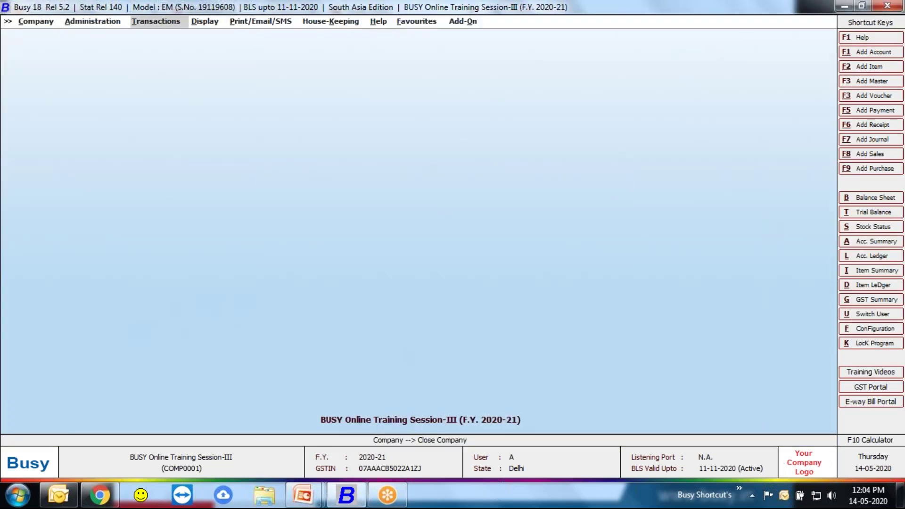
key(Down)
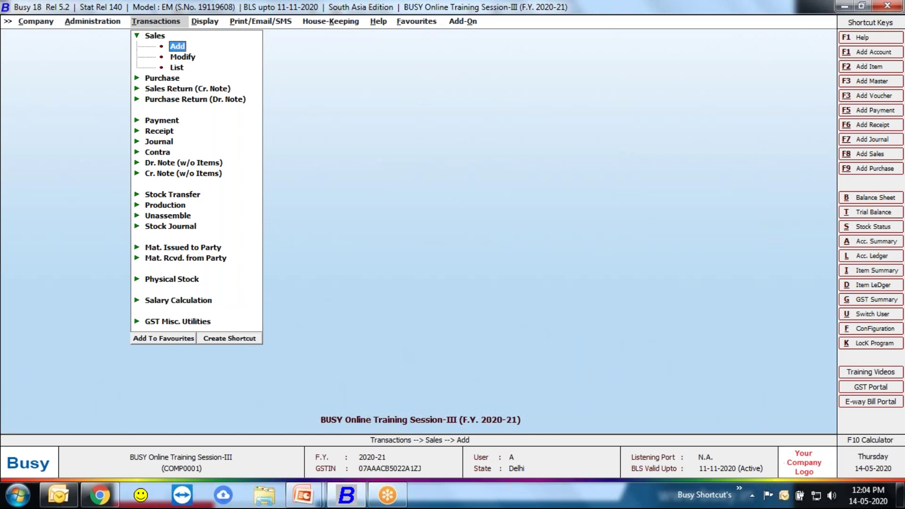
key(Return)
key(Return)
text(sof)
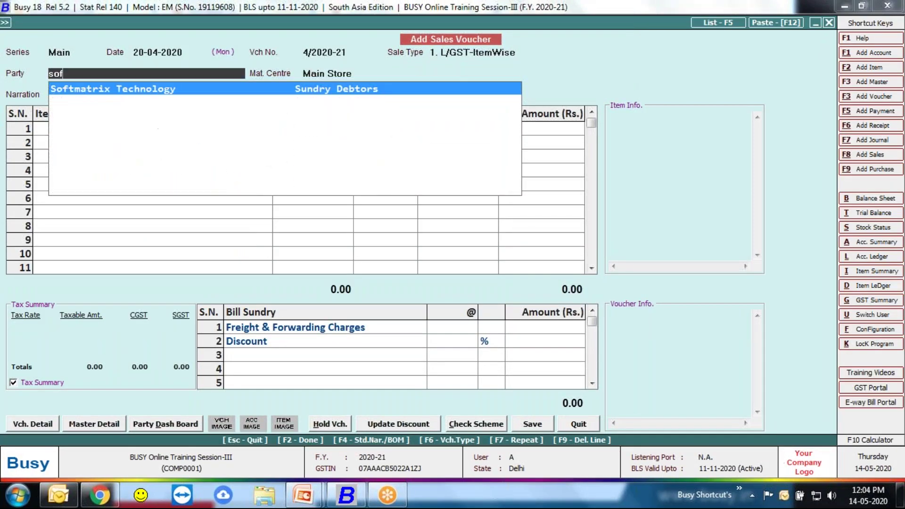
key(Return)
key(shift+Tab)
key(shift+Tab)
key(shift+Tab)
text(1-04)
key(Return)
key(Return)
Step: Add 4 units of Computer at 32,000.00 to the sales voucher and accept the item-wise GST
key(Return)
key(Return)
key(Return)
text(com)
key(Return)
text(4)
key(Return)
key(Return)
key(Return)
key(Return)
key(Return)
key(F2)
key(F2)
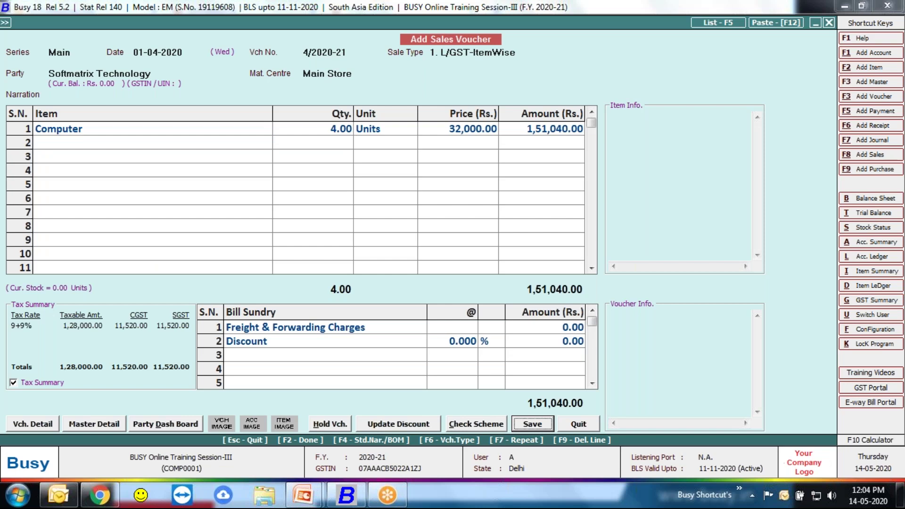
Step: Save the sales voucher with 4/2020-21 as a new bill reference, decline printing, and exit voucher entry
key(Return)
key(F2)
key(F2)
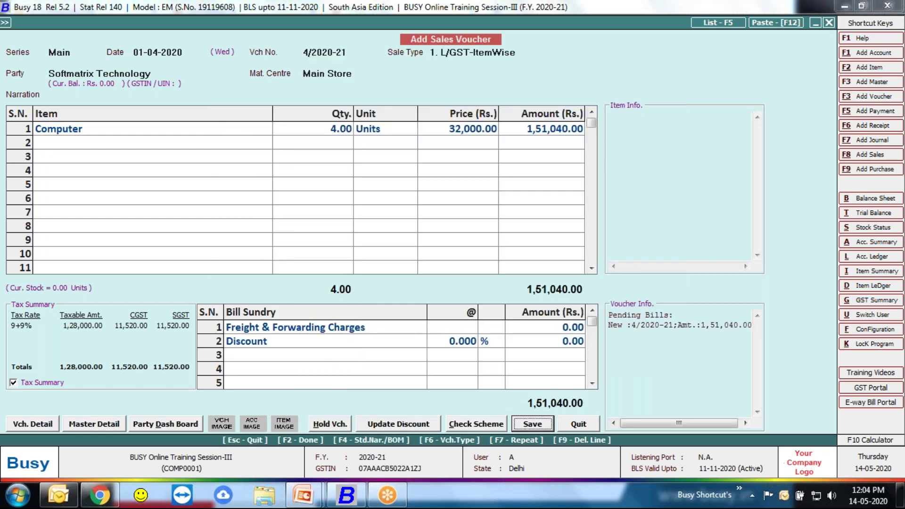
key(Right)
key(Return)
key(Escape)
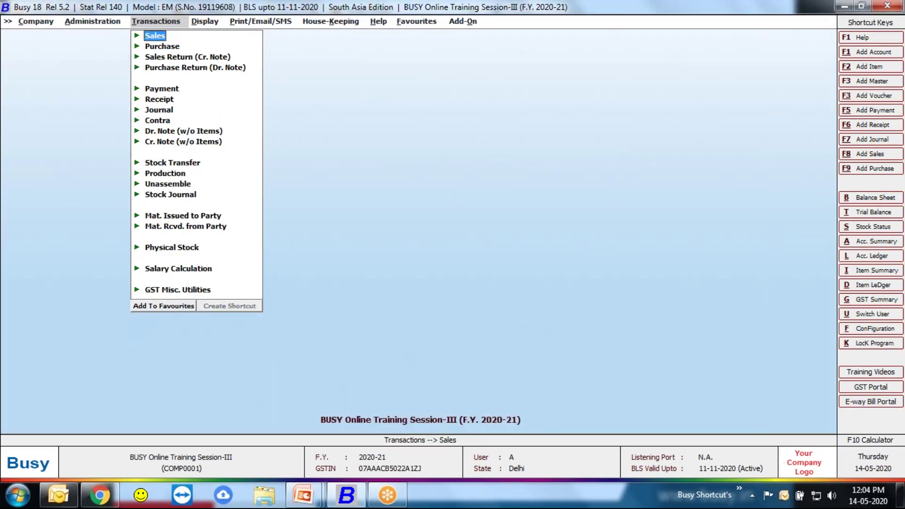
Step: Check the closing balance in the Softmatrix Technology account ledger up to 20-04-2020, and exit the report
key(alt+l)
key(Return)
key(Up)
key(F2)
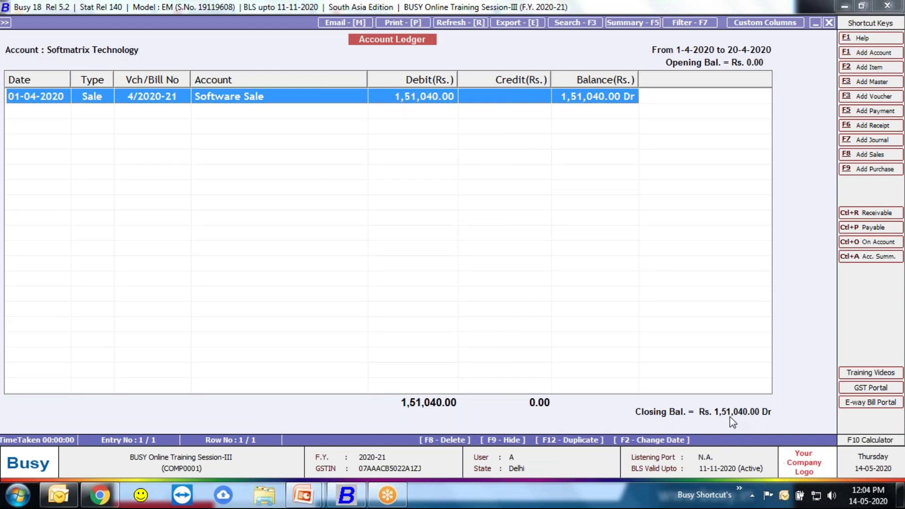
key(Escape)
key(Escape)
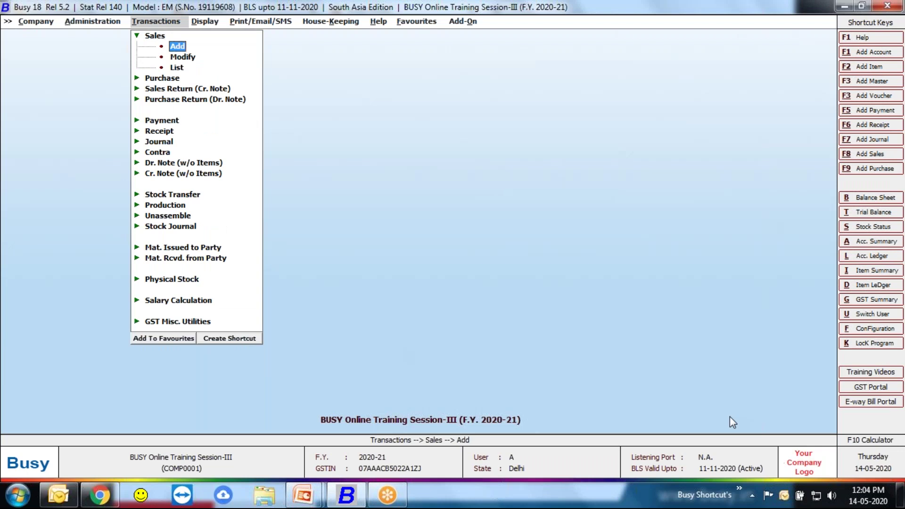
Step: Start another sales voucher dated 20-04-2020 for the party Softmatrix Technology
key(Return)
key(Return)
key(Return)
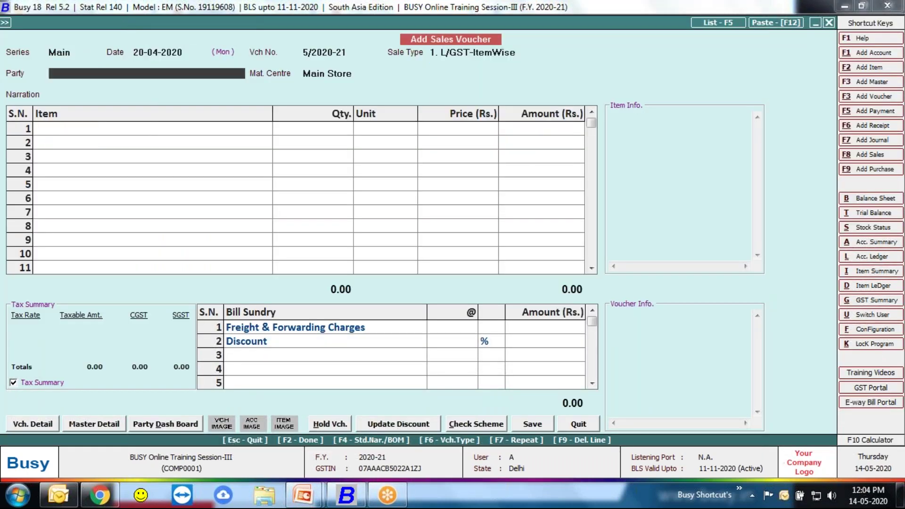
text(soft)
key(Return)
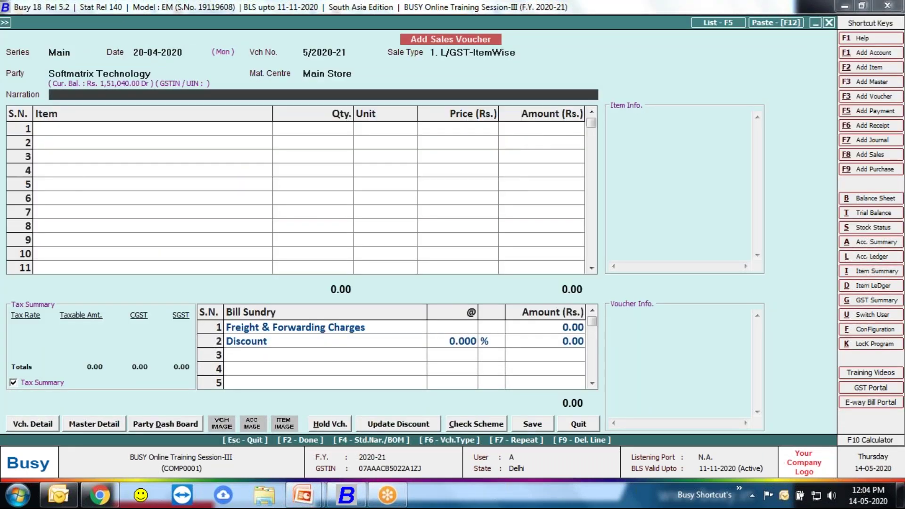
Step: Add 2 pcs. of Hard Disk at 4,400.00 to the sales voucher and accept the item-wise GST
key(Down)
key(Down)
key(Return)
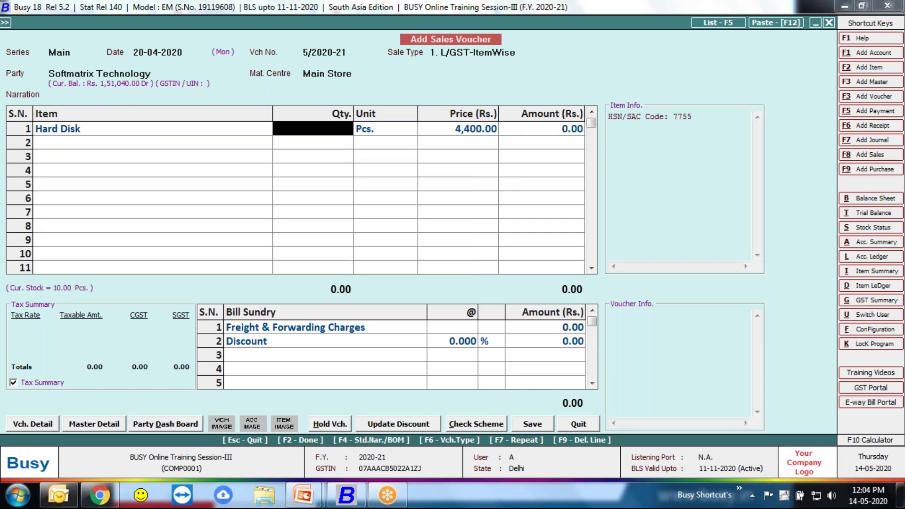
text(2)
key(Return)
key(Return)
key(Return)
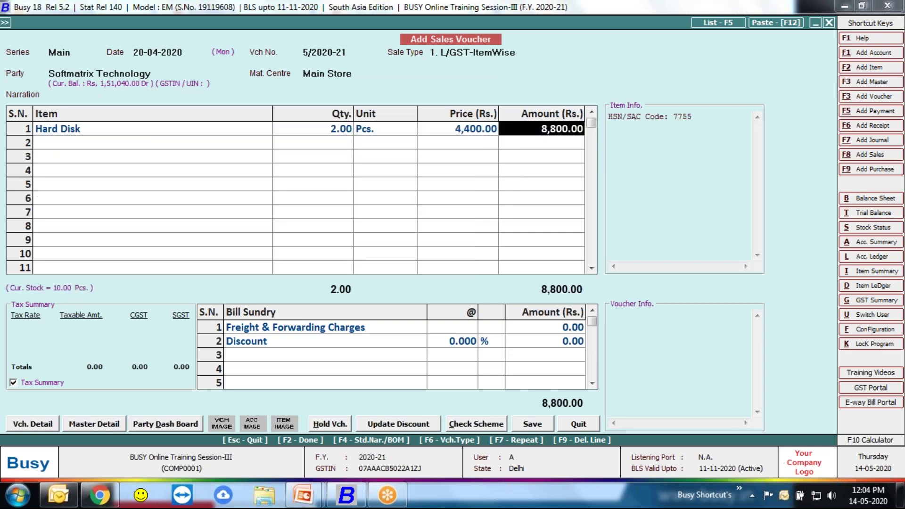
key(Return)
key(Return)
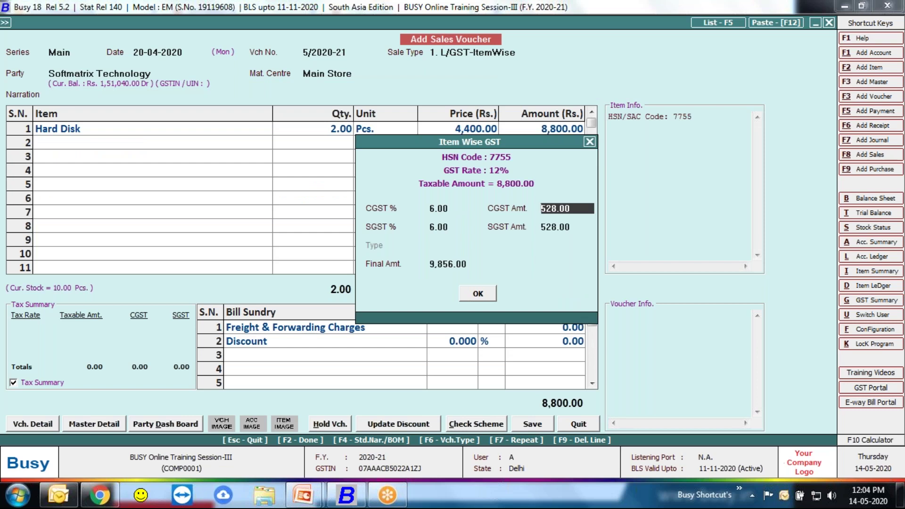
key(F2)
Step: Set the Hard Disk quantity to 5 in the sales voucher and accept the recalculated item-wise GST
key(Escape)
key(Escape)
key(Return)
key(Return)
key(Up)
key(Return)
key(BackSpace)
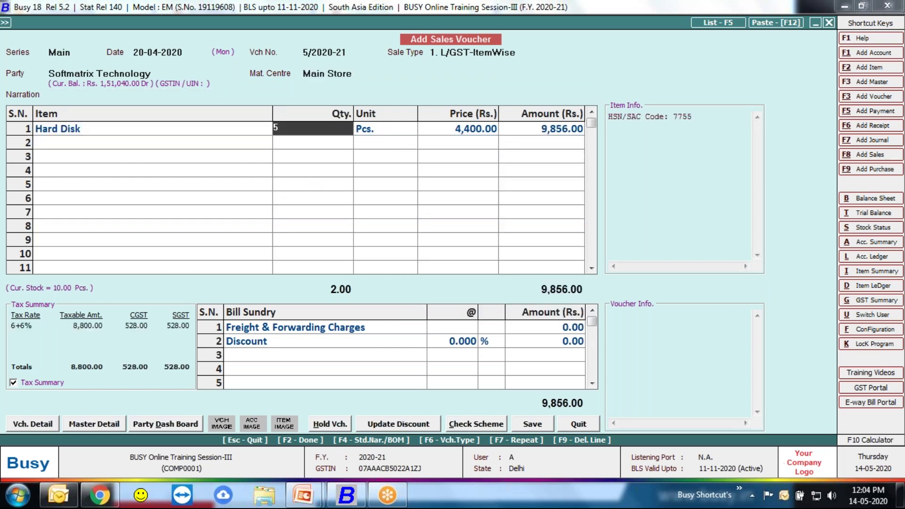
text(5)
key(Return)
key(Return)
key(Return)
key(Return)
key(F2)
key(F2)
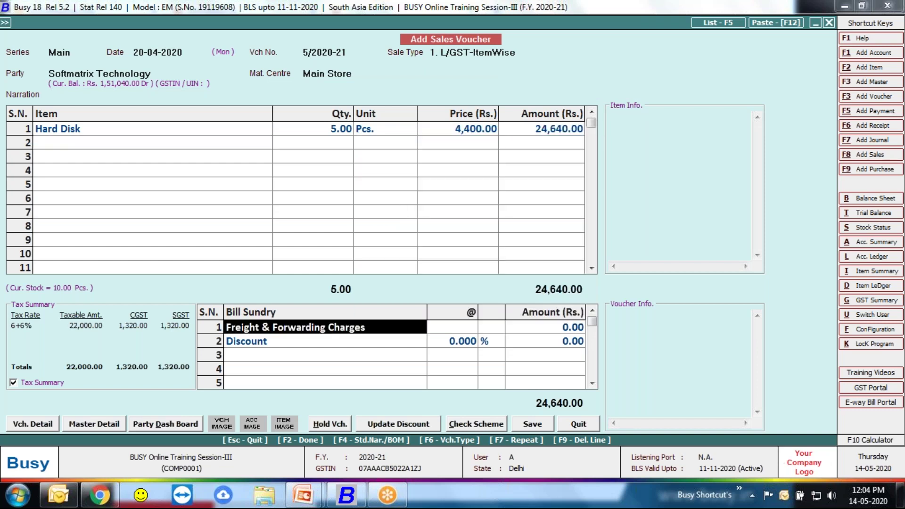
Step: Save the Hard Disk voucher with new bill reference 5/2020-21 due 05-05-2020, and decline invoice printing
key(Return)
key(Return)
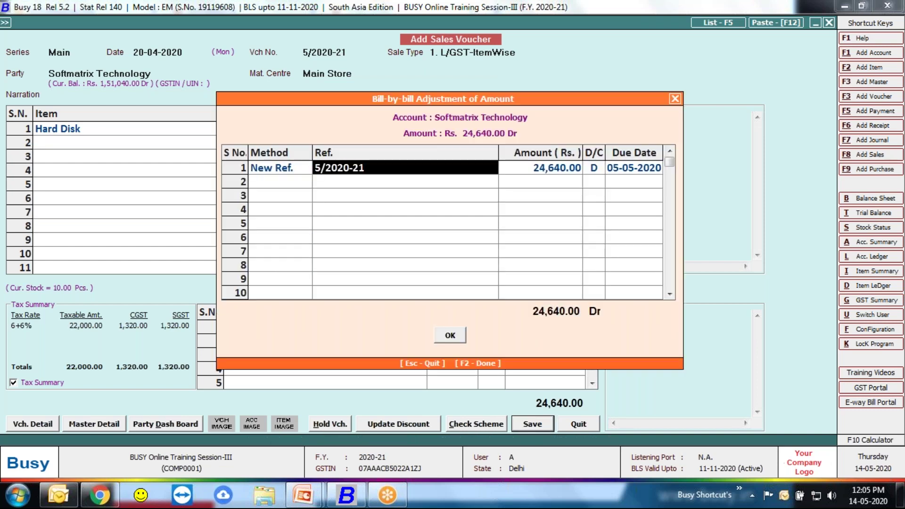
key(F2)
key(F2)
key(Right)
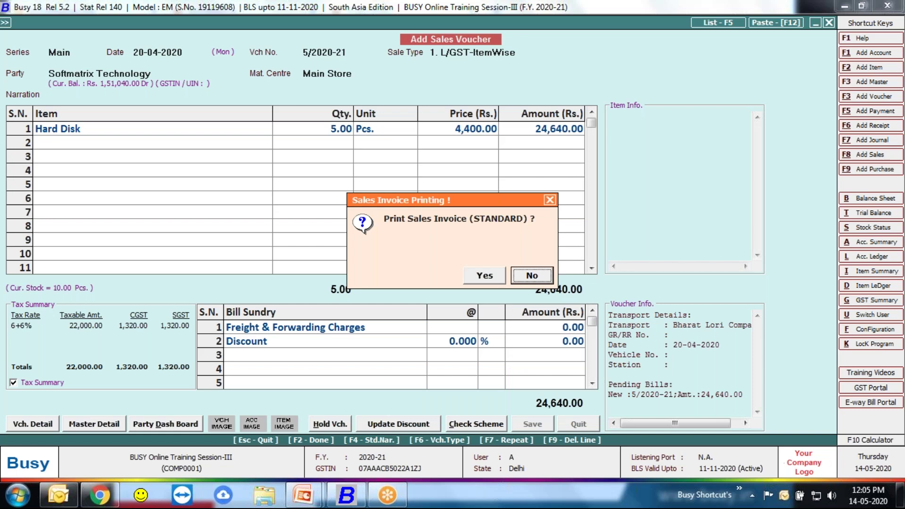
key(Return)
key(Escape)
Step: Set the Credit Limit alarm to Warning Only in the Warning Alarms configuration and save it
key(Escape)
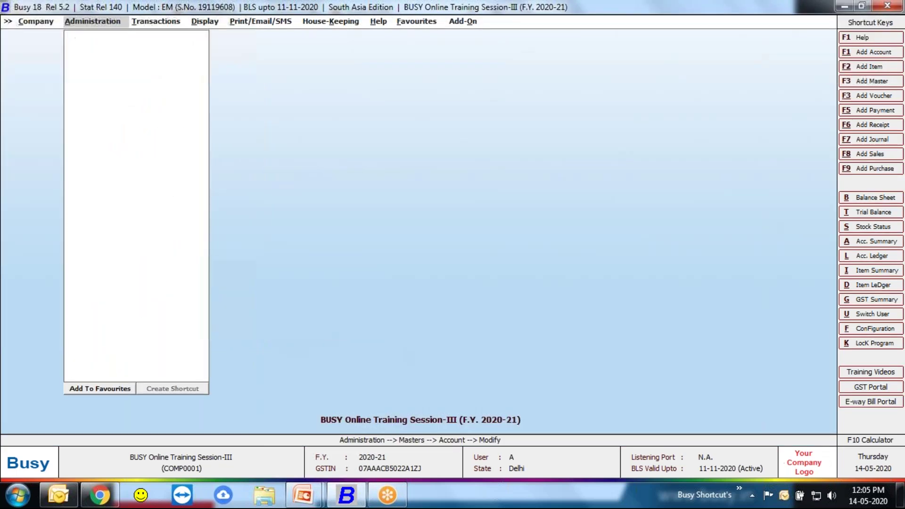
key(Down)
key(Return)
key(w)
key(Return)
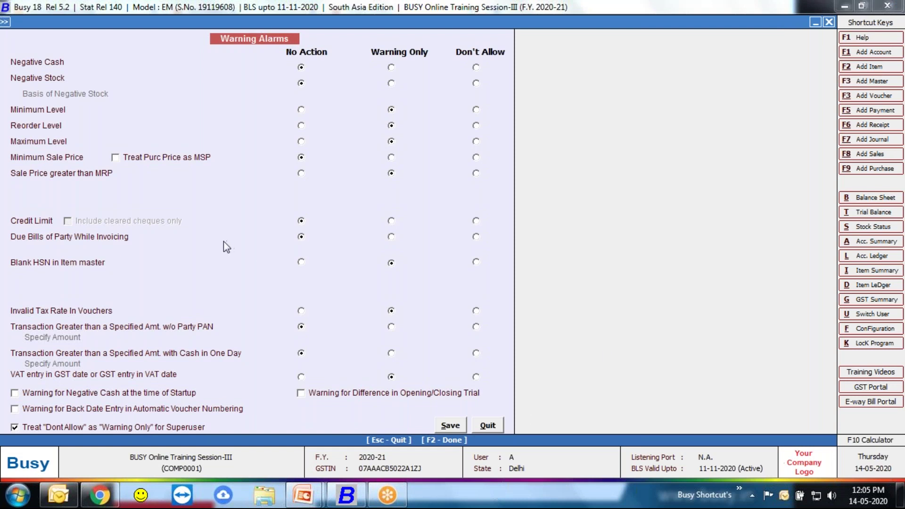
click(391, 221)
key(F2)
key(Return)
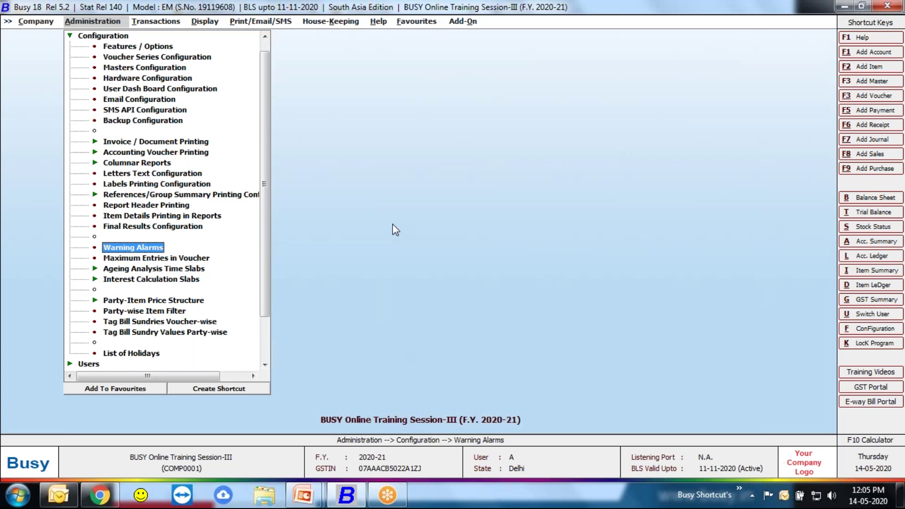
Step: Open the Softmatrix Technology account ledger and delete the 20-04-2020 sales voucher 5/2020-21
key(Escape)
key(alt+l)
text(so)
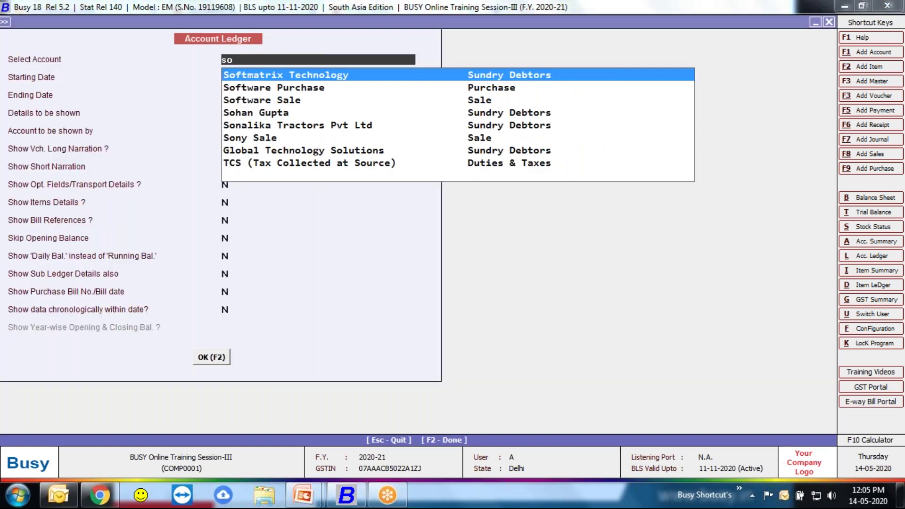
key(Return)
key(F2)
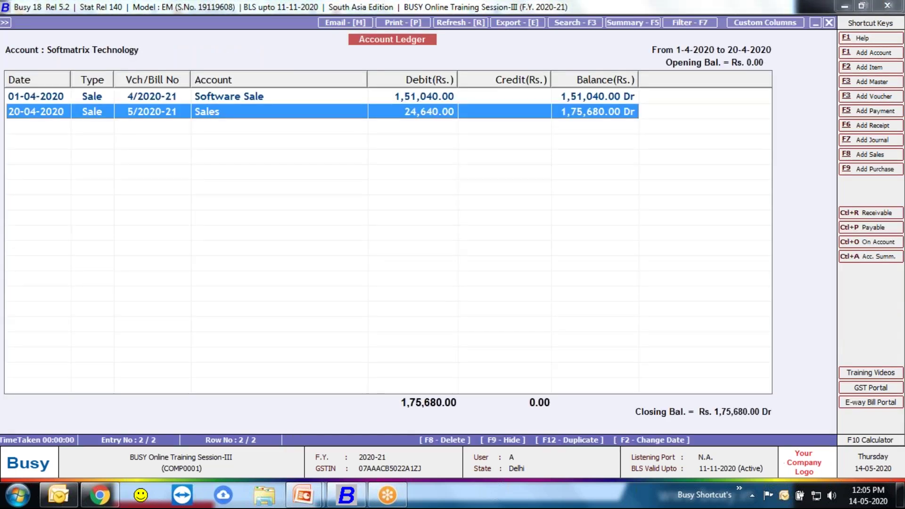
key(F8)
key(Return)
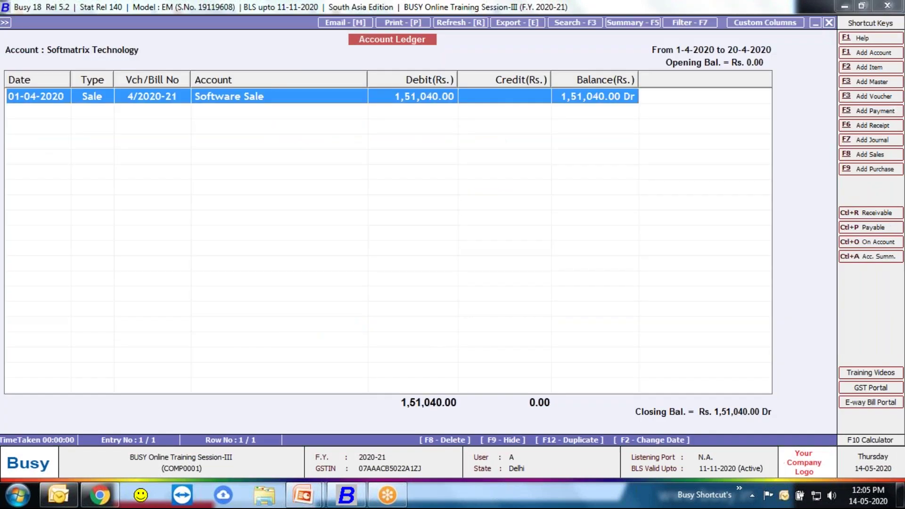
Step: Open sales voucher 4/2020-21 from the ledger and check the credit limit in its party's account master
key(Return)
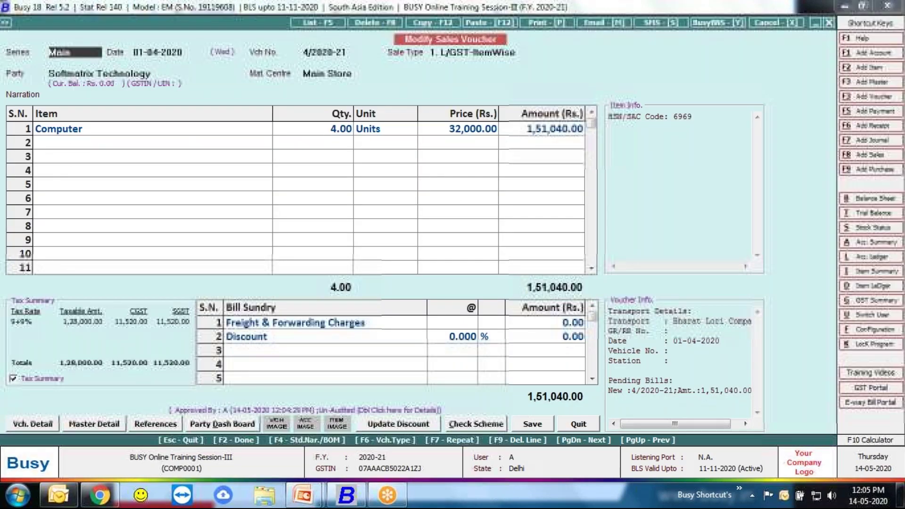
key(Return)
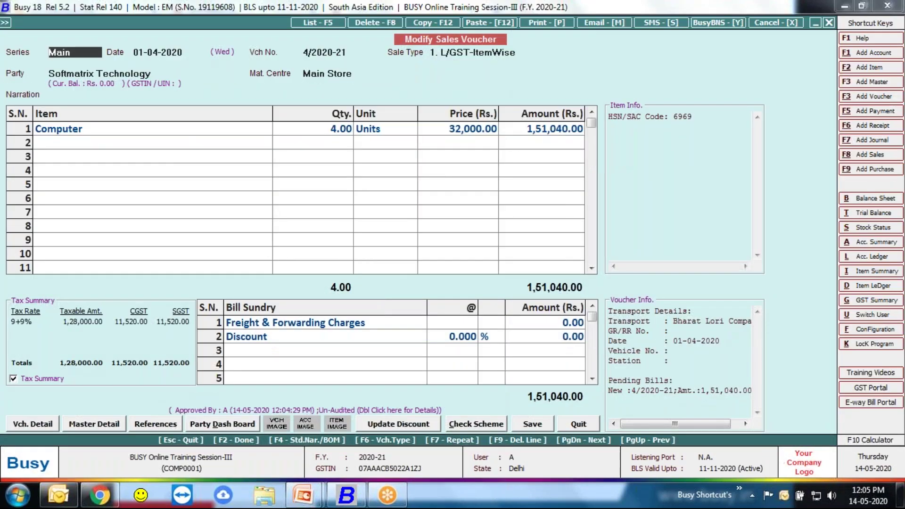
key(Return)
key(Return)
key(Return)
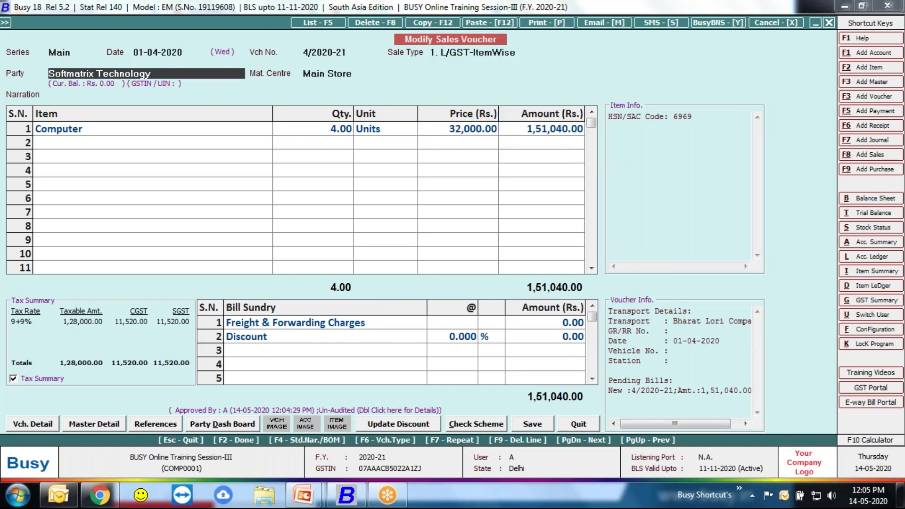
key(Return)
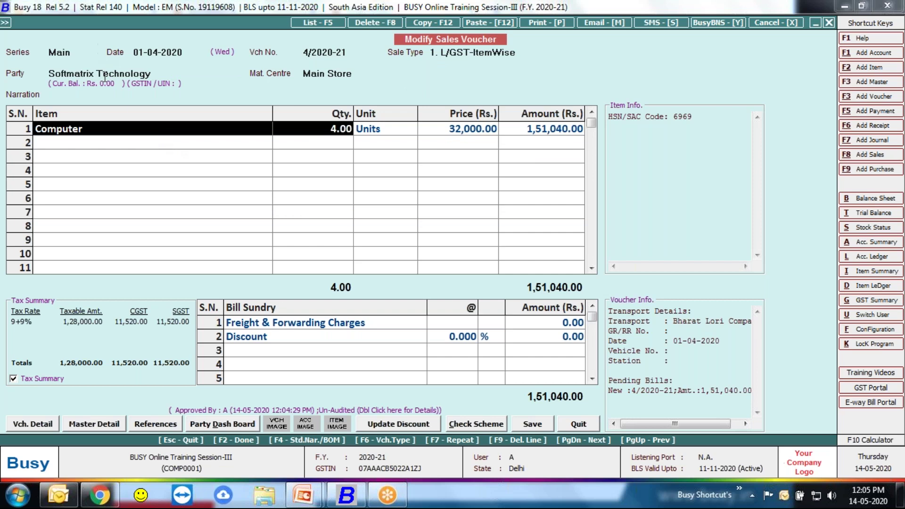
click(105, 76)
key(alt+m)
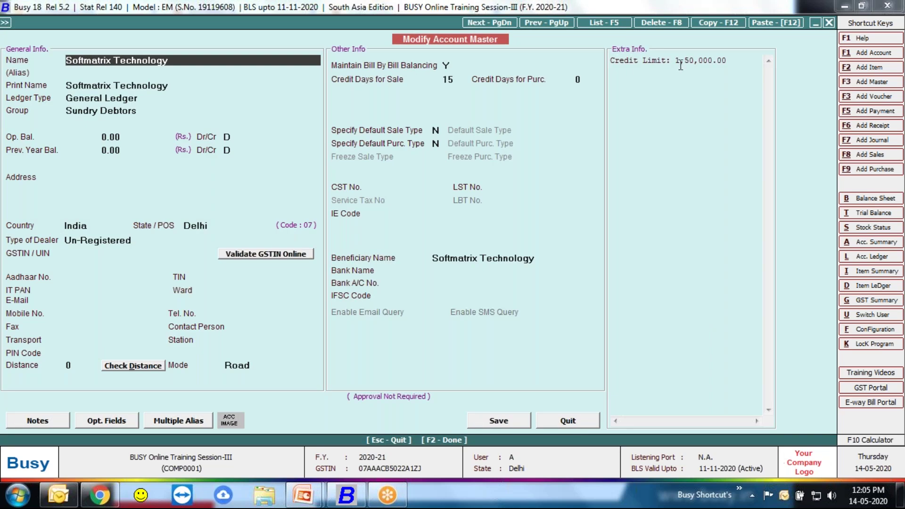
key(Escape)
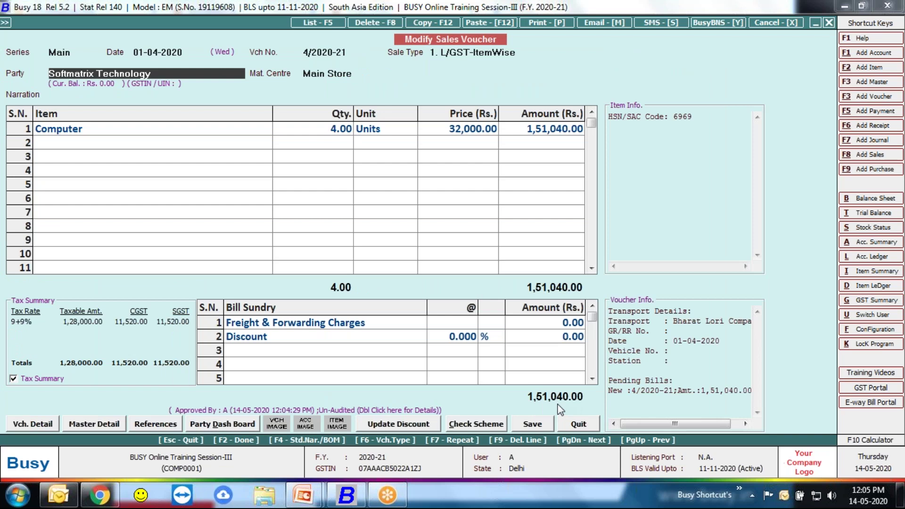
Step: Try to save the unchanged Computer voucher 4/2020-21 and decline to continue beyond the party's credit limit
click(533, 424)
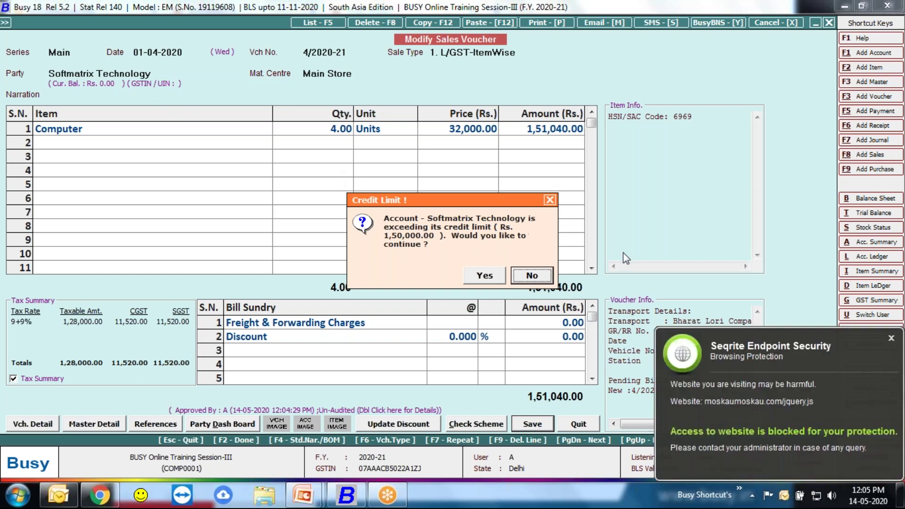
click(891, 339)
click(470, 199)
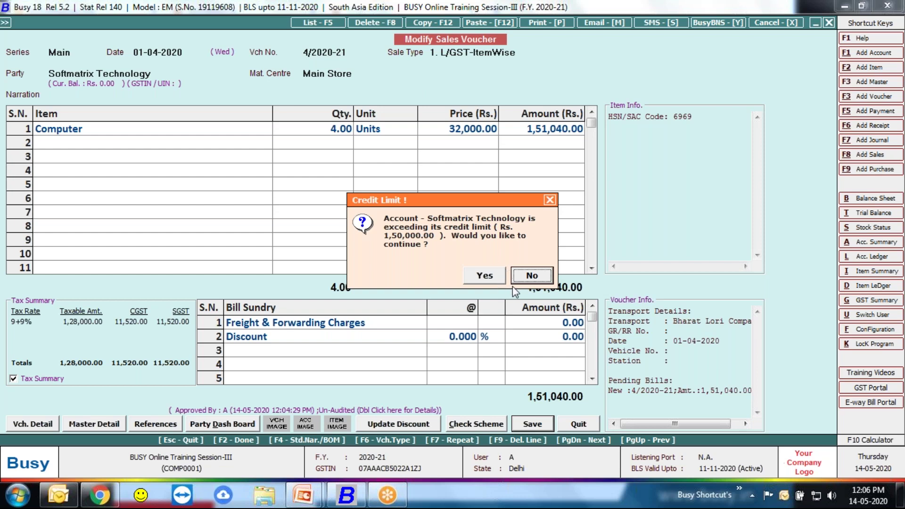
click(534, 276)
Step: Set the Computer quantity to 3 in the sales voucher and accept the recalculated item-wise GST
click(318, 131)
text(3)
key(Return)
key(Return)
key(Return)
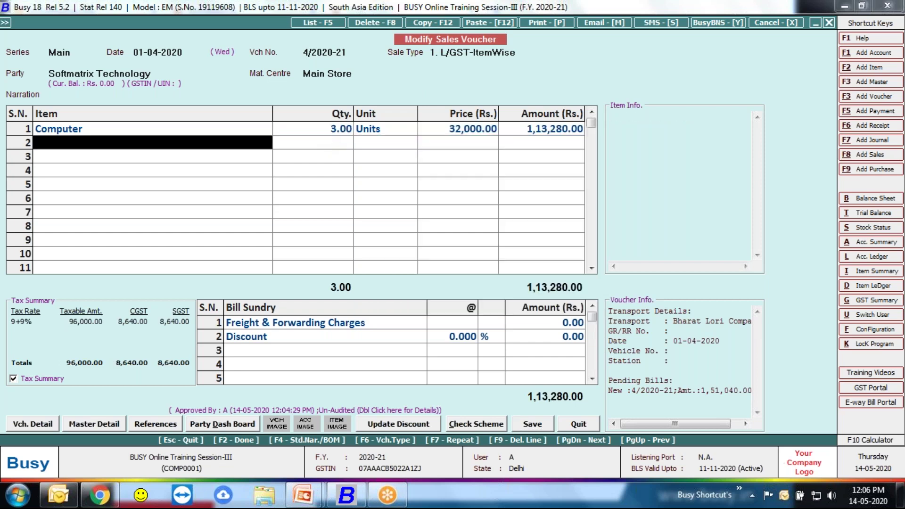
Step: Save the modified Computer voucher with its existing bill reference and transport details, and decline invoice printing
click(522, 425)
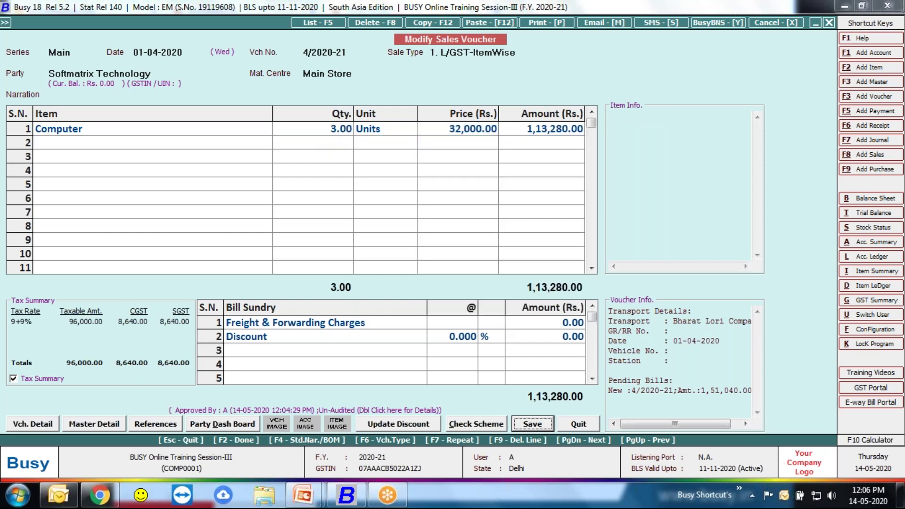
click(448, 334)
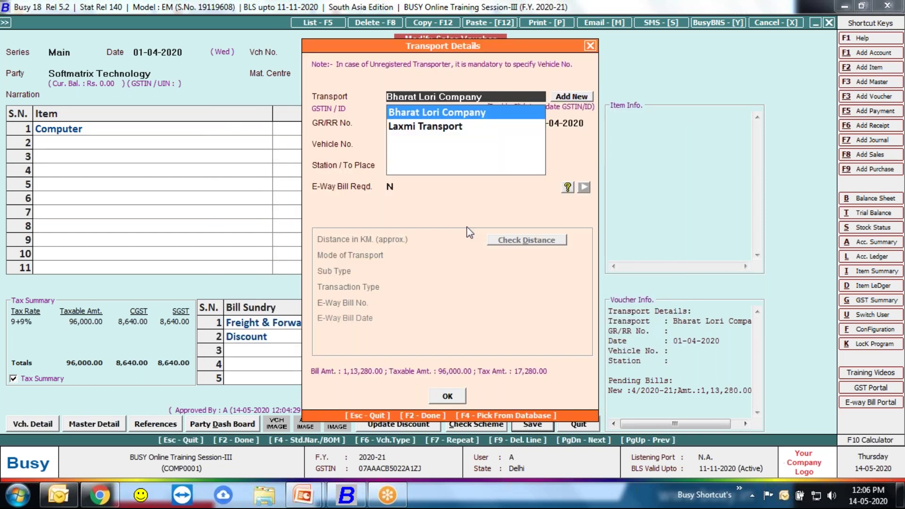
click(459, 396)
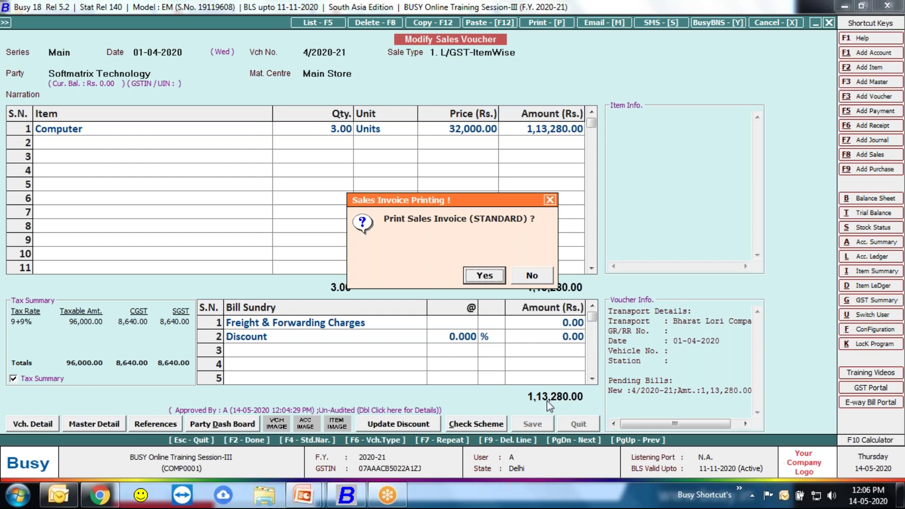
click(532, 277)
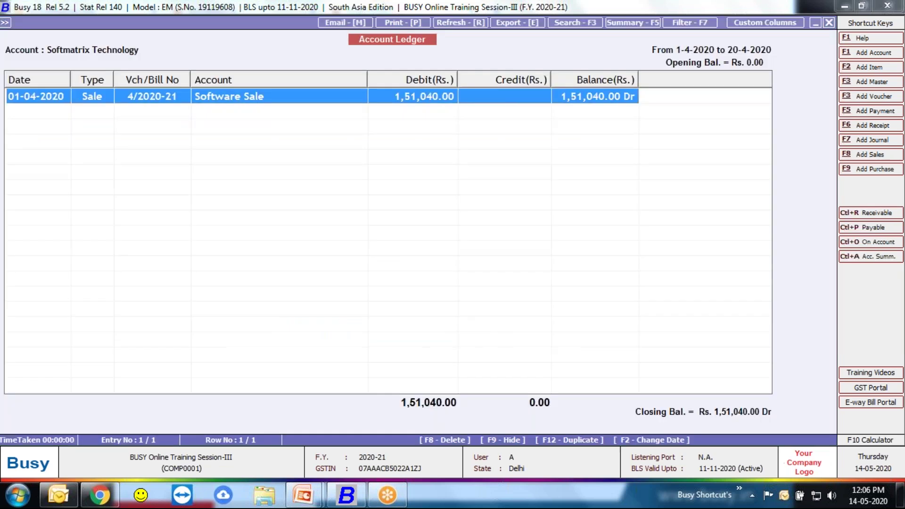
Step: Start a new sales voucher dated 20-04-2020 with sale type 1. L/GST-ItemWise for Softmatrix Technology
key(Escape)
key(Escape)
key(Right)
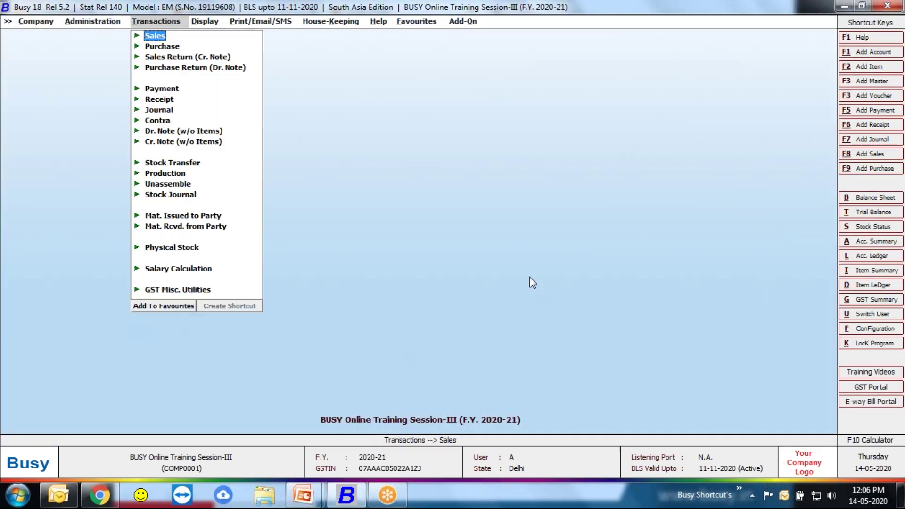
key(Return)
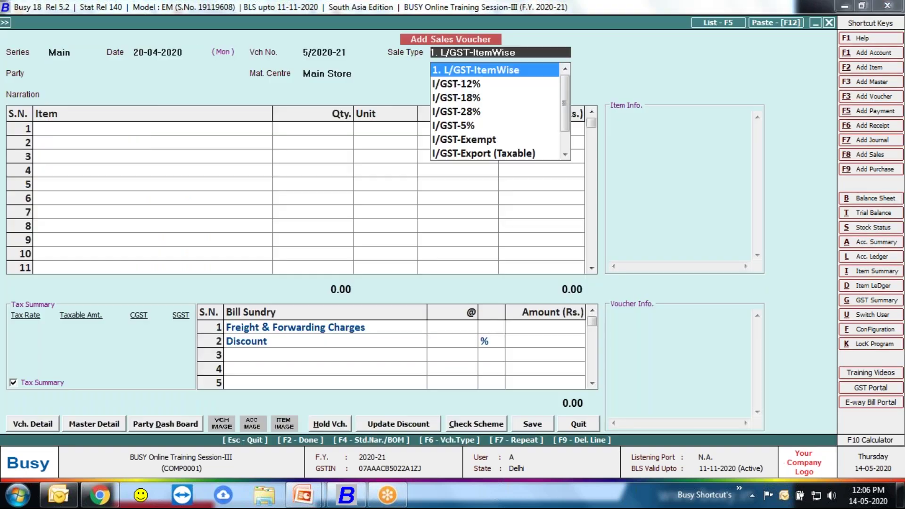
key(Return)
text(so)
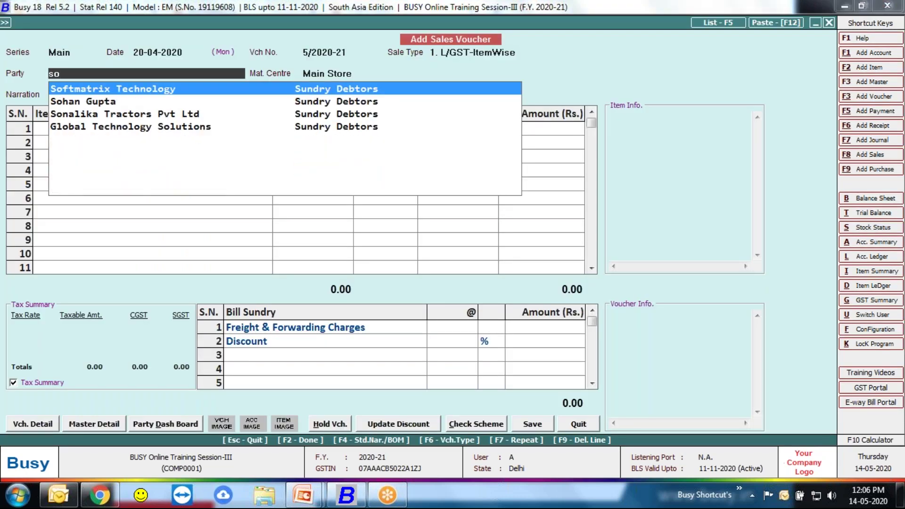
key(Return)
key(Return)
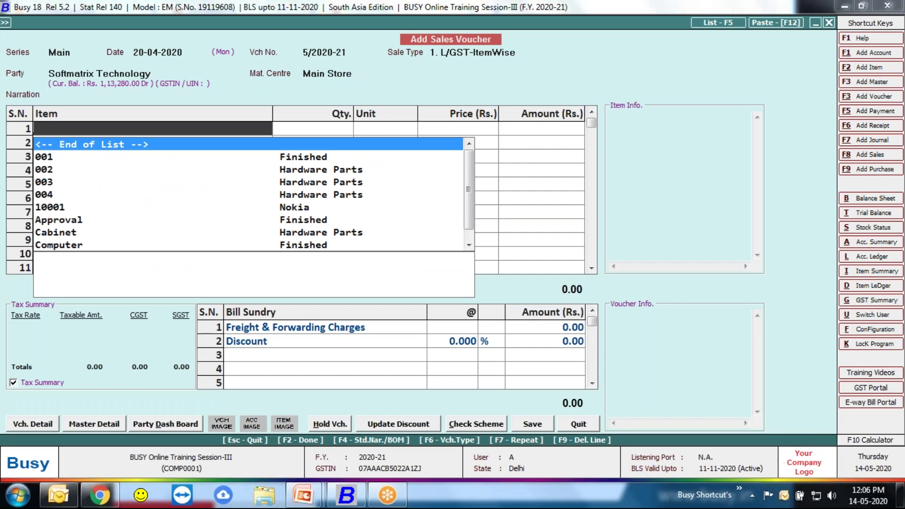
Step: Add Hard Disk as the first item of the sales voucher with a quantity of 3 pcs
text(har)
key(Return)
text(3)
key(Return)
key(Return)
key(Return)
key(Return)
key(Return)
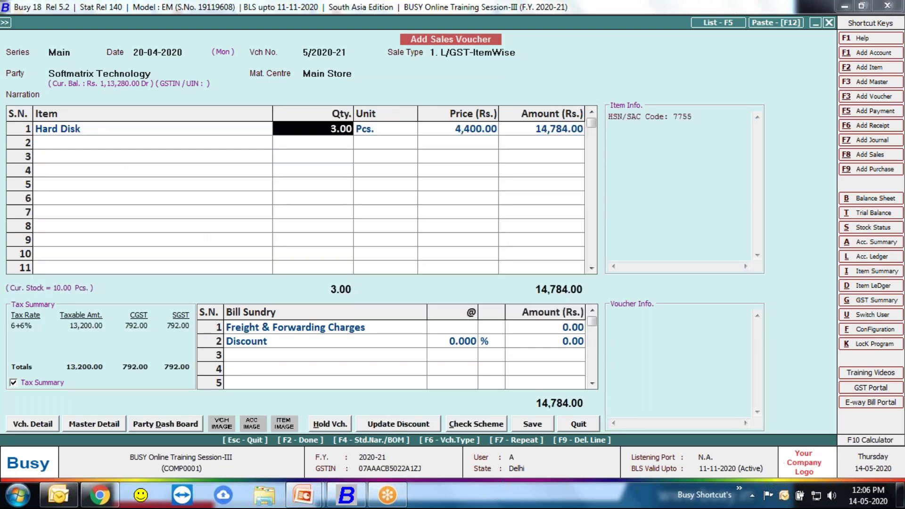
Step: Set the Hard Disk quantity to 5 in the first row and accept its item-wise GST
text(5)
key(Return)
key(Return)
key(Return)
key(Return)
key(Return)
Step: Save the Hard Disk voucher with new bill reference 5/2020-21 and transporter Bharat Lori Company, and decline invoice printing
key(Return)
key(Return)
key(Return)
key(Return)
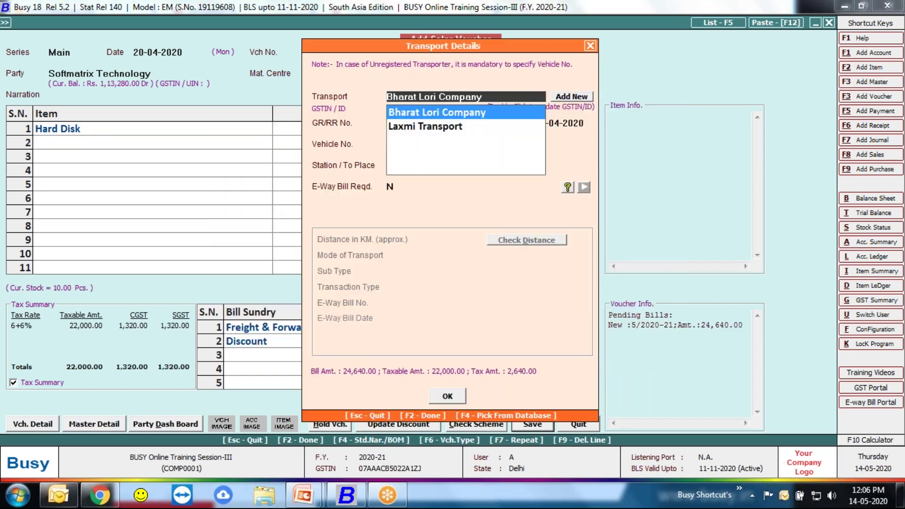
key(F2)
key(Right)
key(Return)
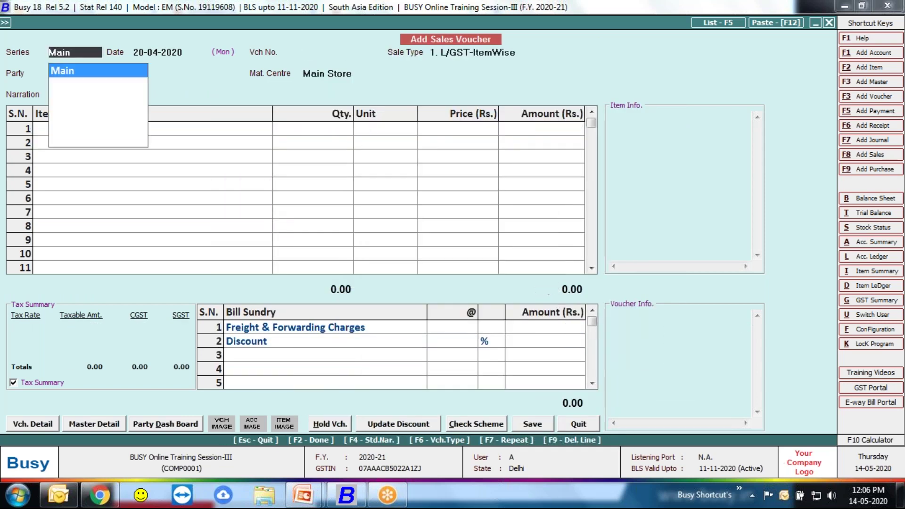
Step: Start sales voucher 6/2020-21 dated 20-04-2020 for Softmatrix Technology with sale type 1. L/GST-ItemWise
key(Return)
key(Return)
key(Return)
text(sof)
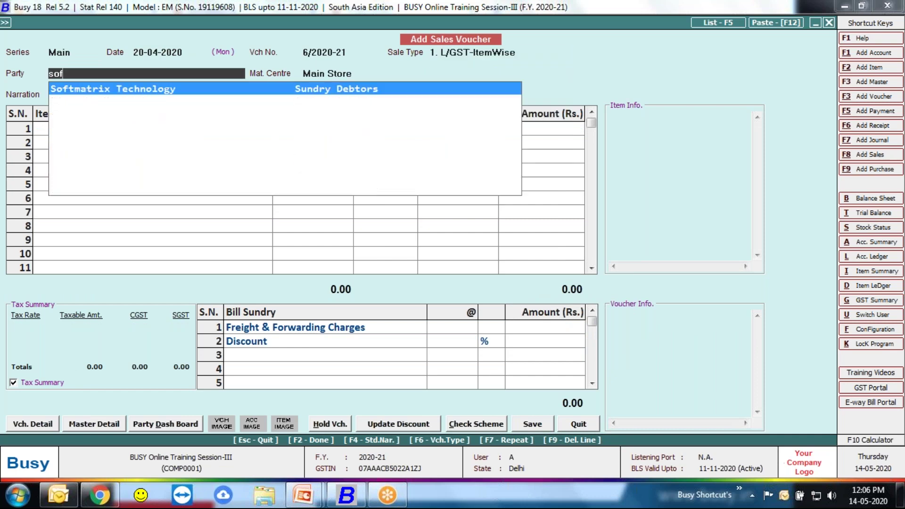
key(Return)
key(Return)
Step: Add Mouse as the first item with a quantity of 20 pcs. at Rs. 250 and accept its item-wise GST
key(Down)
key(Down)
key(Down)
key(Down)
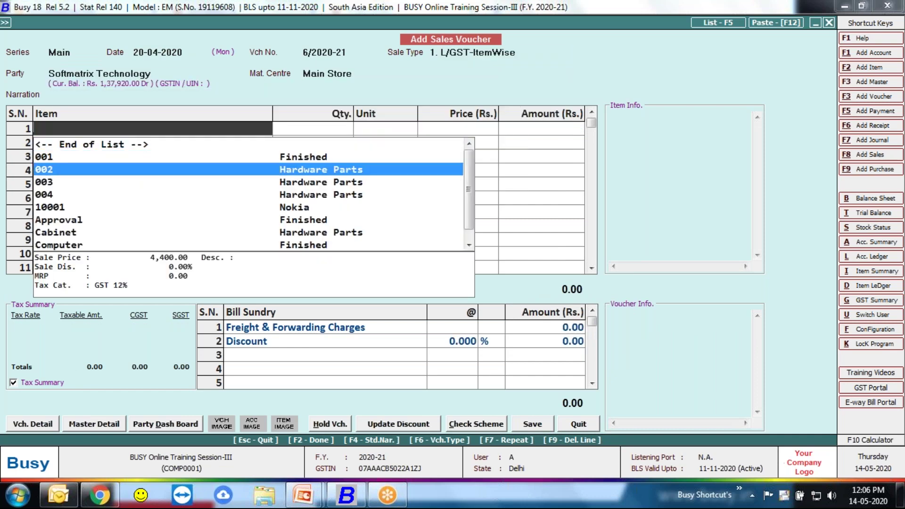
key(Return)
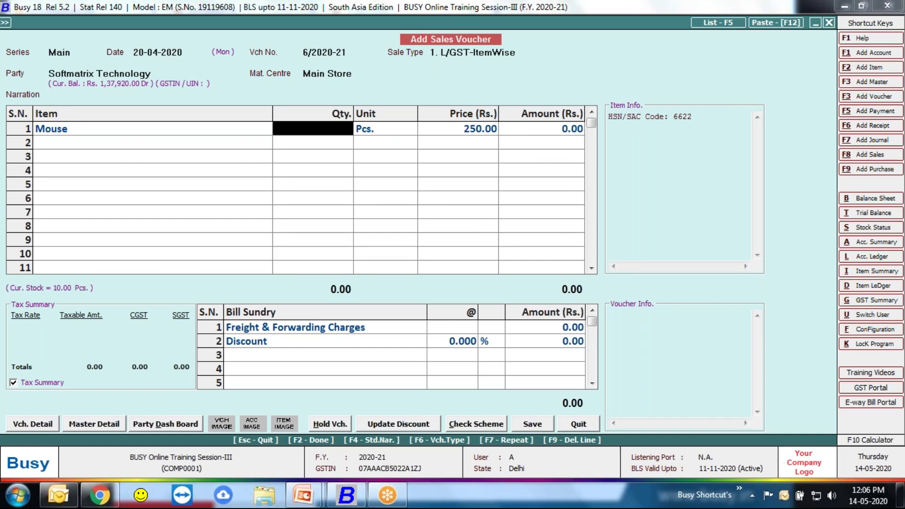
text(20)
key(Return)
key(Return)
key(Return)
key(Return)
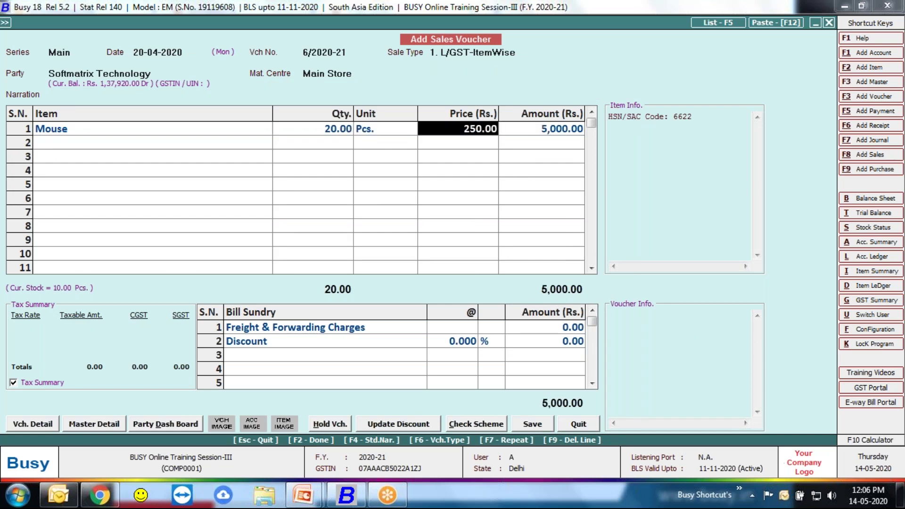
key(Return)
key(Return)
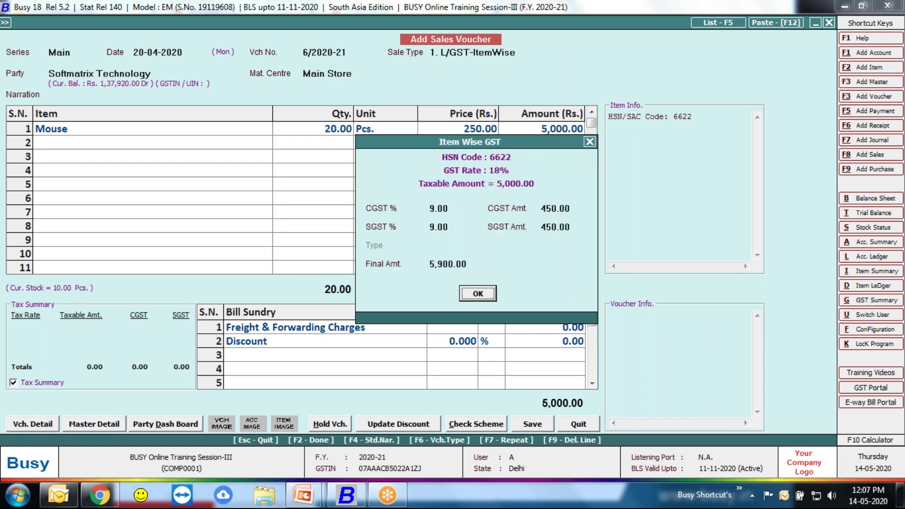
key(Return)
key(Return)
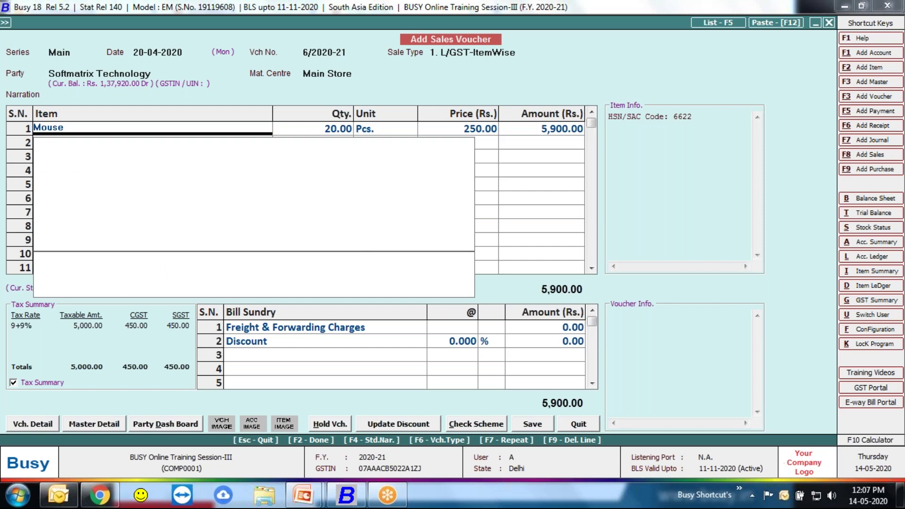
Step: Replace Mouse with Moter Board, quantity 4 at Rs. 7,500, and accept its item-wise GST
key(Down)
key(Down)
key(Return)
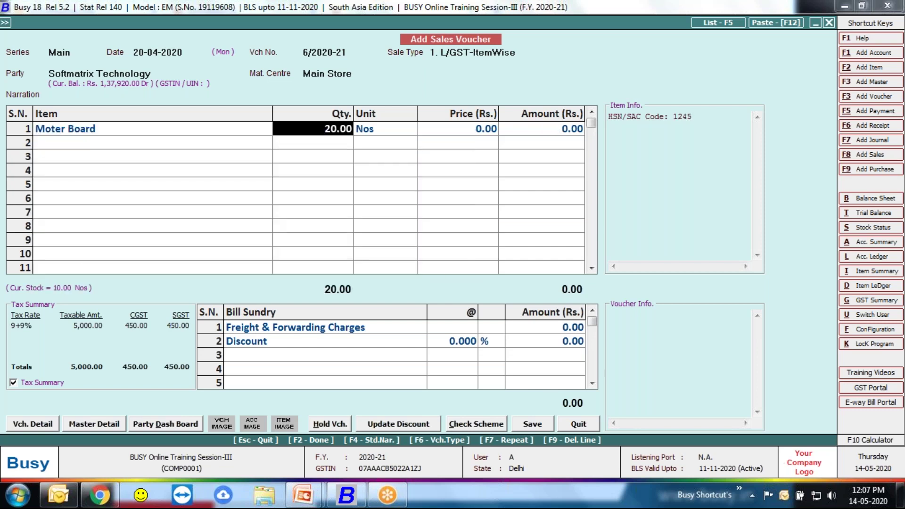
text(7500)
key(Return)
key(Return)
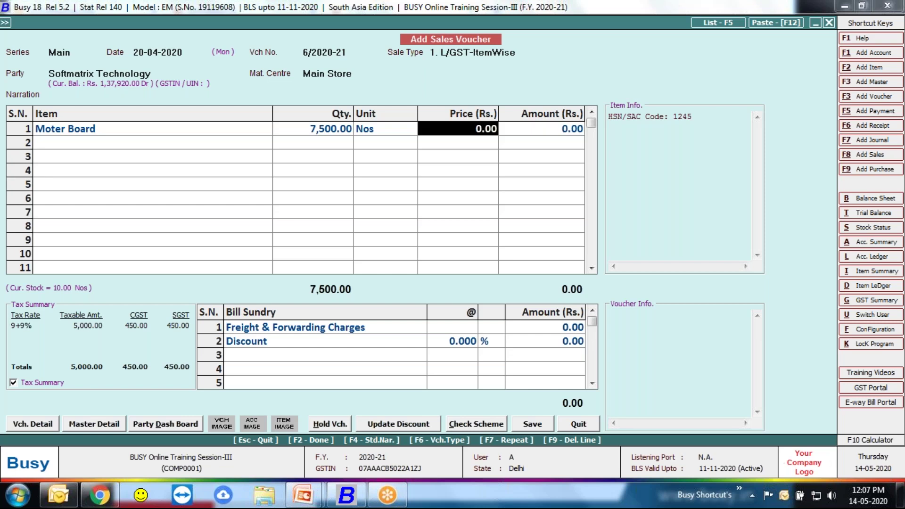
key(Left)
key(Left)
text(4)
key(Return)
key(Return)
text(7500)
key(Return)
key(Return)
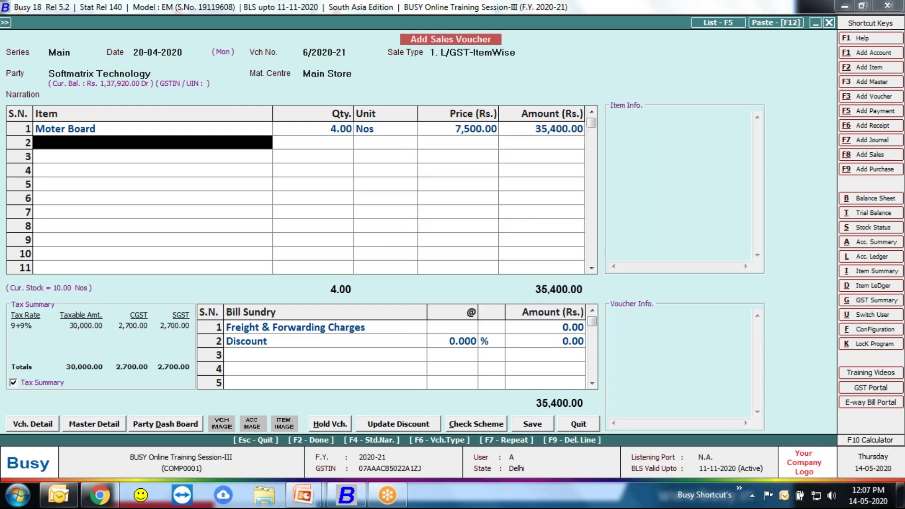
key(F2)
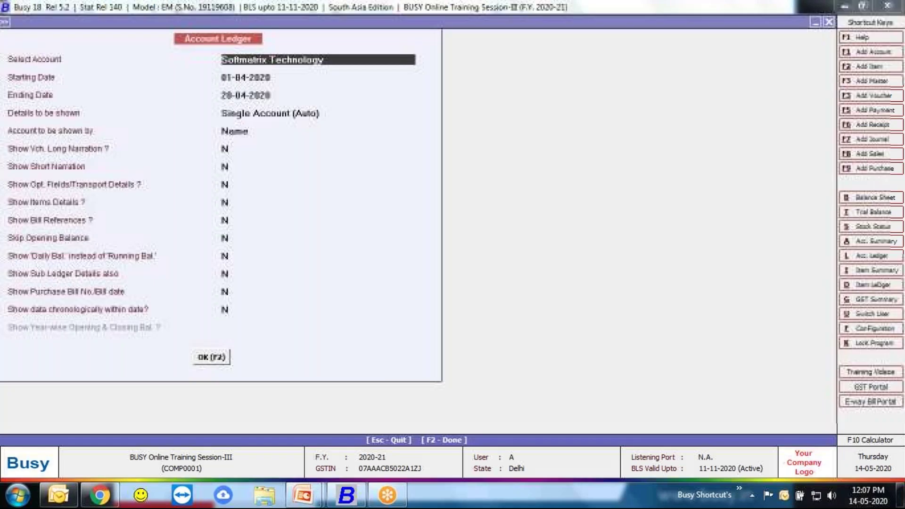
key(Return)
key(F2)
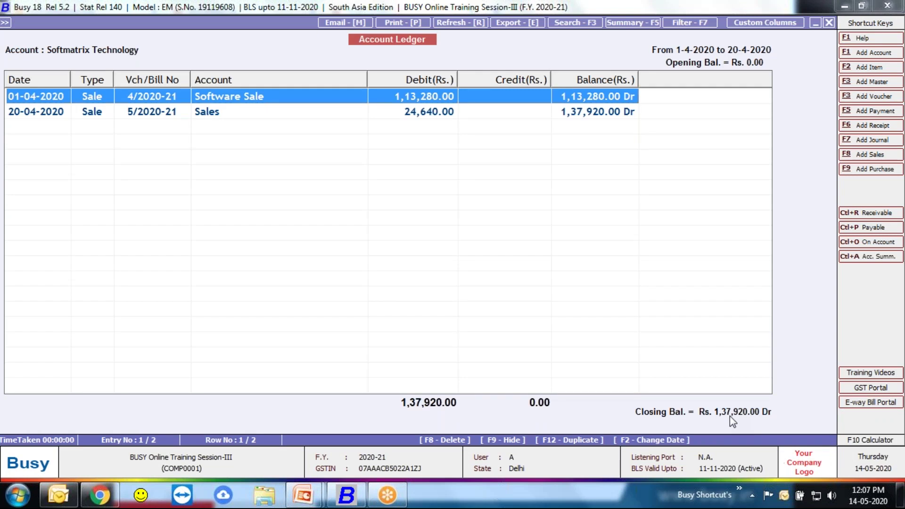
key(Escape)
key(Escape)
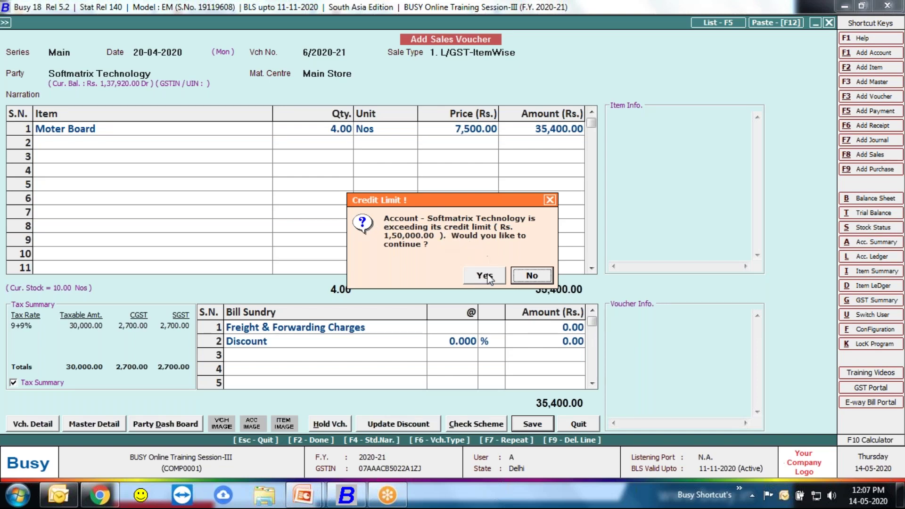
Step: Decline to continue beyond the credit limit and quit the Moter Board voucher without saving it
click(520, 277)
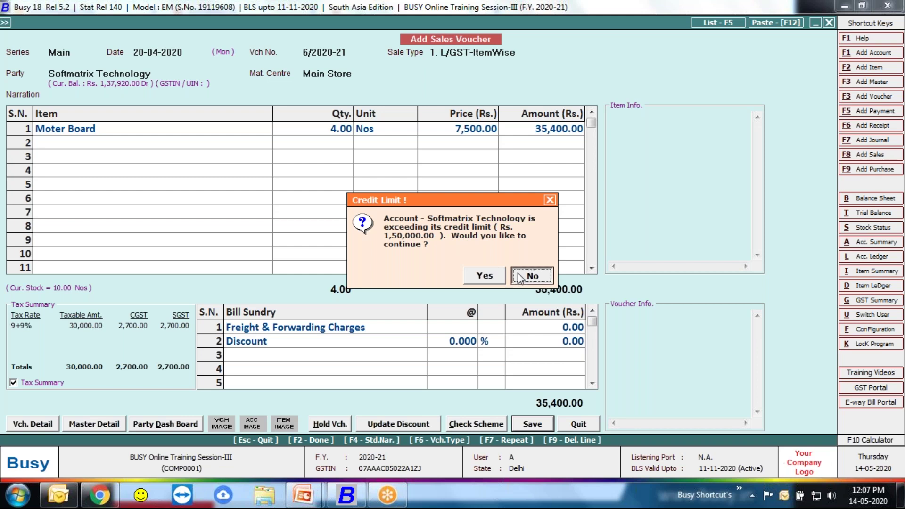
click(572, 429)
click(484, 279)
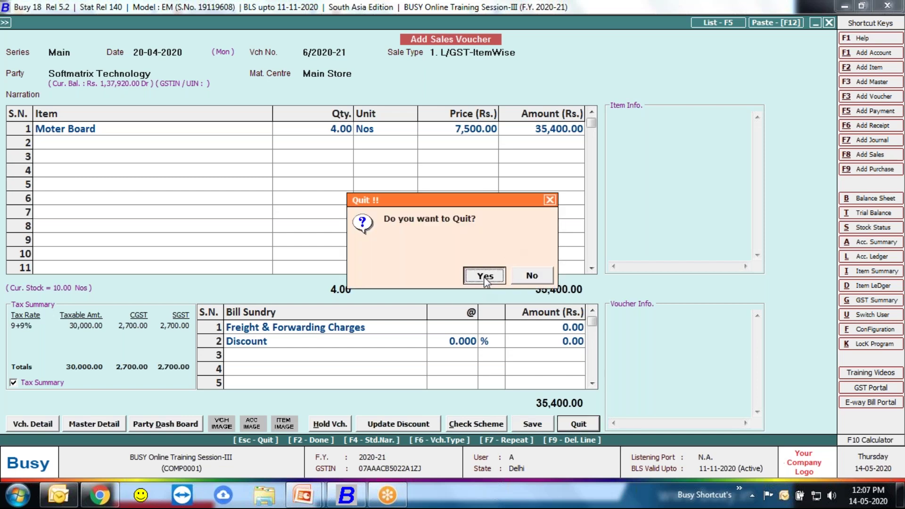
Step: Disable Credit Limits and Bill-by-bill Details in the Accounts section of the company's Features / Options configuration
click(100, 20)
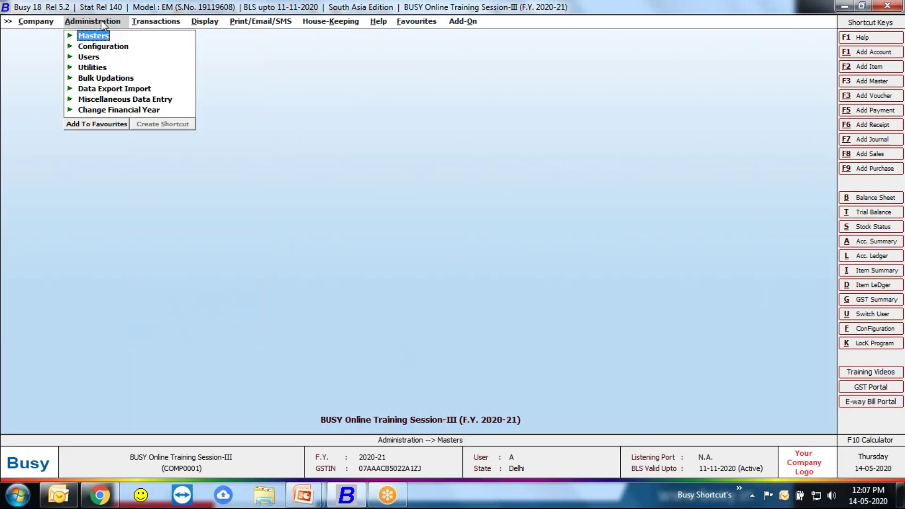
click(113, 45)
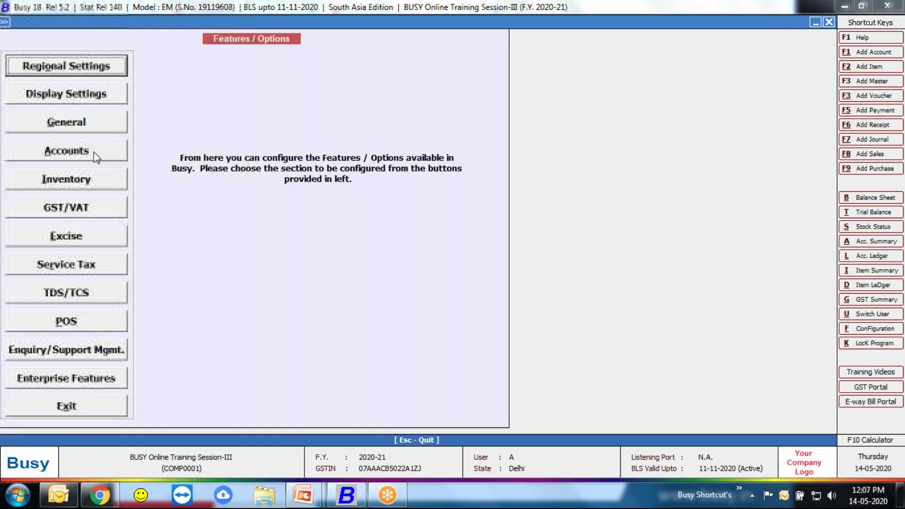
click(75, 153)
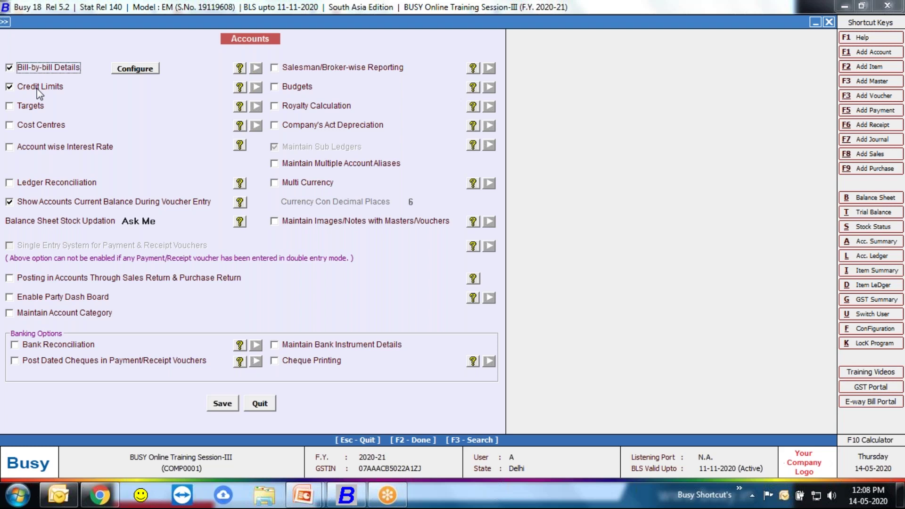
click(39, 89)
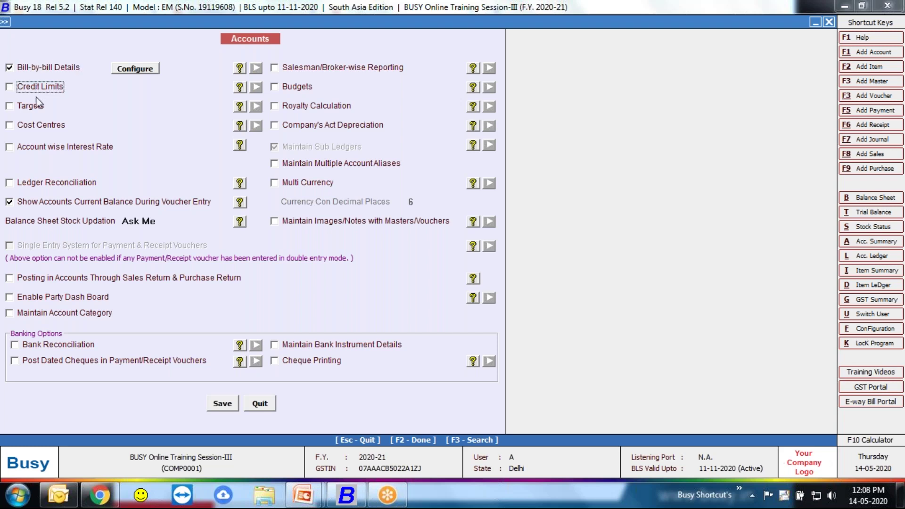
click(20, 72)
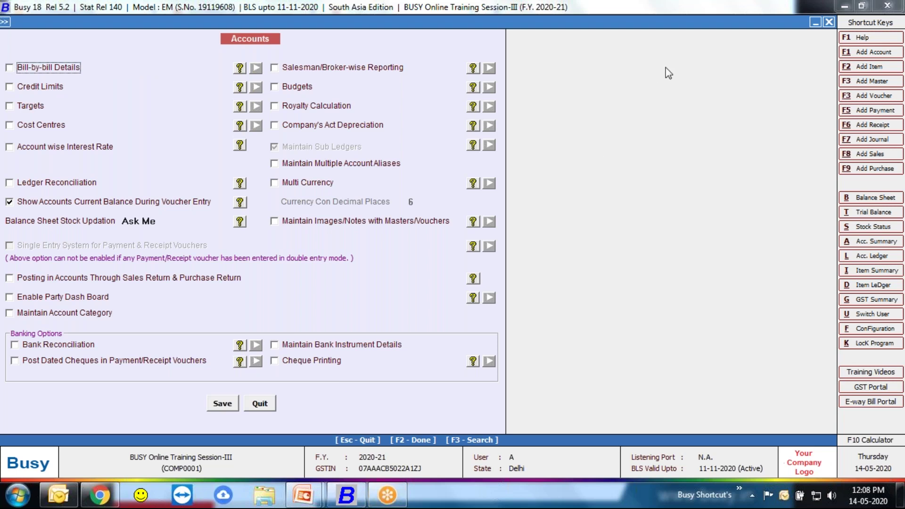
Step: Switch to the desktop, close the 1 Welcome Team.pptx presentation and open Short Break.pptx in PowerPoint
click(698, 21)
click(900, 495)
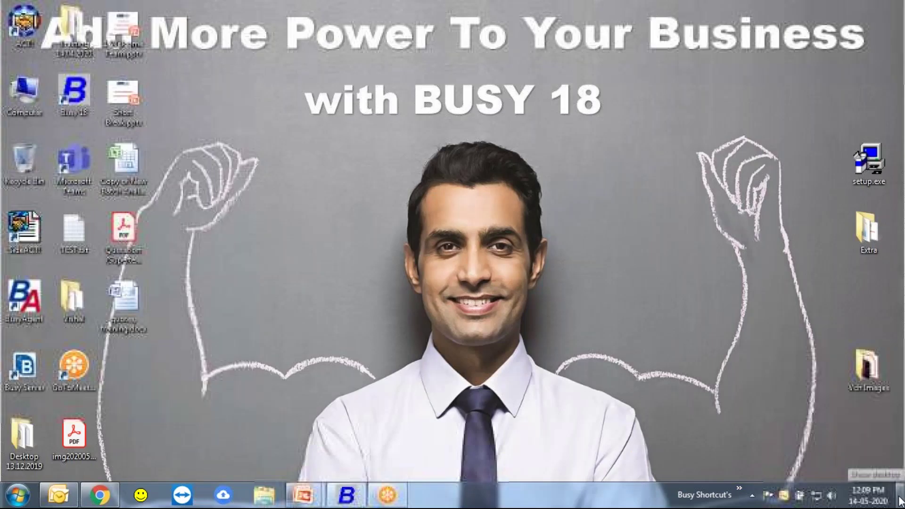
mouse_move(305, 497)
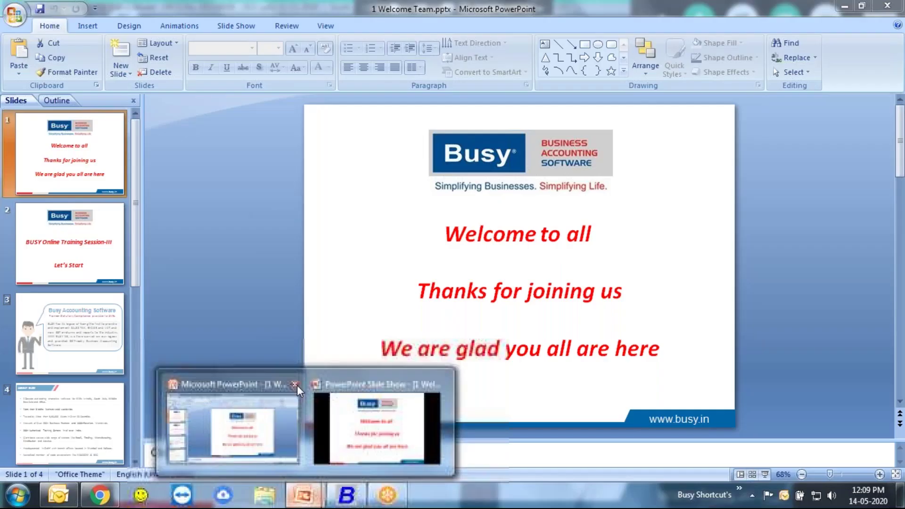
click(296, 386)
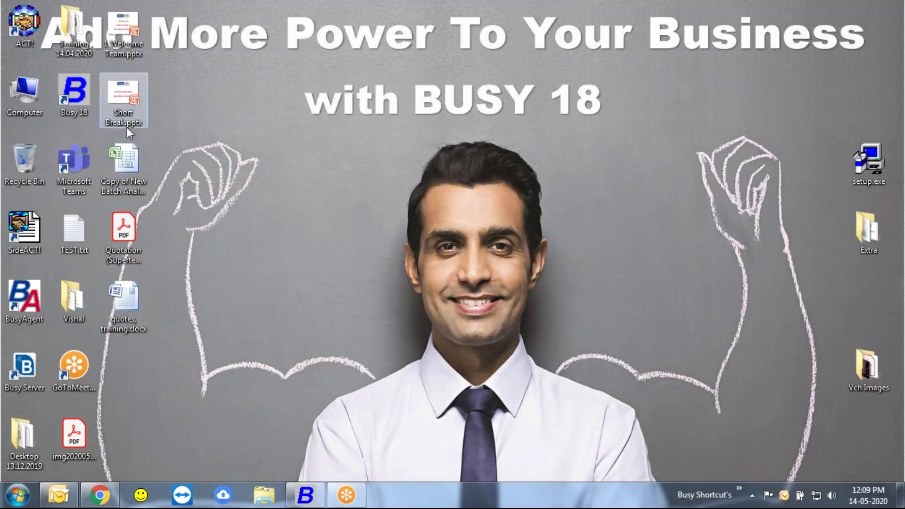
double_click(131, 106)
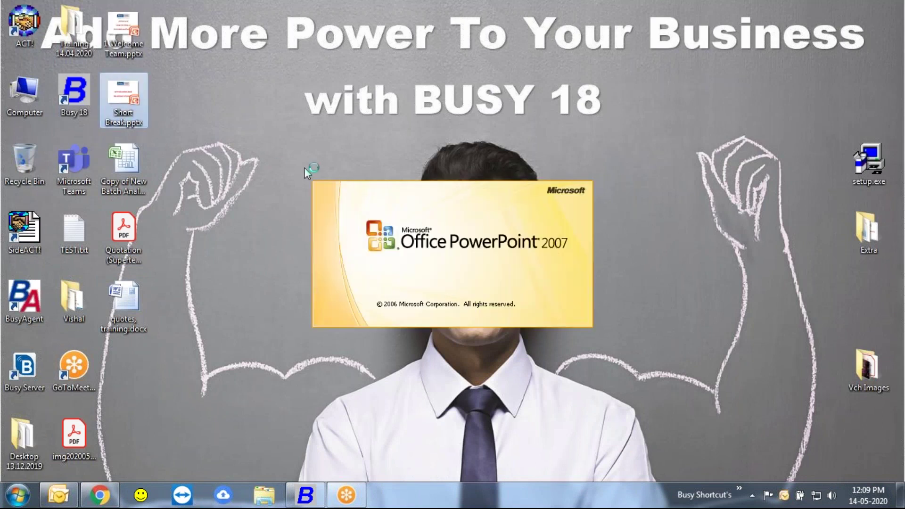
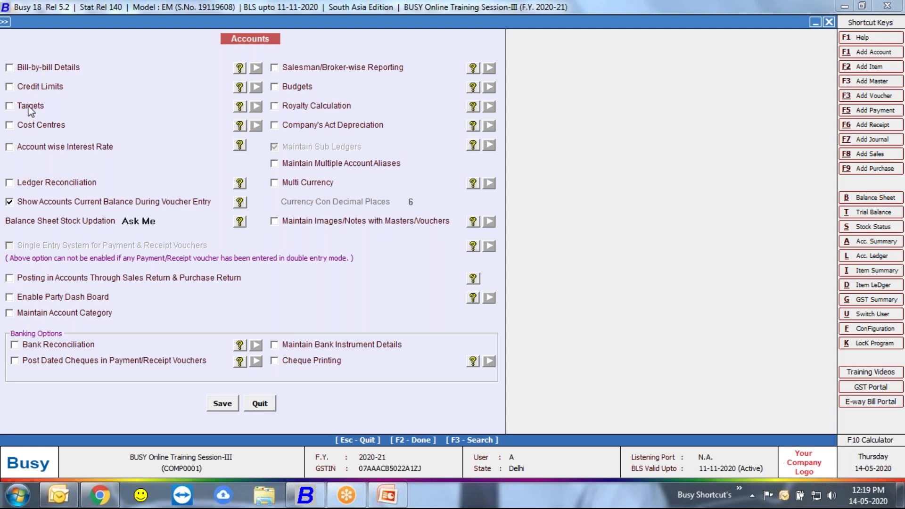
Step: Enable Targets in the Accounts features, save the settings and leave Features / Options
click(31, 110)
click(219, 406)
key(Escape)
key(Escape)
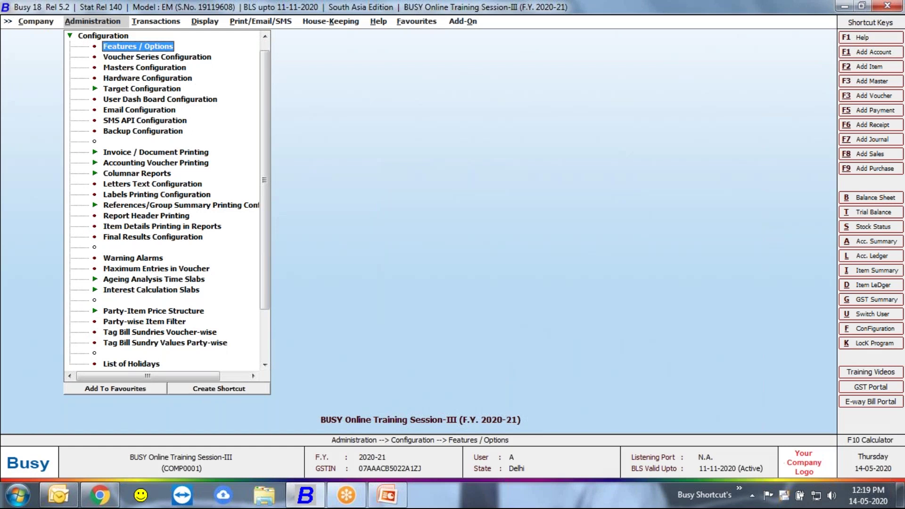
Step: Expand Target Configuration among the Administration configuration options and select its Sales entry
key(Escape)
key(Return)
key(Down)
key(Down)
key(Down)
key(Down)
key(Down)
key(Up)
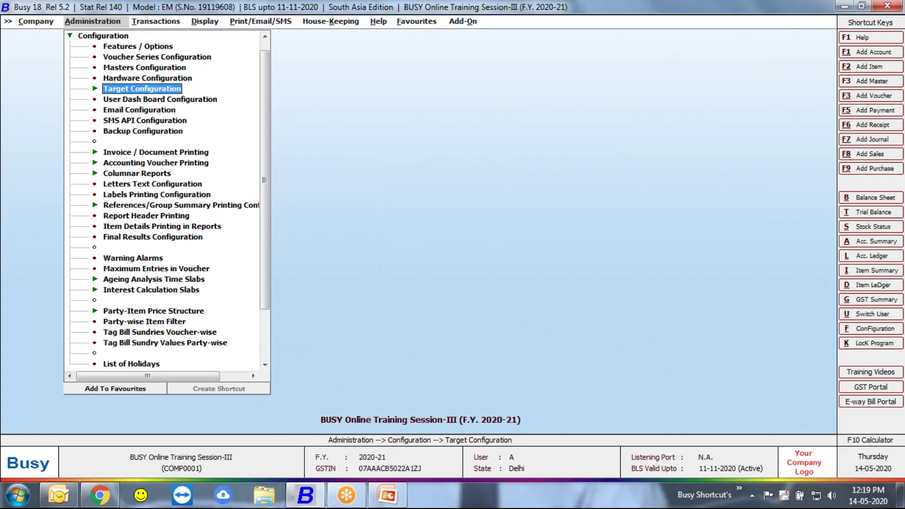
key(Return)
key(Down)
key(Up)
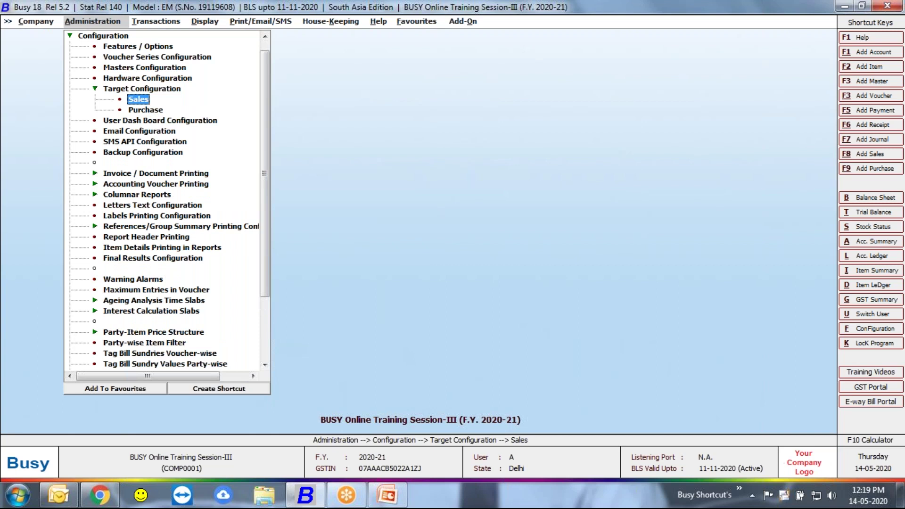
Step: Open the target configuration for sales
key(Down)
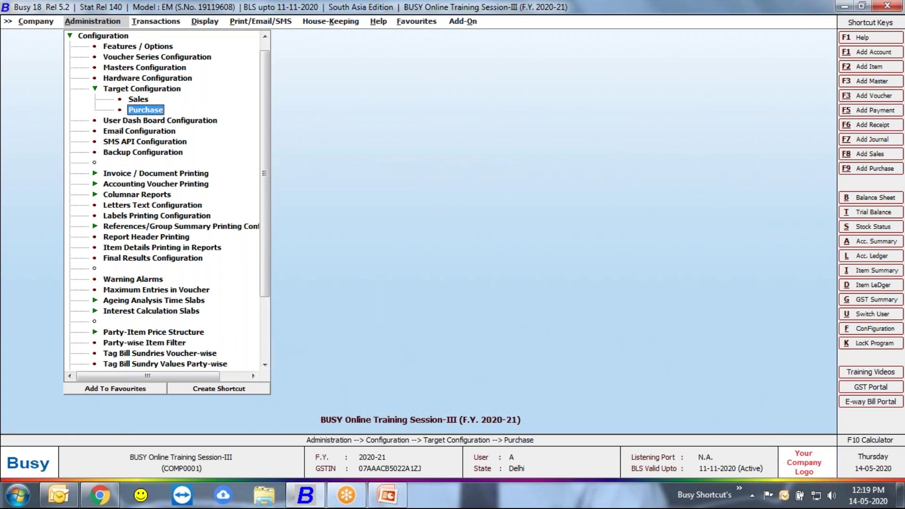
key(Up)
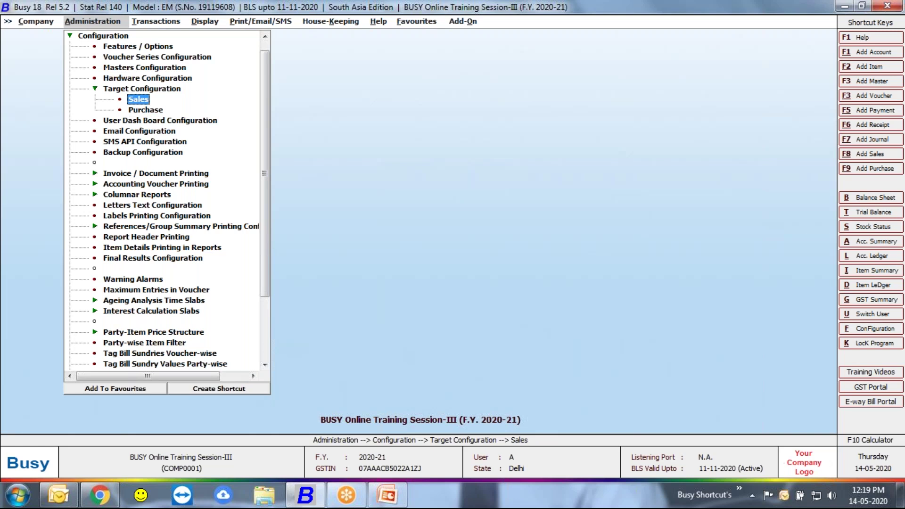
key(Return)
key(Down)
key(Up)
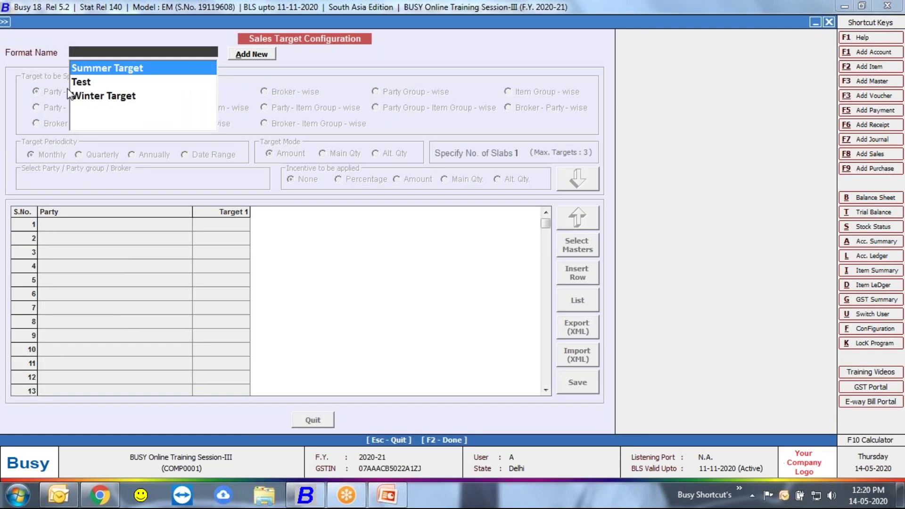
Step: Add a new sales target format named "Tagret 5" and select it as the format to configure
click(243, 56)
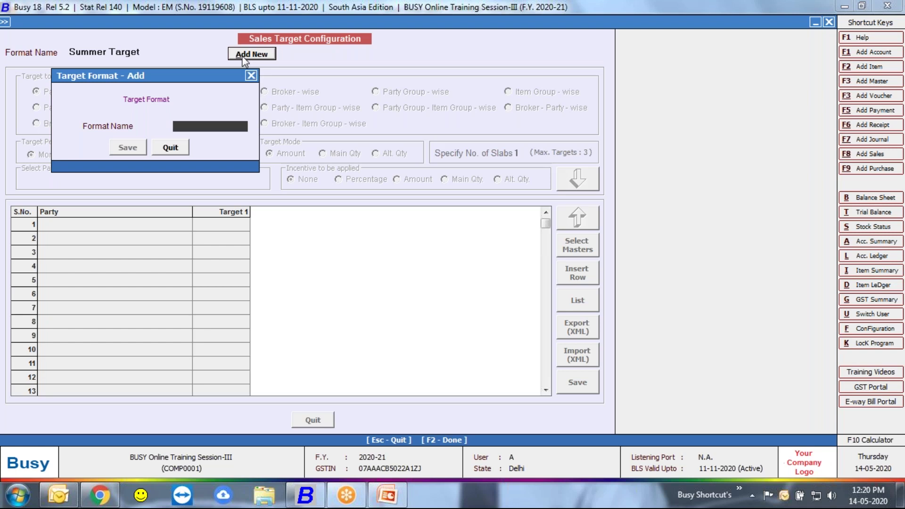
text(Tagret 5)
key(Return)
key(Return)
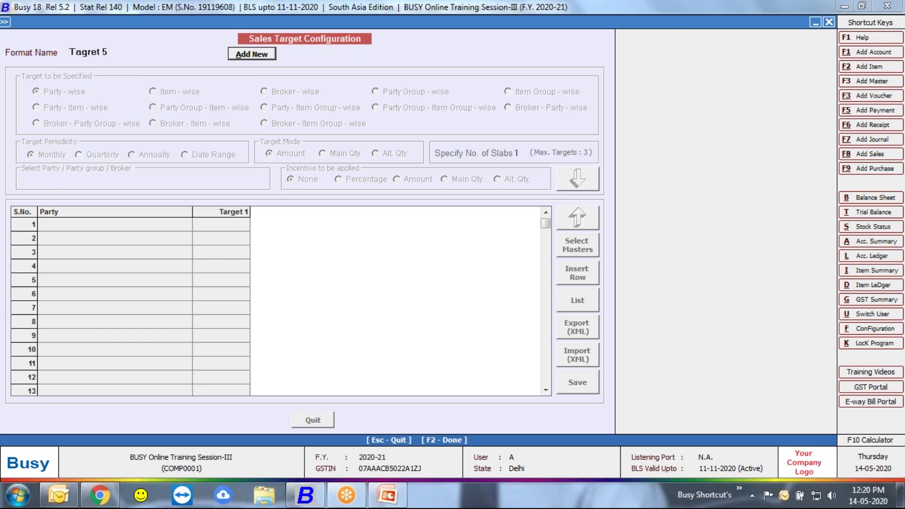
click(146, 53)
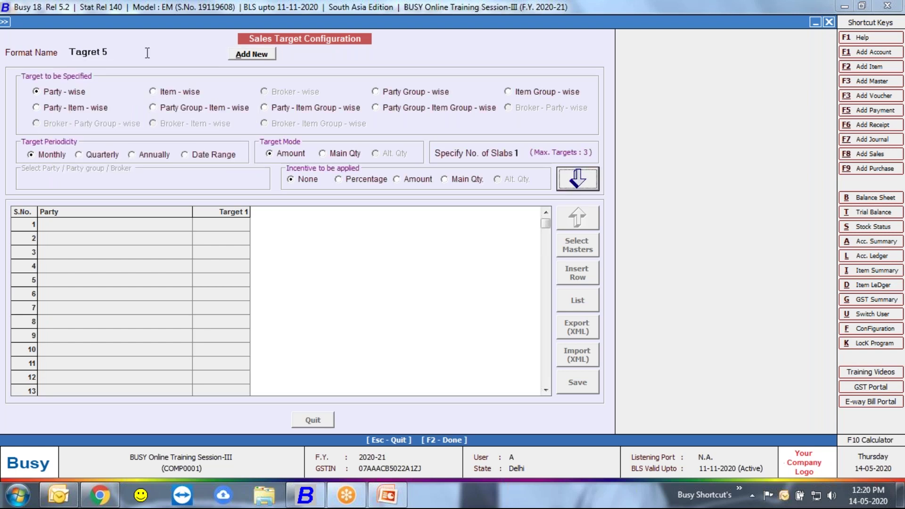
click(123, 55)
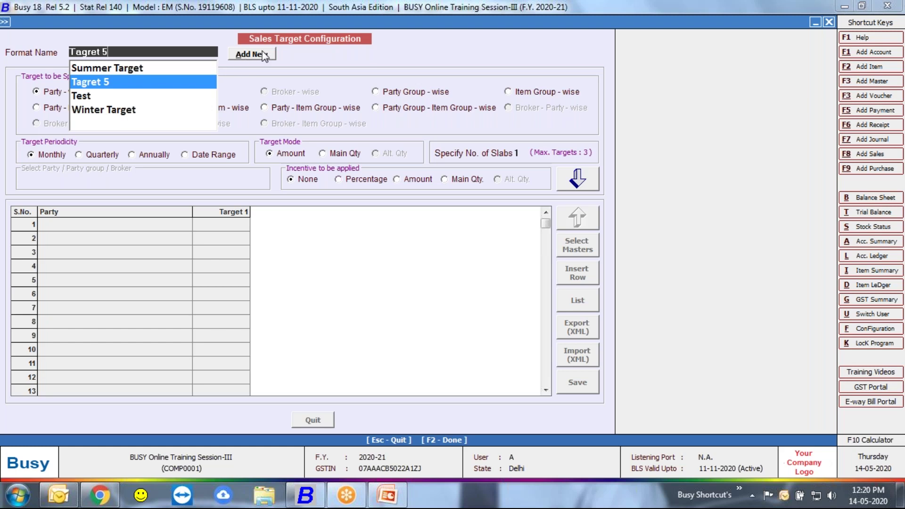
key(Return)
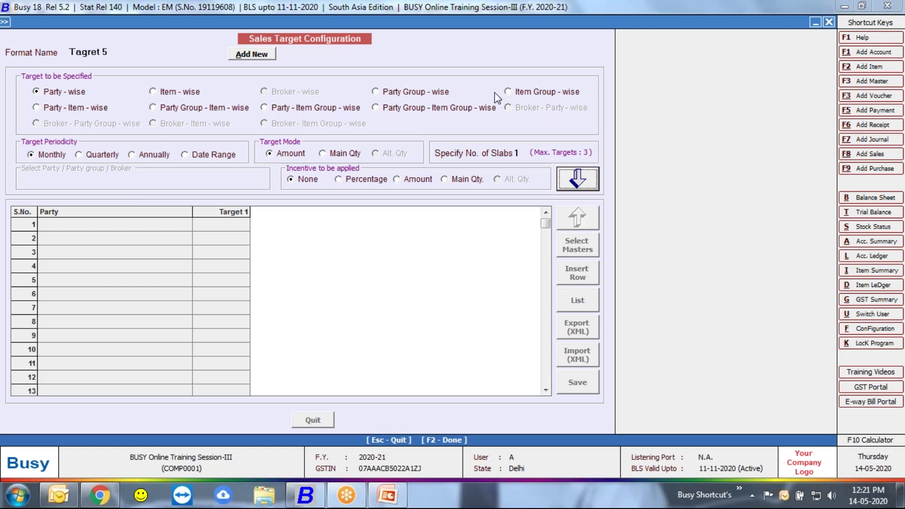
Step: Specify the target Party - Item - wise with Monthly periodicity and set the number of slabs to 3
click(56, 109)
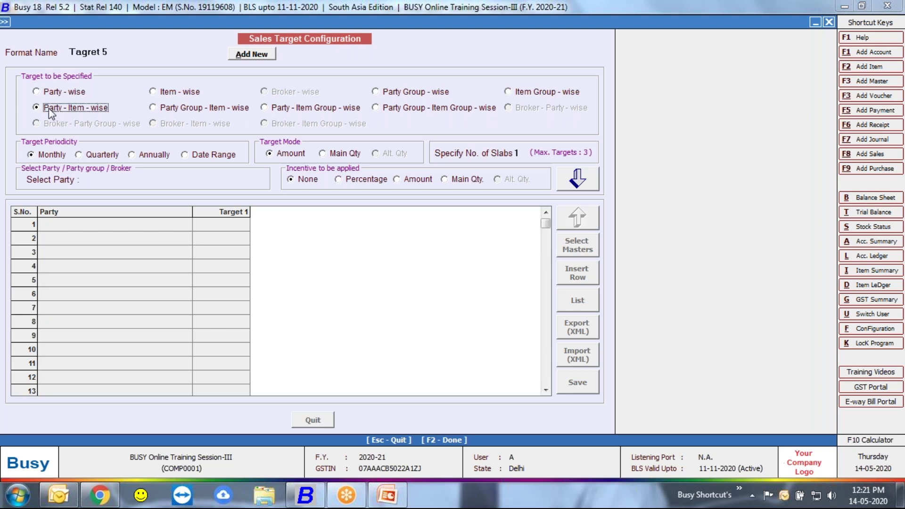
click(193, 160)
click(52, 157)
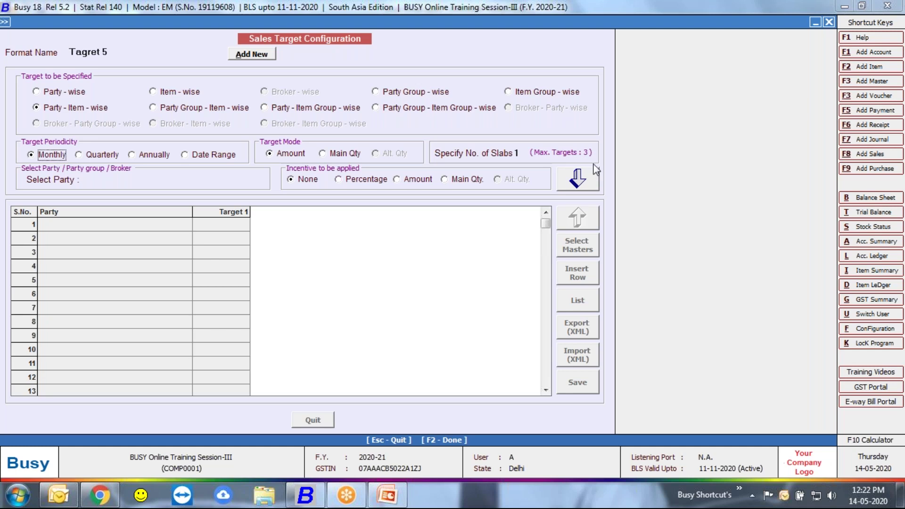
click(522, 152)
key(BackSpace)
text(3)
key(Return)
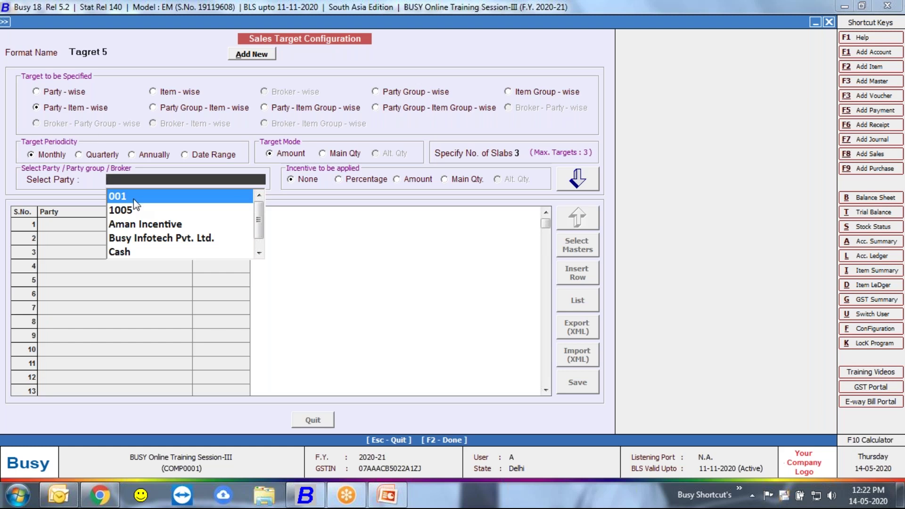
Step: Select the customer's name as the target party and proceed to the item target grid with no incentive
text(so)
key(BackSpace)
key(BackSpace)
text(ke)
key(Return)
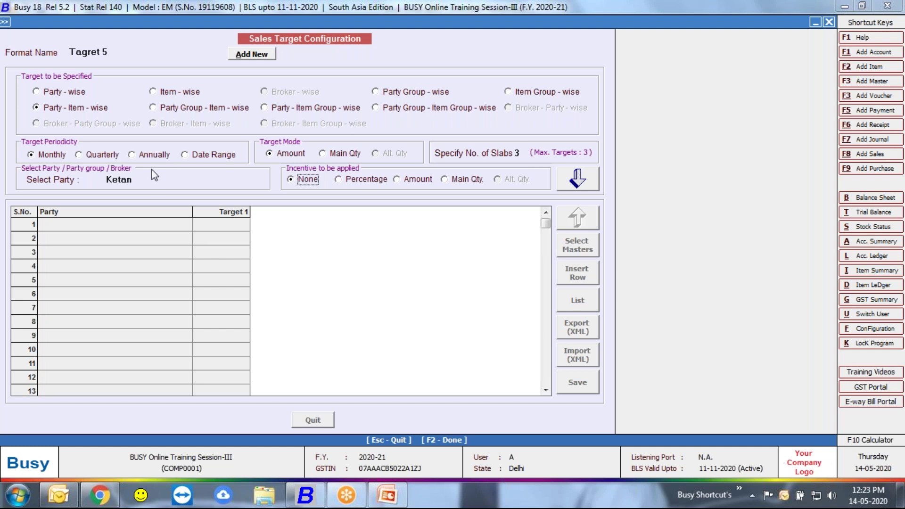
click(576, 183)
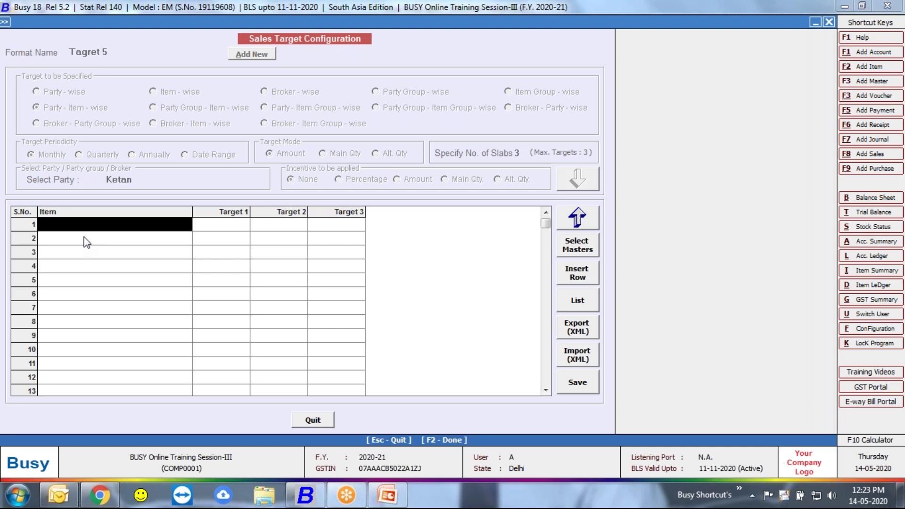
Step: Add the item Computer in the first row of the target grid
key(Return)
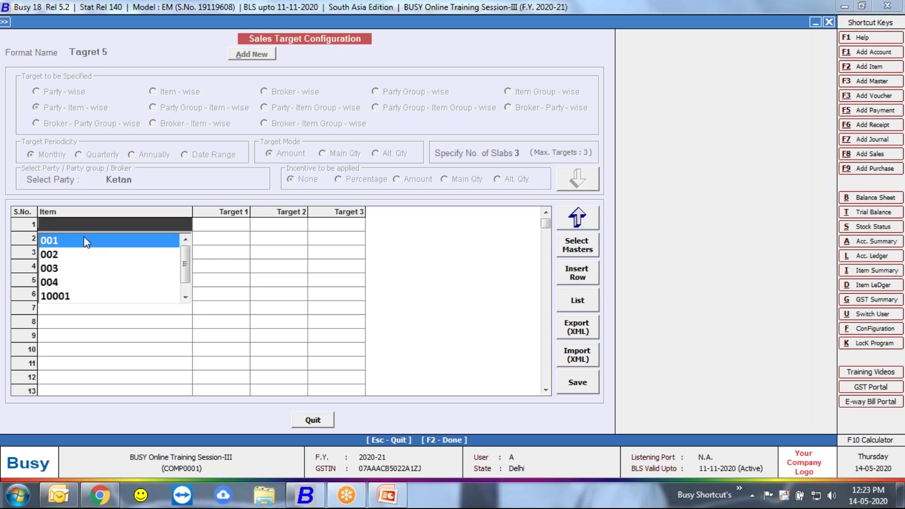
text(C)
key(Down)
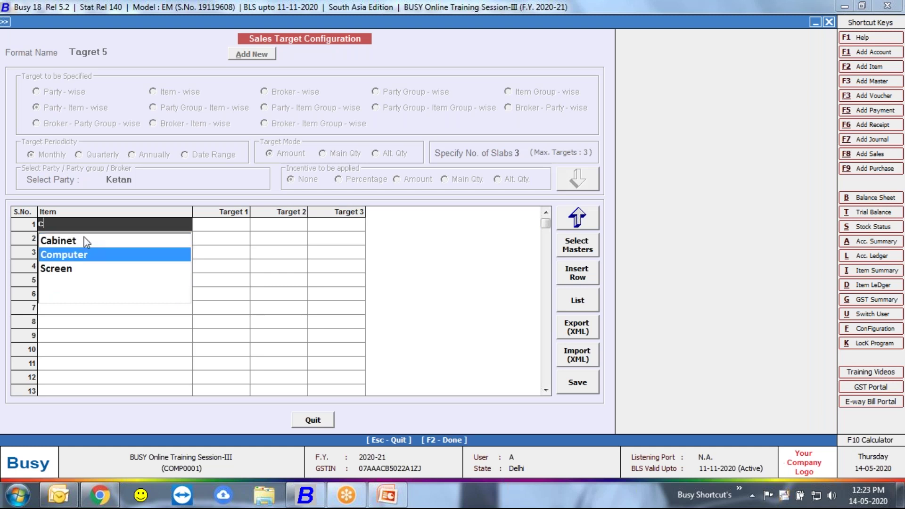
key(Return)
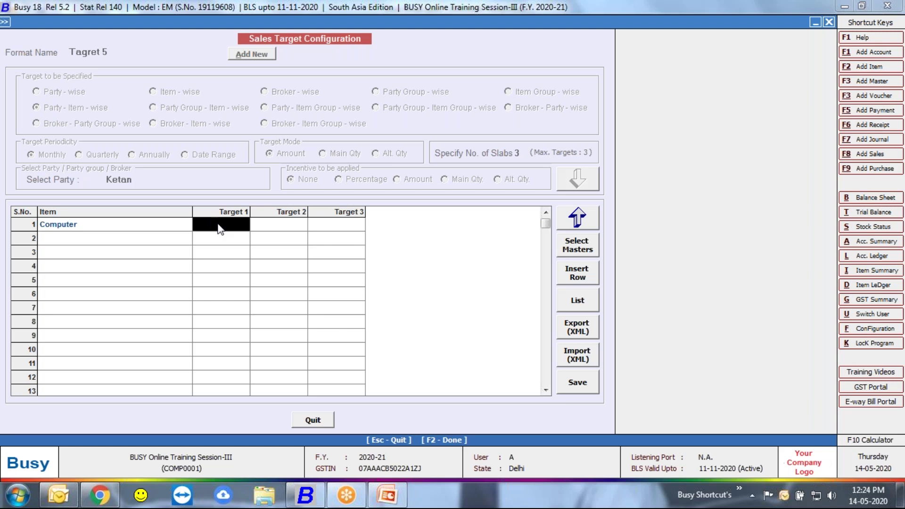
Step: Set Computer's Target 1 to 1,00,000, Target 2 to 1,70,000 and Target 3 to 3,00,000
text(100000)
key(Return)
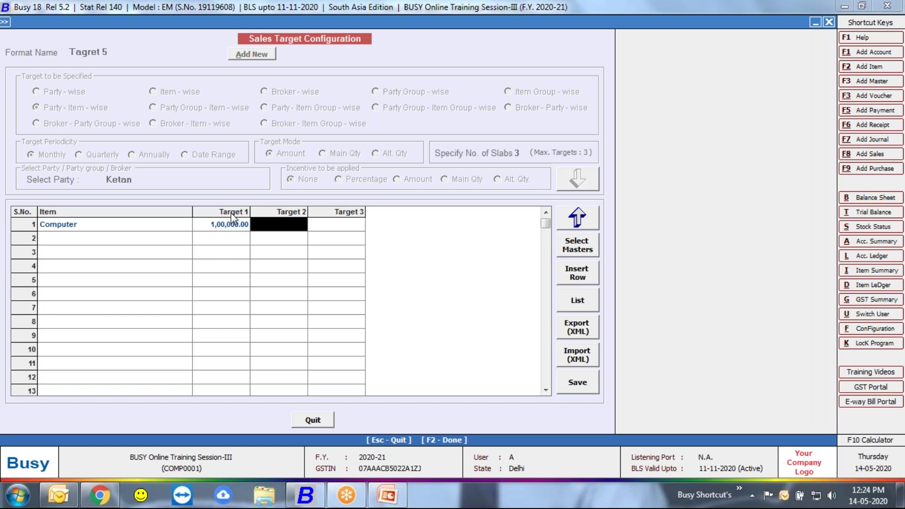
text(2)
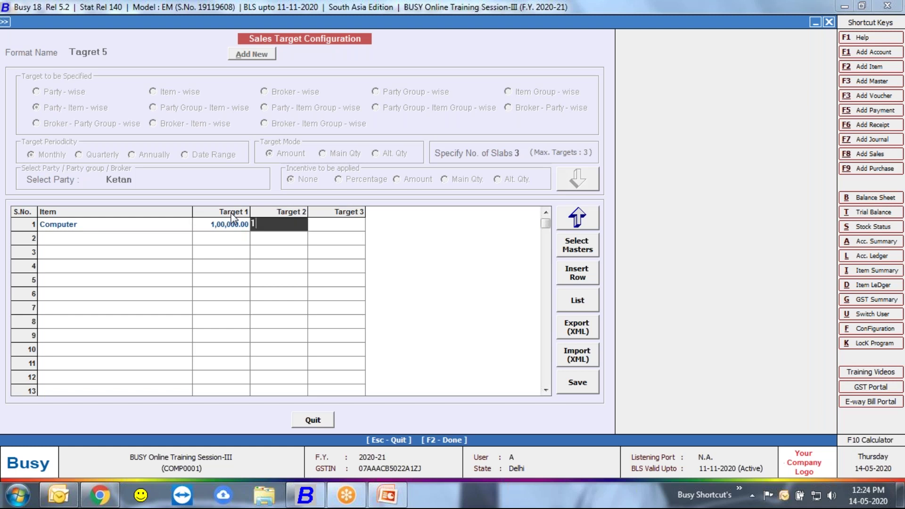
key(BackSpace)
text(170000)
key(Return)
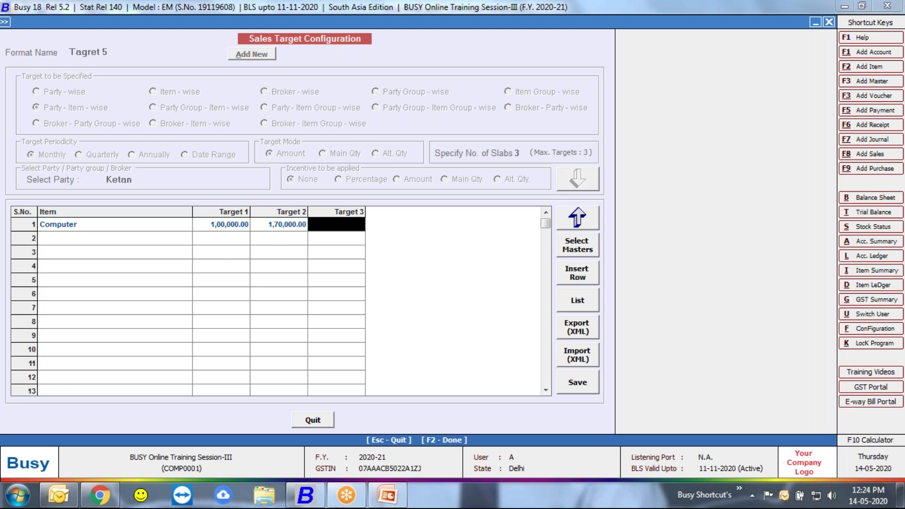
text(3,00,00)
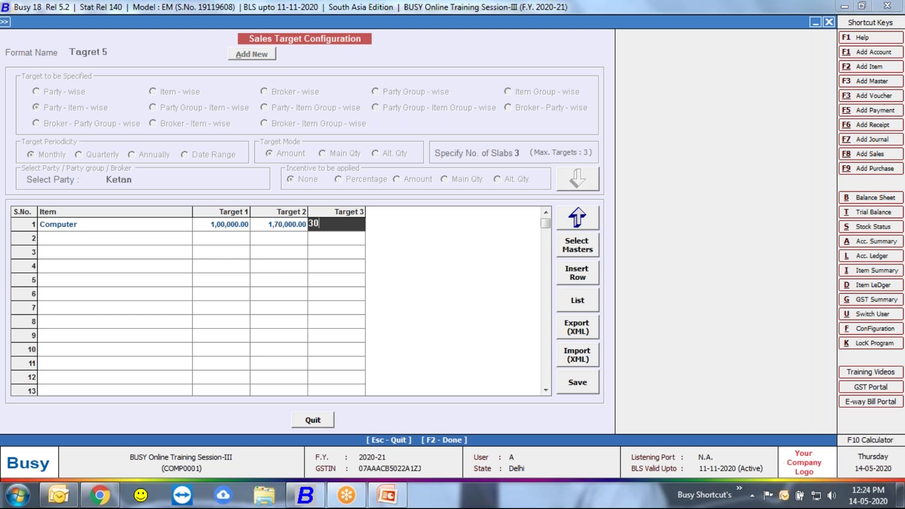
text(0)
key(Return)
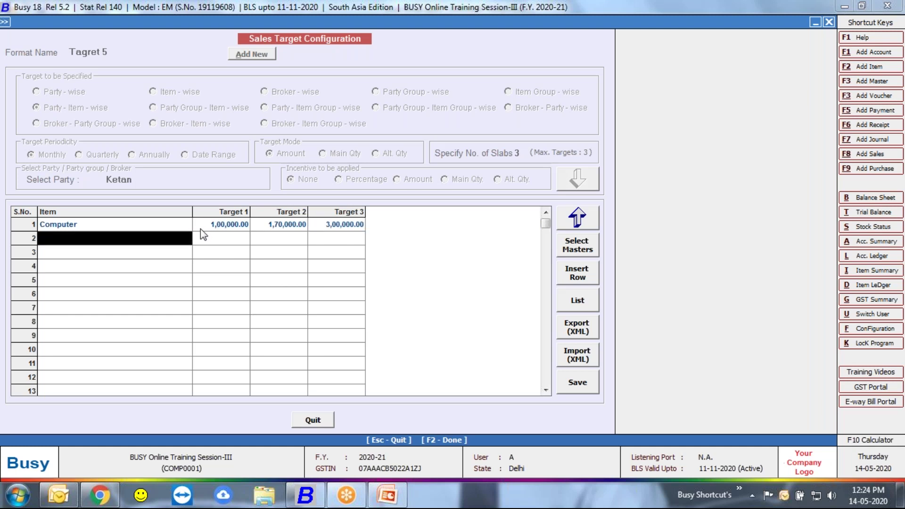
Step: Add the item Nokia 6.1 in the second row of the target grid
key(space)
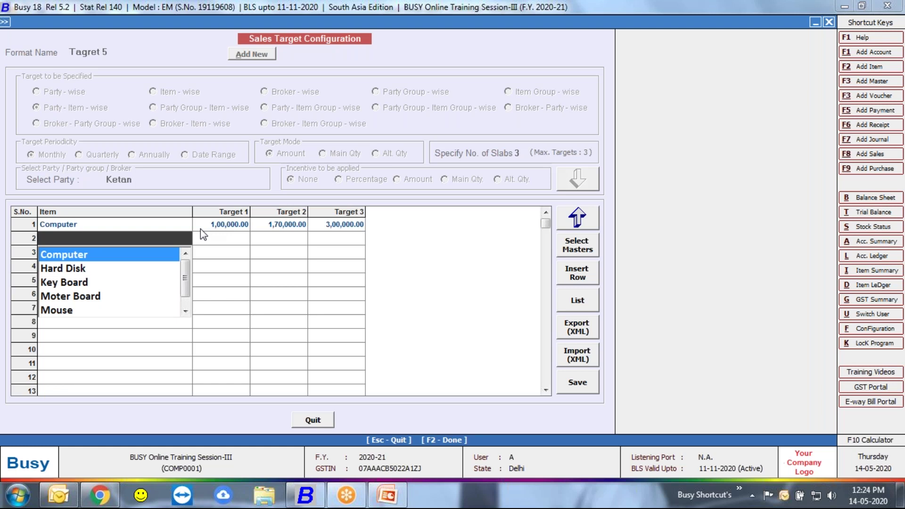
key(Down)
key(Down)
key(Down)
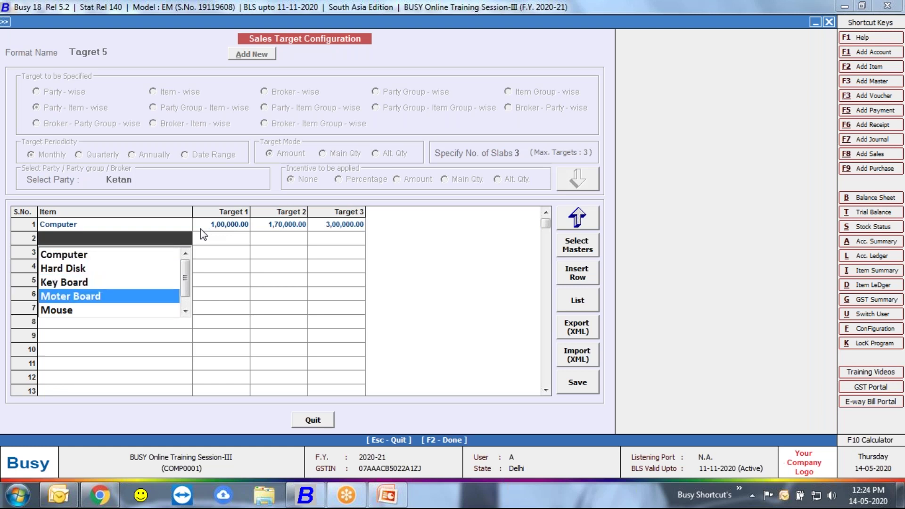
key(Down)
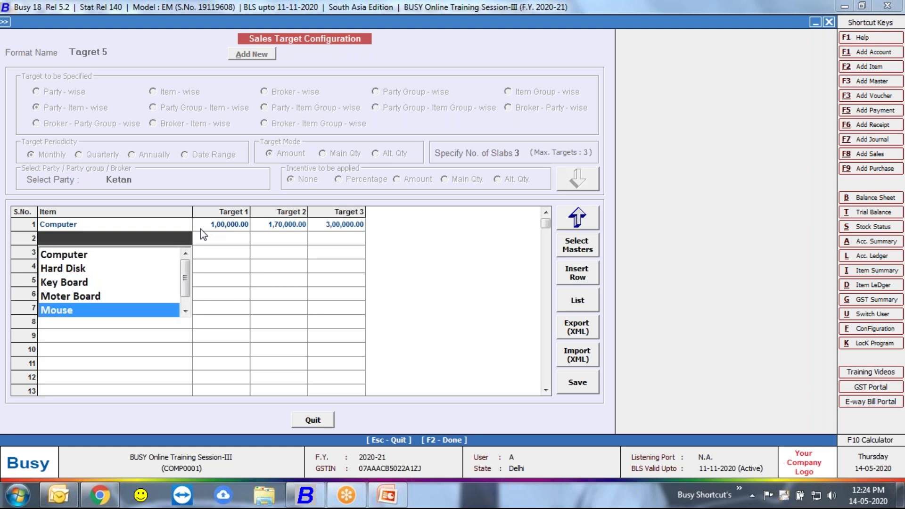
text(ki)
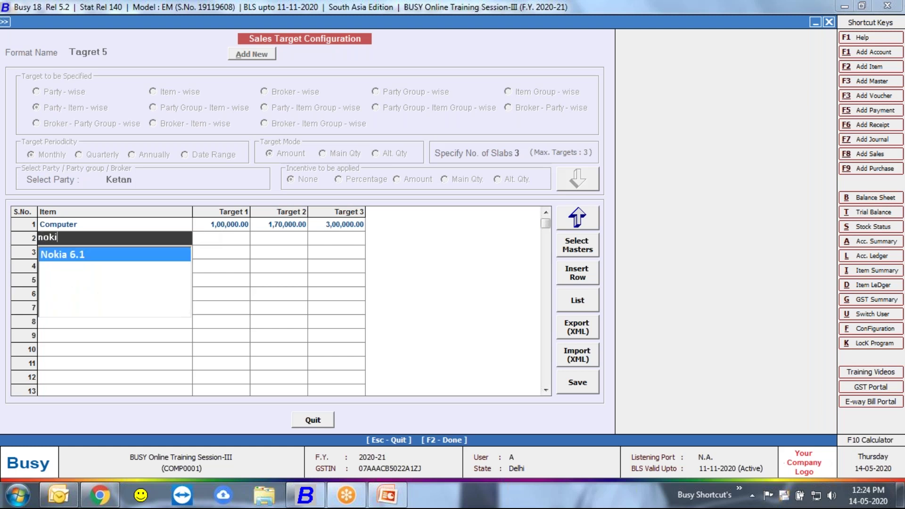
key(Return)
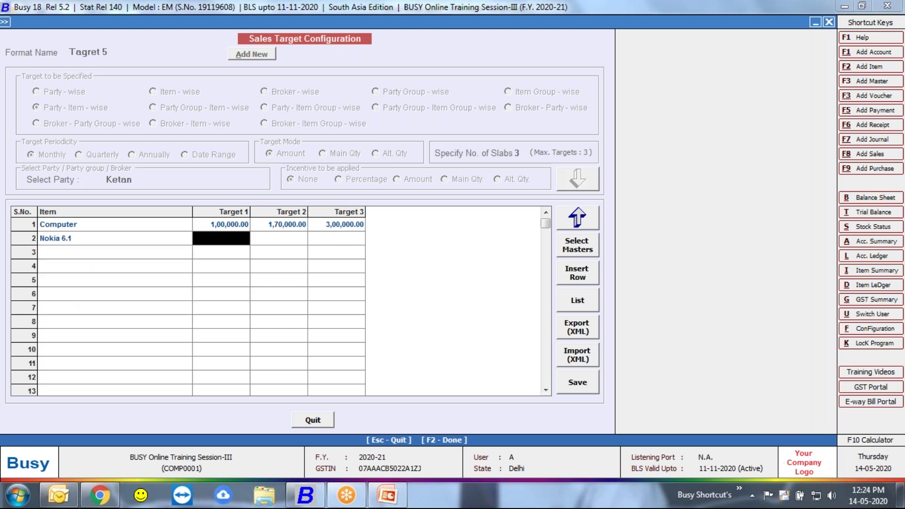
Step: Set Nokia 6.1's Target 1 to 65,000, Target 2 to 1,25,000 and Target 3 to 2,00,000
text(65000)
key(Return)
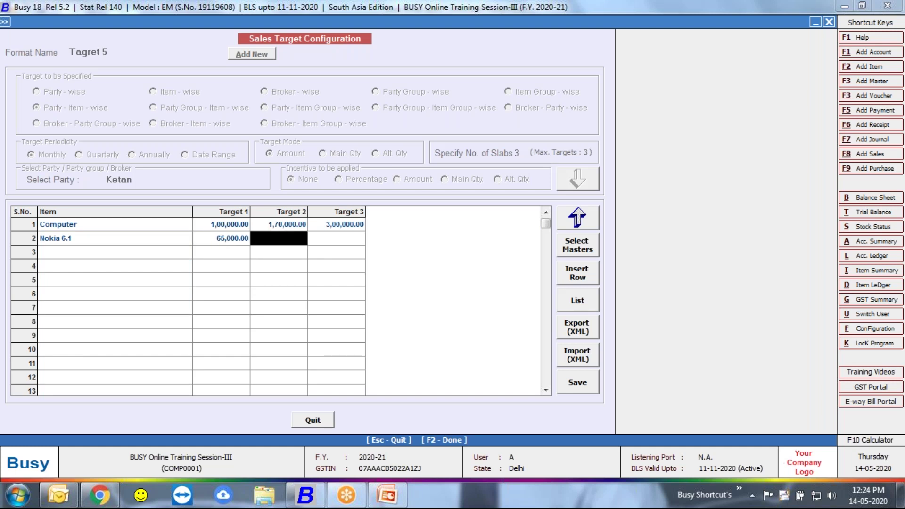
text(125000)
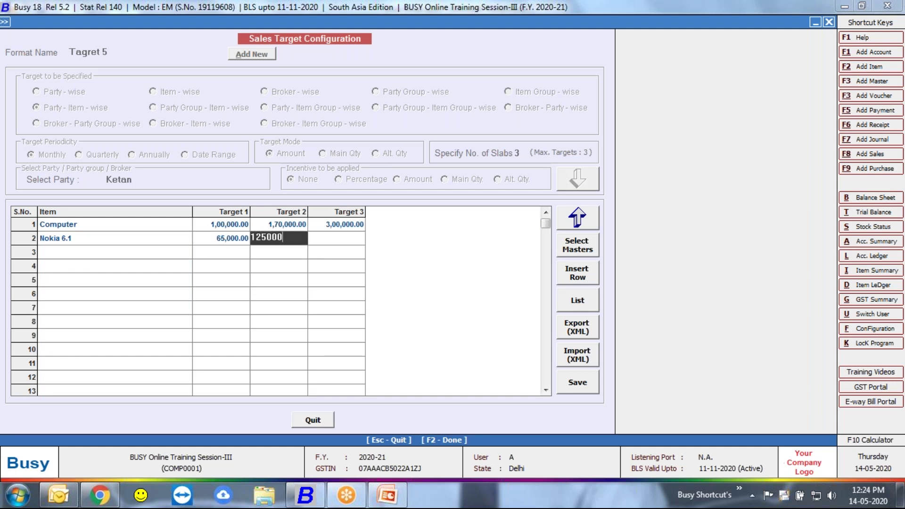
key(Return)
text(200000)
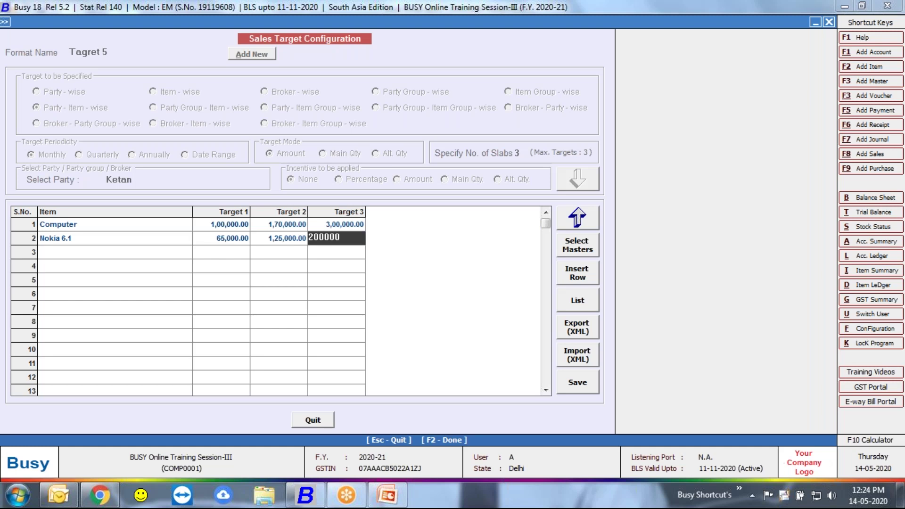
key(Return)
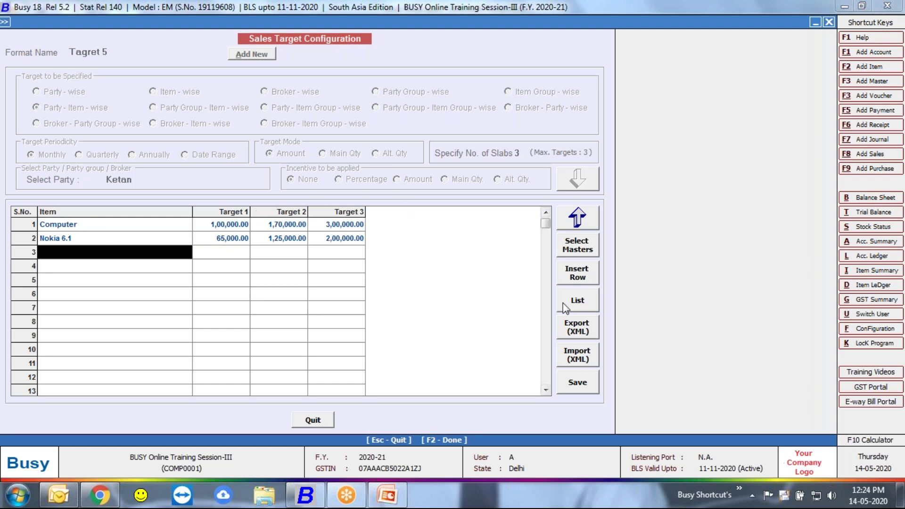
Step: Save the party's item targets and close the sales target configuration
click(576, 387)
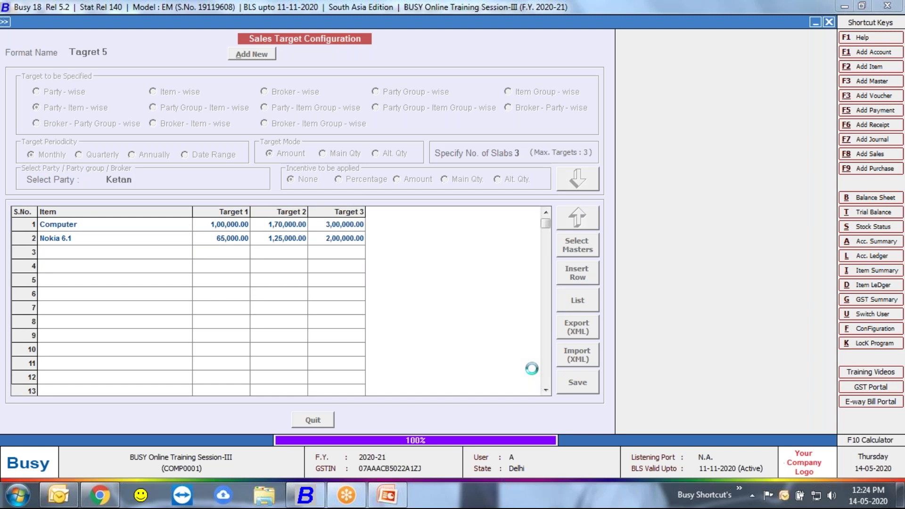
key(Escape)
key(Return)
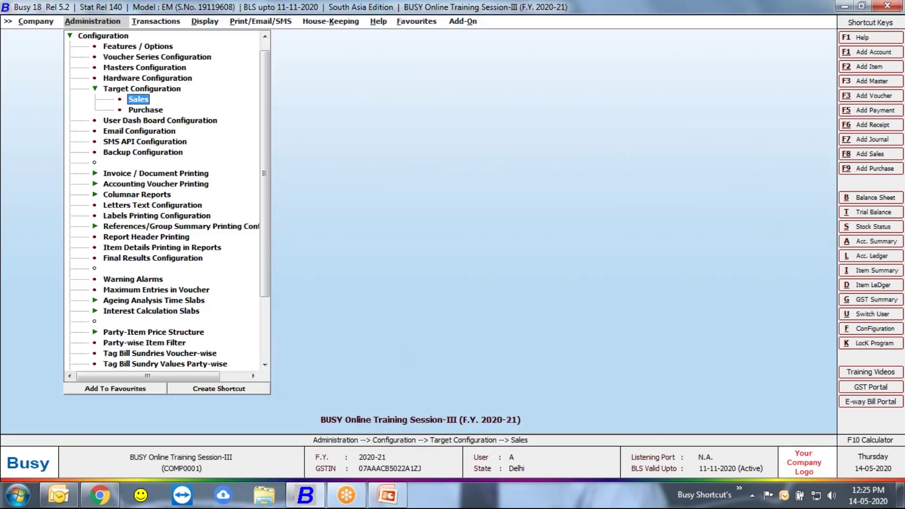
Step: Leave the configuration options and open a new sales voucher for entry
key(Escape)
key(Escape)
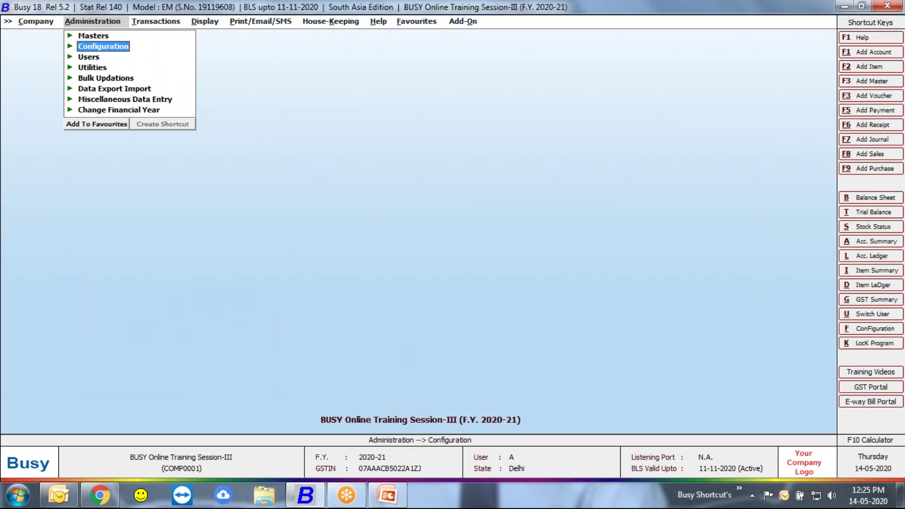
key(Right)
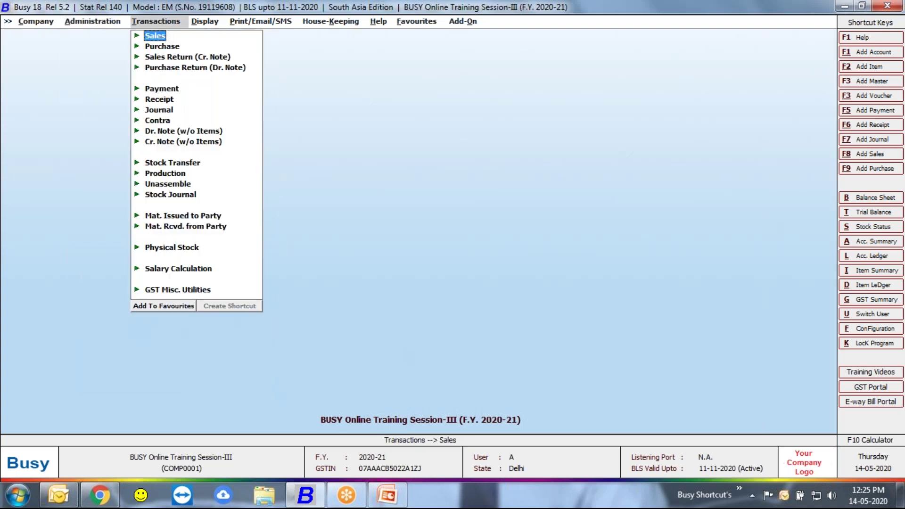
key(Return)
key(Return)
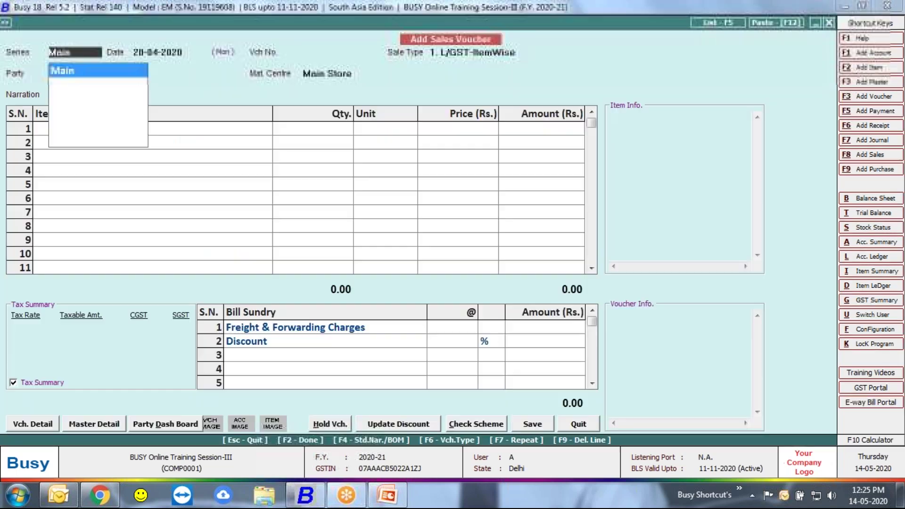
Step: Date the sales voucher 01-04-2020, keep the sale type L/GST-ItemWise and select the customer with the sales targets as party
text(1-4)
key(Return)
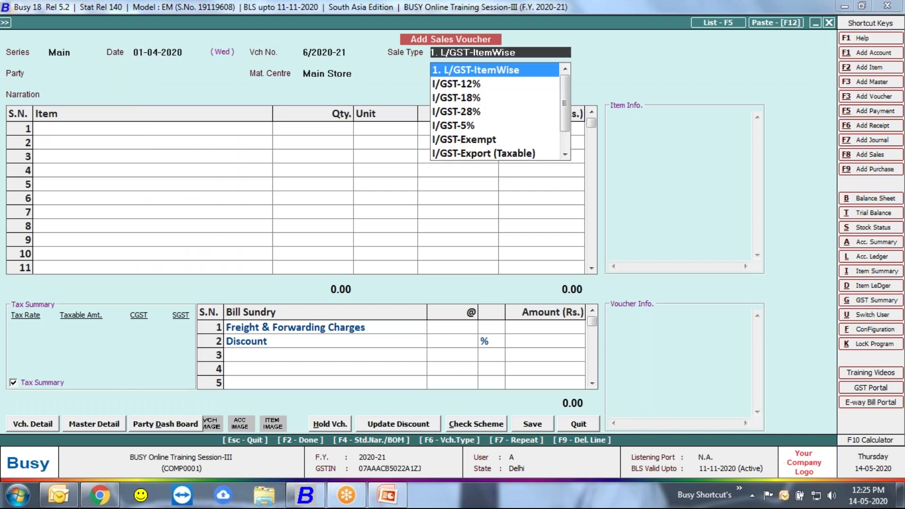
key(Return)
key(space)
text(ket)
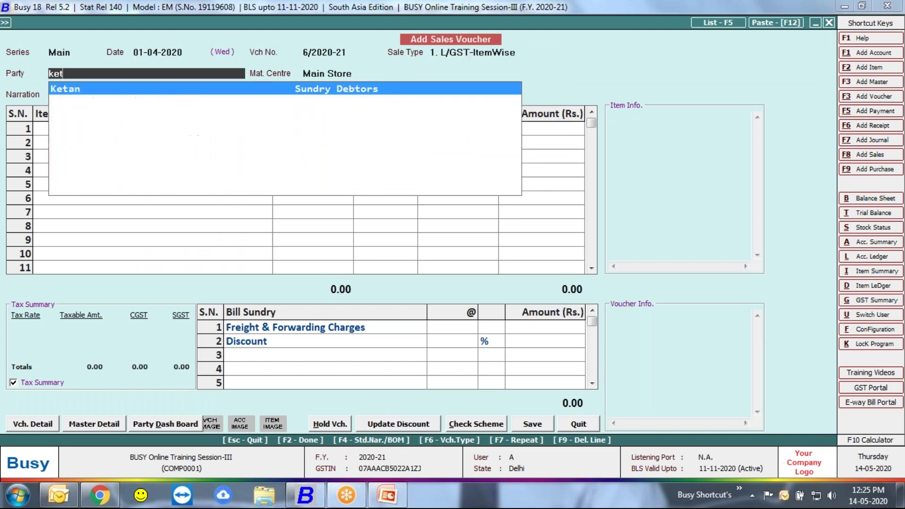
key(Return)
key(Return)
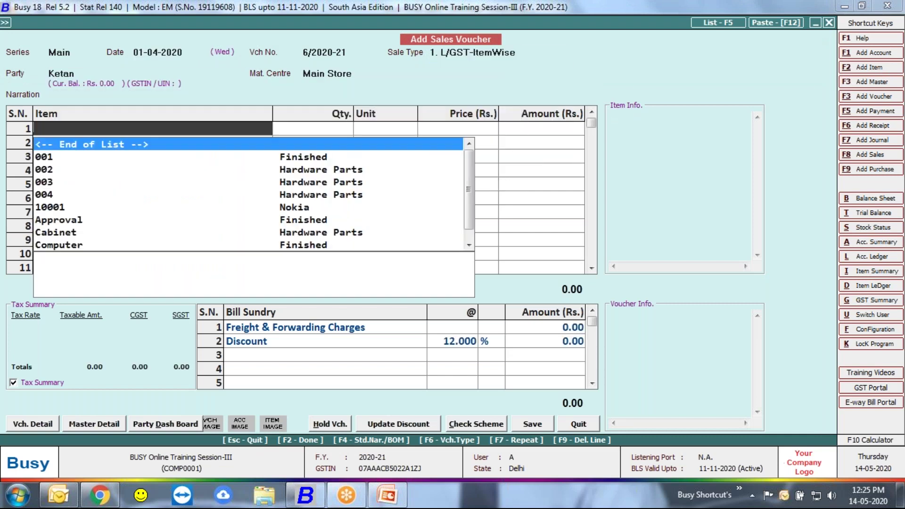
Step: Add 5 units of Computer at the default price of 32,000 and accept its item-wise GST
text(com)
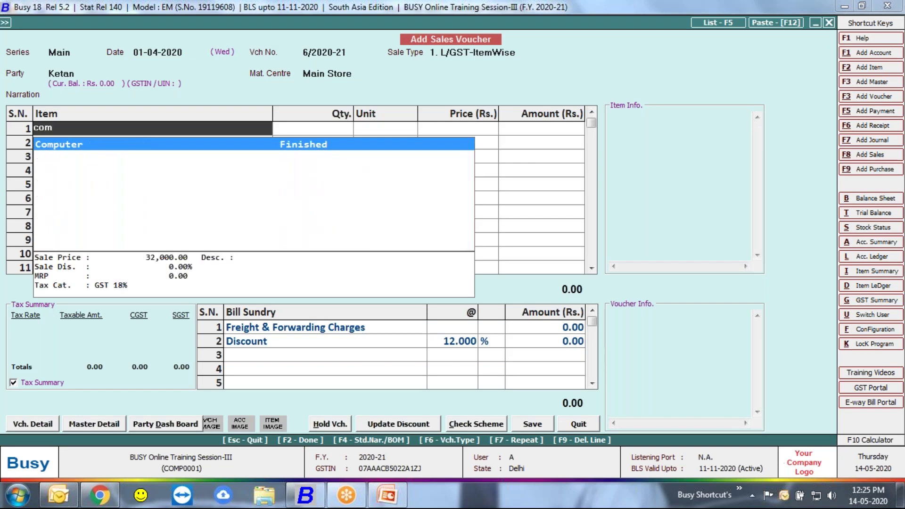
key(Return)
text(5)
key(Return)
key(Return)
key(Return)
key(Return)
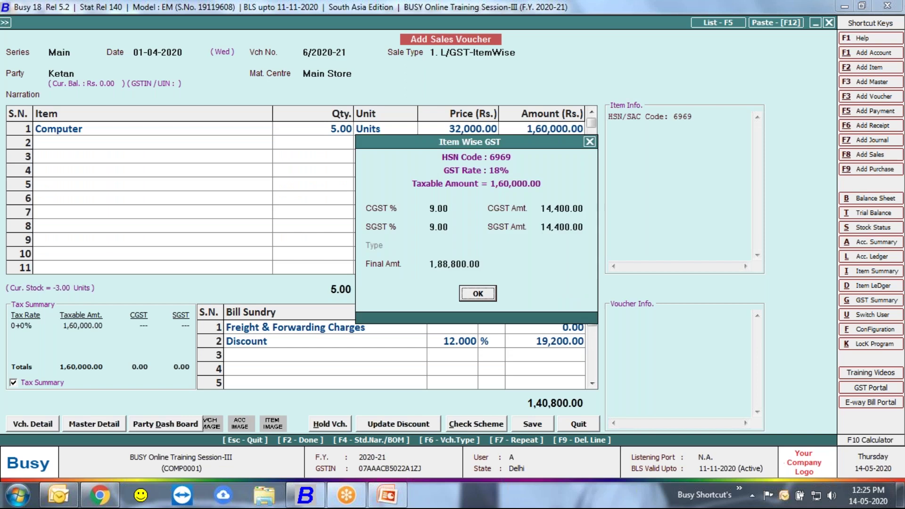
key(Return)
Step: Save the Computer sales voucher with the default transport details and decline printing the invoice
key(F2)
key(F2)
key(Return)
key(Return)
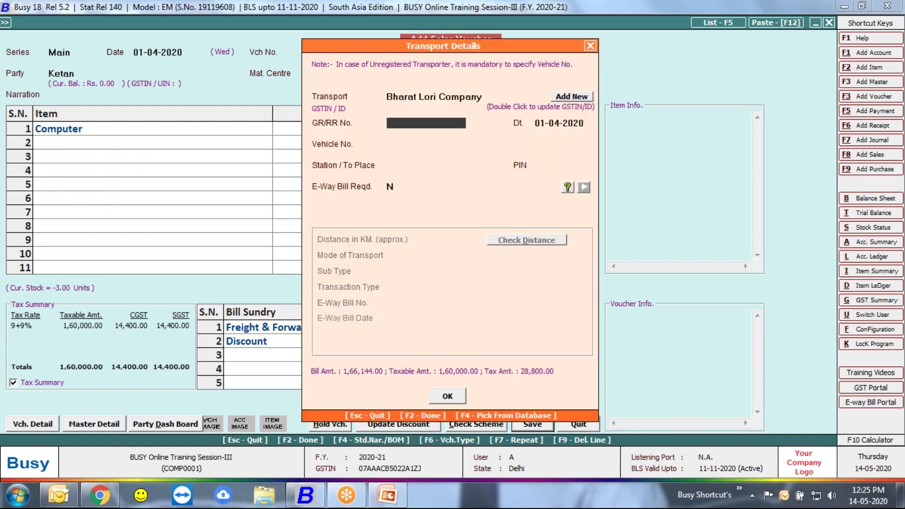
key(Return)
key(F2)
key(Right)
key(Return)
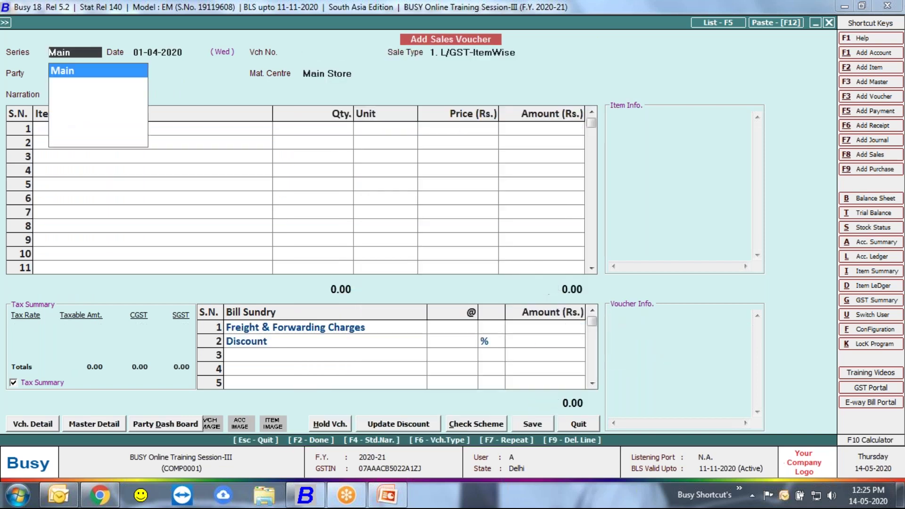
Step: Start a second sales voucher dated 10-04-2020 for the same customer
key(Return)
text(10.)
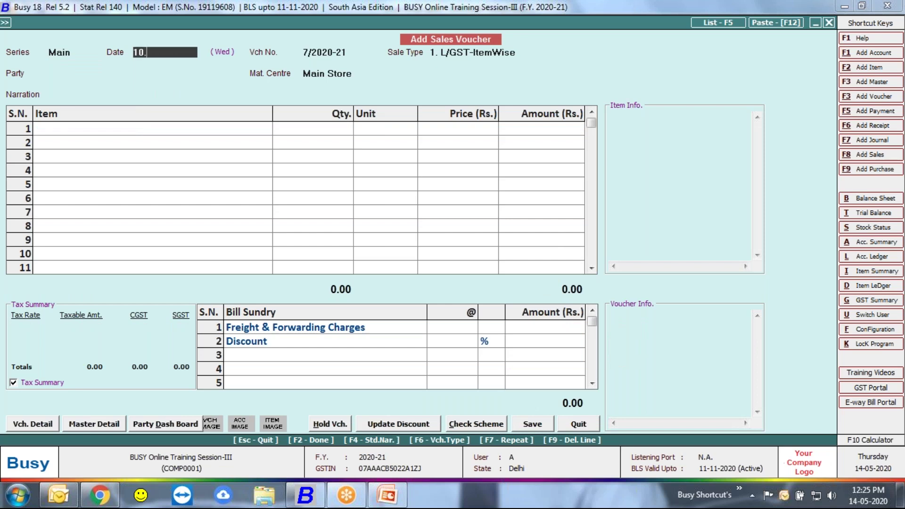
key(Return)
key(Return)
text(ket)
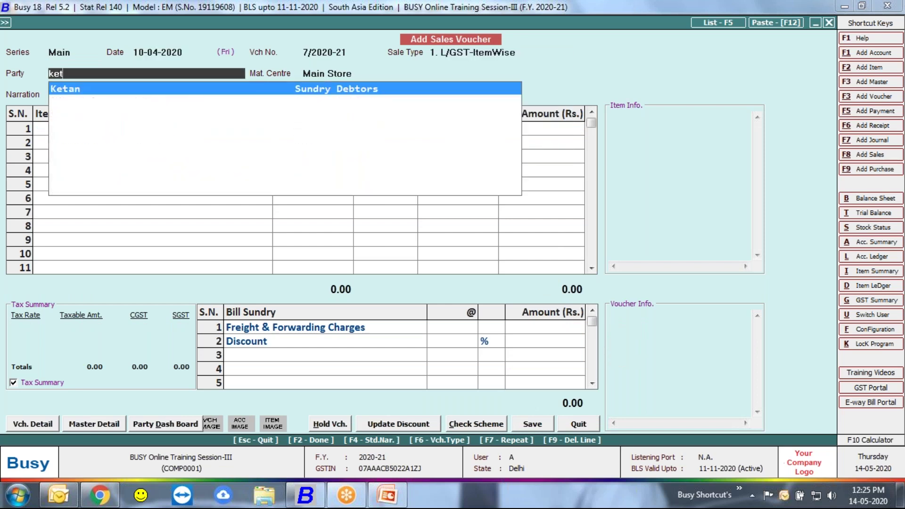
key(Return)
Step: Add 6 pieces of Nokia 6.1 to the voucher at a price of 15,000
text(nok)
key(Return)
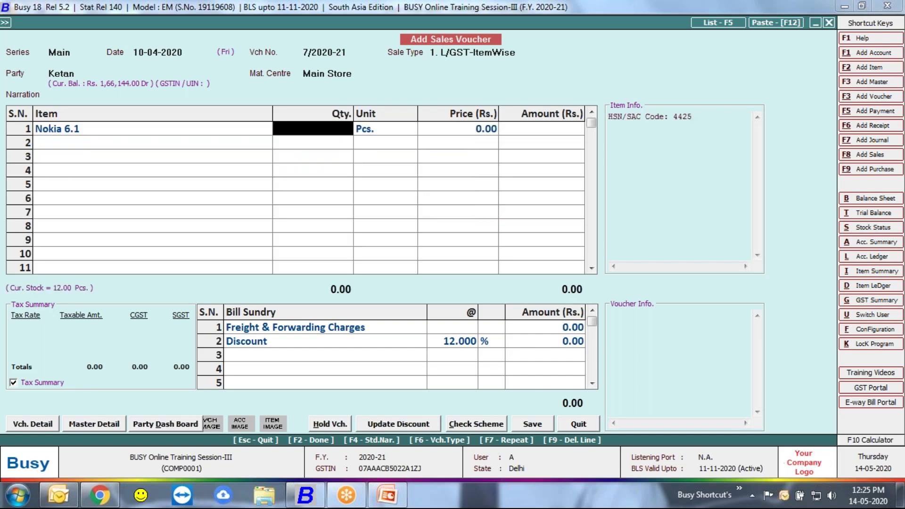
text(6)
key(Return)
text(15)
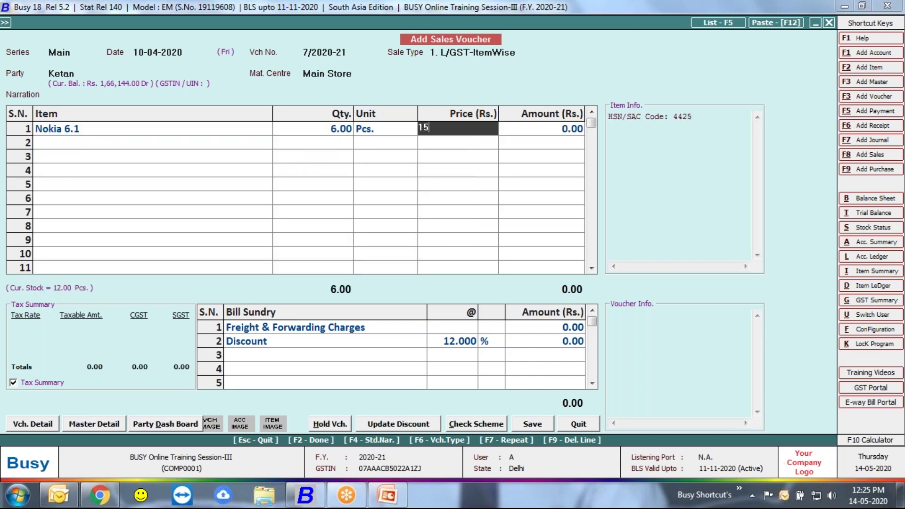
text(000)
key(Return)
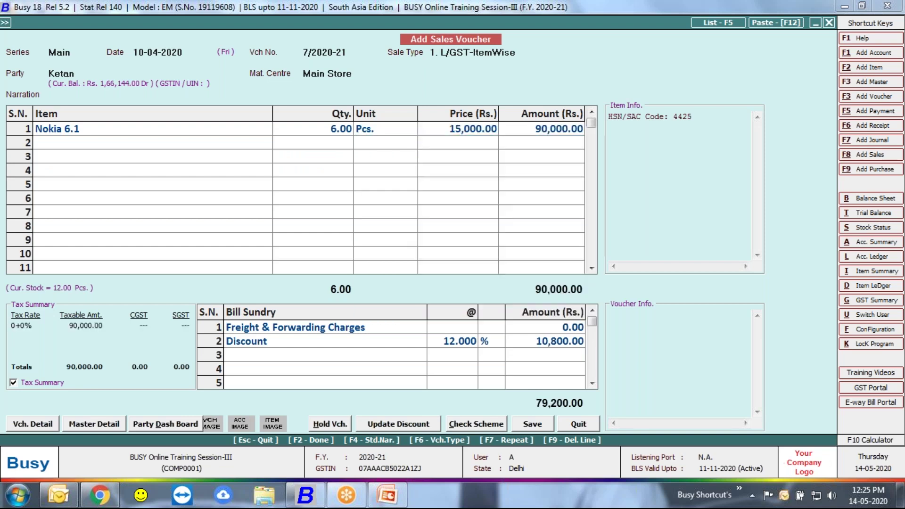
Step: Save the Nokia 6.1 voucher with its GST and default transport details, decline printing the invoice and leave voucher entry
key(Return)
key(Return)
key(Return)
key(Return)
key(Return)
key(Return)
key(F2)
key(Right)
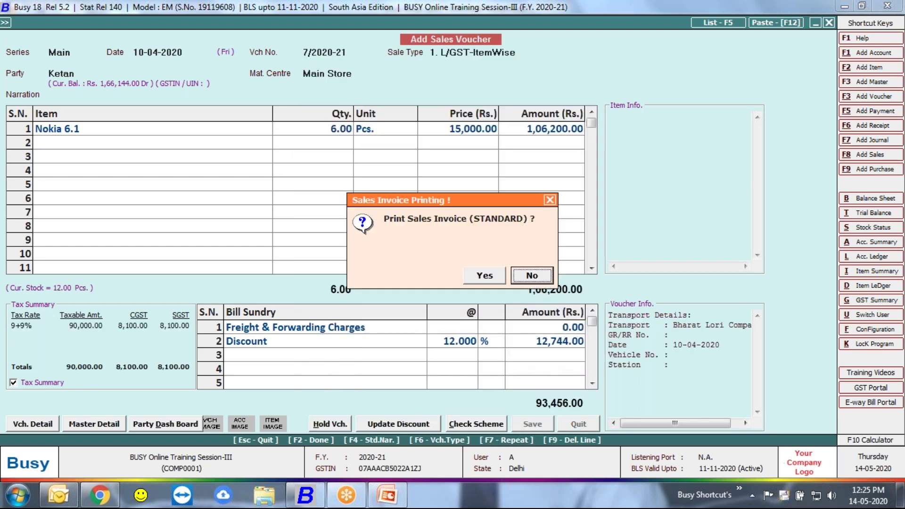
key(Return)
key(Escape)
key(Escape)
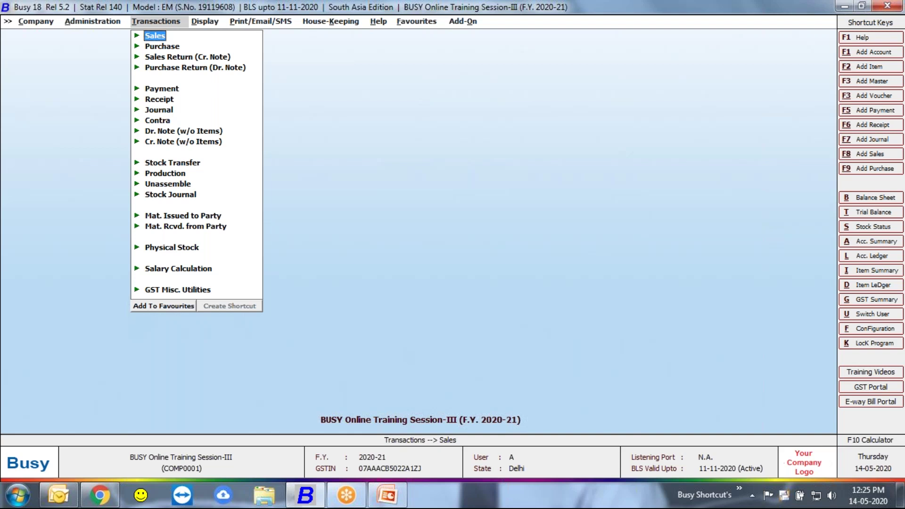
Step: Dismiss the security notification and expand the Target Variance reports under MIS Reports
key(Right)
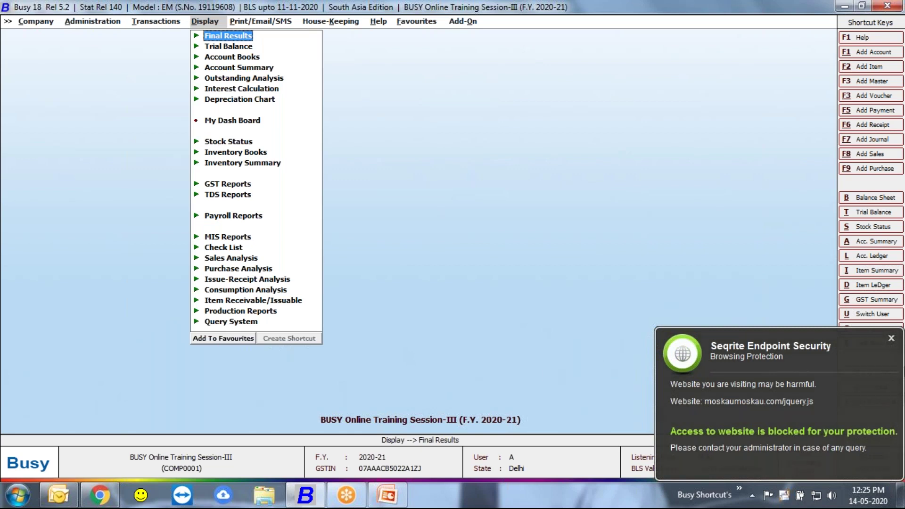
click(890, 338)
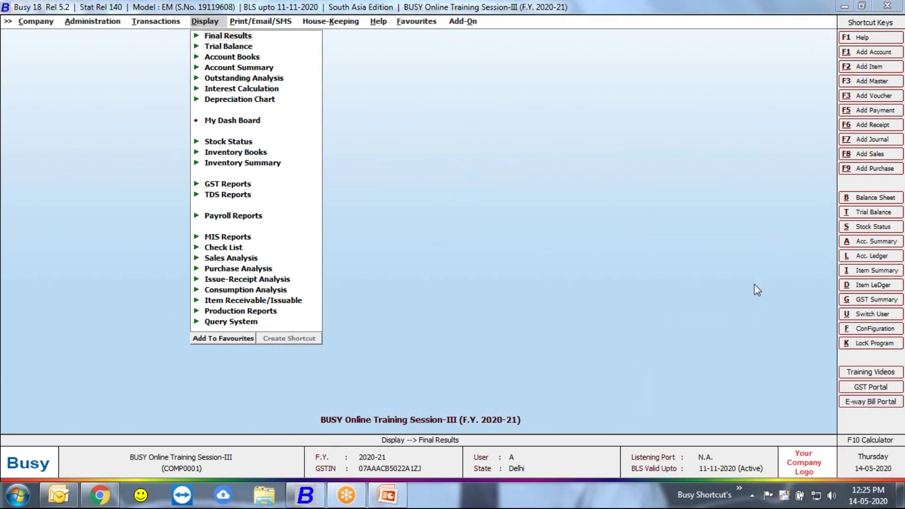
click(221, 239)
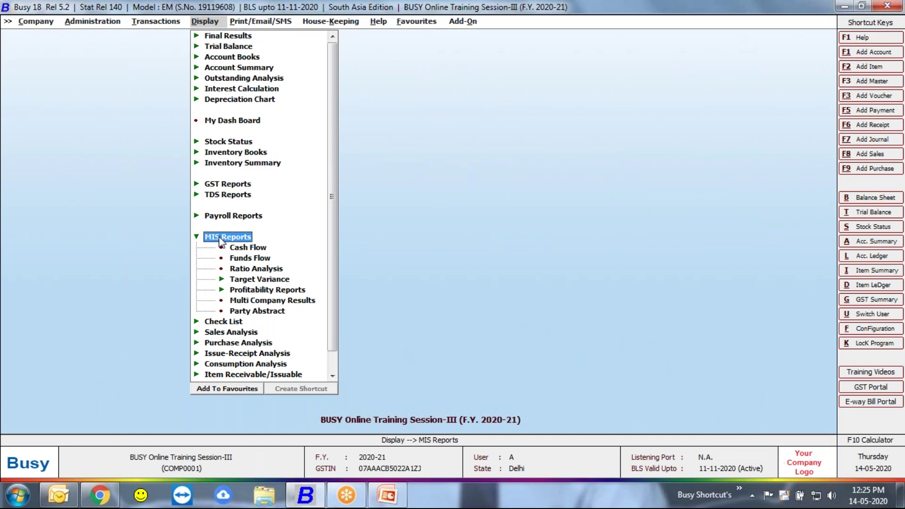
key(Down)
key(Down)
key(Down)
key(Down)
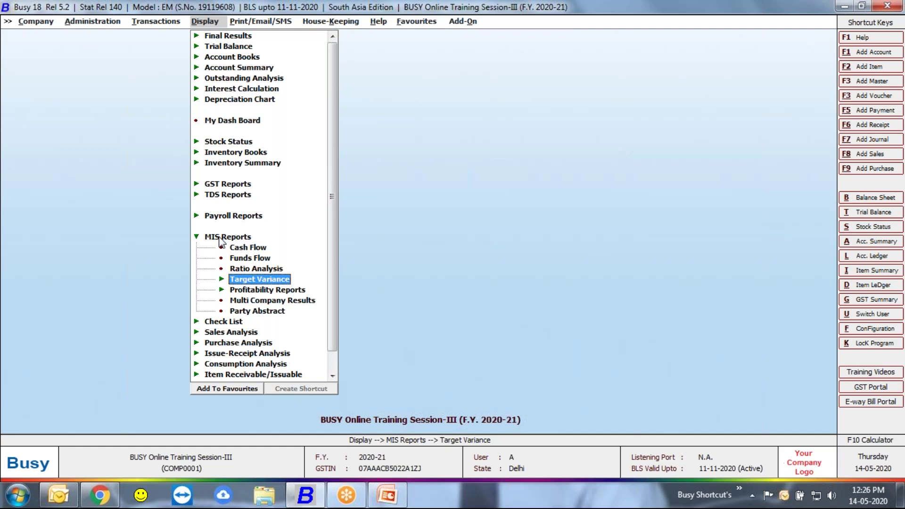
key(Return)
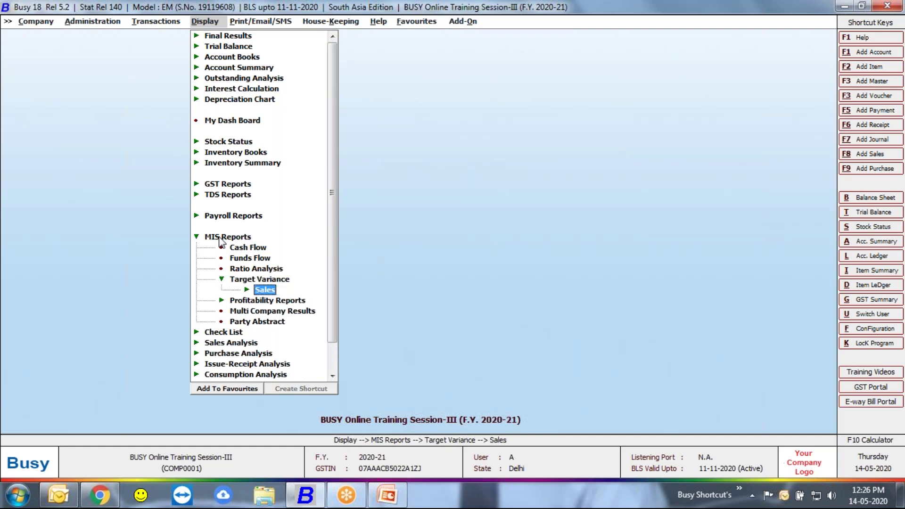
Step: Open the sales target variance report for the Tagret 5 format
key(Return)
key(Down)
key(Down)
key(Down)
key(Down)
key(Up)
key(Up)
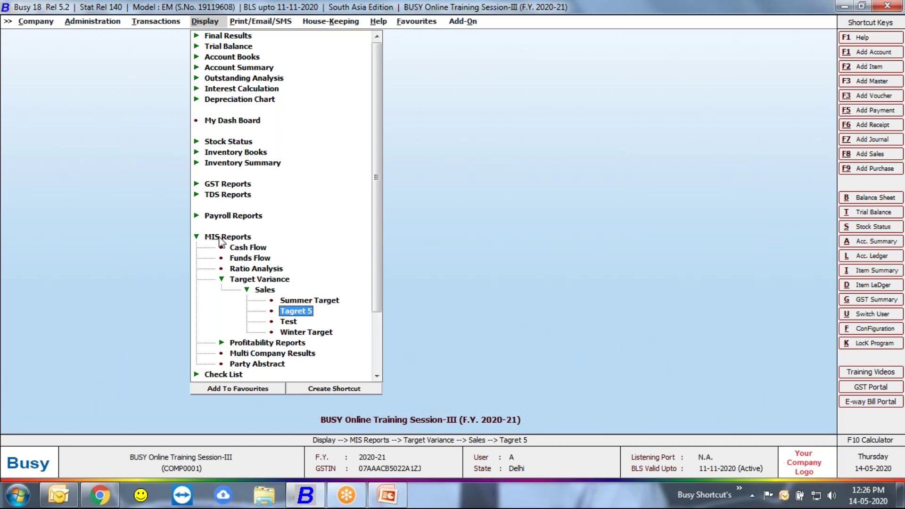
key(Return)
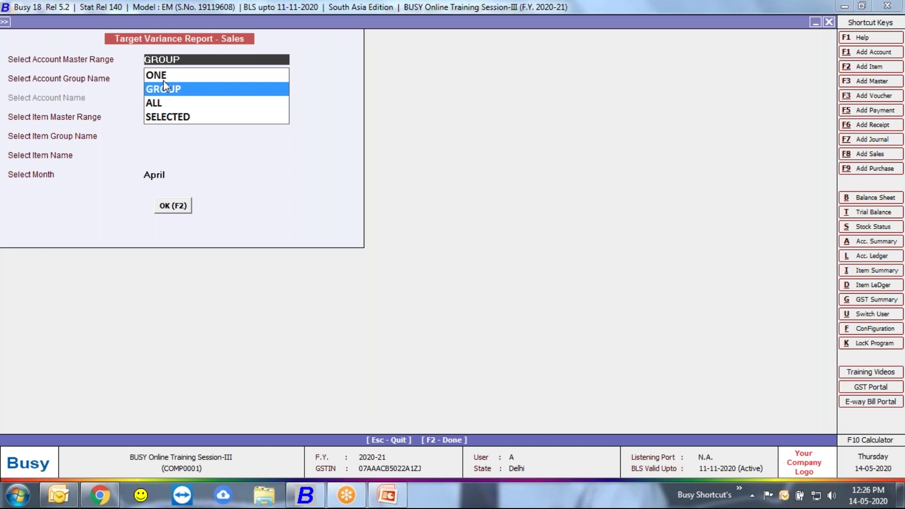
Step: Generate the target variance report for one account, the customer just billed, covering all items for the month of April
key(Up)
key(Return)
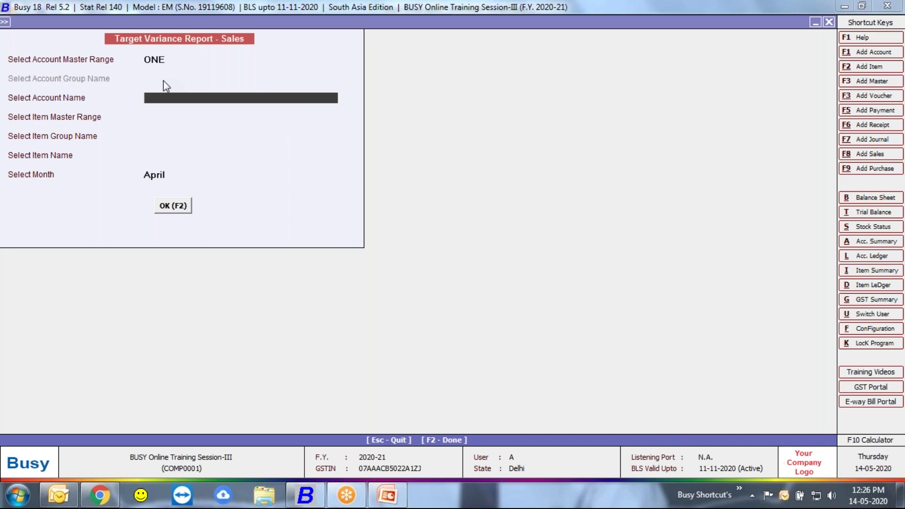
key(Up)
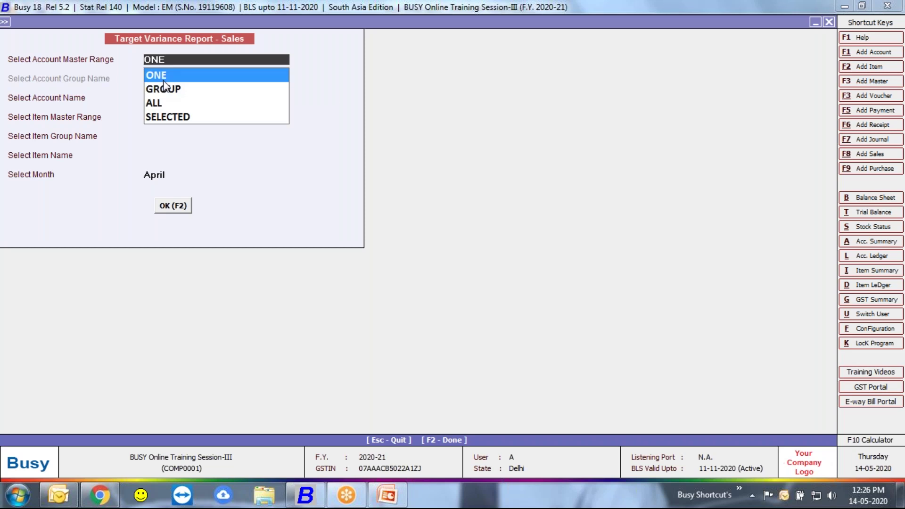
key(Return)
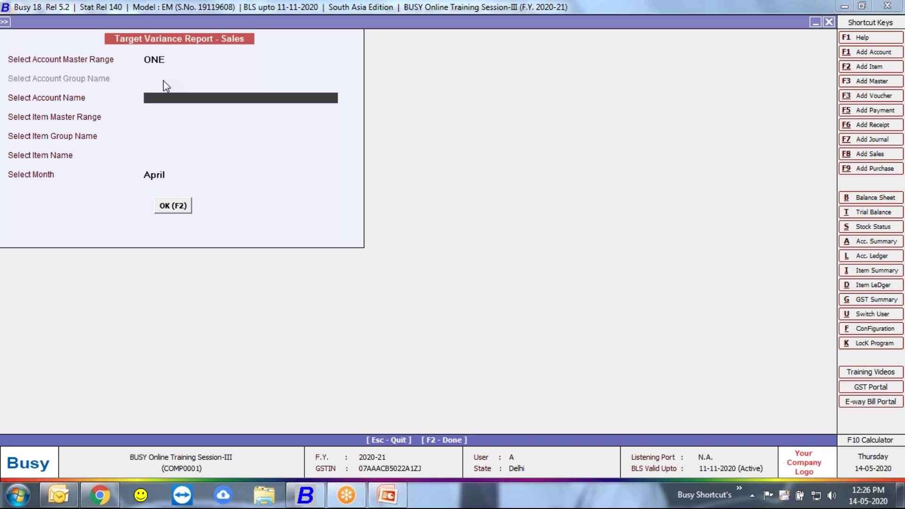
text(ke)
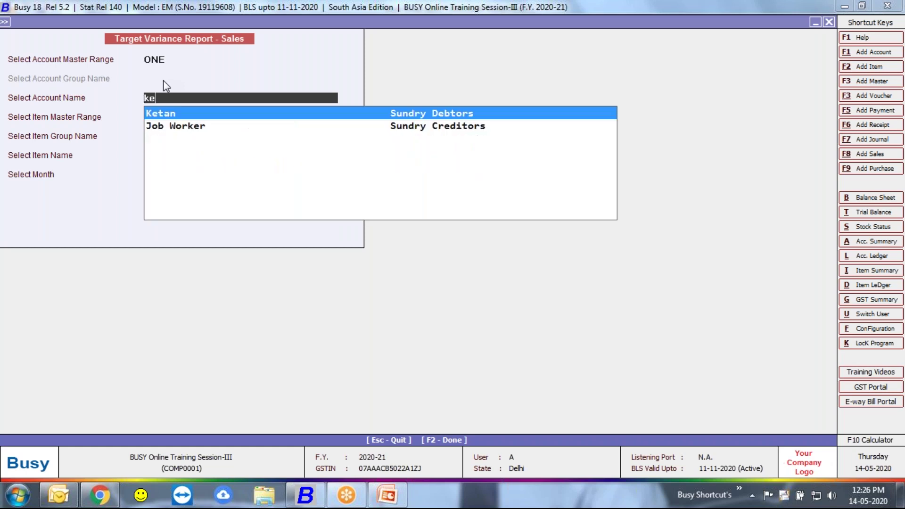
key(Return)
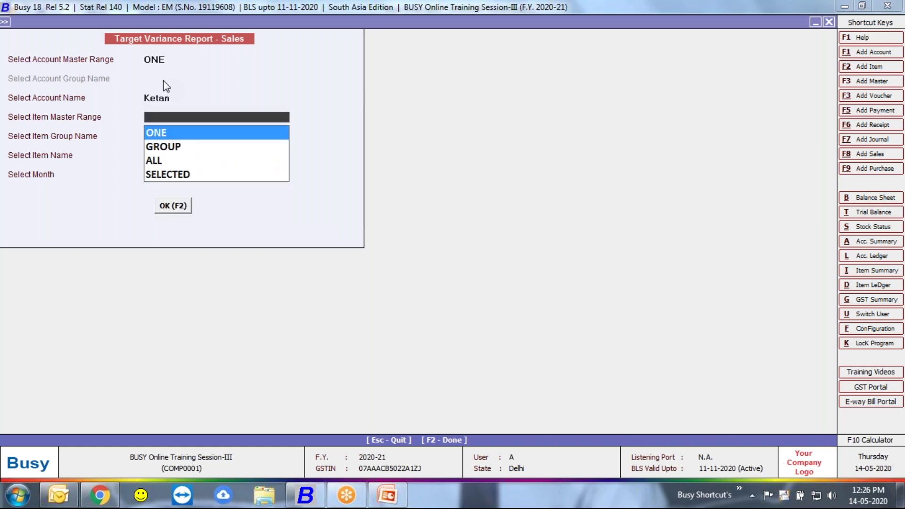
key(Down)
key(Down)
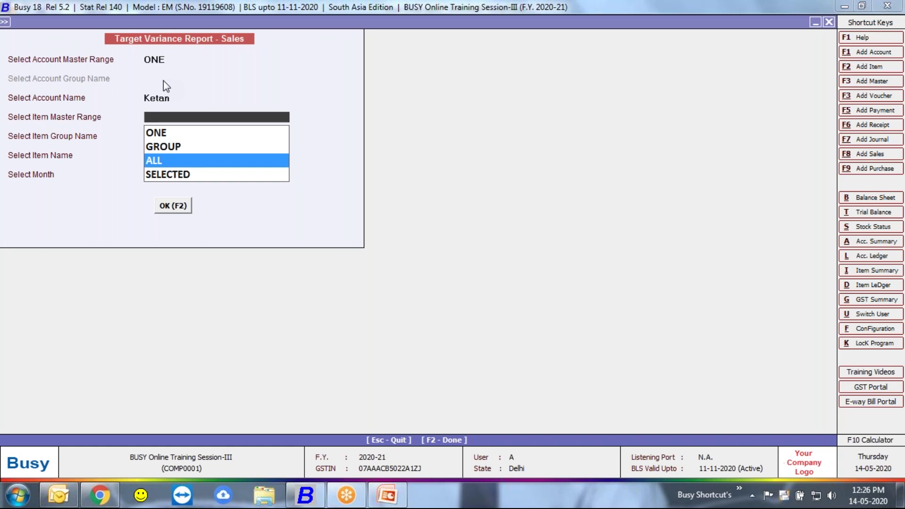
key(Return)
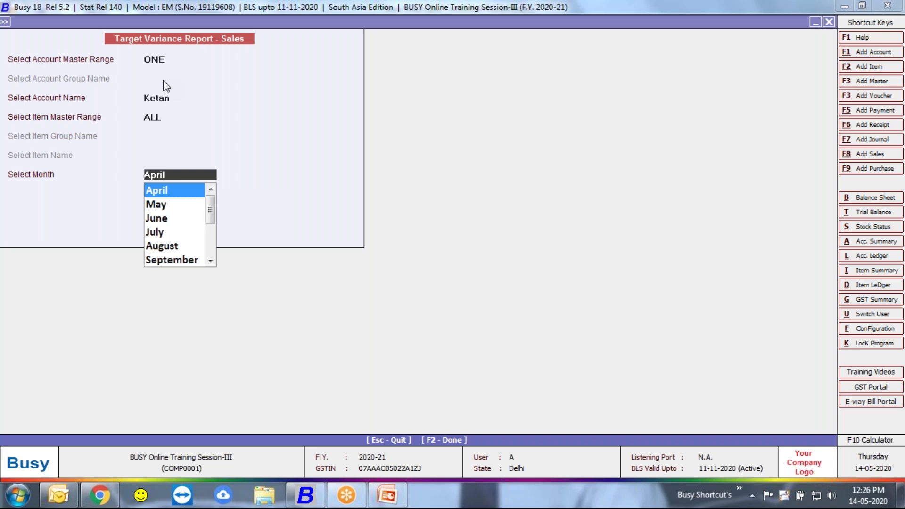
key(Return)
key(Return)
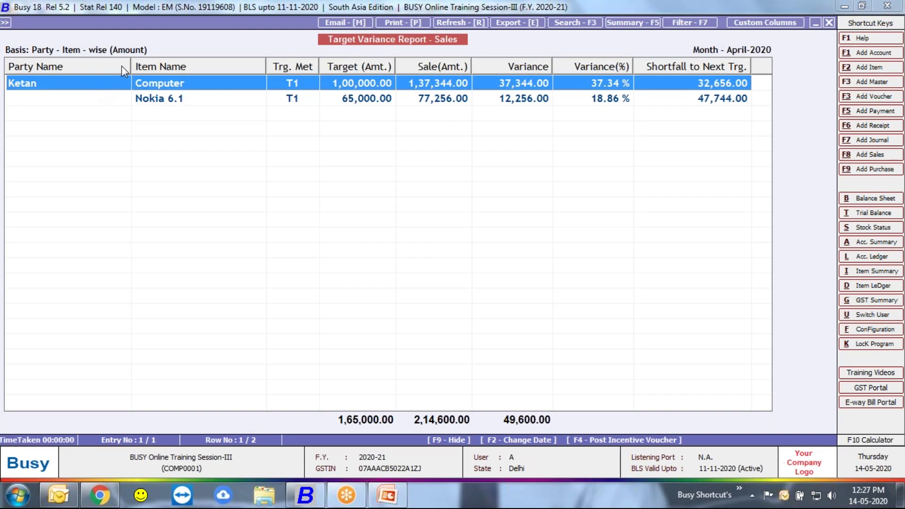
Step: Narrow the Party Name and Item Name columns and examine each item's target, sale, variance and shortfall to the next target
drag(128, 69, 74, 70)
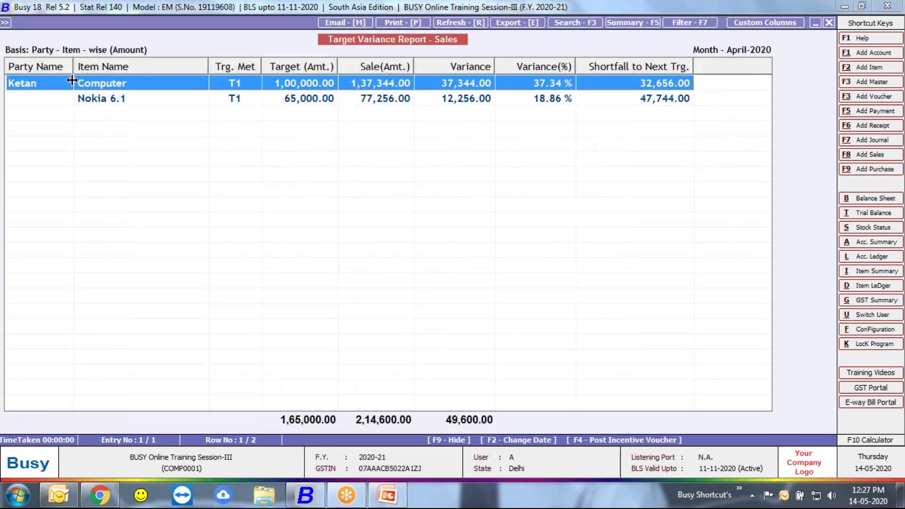
drag(209, 64, 161, 69)
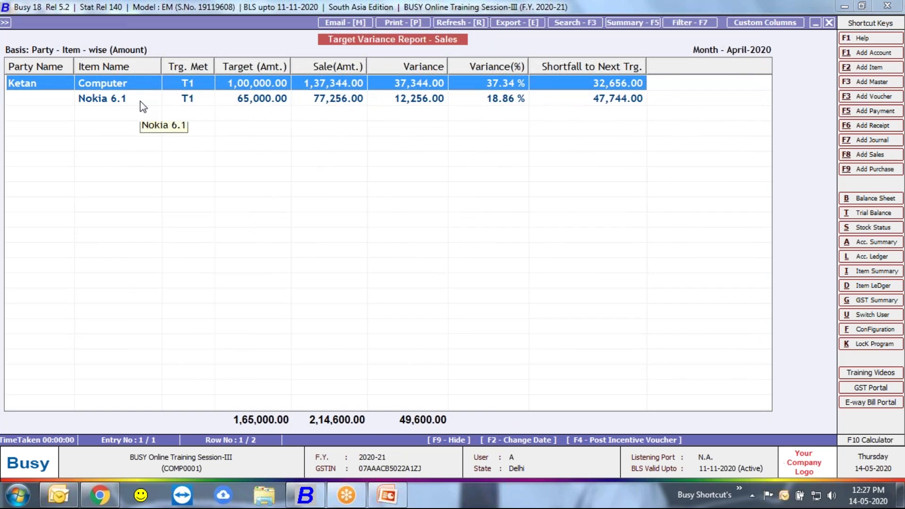
drag(214, 66, 221, 66)
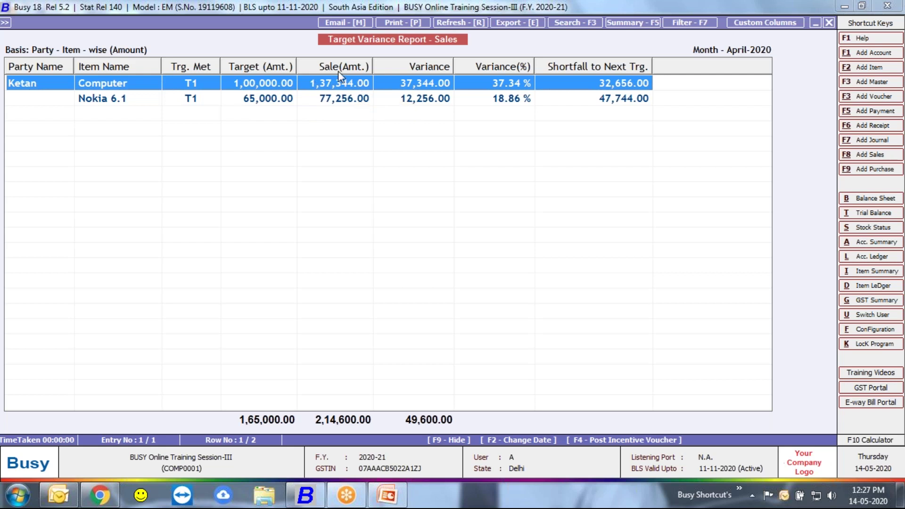
click(274, 101)
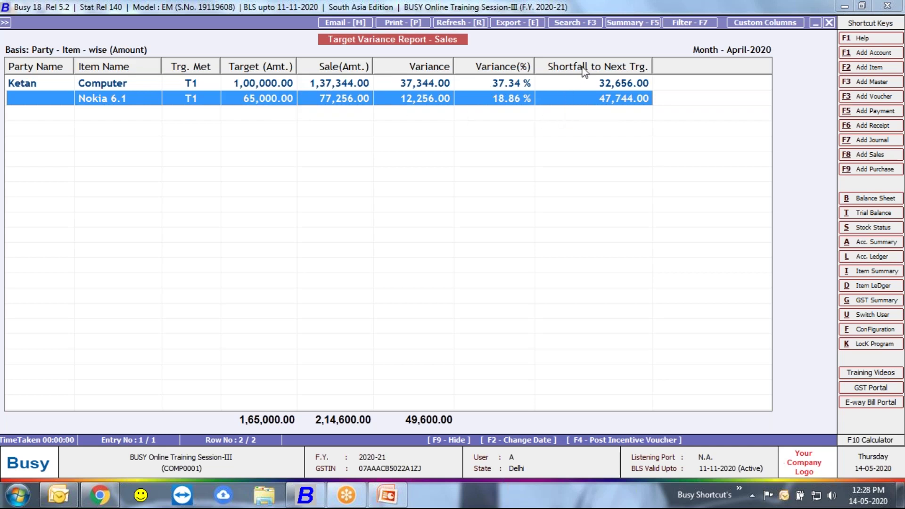
drag(651, 67, 652, 67)
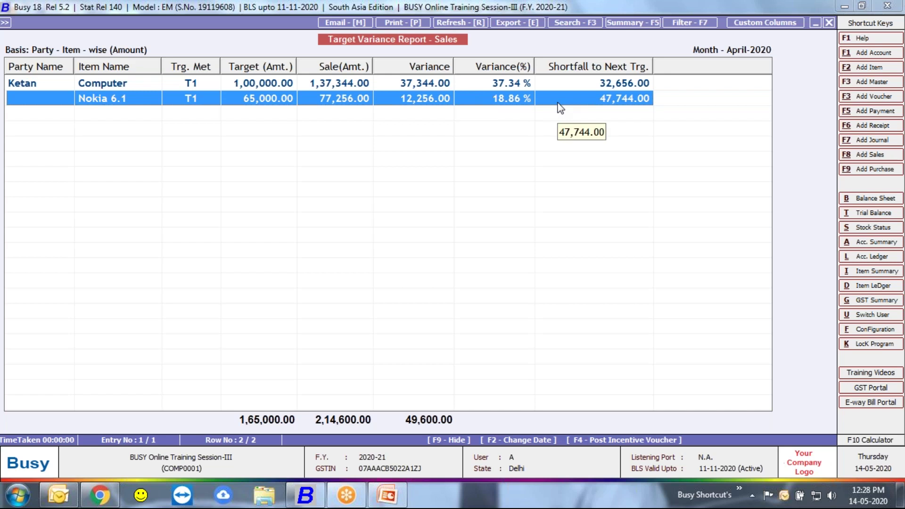
click(606, 89)
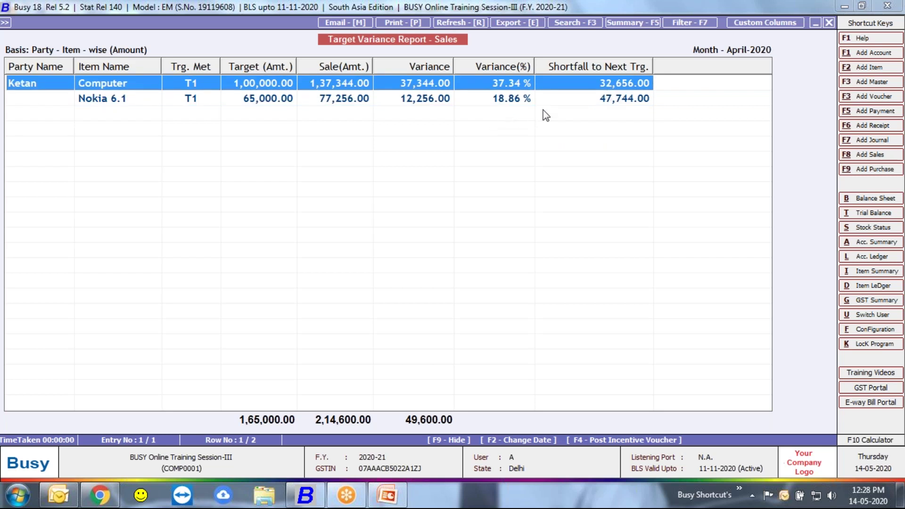
Step: Examine the Nokia 6.1 row's variance and shortfall to the next target, and close the target variance report
click(560, 100)
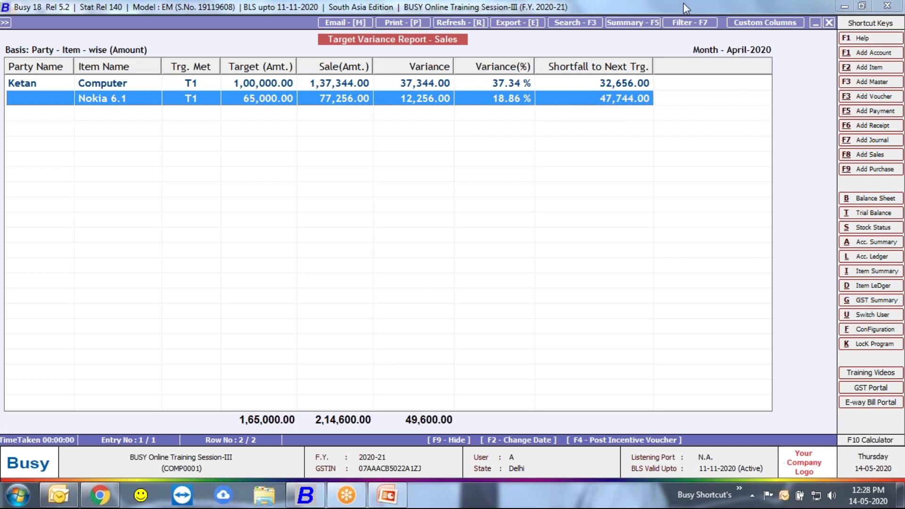
click(694, 16)
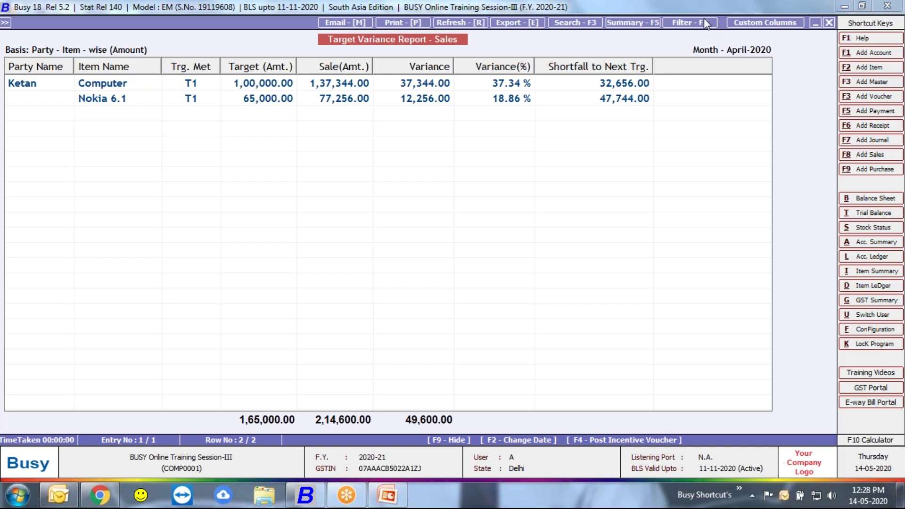
click(451, 166)
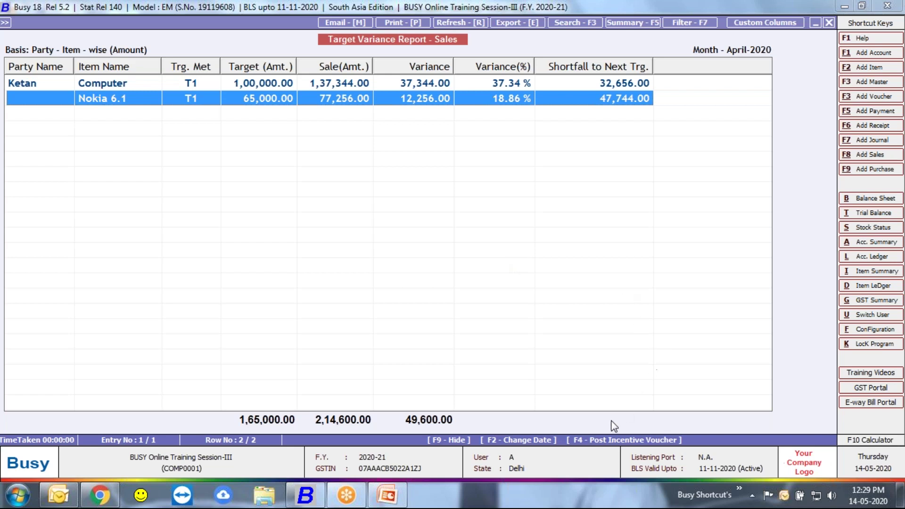
click(586, 444)
click(530, 273)
click(662, 21)
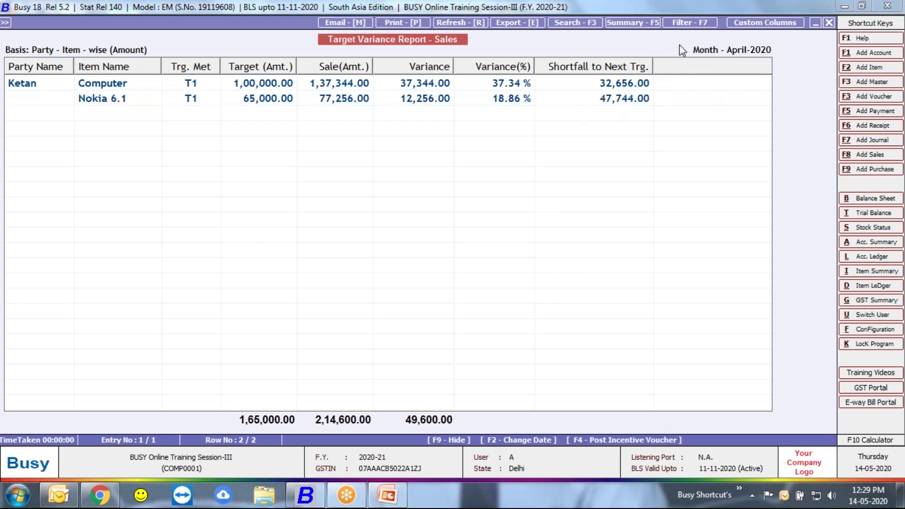
click(499, 153)
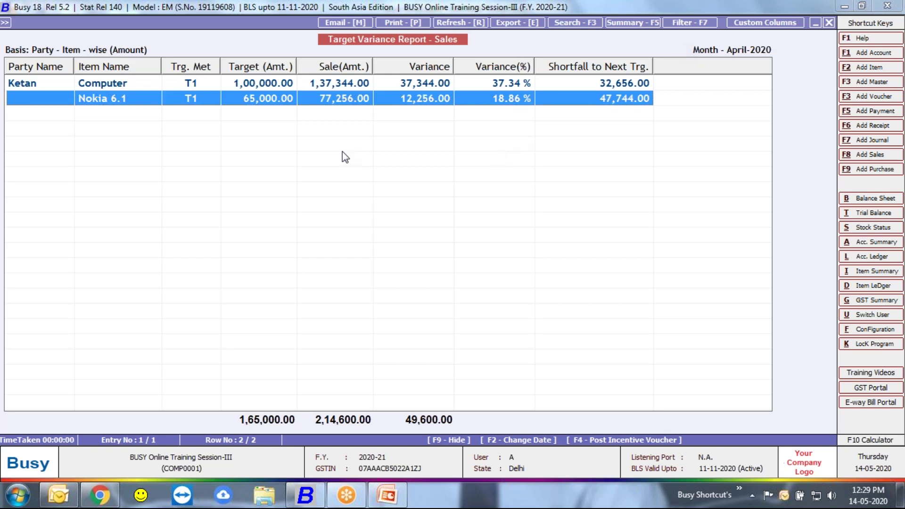
key(Escape)
key(Escape)
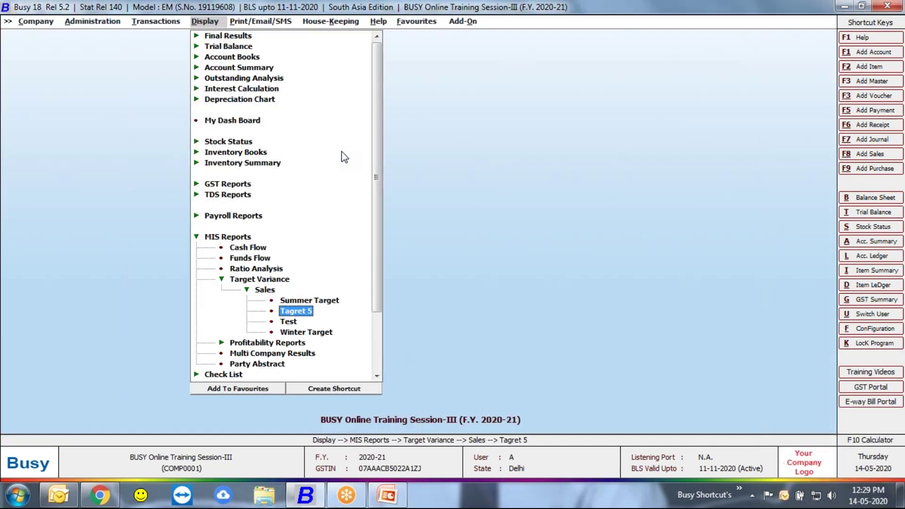
key(Escape)
key(Escape)
Step: Check the Targets option in the Accounts section of Features / Options under Configuration
key(Left)
key(Left)
key(Down)
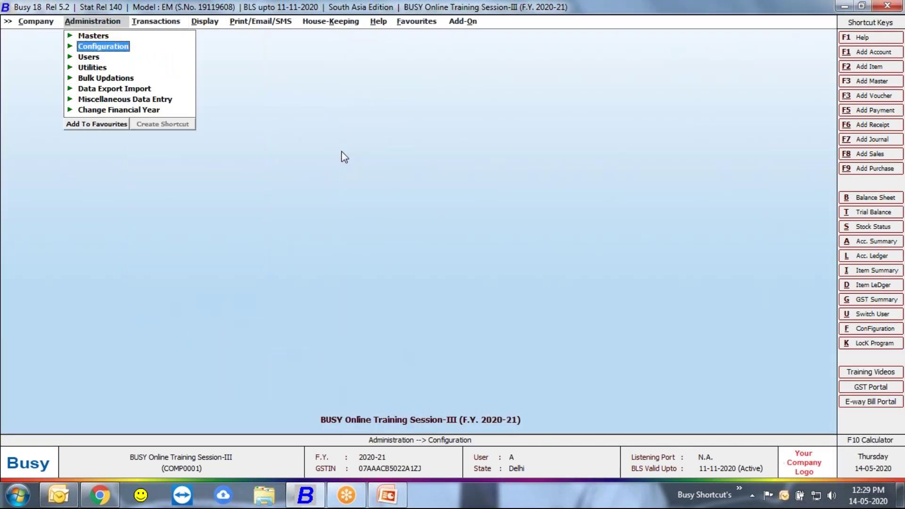
key(Return)
key(Return)
key(Down)
key(Down)
key(Down)
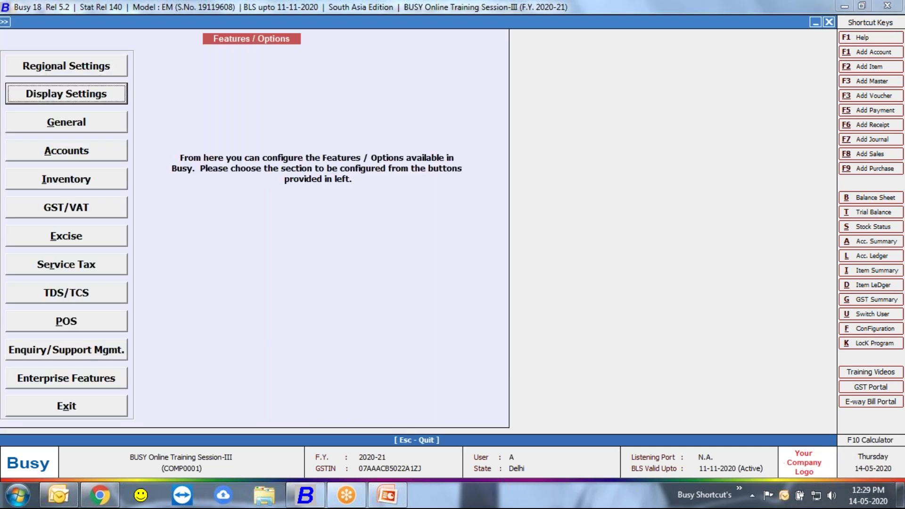
key(Down)
key(Up)
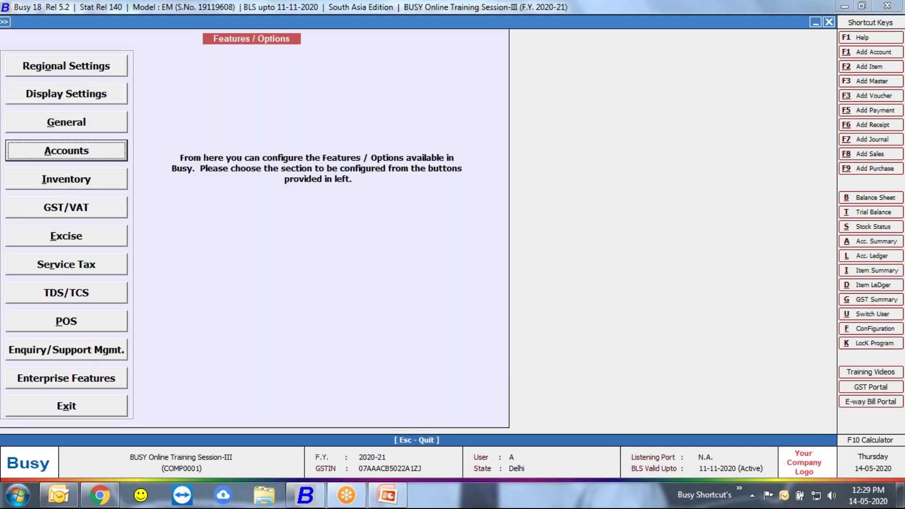
key(Return)
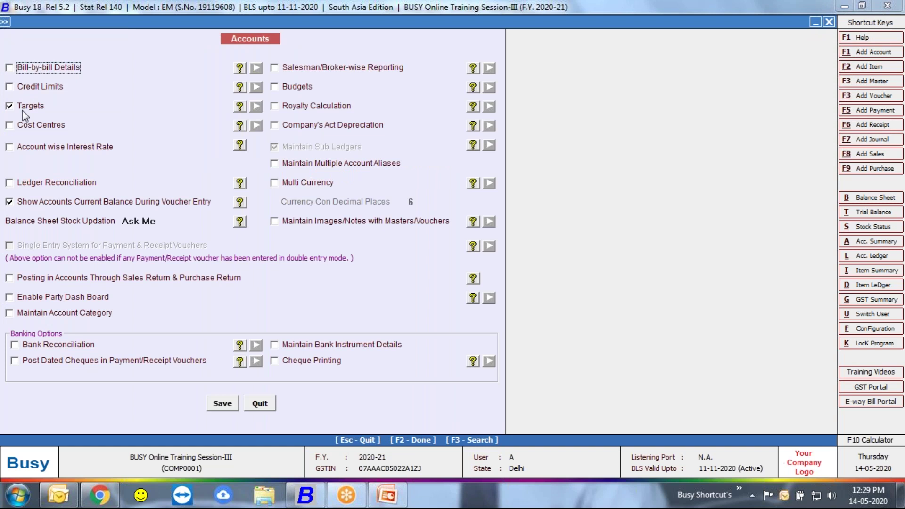
key(Escape)
key(Escape)
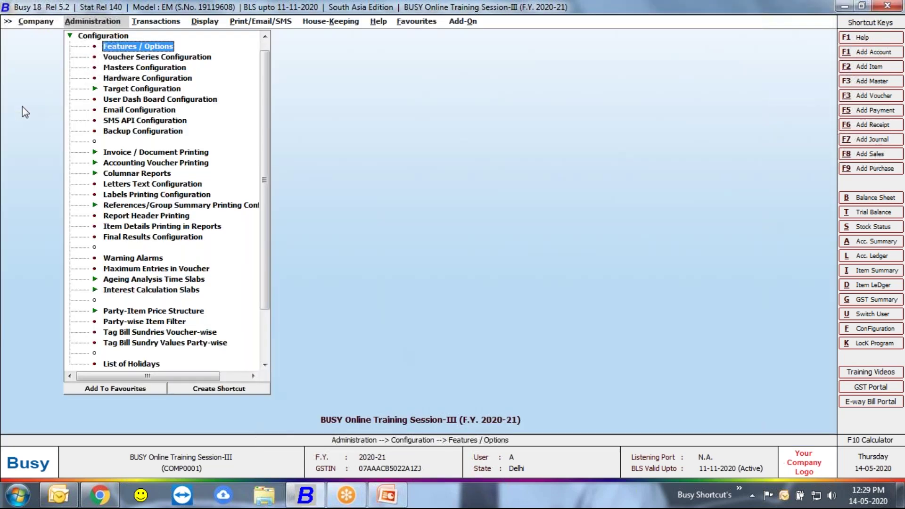
Step: Review the sales target configuration of the Tagret 5 format, and leave it without making changes
key(Down)
key(Down)
key(Down)
key(Down)
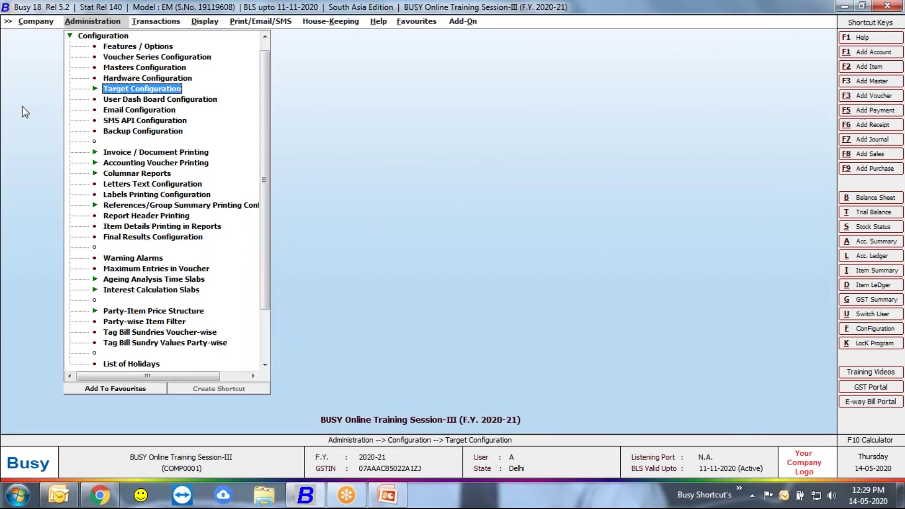
key(Return)
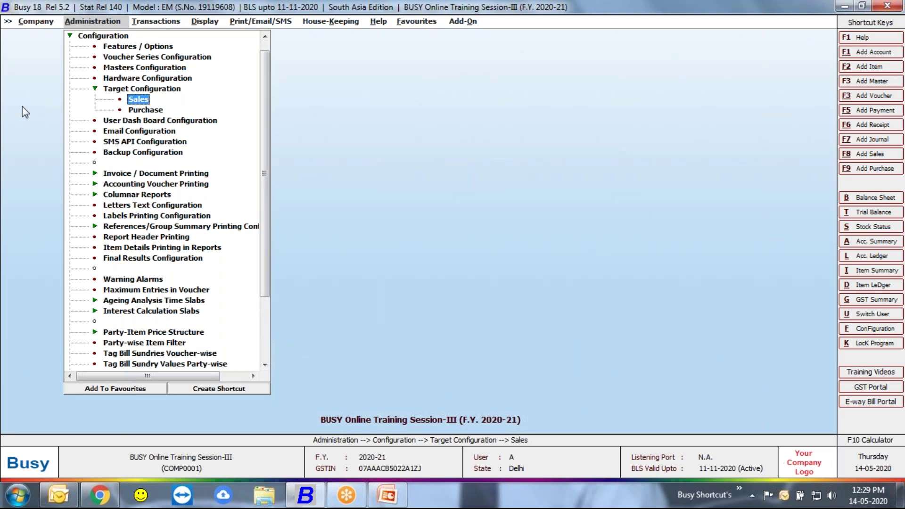
key(Return)
key(Return)
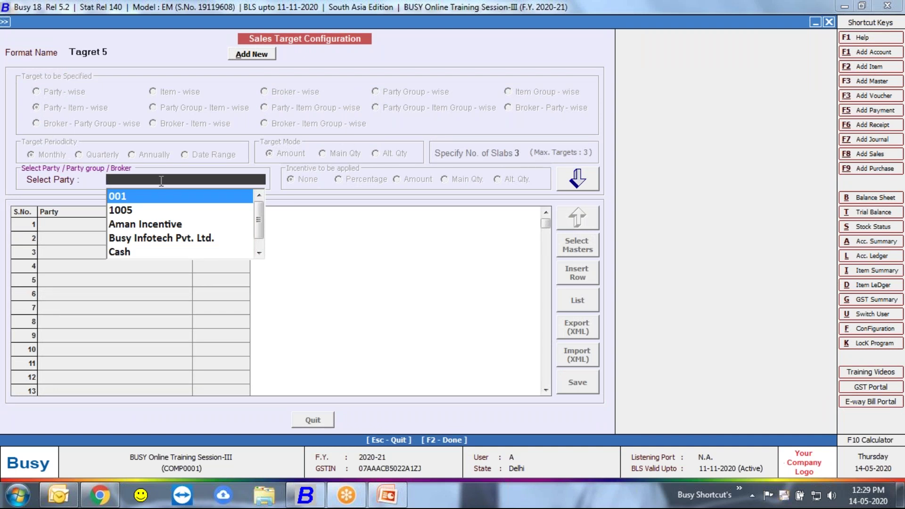
key(Escape)
key(Return)
Step: List the sales vouchers of all series from 01-04-2020 to 20-04-2020
key(Right)
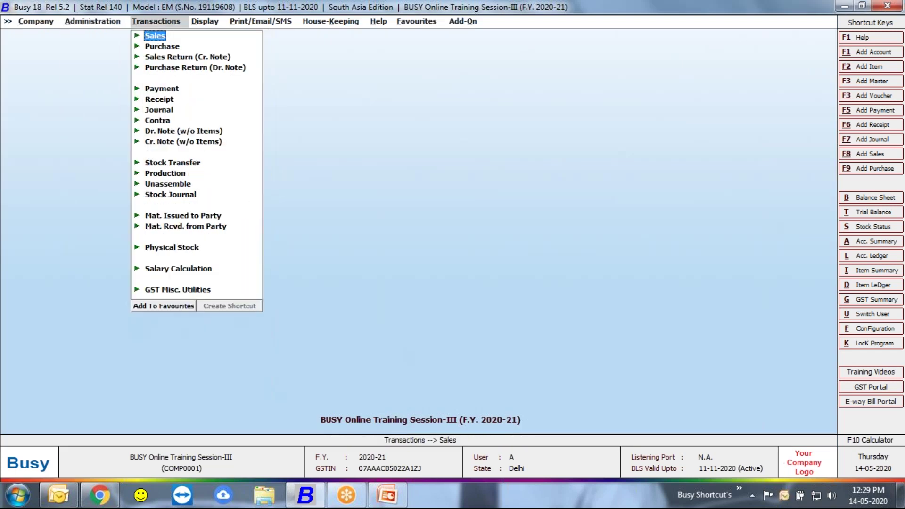
key(Return)
key(Down)
key(Down)
key(Return)
key(Return)
key(Return)
key(F2)
Step: Open the Hard Disk sales voucher dated 20-04-2020, review its price and amount, and close the voucher list
key(Down)
key(Down)
key(Down)
key(Down)
key(Down)
key(Down)
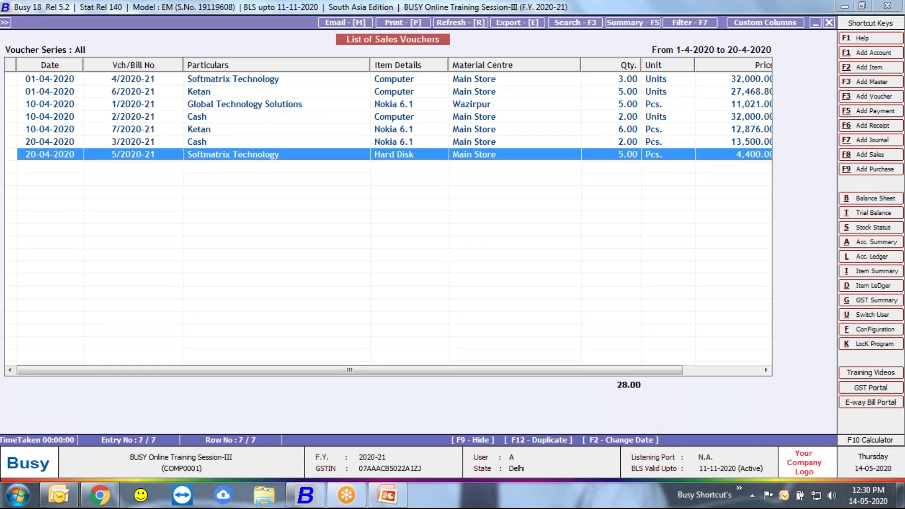
key(Return)
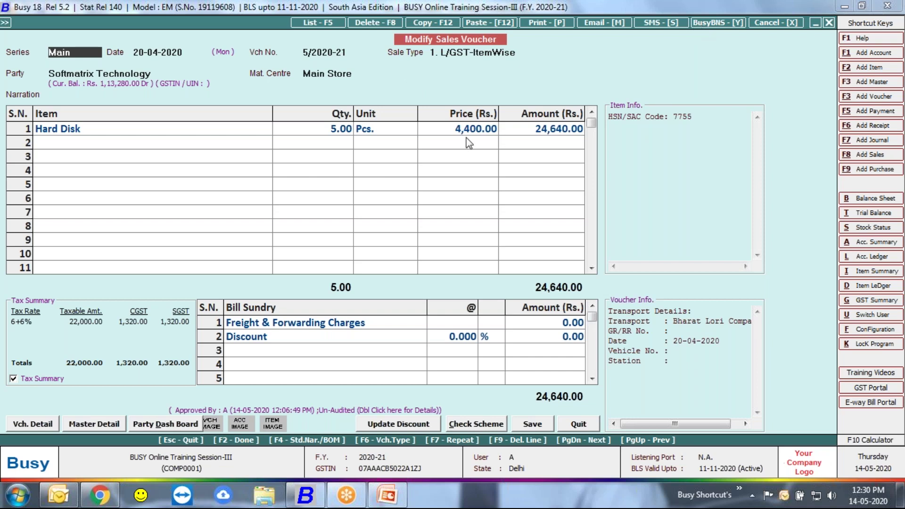
key(Escape)
key(Escape)
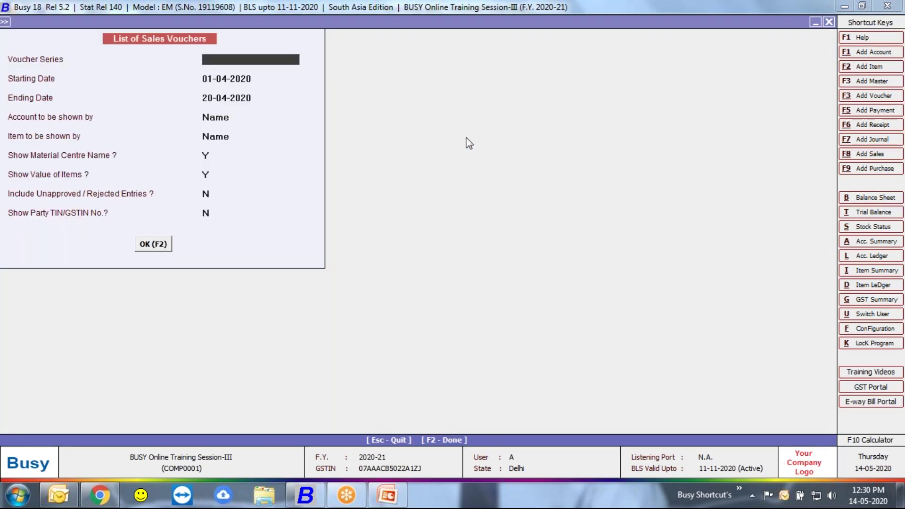
key(Escape)
key(Escape)
Step: Open the sales target variance report for the Tagret 5 format under MIS Reports
key(Right)
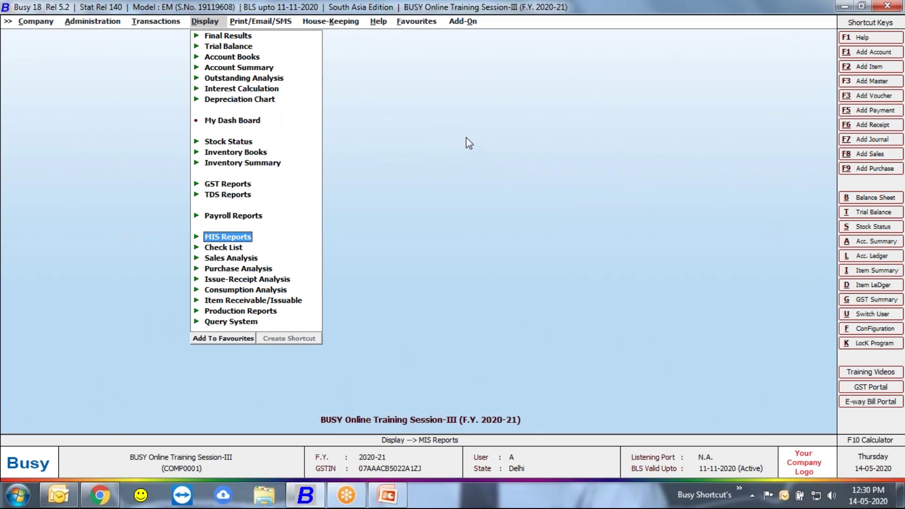
key(Right)
key(Down)
key(Down)
key(Down)
key(Right)
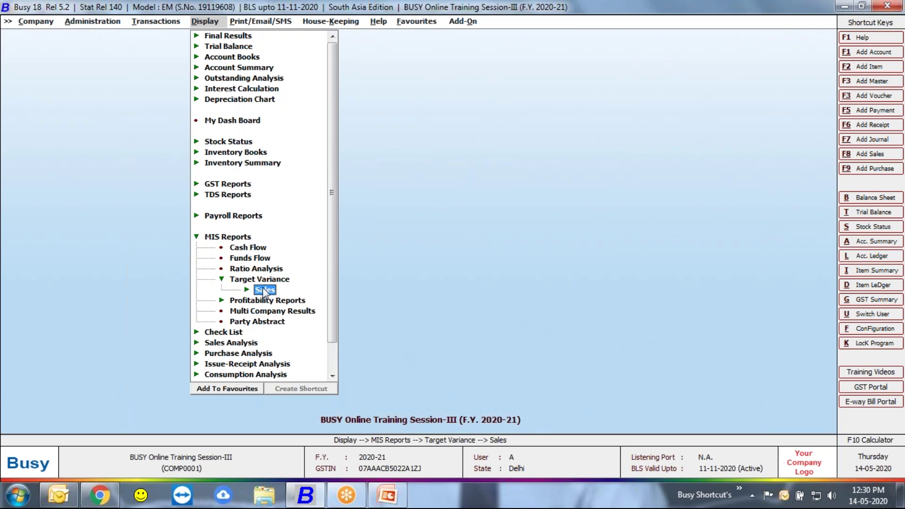
key(Right)
key(Down)
key(Down)
key(Up)
key(Return)
Step: Generate the target variance report for all accounts for April, examine the shortfall to the next target, and close it
key(Down)
key(Down)
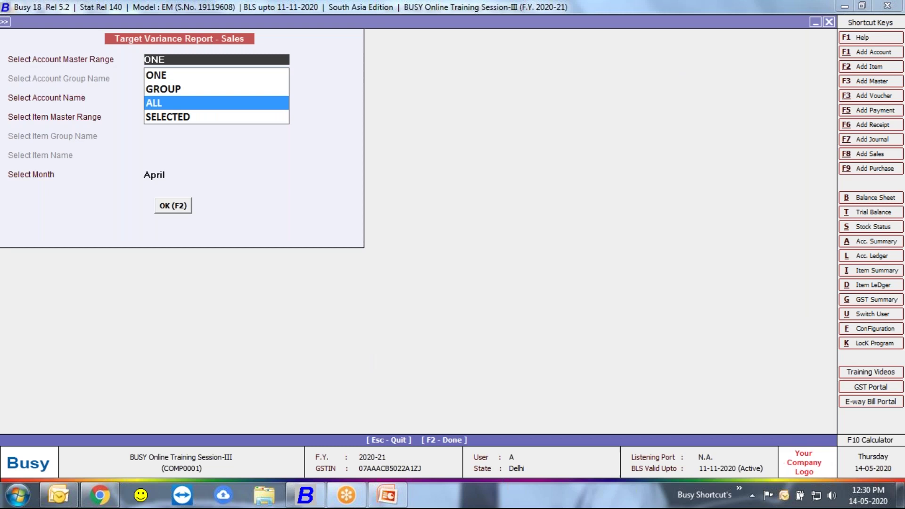
key(Return)
key(Return)
key(Return)
key(Return)
key(F2)
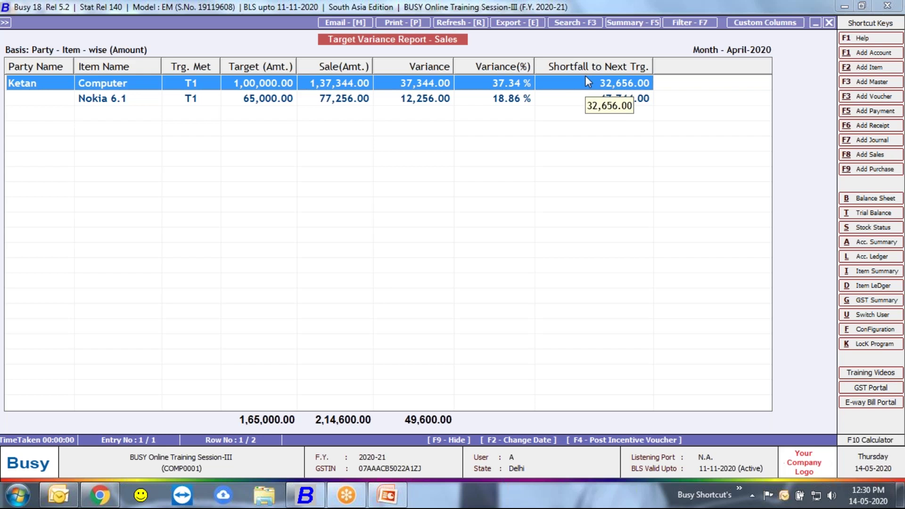
key(Escape)
key(Escape)
key(Escape)
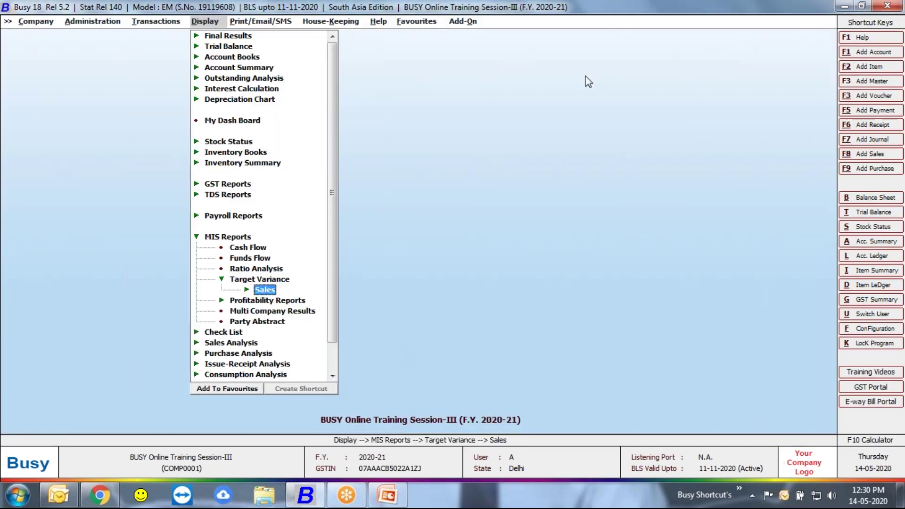
key(Escape)
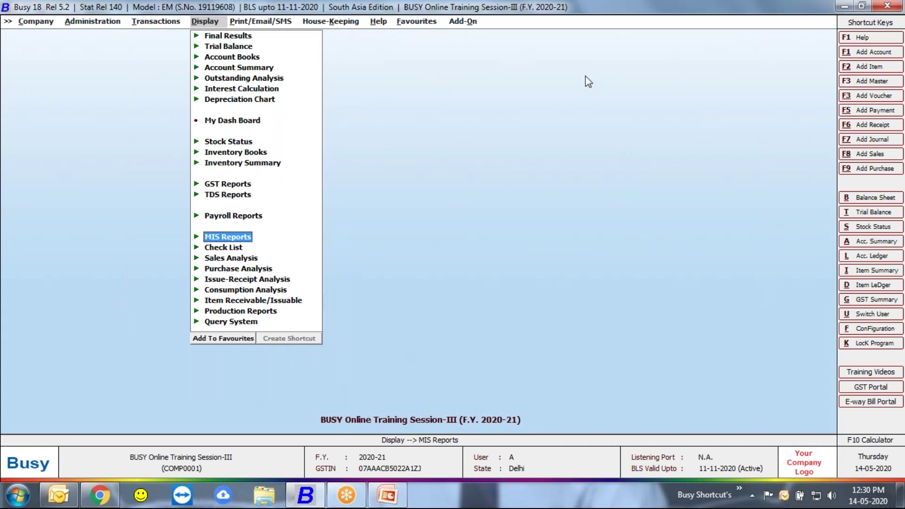
click(665, 18)
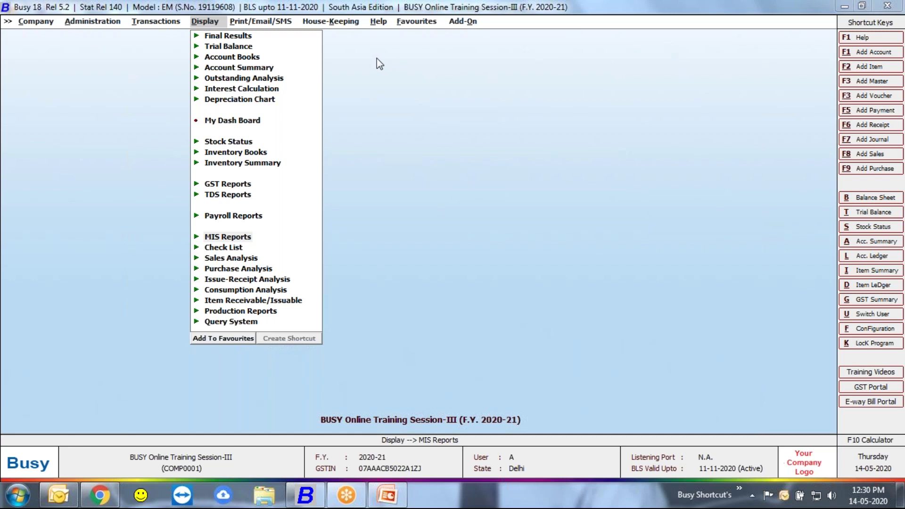
Step: Open the Accounts section of Features / Options in the Administration configuration
click(92, 21)
key(Escape)
key(Return)
key(Escape)
key(Down)
key(Up)
key(Return)
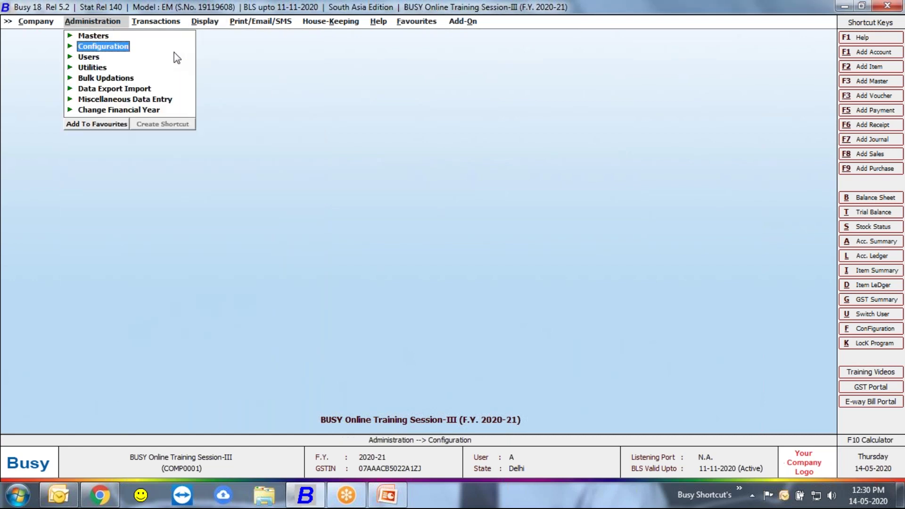
key(Return)
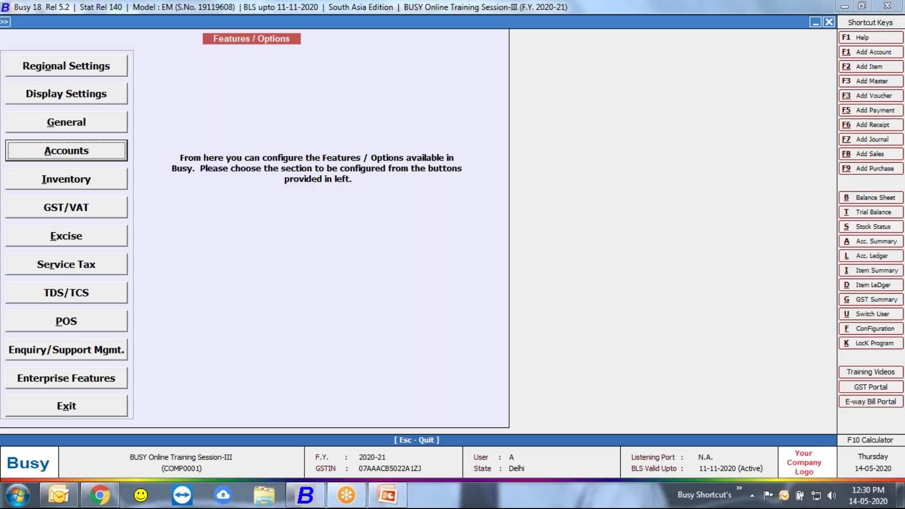
key(Return)
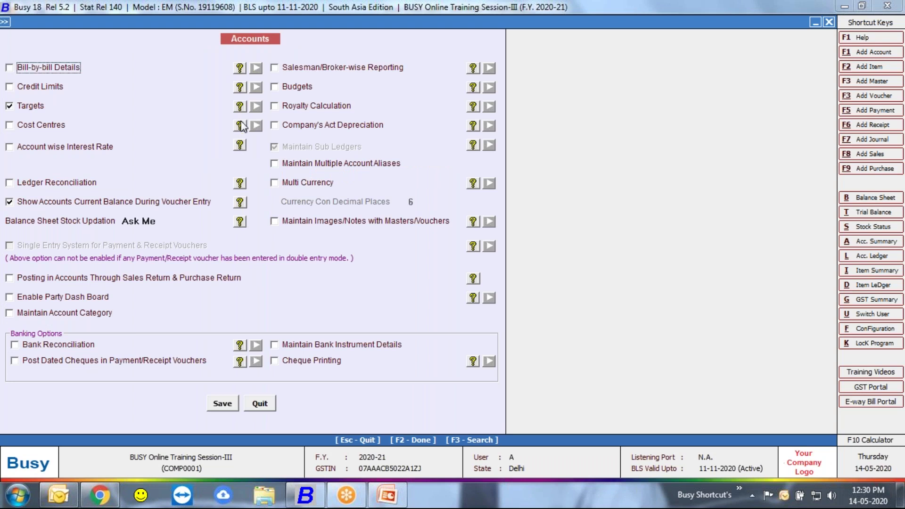
Step: Enable Salesman/Broker-wise Reporting and set the commission / brokerage to be applied at Voucher Level
click(281, 67)
drag(296, 52, 273, 36)
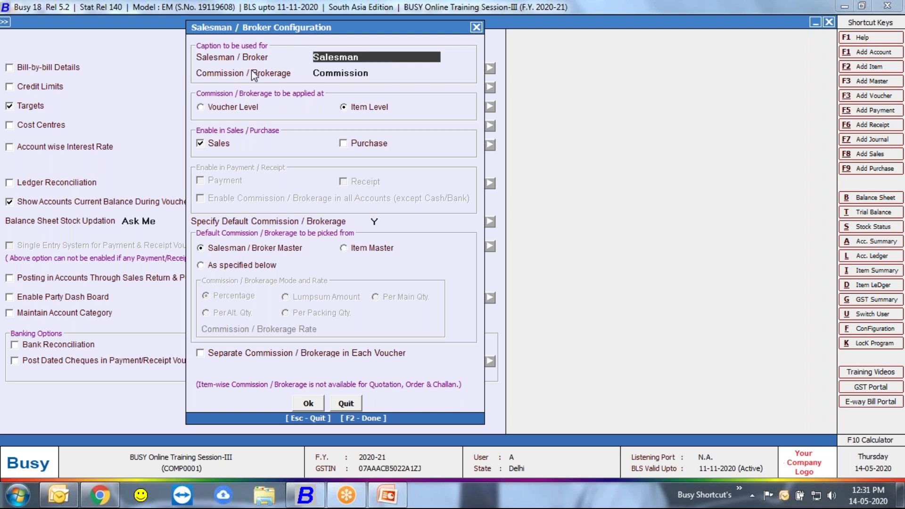
click(369, 71)
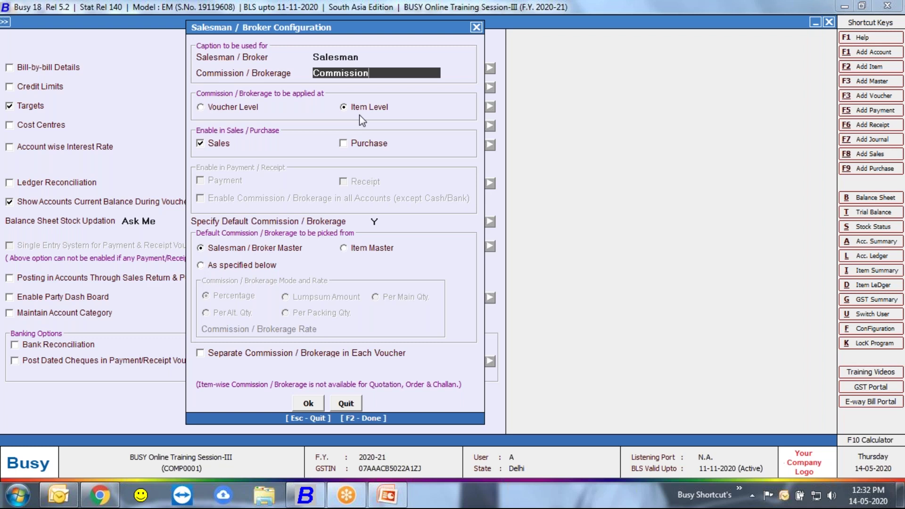
click(244, 107)
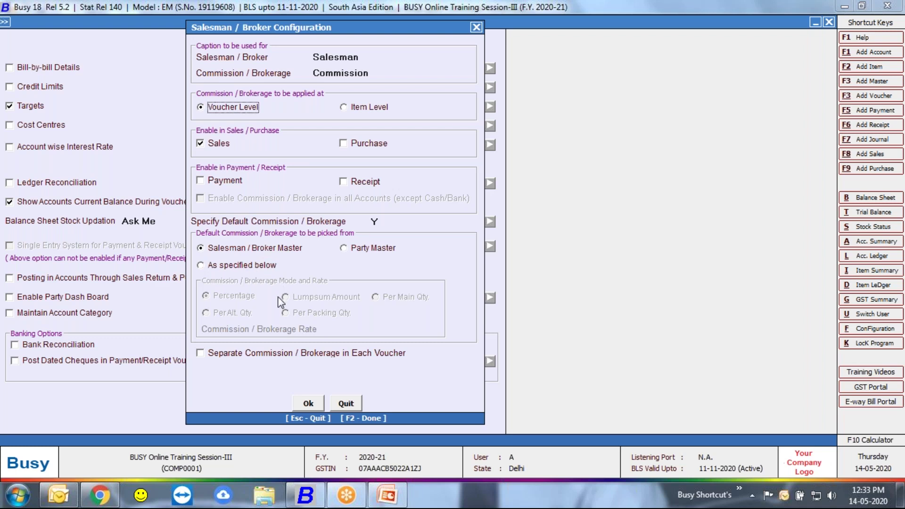
Step: Set the default commission / brokerage to be picked from the Salesman / Broker Master, and save the Accounts options
click(256, 267)
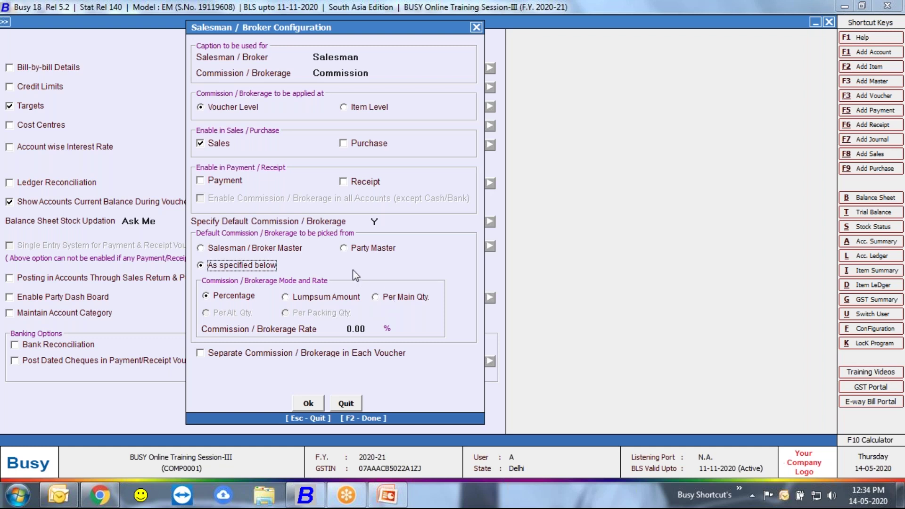
click(287, 249)
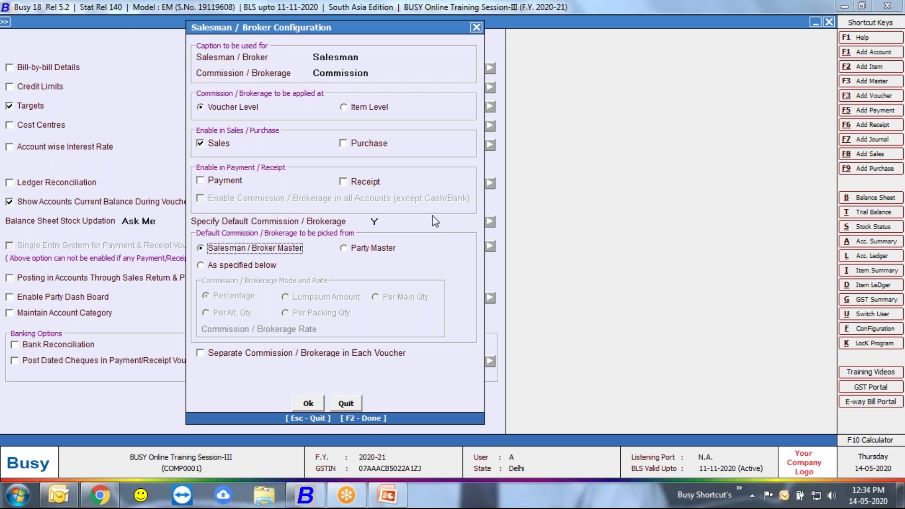
click(306, 405)
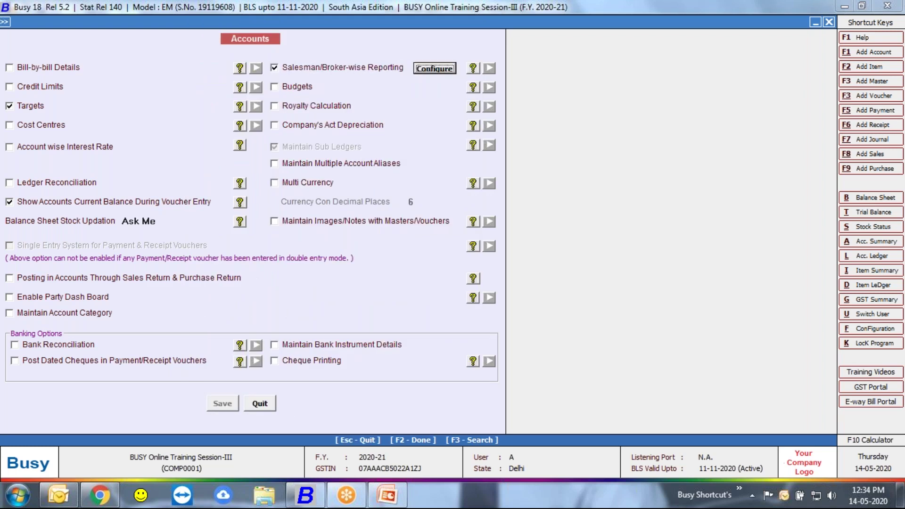
key(Escape)
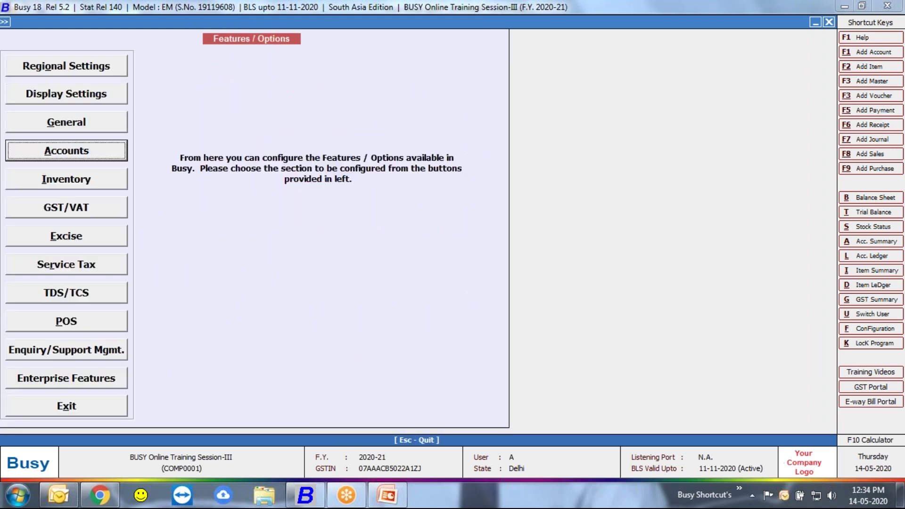
Step: Close the feature configuration and open the first listed salesman's master for modification to review the default commission settings
key(Escape)
key(Escape)
key(Up)
key(Return)
key(Down)
key(Down)
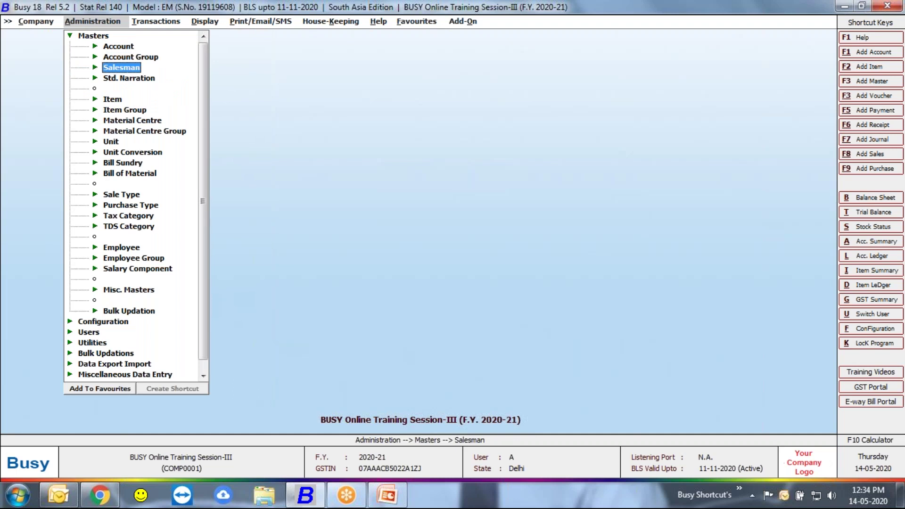
key(Return)
key(Return)
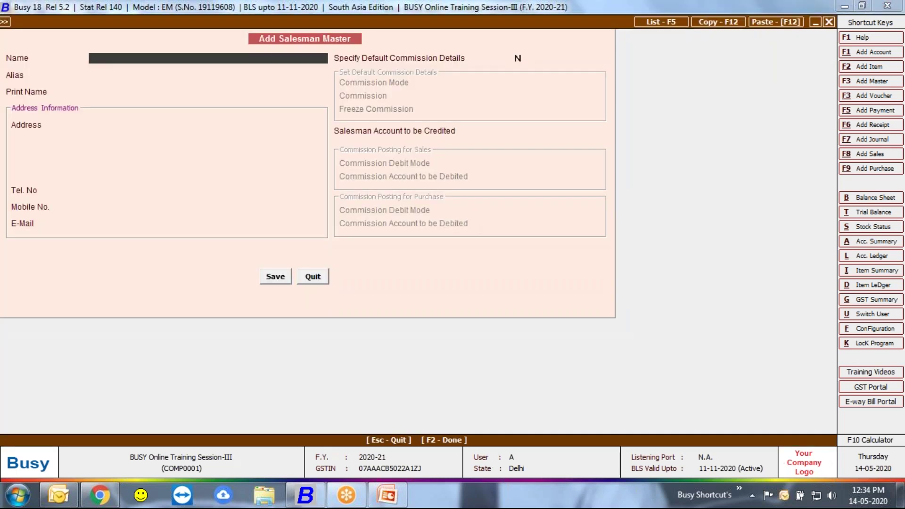
key(Escape)
key(Down)
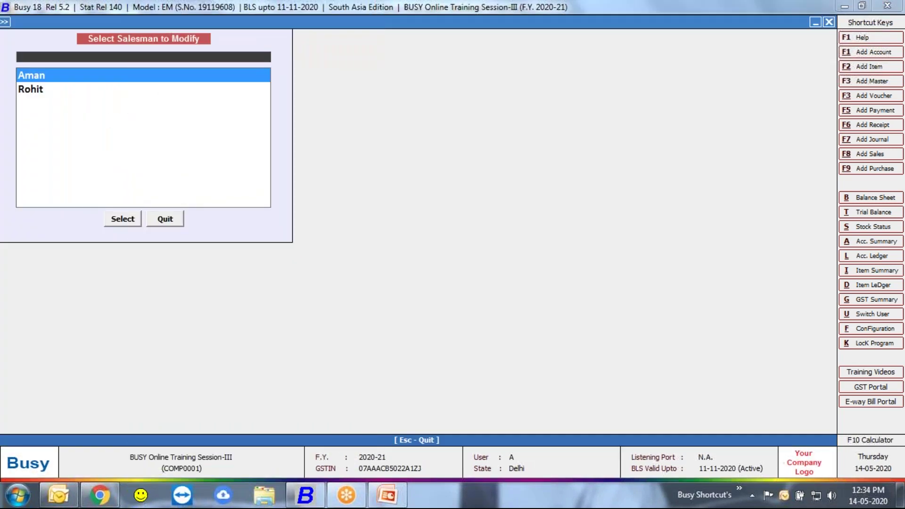
key(Return)
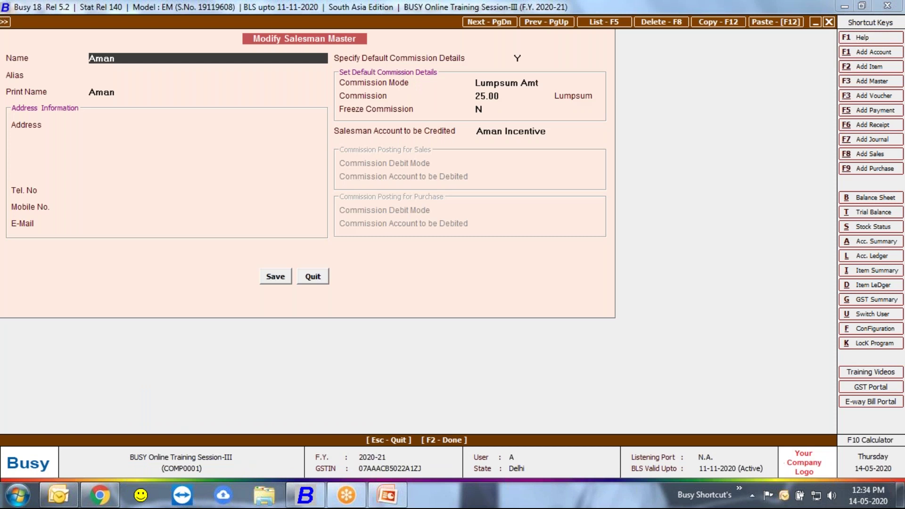
Step: Open the second listed salesman's master and review the default commission mode, commission rate and freeze setting
key(Escape)
key(Down)
key(Return)
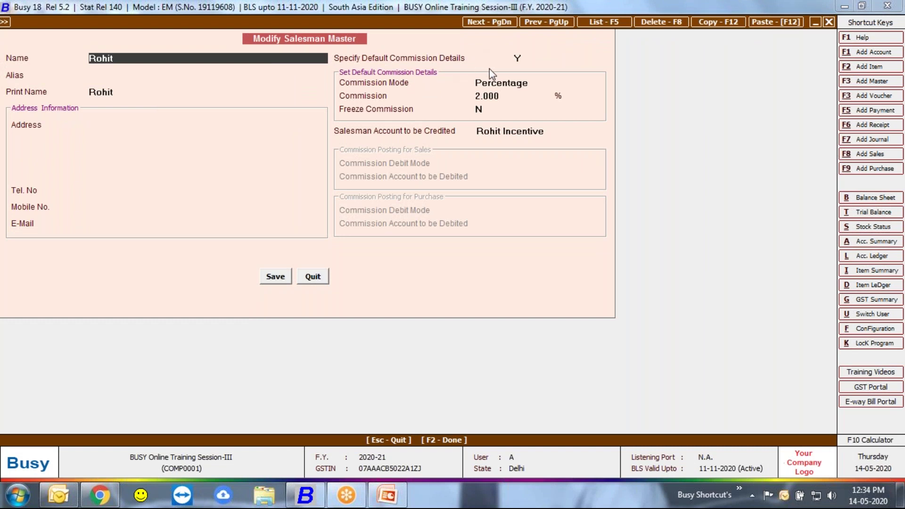
click(521, 58)
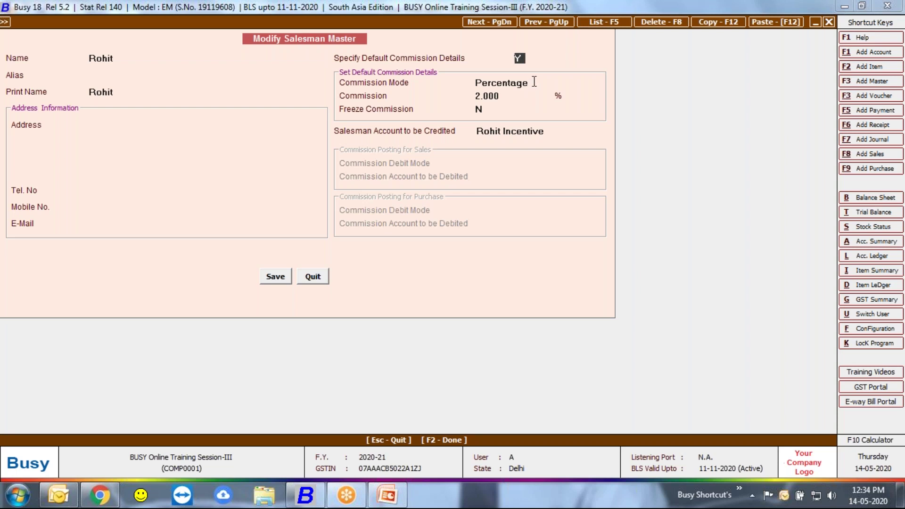
click(542, 84)
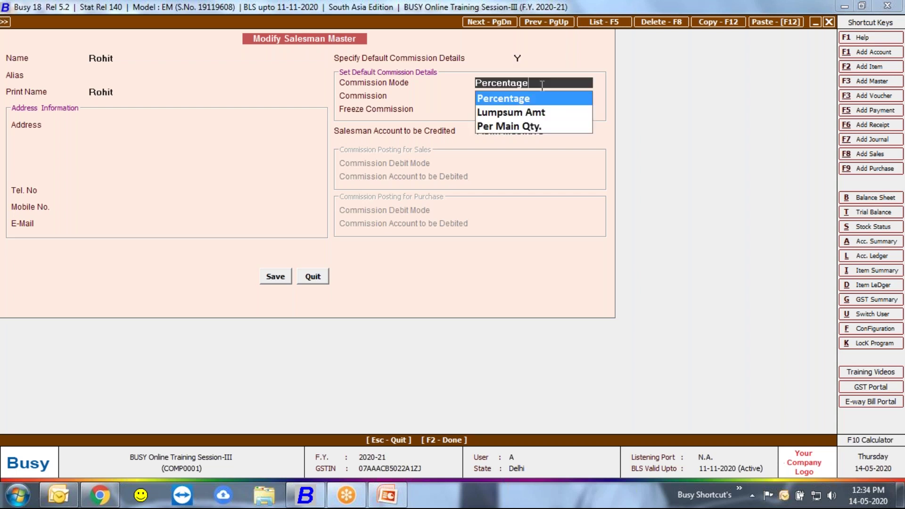
key(Return)
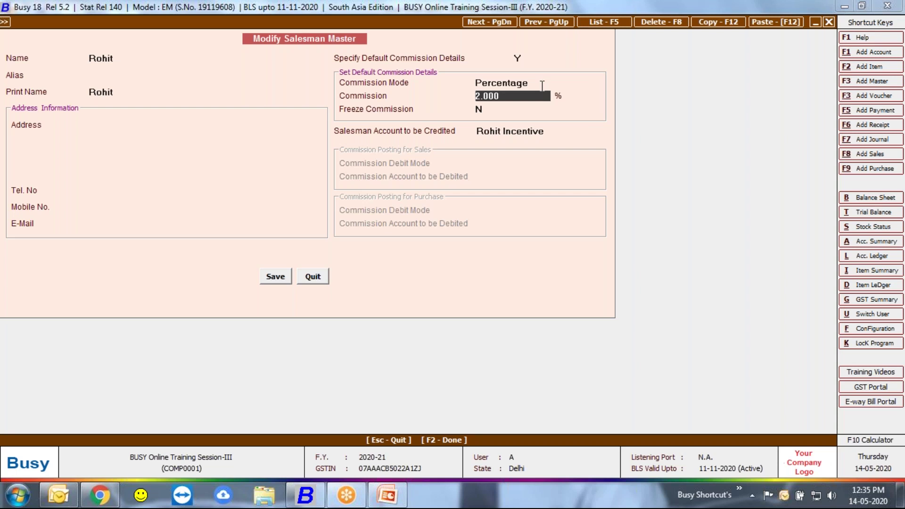
key(Return)
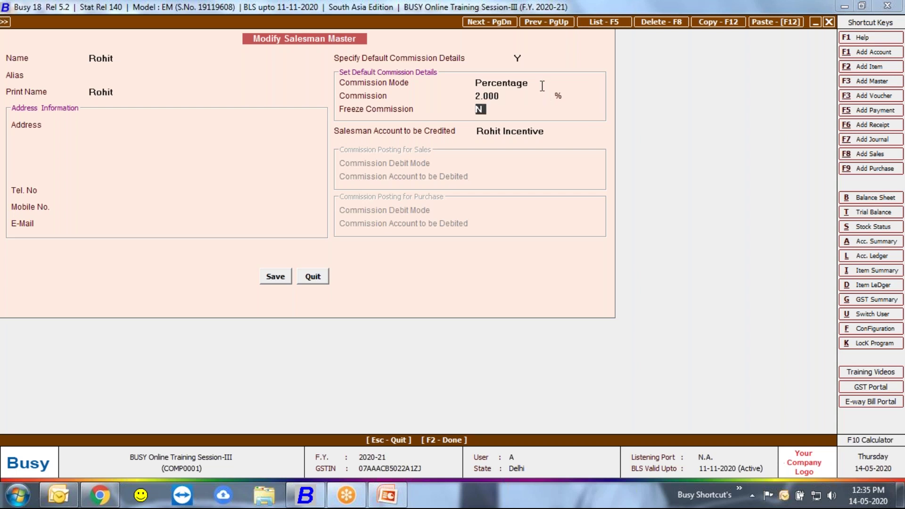
key(Return)
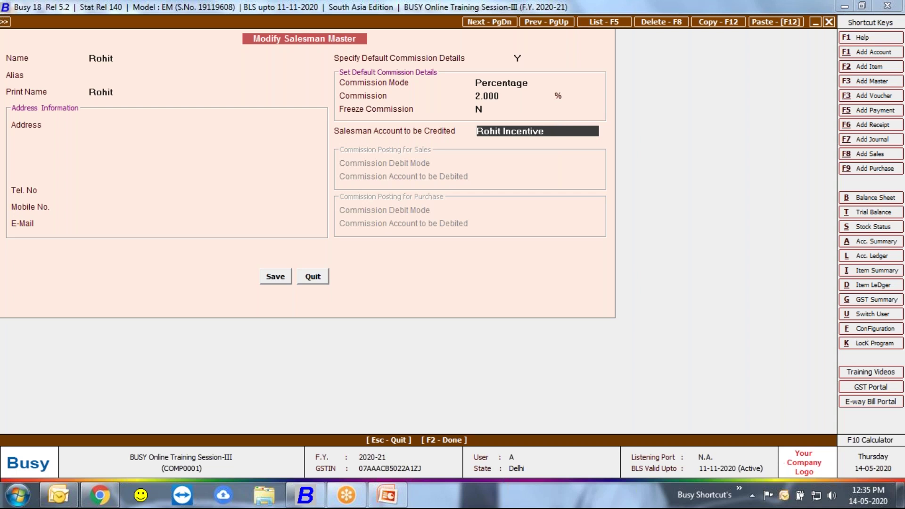
Step: Examine the account master of the salesman's incentive account to be credited, and leave the salesman master
key(alt+m)
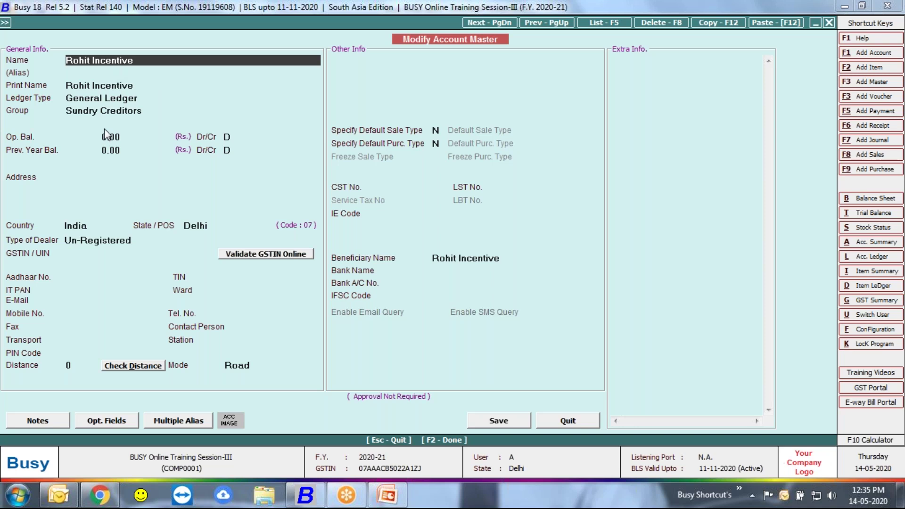
key(Escape)
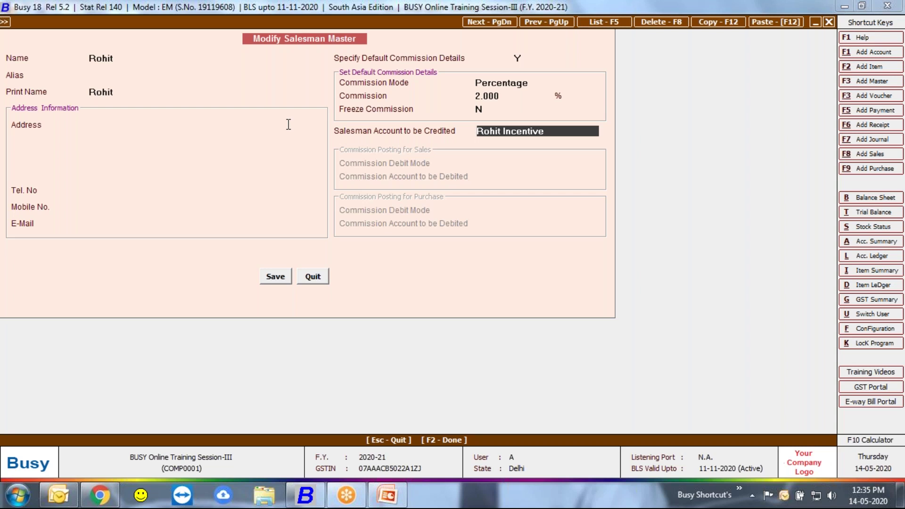
key(Return)
key(Return)
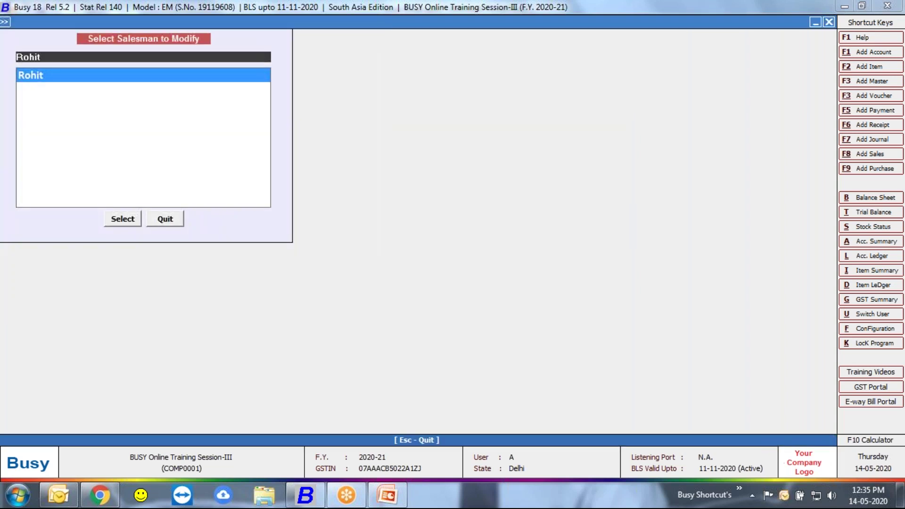
key(Escape)
key(Escape)
key(Escape)
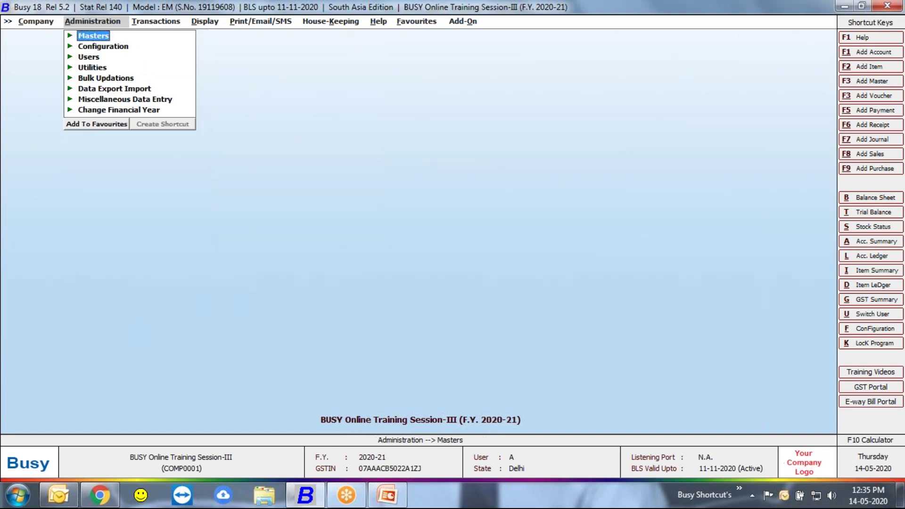
Step: Start a new Main-series sales voucher dated 20-04-2020 and select the individual Sundry Debtors customer as the party
key(Right)
key(Return)
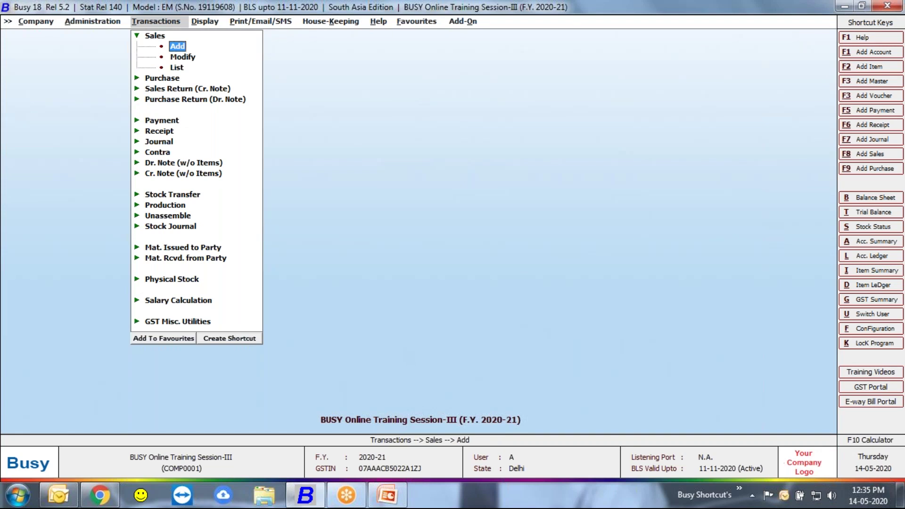
key(Return)
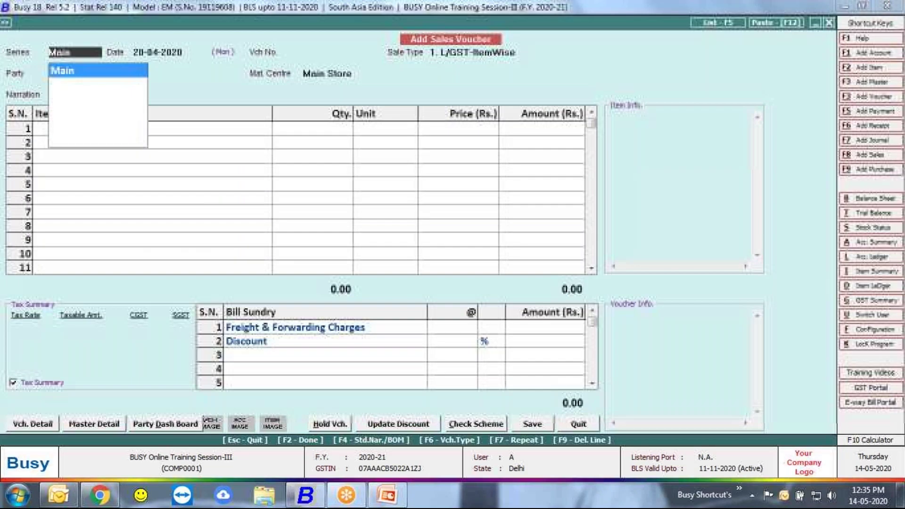
click(891, 338)
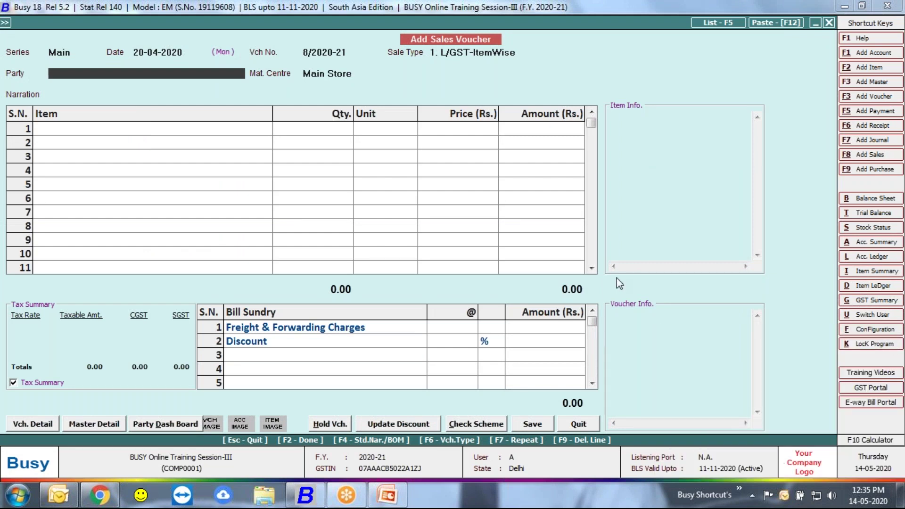
key(space)
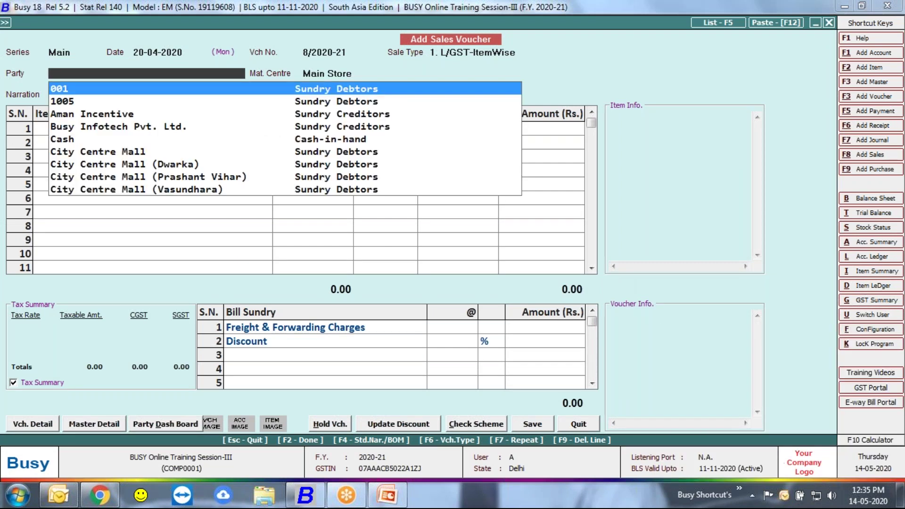
text(ket)
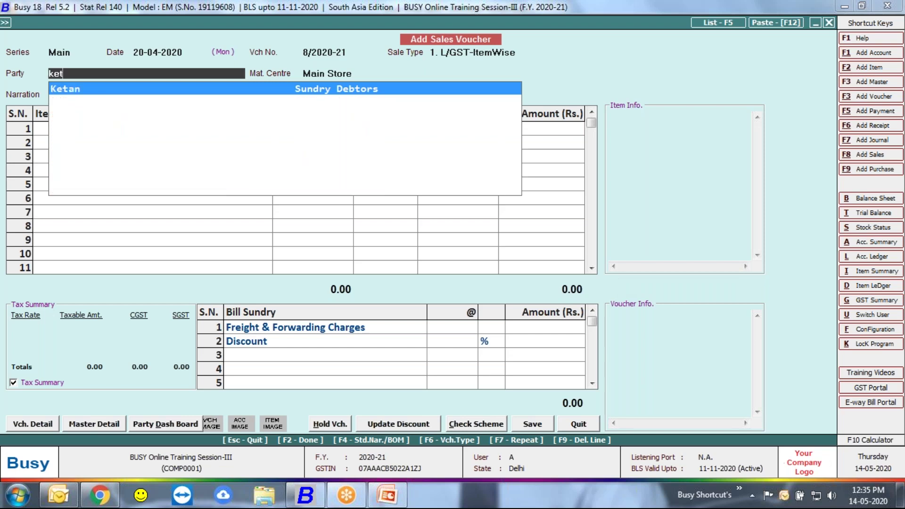
key(Return)
key(Return)
key(Return)
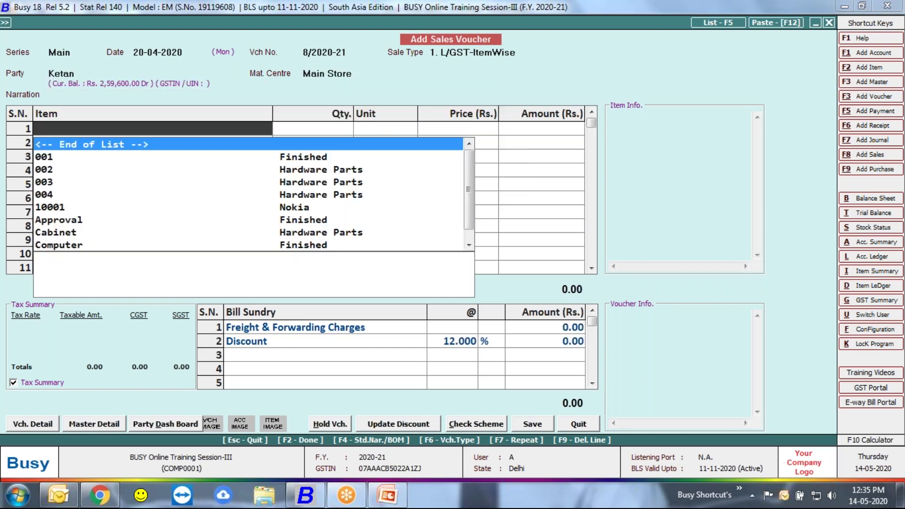
Step: Add 2 units of Computer at a price of 32,000.00 as the voucher's first item
text(com)
key(Return)
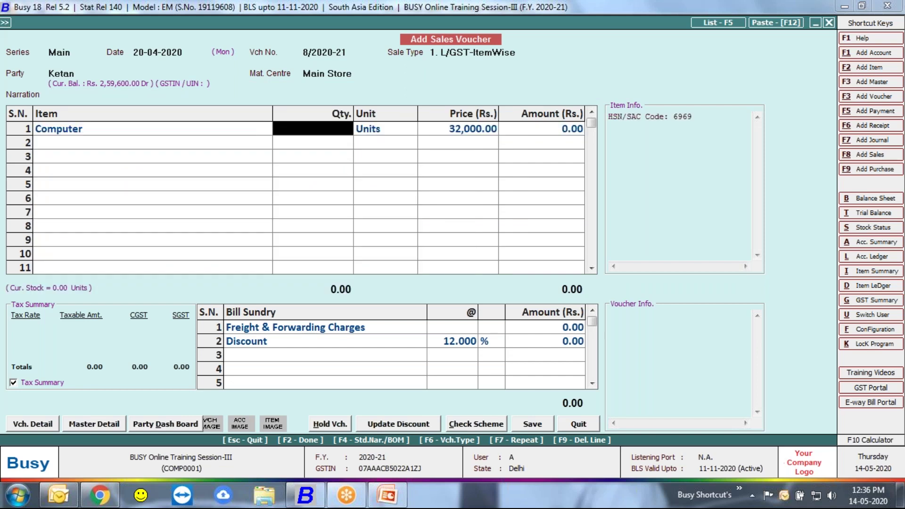
text(2)
key(Return)
key(Return)
key(Return)
key(F2)
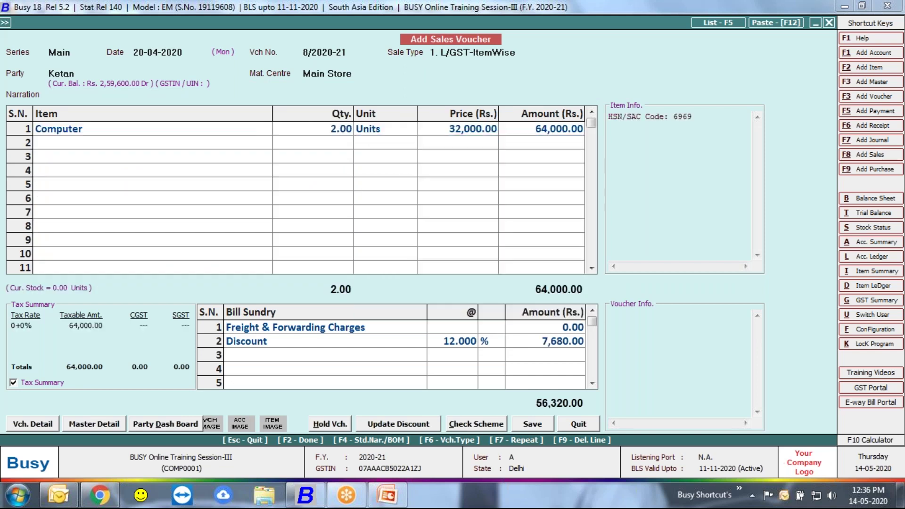
Step: Specify a salesman for the voucher, choosing the second listed salesman and accepting the default commission details
key(F2)
key(Return)
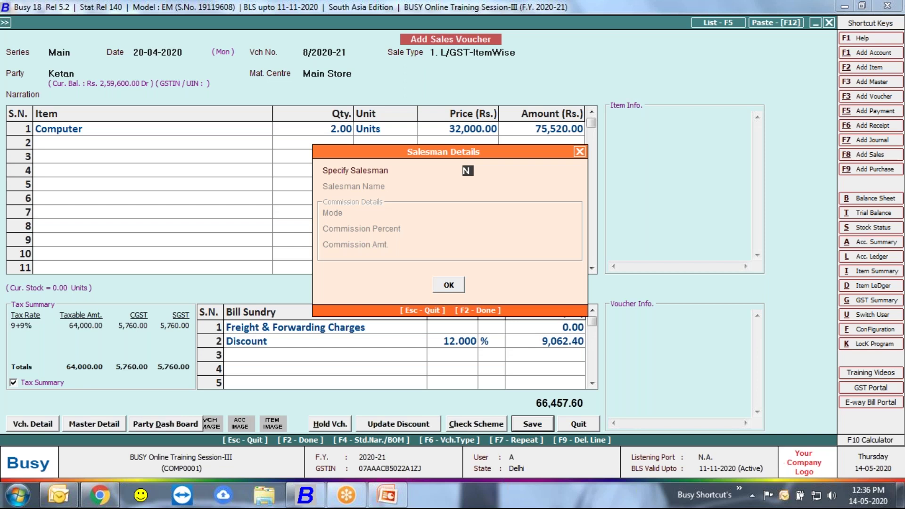
key(y)
key(Return)
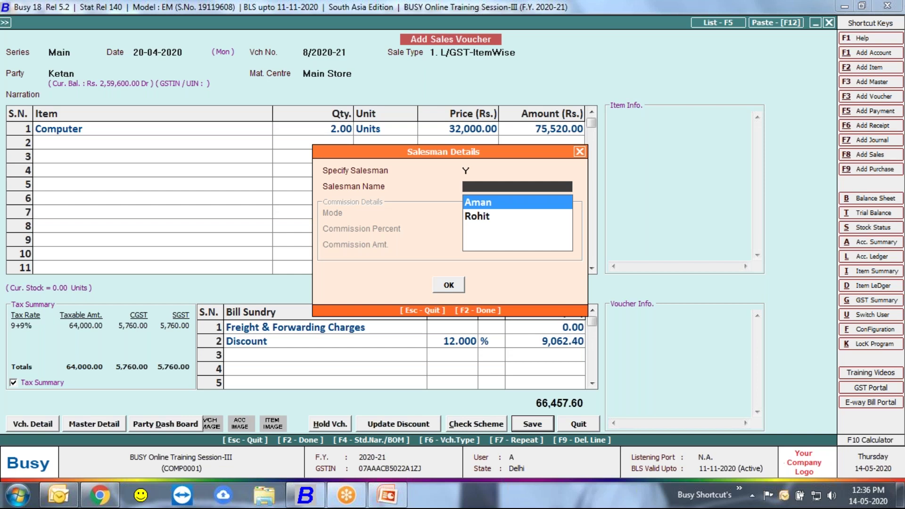
key(Down)
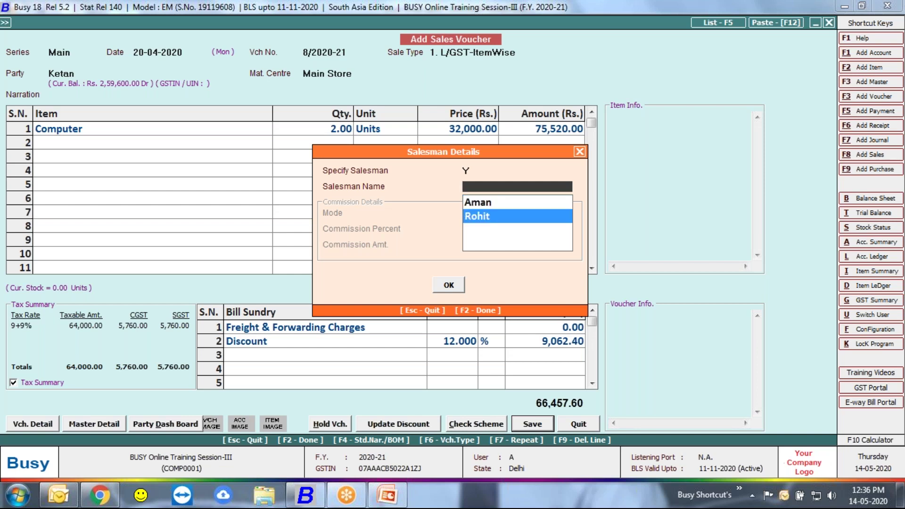
key(Return)
key(Return)
key(Return)
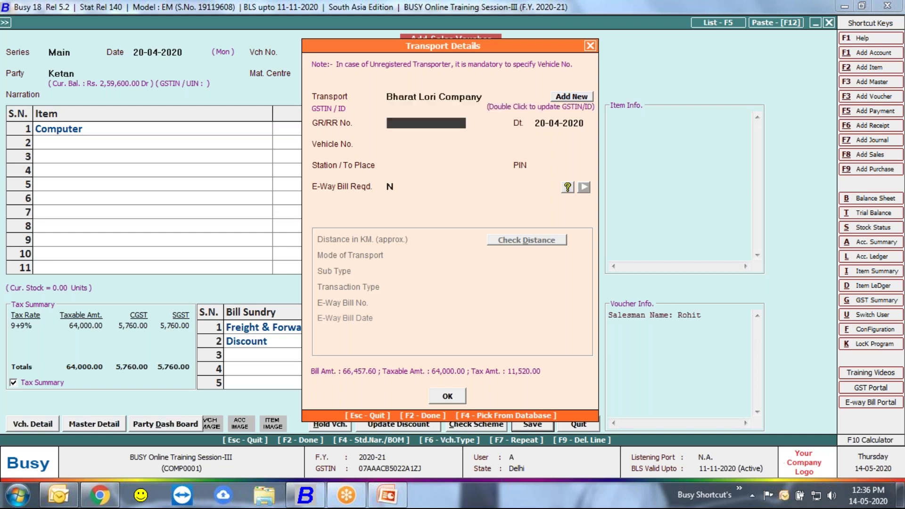
Step: Accept the transport details with Bharat Lori Company, and save and close the sales voucher
key(F2)
key(Right)
key(Return)
key(Escape)
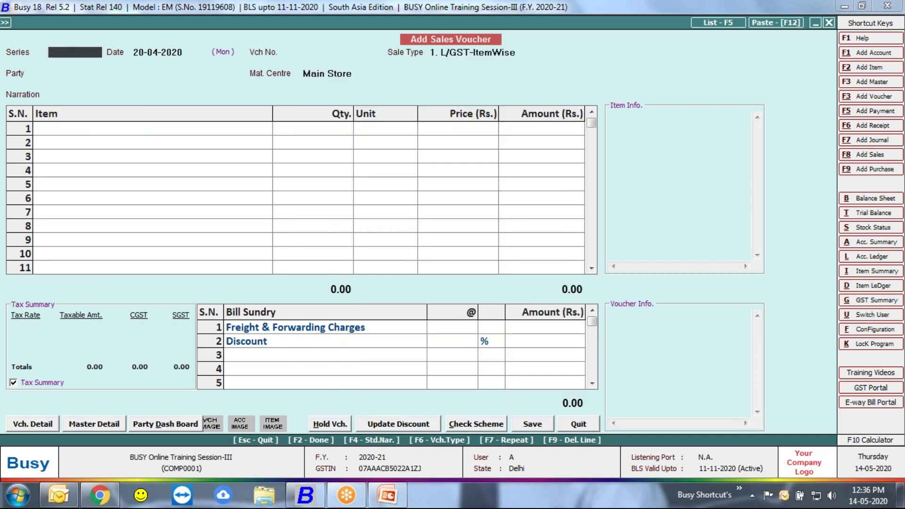
key(Escape)
Step: Start another Main-series sales voucher dated 25-04-2020 with the same customer as the party
key(Down)
key(Up)
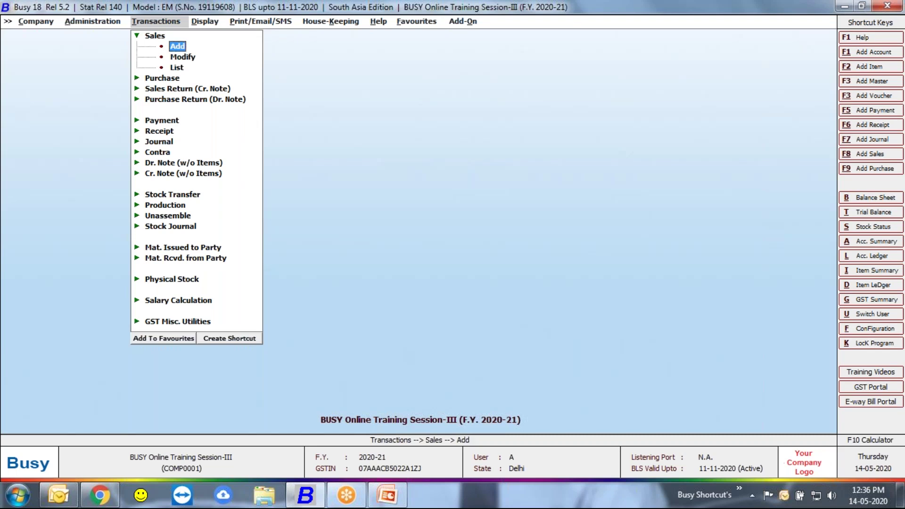
key(Return)
key(Return)
key(Return)
key(Escape)
text(25.4)
key(Return)
key(Return)
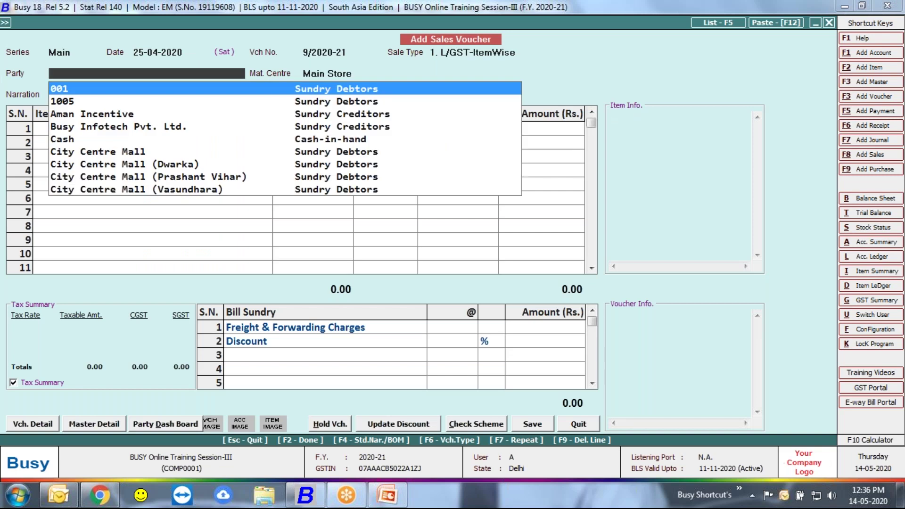
text(ket)
key(Return)
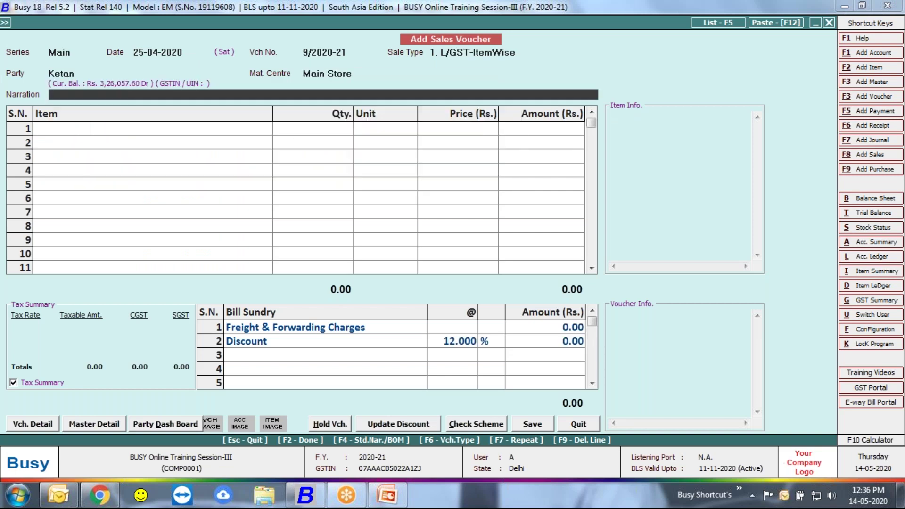
Step: Add 25 Pcs. of Nokia 6.1 at a price of 12,500, and finish the entry to reach the salesman details
key(Return)
text(no)
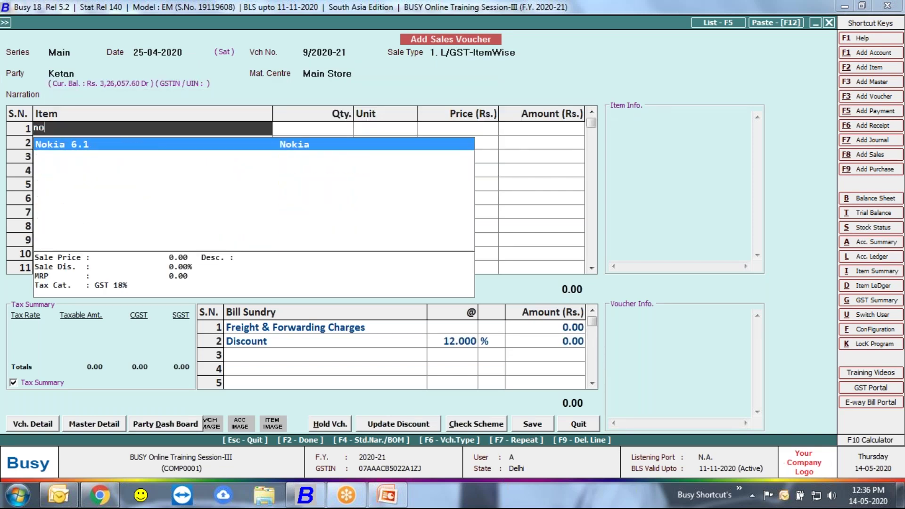
key(Return)
text(25)
key(Return)
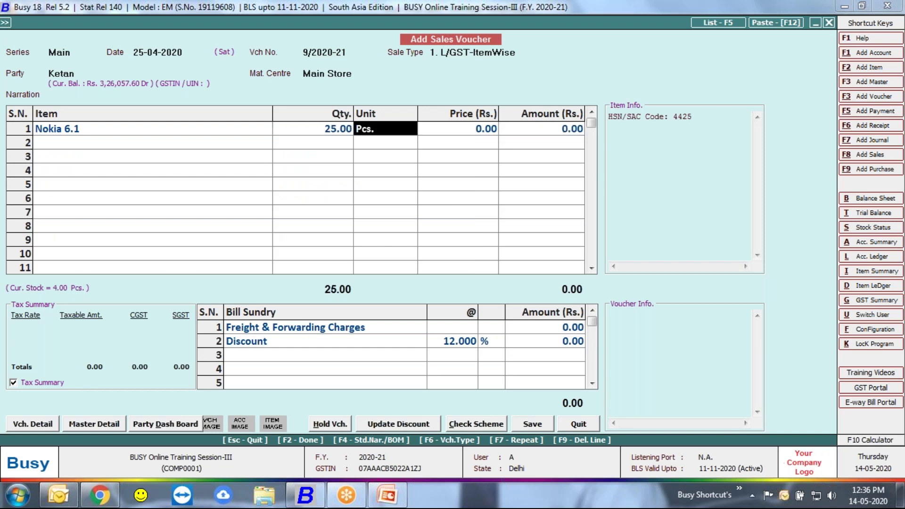
key(Return)
text(12500)
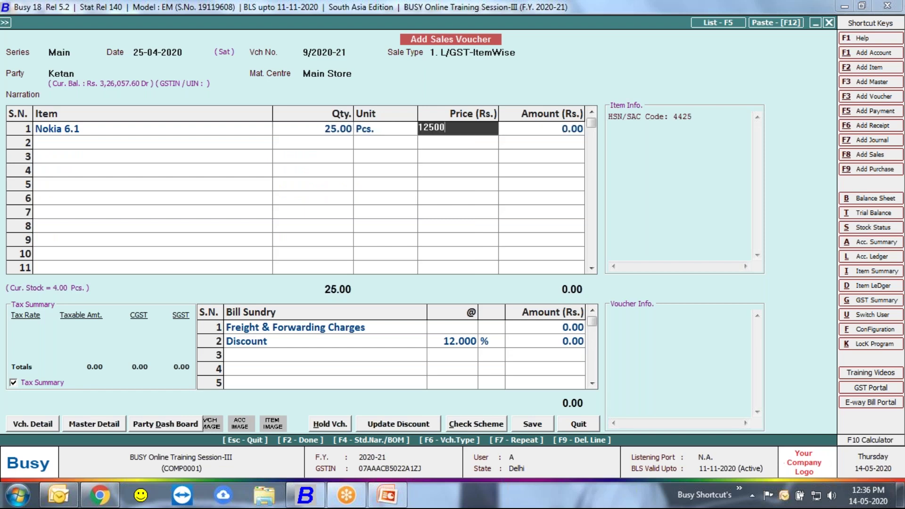
key(Return)
key(Return)
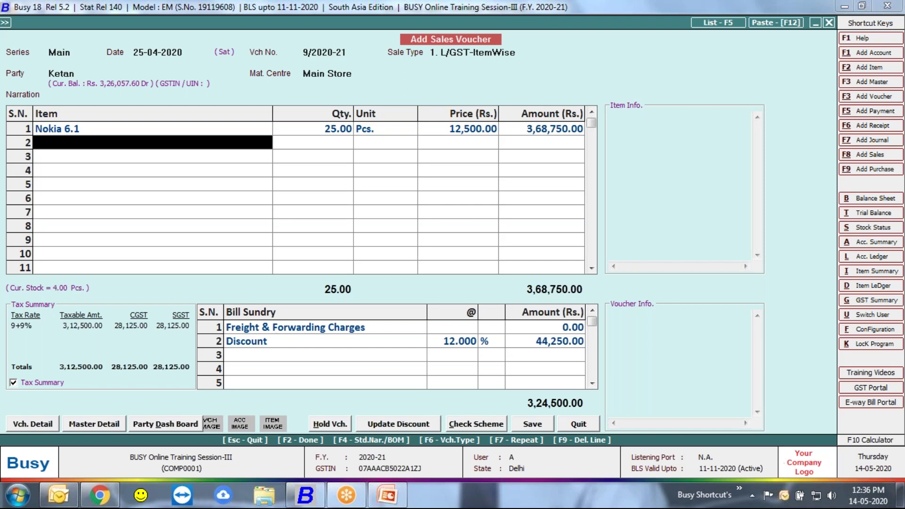
key(F2)
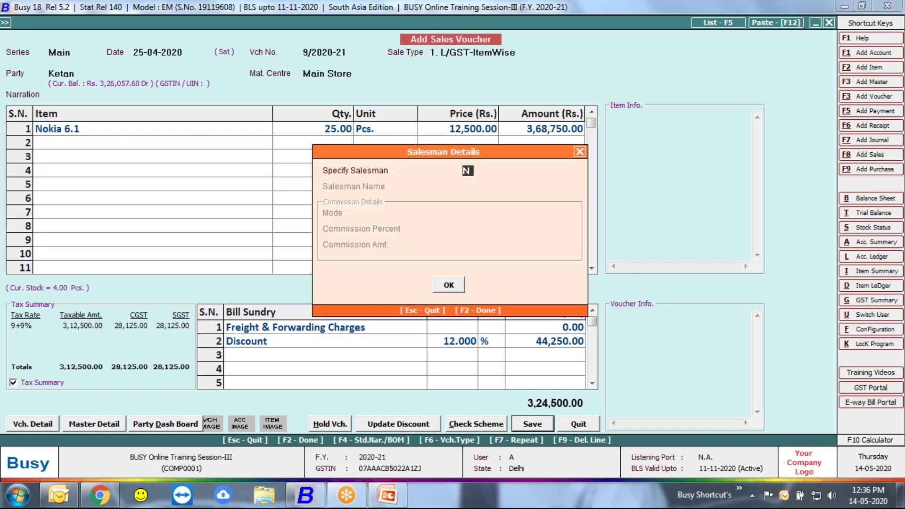
Step: Specify a salesman for the voucher, choosing the first listed salesman and accepting the default commission details
text(y)
key(Return)
key(Return)
key(Return)
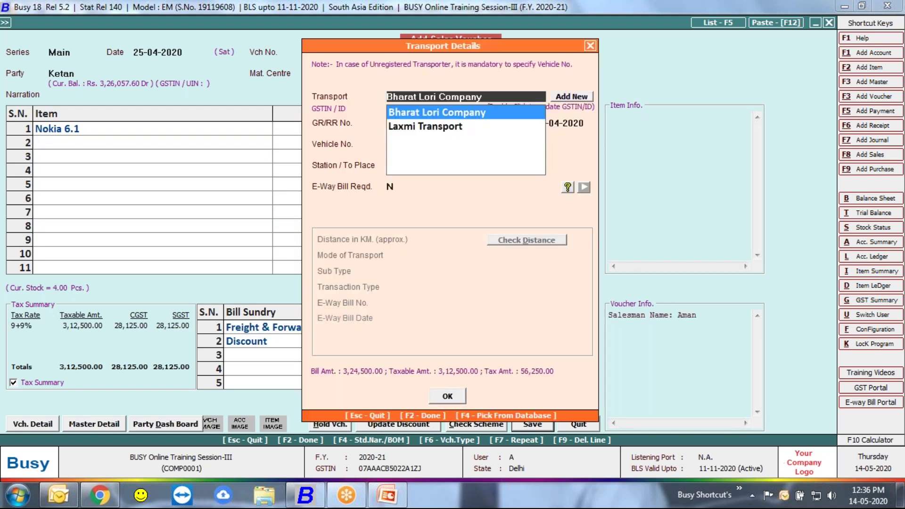
Step: Accept Bharat Lori Company as the transport, save the sales voucher without printing the invoice, and close voucher entry
key(Return)
key(F2)
key(Right)
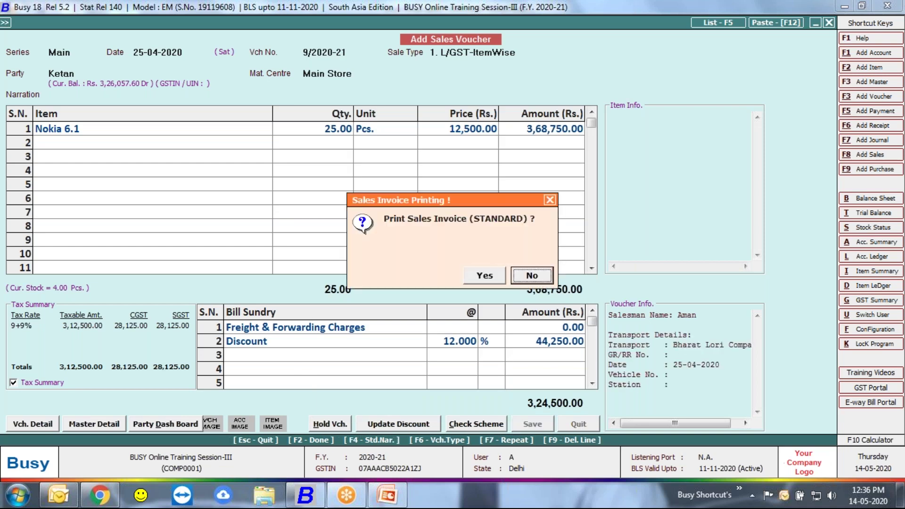
key(Return)
key(Escape)
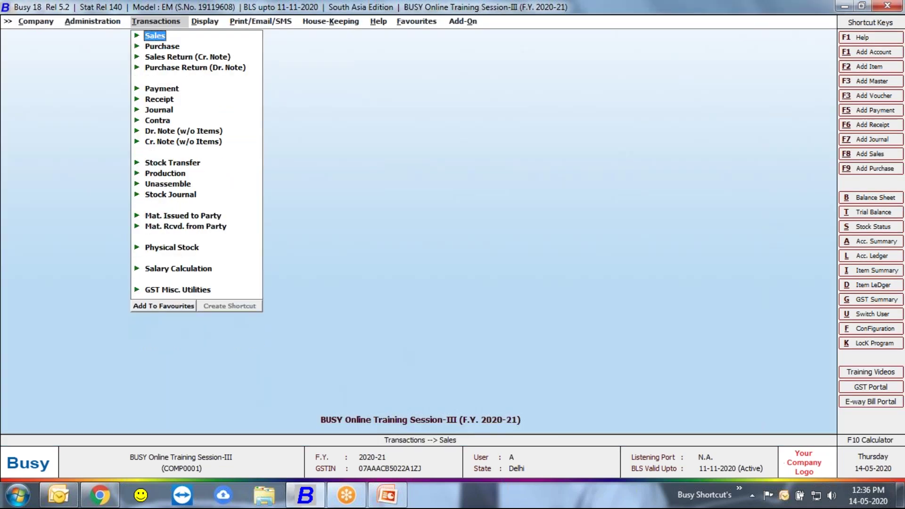
key(Escape)
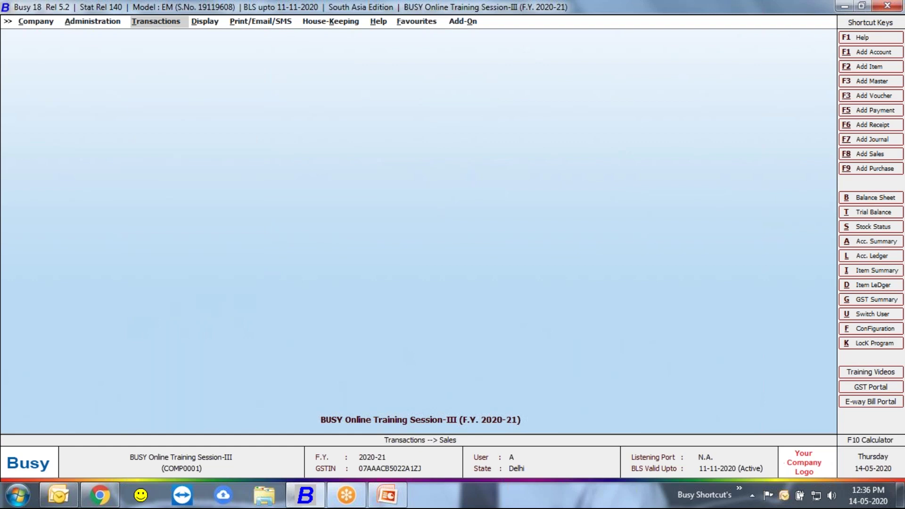
Step: Open the Commission Calculation report and choose to calculate commission for one salesman
key(Right)
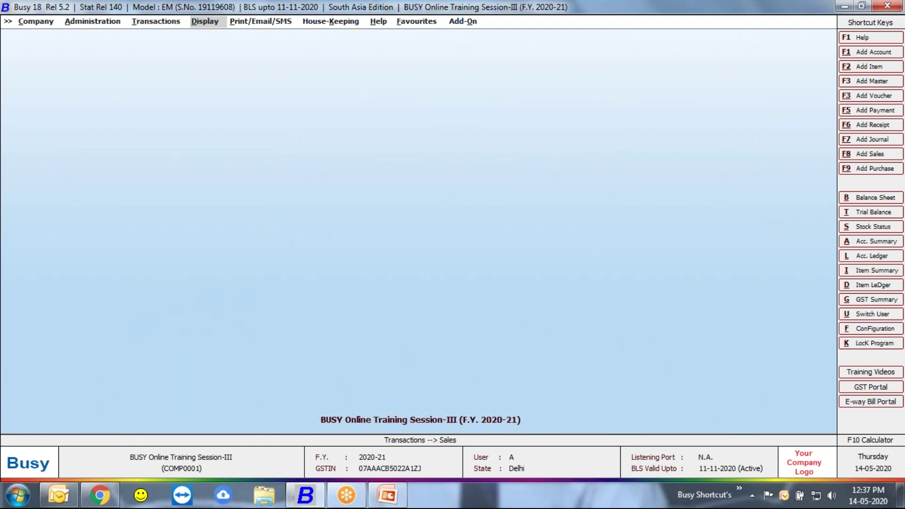
key(Return)
key(Down)
key(Down)
key(Down)
key(Down)
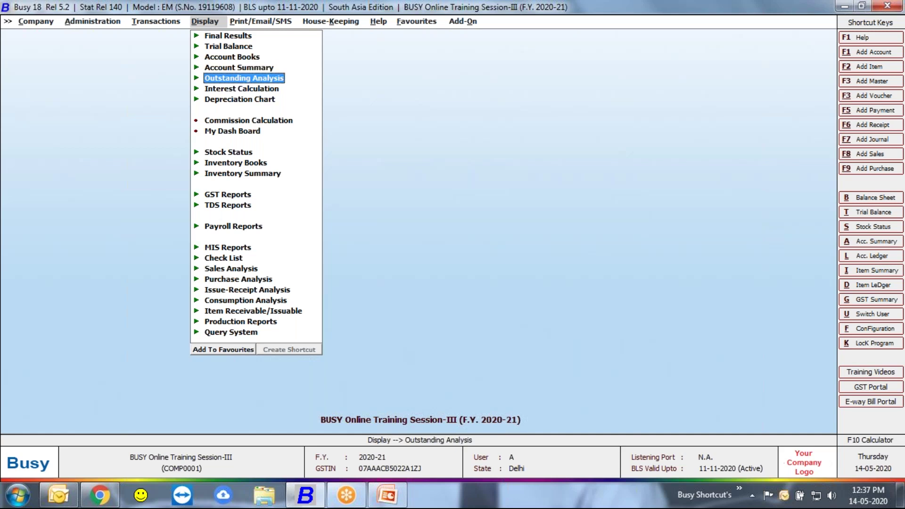
key(Down)
key(Down)
key(Down)
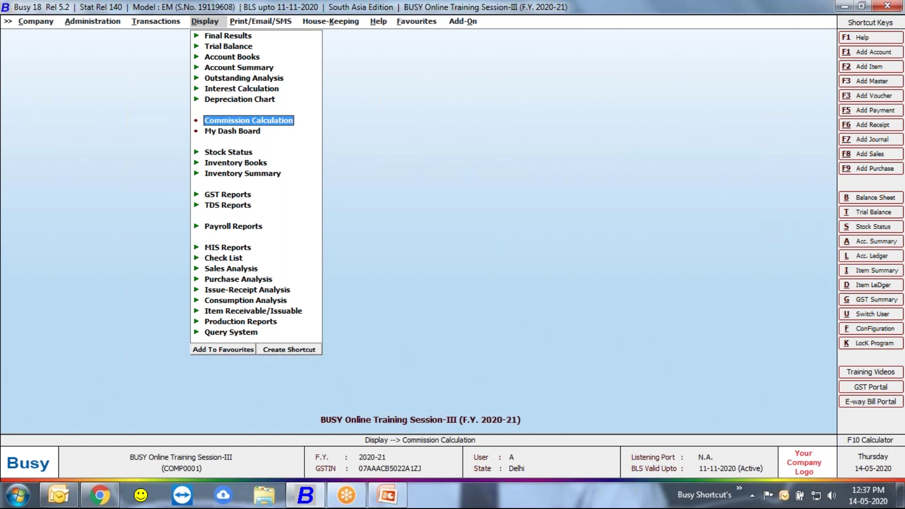
key(Return)
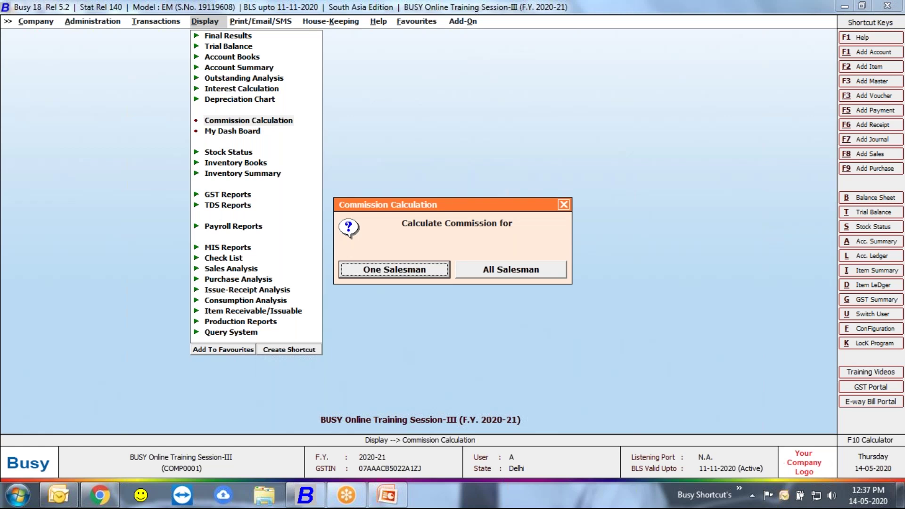
key(Return)
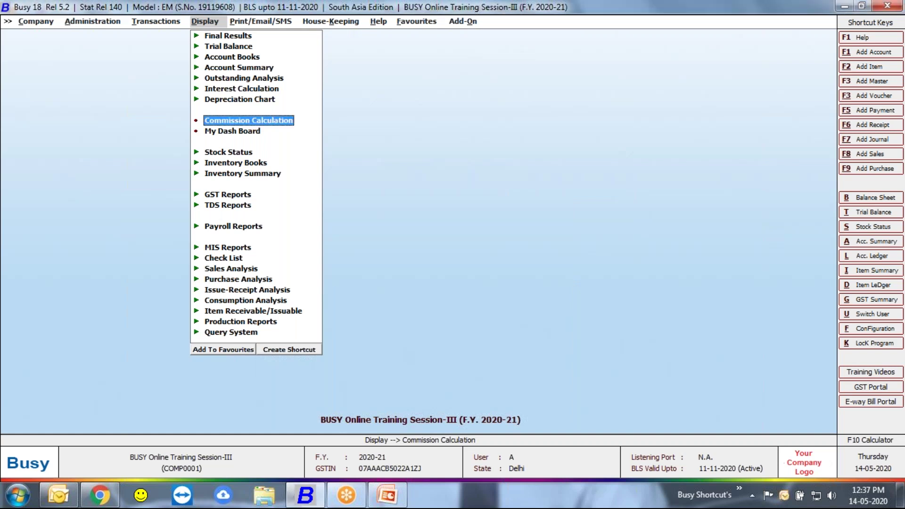
Step: Calculate the commission of the salesman used in the 20-04-2020 sale for the period 01-04-2020 to 25-04-2020
key(Return)
key(Return)
key(Return)
key(Return)
key(Return)
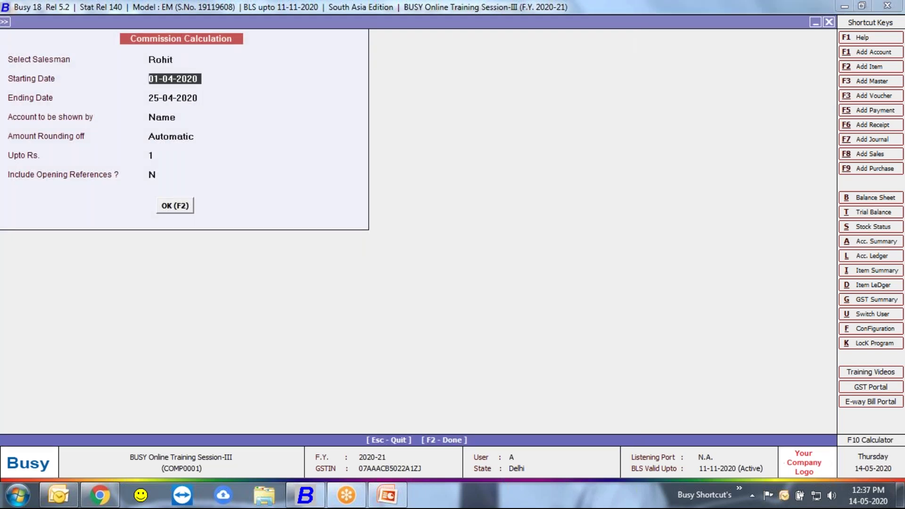
key(Return)
key(Return)
key(Return)
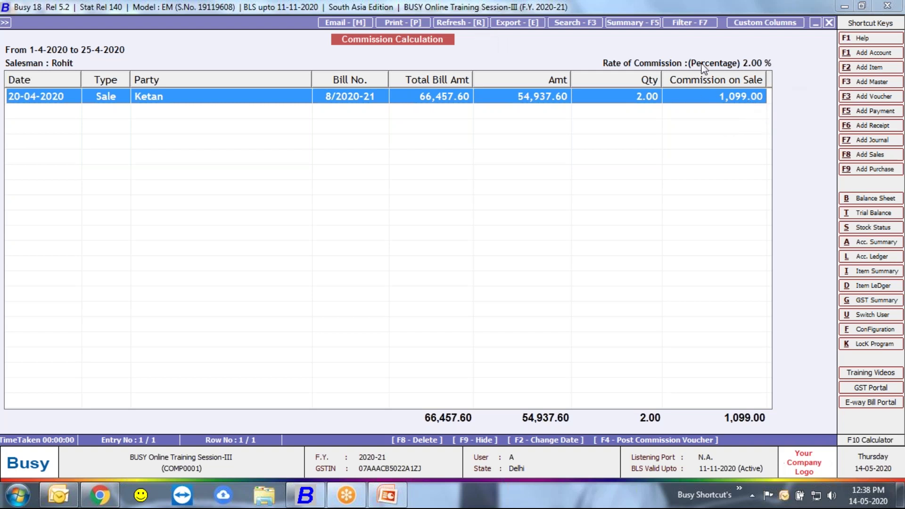
Step: Post the commission voucher in the Main series dated 25-04-2020, with this salesman's incentive account as the commission payable account for sale
click(625, 441)
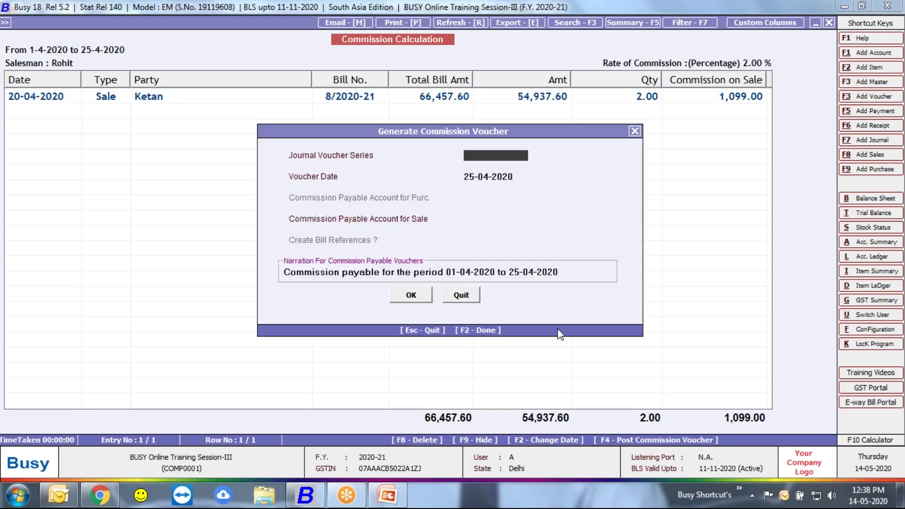
key(Return)
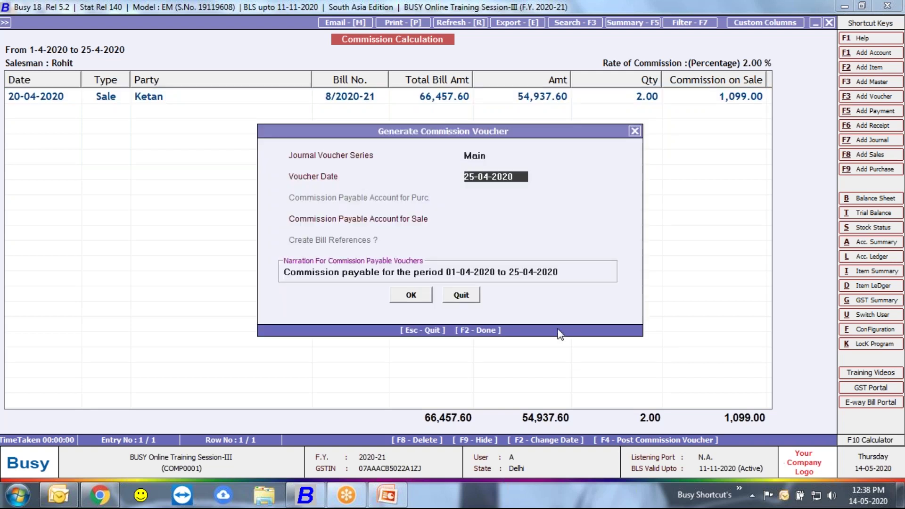
key(Return)
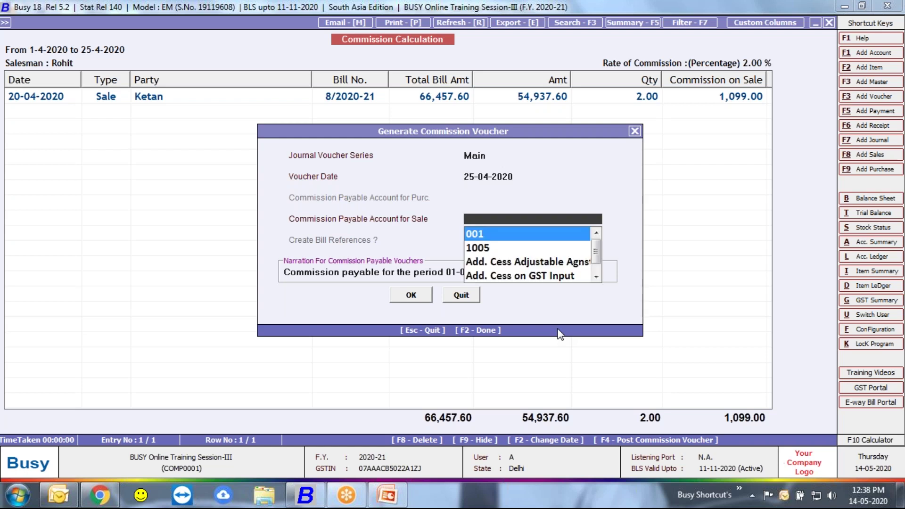
text(rohi)
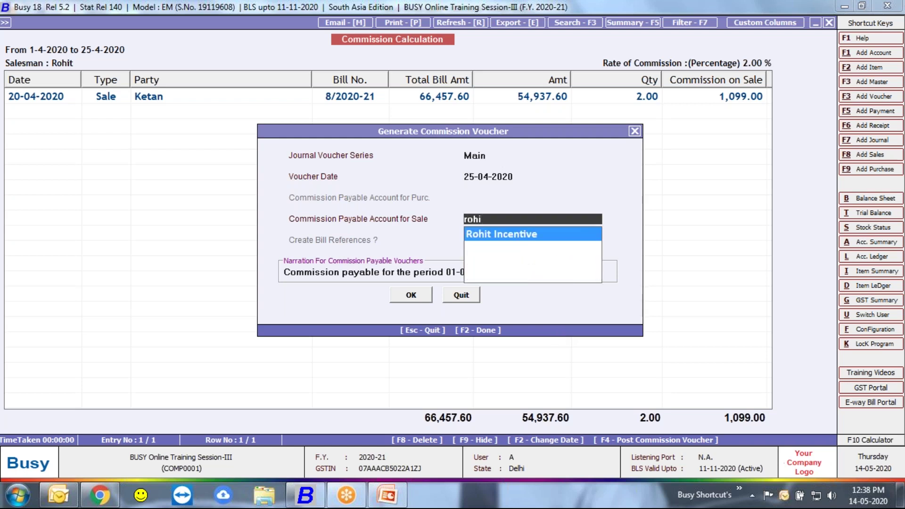
key(Return)
key(Return)
key(Return)
key(Return)
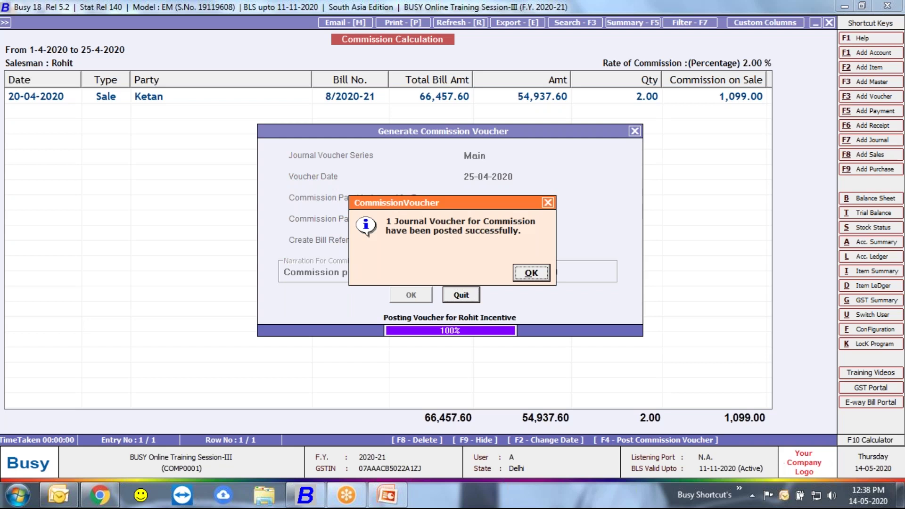
key(Return)
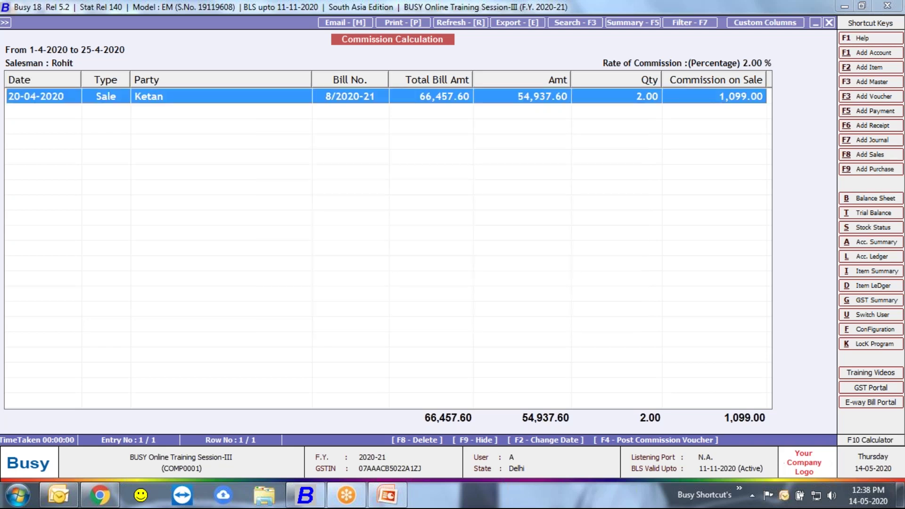
Step: Review the ledger of this salesman's incentive account for 01-04-2020 to 25-04-2020, and return to the commission report
key(alt+l)
text(Rohit Incentive)
key(Return)
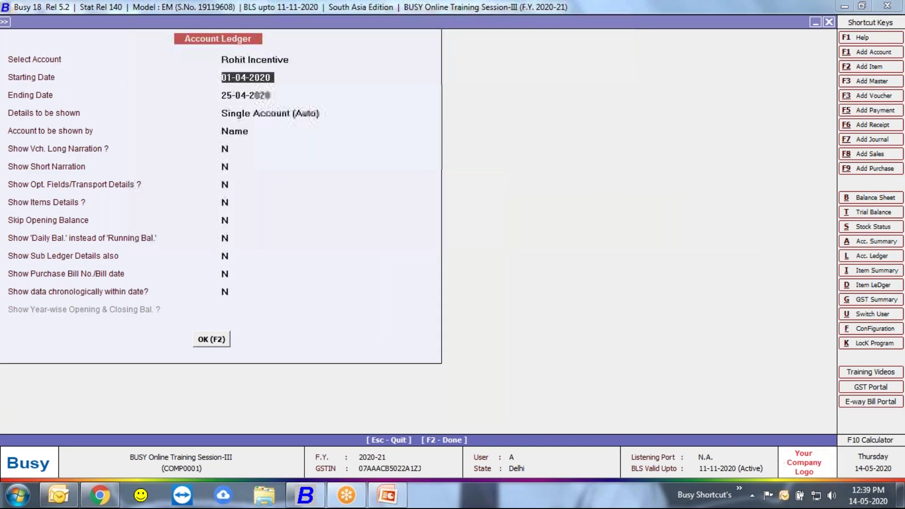
key(F2)
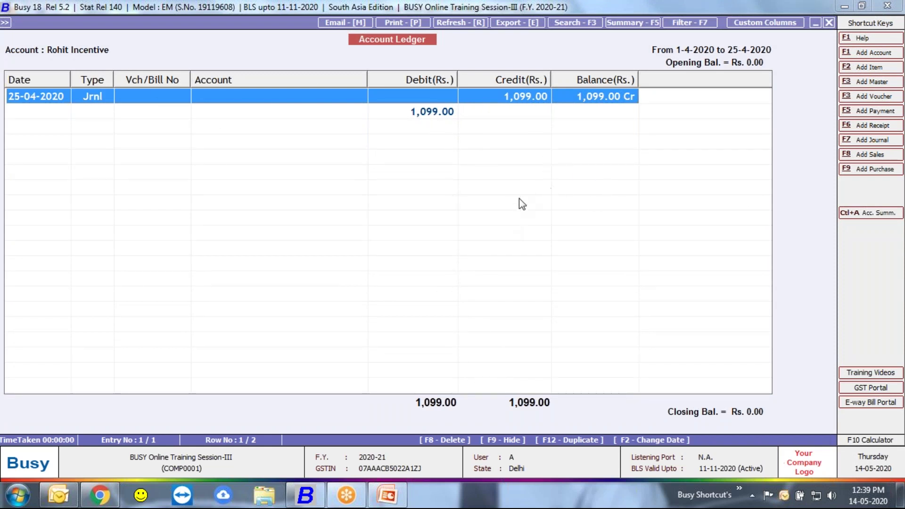
key(Escape)
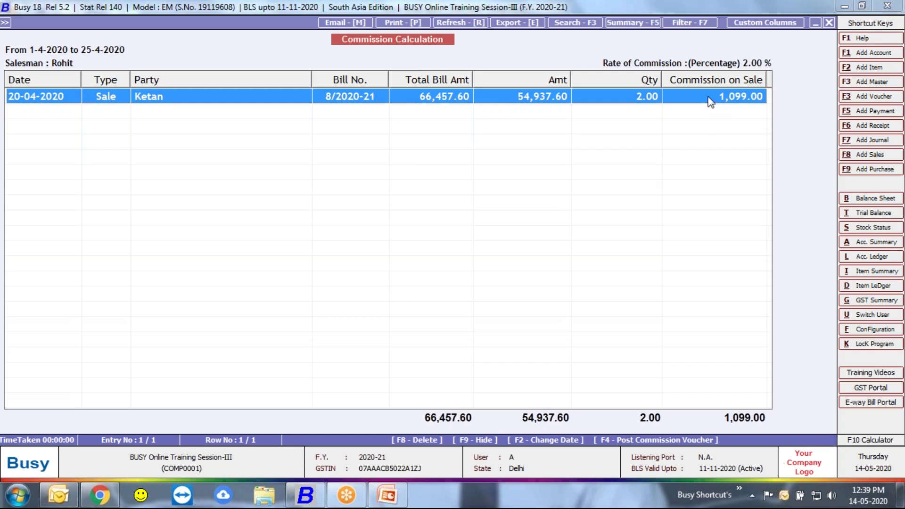
Step: Recalculate the commission report for the salesman of the 25-04-2020 sale, keeping the period 01-04-2020 to 25-04-2020
key(Escape)
text(aman)
key(Return)
key(Return)
key(Return)
key(Return)
key(Return)
key(Return)
key(Return)
key(Return)
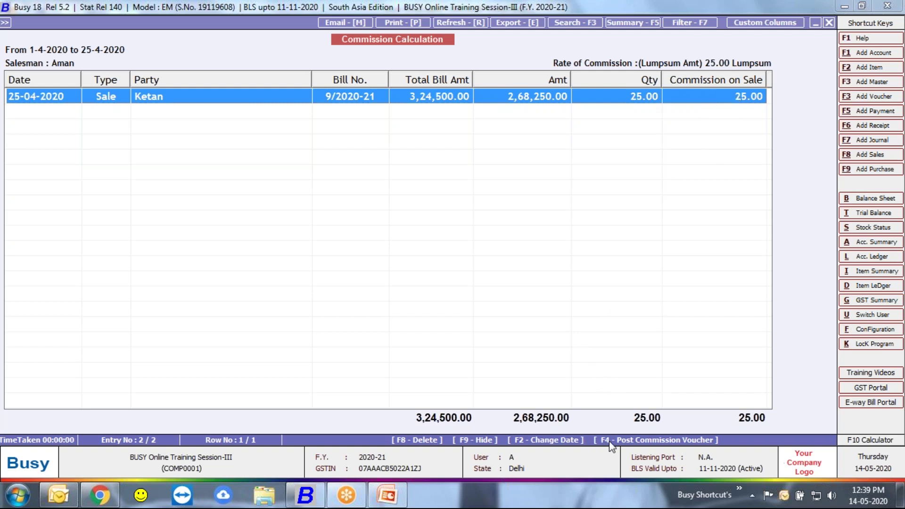
Step: Post this salesman's commission voucher in the Main series dated 25-04-2020 to his own incentive account, and close the report
key(F4)
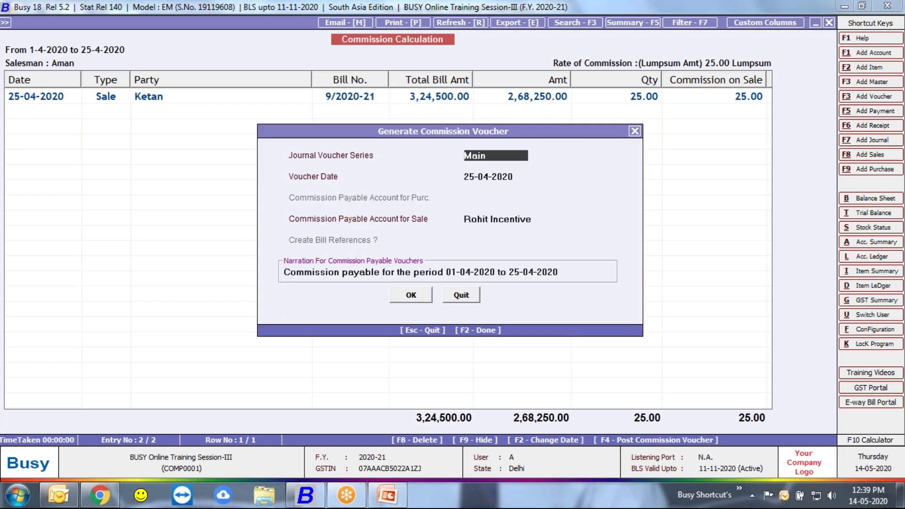
key(Return)
key(Return)
key(Up)
text(inc)
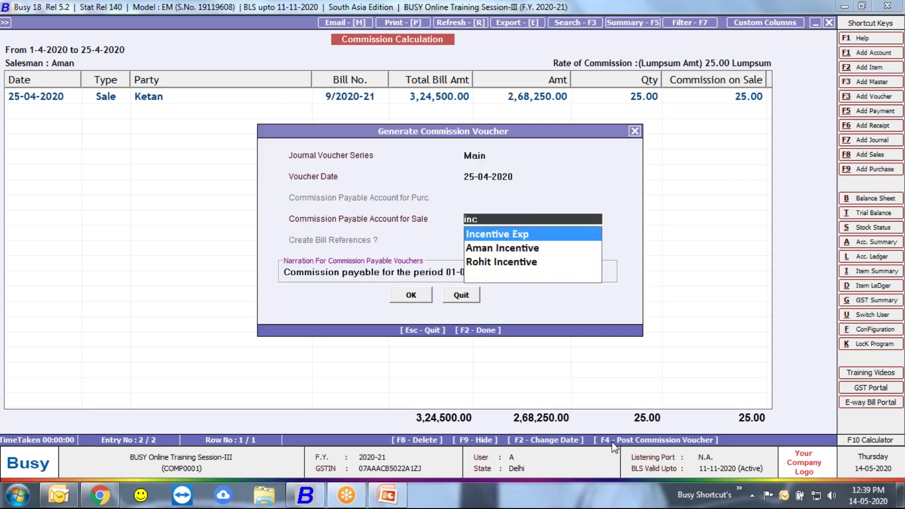
key(Return)
key(Return)
key(Return)
key(Return)
key(Escape)
key(Escape)
key(Escape)
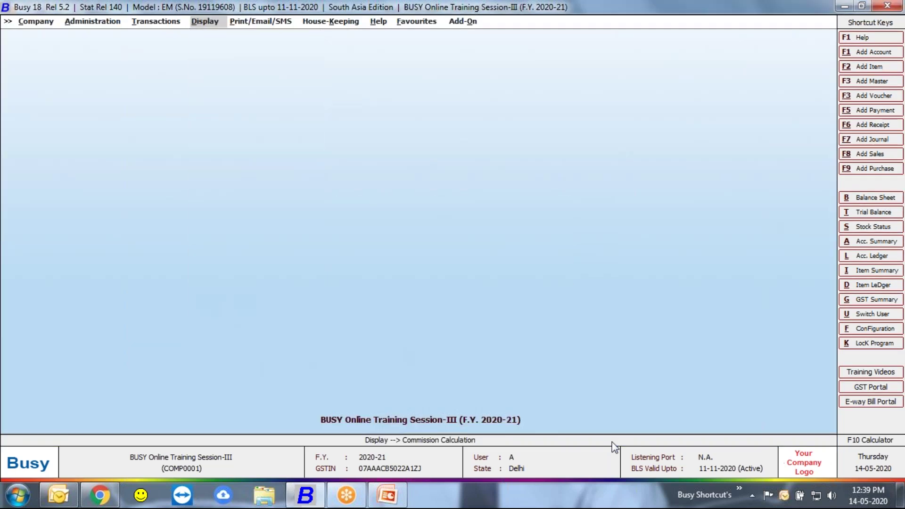
Step: Examine the second salesman's incentive account ledger for 01-04-2020 to 25-04-2020 and its commission journal voucher, and close both
key(alt+l)
text(ma)
key(BackSpace)
key(BackSpace)
text(ama)
key(Return)
key(Return)
key(Return)
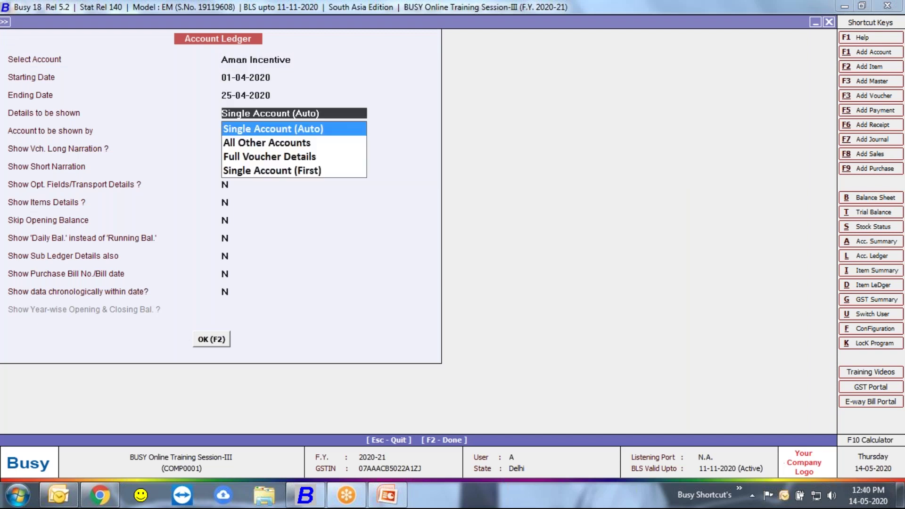
key(F2)
key(Return)
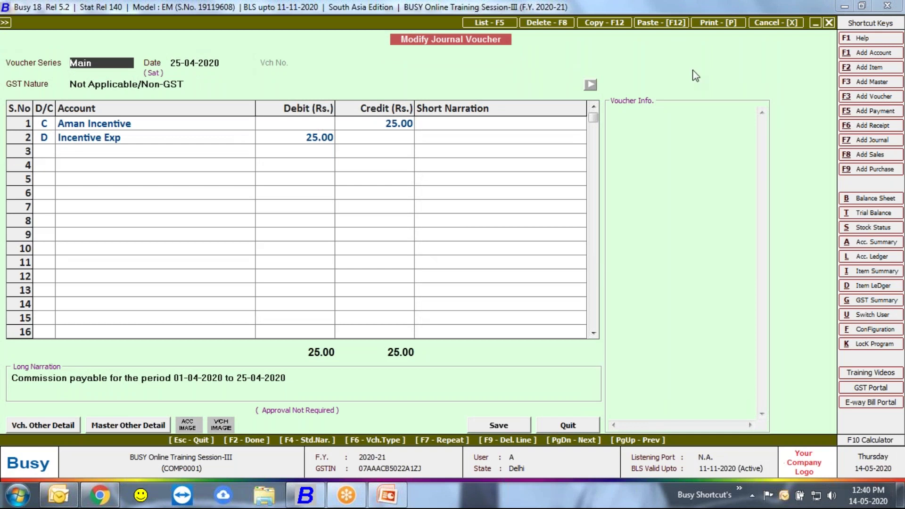
key(Escape)
key(Escape)
key(Escape)
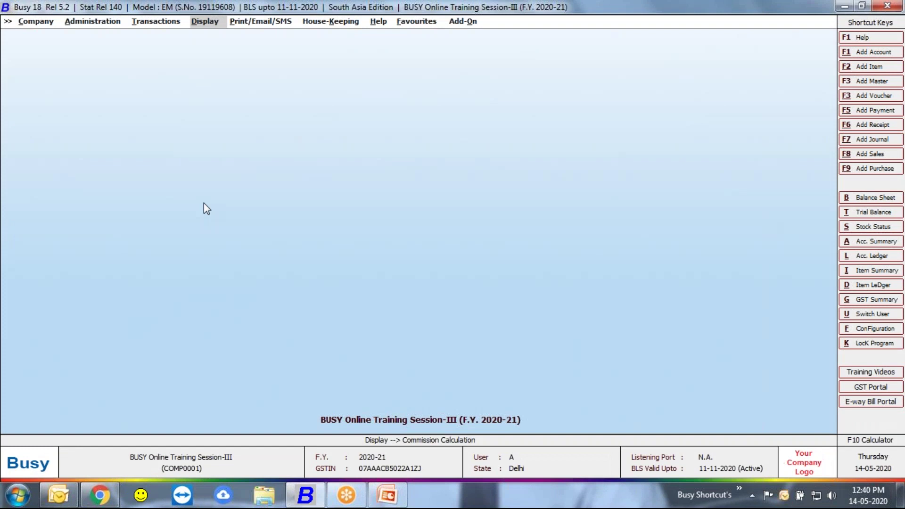
Step: Locate the standard account registers among the account books reports
key(Return)
key(Up)
key(Up)
key(Up)
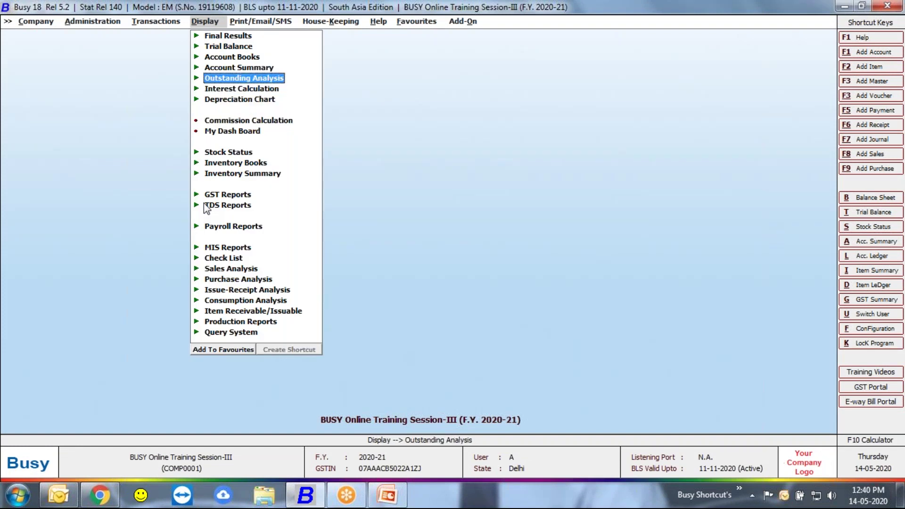
key(Up)
key(Left)
key(Left)
key(Right)
key(Right)
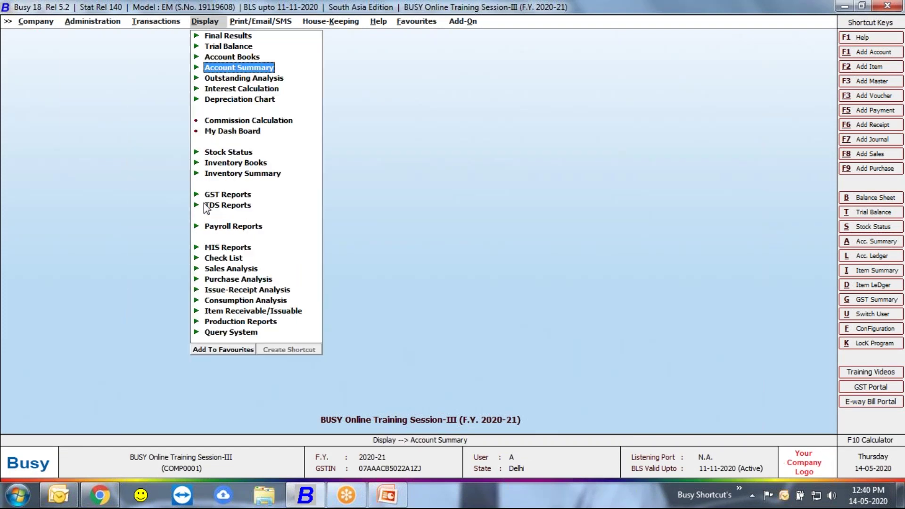
key(Down)
key(Down)
key(Down)
key(Up)
key(Up)
key(Up)
key(Down)
key(Down)
key(Up)
key(Up)
key(Up)
key(Right)
key(Down)
key(Down)
key(Down)
key(Down)
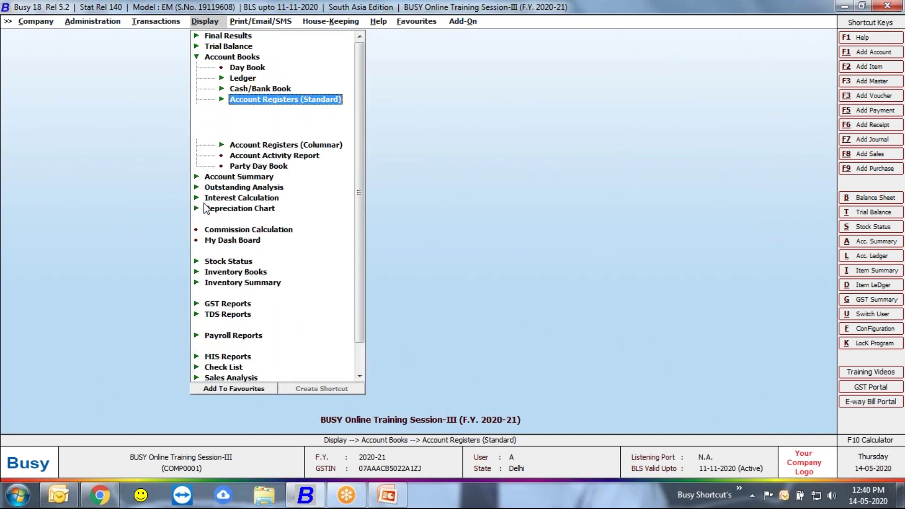
Step: Open the standard Sales Register options for all voucher series, examine the salesman range choices, and leave the report
key(Right)
key(Down)
key(Return)
key(Return)
key(Escape)
key(Return)
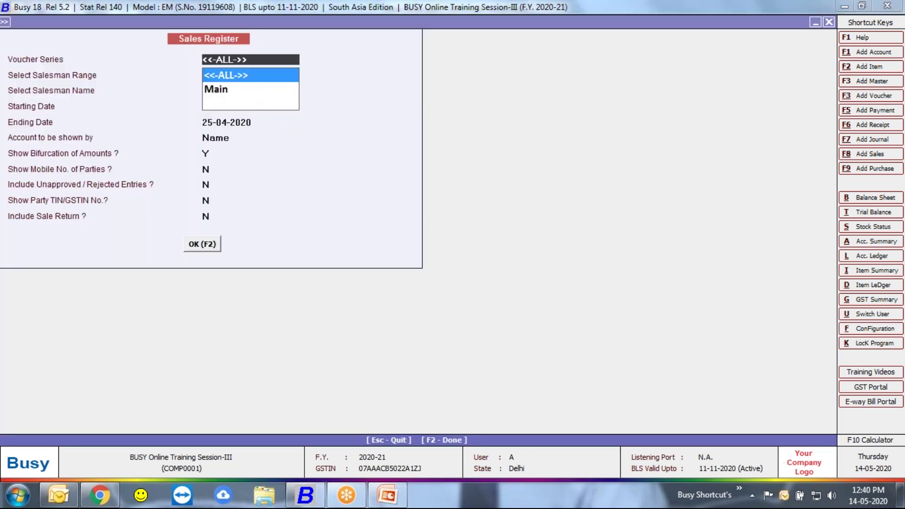
key(Return)
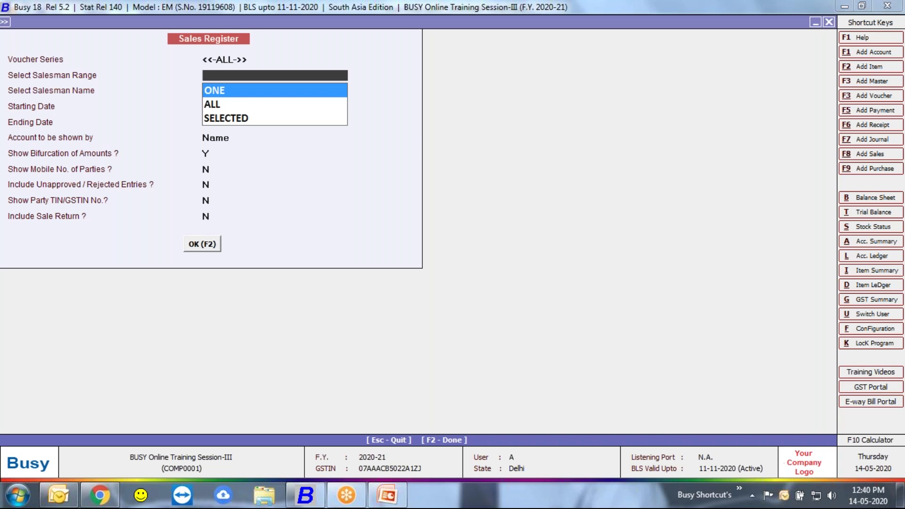
key(Escape)
key(Escape)
key(Escape)
key(Escape)
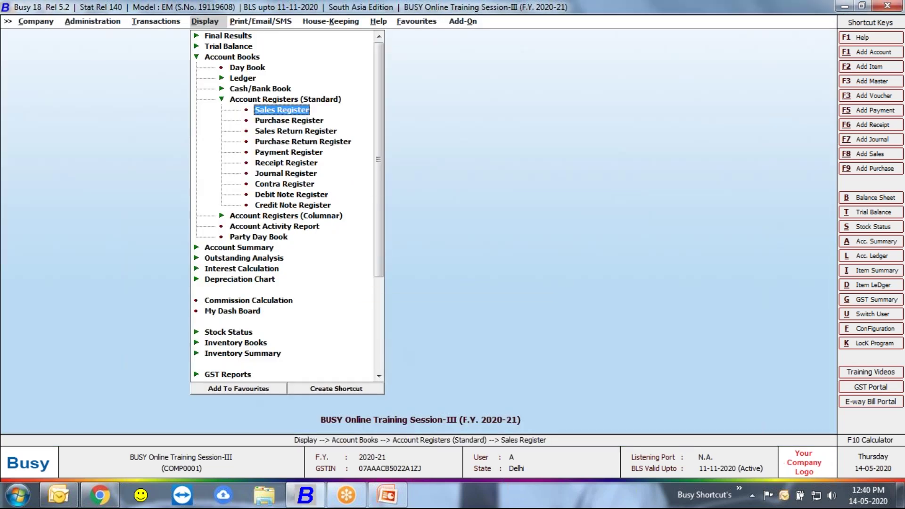
key(Escape)
Step: Open the standard Sales Register for all voucher series and set the salesman range to ONE
key(Return)
key(Down)
key(Down)
key(Down)
key(Return)
key(Return)
key(Return)
key(Return)
key(Return)
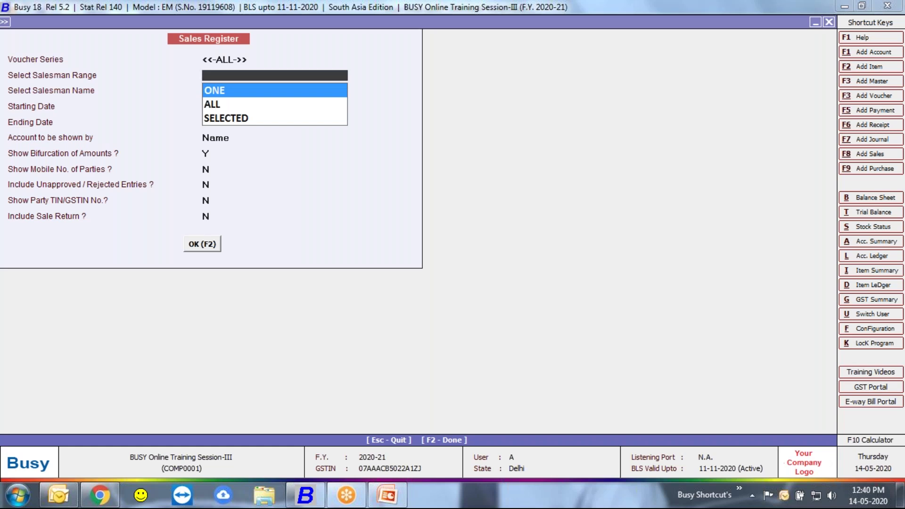
key(Return)
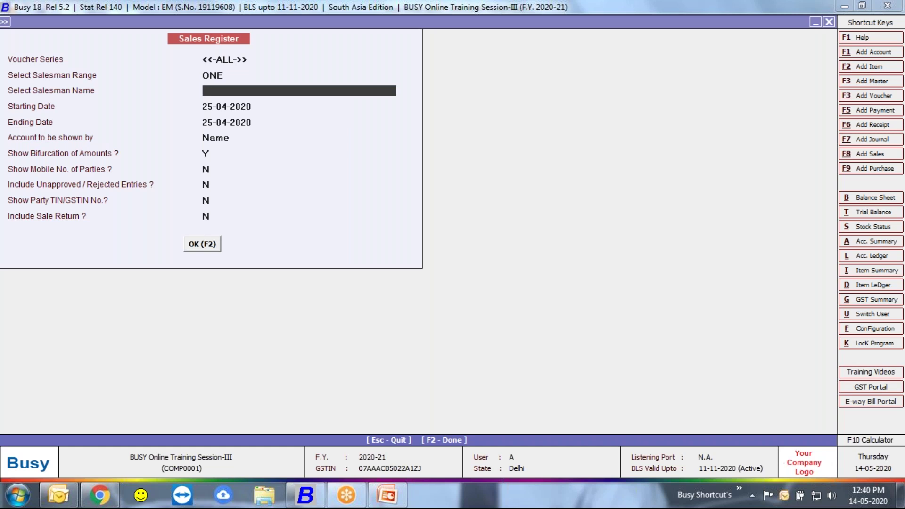
Step: Generate the first salesman's sales register from 01-04-2020 to 25-04-2020, keeping the remaining report options unchanged
text(an)
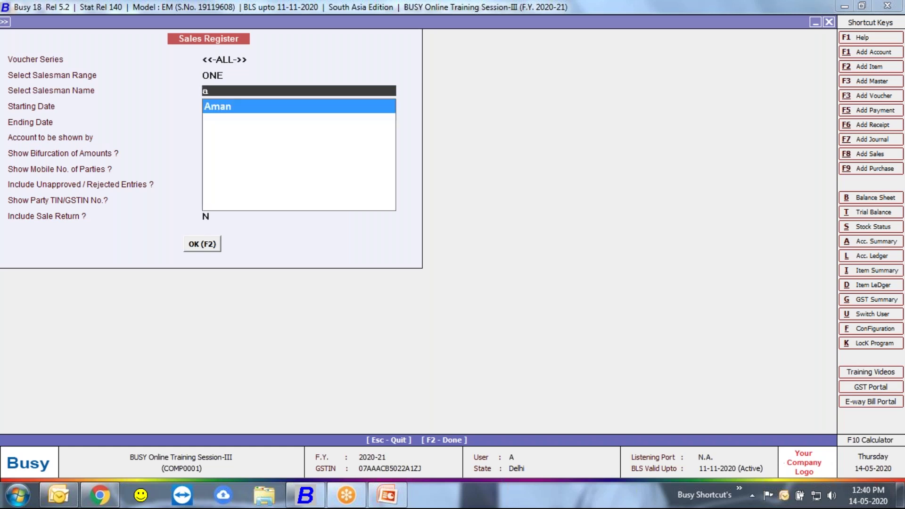
key(Return)
text(1.4)
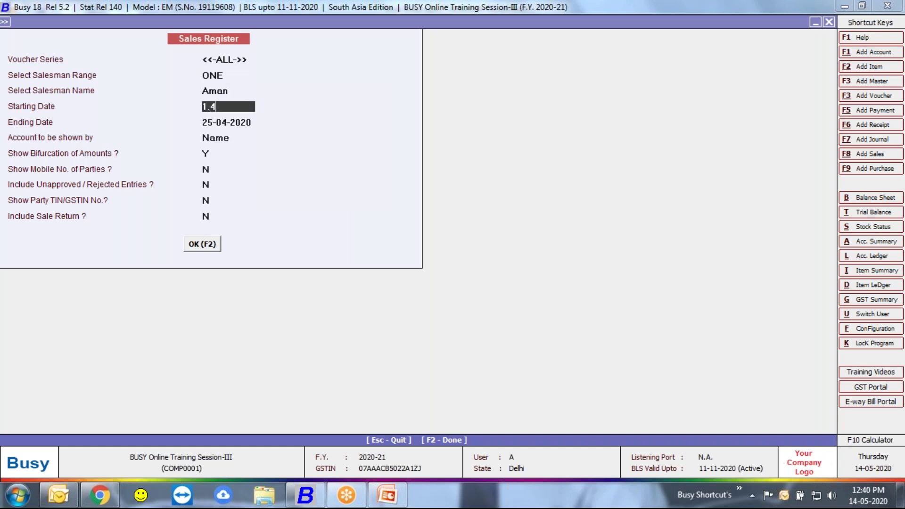
key(Return)
key(Return)
key(Return)
key(Return)
key(Return)
key(Return)
key(Return)
key(Return)
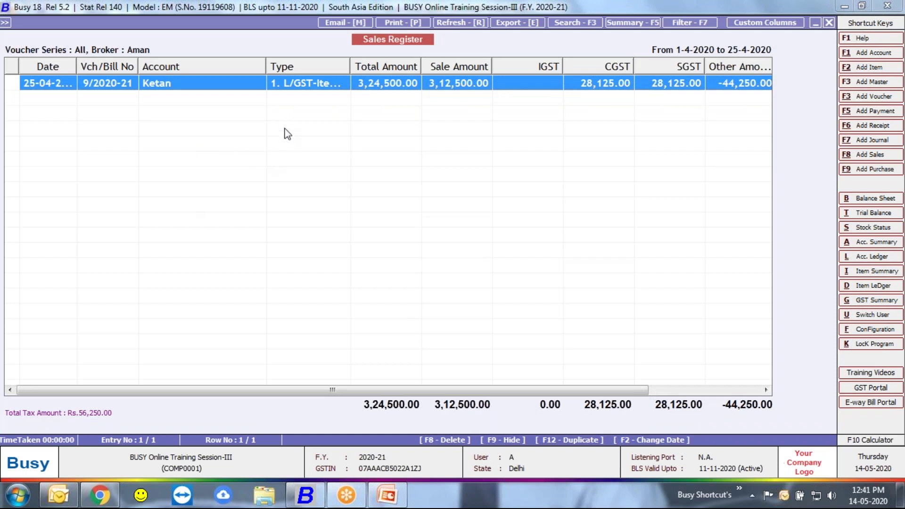
Step: Examine the remaining columns of the salesman's sales register, and close the report
drag(311, 395, 518, 387)
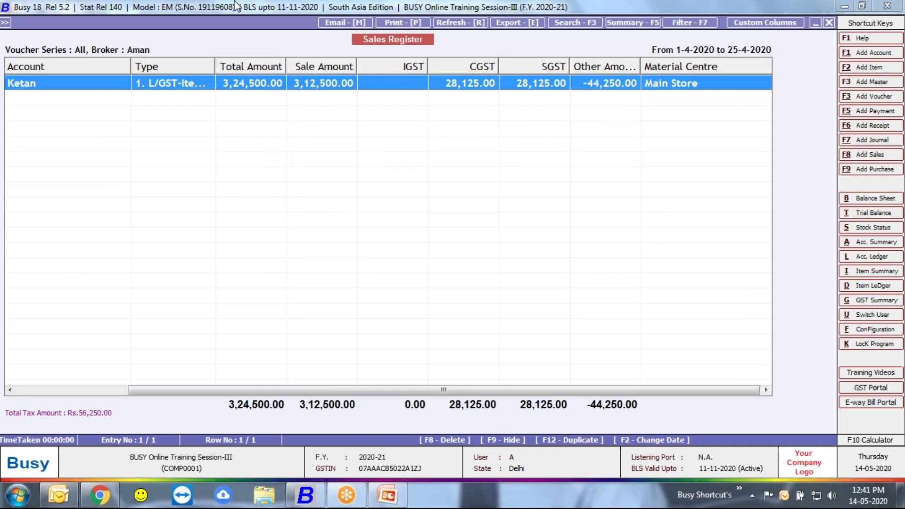
key(Escape)
key(Escape)
key(Escape)
key(Escape)
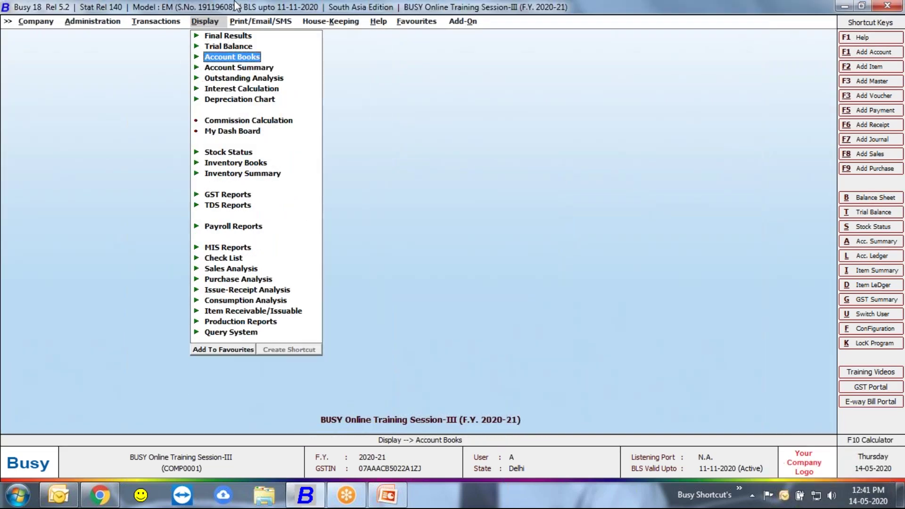
Step: In the accounts features, disable Salesman/Broker-wise Reporting and Targets, enable Budgets, then save and leave the configuration
key(Left)
key(Left)
key(Down)
key(Return)
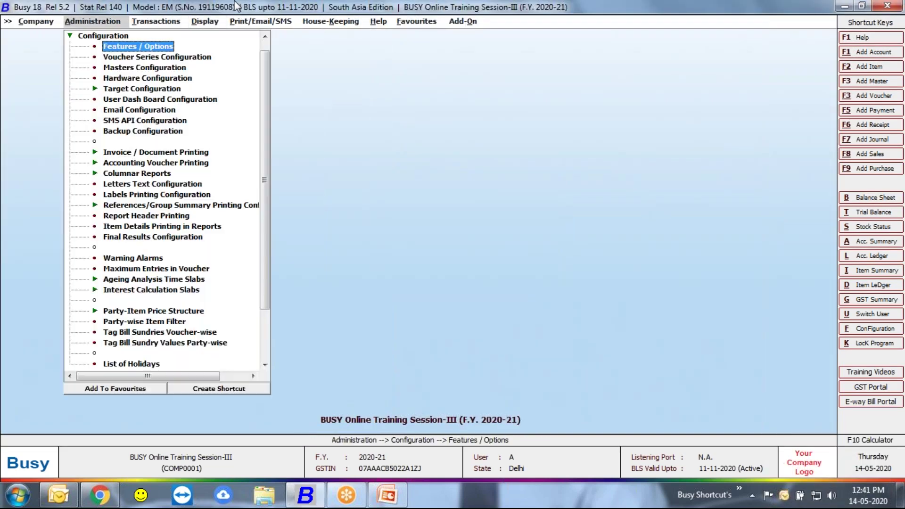
key(Return)
key(Return)
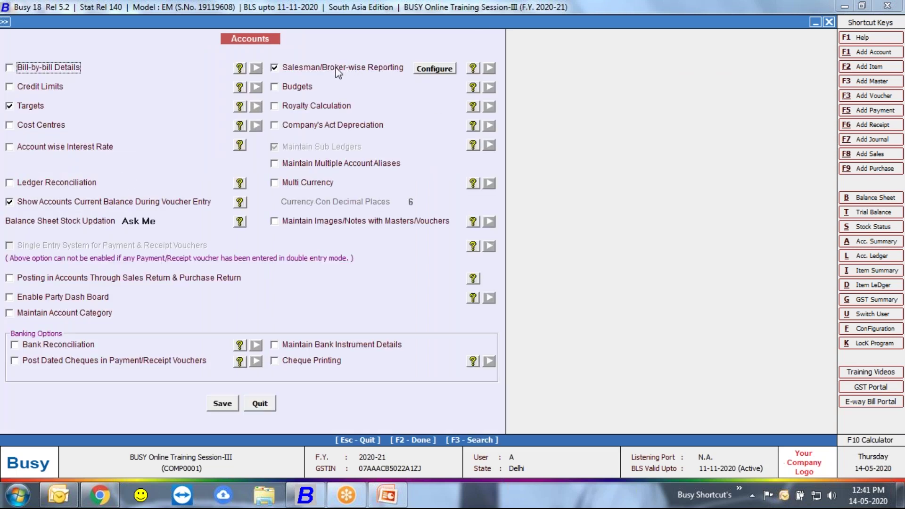
click(667, 21)
click(341, 68)
click(10, 108)
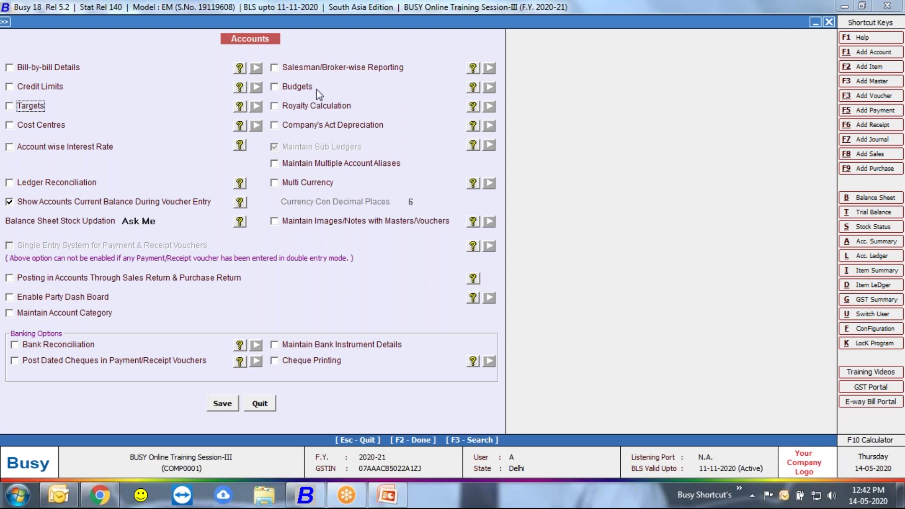
click(298, 89)
click(228, 403)
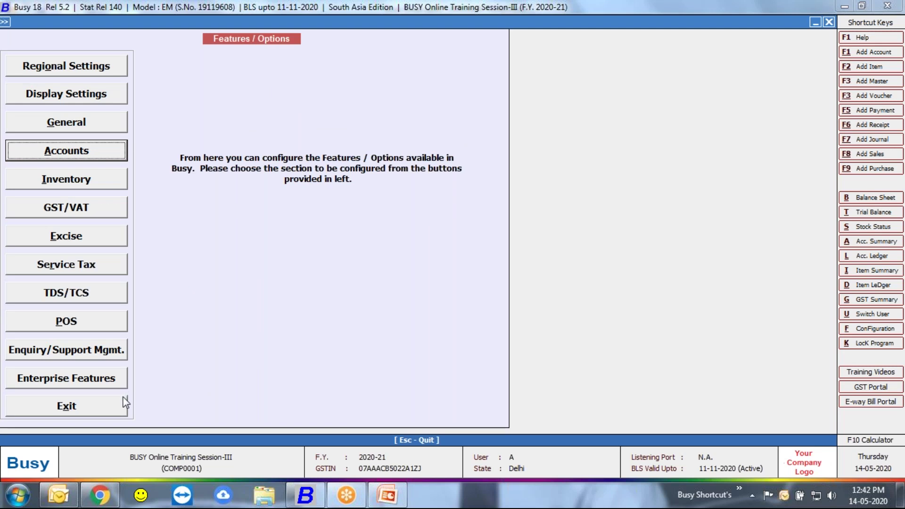
click(123, 402)
Step: Open the Advertisement & Publicity account master for modification
click(89, 37)
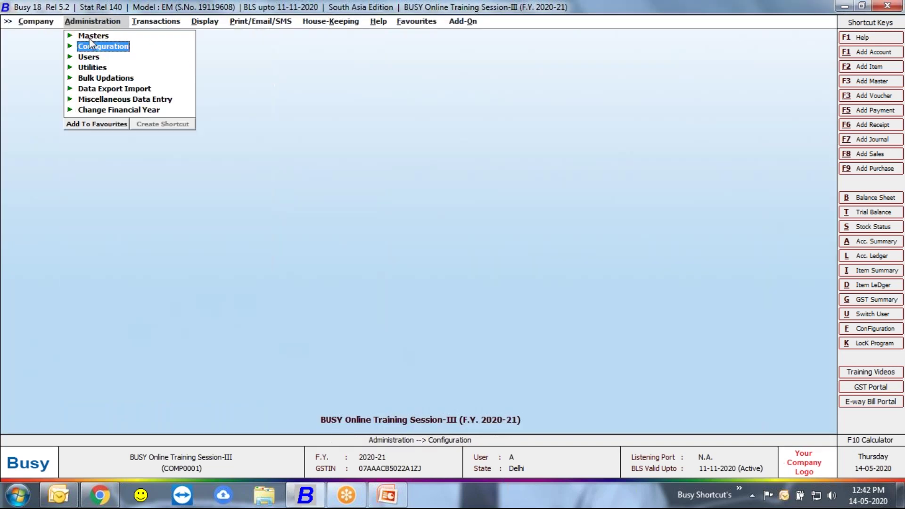
click(90, 37)
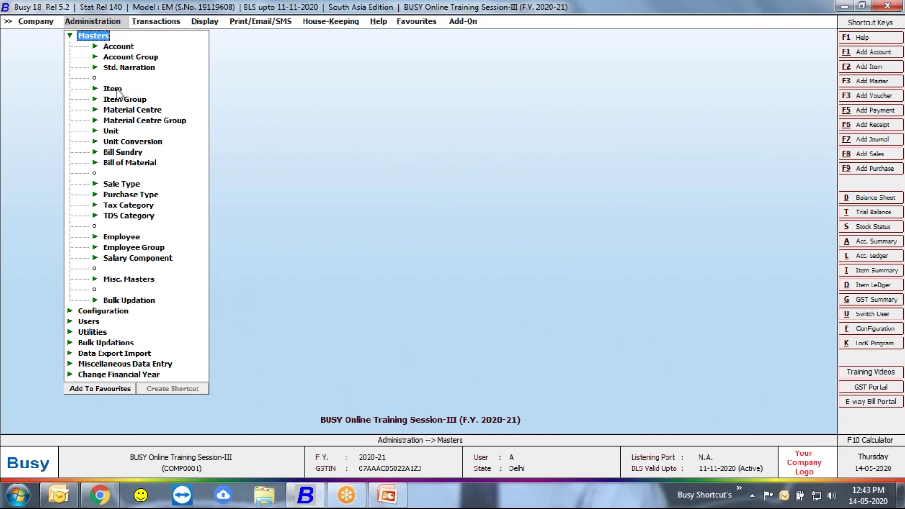
click(121, 48)
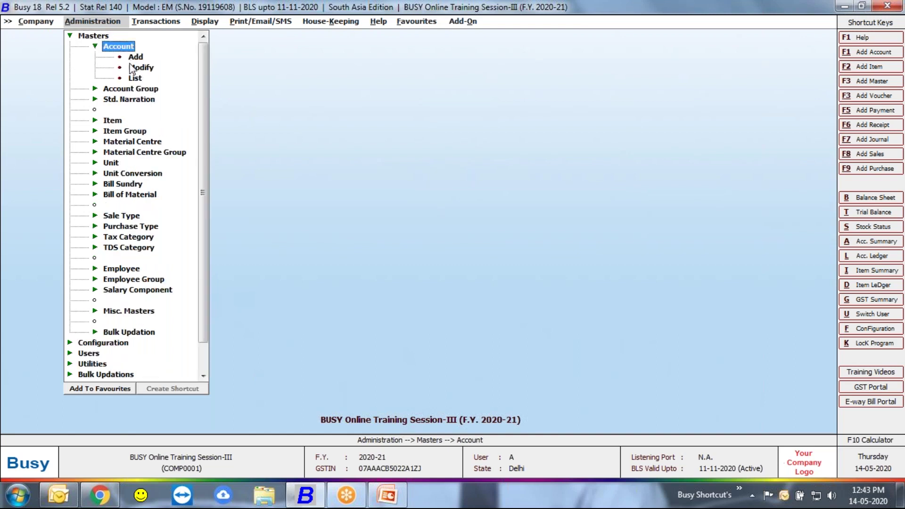
click(131, 68)
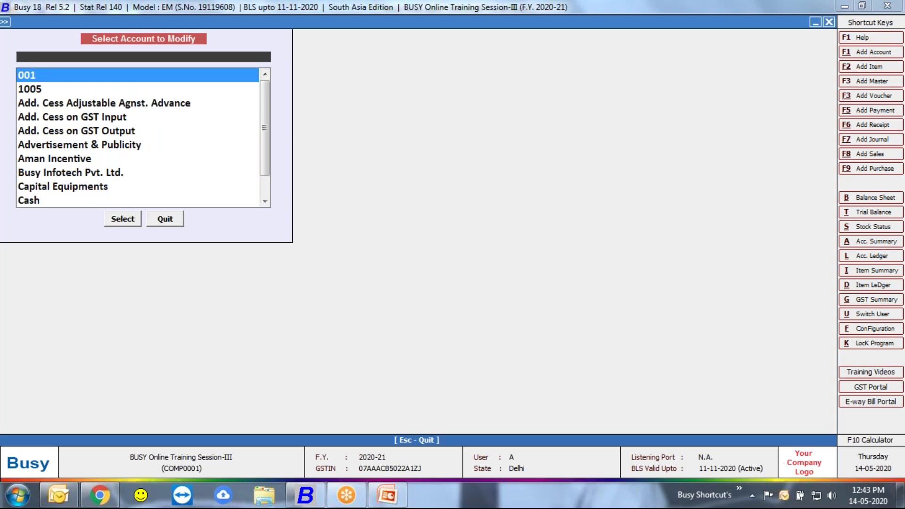
text(ad)
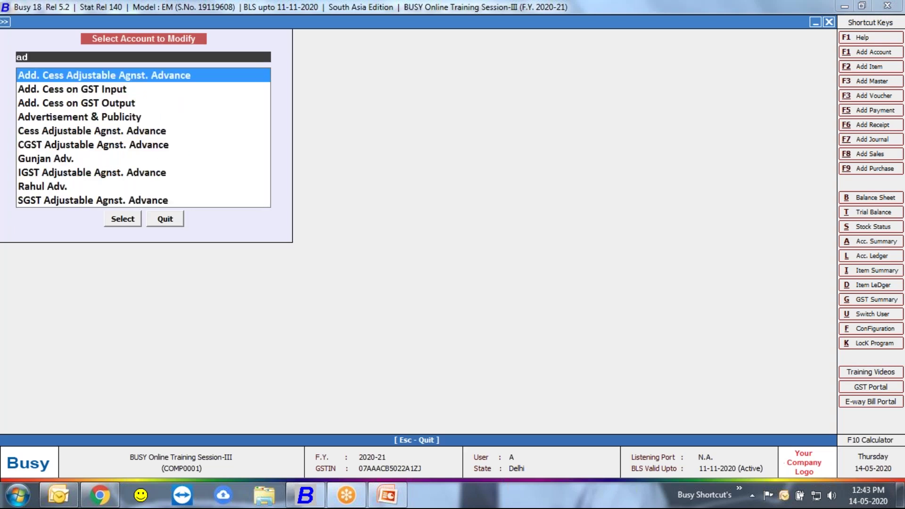
text(vertisement & Publicity)
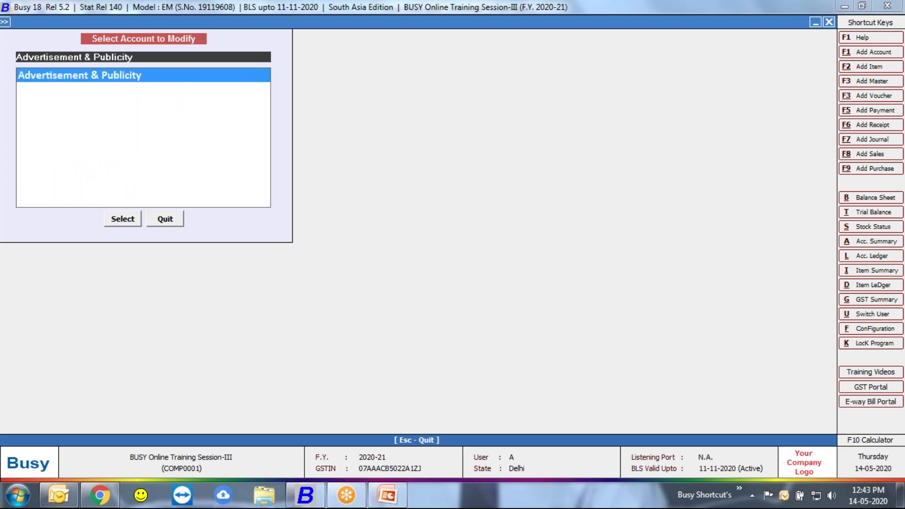
key(Return)
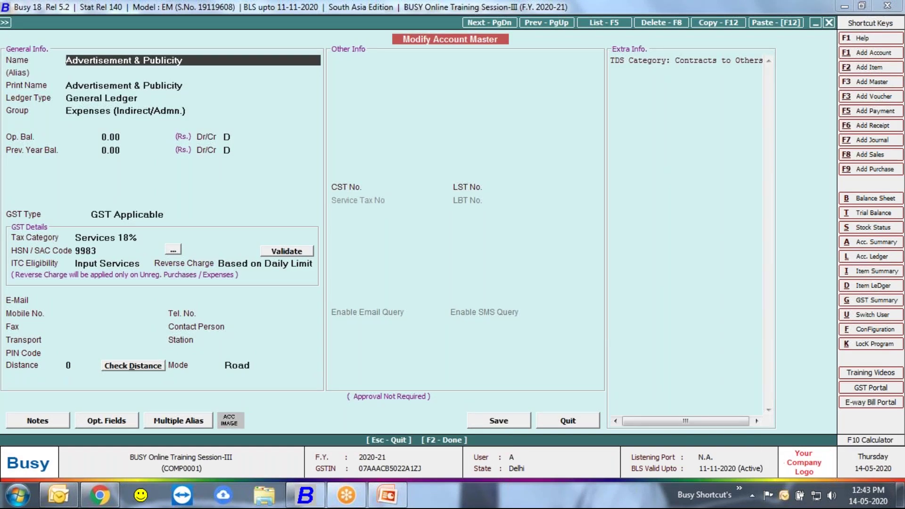
Step: Define an annual budget of 1,20,000.00 for the Advertisement & Publicity account, split into monthly budgets of 10,000.00
key(Return)
key(Return)
key(Return)
key(Return)
key(Return)
key(Return)
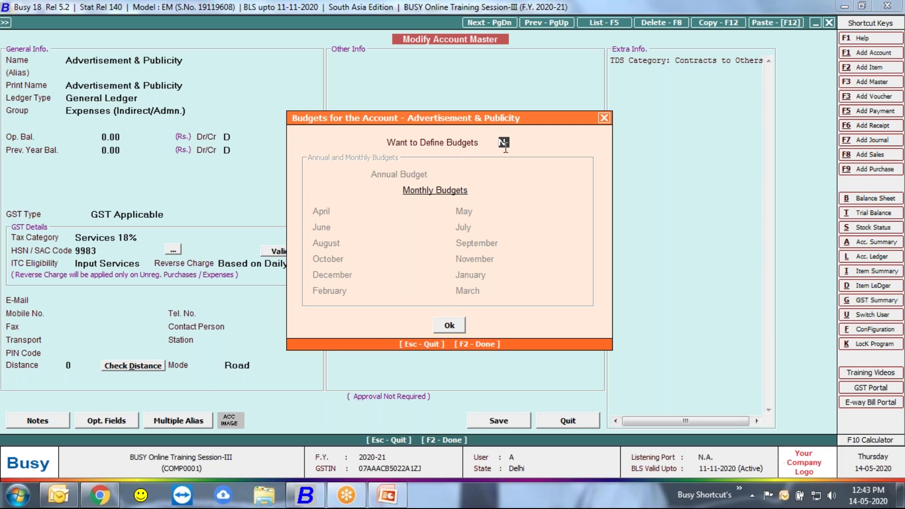
text(Y)
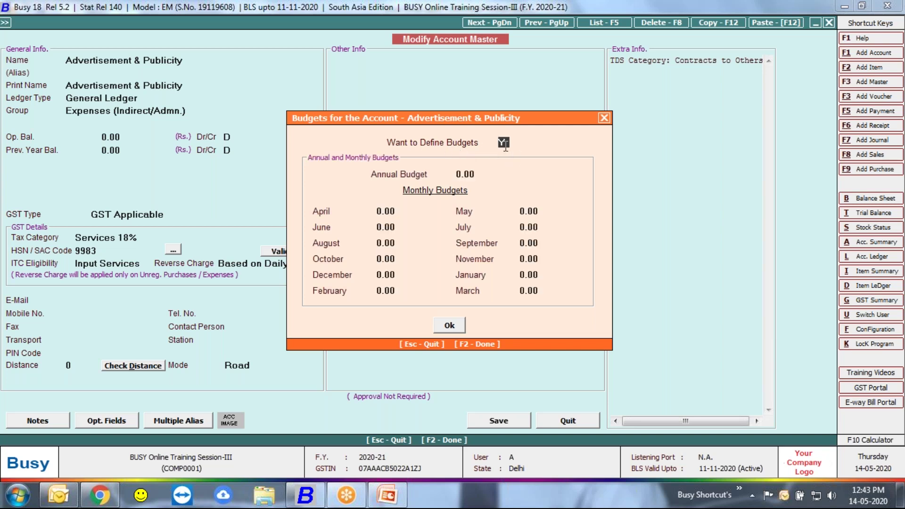
key(Return)
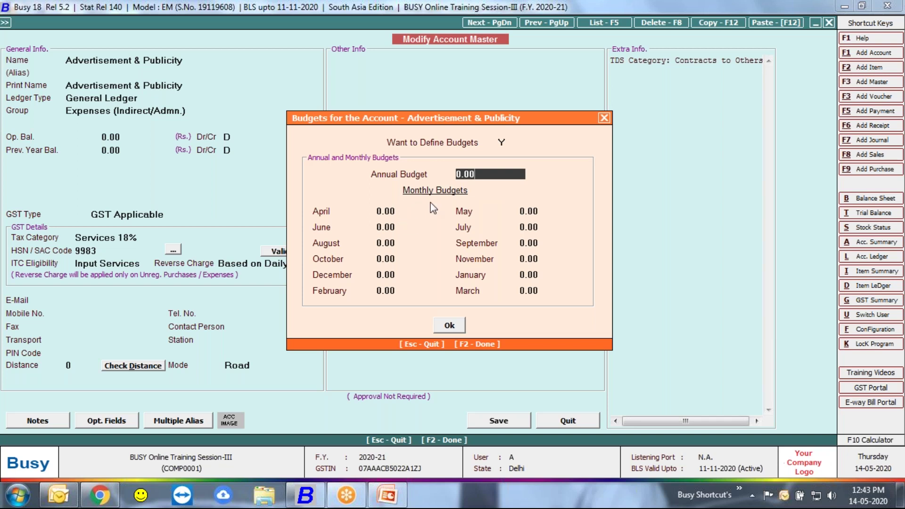
key(BackSpace)
key(BackSpace)
key(BackSpace)
key(BackSpace)
text(120000)
key(Return)
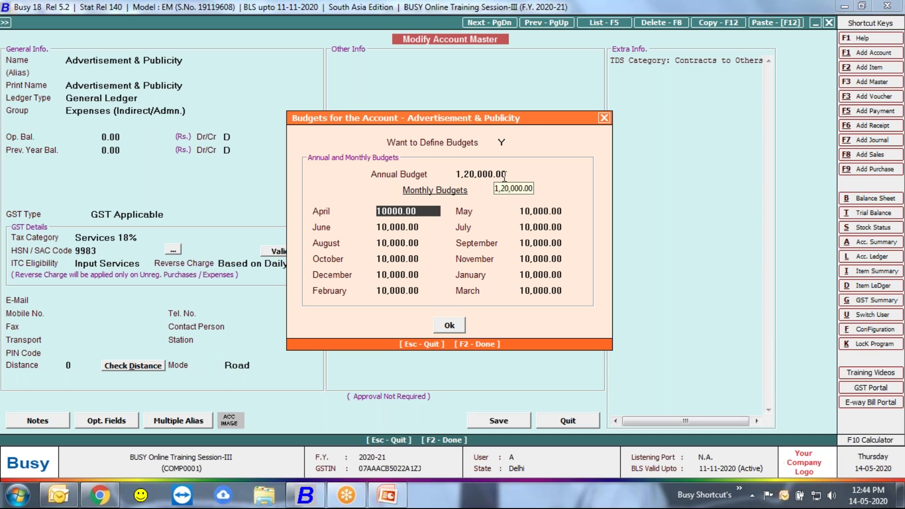
click(450, 325)
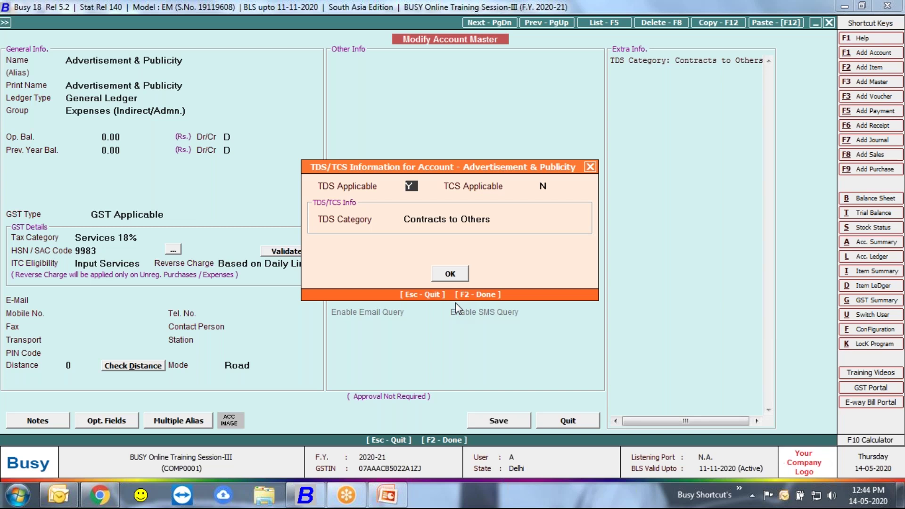
Step: Set TDS Applicable to N for the Advertisement & Publicity account, and save the account after rechecking its budget
text(N)
click(456, 277)
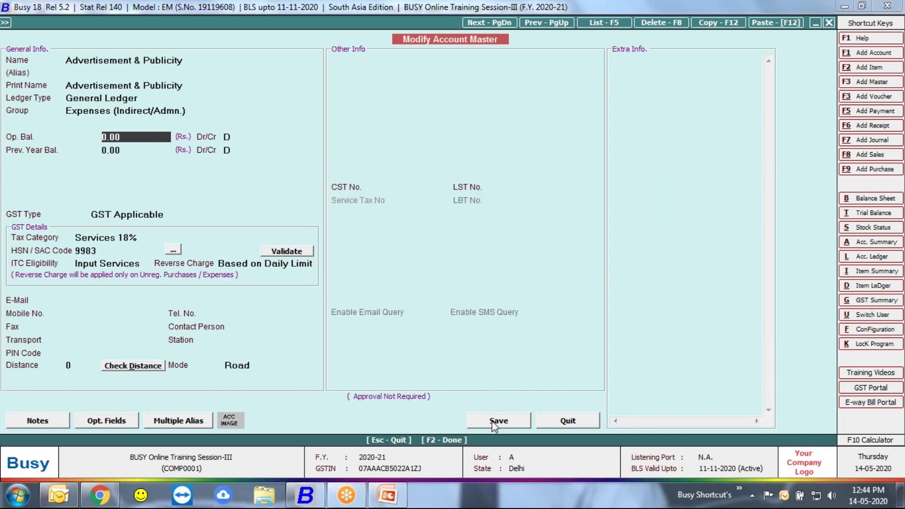
click(196, 111)
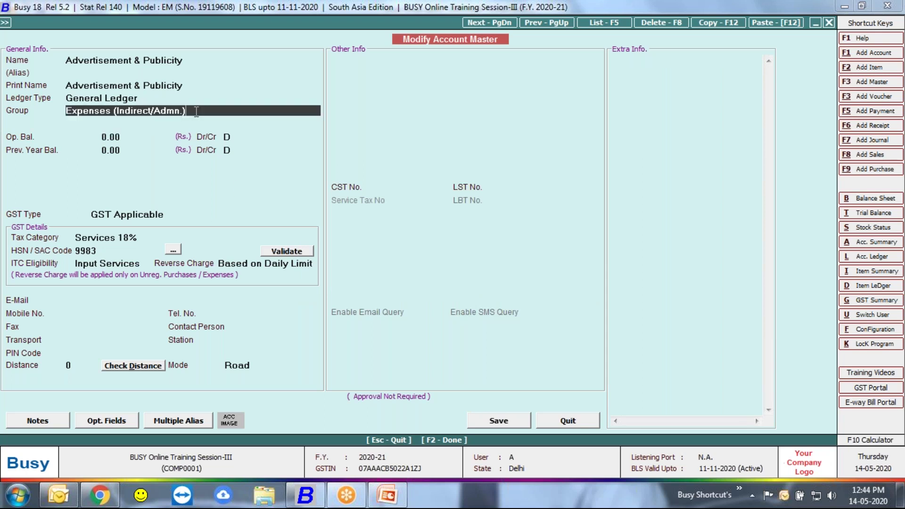
key(Return)
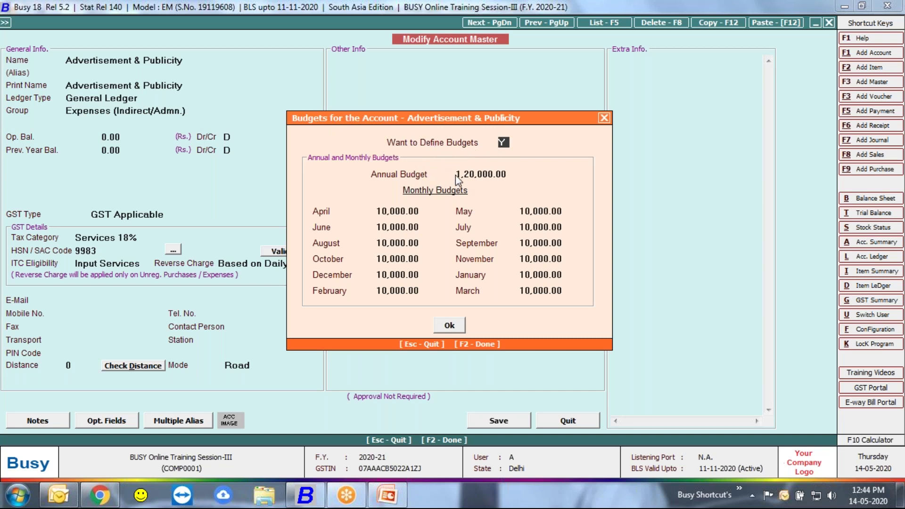
click(511, 174)
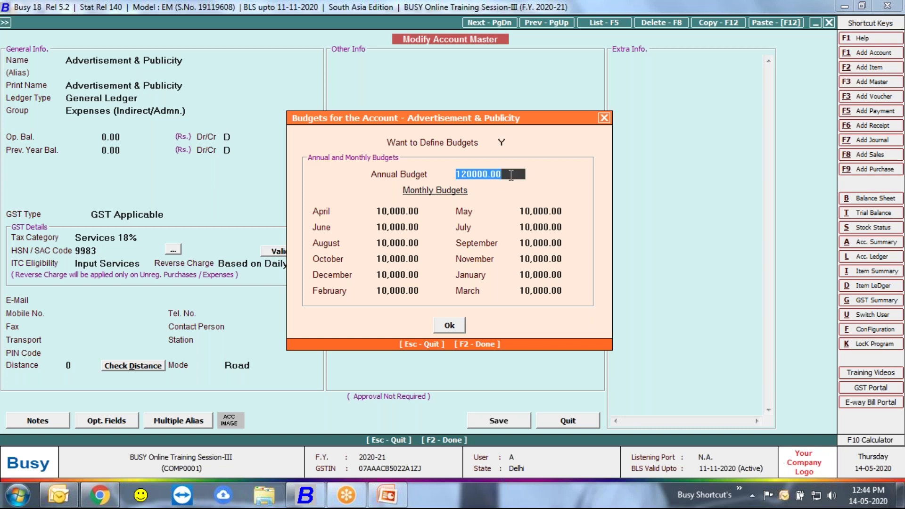
click(511, 175)
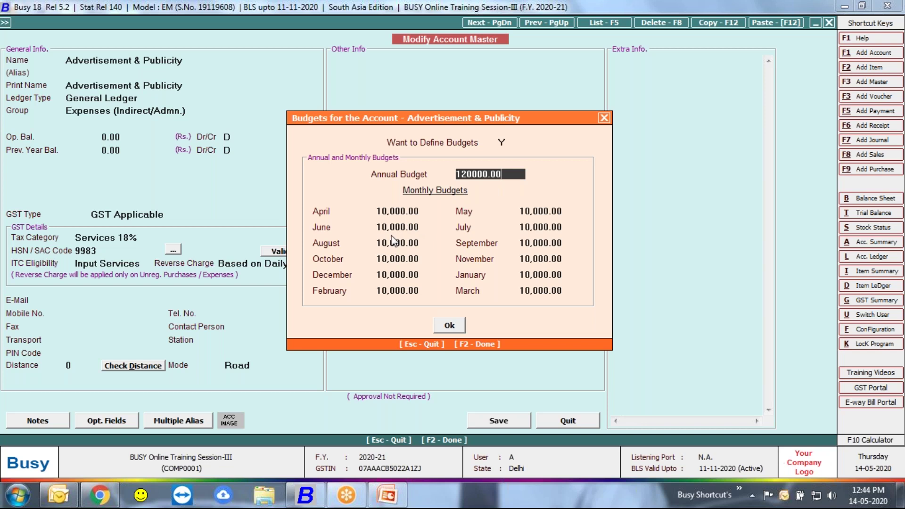
click(448, 325)
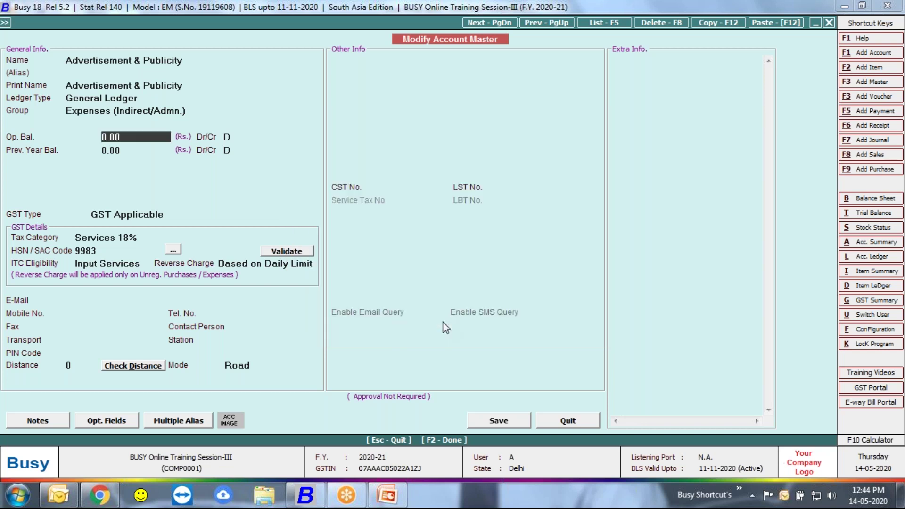
click(447, 274)
click(491, 420)
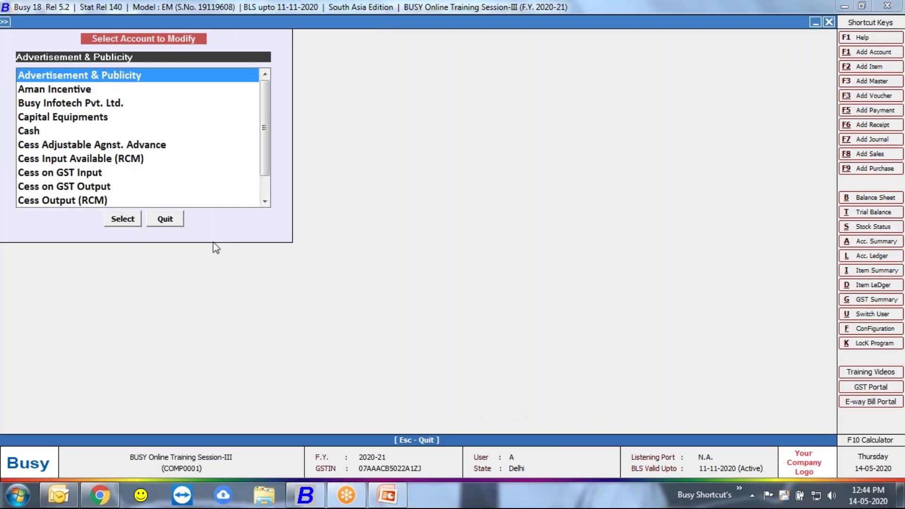
click(164, 219)
double_click(101, 36)
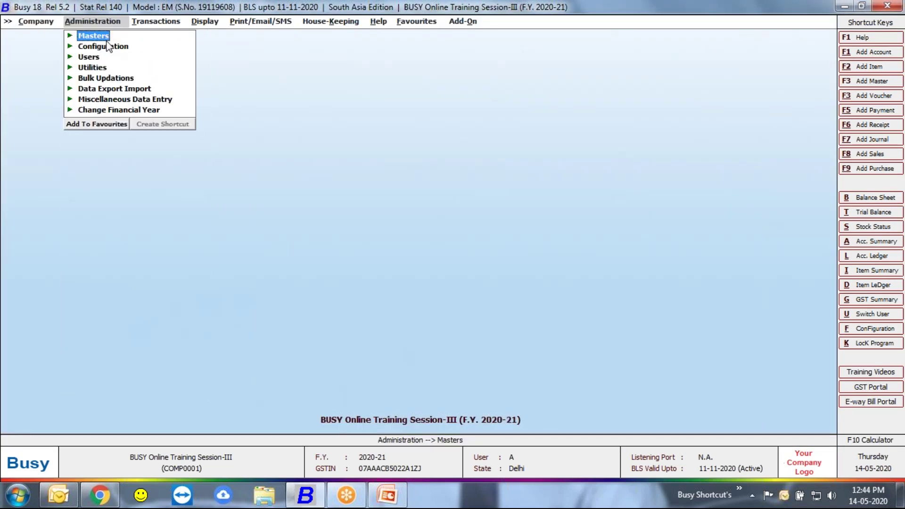
double_click(105, 37)
double_click(113, 45)
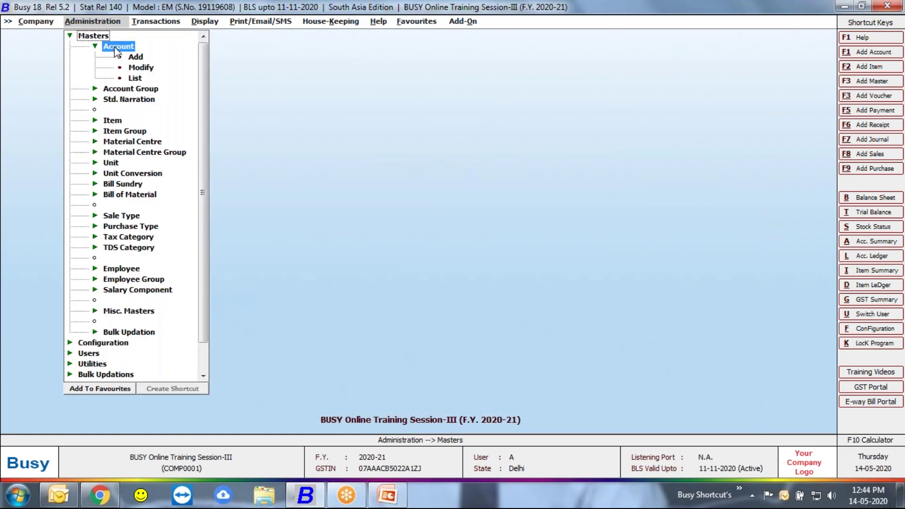
double_click(100, 36)
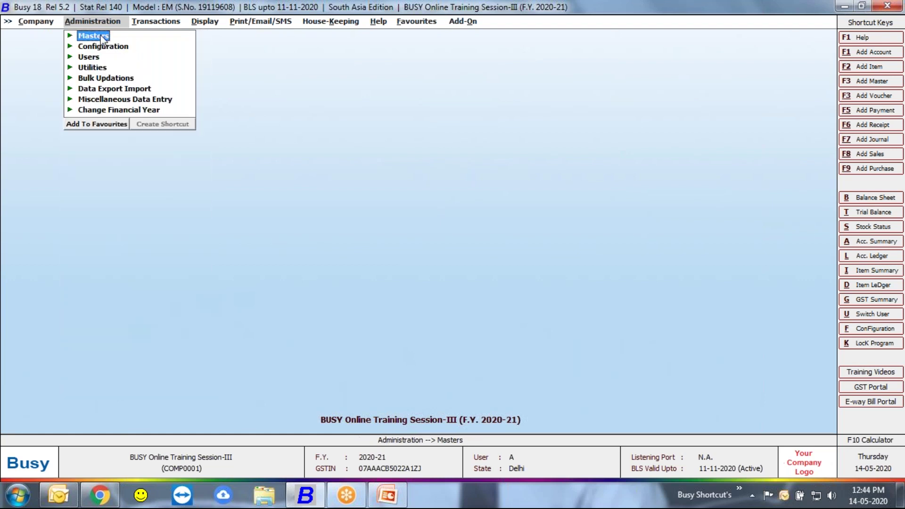
Step: Start a new payment voucher dated 10-04-2020 with voucher number 102 and GST nature Not Applicable/Non-GST
click(152, 22)
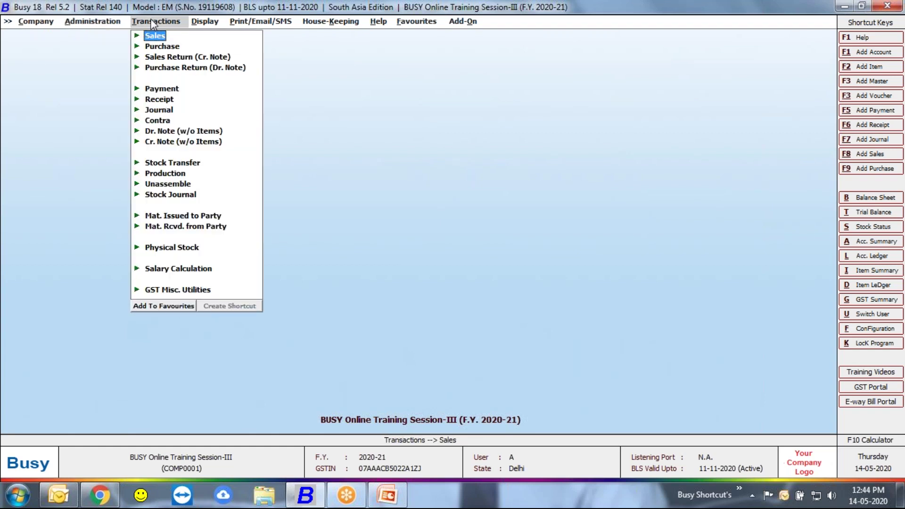
double_click(165, 92)
double_click(173, 99)
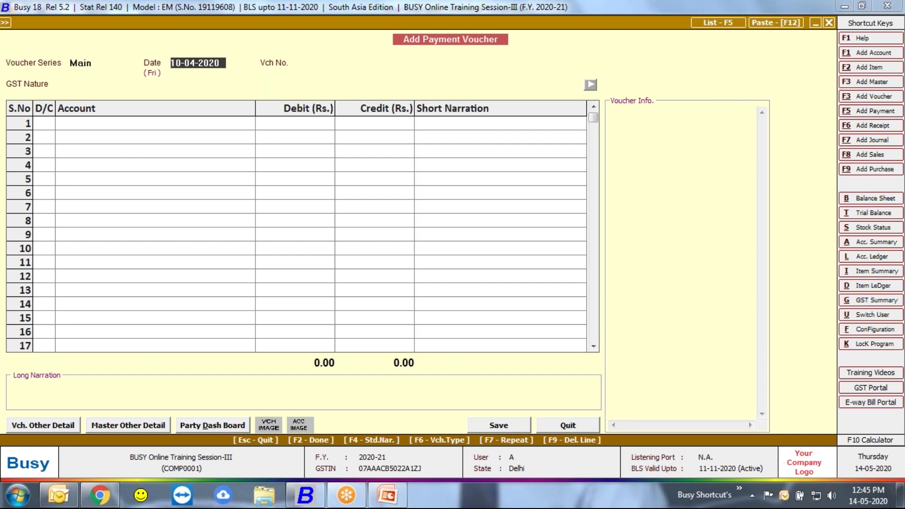
key(Return)
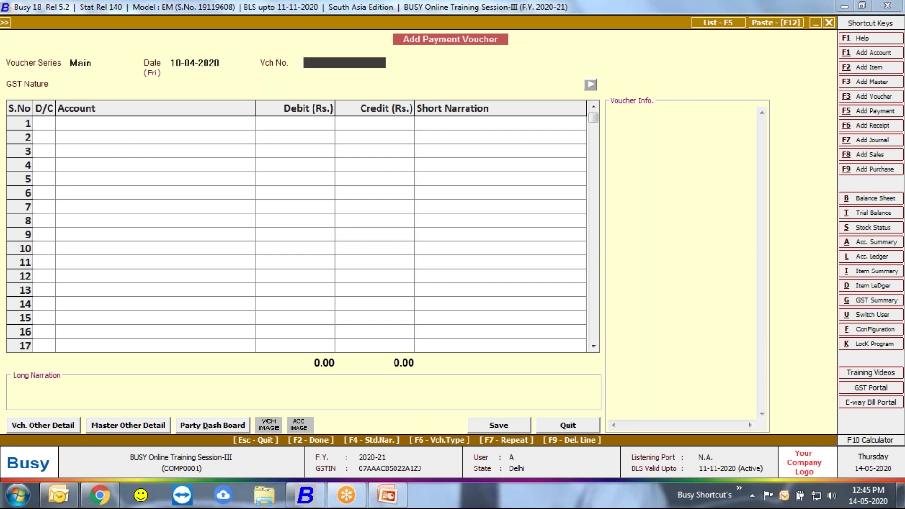
text(102)
key(Return)
key(Return)
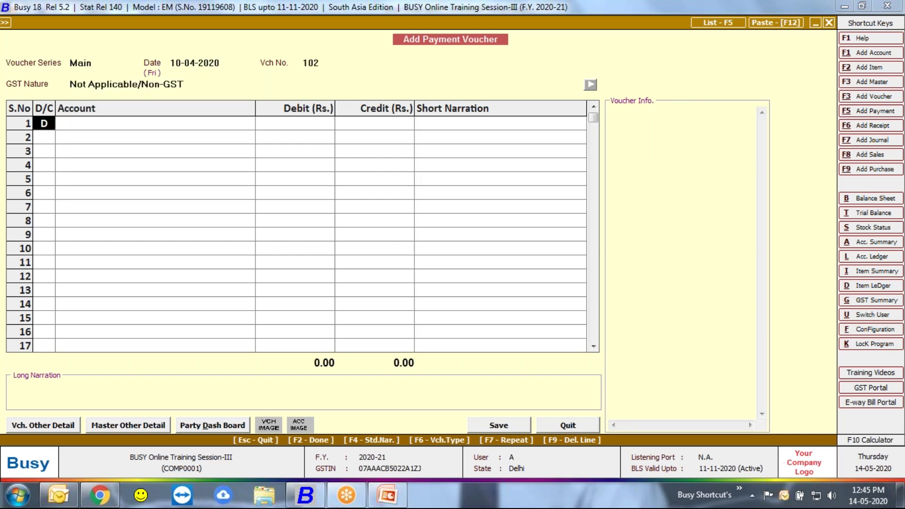
key(Return)
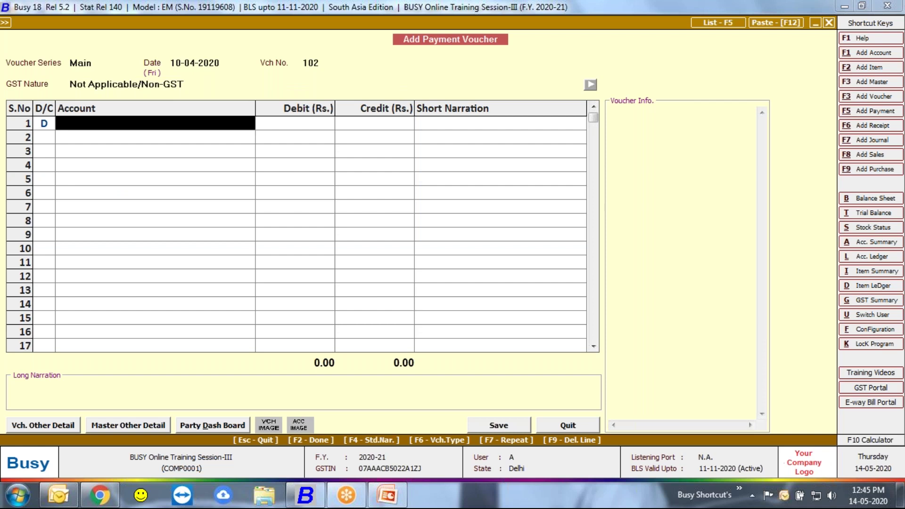
Step: Debit Advertisement & Publicity and credit SBI Bank with 11,500.00, and submit the payment voucher for saving
text(adver)
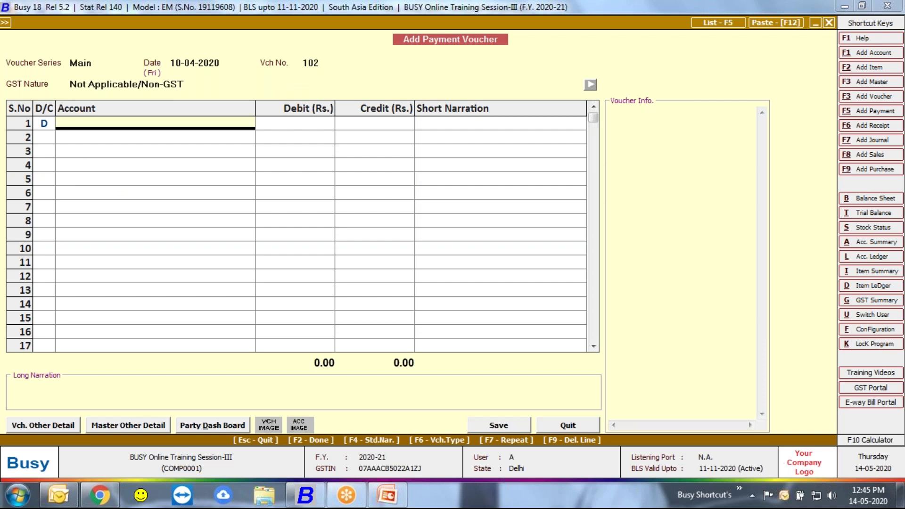
key(Return)
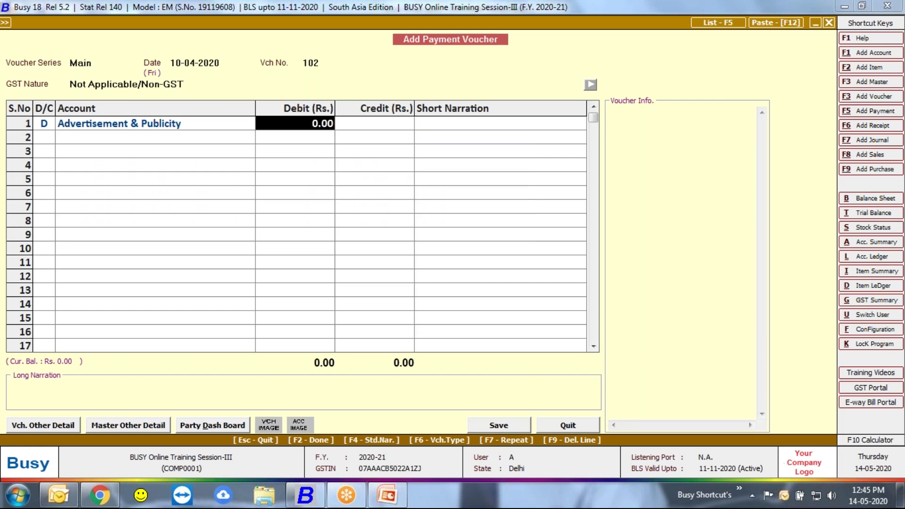
text(11500)
key(Return)
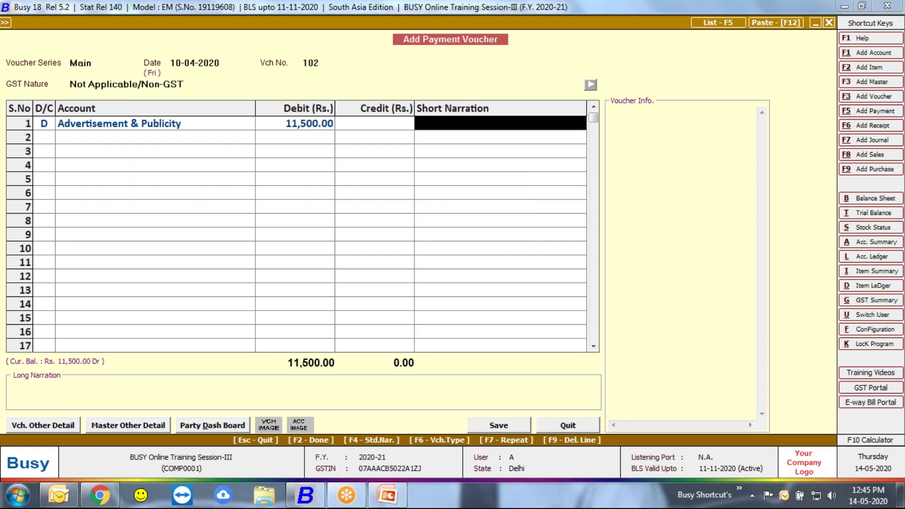
key(Return)
key(Return)
key(Return)
key(Return)
key(Return)
key(Return)
key(Return)
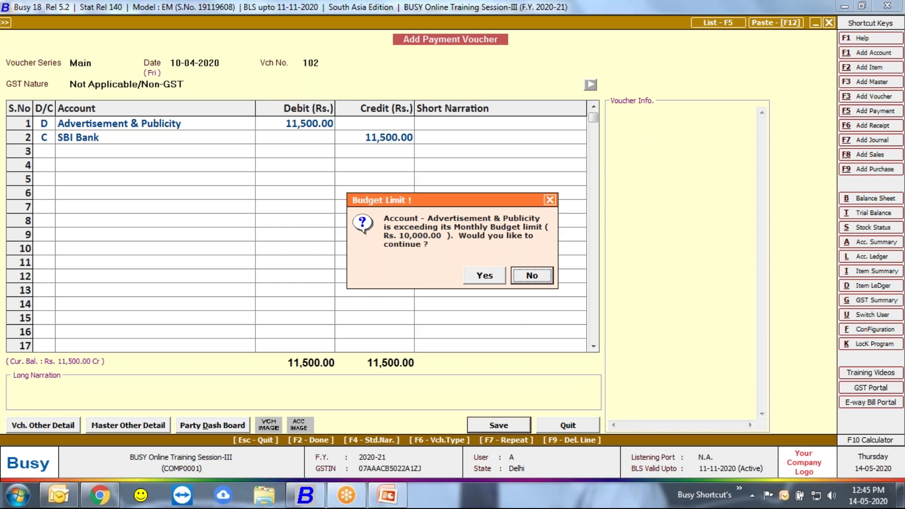
Step: Dismiss the security notification, agree to exceed the monthly budget limit, and complete saving the payment voucher
drag(433, 206, 256, 169)
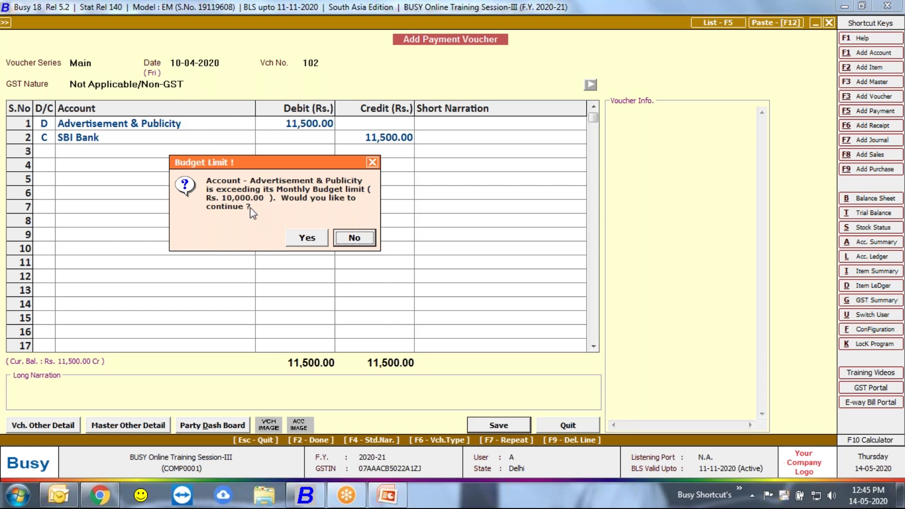
drag(275, 166, 257, 173)
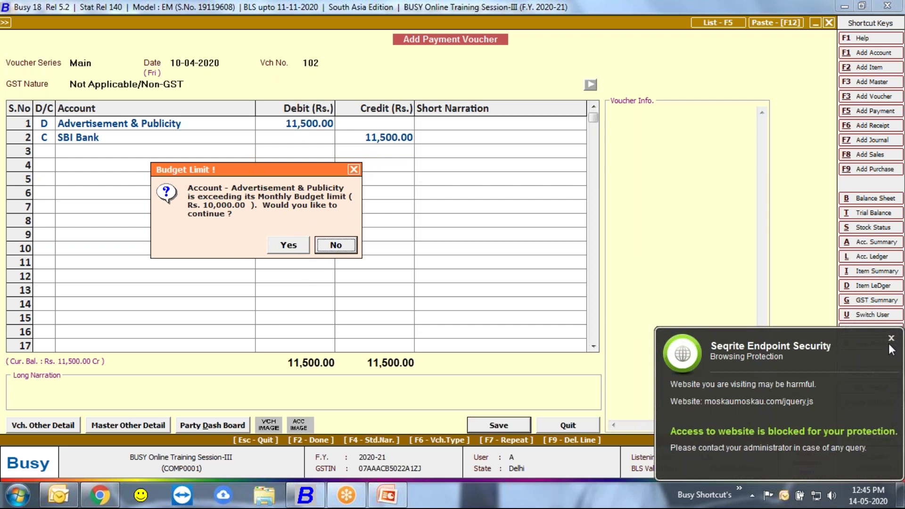
click(890, 339)
click(307, 249)
key(Return)
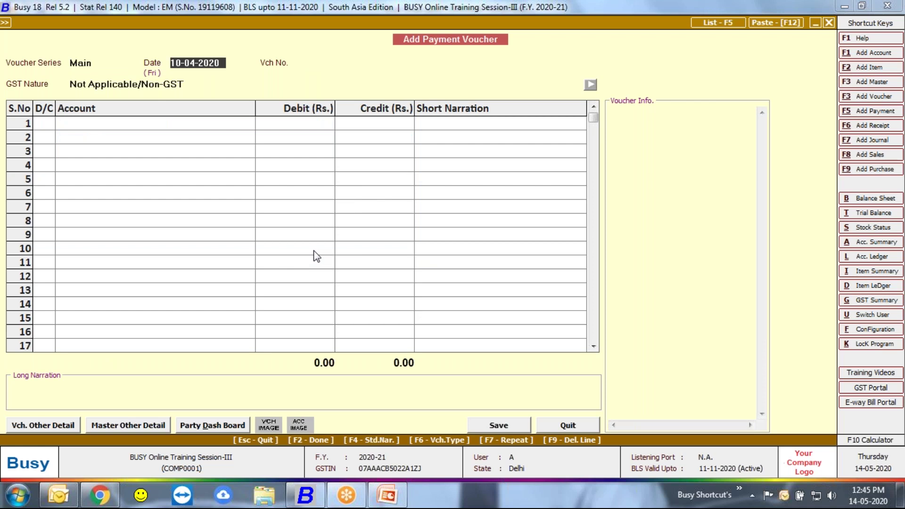
Step: Start another payment voucher dated 15-05-2020 with voucher number 85 and GST nature Not Applicable/Non-GST
text(15)
key(Return)
text(85+)
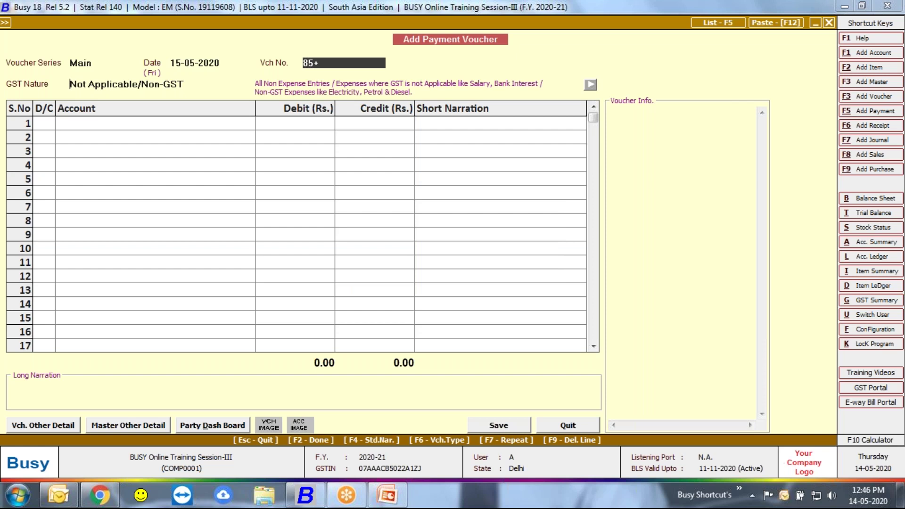
key(Return)
key(Escape)
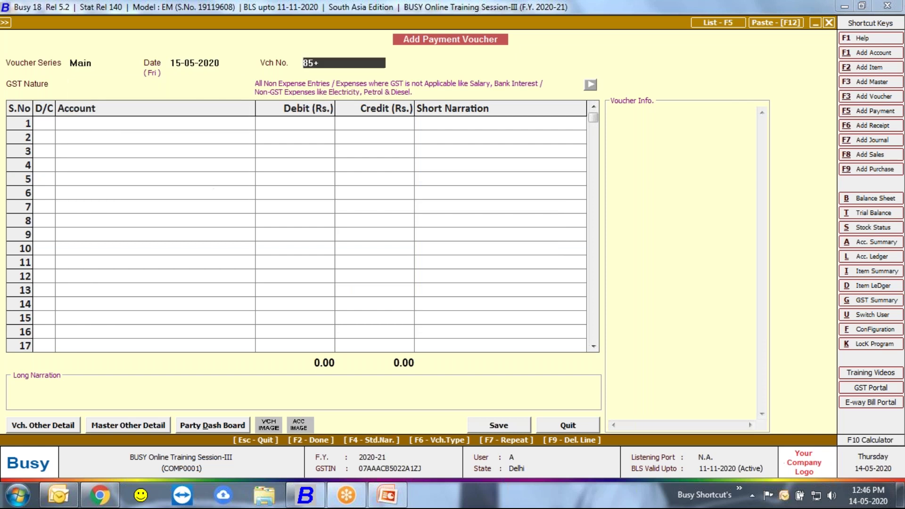
key(BackSpace)
key(Return)
key(Return)
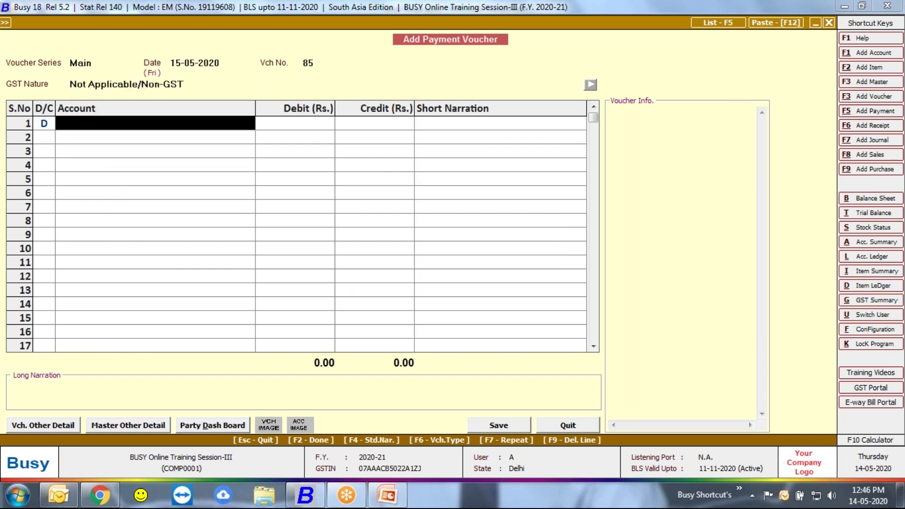
Step: Debit Advertisement & Publicity and credit SBI Bank with 9,500.00, save the voucher, and leave payment voucher entry
text(adve)
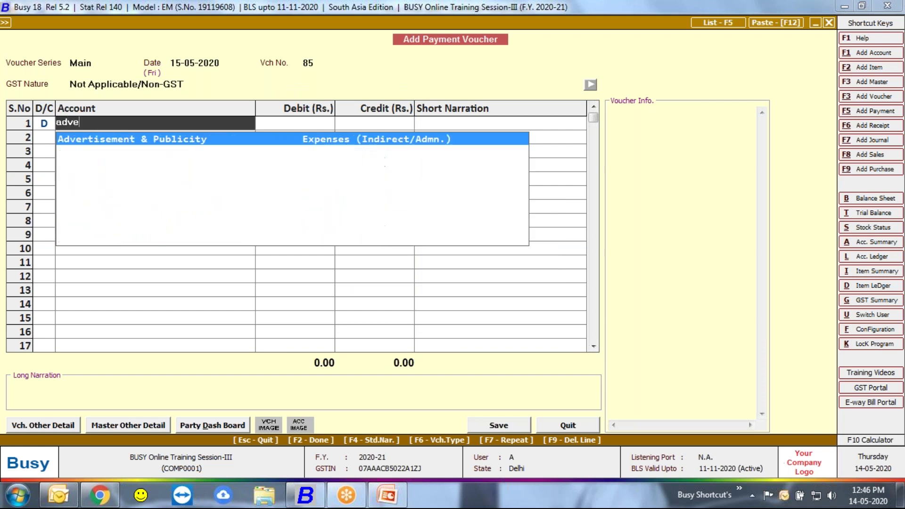
key(Return)
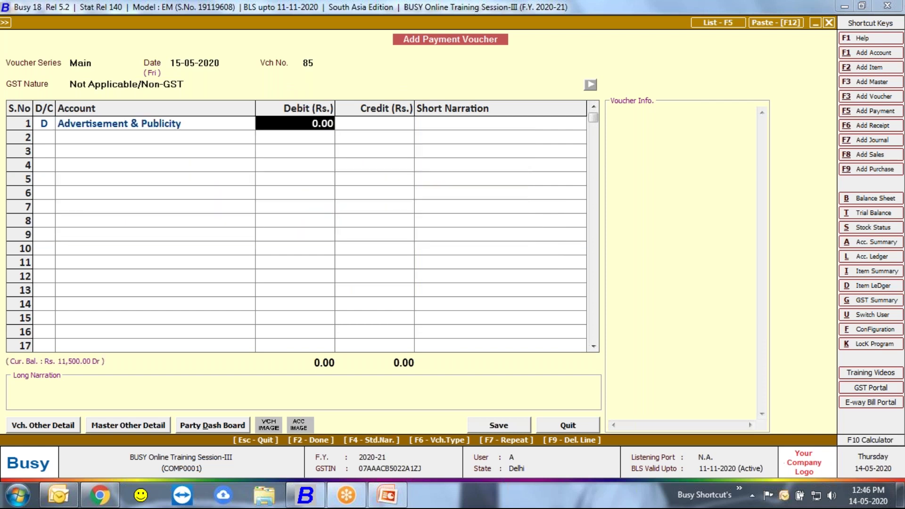
text(9500)
key(Return)
key(Return)
key(Return)
key(Return)
key(Return)
key(Return)
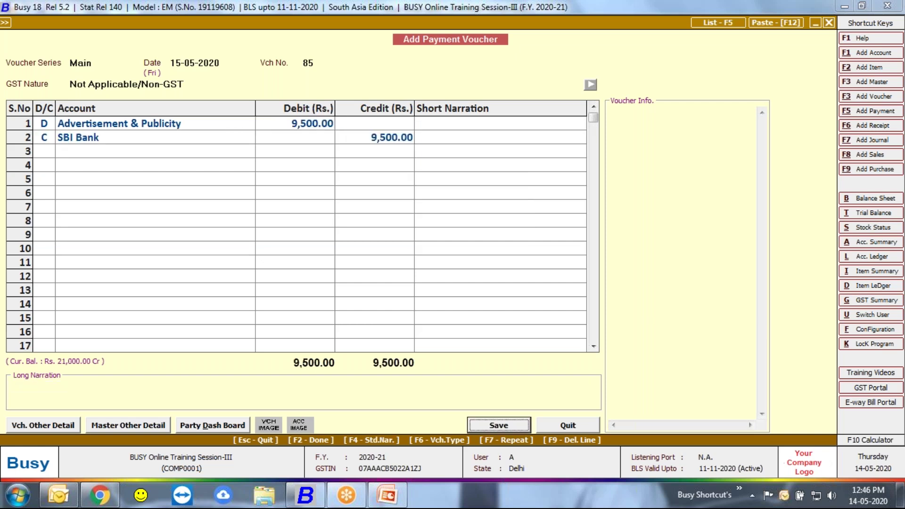
key(Return)
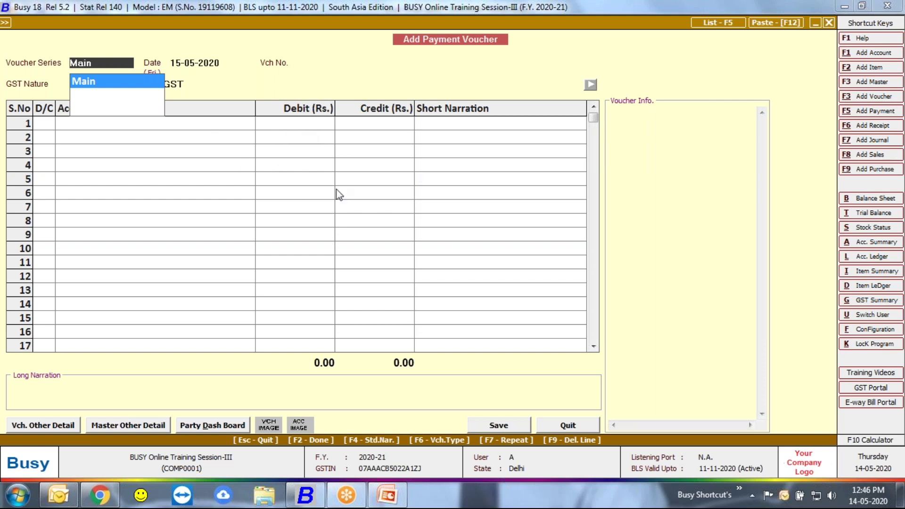
click(567, 425)
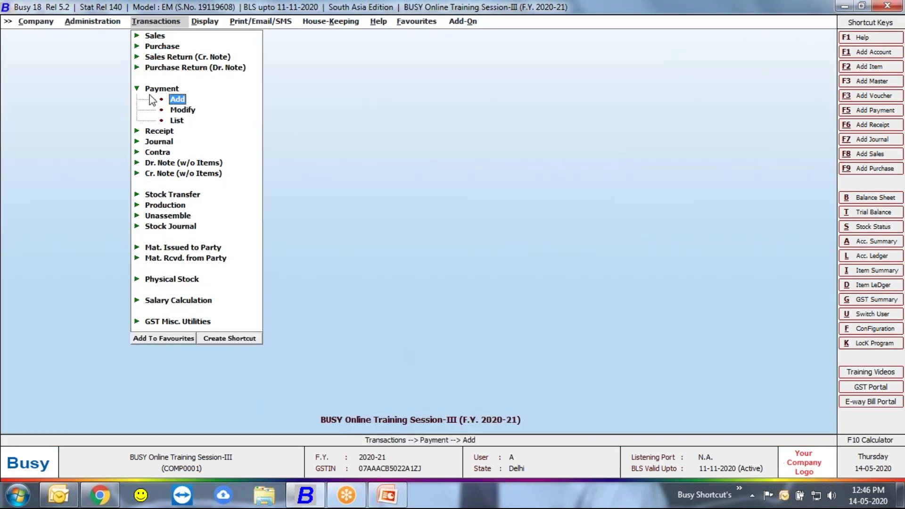
Step: List the payment vouchers of all series from 01-04-2020 to 15-05-2020
click(164, 89)
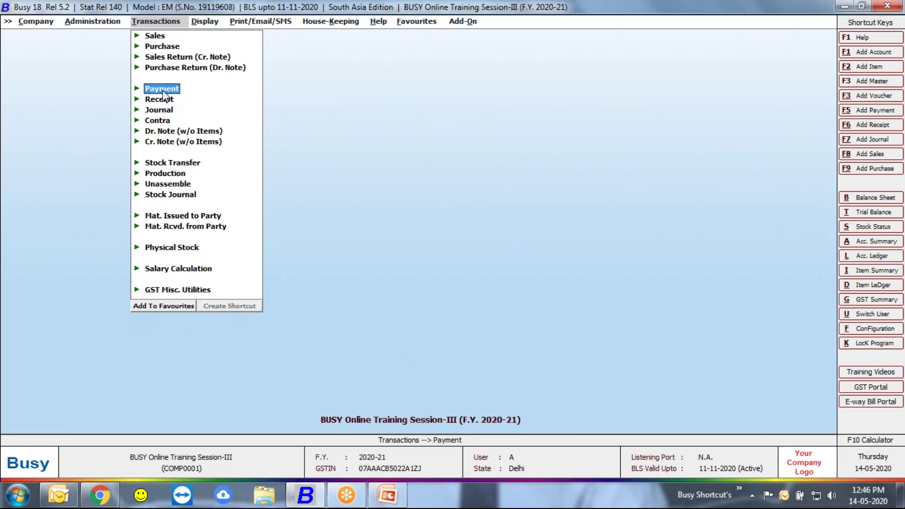
click(168, 90)
key(Down)
key(Down)
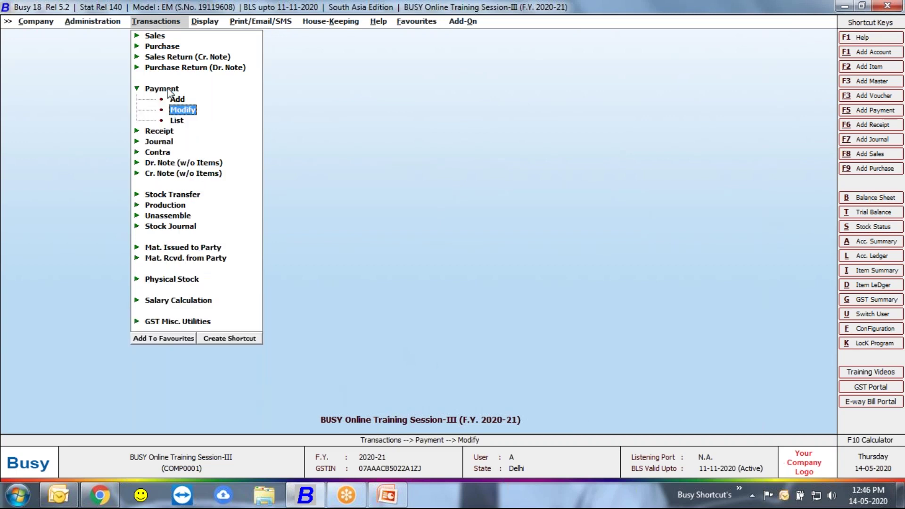
key(Return)
key(Return)
key(Return)
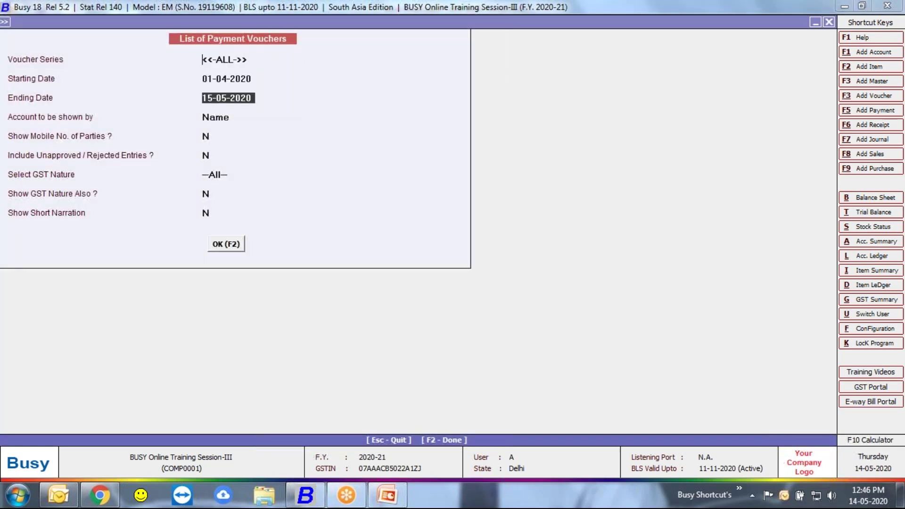
key(F2)
Step: Reopen payment voucher 102 from the list, save it again despite the monthly budget limit, and leave the list
key(Down)
key(Down)
key(Up)
key(Up)
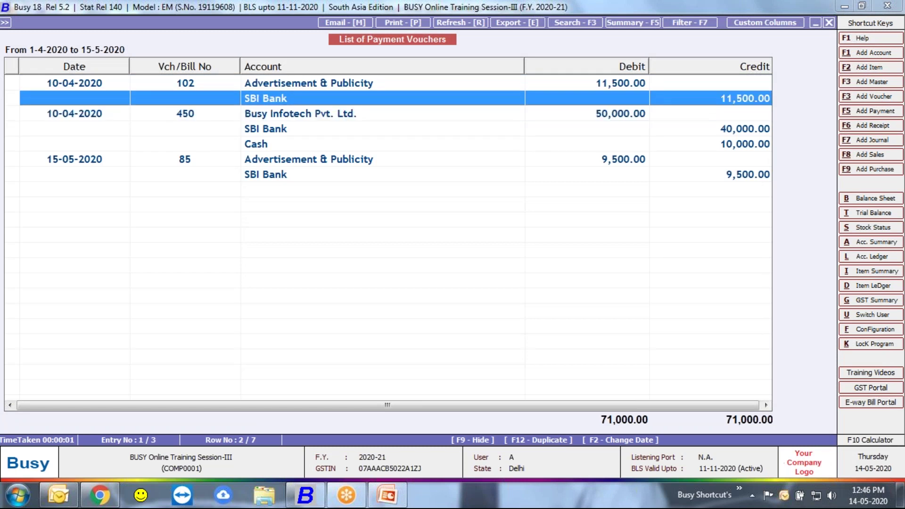
key(Return)
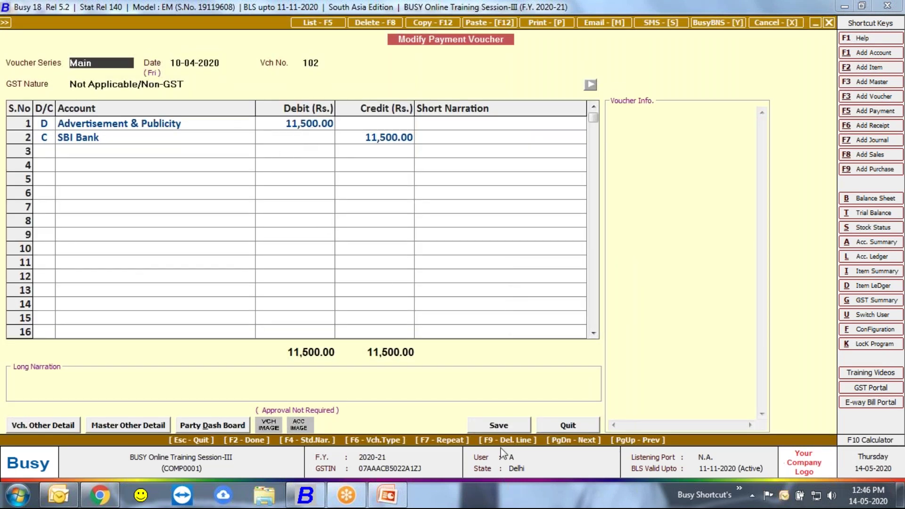
click(499, 429)
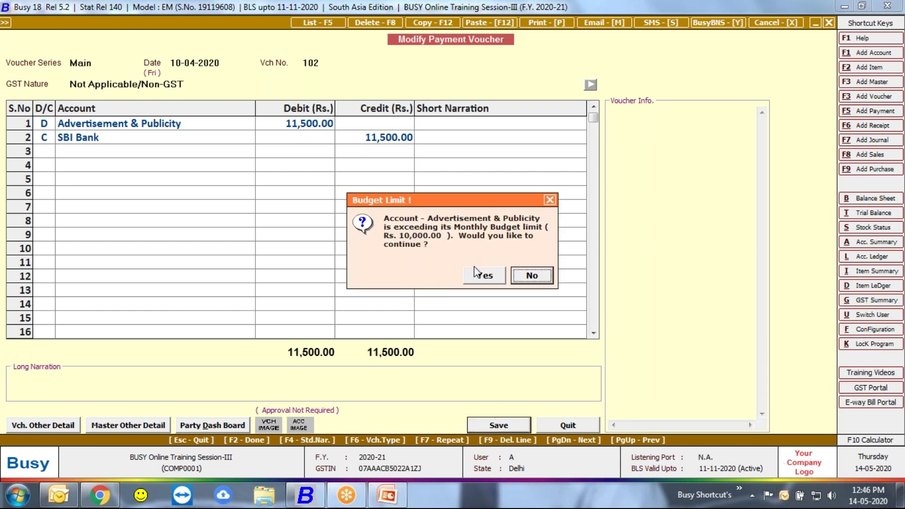
click(486, 277)
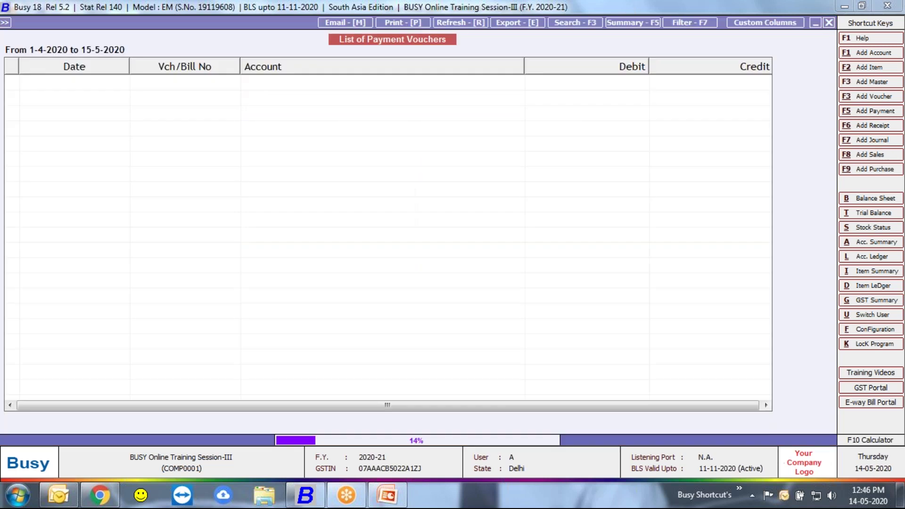
key(Escape)
key(Escape)
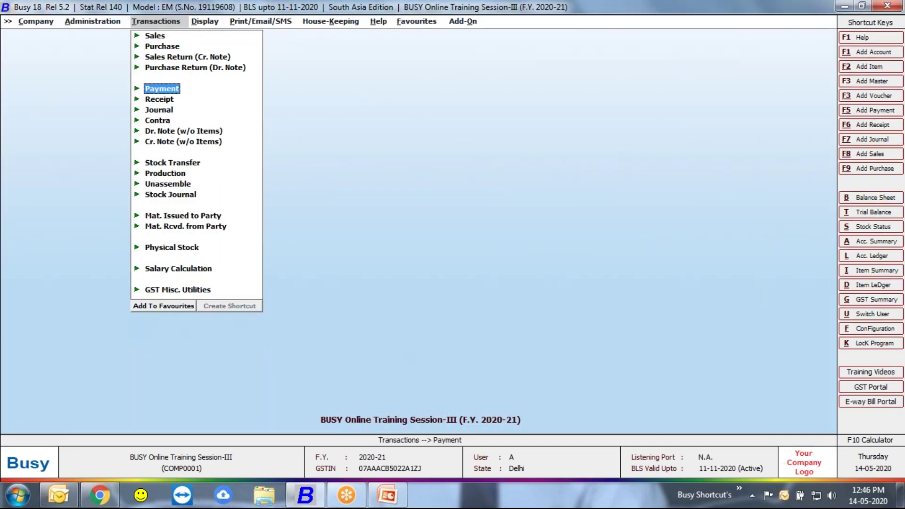
Step: Request the Budget Variance report for all accounts and all heads
key(Right)
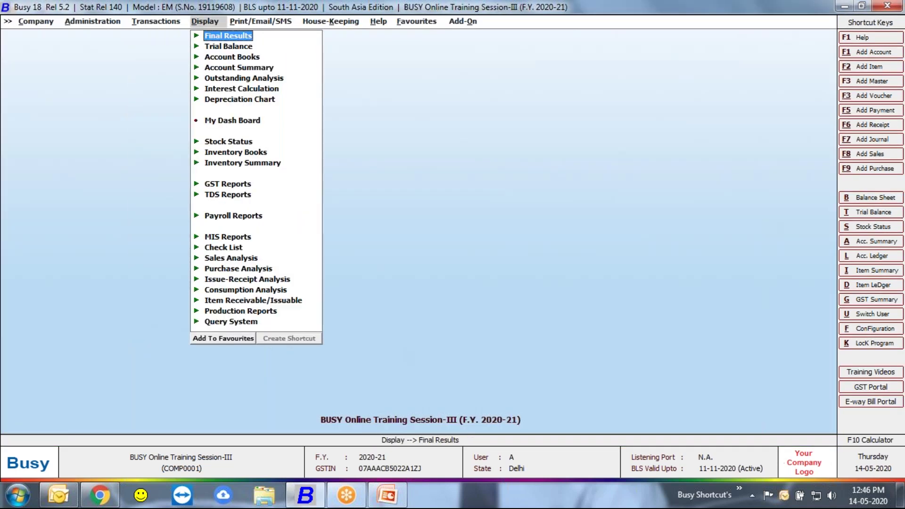
key(Down)
key(Down)
key(Down)
key(Down)
key(Down)
key(Down)
key(Down)
key(Down)
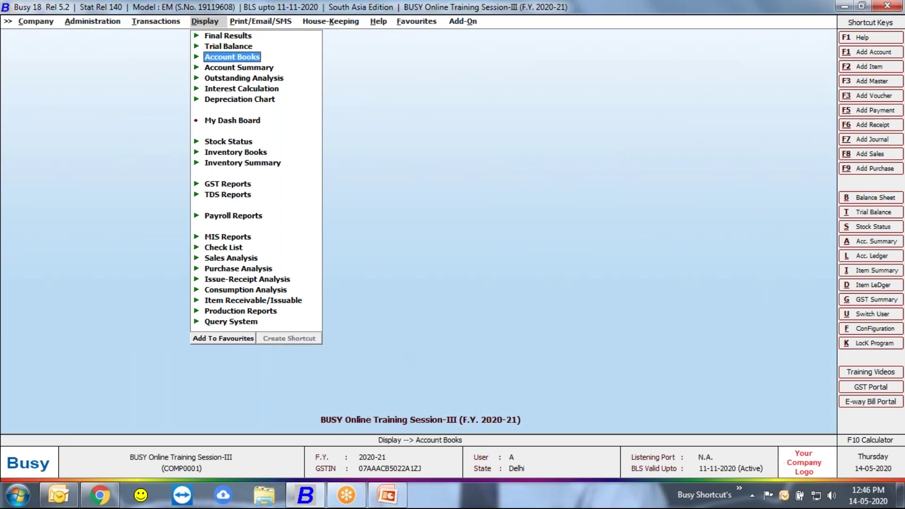
key(Down)
key(Down)
key(Down)
key(Down)
key(Down)
key(Down)
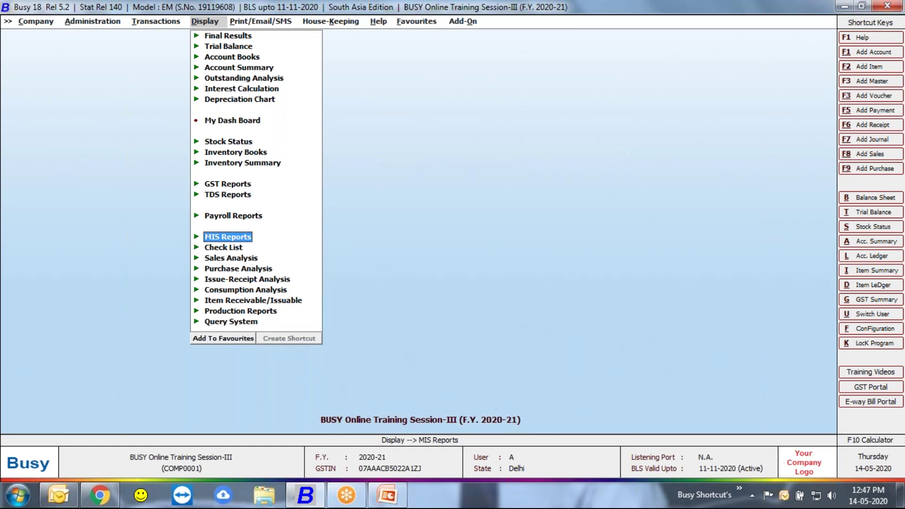
key(Right)
key(Down)
key(Down)
key(Down)
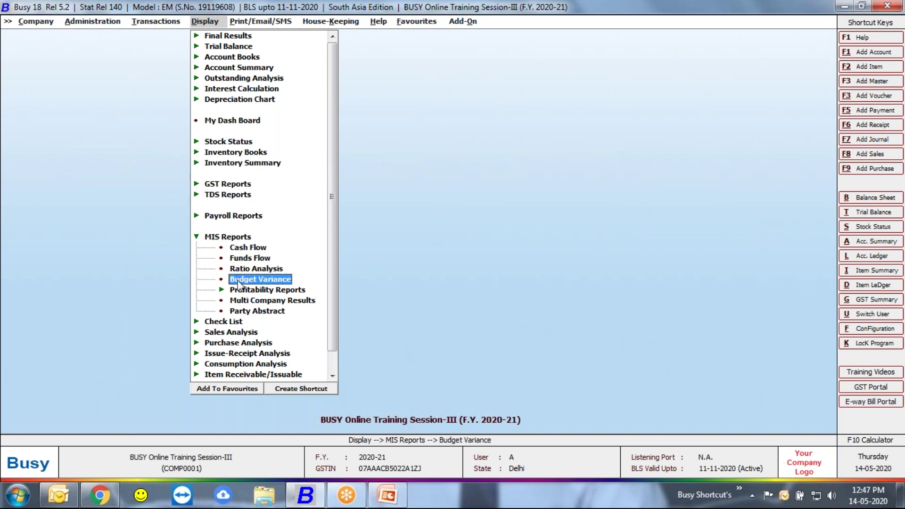
key(Return)
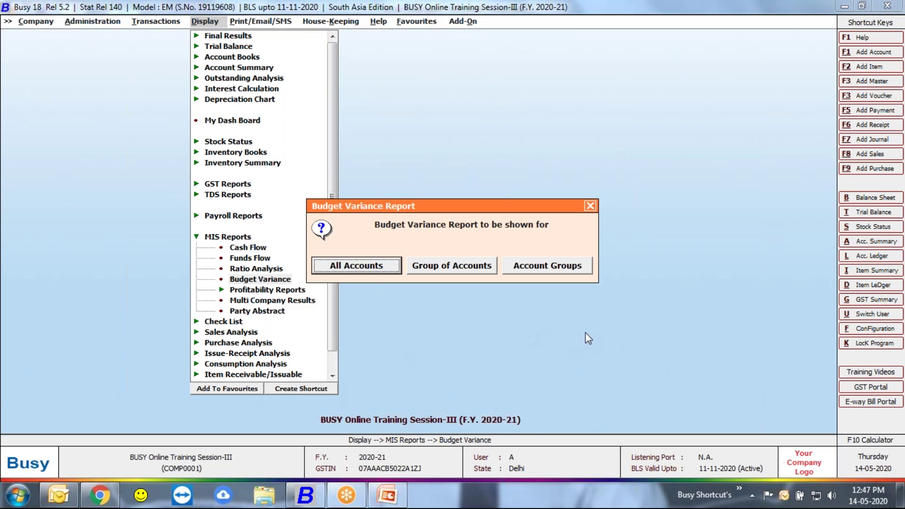
click(371, 274)
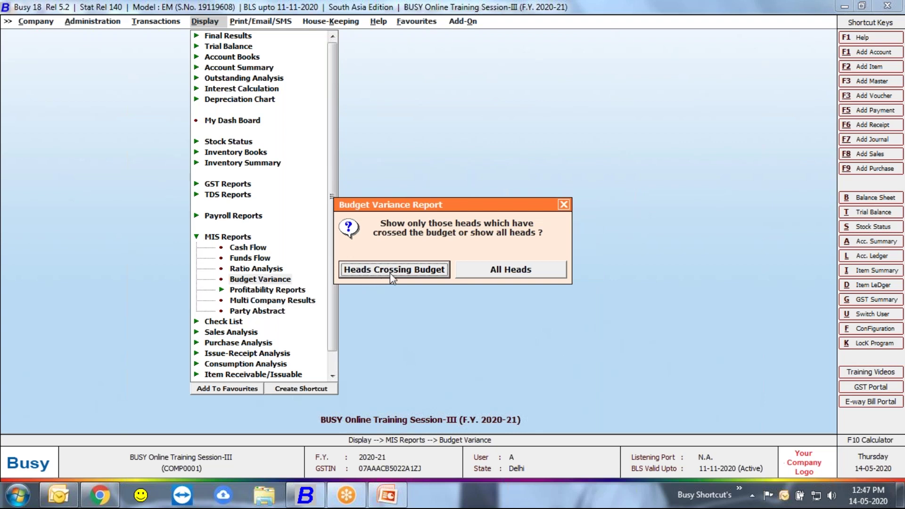
click(476, 271)
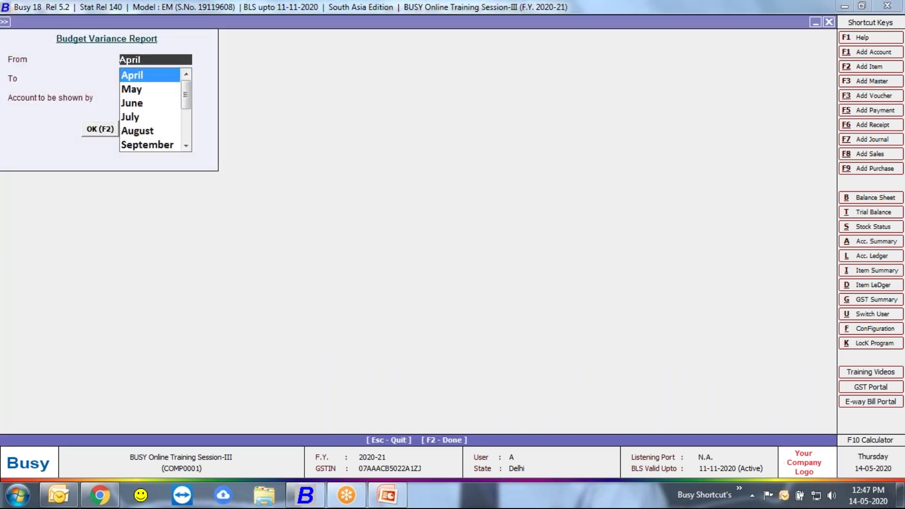
Step: Generate the Budget Variance report from April to June with accounts shown by name
key(Return)
key(Down)
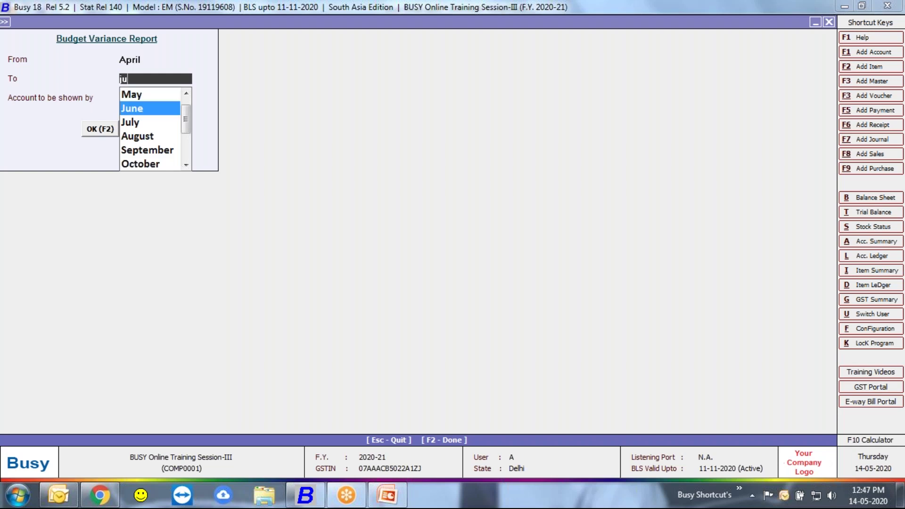
key(Return)
key(Return)
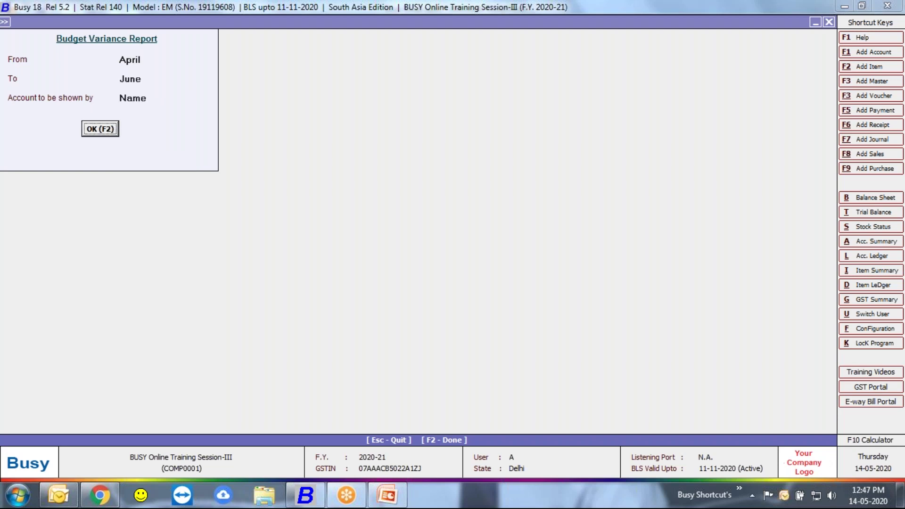
key(Return)
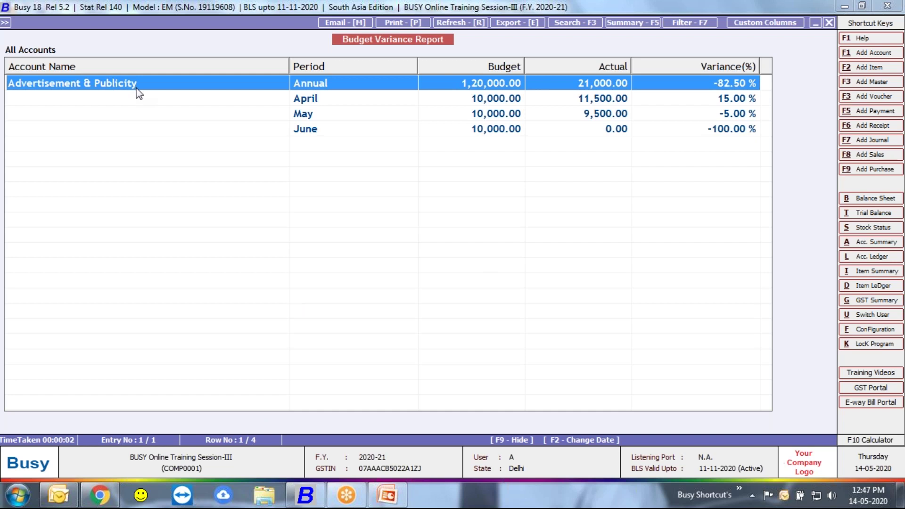
Step: Narrow the Account Name column, compare the budget, actual and variance for April, May and June, and leave the report
drag(288, 70, 179, 66)
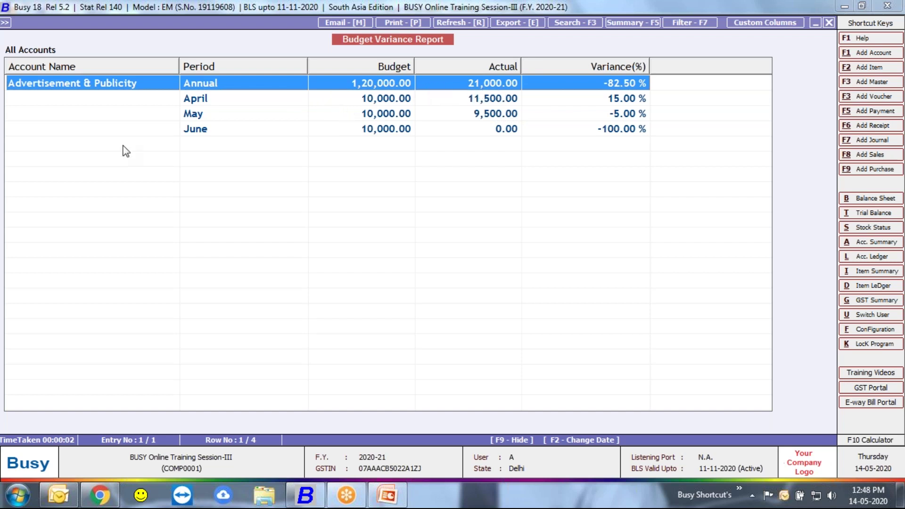
click(210, 100)
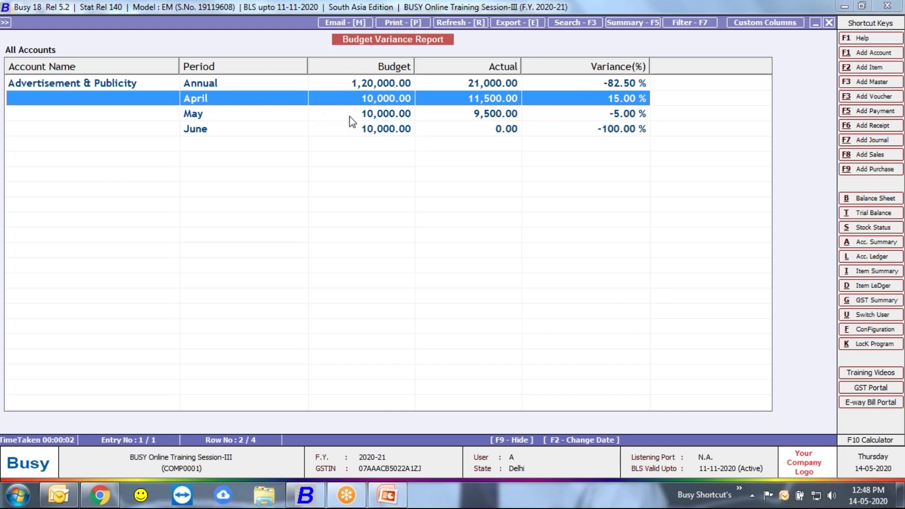
click(361, 118)
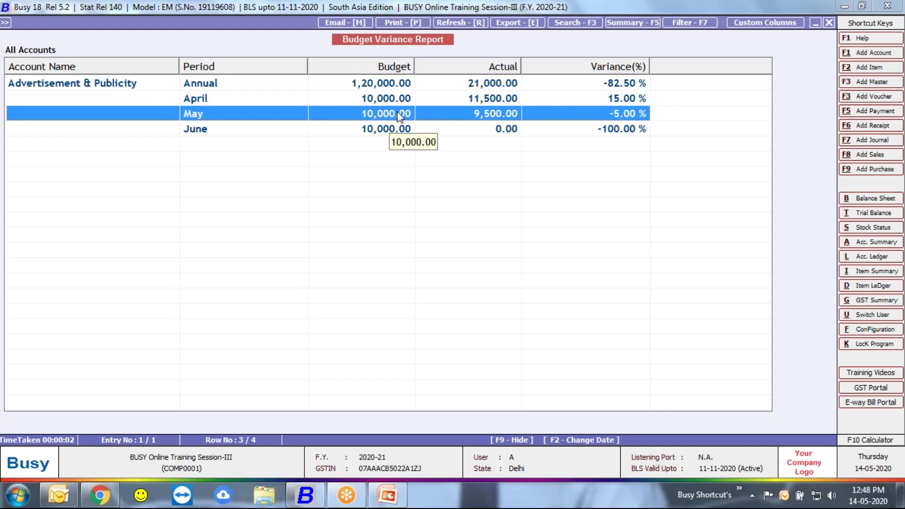
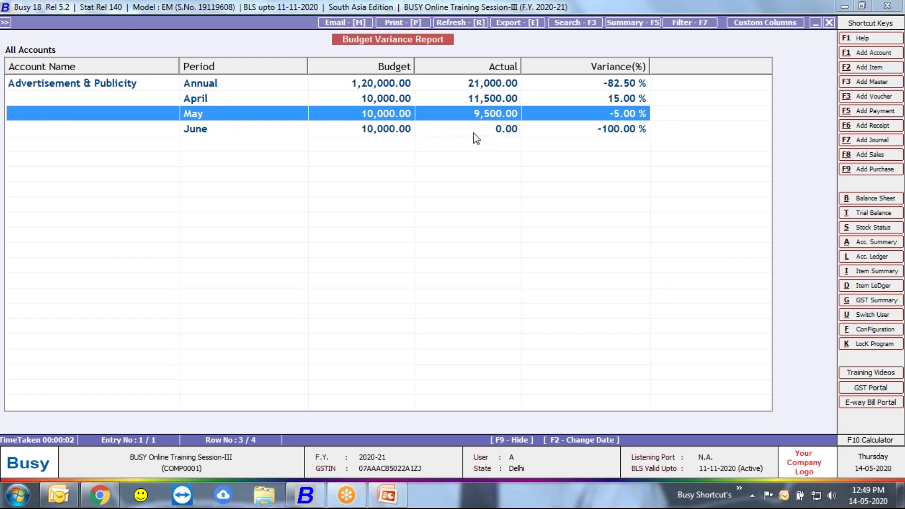
click(411, 132)
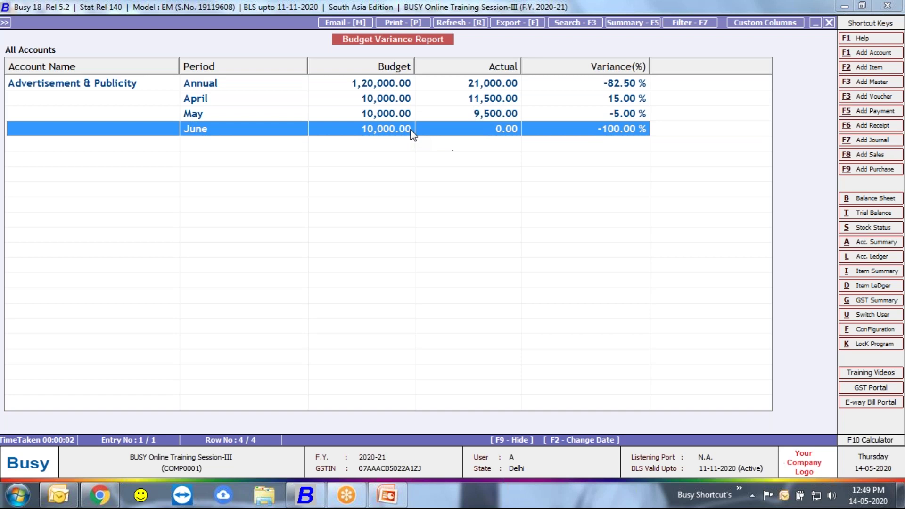
click(398, 113)
click(388, 99)
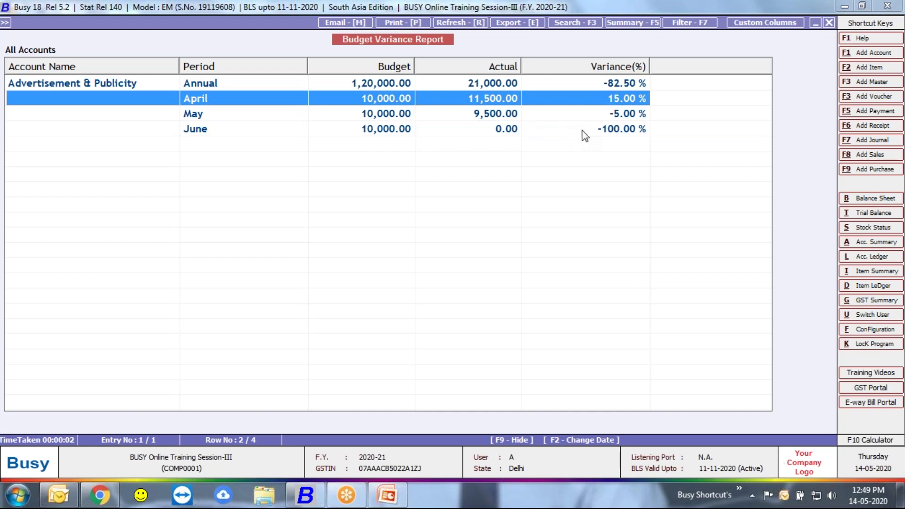
click(607, 134)
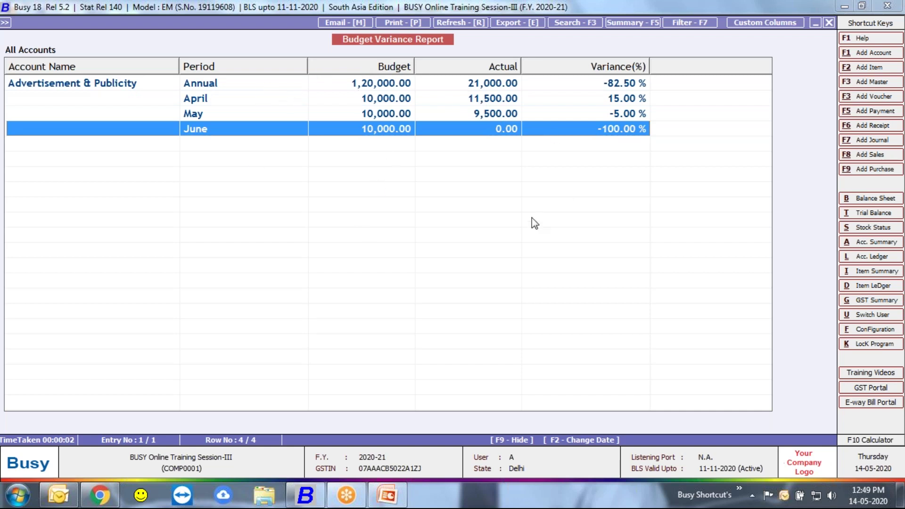
key(Escape)
key(Escape)
key(Escape)
key(Escape)
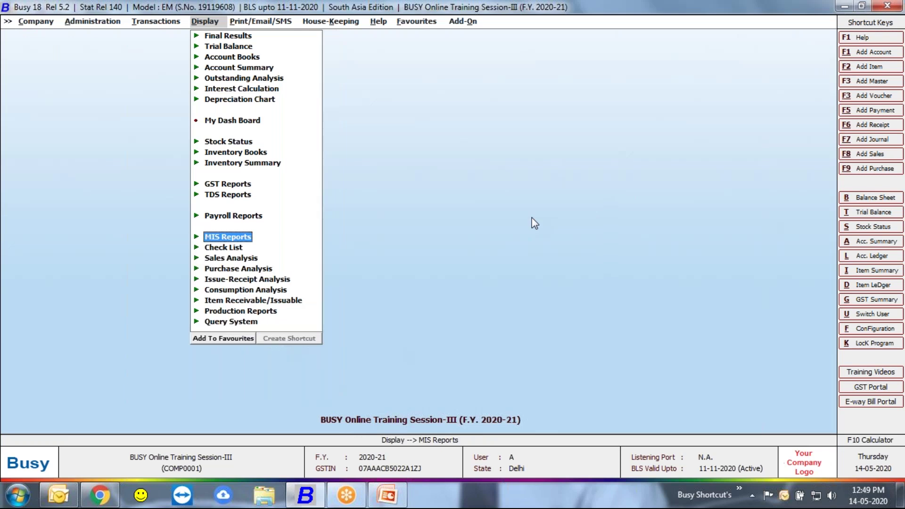
Step: Open the Accounts feature options, check that Budgets is enabled, and save the configuration
key(Left)
key(Left)
key(Down)
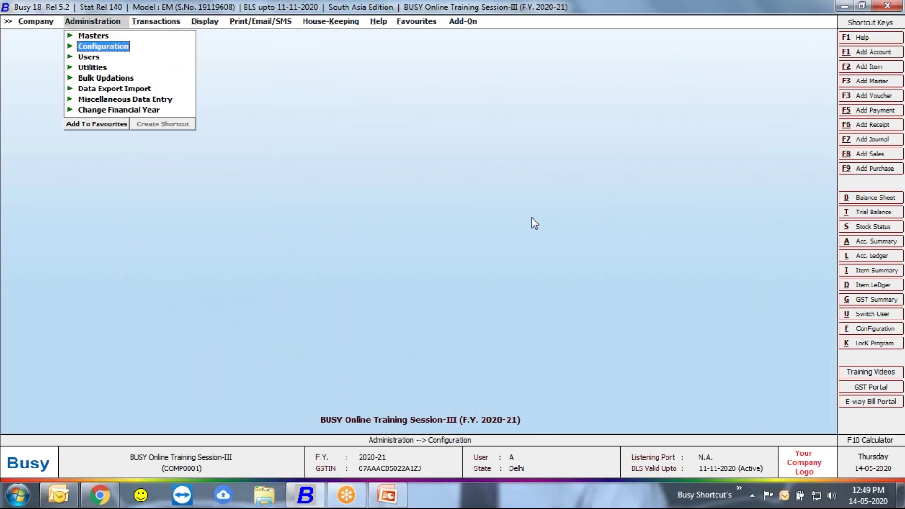
key(Return)
key(Return)
key(Down)
key(Down)
key(Down)
key(Return)
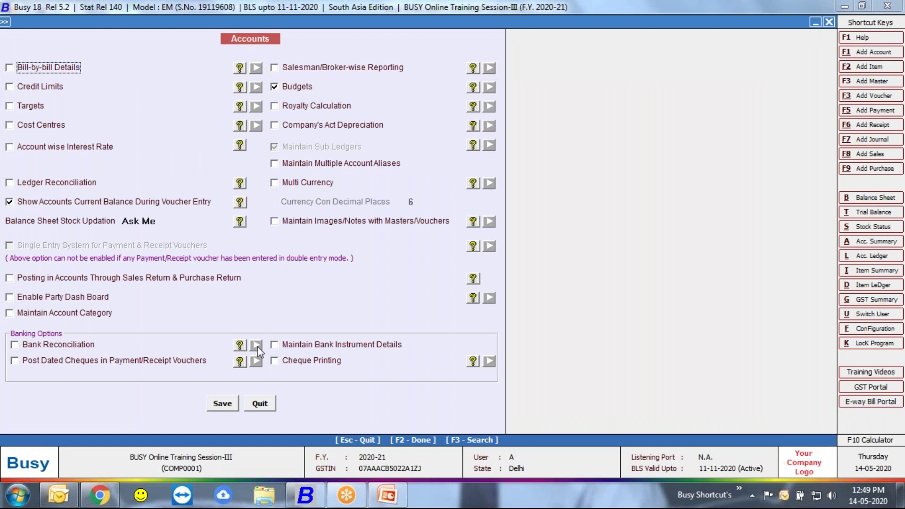
click(214, 396)
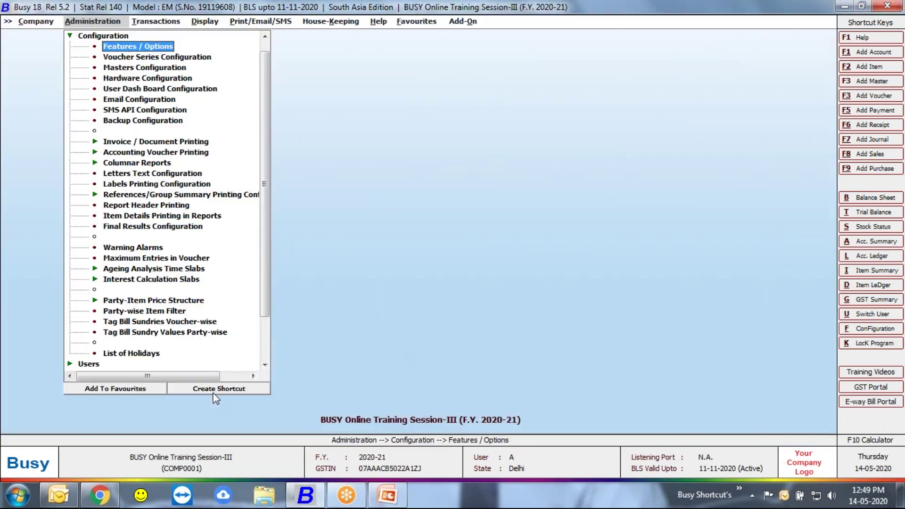
Step: Open the Advertisement & Publicity account master for modification
key(Up)
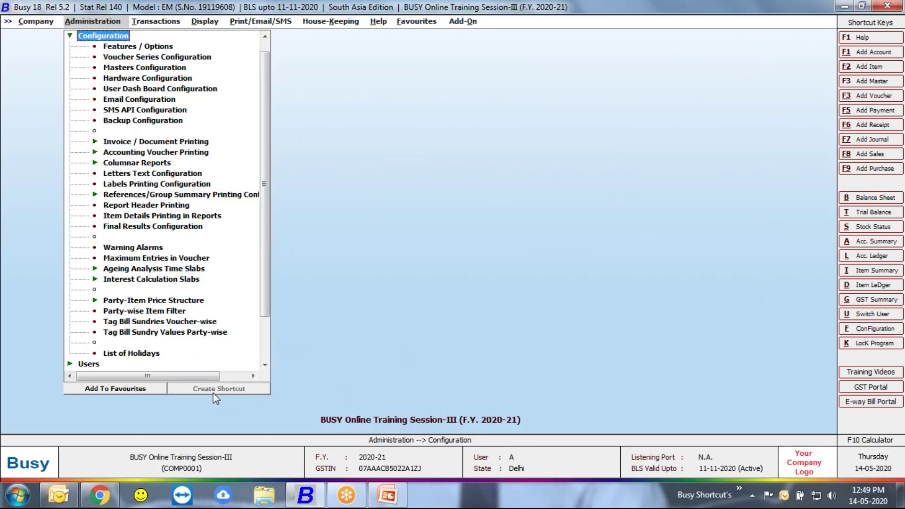
key(Return)
key(Up)
key(Return)
key(Down)
key(Down)
key(Up)
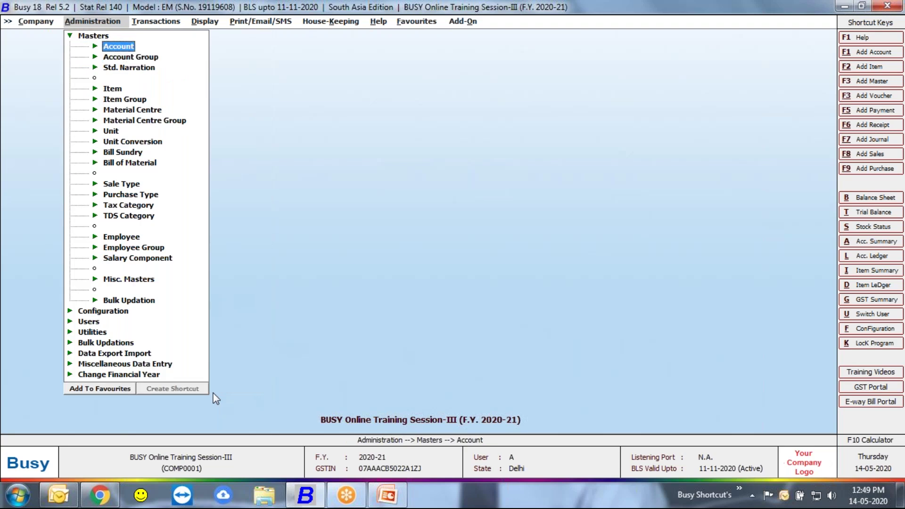
key(Return)
key(Down)
key(Down)
key(Return)
text(ad)
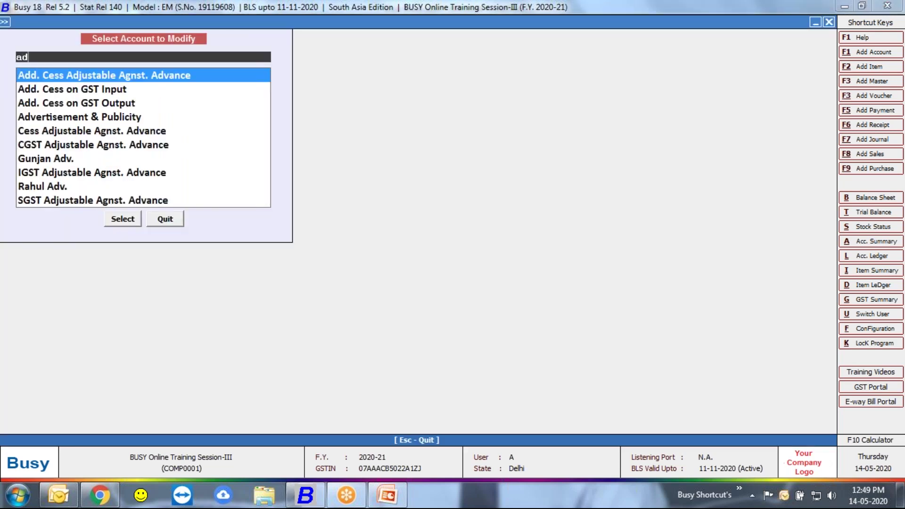
text(ve)
key(Return)
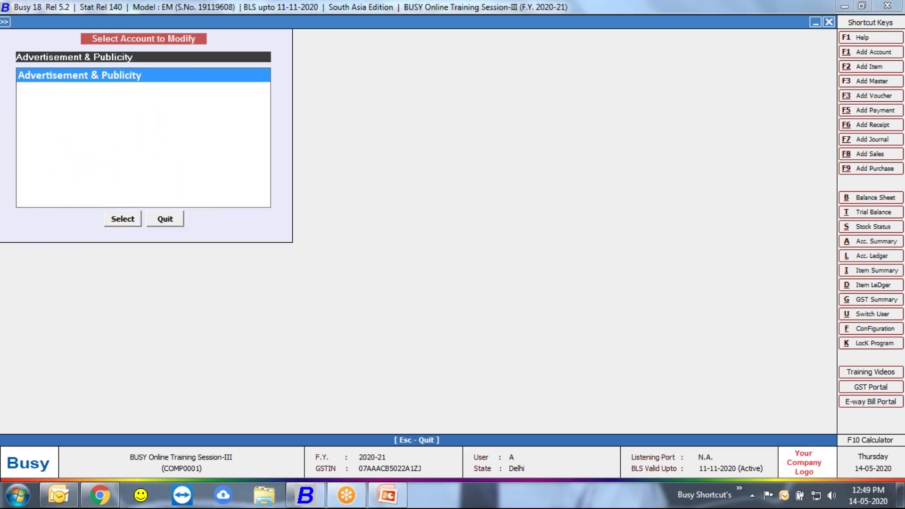
key(Return)
Step: Open the account's budget definition and set the August monthly budget to 15,000
key(Return)
key(Return)
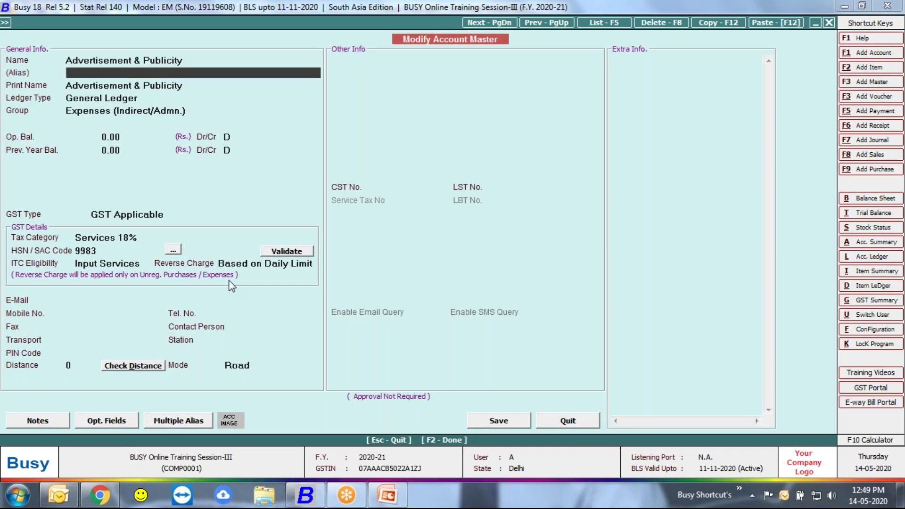
key(Return)
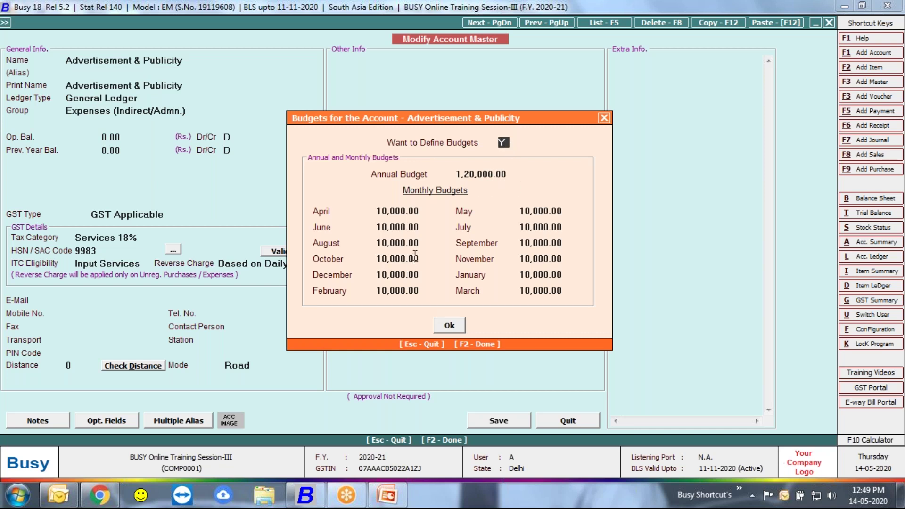
click(421, 243)
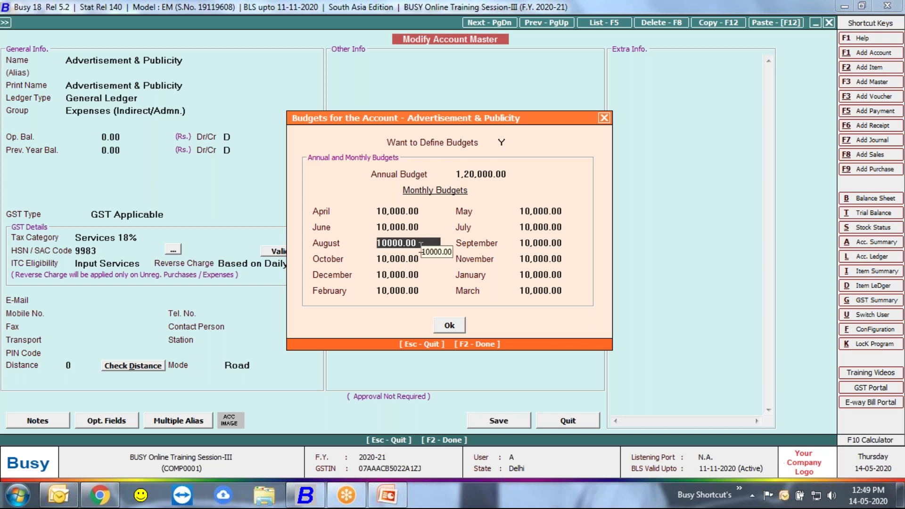
key(Up)
key(Up)
key(Return)
key(Return)
key(BackSpace)
key(BackSpace)
key(BackSpace)
key(BackSpace)
key(BackSpace)
key(BackSpace)
key(BackSpace)
key(BackSpace)
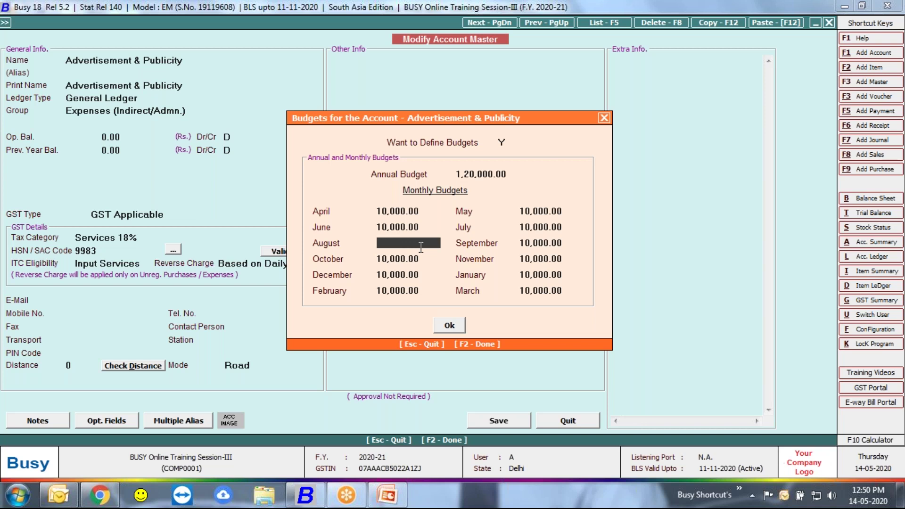
text(15000)
key(Return)
Step: Set the November monthly budget to 5,000, accept the budgets, and save the account master
key(Return)
key(Return)
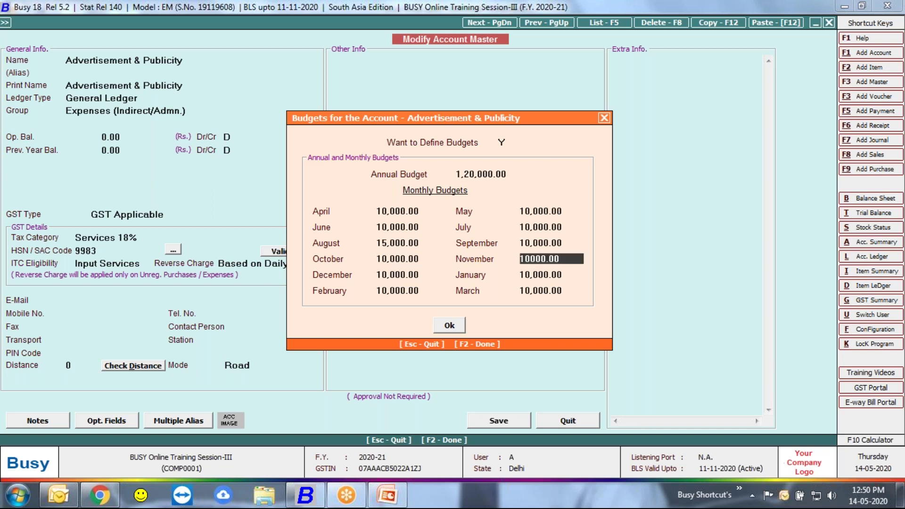
text(5000)
key(Return)
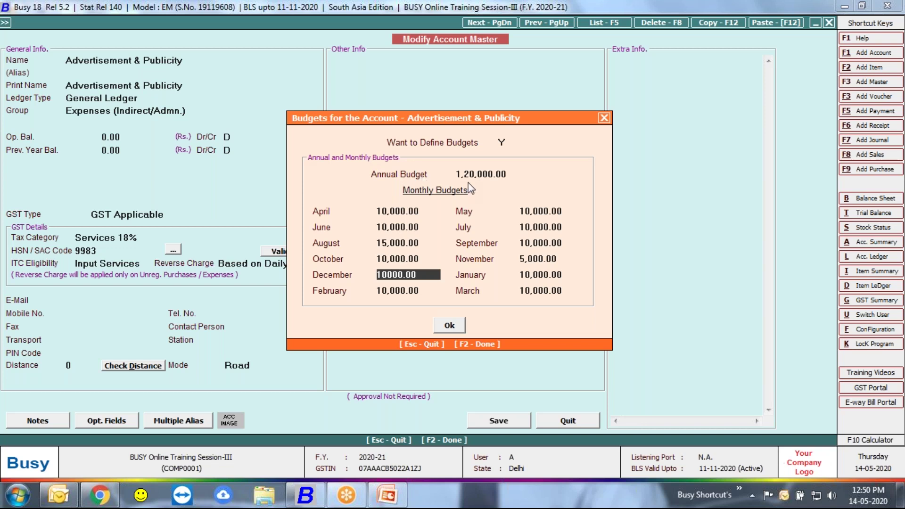
click(451, 333)
click(455, 273)
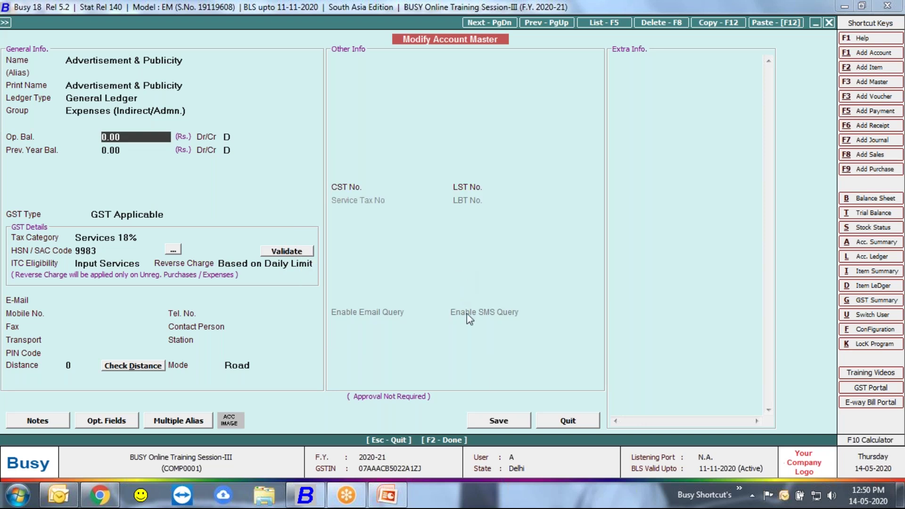
click(510, 427)
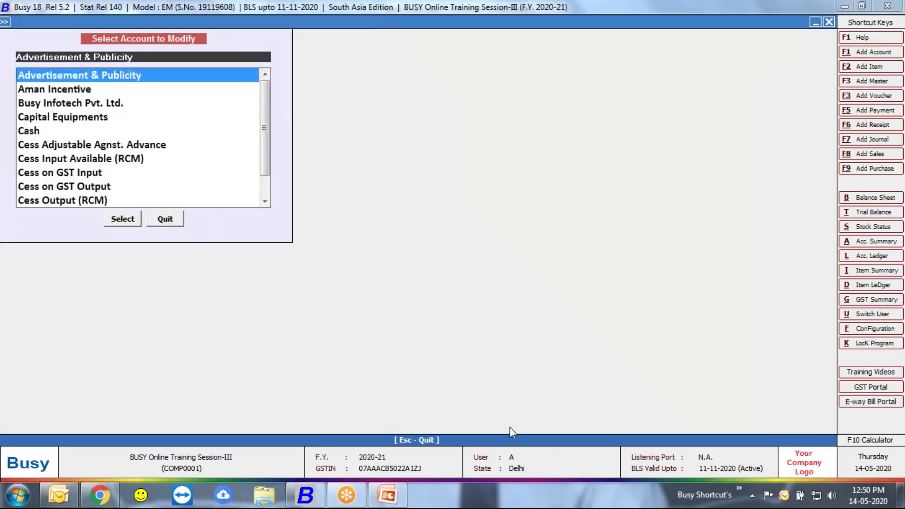
Step: Leave account modification and open payment voucher 85 of series Main dated 15-05-2020 for modification
key(Escape)
key(Escape)
key(Right)
key(Return)
key(Down)
key(Return)
key(Return)
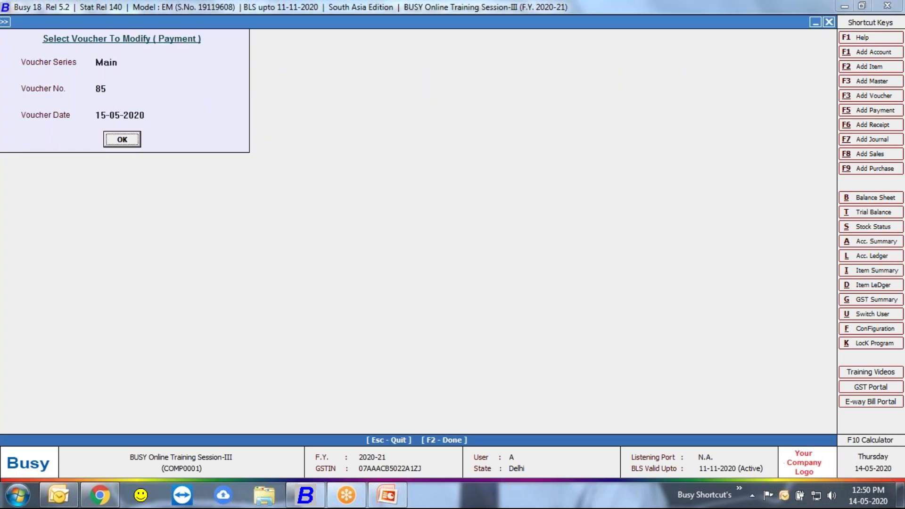
key(Return)
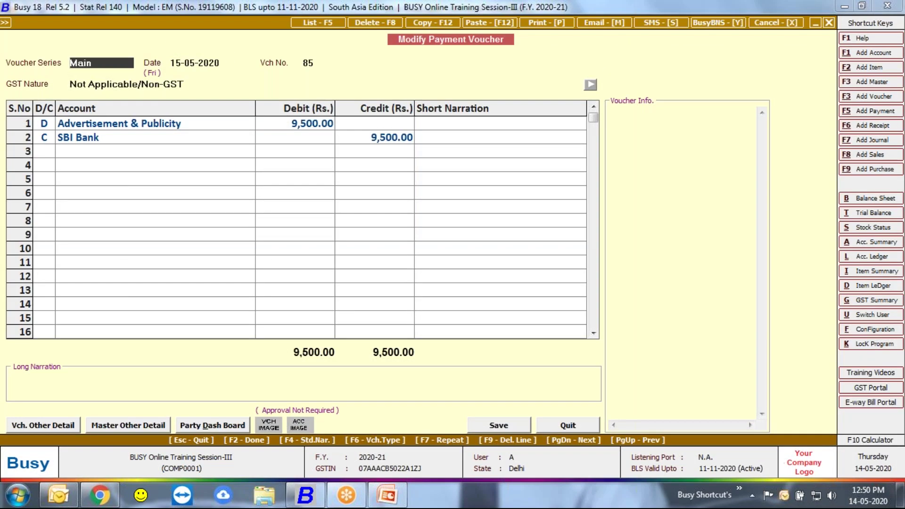
Step: Leave the payment voucher and display the Budget Variance report for all accounts, examining the April row of Advertisement & Publicity
key(Escape)
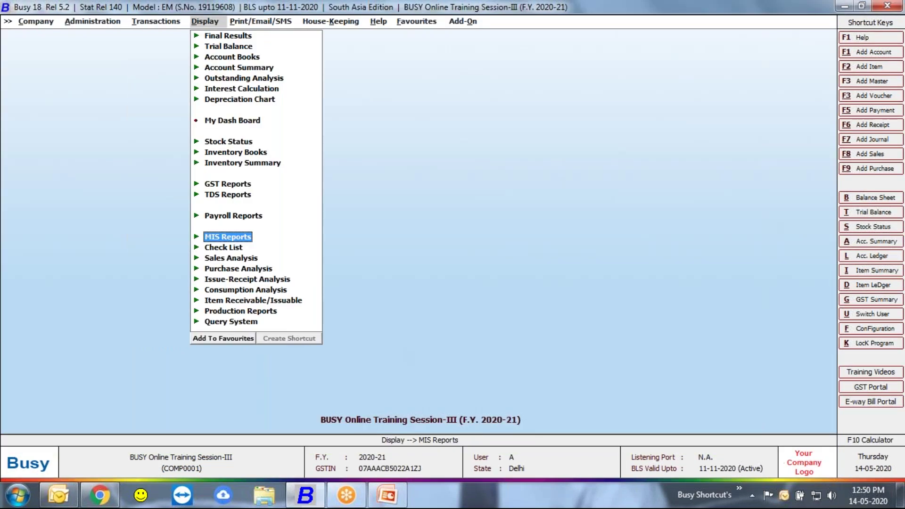
key(Return)
key(Down)
key(Down)
key(Down)
key(Down)
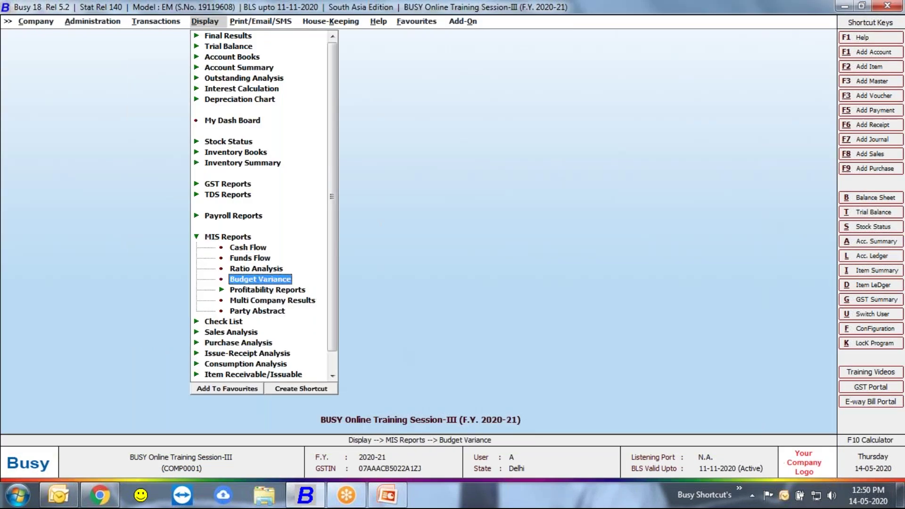
key(Return)
key(Return)
key(Right)
key(Return)
key(Down)
key(Return)
key(Return)
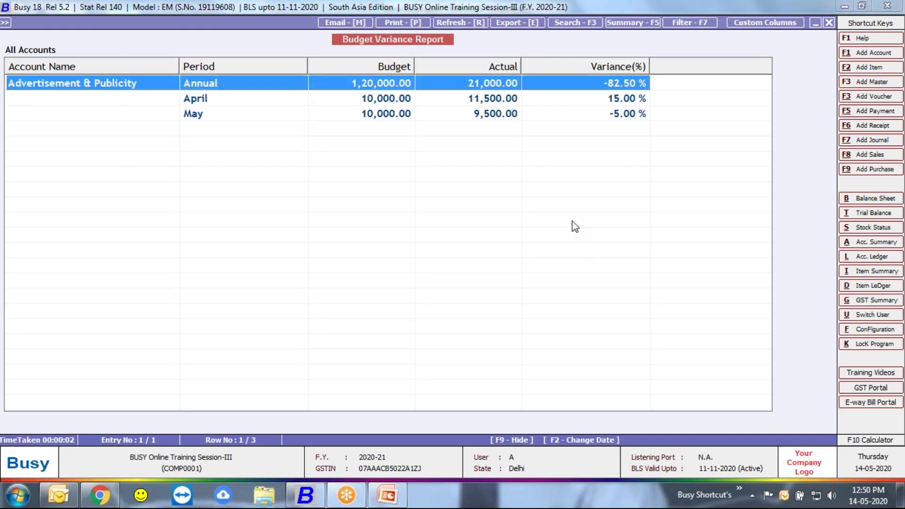
click(390, 101)
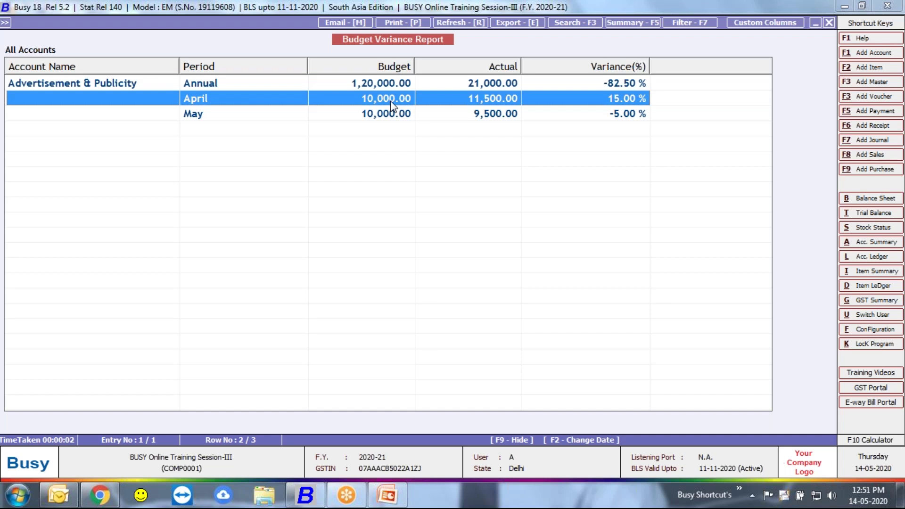
Step: Close the Budget Variance report and open the General section of the Features / Options configuration
key(Escape)
key(Escape)
key(Escape)
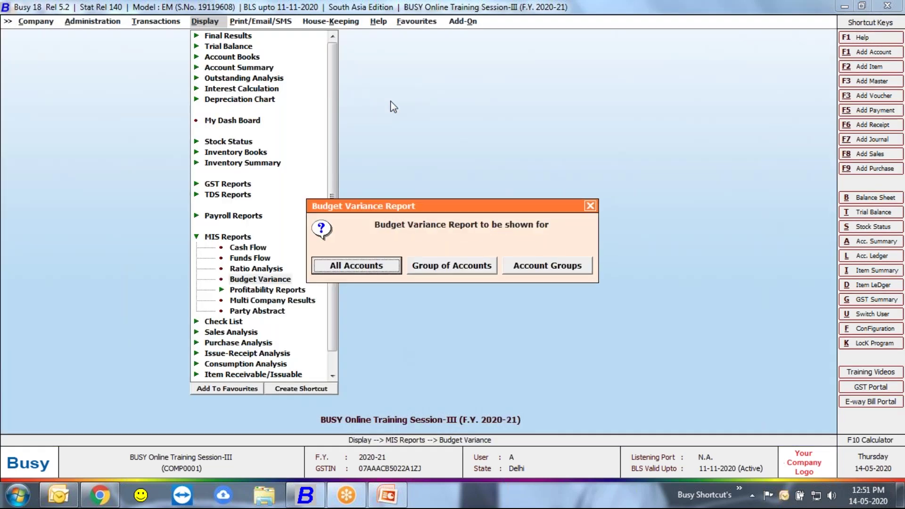
key(Escape)
key(Left)
key(Left)
key(Down)
key(Return)
key(Return)
key(Down)
key(Down)
key(Down)
key(Down)
key(Up)
key(Return)
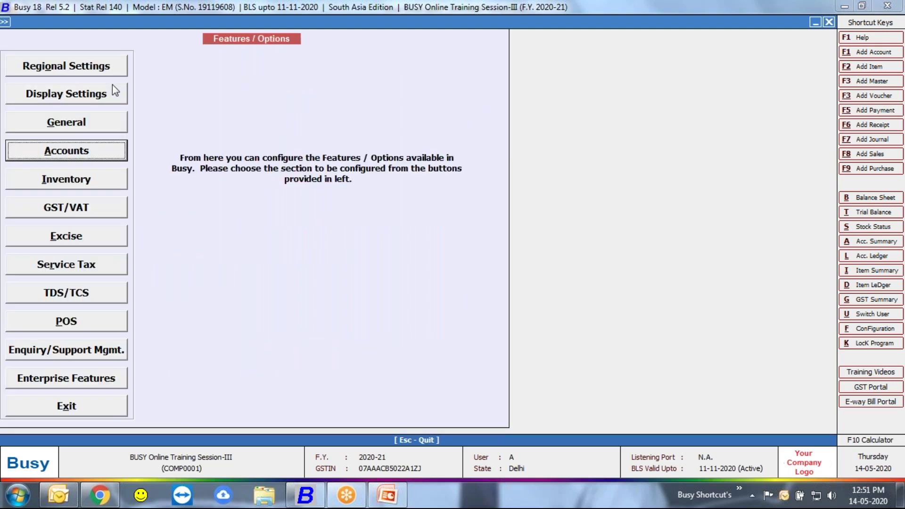
click(84, 122)
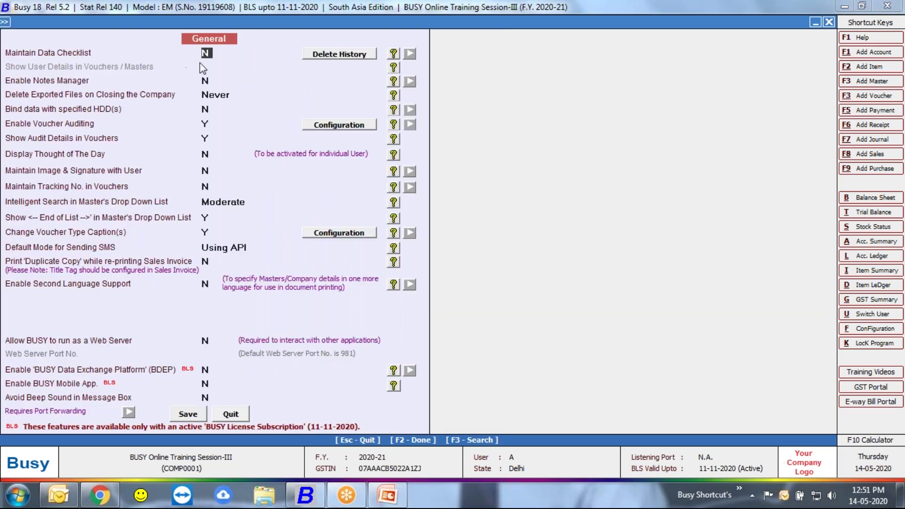
Step: Examine the voucher auditing and voucher type caption options, and leave the configuration without saving
click(205, 124)
click(206, 232)
key(Escape)
key(Escape)
key(Escape)
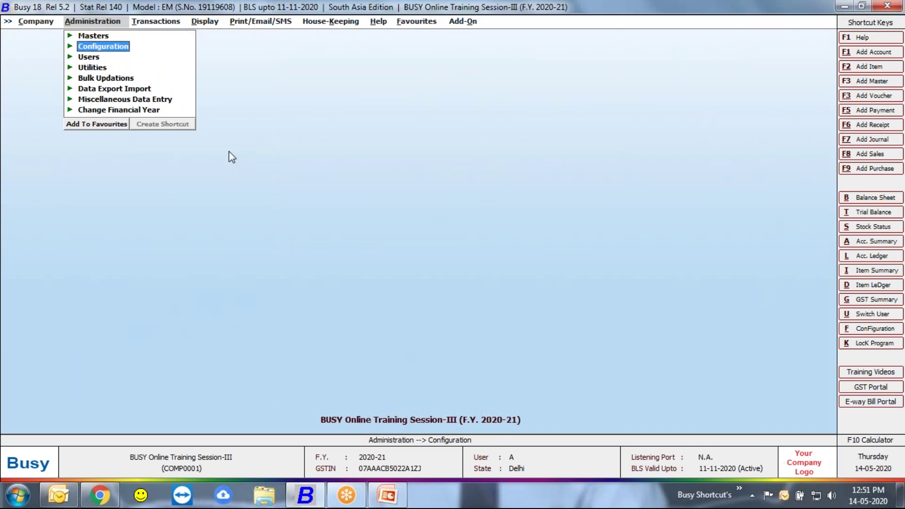
Step: Open the Computer bill of material master for modification, review its raw materials, and close it without saving
key(Right)
key(Down)
key(Down)
key(Left)
key(Up)
key(Right)
key(Down)
key(Down)
key(Down)
key(Down)
key(Down)
key(Down)
key(Down)
key(Down)
key(Down)
key(Down)
key(Right)
key(Down)
key(Return)
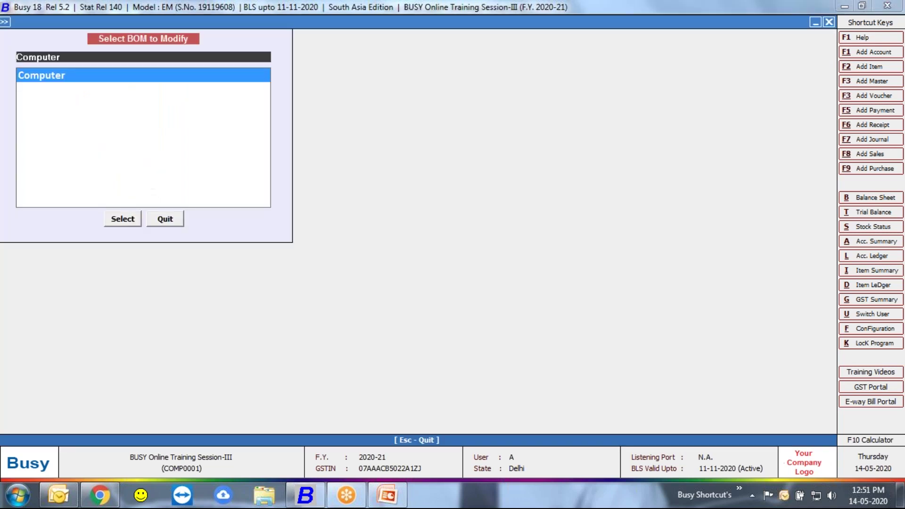
key(Return)
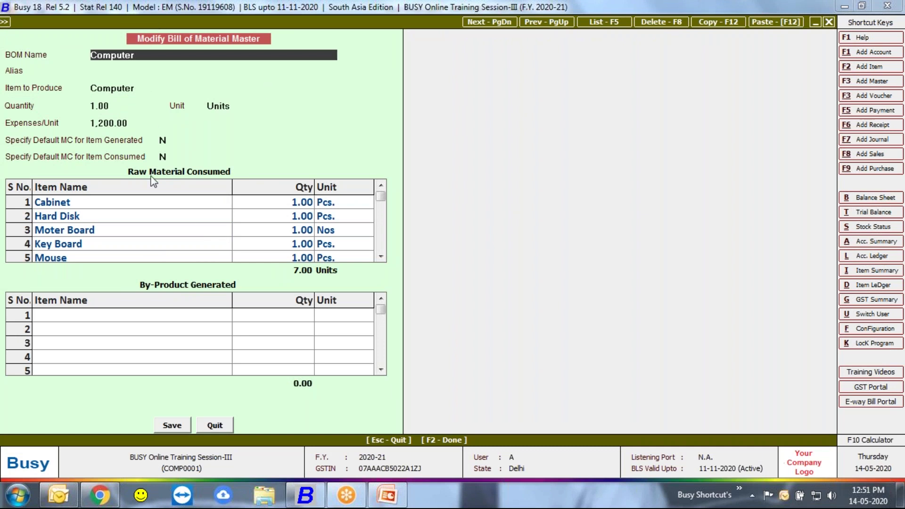
key(Escape)
key(Escape)
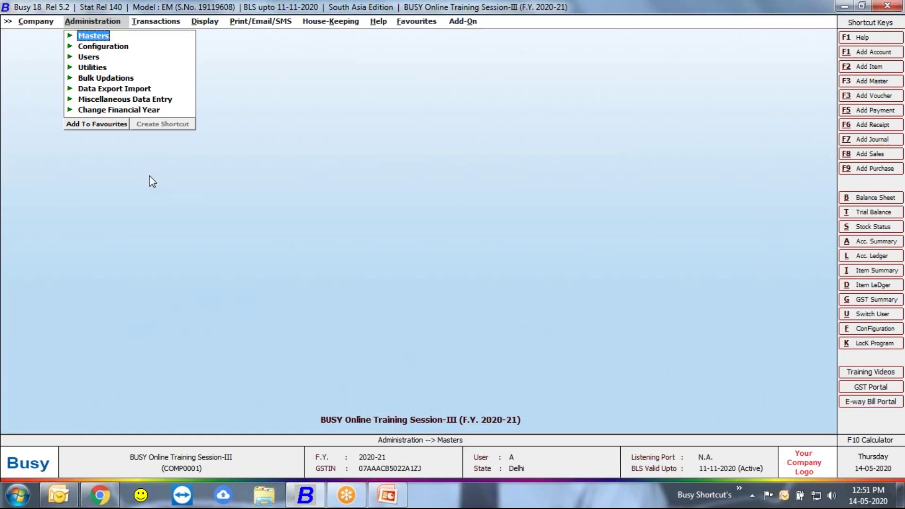
click(163, 25)
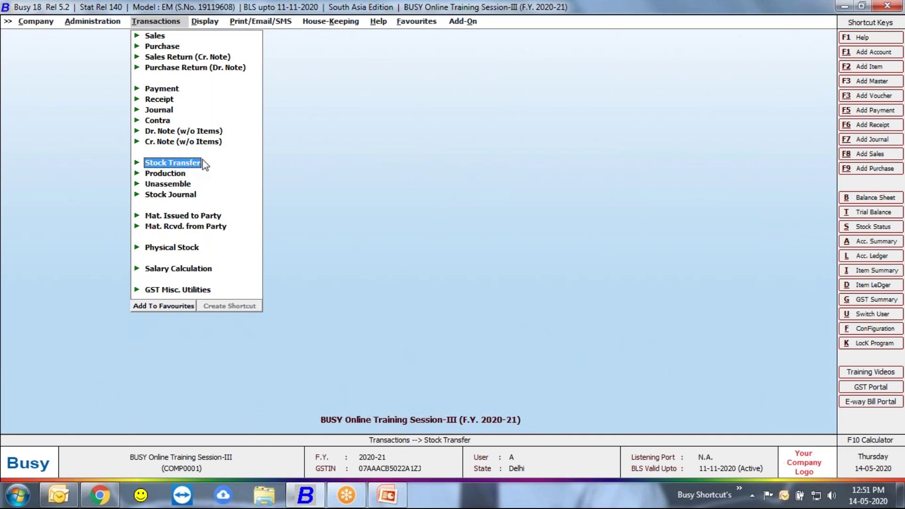
click(665, 24)
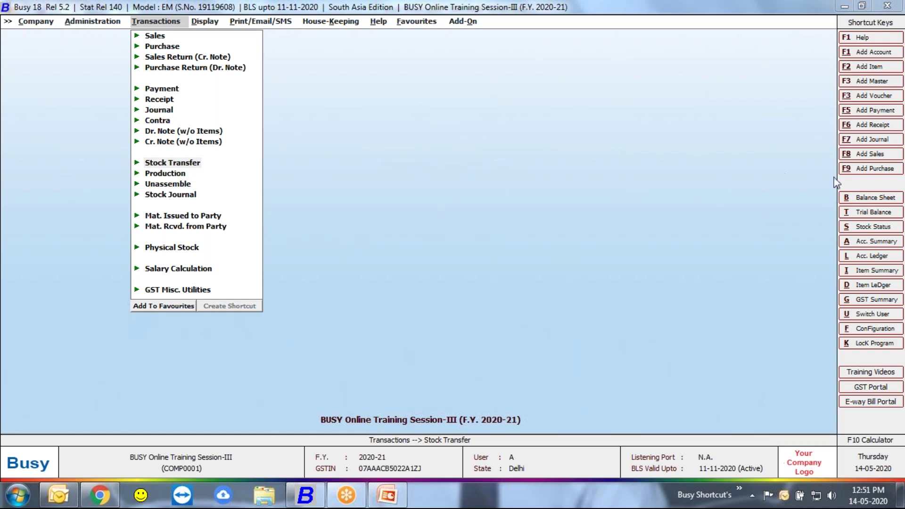